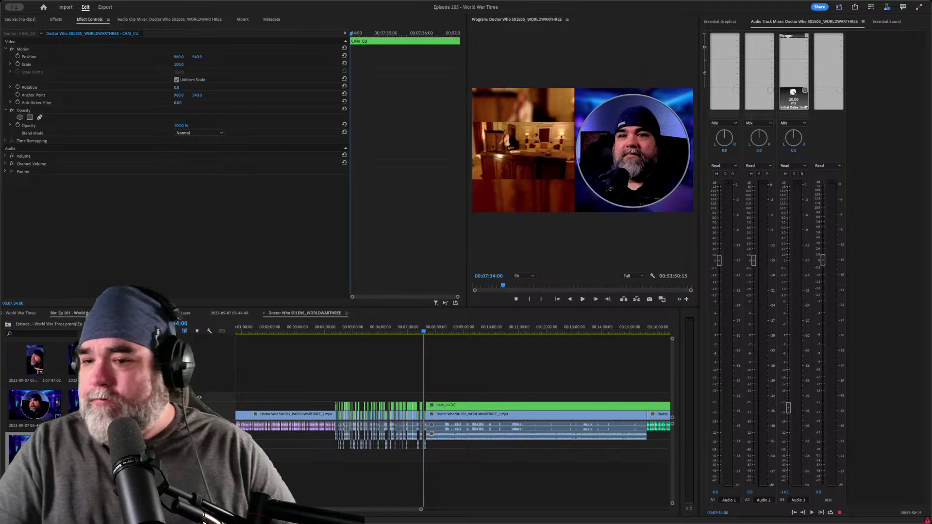
- Park the playhead at 00:07:39:15, clear the clip selection, and widen the Program monitor for a larger preview
click(419, 330)
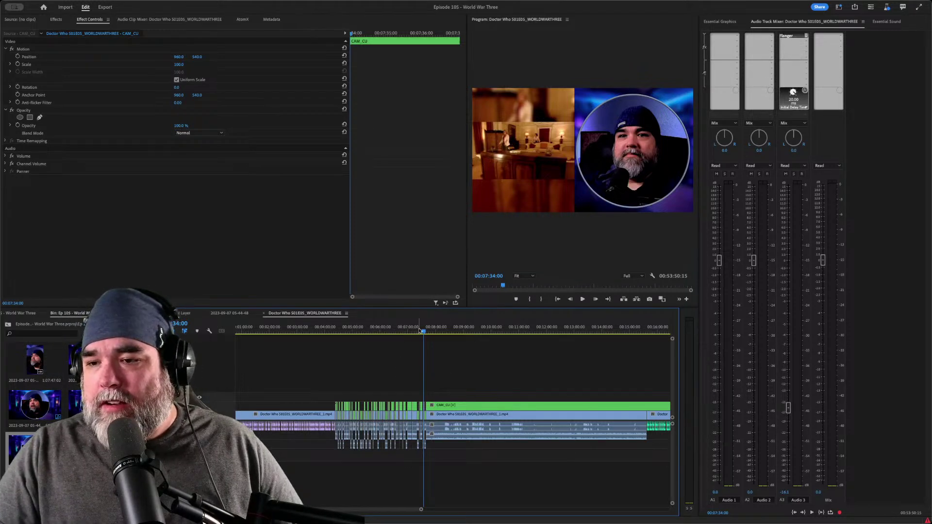
drag(418, 330, 431, 332)
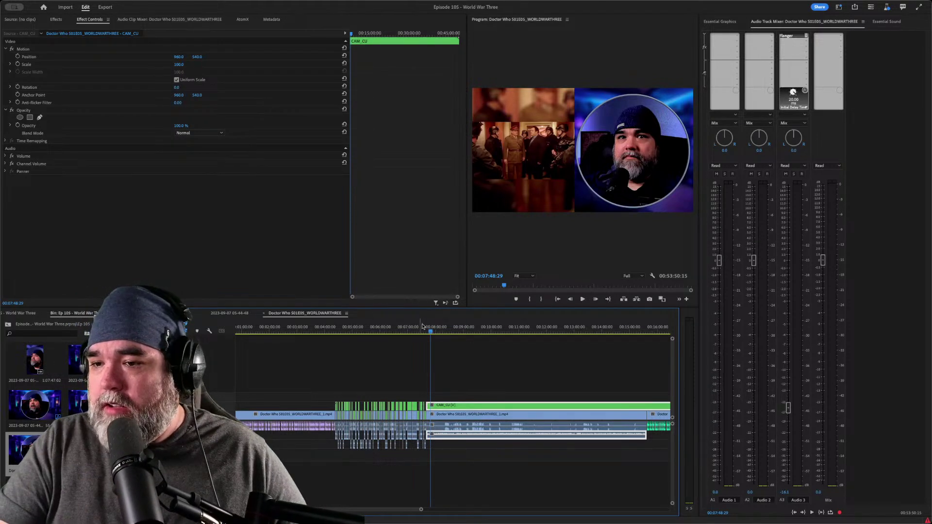
click(426, 330)
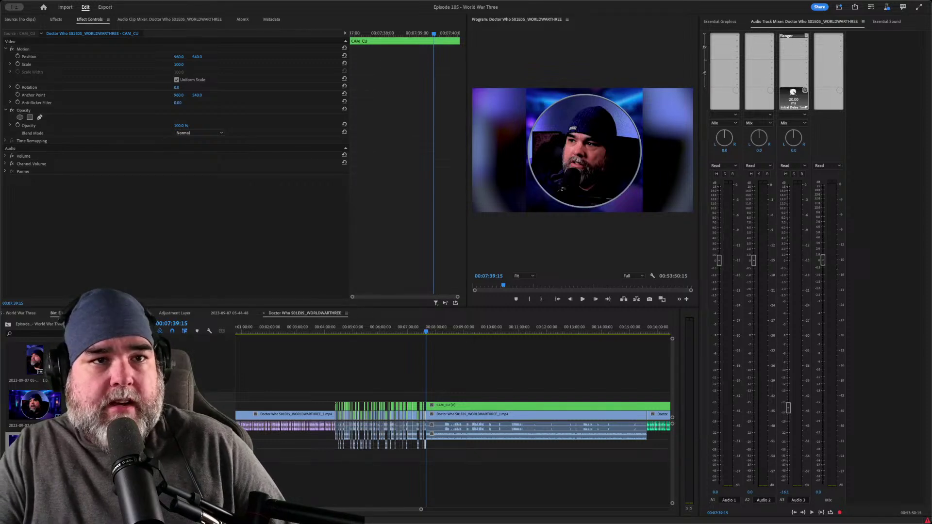
click(587, 358)
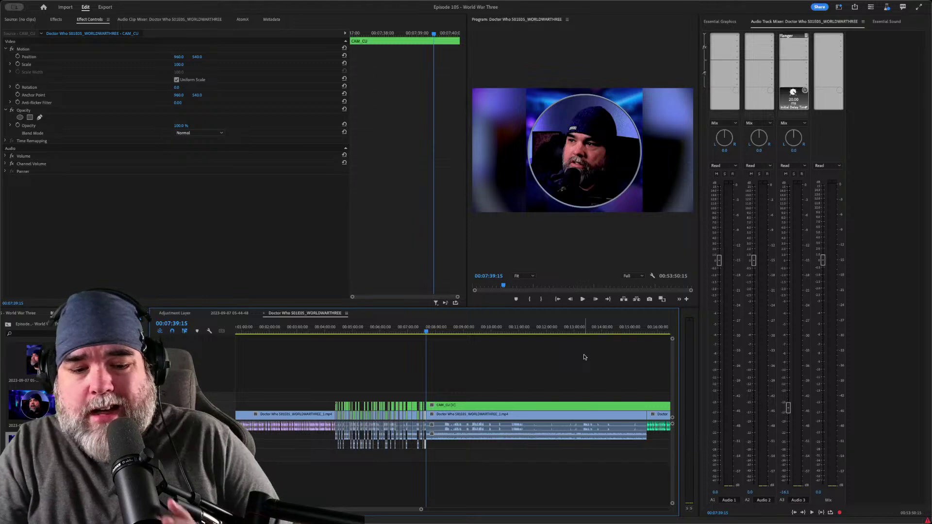
click(511, 380)
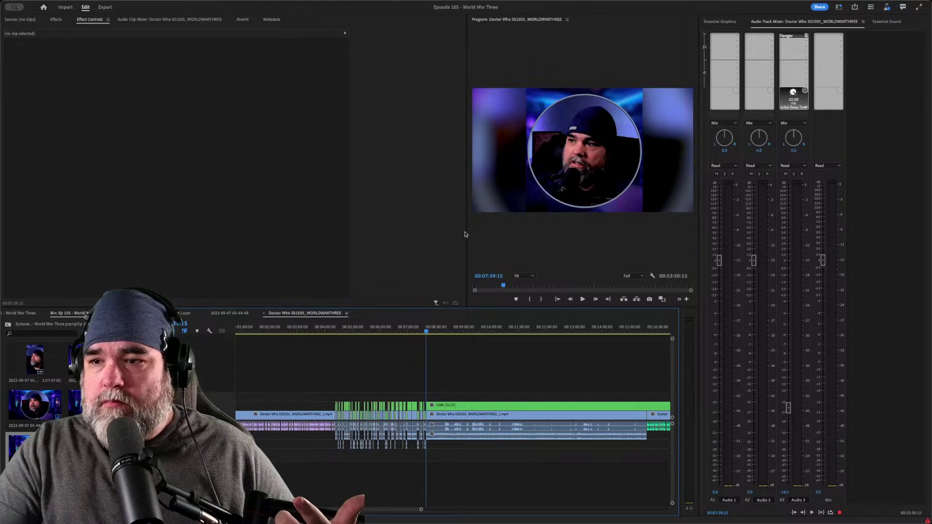
drag(466, 234, 281, 236)
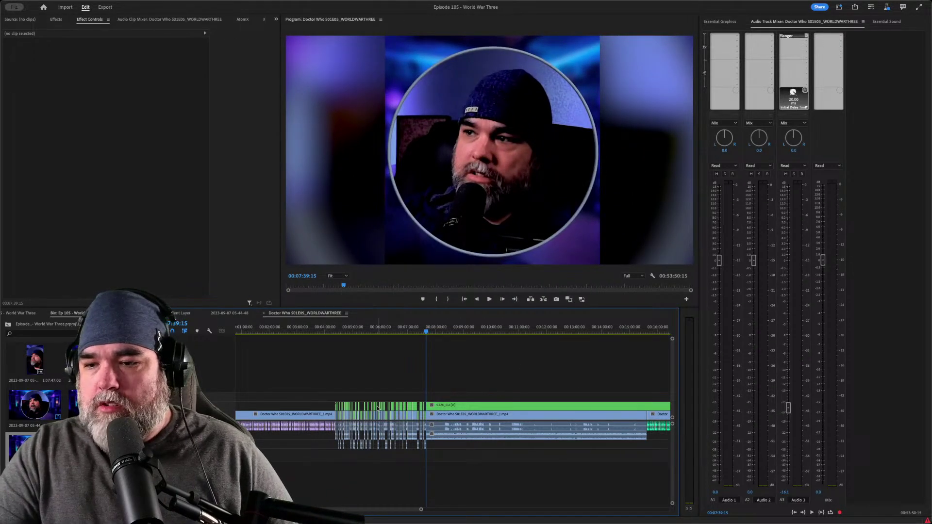
- Play back the edited section of the sequence from 00:04:20:24 and stop at about 00:07:20
click(437, 330)
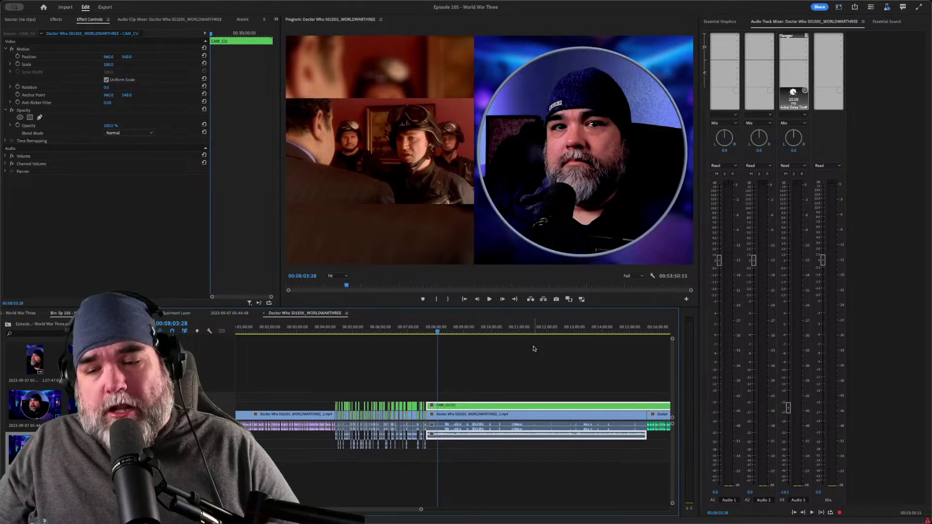
key(space)
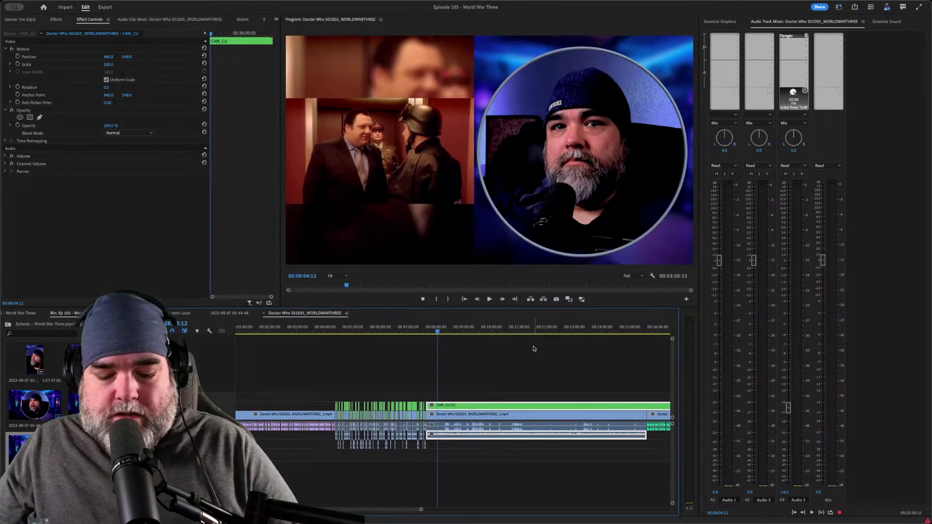
key(Up)
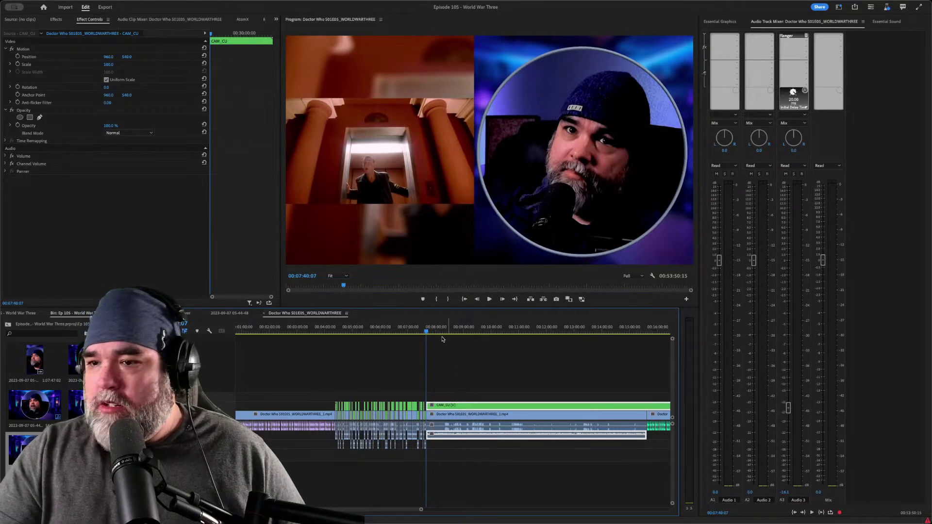
drag(377, 330, 335, 334)
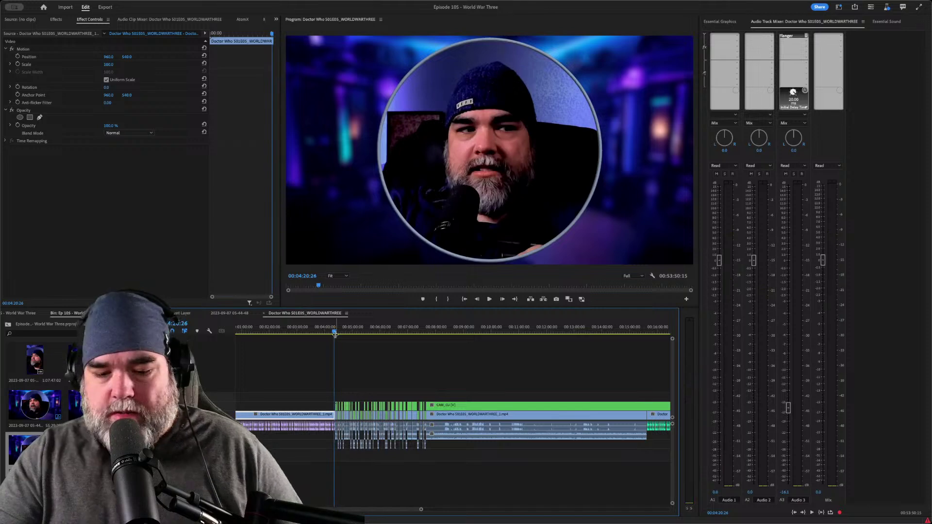
key(space)
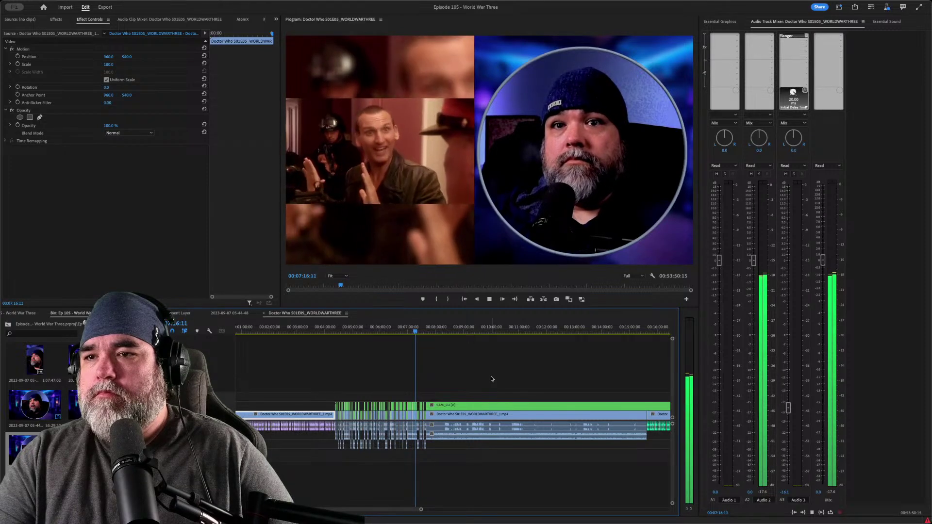
click(429, 425)
key(space)
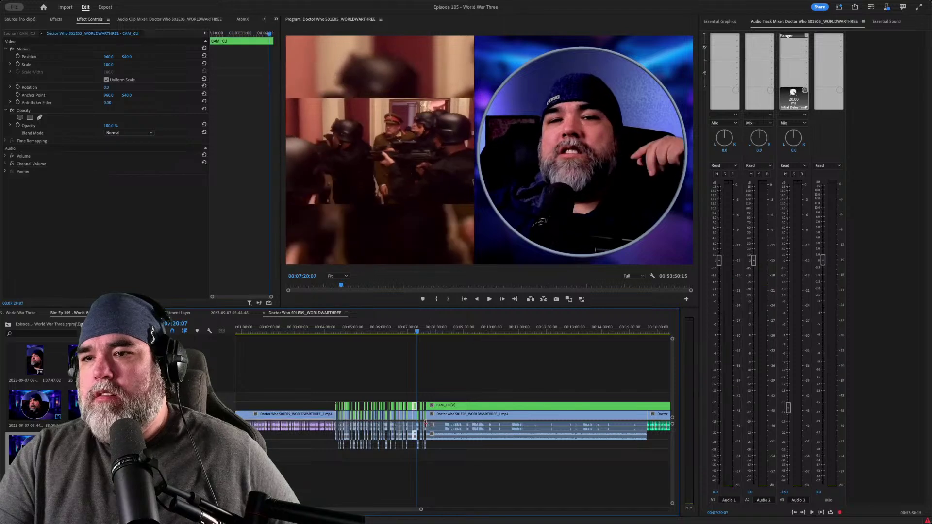
- Split the reaction clips at 00:07:04:02, just as the soldiers' standoff shot starts
key(equal)
key(equal)
key(equal)
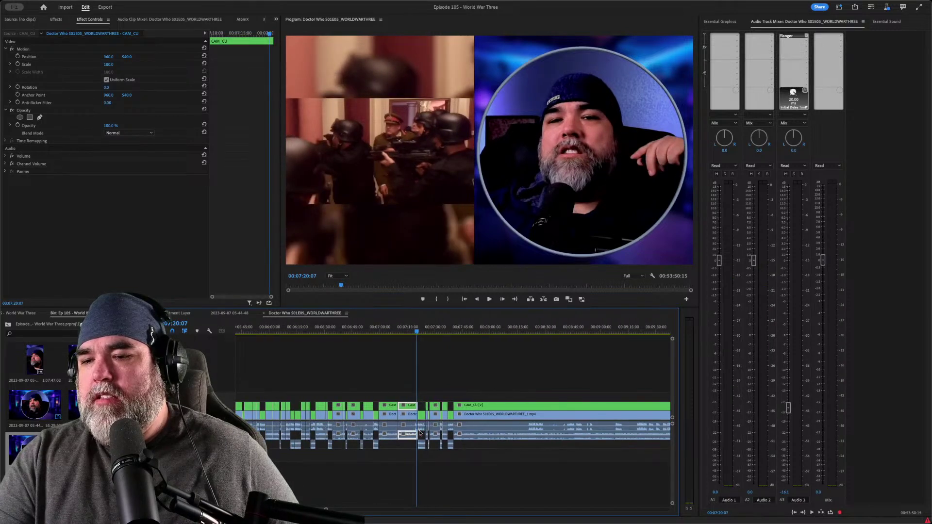
key(space)
click(376, 334)
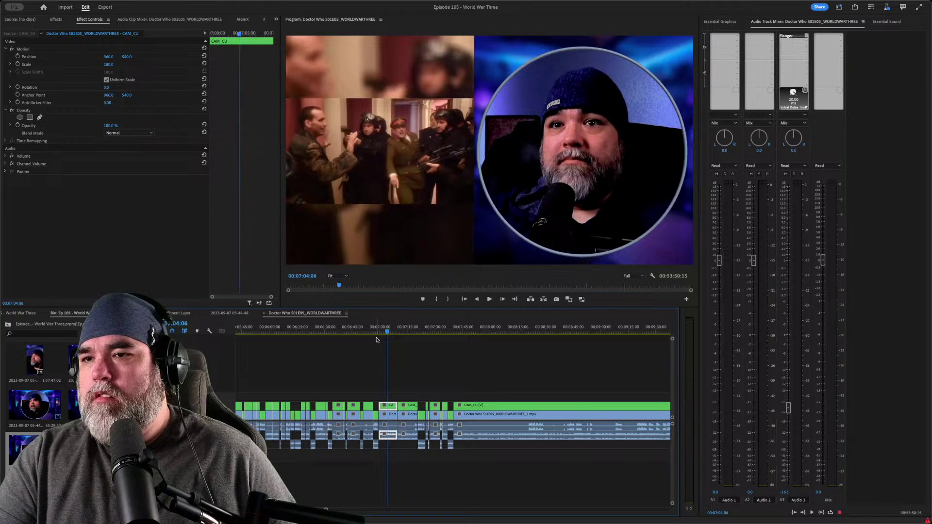
key(space)
key(j)
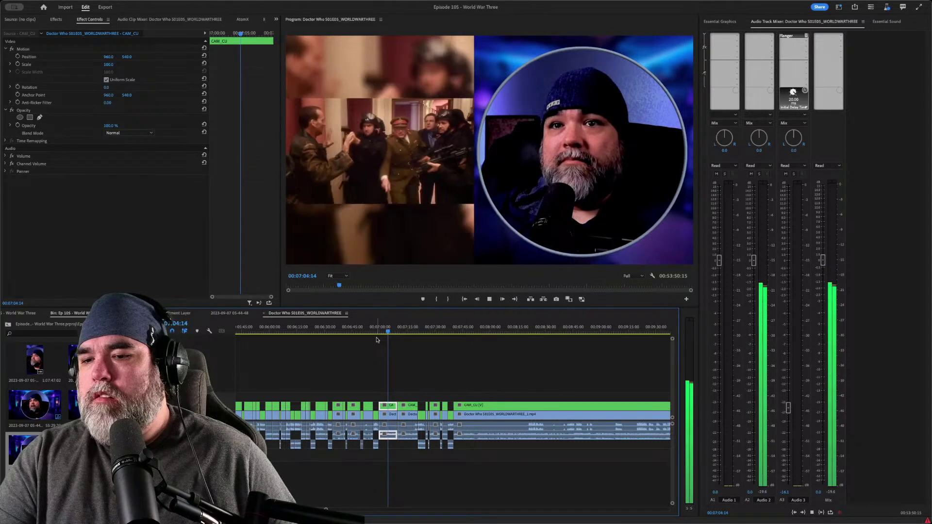
key(l)
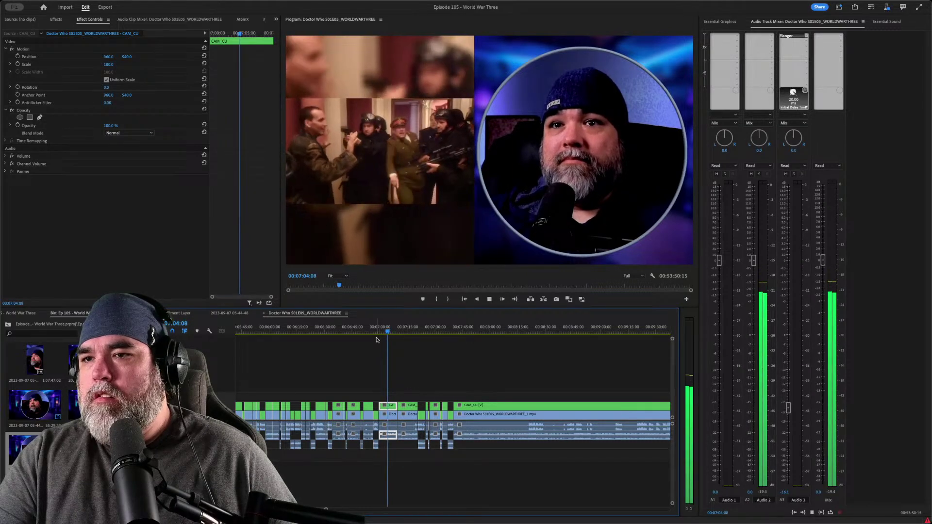
key(space)
key(j)
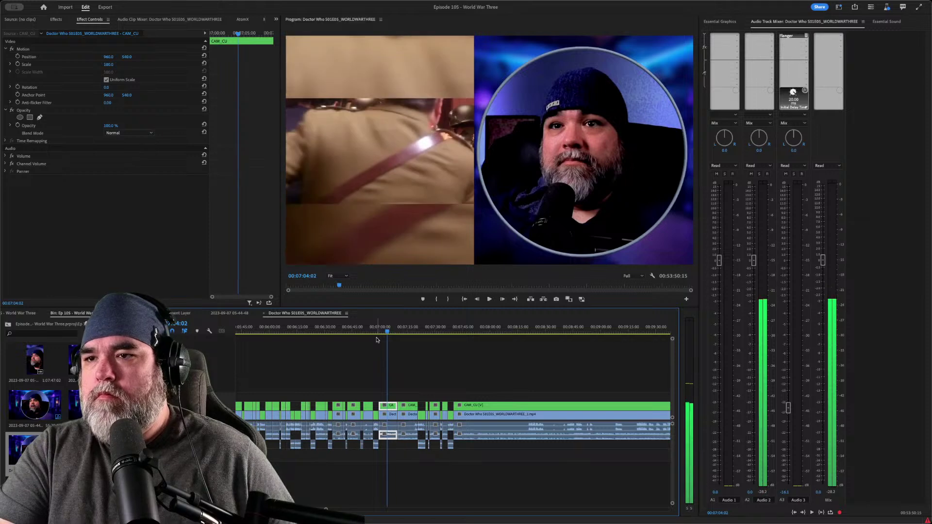
key(l)
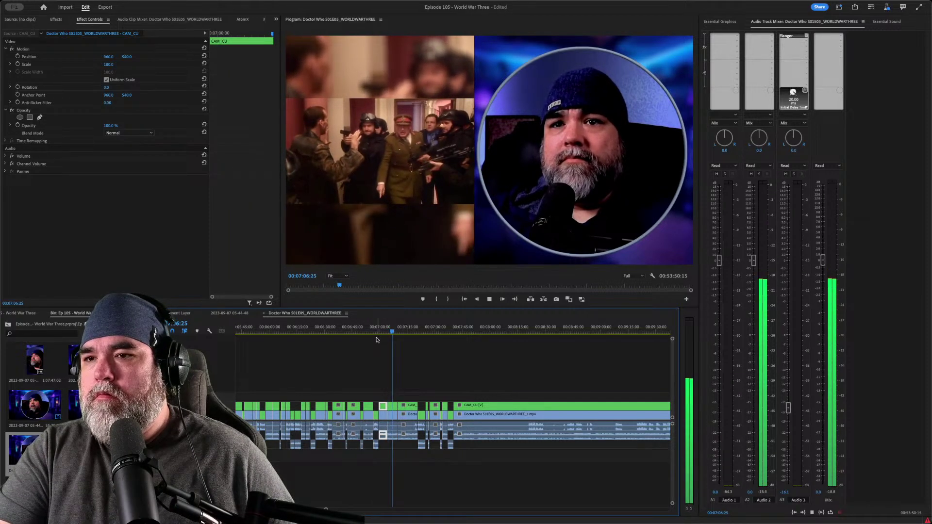
- Ripple-trim the start of the newly split segment up to 00:07:07:27, and play back the join
key(space)
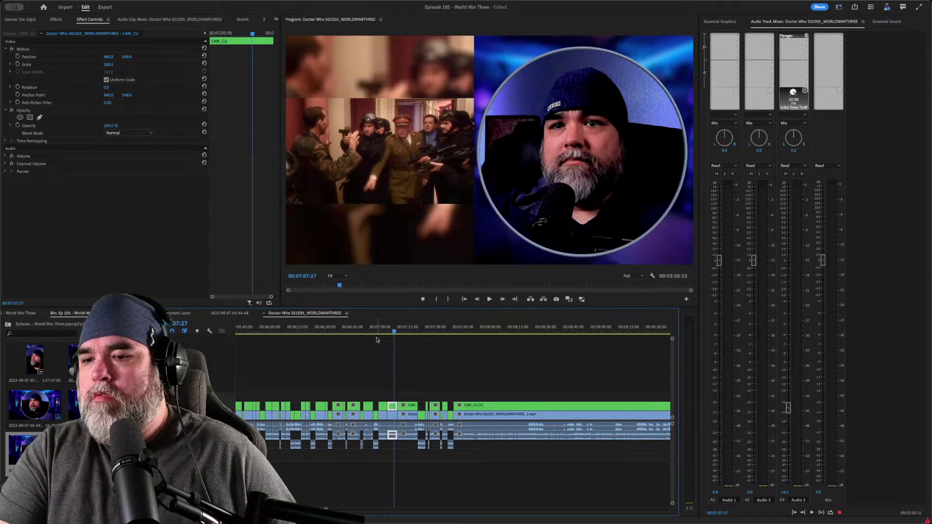
key(j)
key(j)
key(j)
key(l)
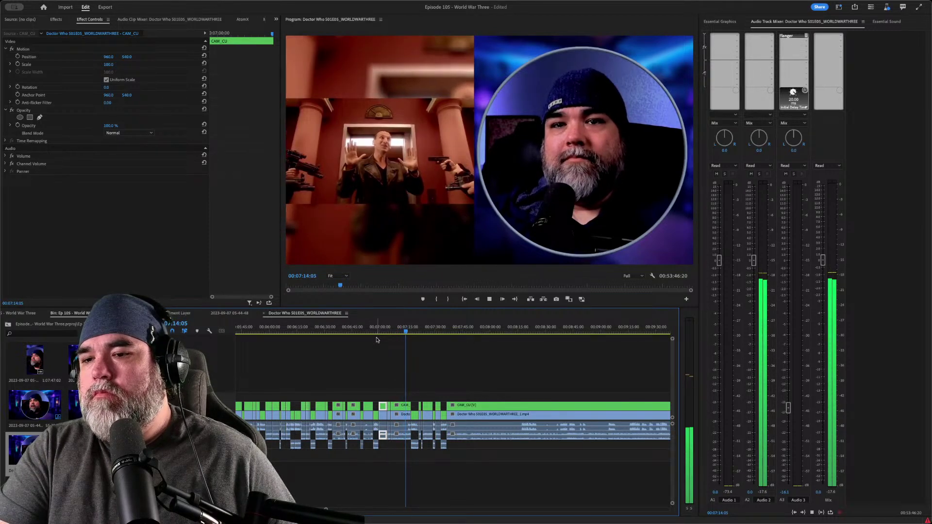
- Split the following reaction clips at about 00:07:10:24 and ripple-trim the footage from that cut up to 00:07:12:21
key(j)
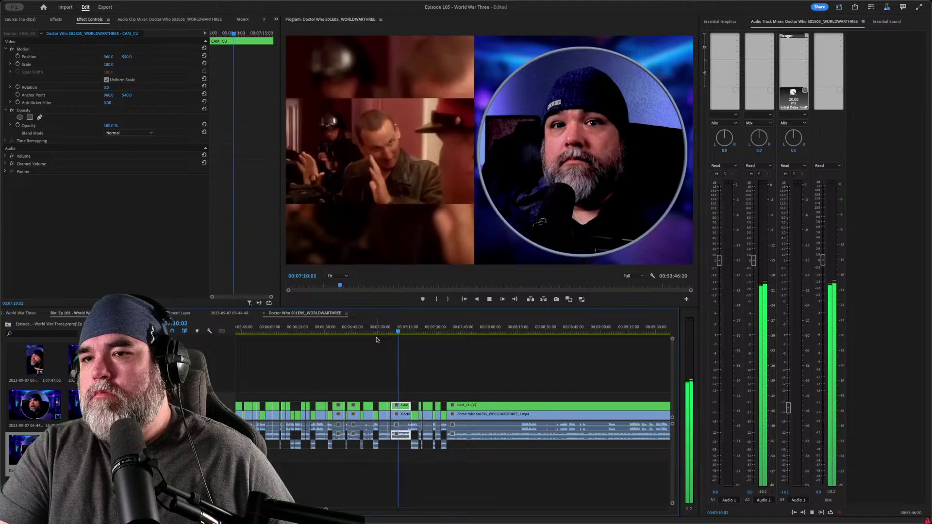
key(space)
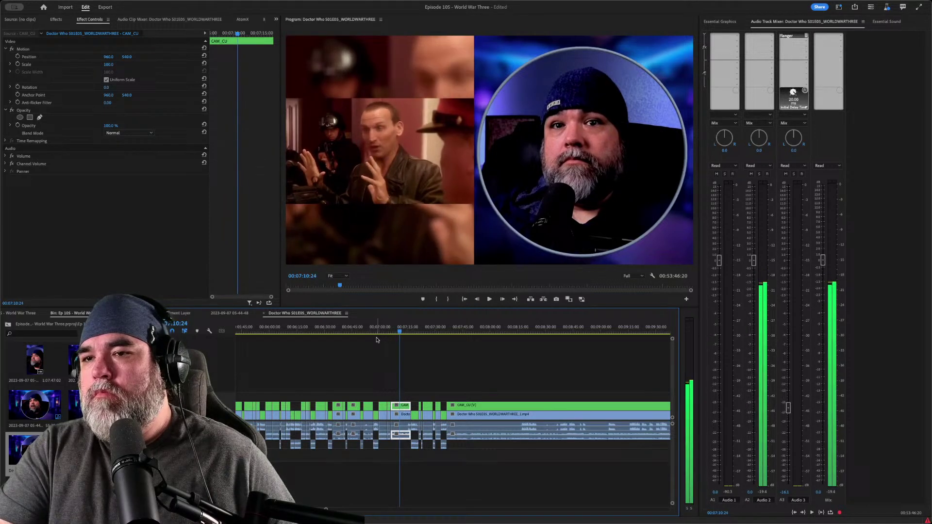
key(space)
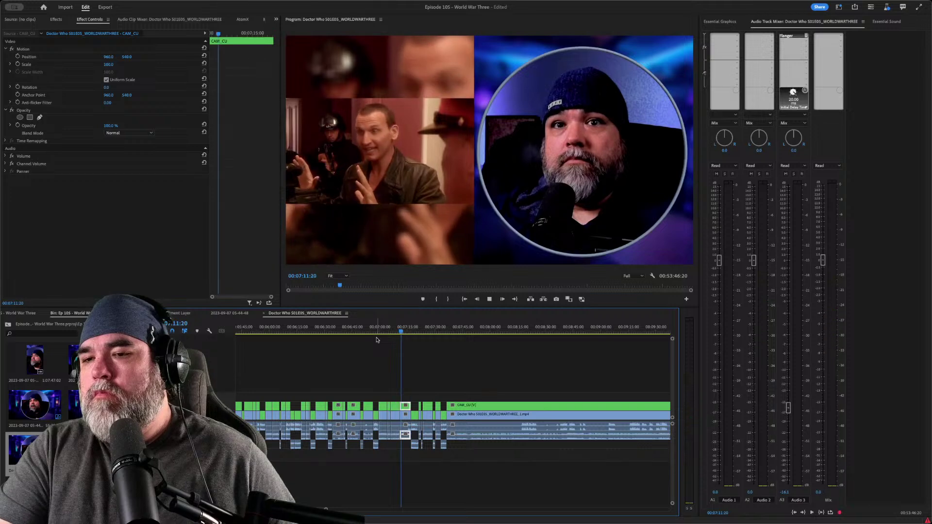
key(space)
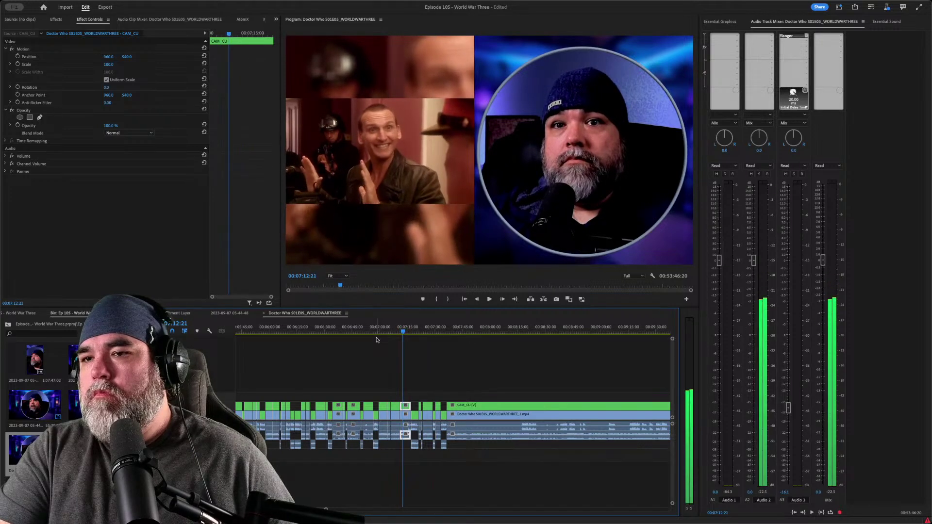
key(q)
key(shift+k)
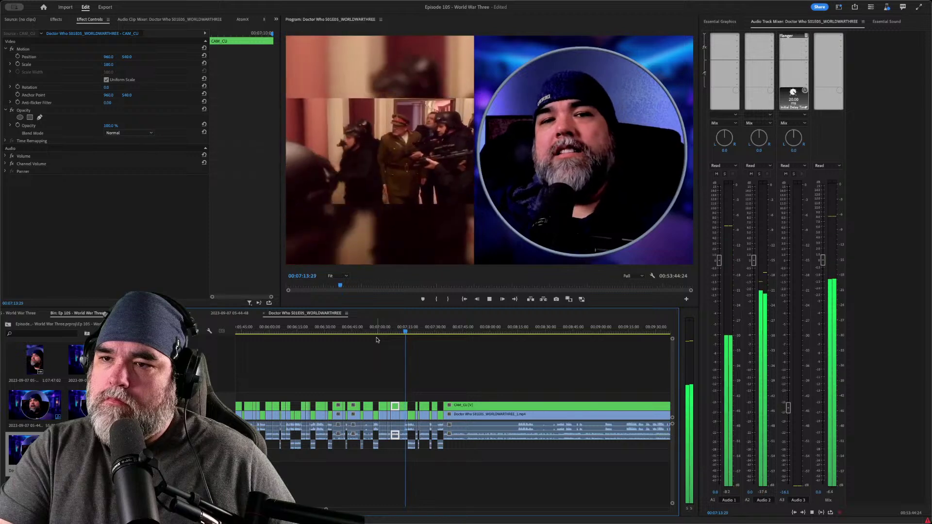
- Split the segment starting at 00:07:05:28 just before 00:07:07:00 and ripple-trim a short piece of footage at the cut
key(Up)
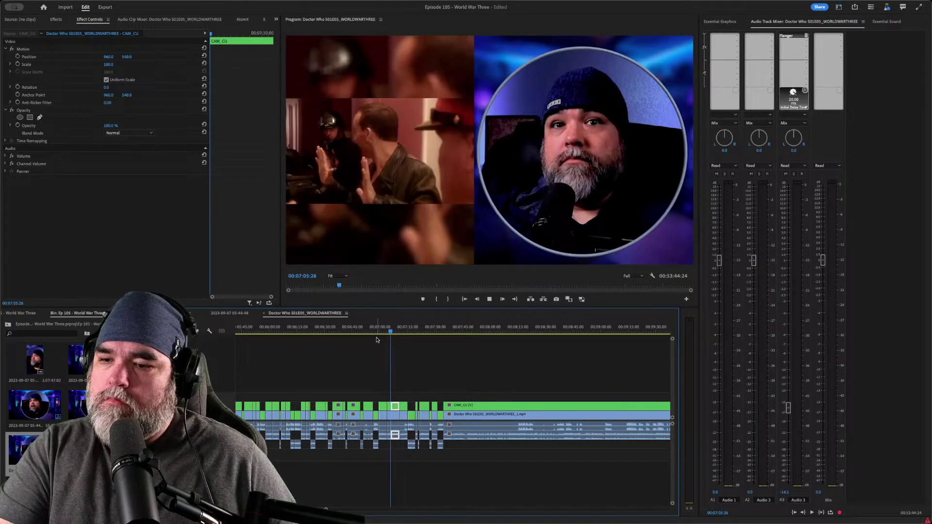
key(space)
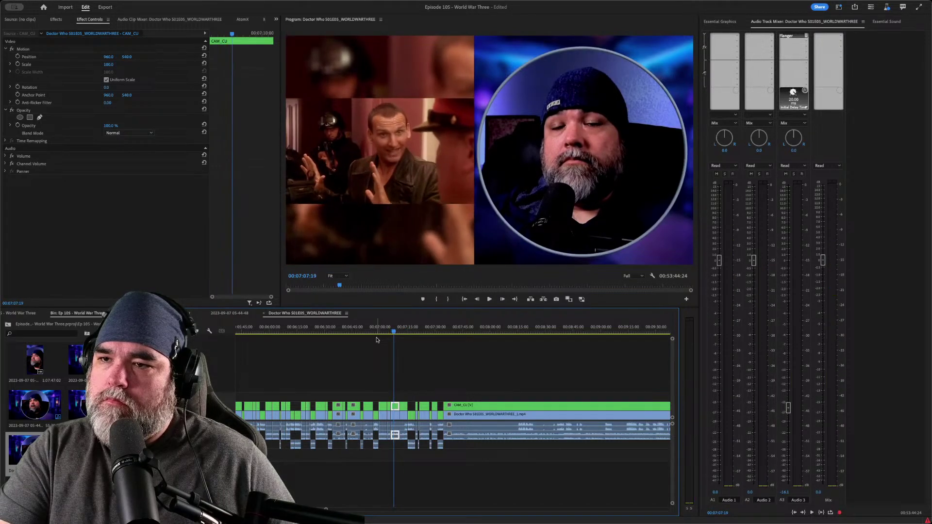
key(space)
key(Up)
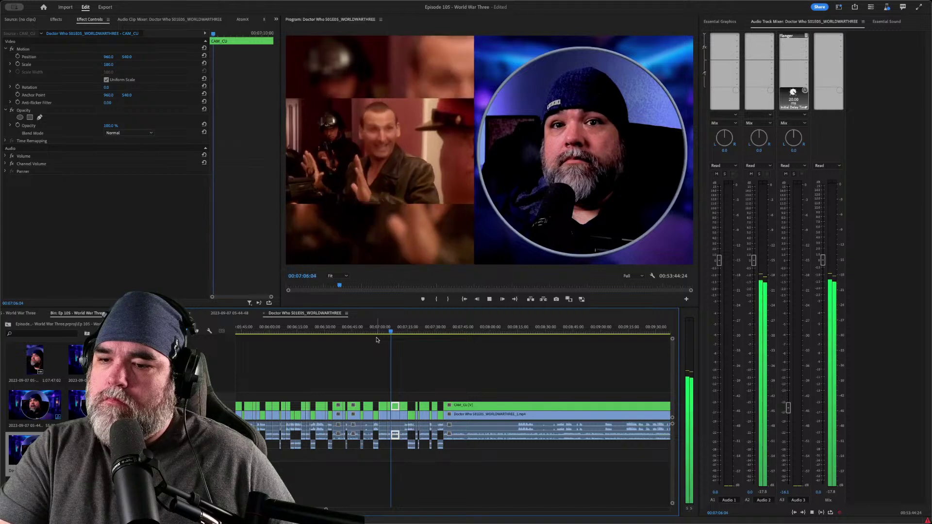
key(space)
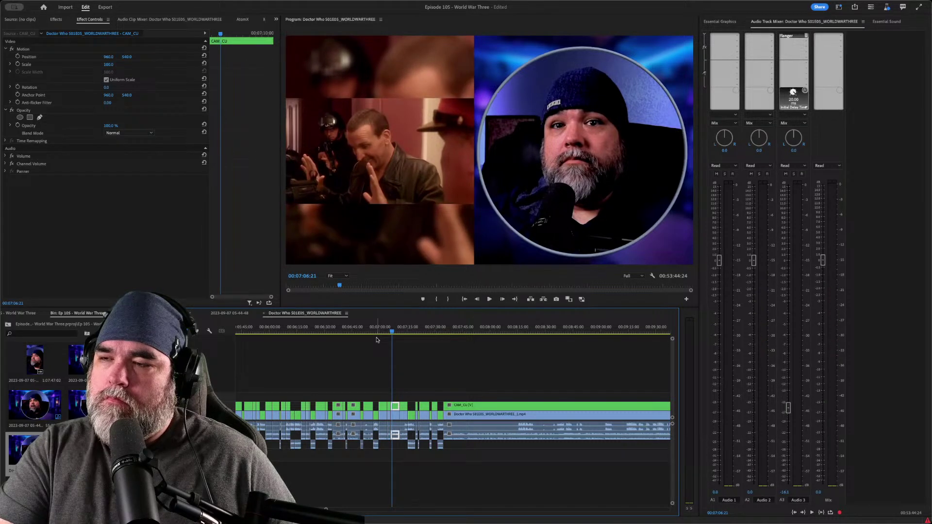
key(Right)
key(Right)
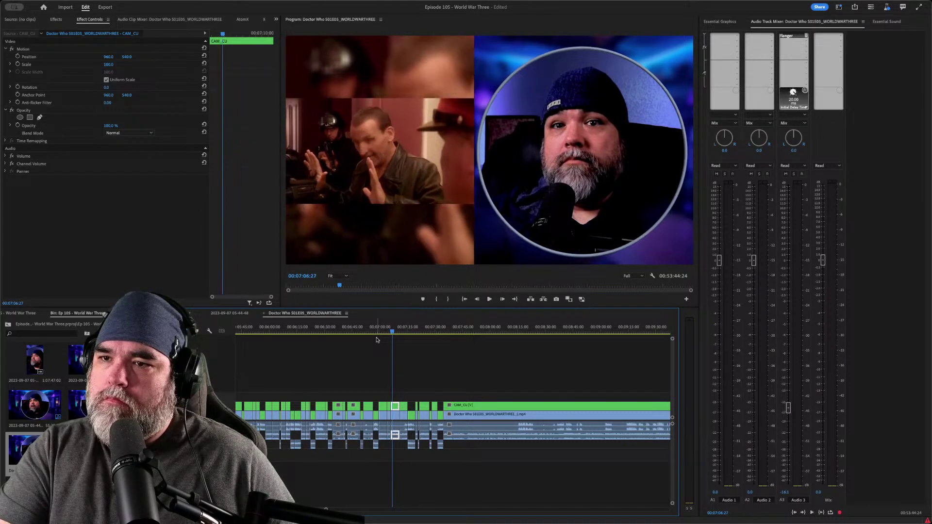
key(Right)
key(Right)
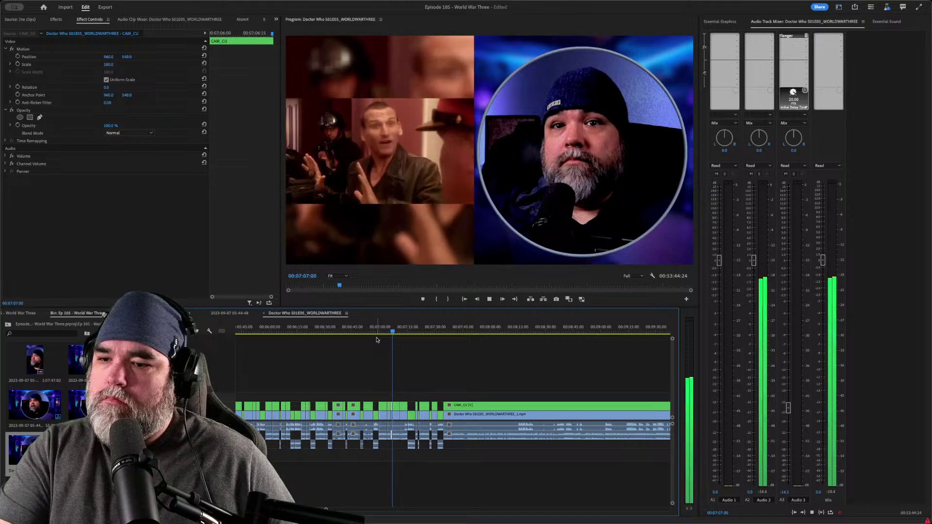
key(w)
- Play the tightened section through to about 00:07:53 and replay it from about 00:07:31
key(space)
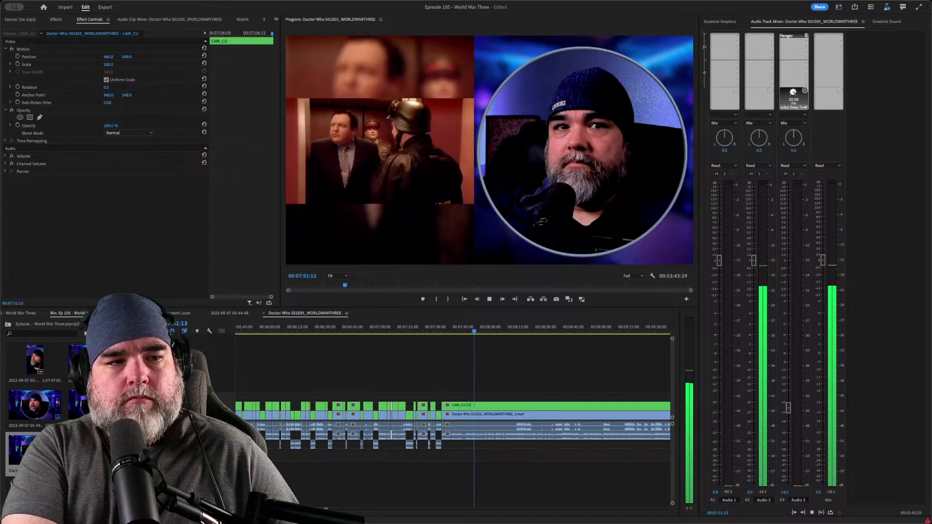
key(space)
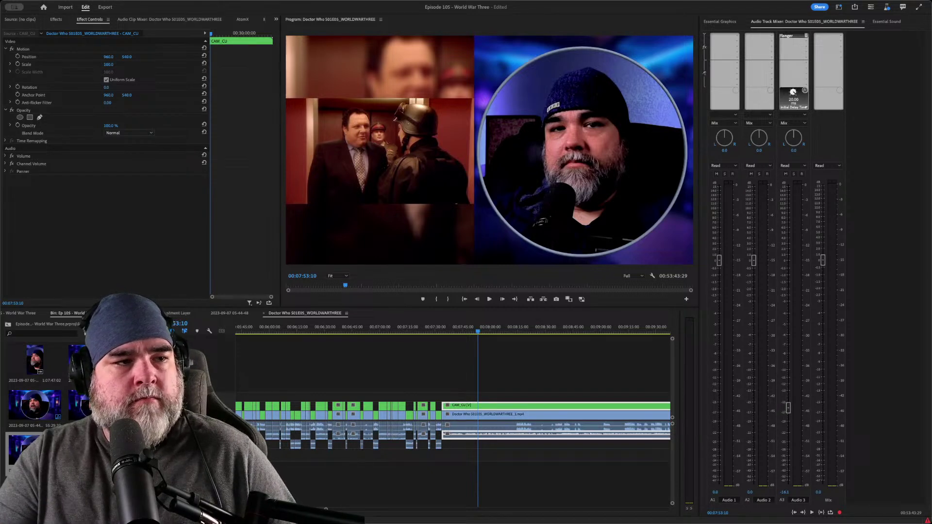
click(449, 328)
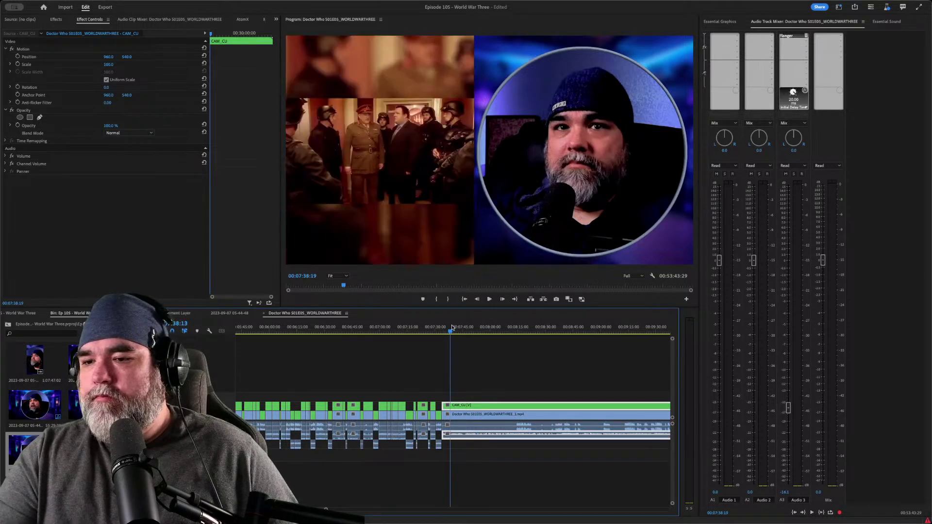
click(436, 327)
key(space)
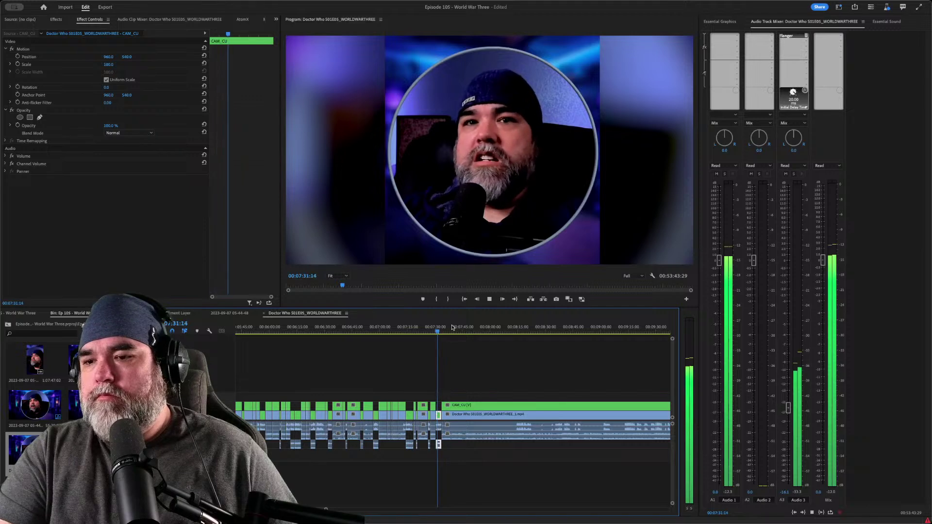
- Play the tightened section on from about 00:07:31 through to 00:07:48:18 and clear the clip selection
key(j)
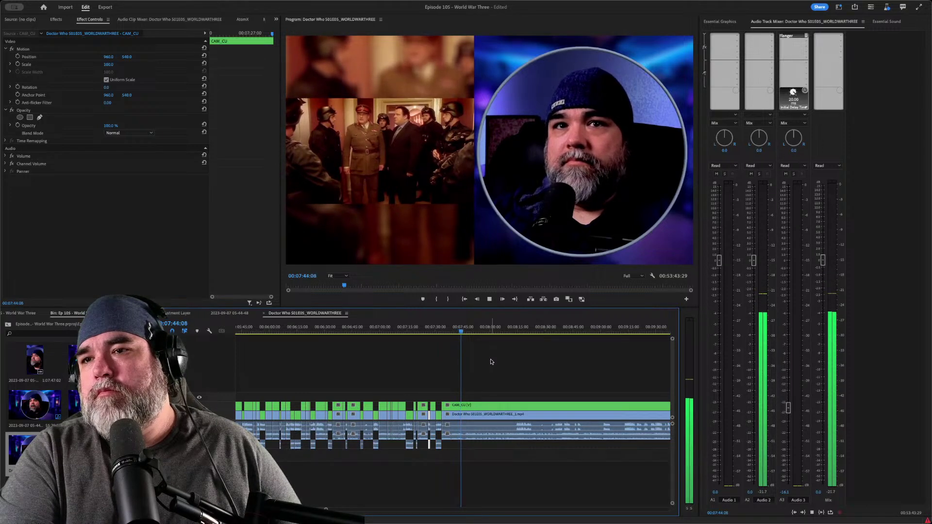
key(space)
key(space)
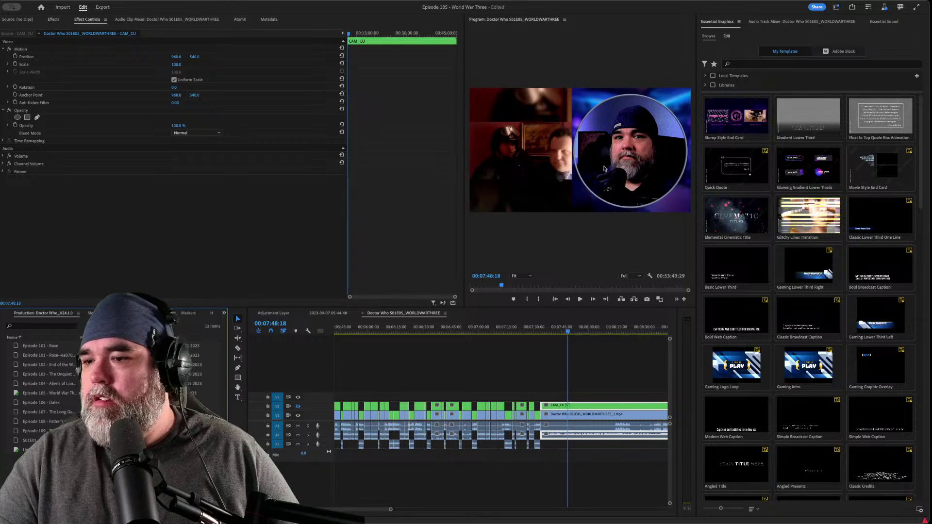
click(588, 372)
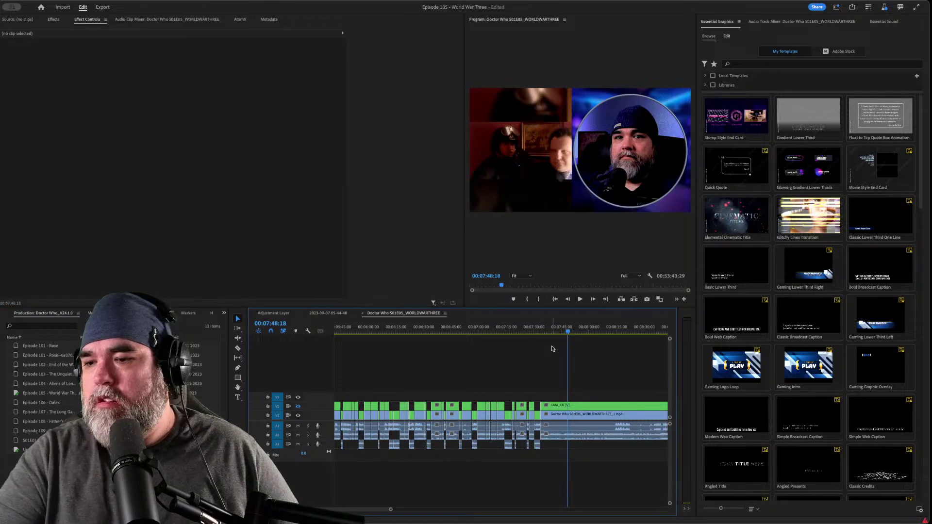
- Move back through the earlier edit points to before 00:07:04 and replay the tightened section through to about 00:08:28
key(Up)
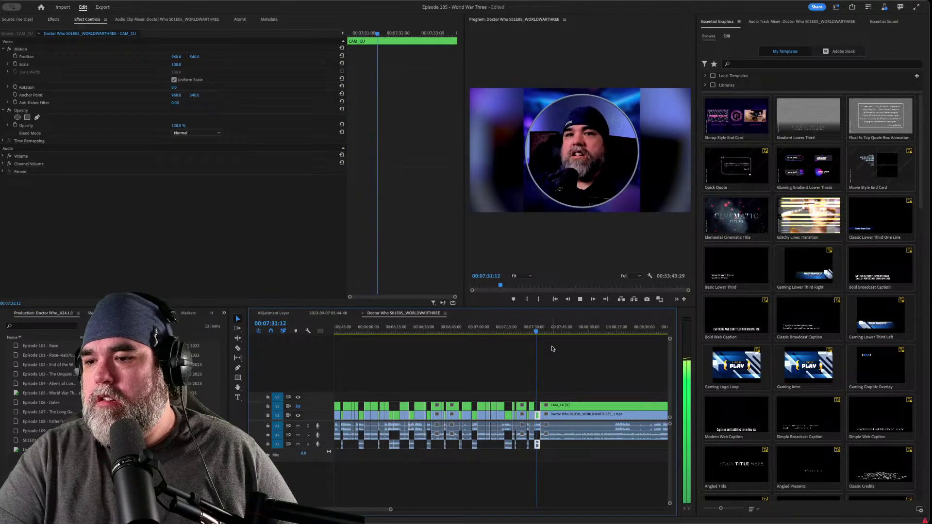
key(Up)
key(space)
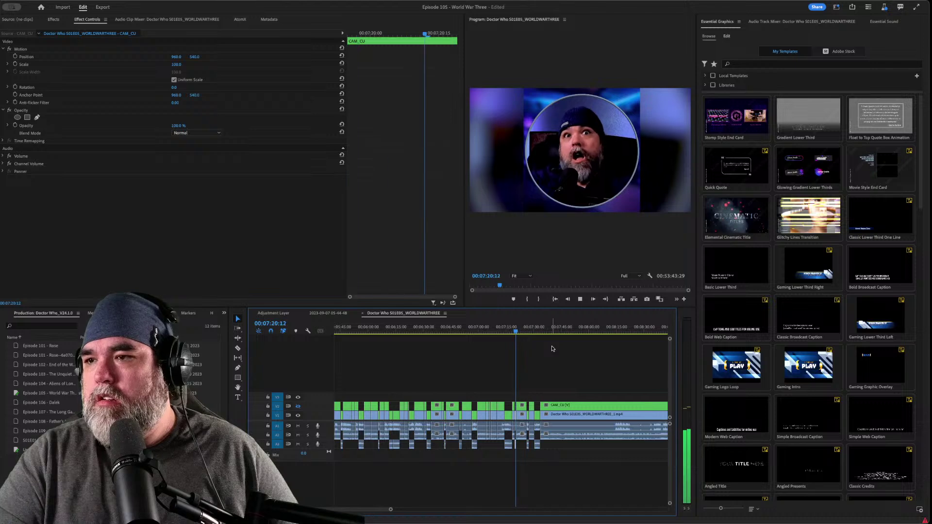
key(space)
key(j)
key(j)
key(j)
key(j)
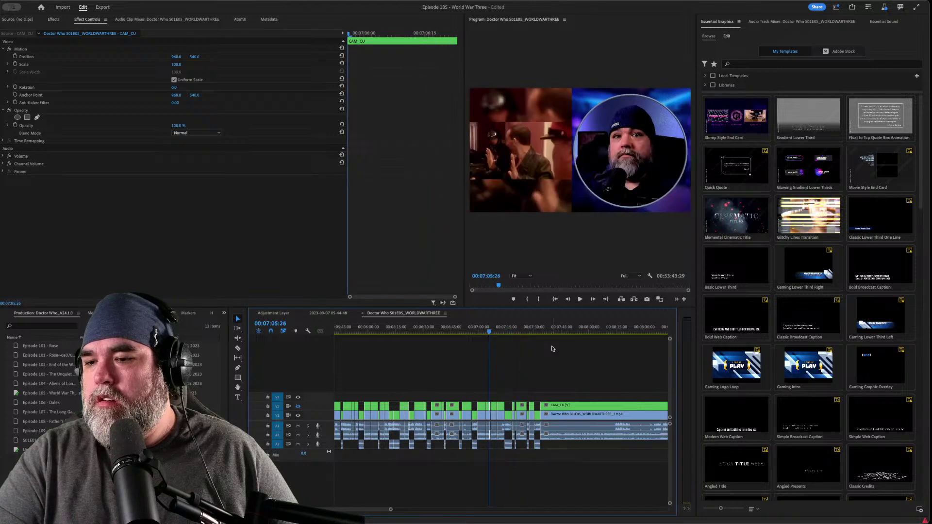
key(l)
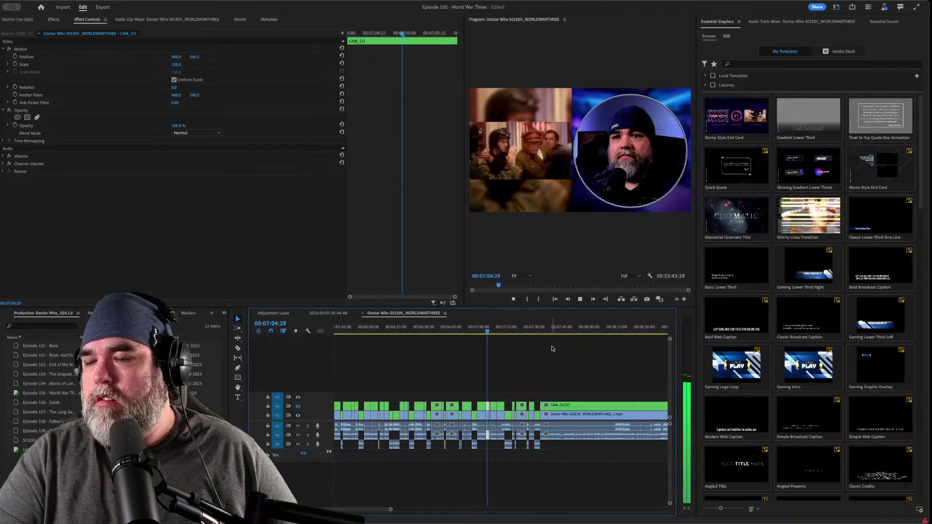
key(Up)
key(space)
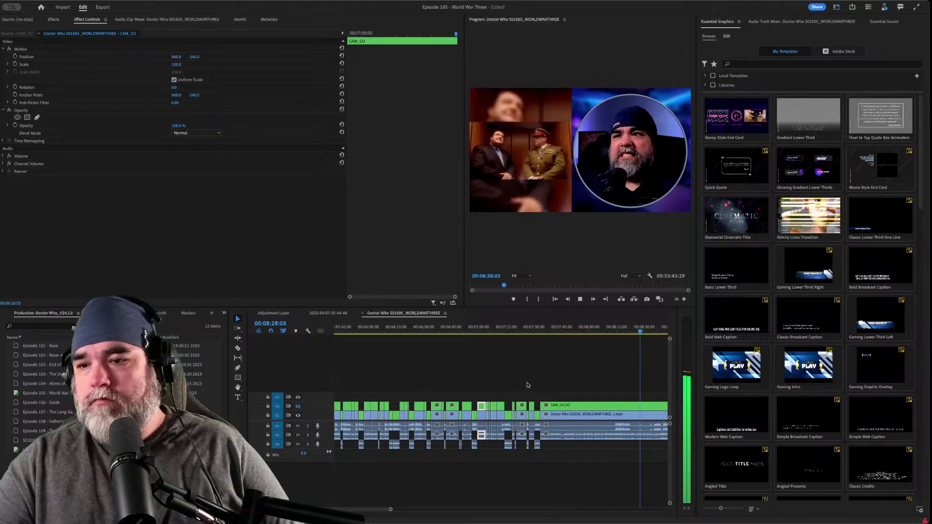
- Examine the change from the split-screen scene to the full-screen camera shot between about 00:07:29 and 00:07:31:21
click(534, 365)
click(535, 331)
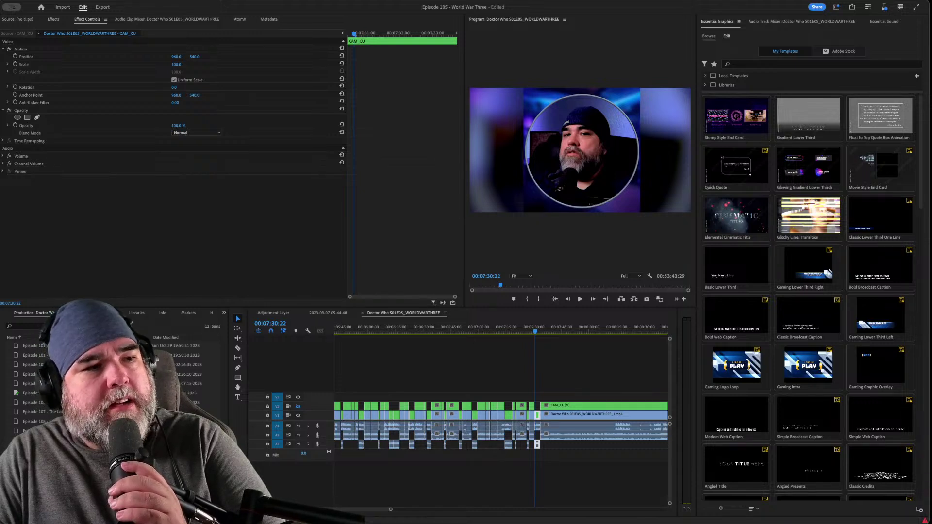
click(587, 380)
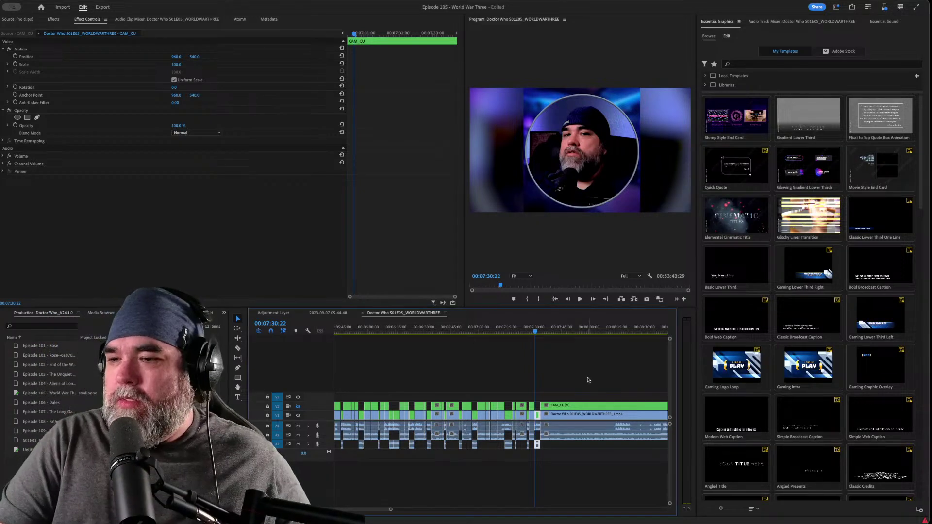
click(531, 332)
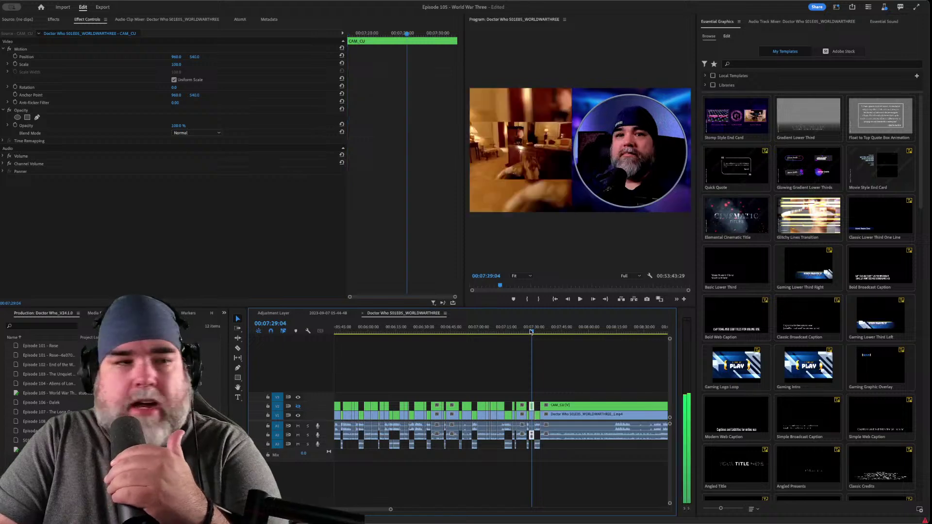
drag(531, 331, 534, 330)
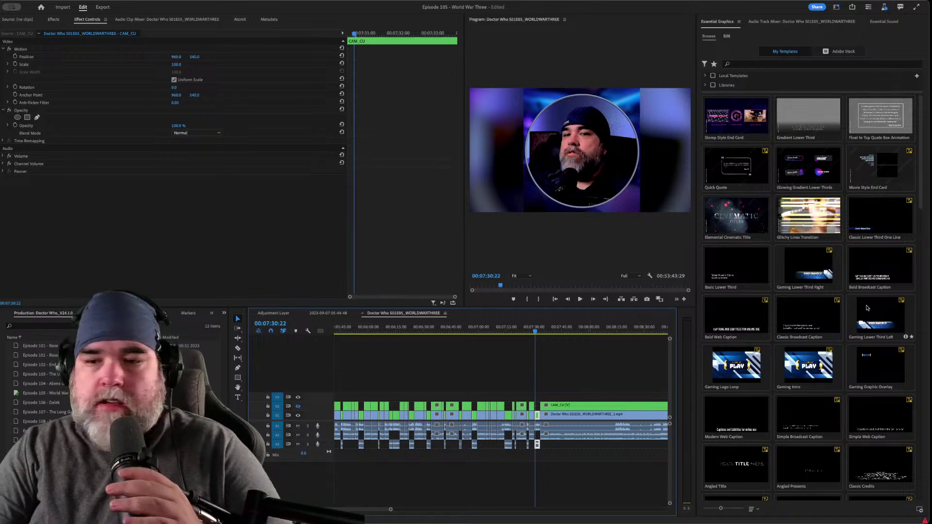
click(614, 373)
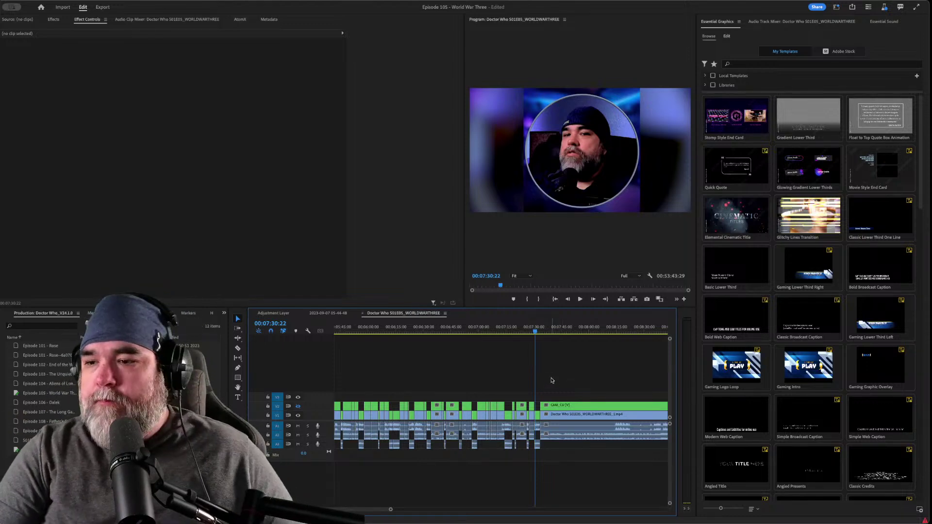
click(537, 332)
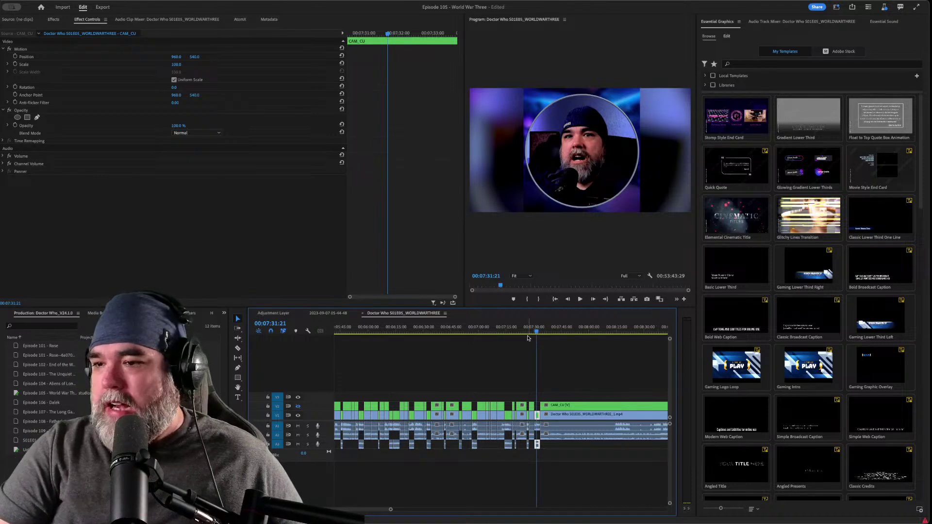
- Review the footage from about 00:07:28 and ripple-trim the start of the long reaction segment up to 00:08:02:24
drag(536, 330, 529, 330)
key(space)
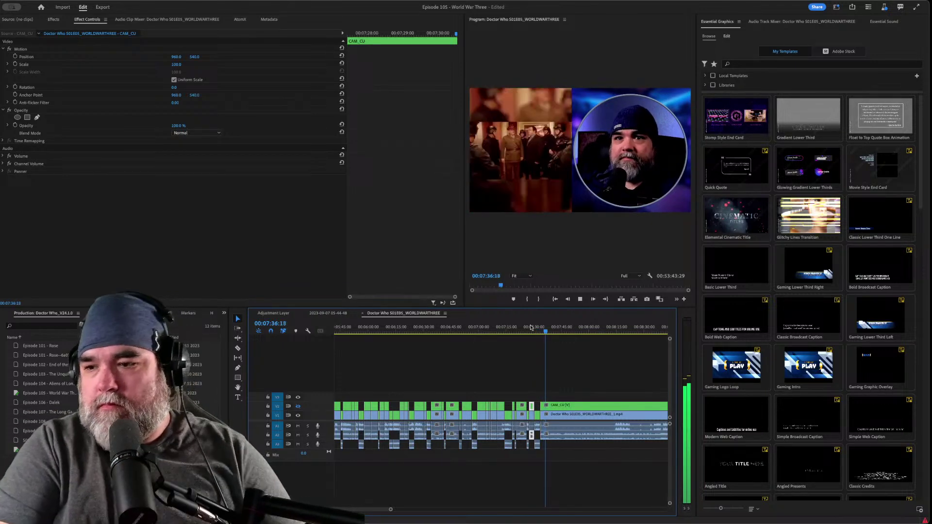
key(space)
key(space)
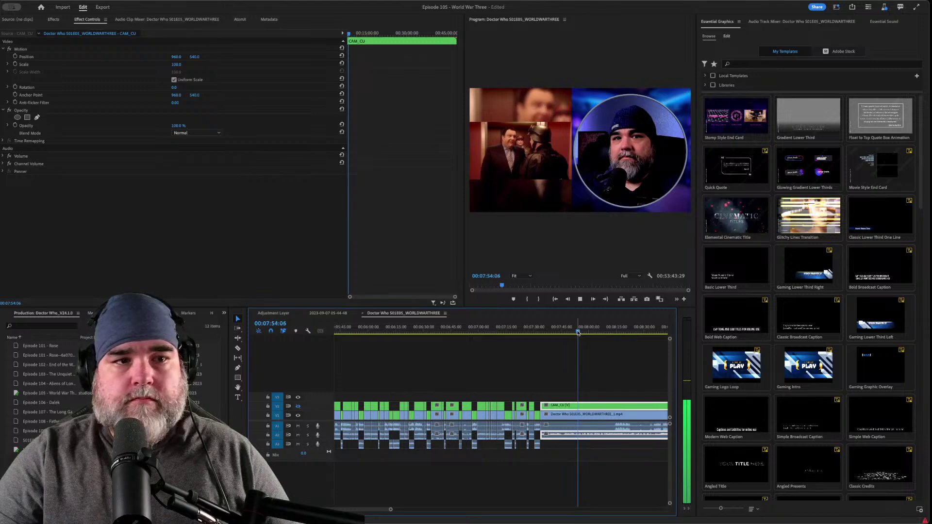
drag(578, 332, 597, 332)
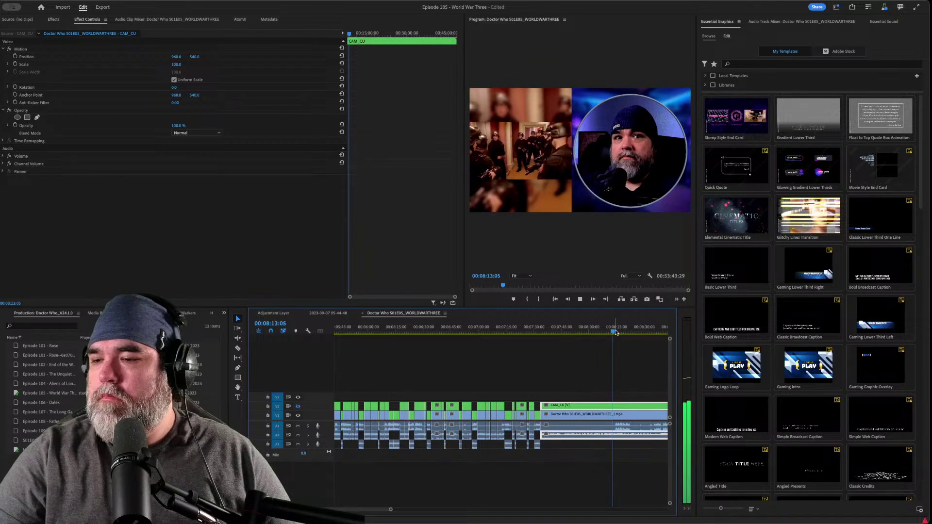
click(607, 331)
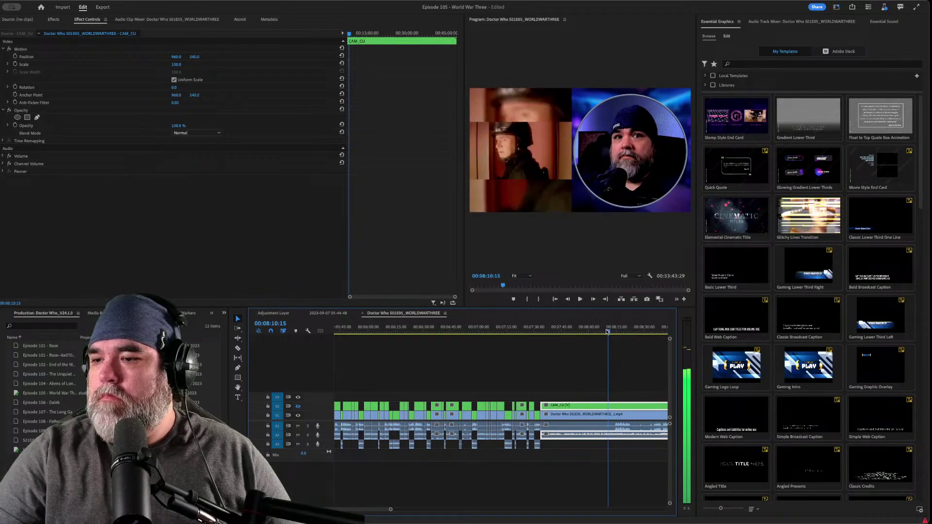
drag(607, 331, 595, 331)
key(space)
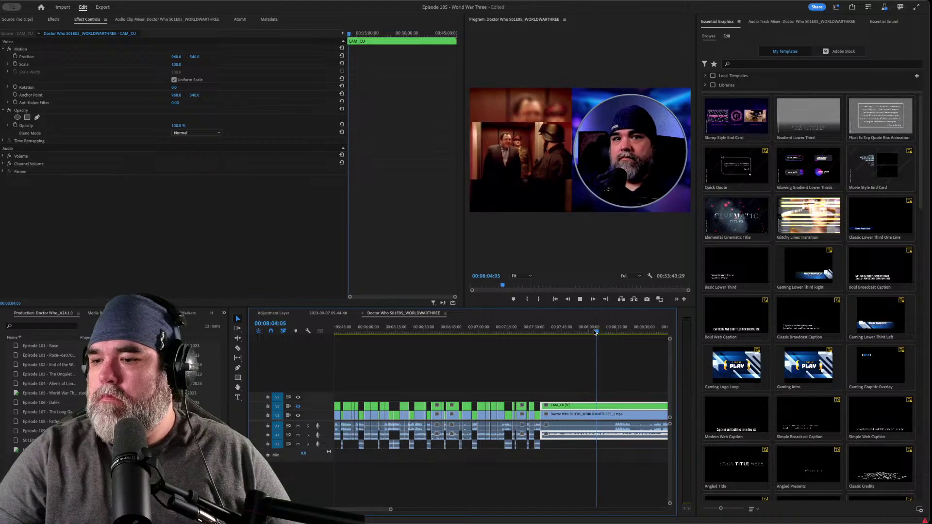
click(593, 332)
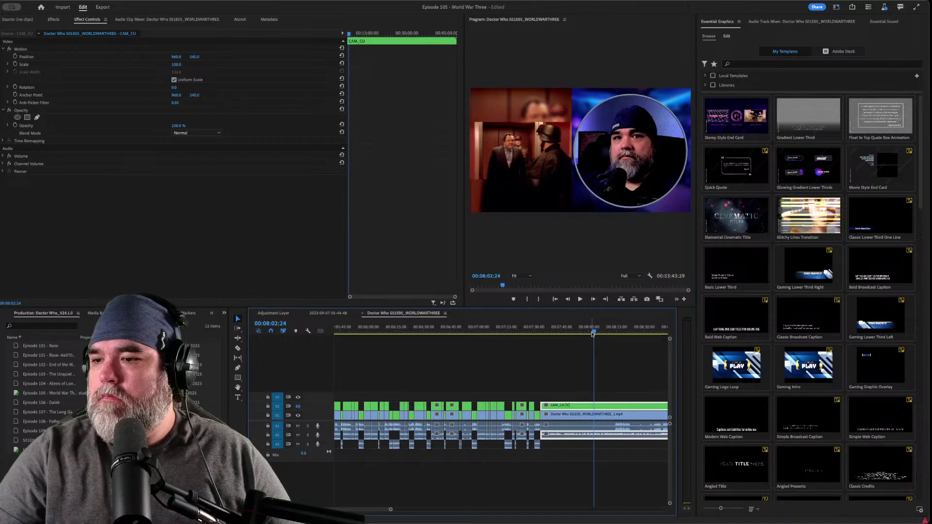
key(Up)
key(space)
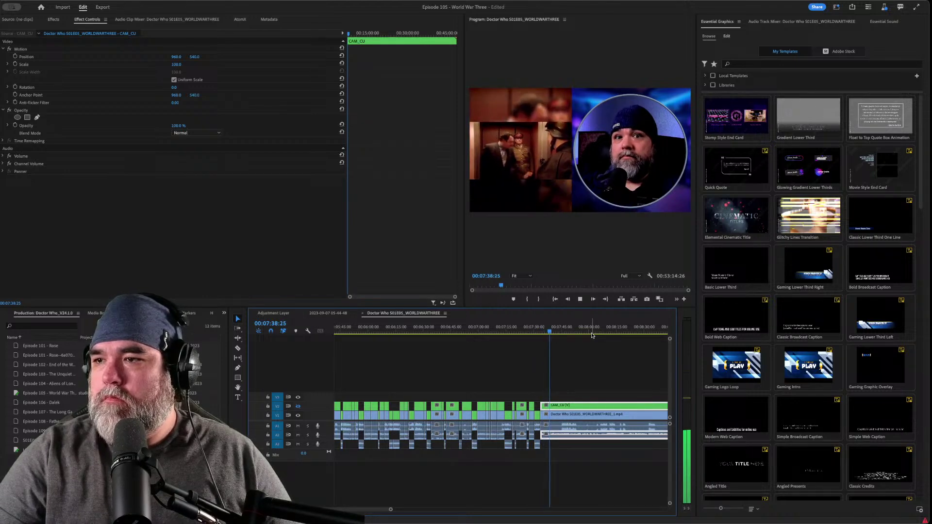
- Split the reaction clips at about 00:07:39, ripple-trim the footage from that cut up to 00:07:42:13, and play back the join
key(ctrl+k)
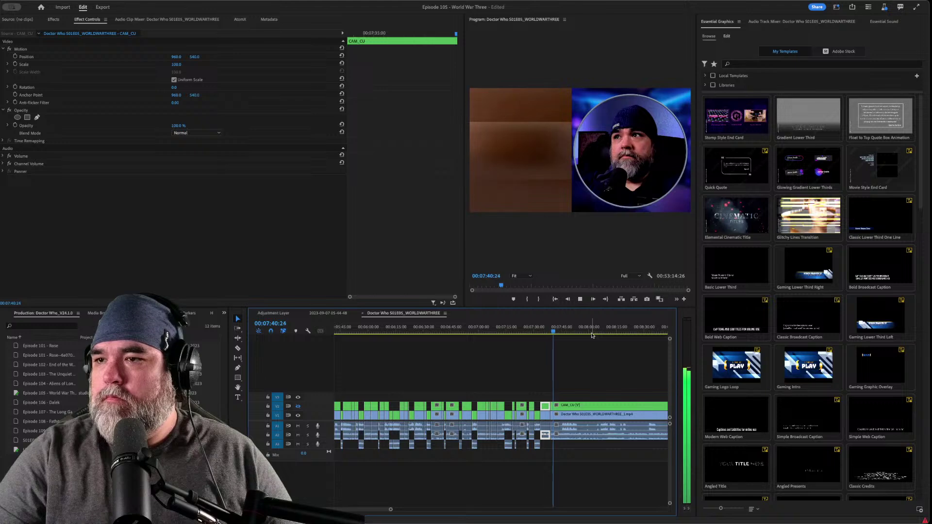
key(space)
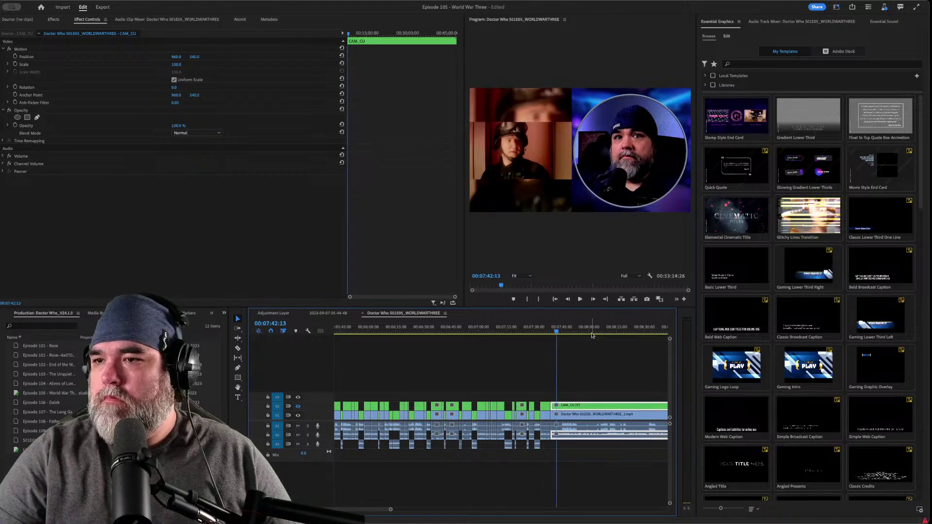
key(Up)
key(space)
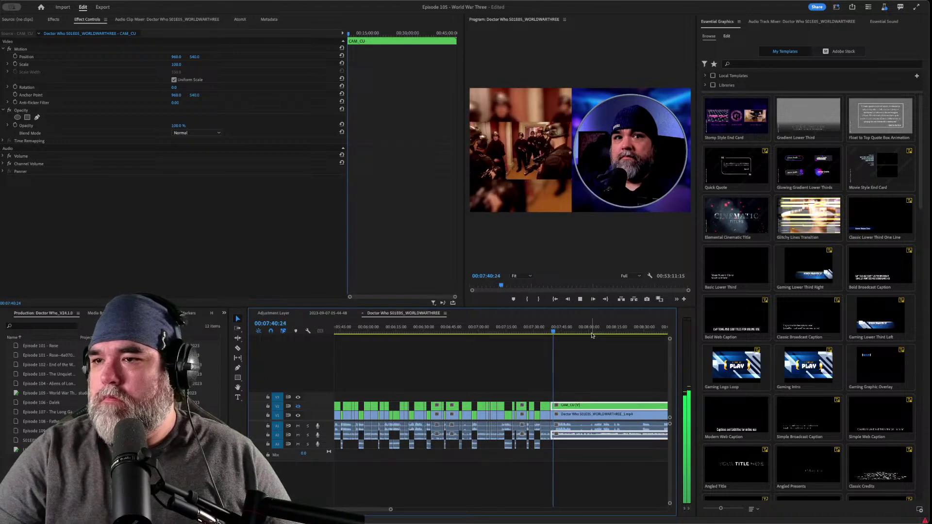
- Split the reaction clips at 00:07:49:16 and change the piece before the cut to the full-screen camera shot
key(space)
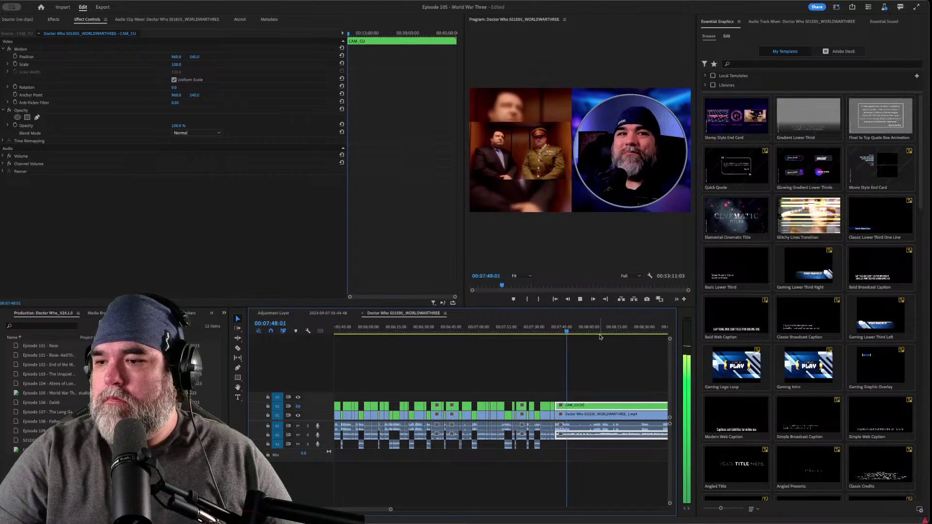
key(space)
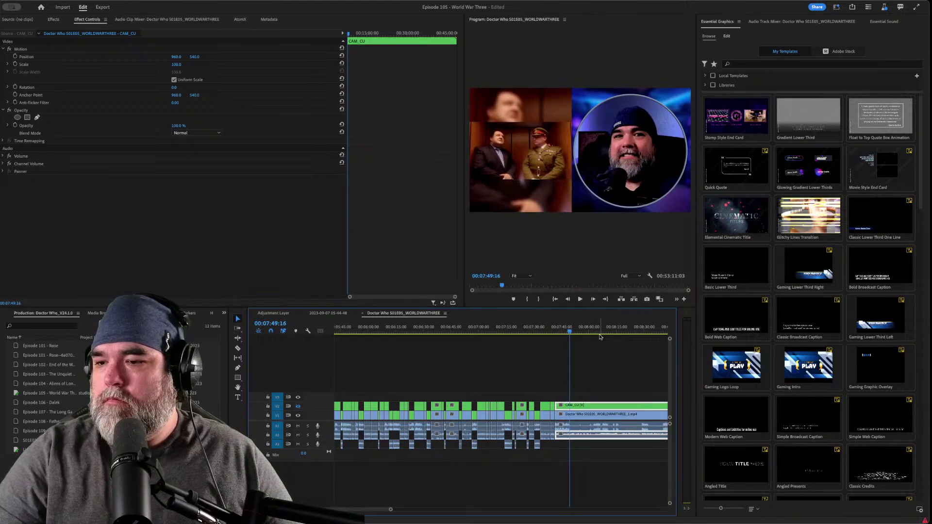
key(ctrl+k)
key(Delete)
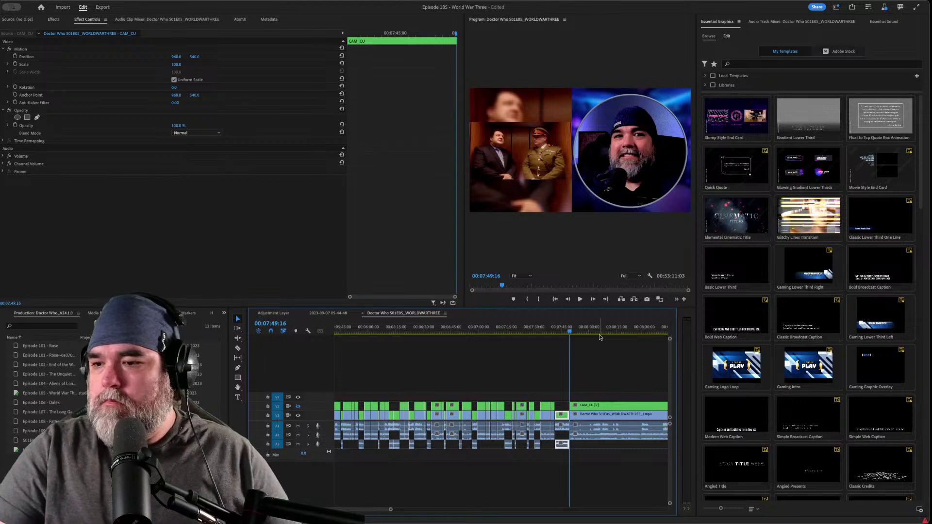
- Split the full-screen camera piece at about 00:07:45:04, ripple-trim a short stretch after the cut, and play it back
key(Up)
key(space)
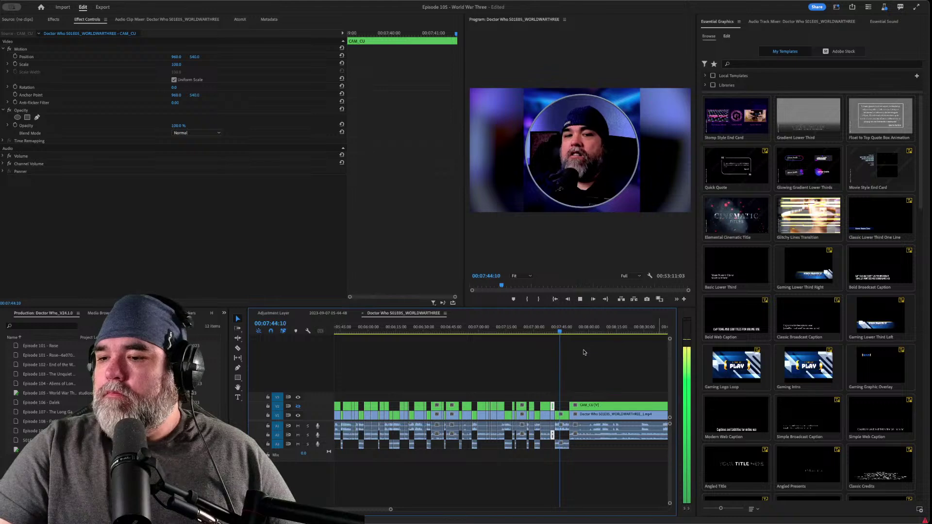
key(space)
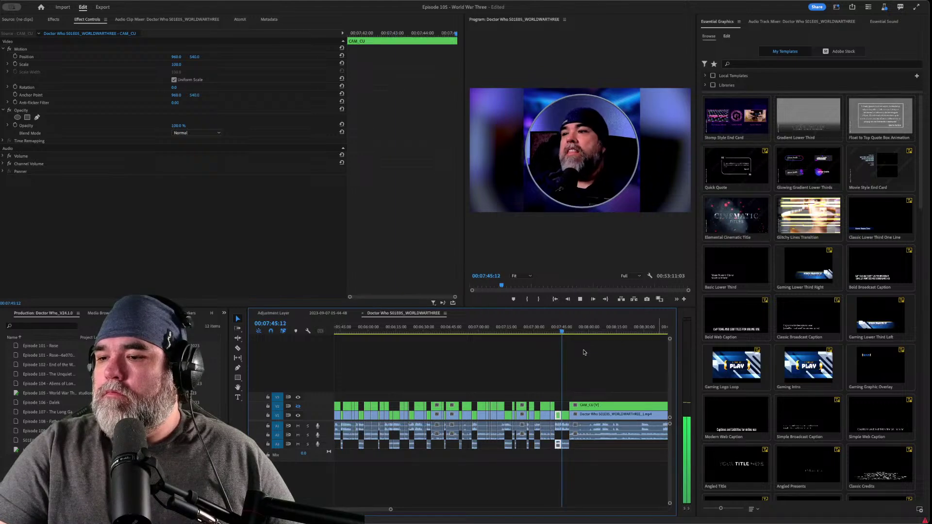
key(space)
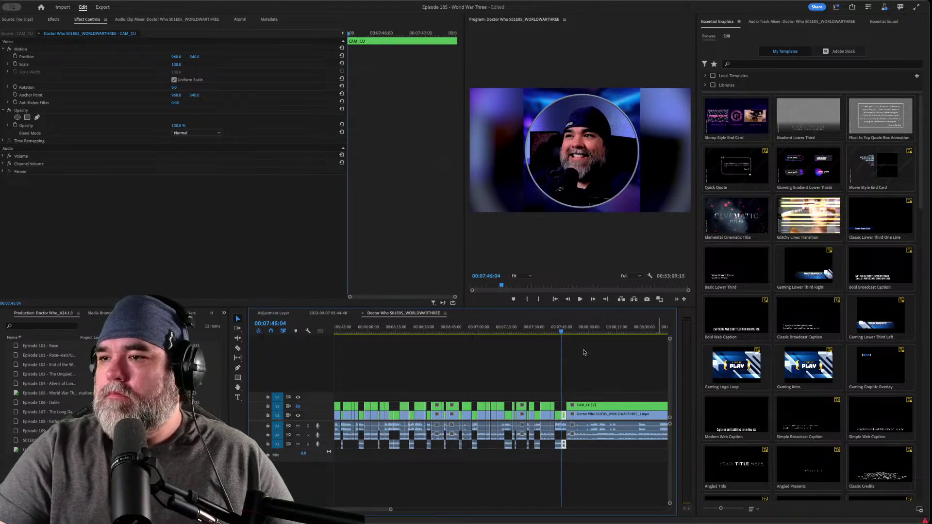
key(space)
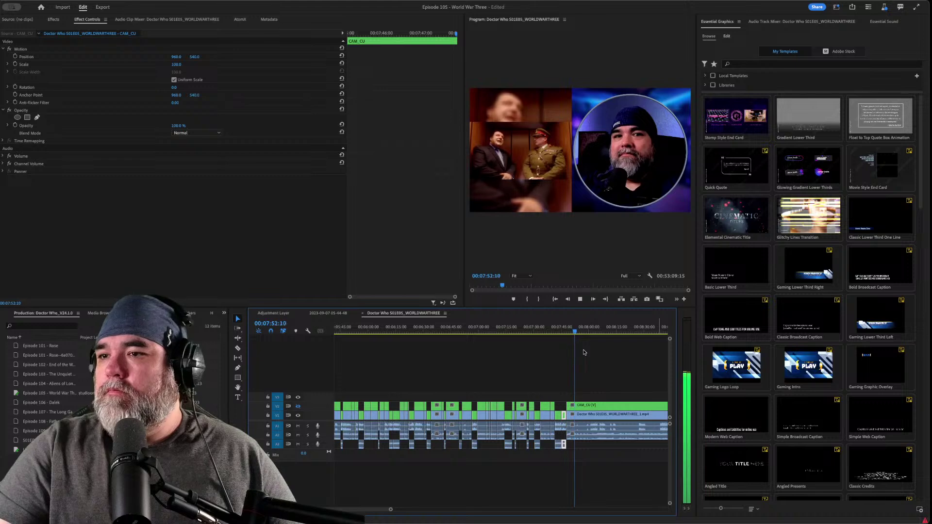
- Replay the start of the following split-screen segment from about 00:07:52 and split its clips at about 00:07:54
key(space)
key(d)
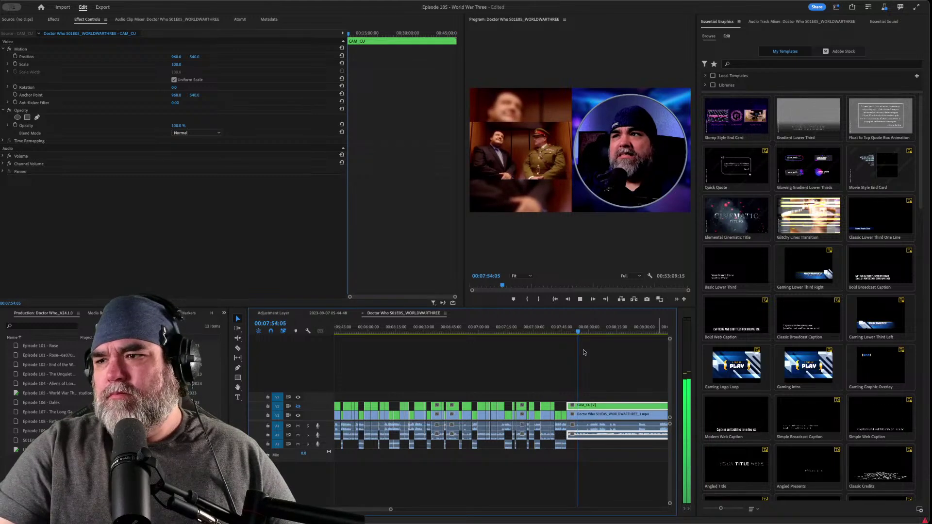
key(shift+Left)
key(shift+Left)
key(shift+Left)
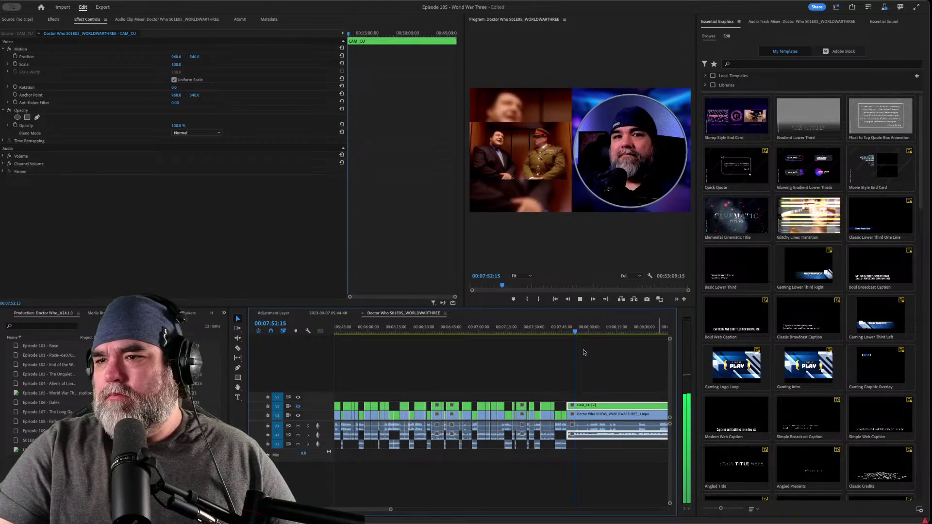
key(space)
key(ctrl+k)
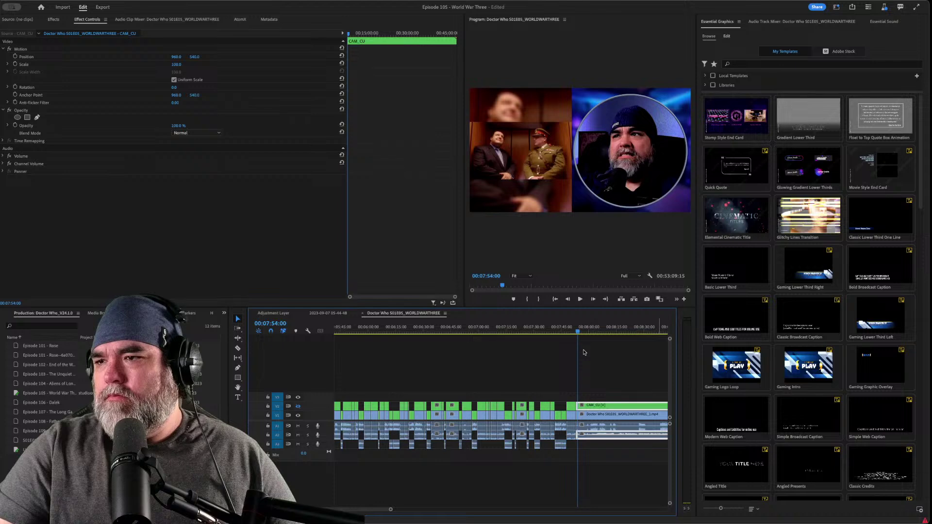
key(space)
key(space)
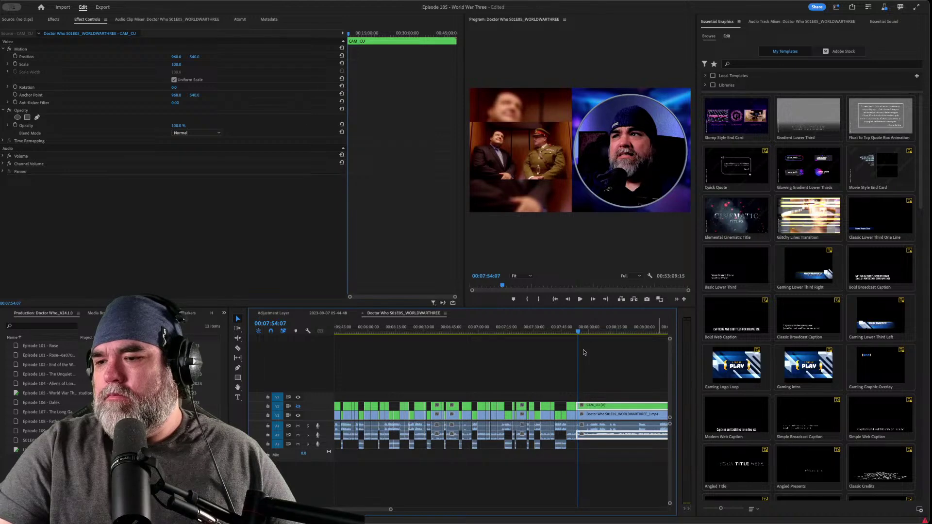
- Split the reaction clips at about 00:07:53 and change the piece up to the cut at 00:07:54:07 to the full-screen camera shot
key(ctrl+k)
key(shift+Left)
key(shift+Left)
key(shift+Left)
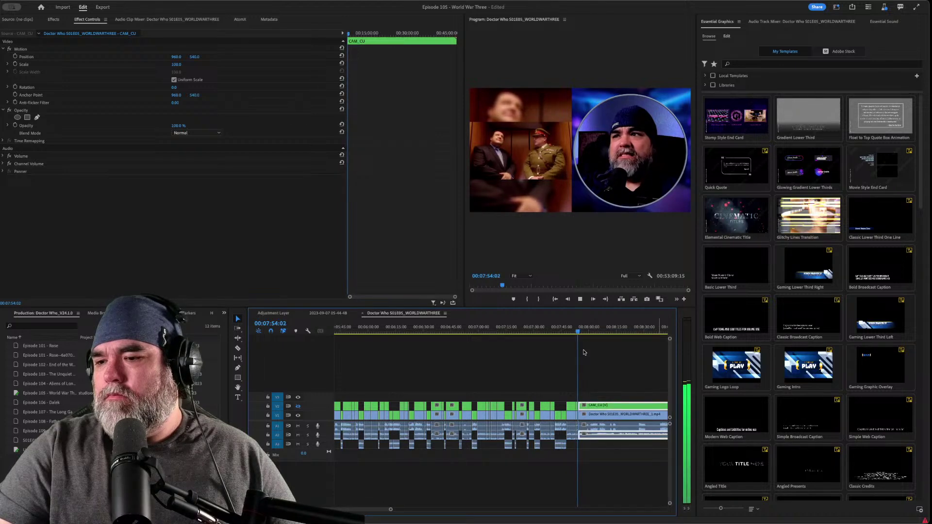
key(space)
key(shift+Left)
key(shift+Left)
key(shift+Left)
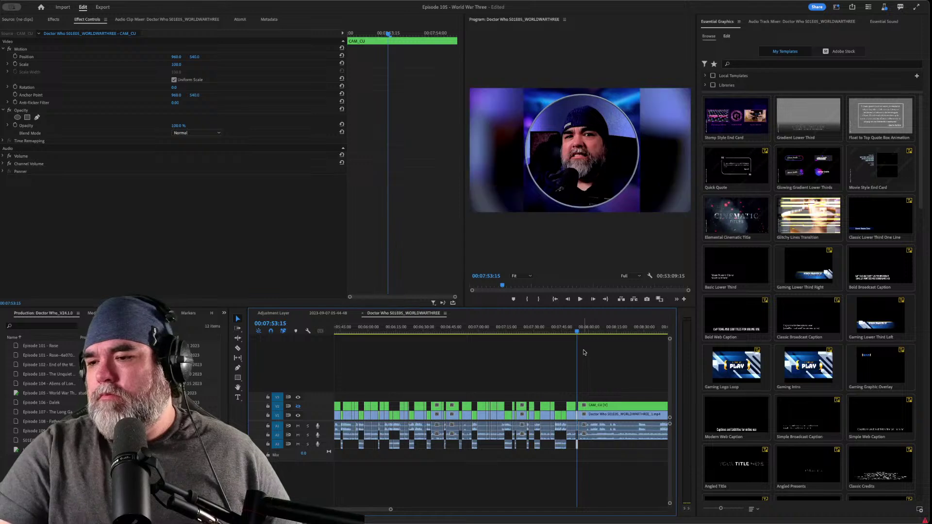
- Play back the full-screen camera piece from its start at about 00:07:53
key(ctrl+k)
key(space)
key(space)
key(shift+Left)
key(shift+Left)
key(shift+Left)
key(shift+Left)
key(space)
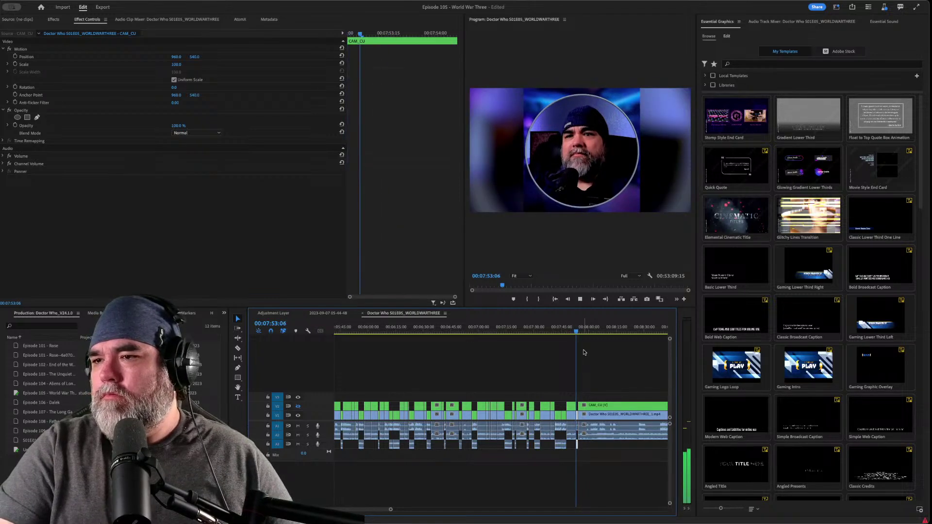
- Try ripple-trimming a short stretch of the full-screen camera piece at about 00:07:53, play back the join, and undo the trim
key(space)
key(space)
key(space)
key(shift+Left)
key(shift+Left)
key(shift+Left)
key(shift+Left)
key(shift+Left)
key(shift+Left)
key(space)
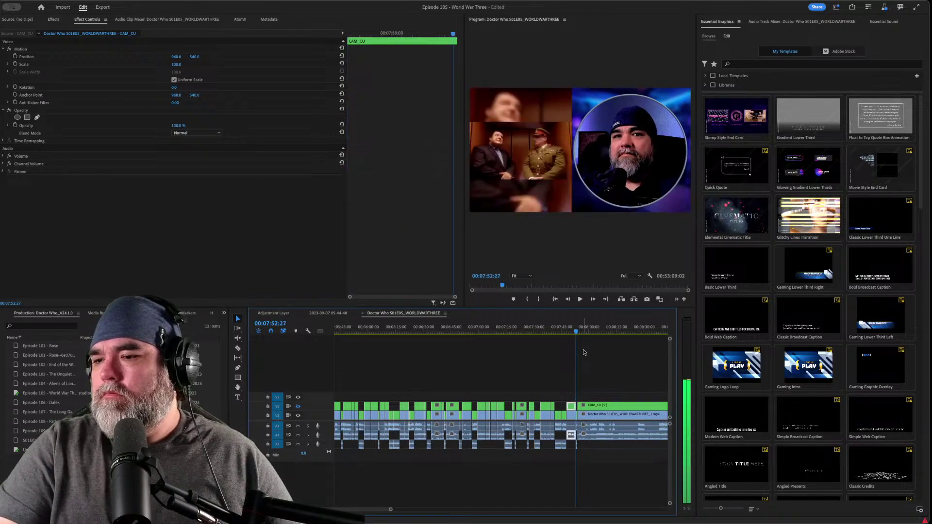
key(space)
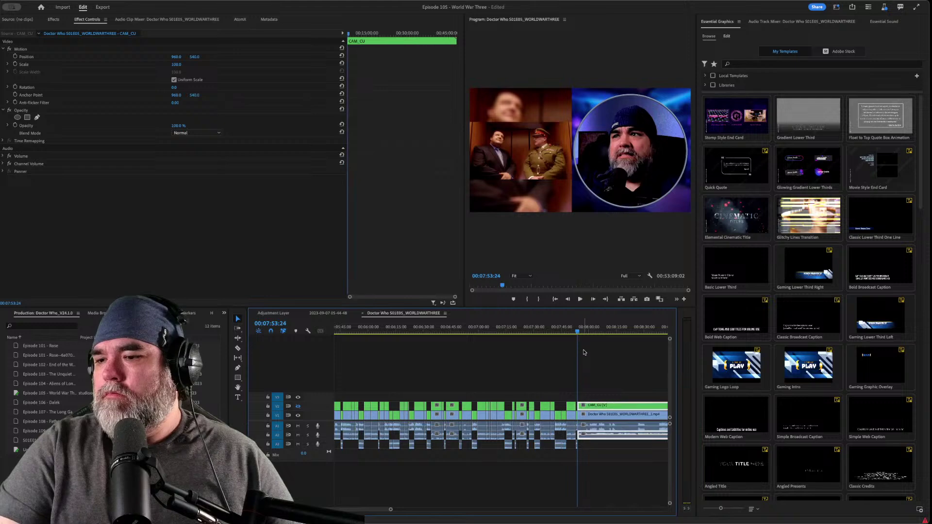
key(d)
key(shift+Left)
key(shift+Left)
key(shift+Left)
key(shift+Left)
key(shift+Left)
key(shift+Left)
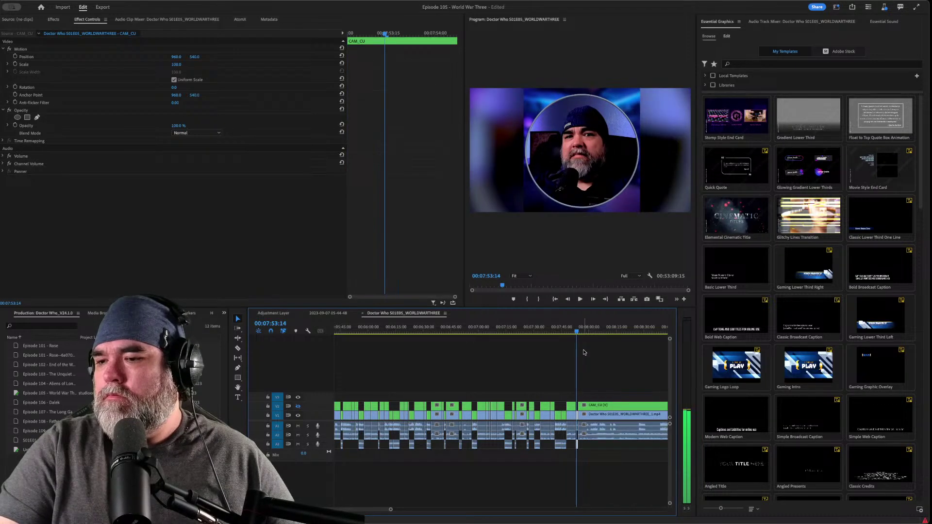
- Replay the section from about 00:07:51 through the full-screen camera piece into the following split-screen segment
key(space)
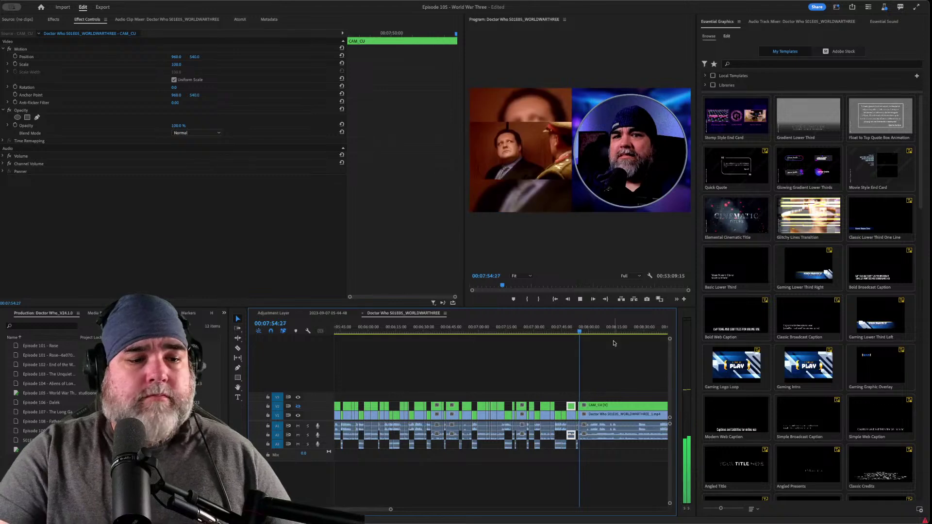
key(Up)
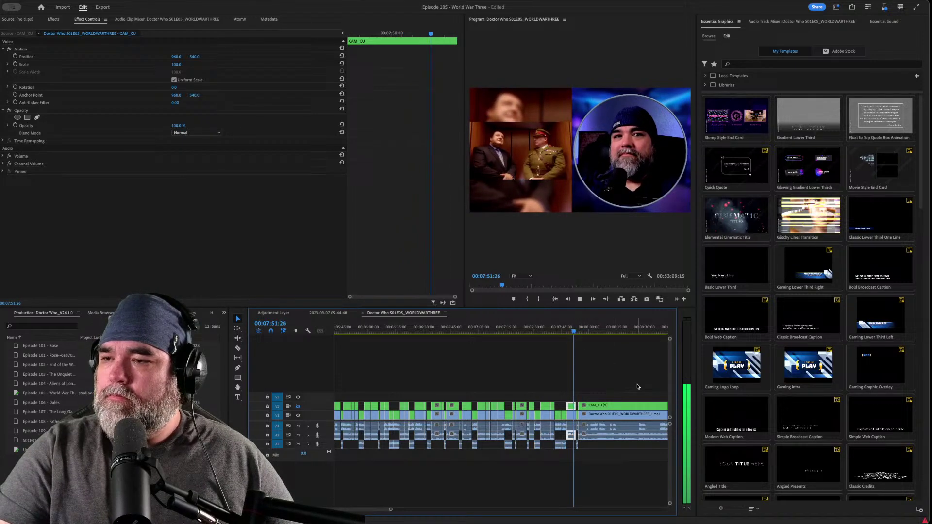
key(space)
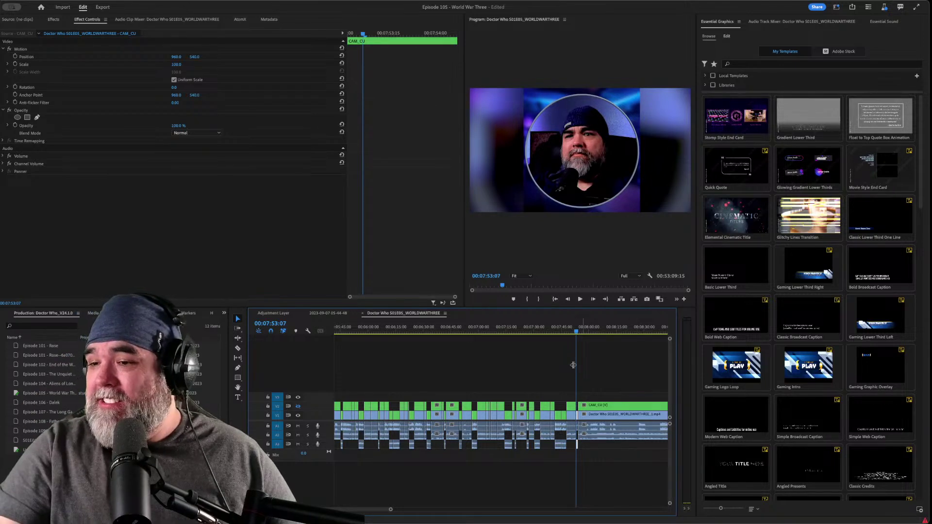
click(571, 333)
key(space)
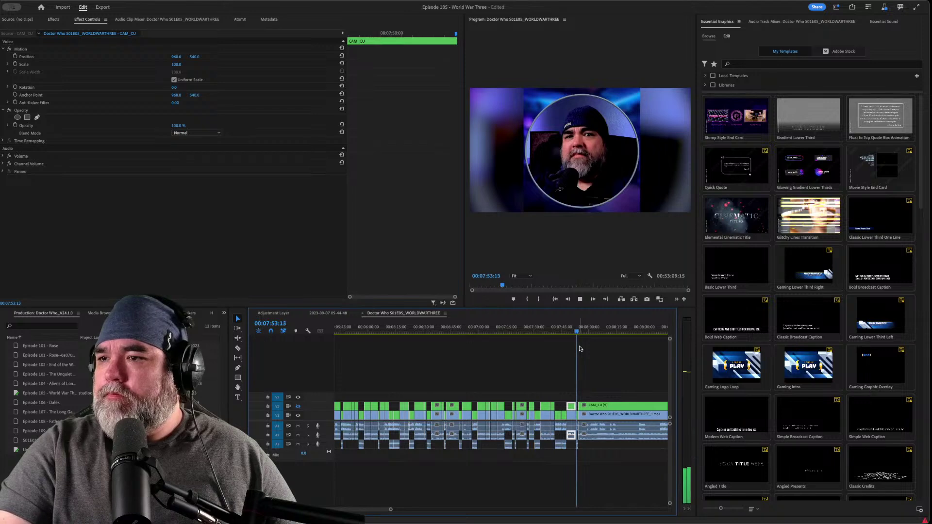
- Ripple-trim about one second of footage after the cut at 00:07:54:07 and play on to about 00:07:58
key(space)
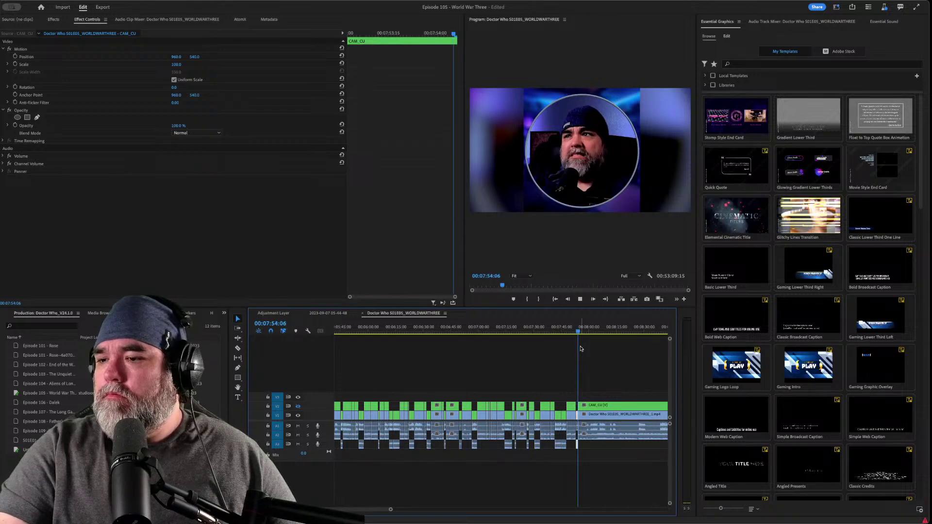
key(space)
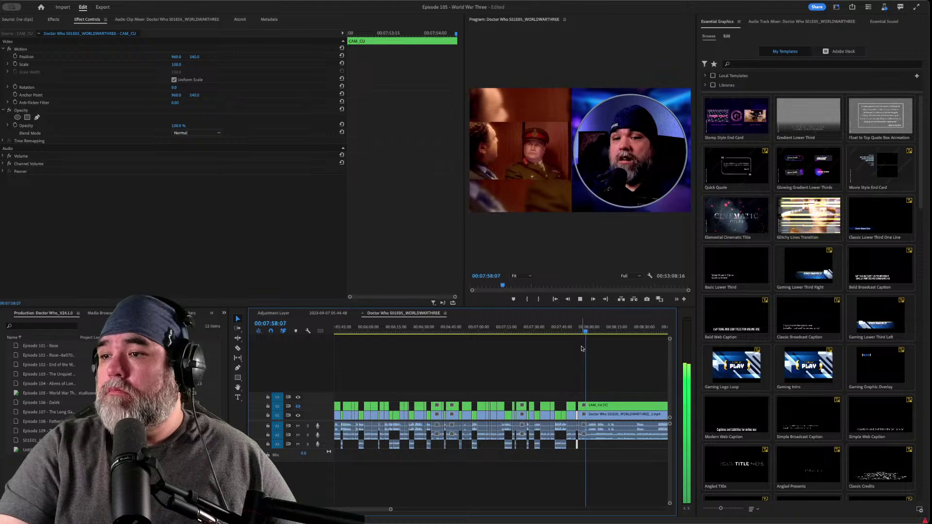
key(space)
- Split the reaction clips at 00:07:57:06 and about 00:07:59, and change the piece between the cuts to the full-screen camera shot
key(j)
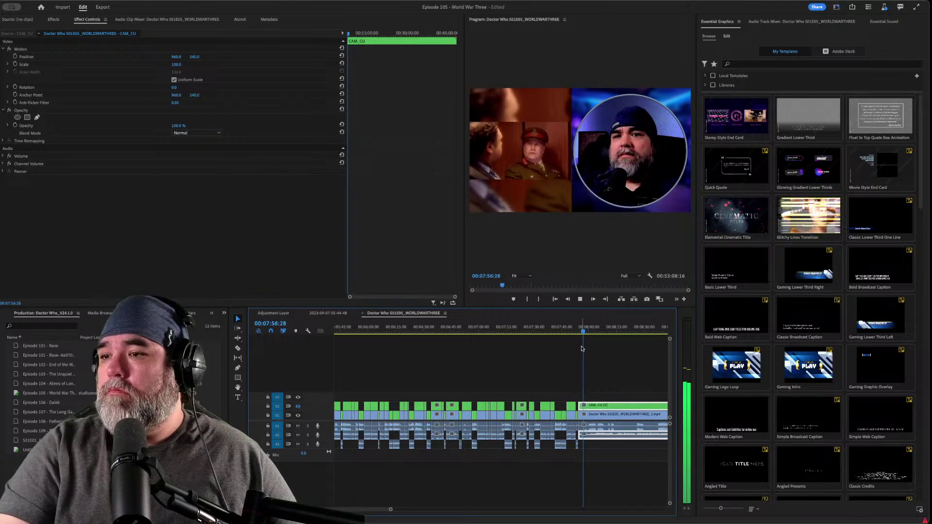
key(space)
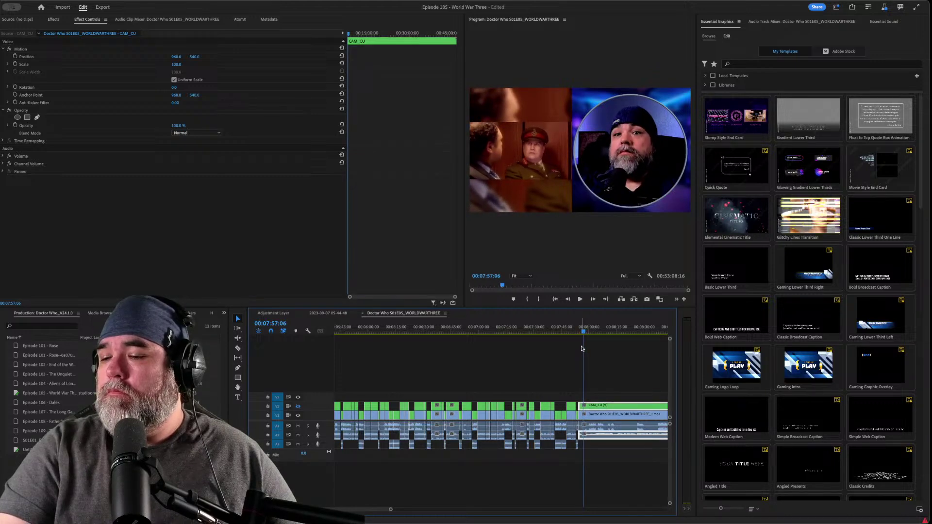
key(space)
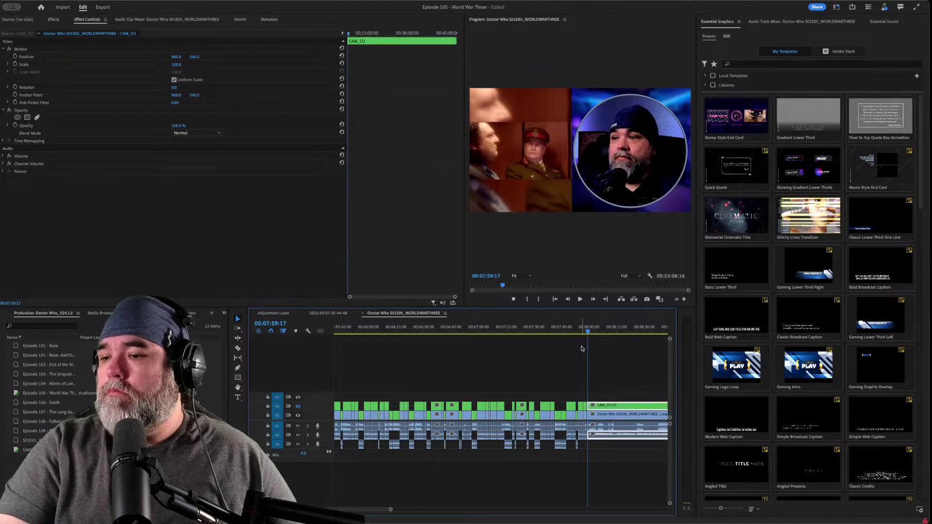
key(space)
key(space)
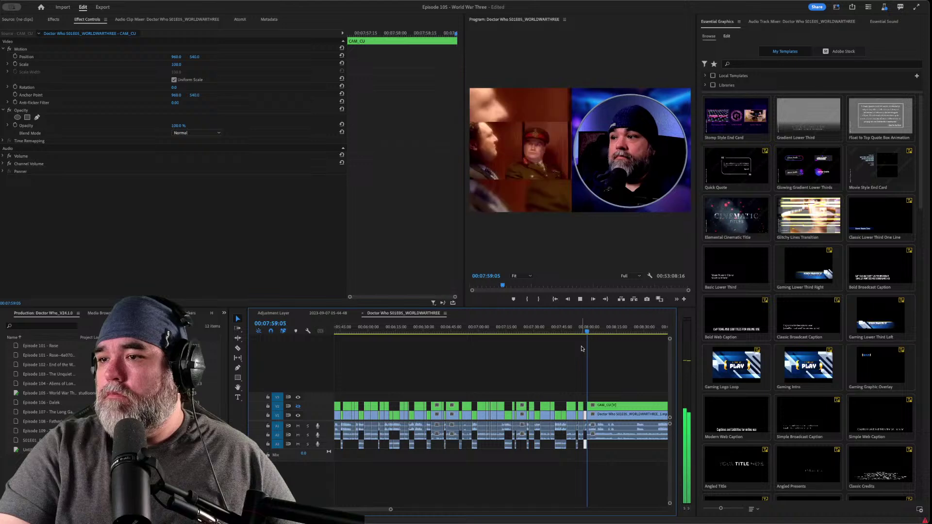
- Ripple-trim the footage from the cut at about 00:07:59 up to 00:07:59:28 and play back the following segment
key(j)
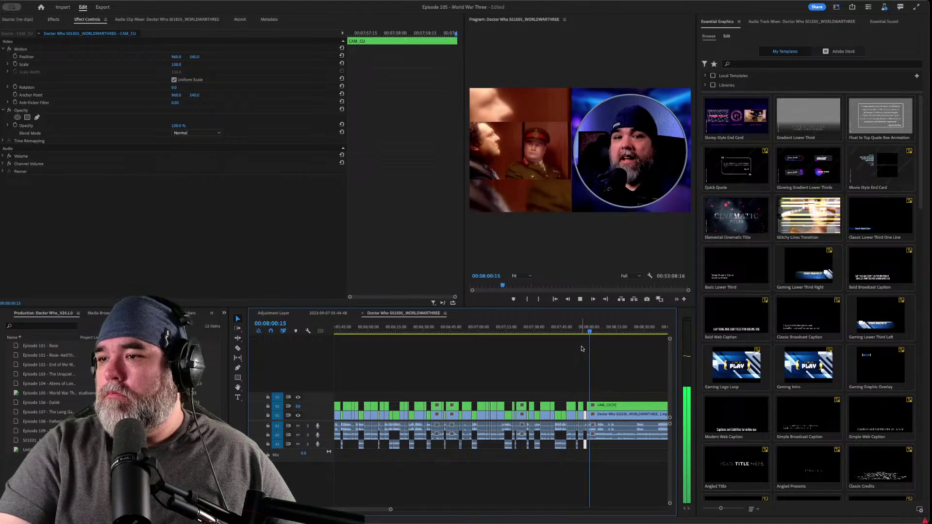
key(space)
key(space)
key(j)
key(space)
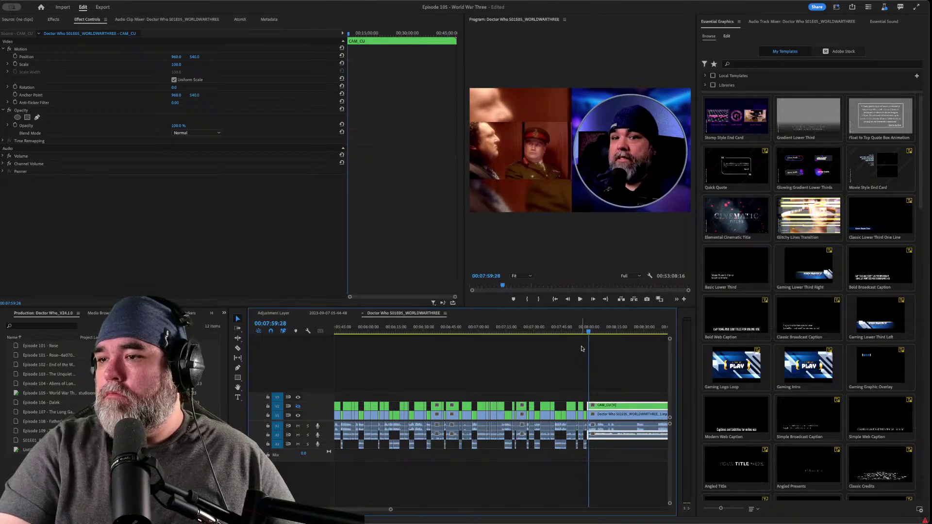
key(space)
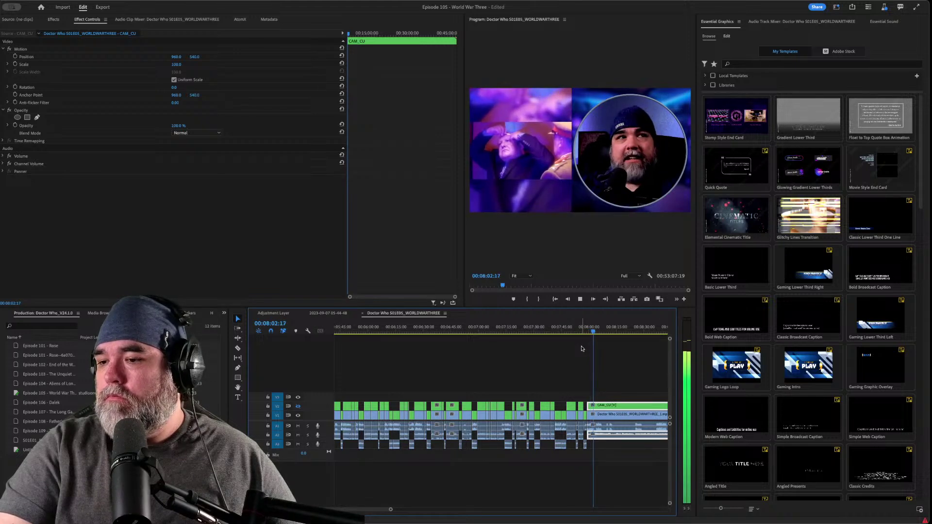
- Replay the split-screen segment from about 00:08:00:24 and split its clips at 00:08:01:01
key(j)
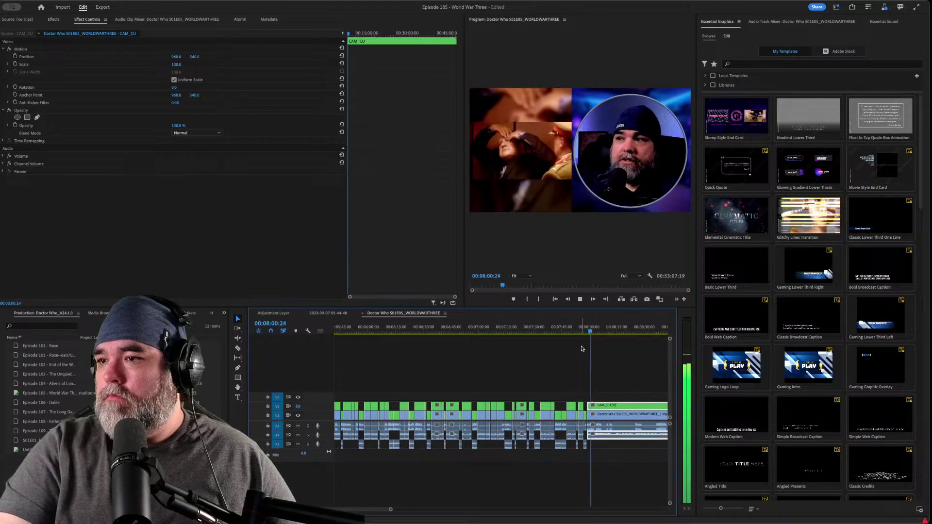
key(k)
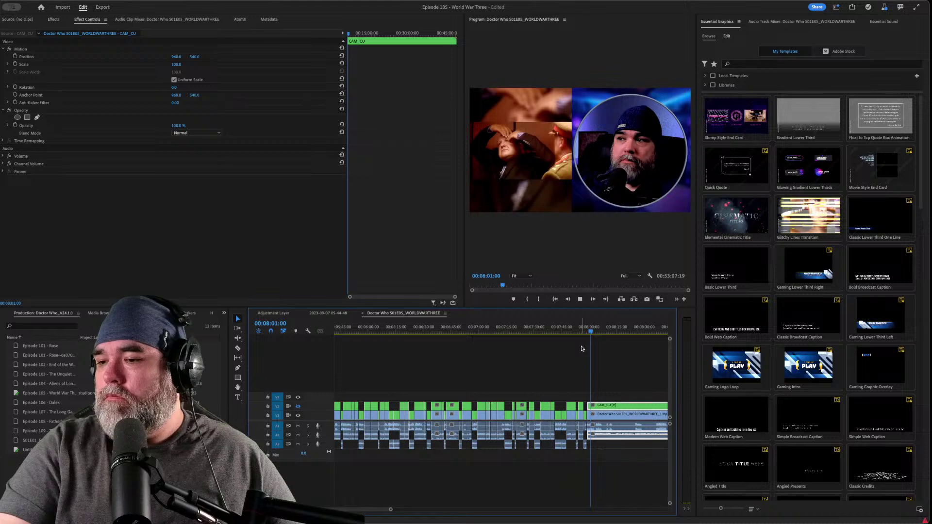
key(k)
key(ctrl+k)
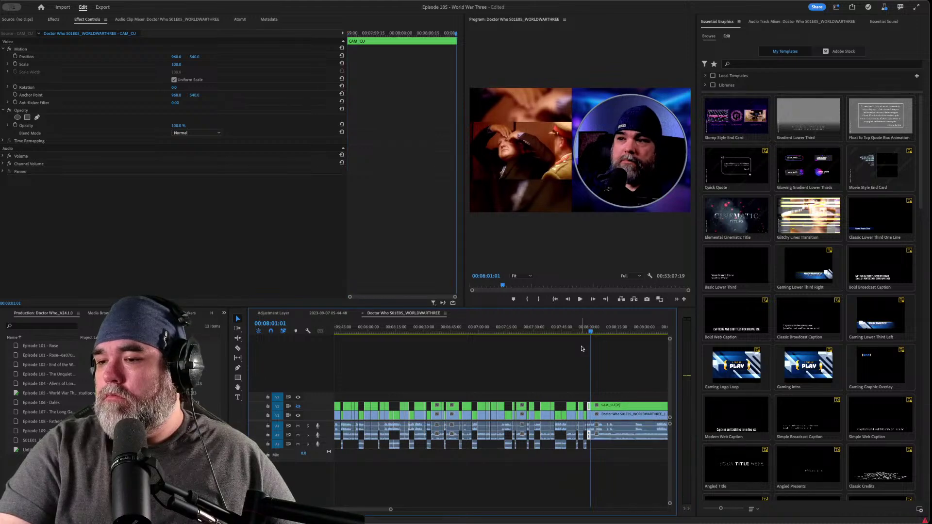
- Change the piece before the 00:08:01:01 cut to the full-screen camera shot and ripple-trim a short stretch after the cut
key(alt+Down)
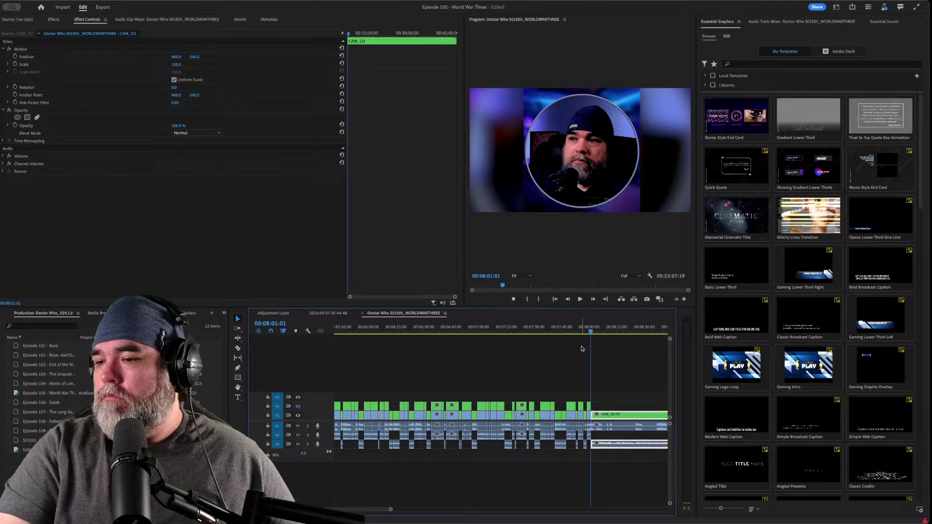
key(ctrl+z)
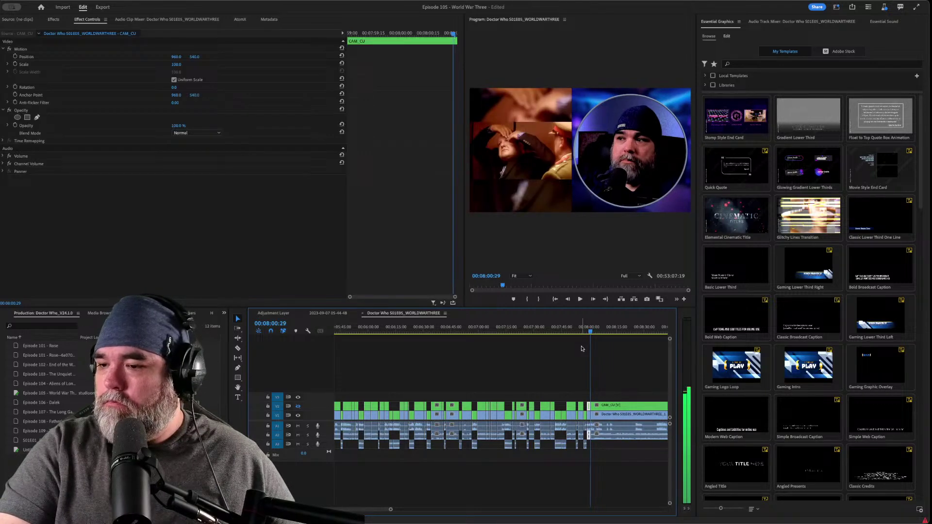
key(shift+k)
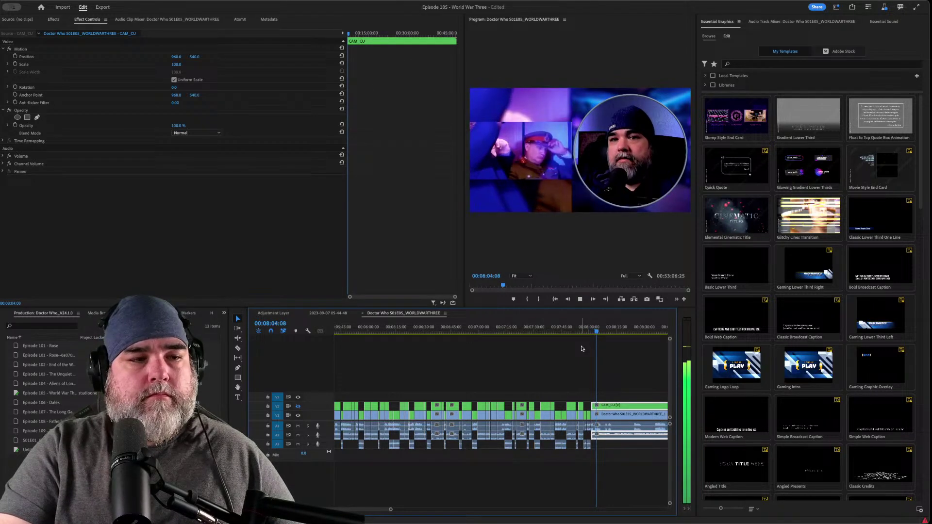
- Stop playback just after 00:08:06 and split the reaction clips at about 00:08:06:08
key(space)
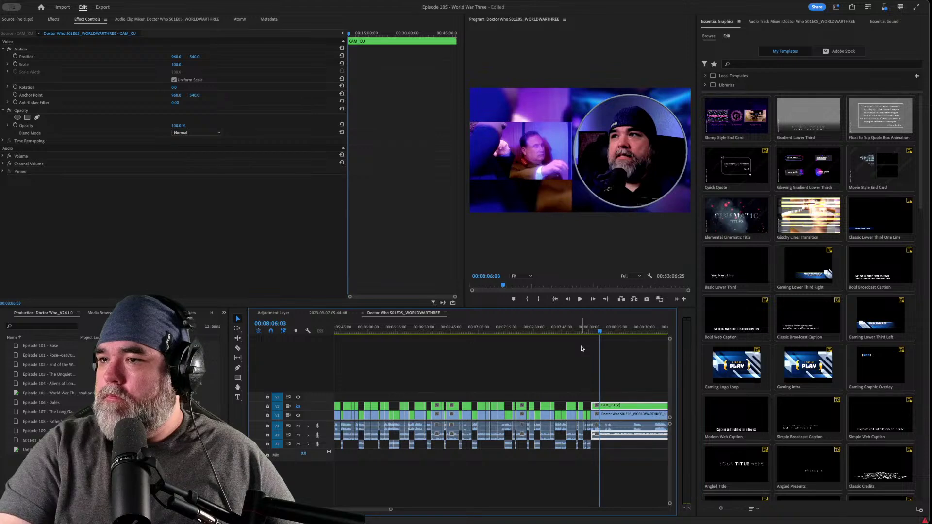
key(shift+Right)
key(space)
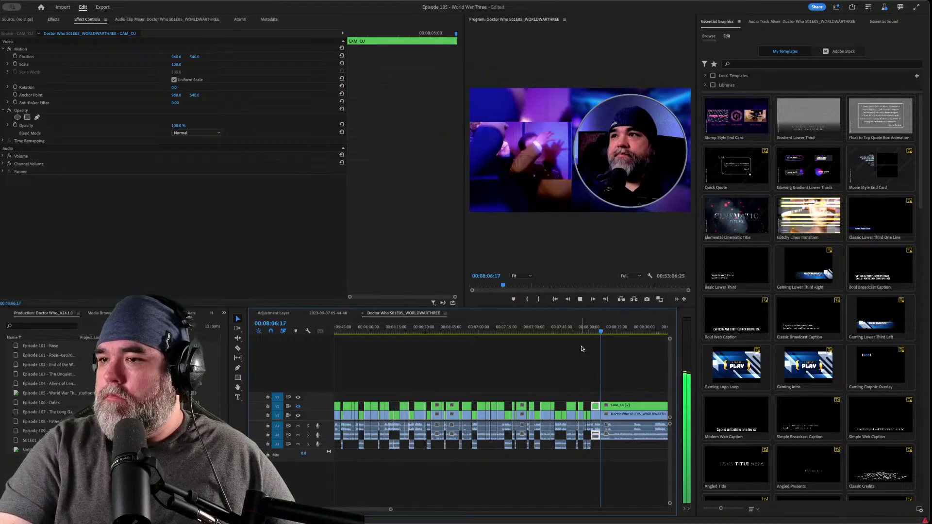
key(space)
- Split the clips at about 00:08:03 and change the piece up to the 00:08:06:08 cut to the full-screen camera shot
key(Up)
key(space)
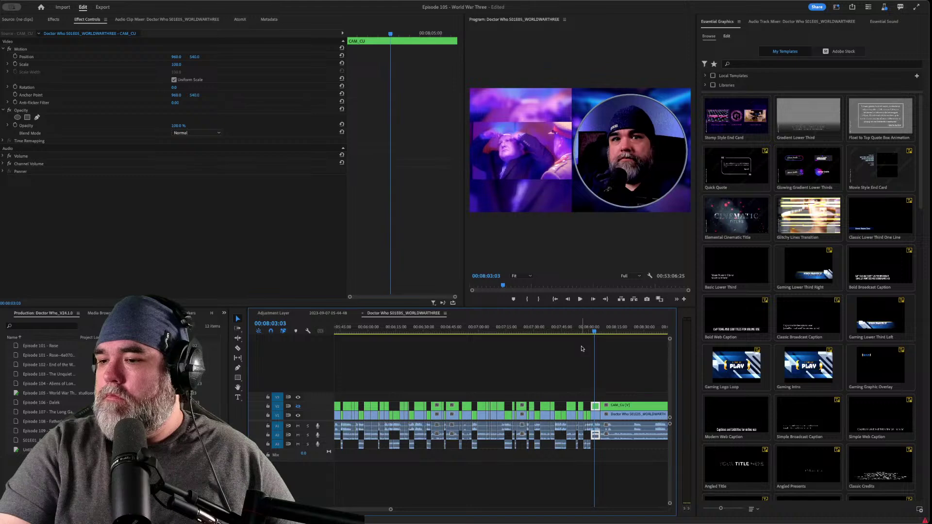
key(space)
key(ctrl+k)
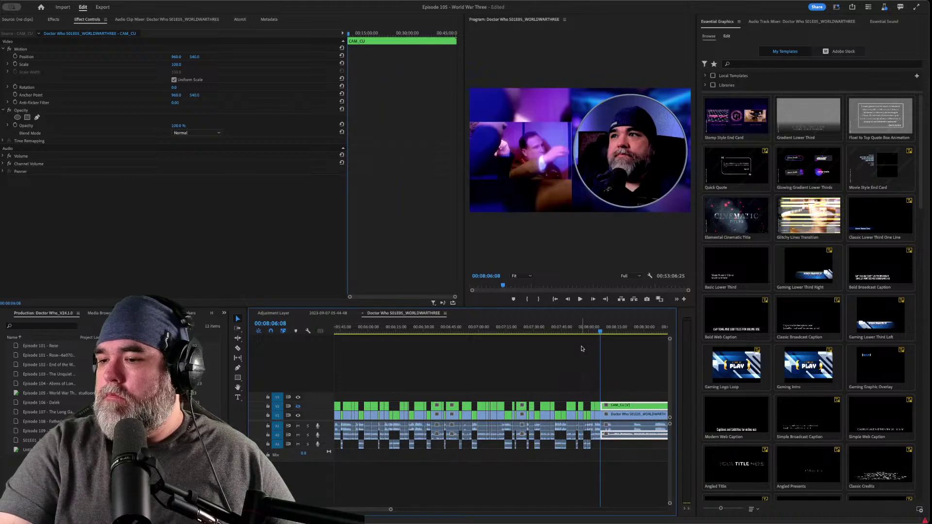
key(space)
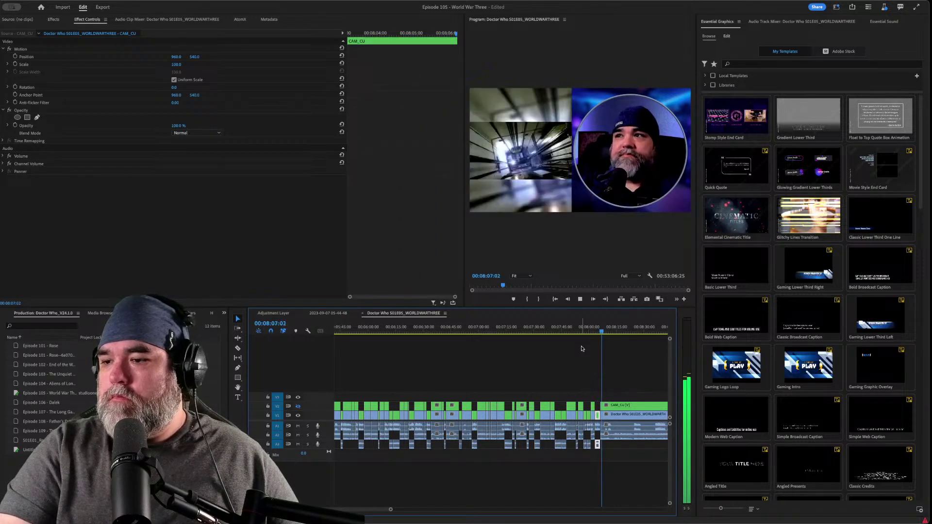
- Ripple-trim the footage from the 00:08:06:08 cut up to 00:08:06:19 and play back the join
key(space)
key(space)
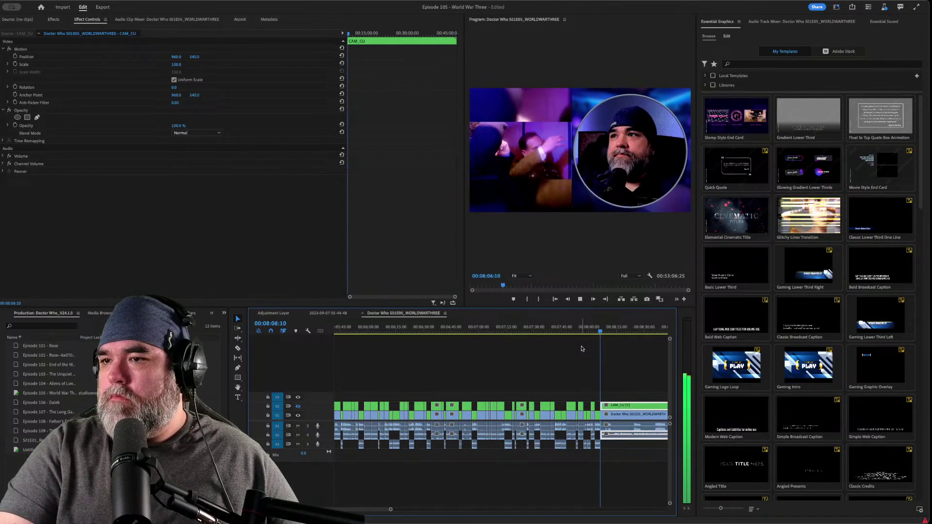
key(space)
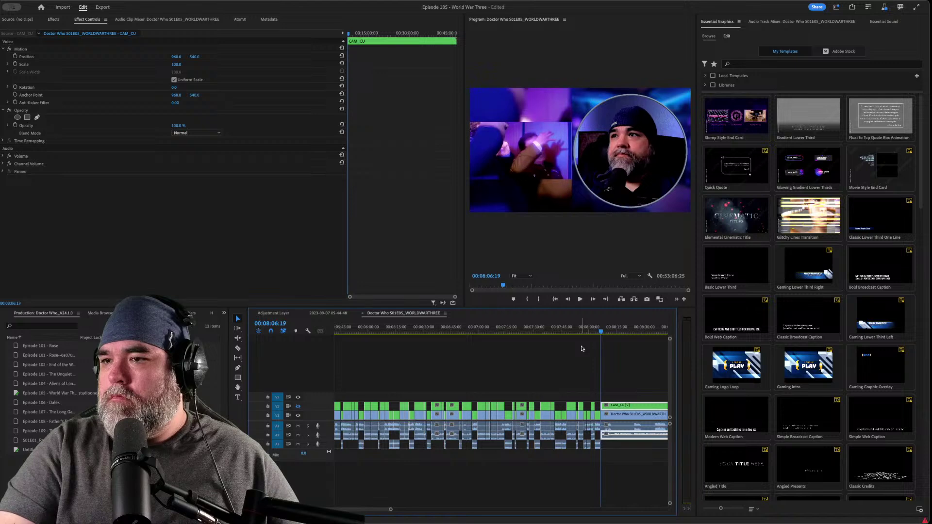
key(space)
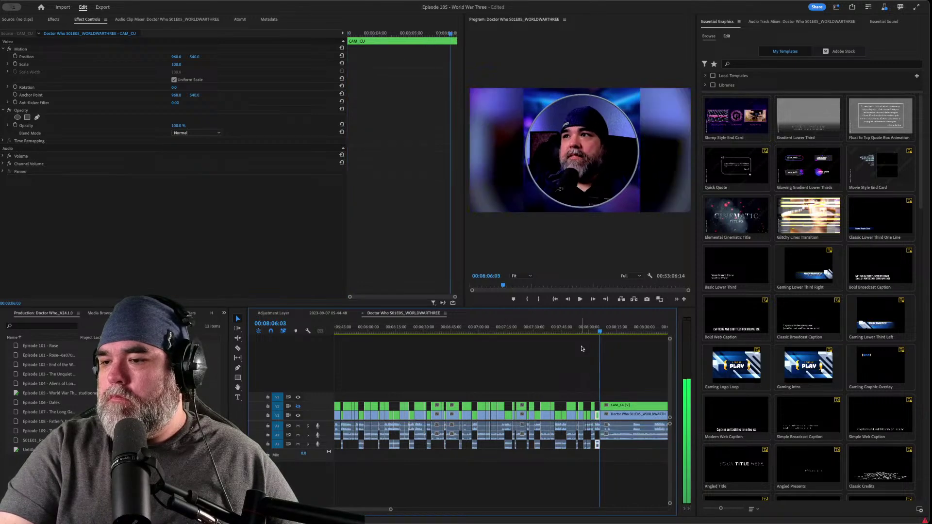
key(space)
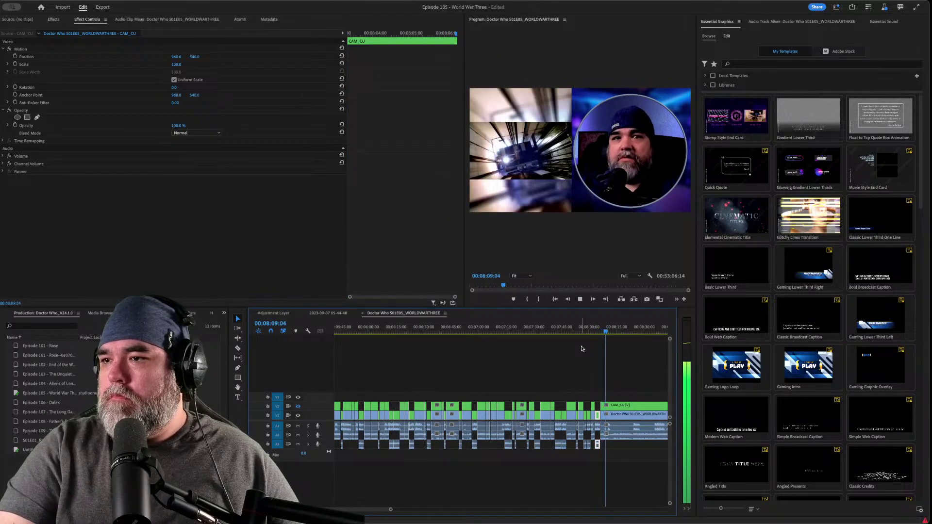
key(space)
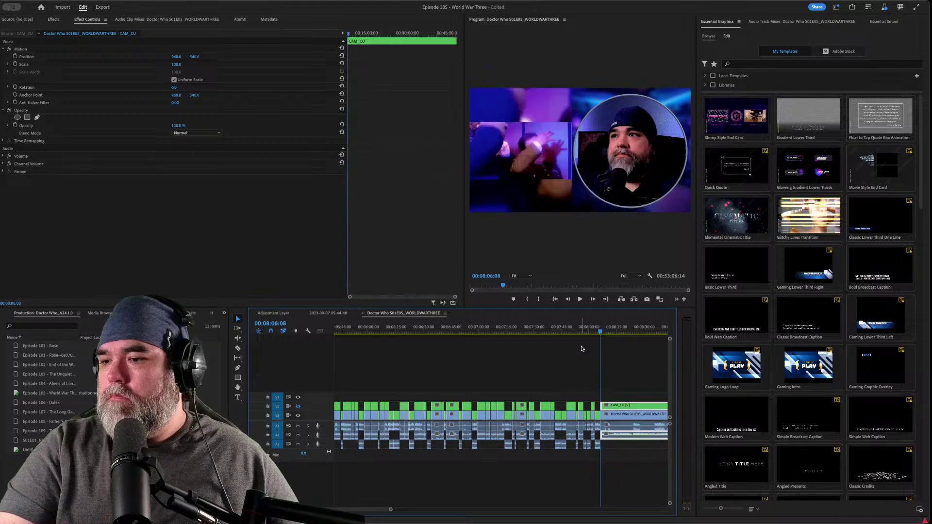
- Play on from the 00:08:06:08 cut, return to where the spoken reaction begins and split the clips at about 00:08:10:07
key(space)
key(space)
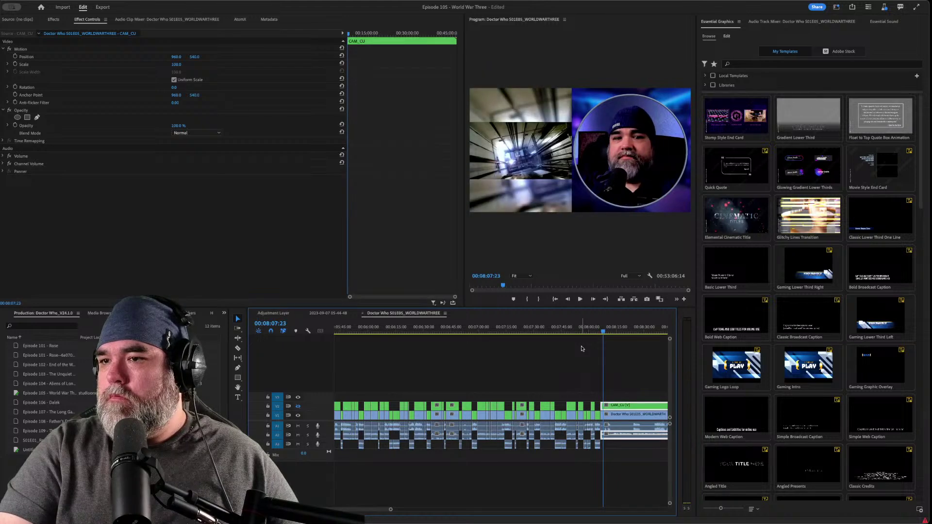
key(space)
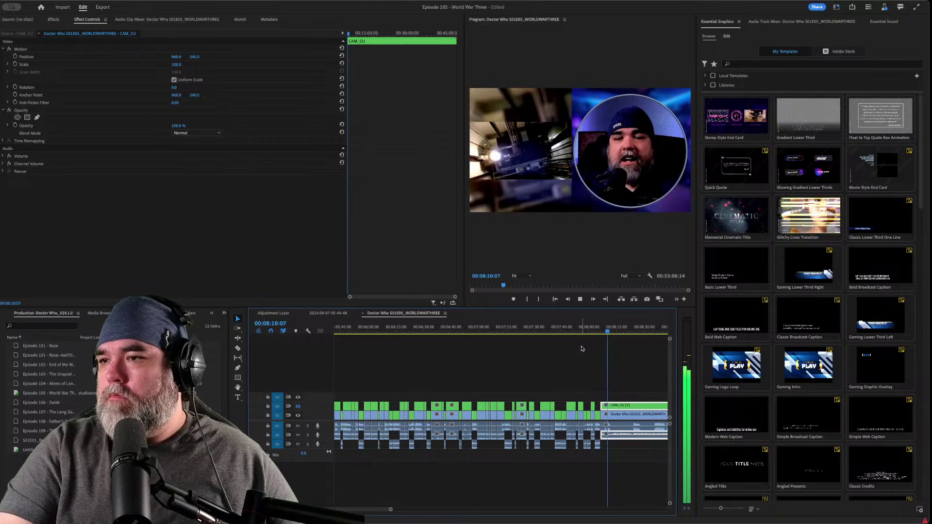
key(space)
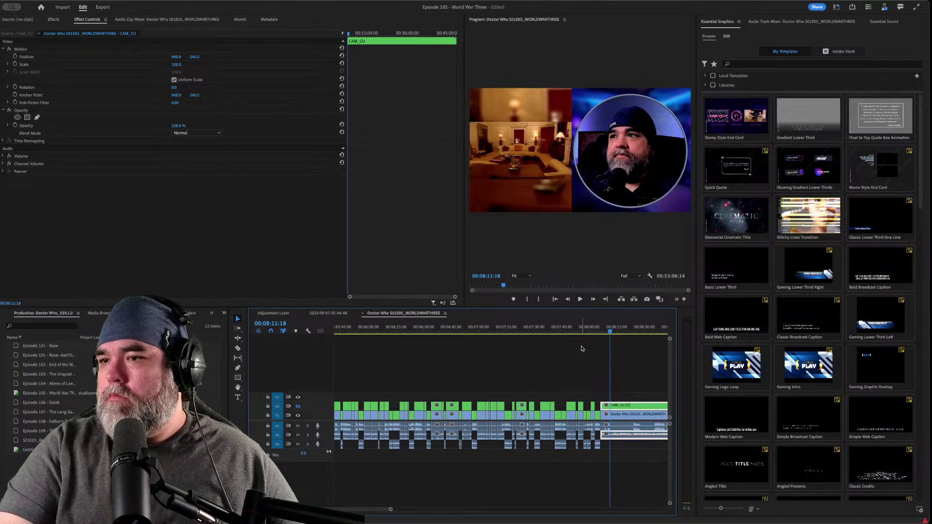
key(j)
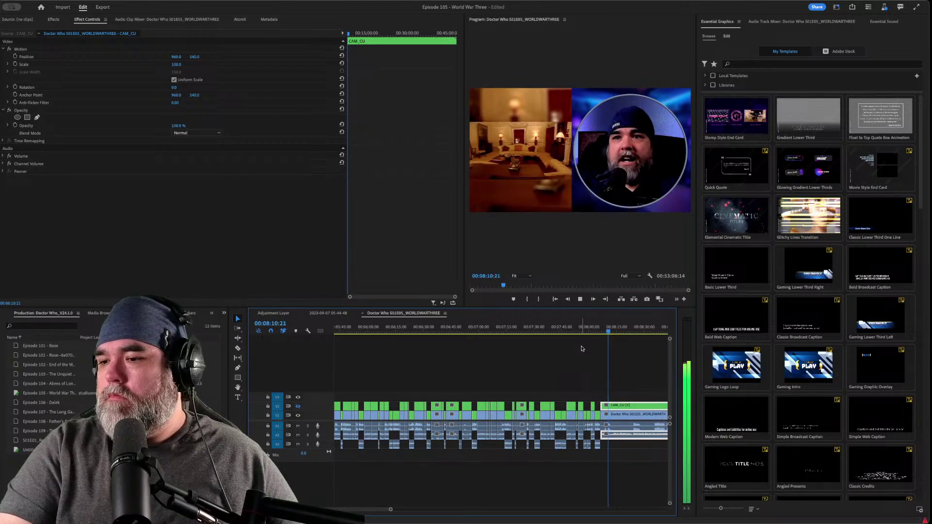
key(space)
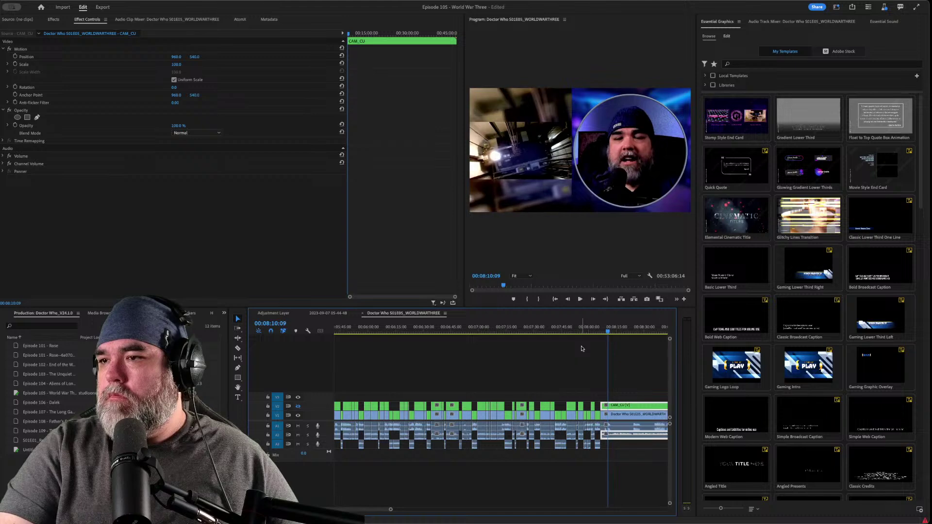
key(Right)
key(Right)
key(Right)
key(Right)
key(Right)
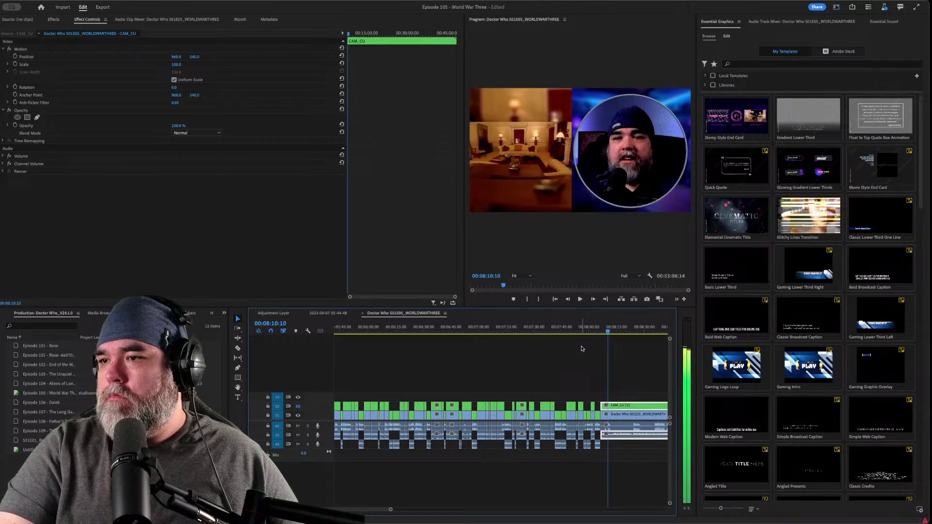
key(space)
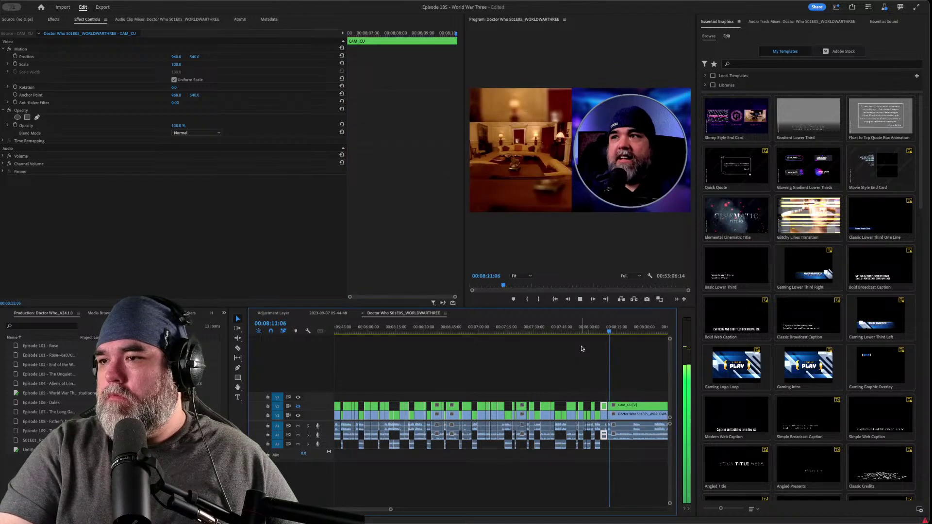
- Split the clips at 00:08:11:17 and change the piece from the 00:08:10:07 cut to the full-screen camera shot
key(space)
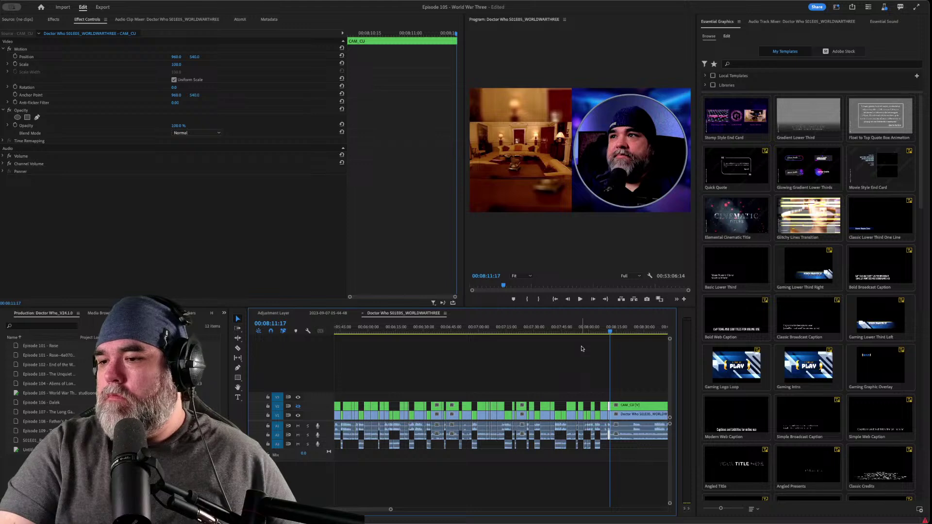
key(space)
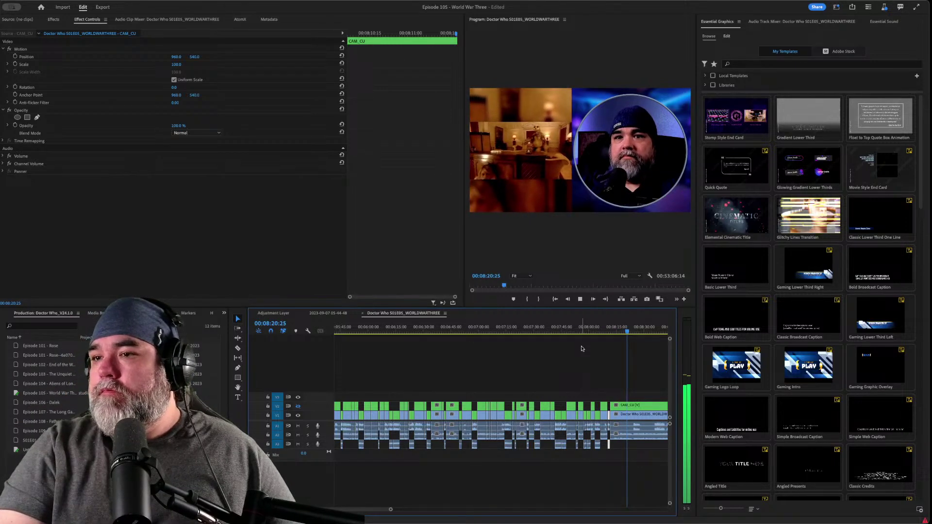
- Split the clips at 00:08:13:14 and ripple-trim the footage from that cut up to about 00:08:16:24
key(space)
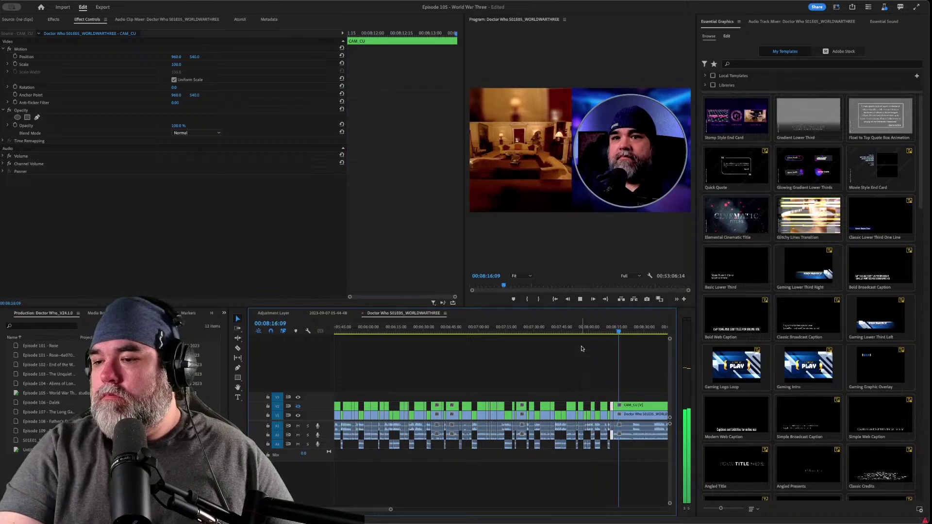
key(q)
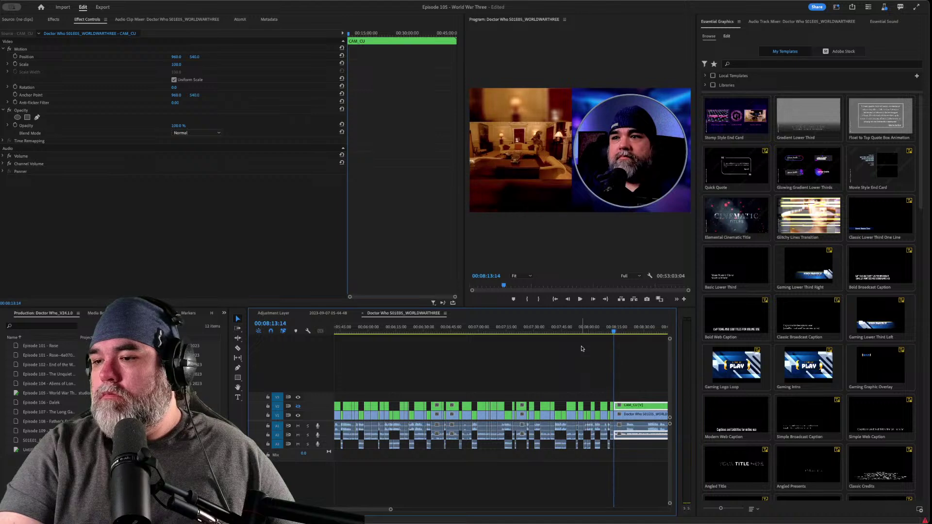
key(space)
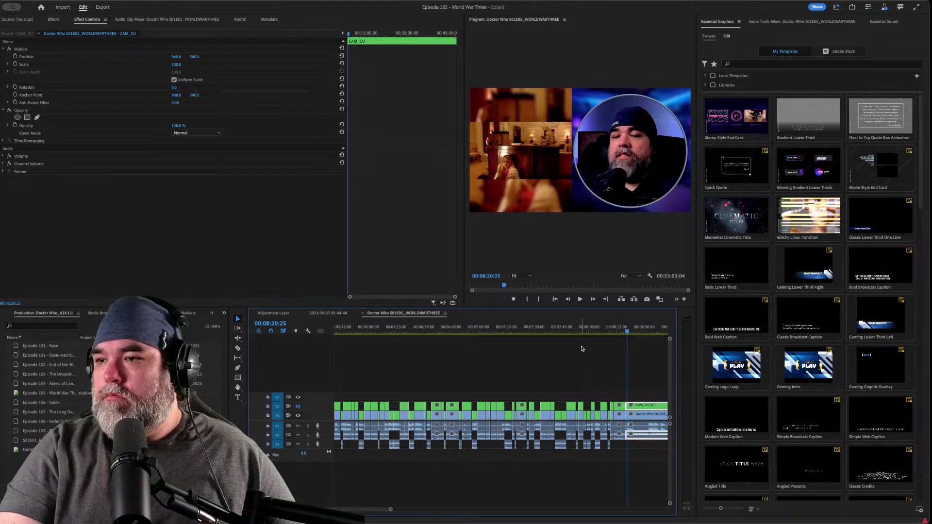
- Ripple-trim about one second after the 00:08:19:22 cut and change the following piece, up to about 00:08:24, to the full-screen camera shot
key(space)
key(space)
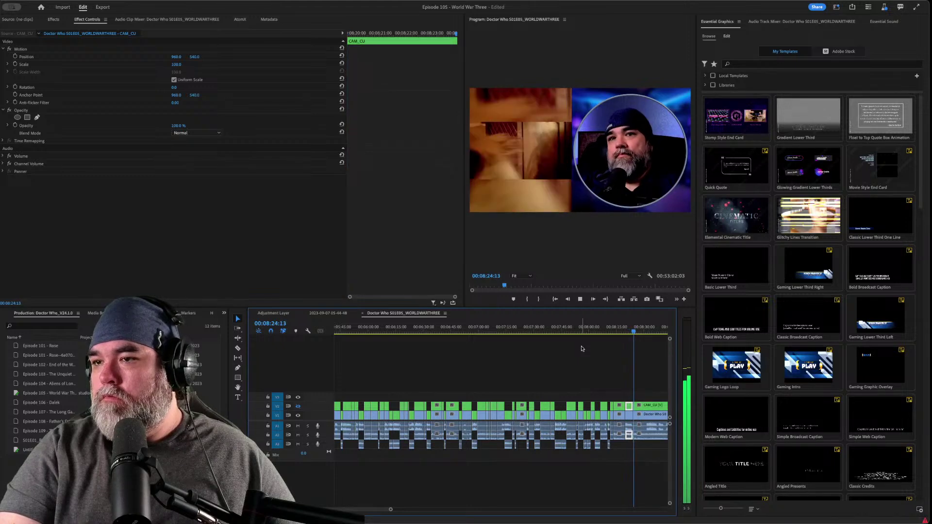
key(space)
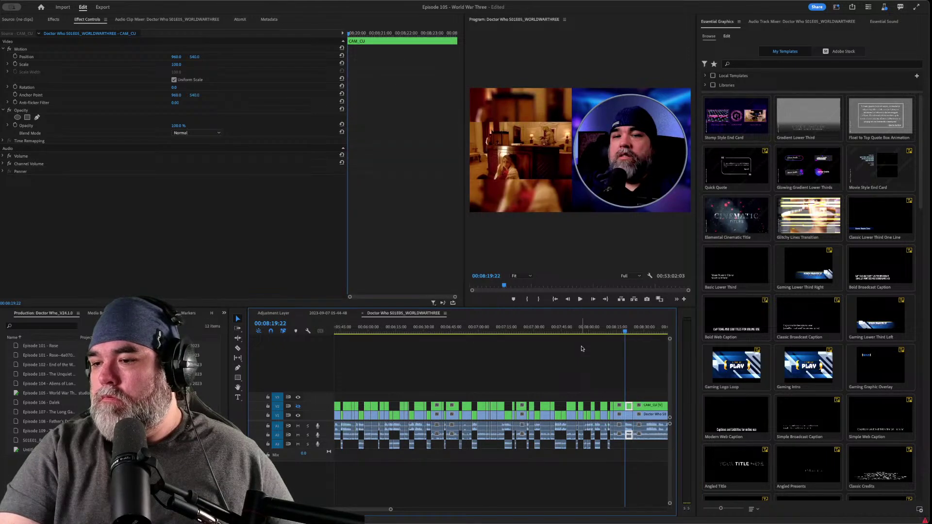
key(space)
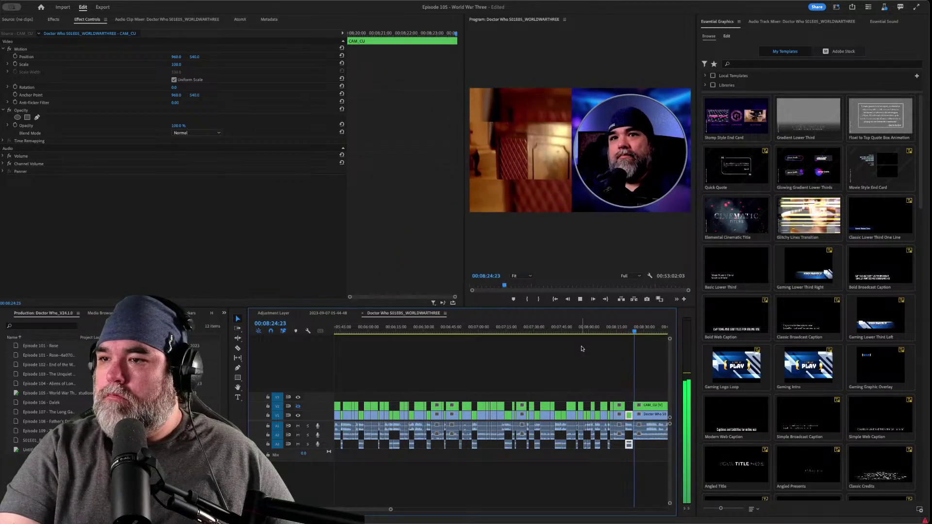
- Play on from the cut near 00:08:24 and split the reaction clips at about 00:08:26
key(space)
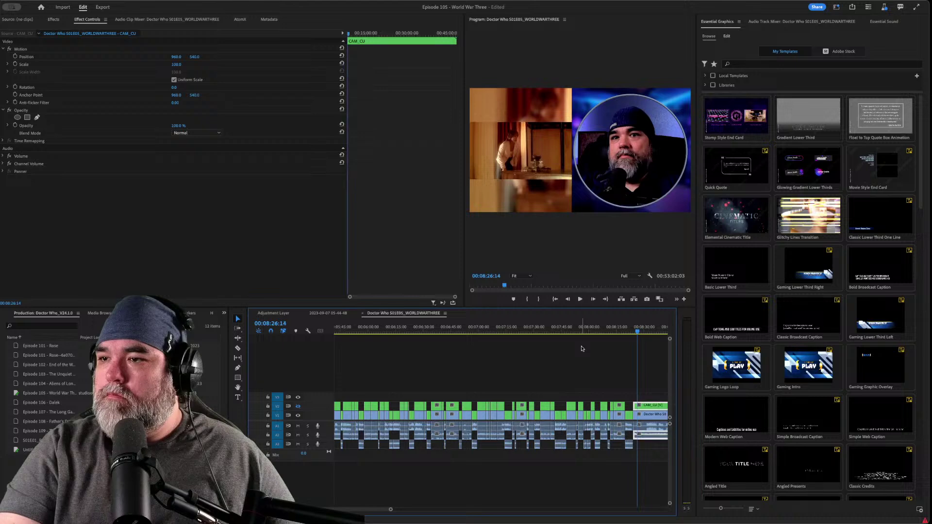
key(j)
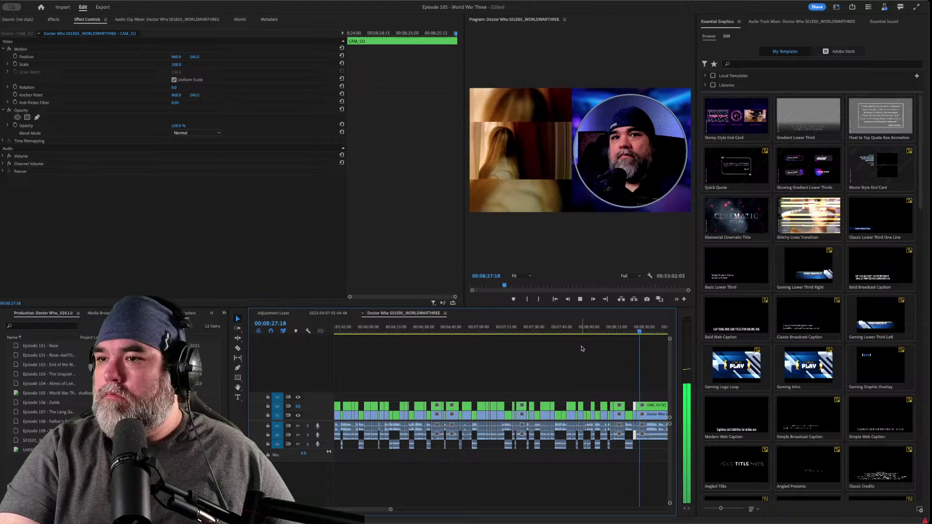
key(space)
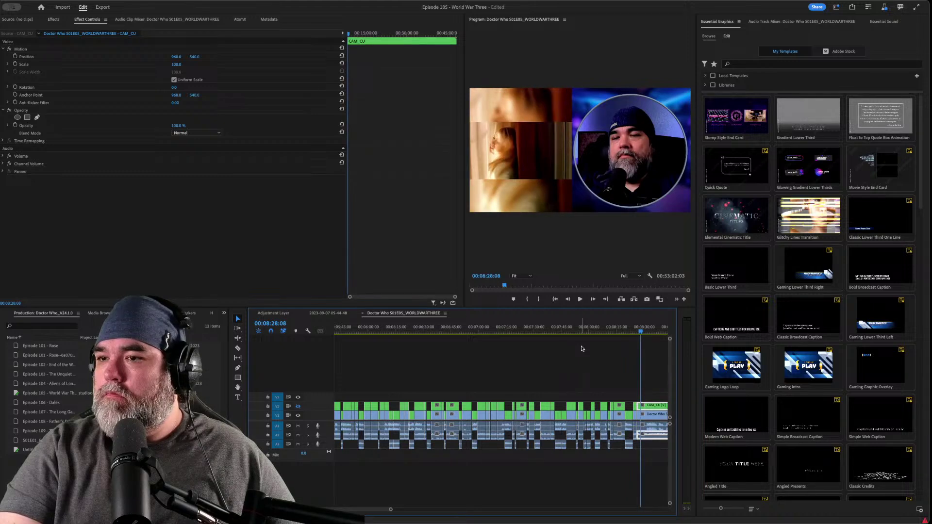
- Split the clips at 00:08:30:13 and ripple-trim two short stretches after the cut, playing back the join
key(space)
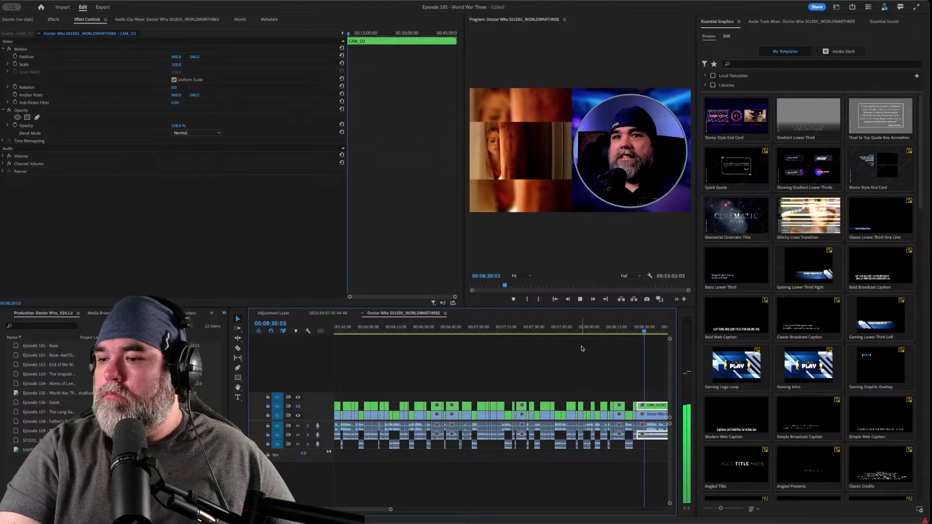
key(space)
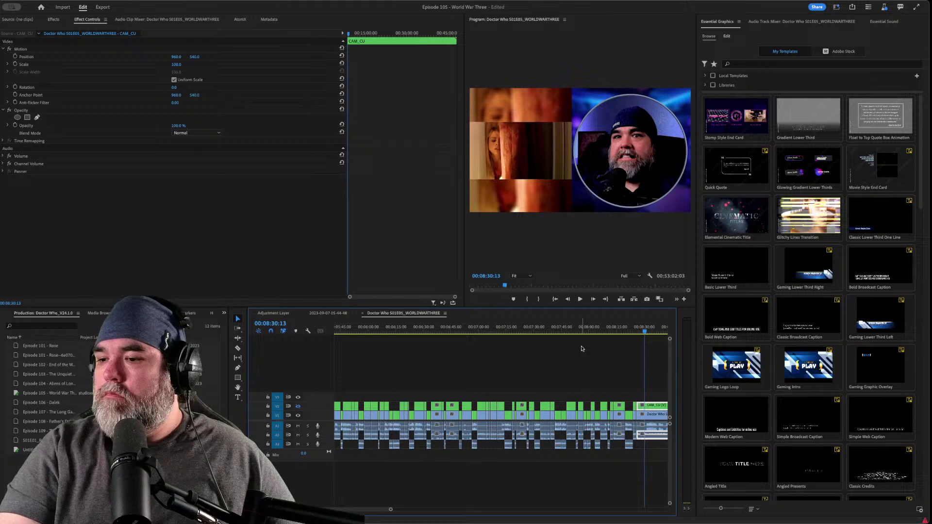
key(space)
key(space)
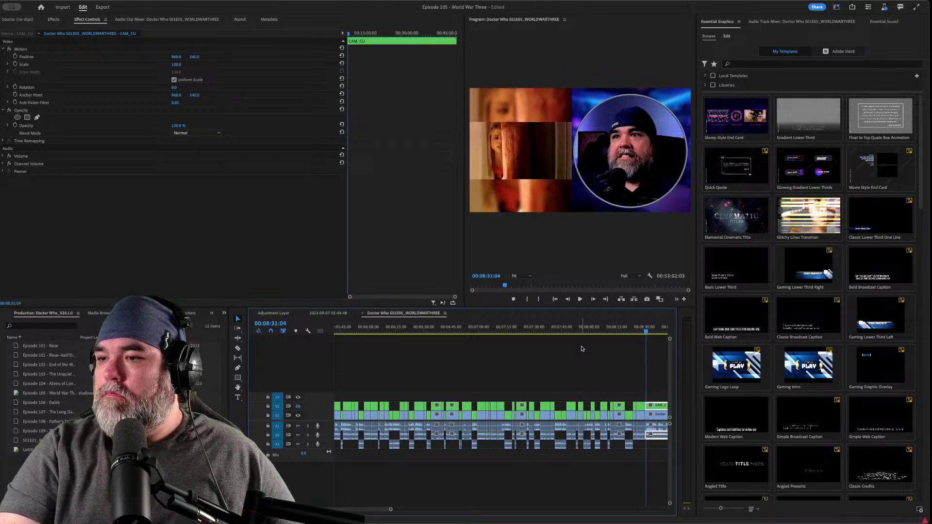
key(space)
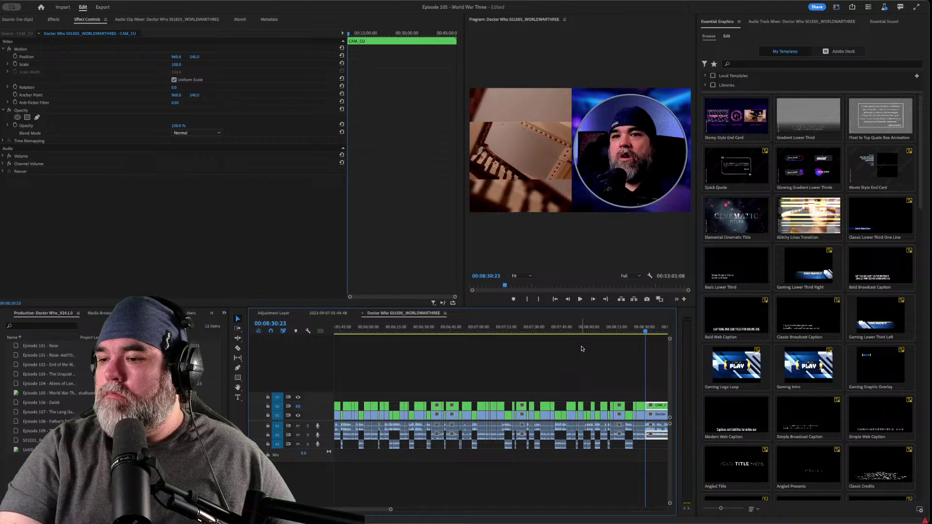
key(space)
key(space)
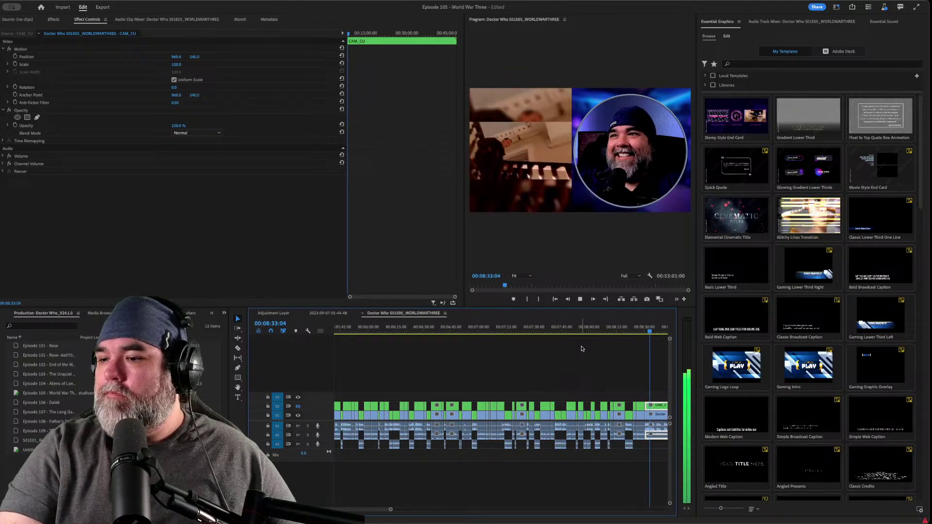
- Split the clips at about 00:08:33:19 and change the piece from the 00:08:30:13 cut to the full-screen camera shot
key(space)
key(space)
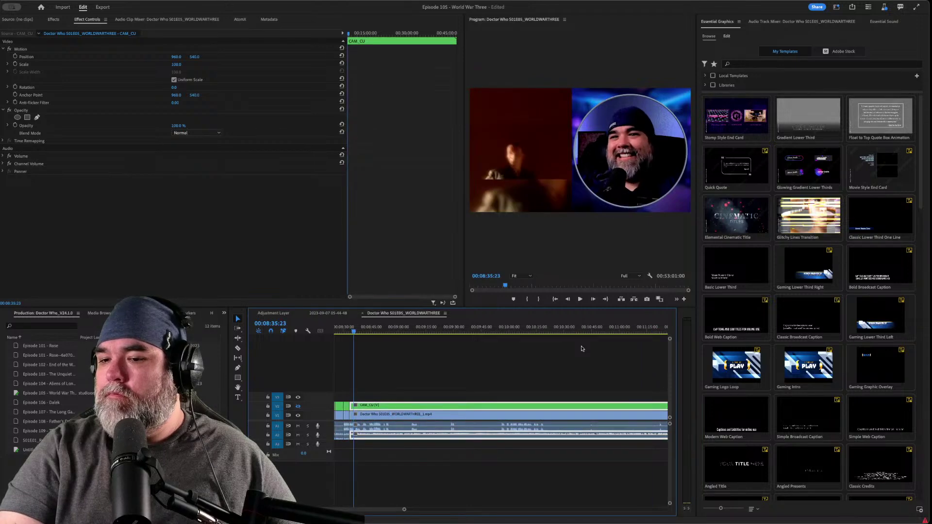
key(space)
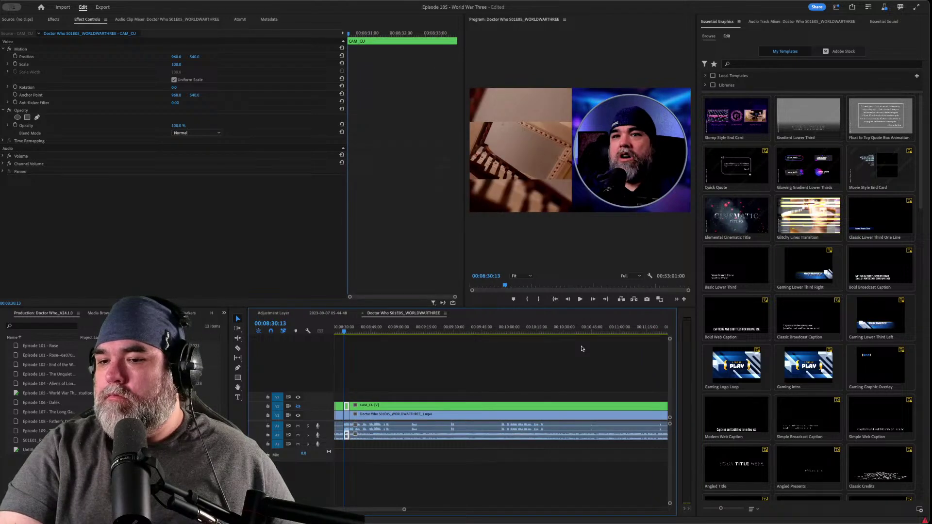
key(space)
scroll(582, 349, left, 5)
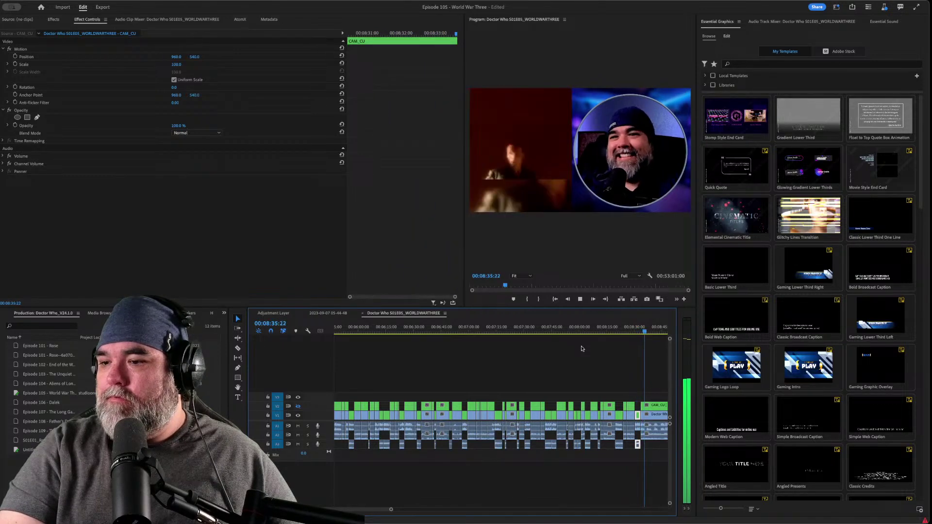
- Stop playback just after 00:08:36 and split the reaction clips at about 00:08:36:14
key(space)
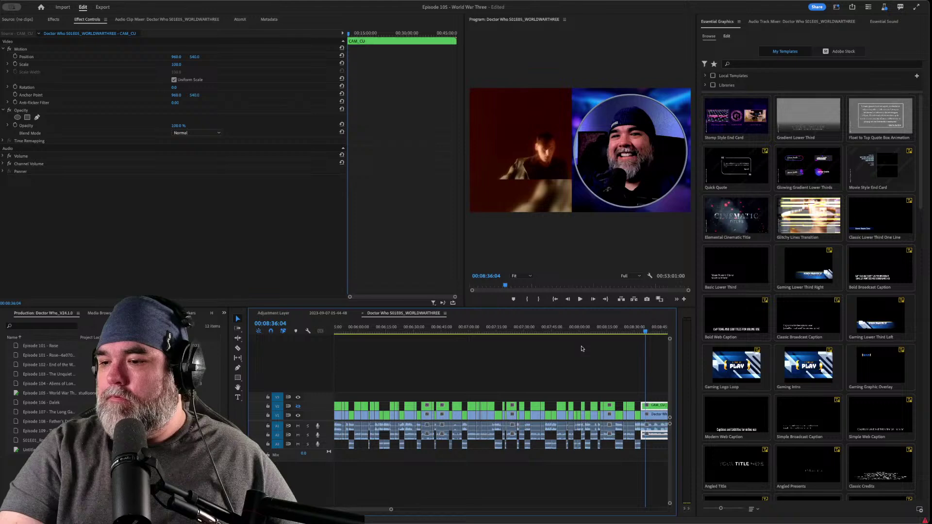
key(space)
key(space)
key(space)
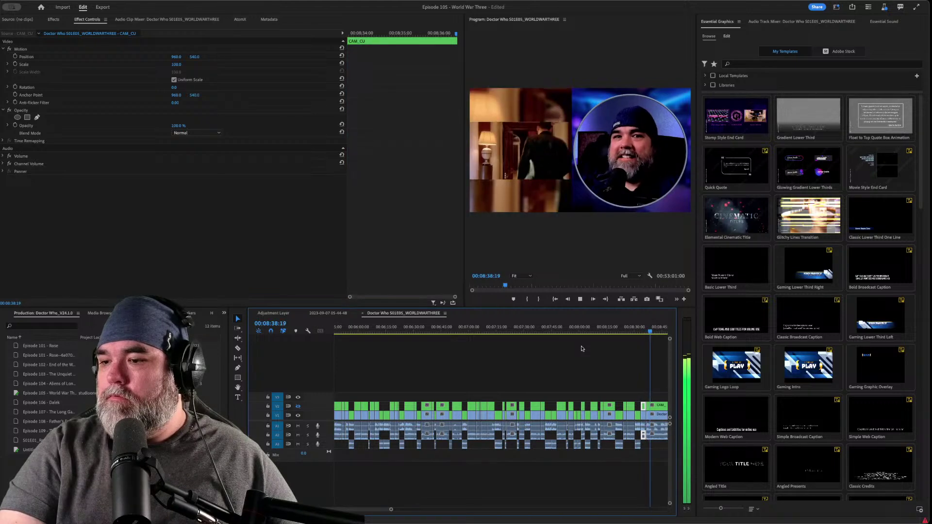
- Try ripple-trimming the footage from the 00:08:36:14 cut up to 00:08:40:18, play back the join and undo the trim
key(space)
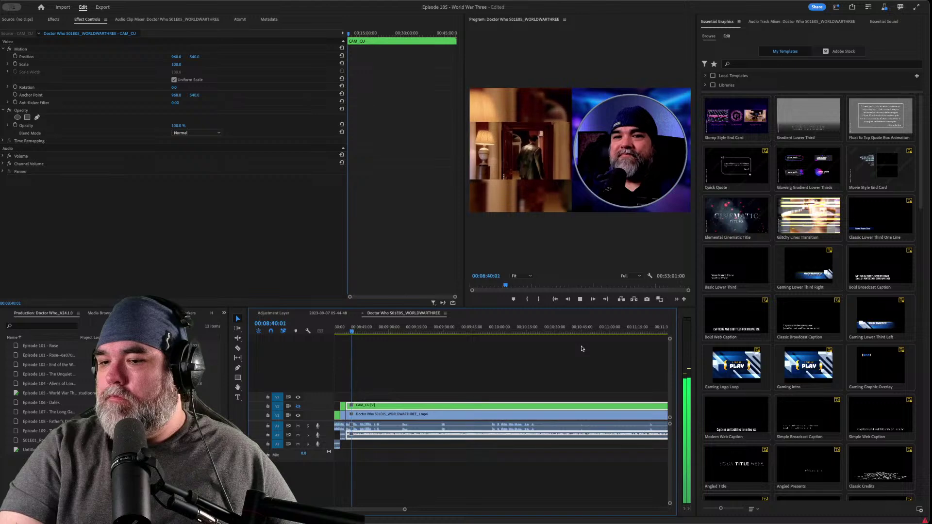
key(space)
key(space)
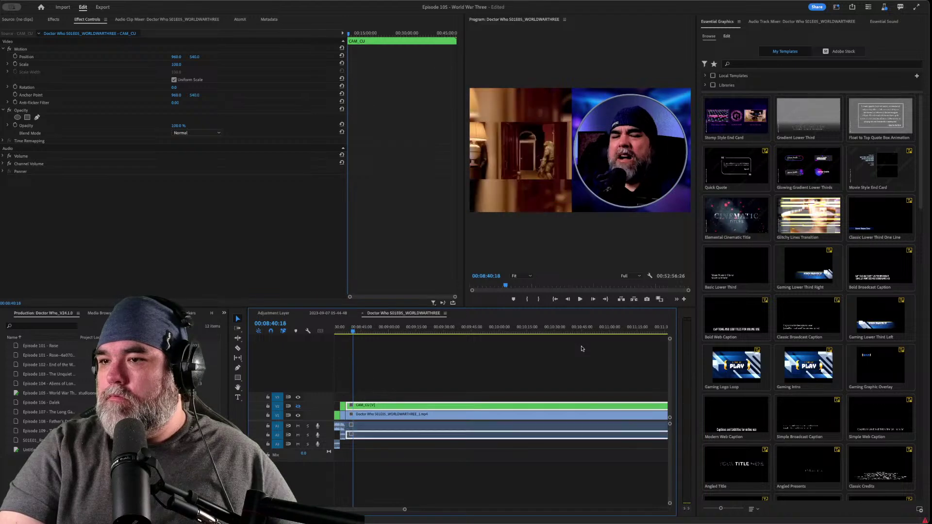
key(Up)
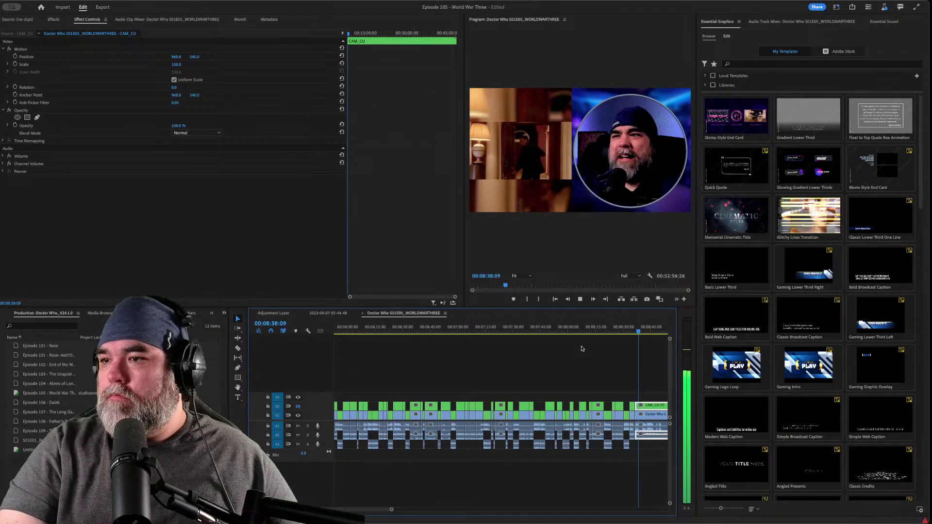
key(Up)
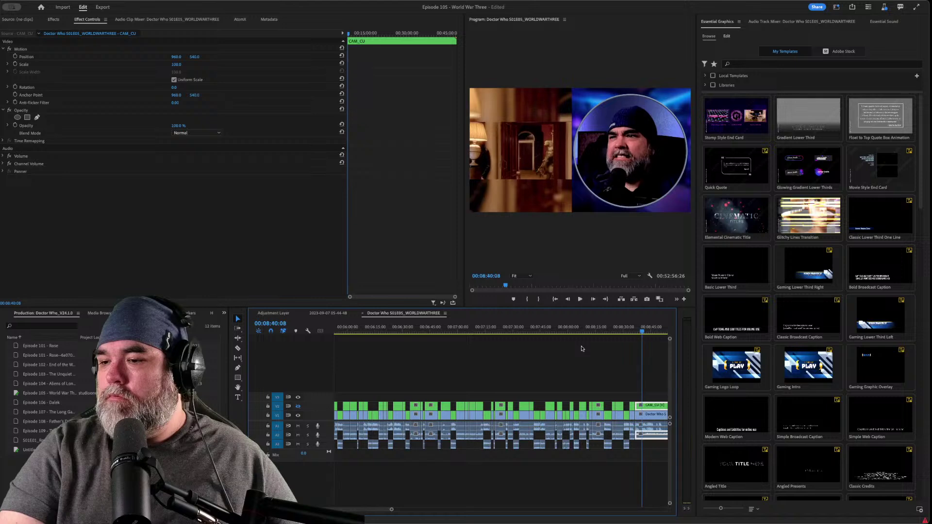
key(Up)
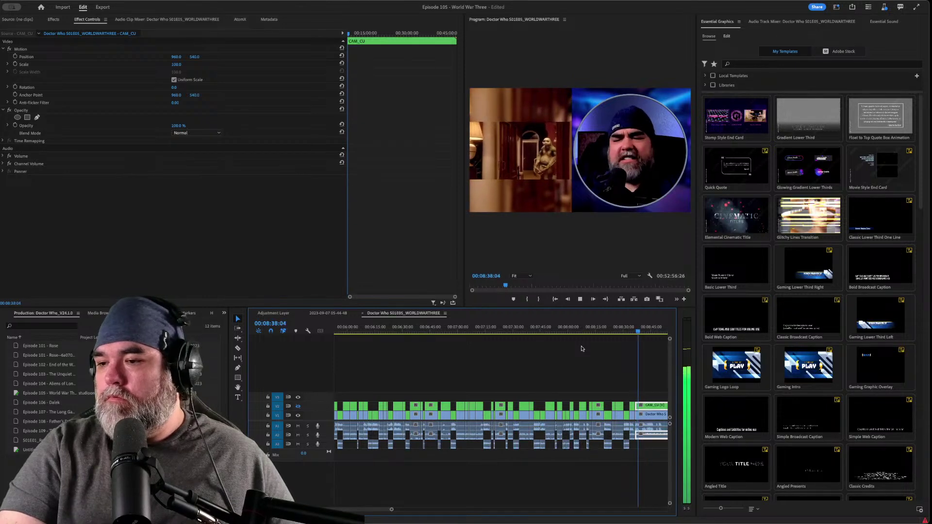
key(space)
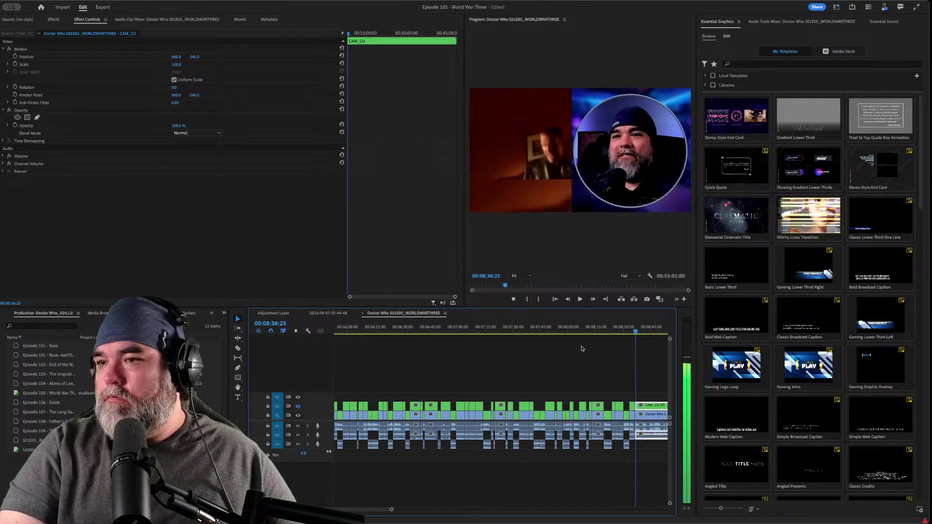
- Ripple-trim the footage from the 00:08:36:14 cut up to 00:08:36:25 and play back the join
key(Up)
key(space)
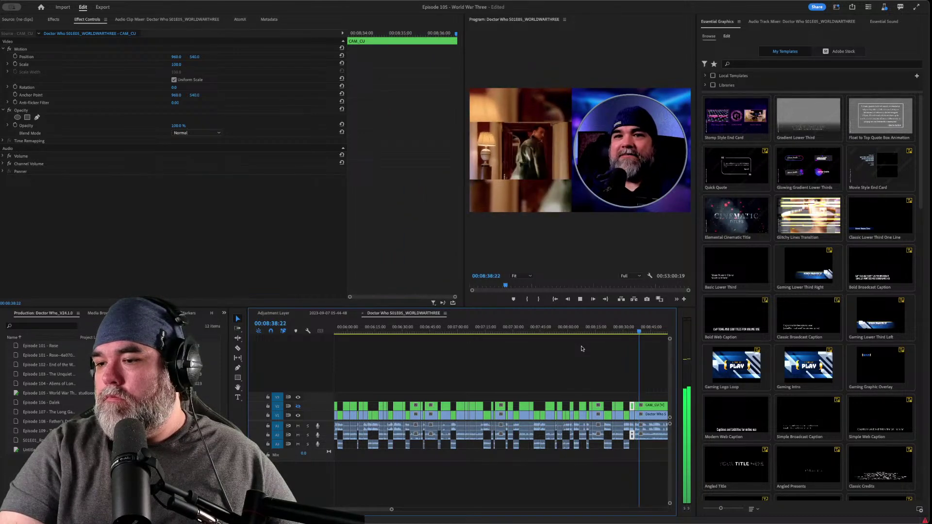
- Split the clips at about 00:08:38:26, ripple-trim about 1.4 seconds of footage after the cut and play back the join
key(space)
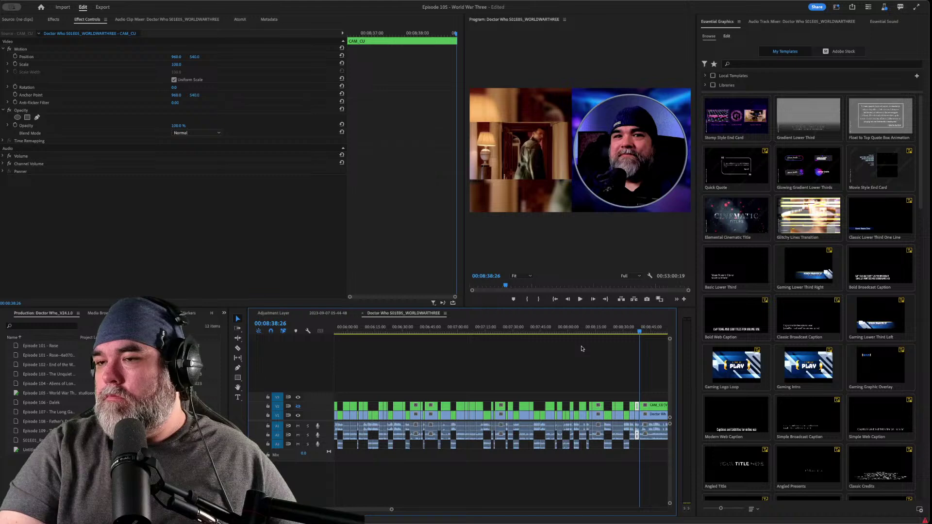
key(space)
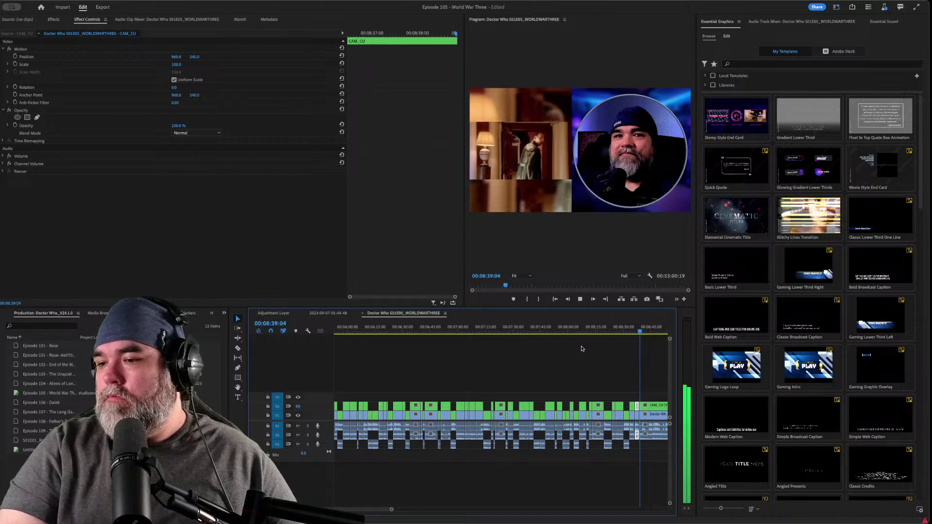
key(space)
key(space)
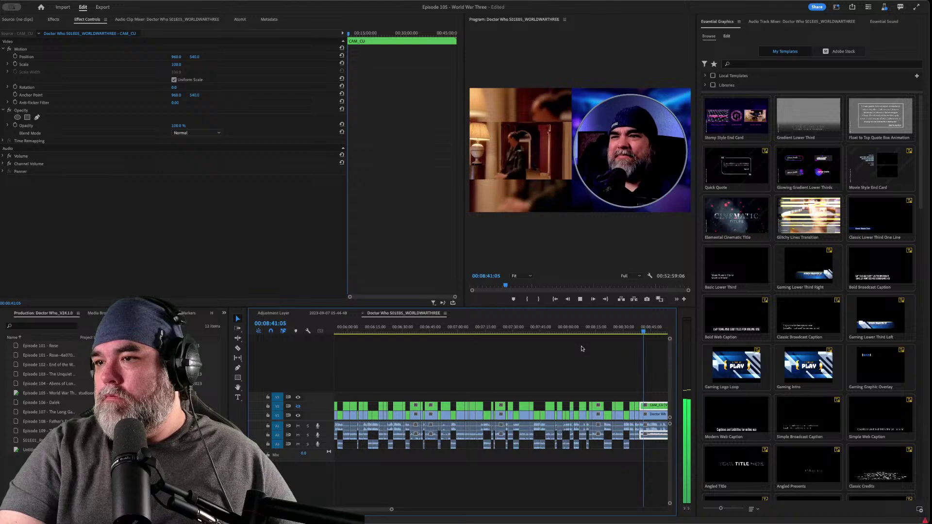
- Split the clips at about 00:08:41:11 and ripple-trim about one second of footage after the cut
key(space)
key(ctrl+k)
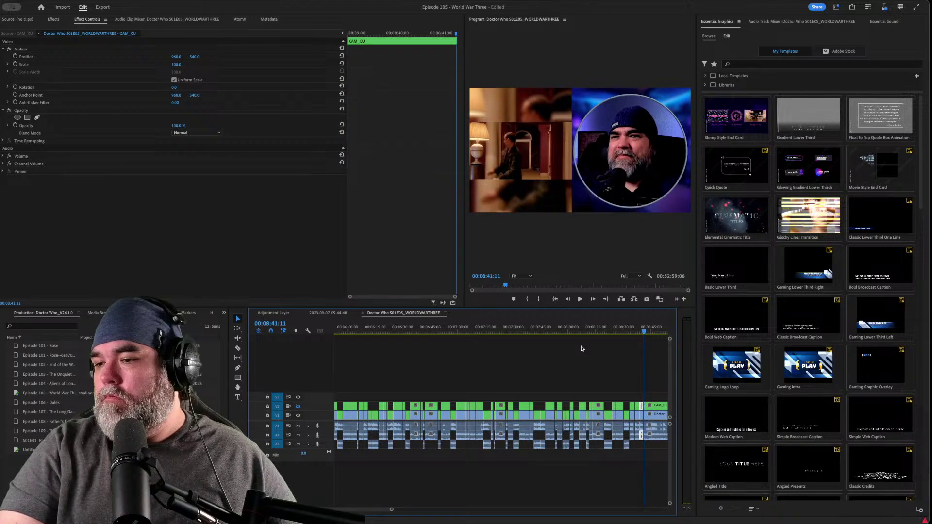
key(space)
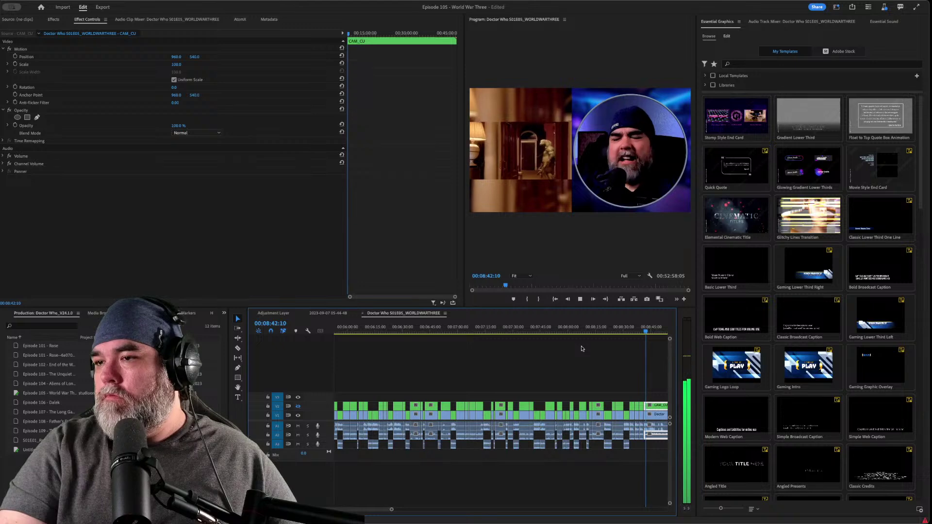
- Change the piece between the 00:08:38:26 and 00:08:41:11 cuts to the full-screen camera shot and play it back
key(space)
key(Up)
key(Up)
key(space)
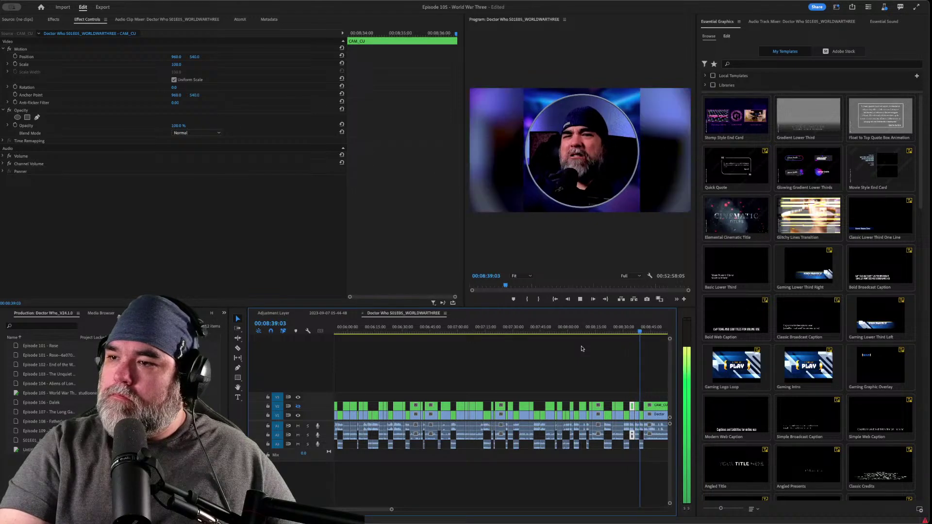
key(space)
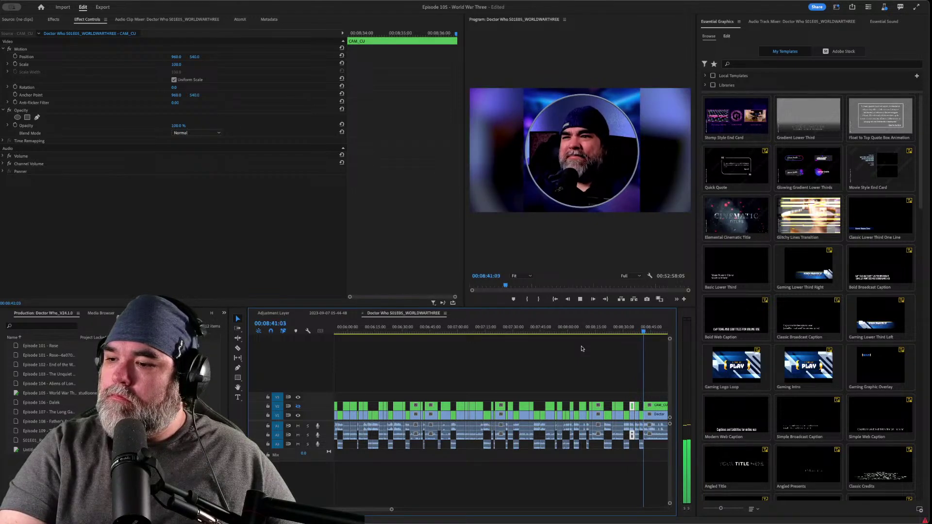
- Ripple-trim the end of the full-screen camera piece to just before 00:08:36 and play back the join
key(Up)
key(Up)
key(space)
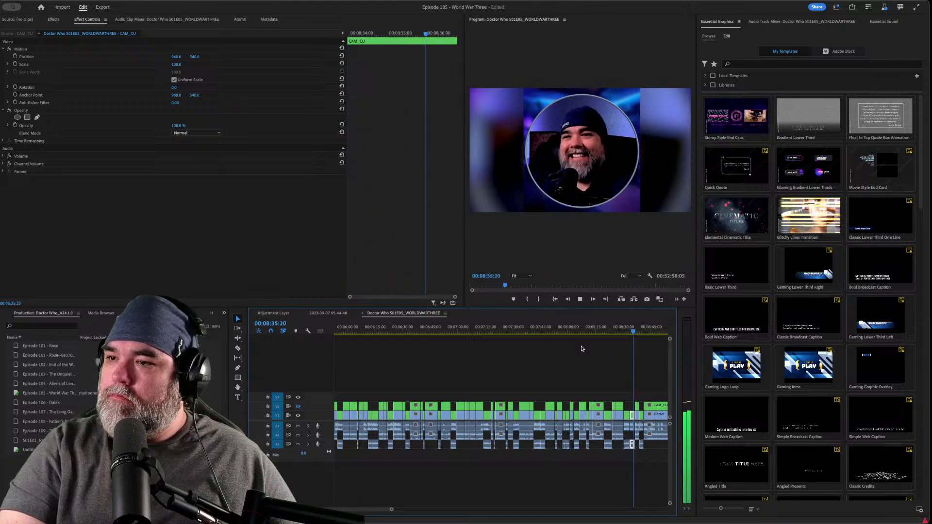
key(Up)
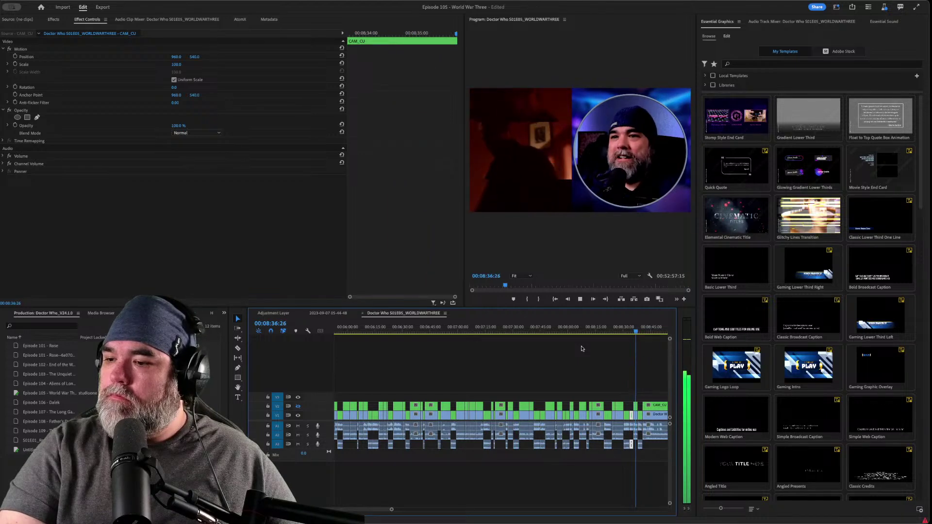
key(space)
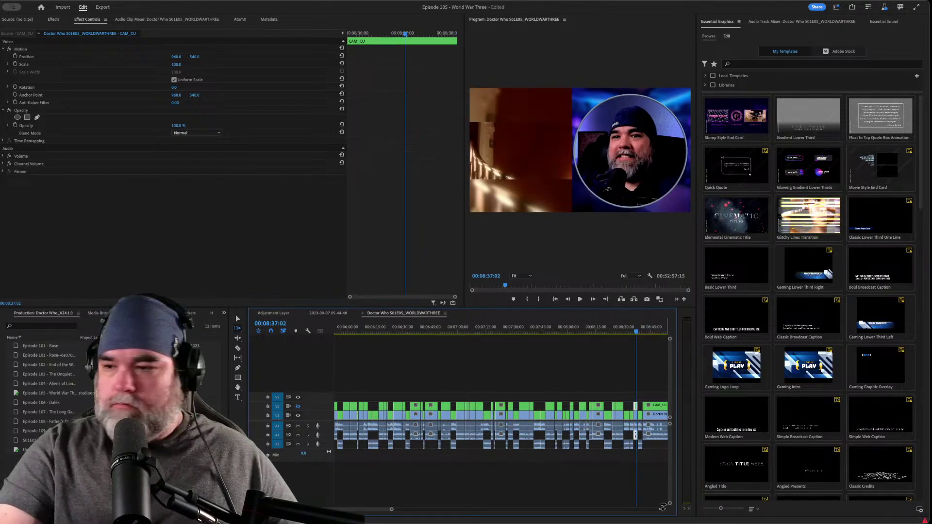
- Move all clips after the cut just before 00:08:36 about 21 frames later, leaving a gap at the cut
key(a)
key(=)
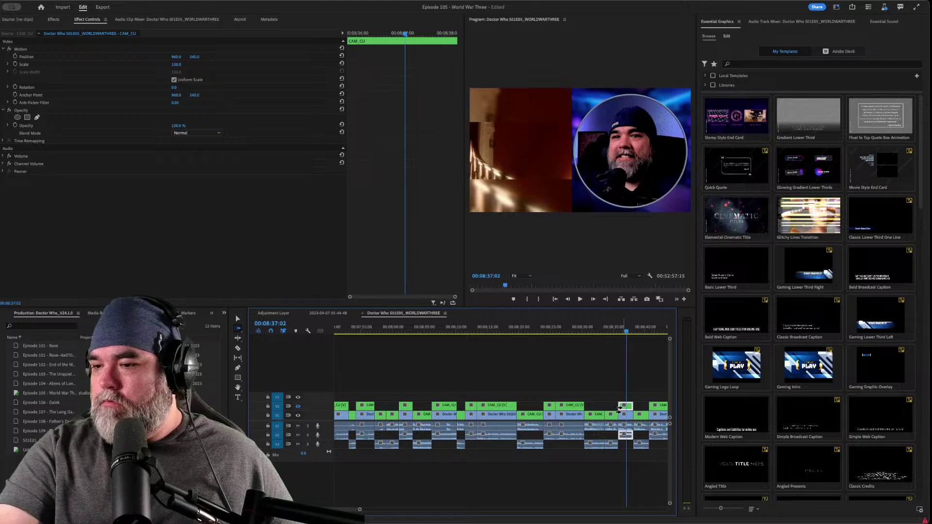
drag(619, 410, 620, 406)
key(v)
click(619, 383)
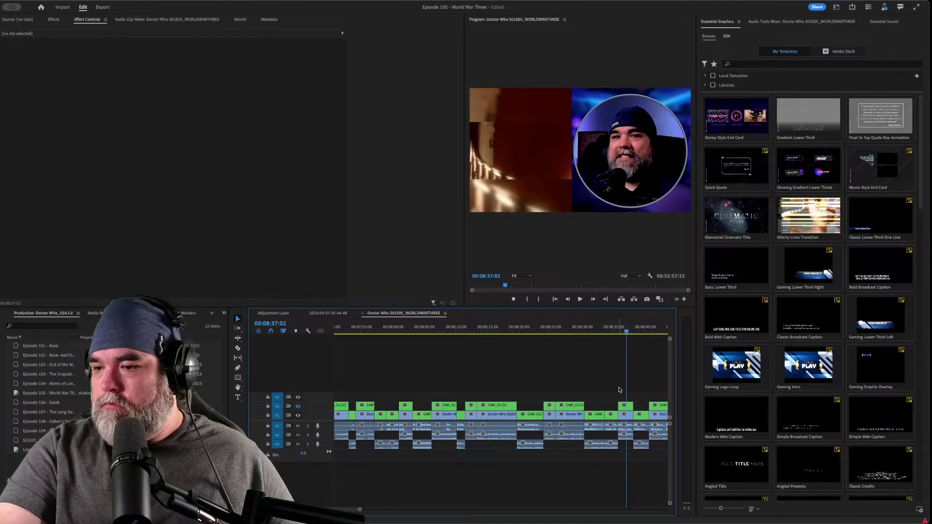
key(a)
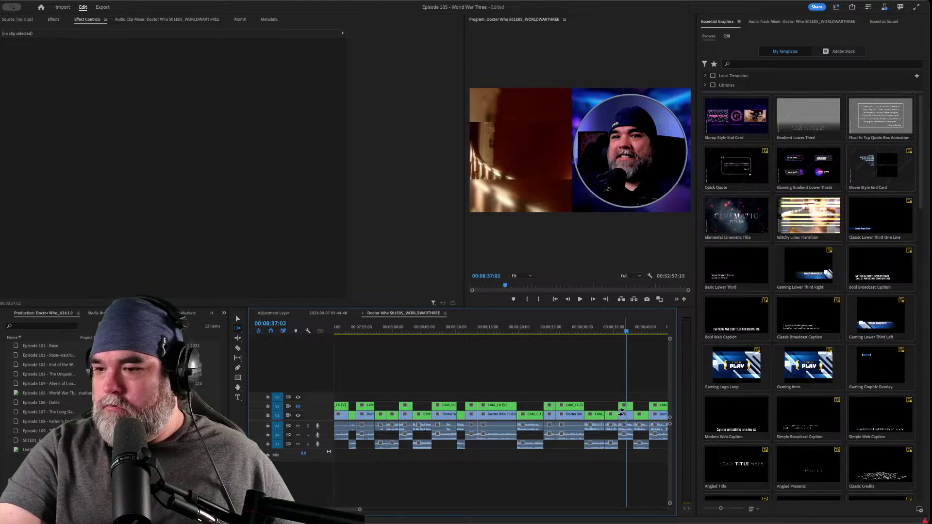
drag(621, 405, 629, 411)
key(v)
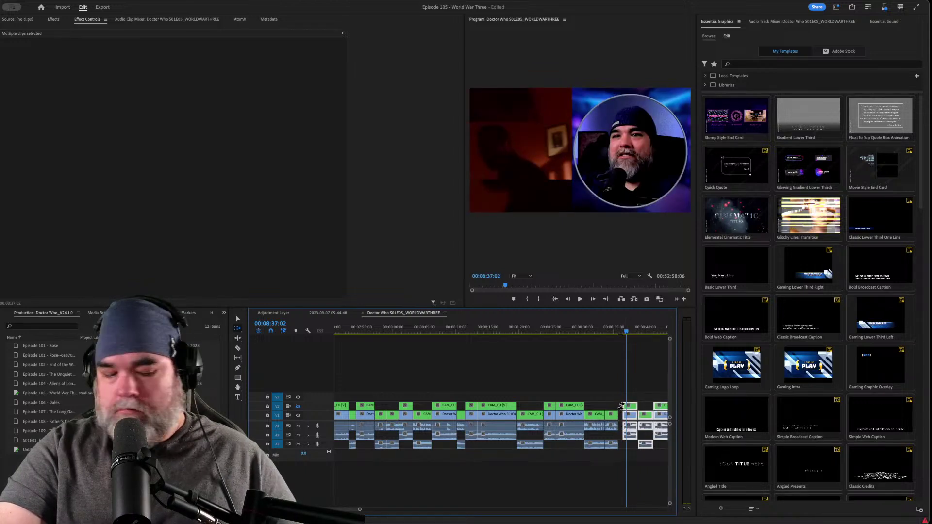
click(624, 391)
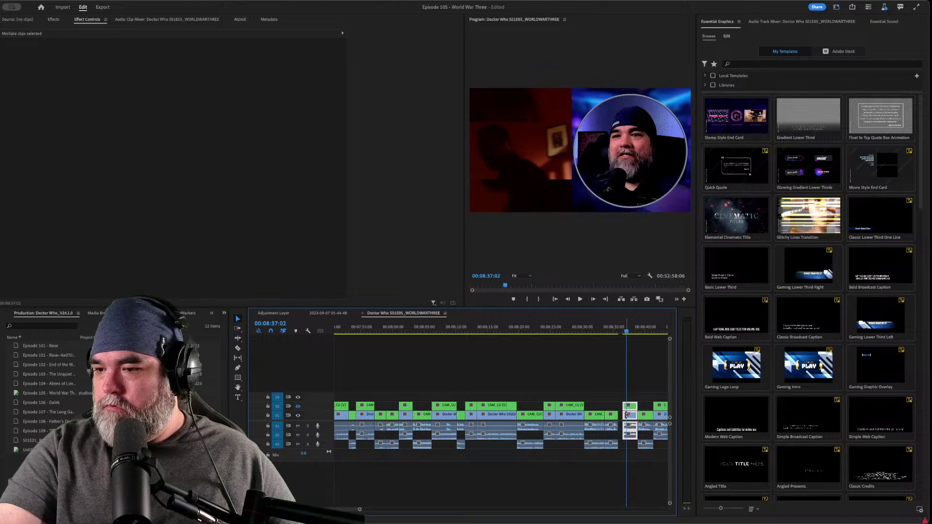
- Extend the start of the side-by-side piece back over the gap, and ripple-trim its opening frames up to 00:08:35:29
drag(625, 408, 619, 406)
key(Up)
key(space)
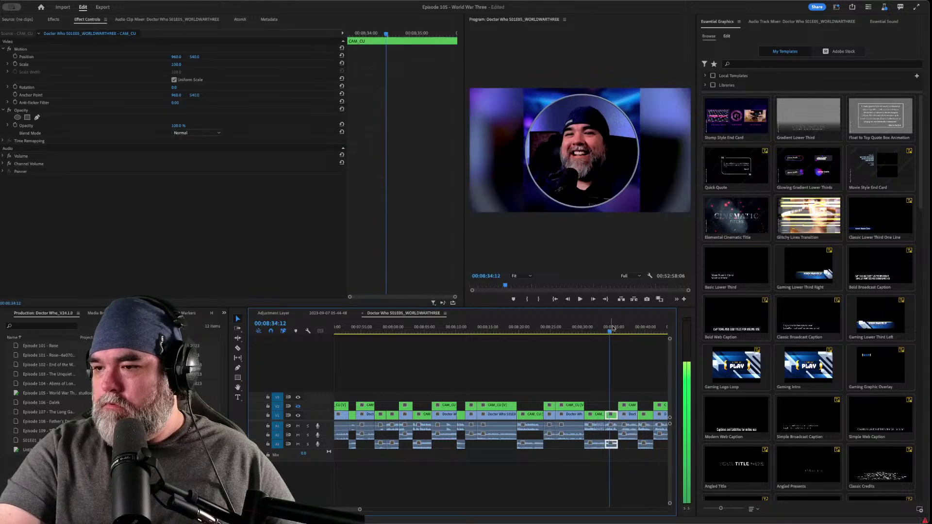
key(space)
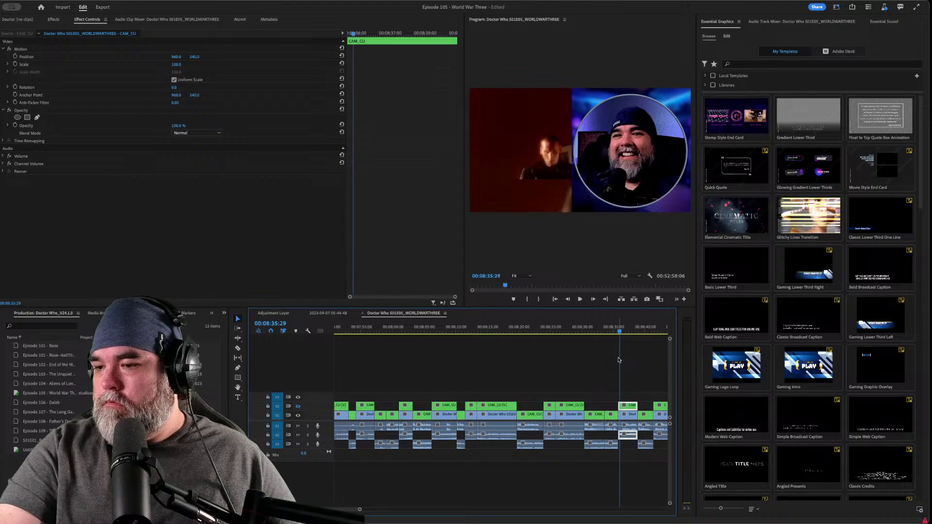
key(space)
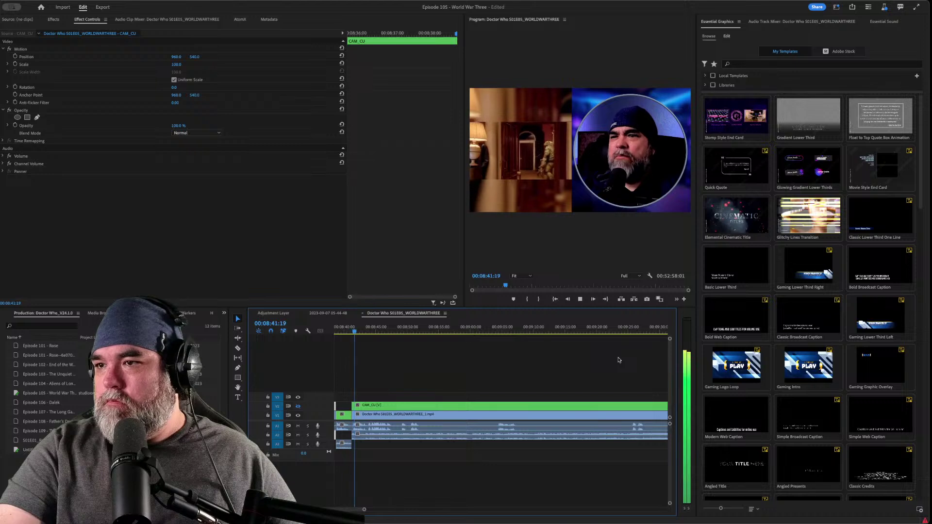
- Ripple-trim about eight frames from the start of the side-by-side piece at the 00:08:41:07 cut and play it back
key(j)
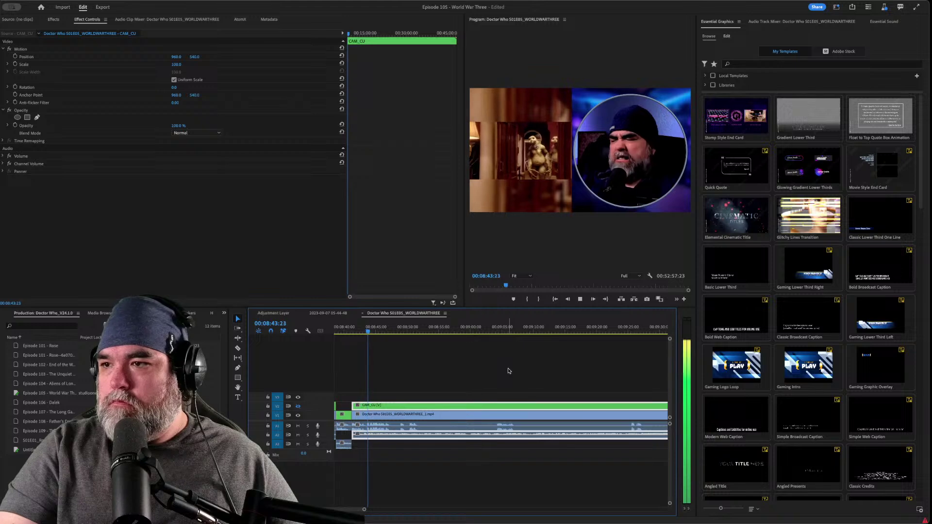
key(space)
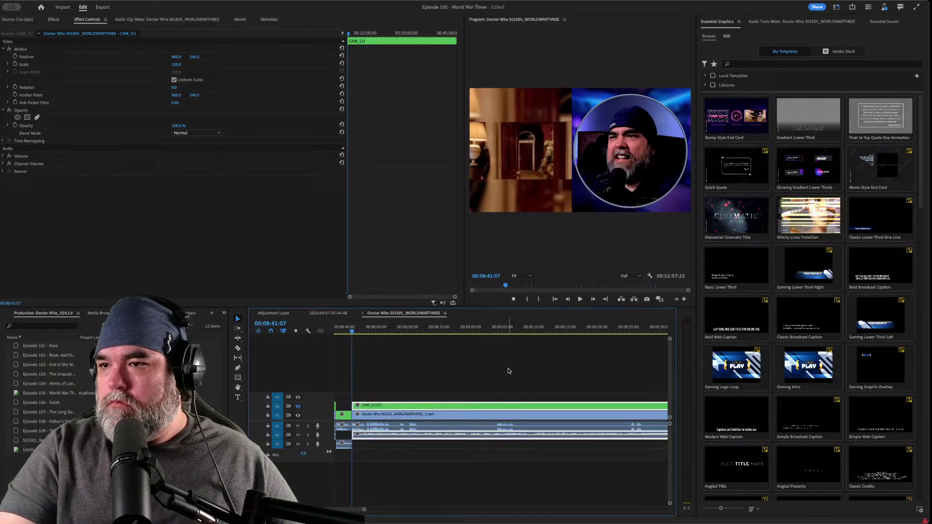
key(space)
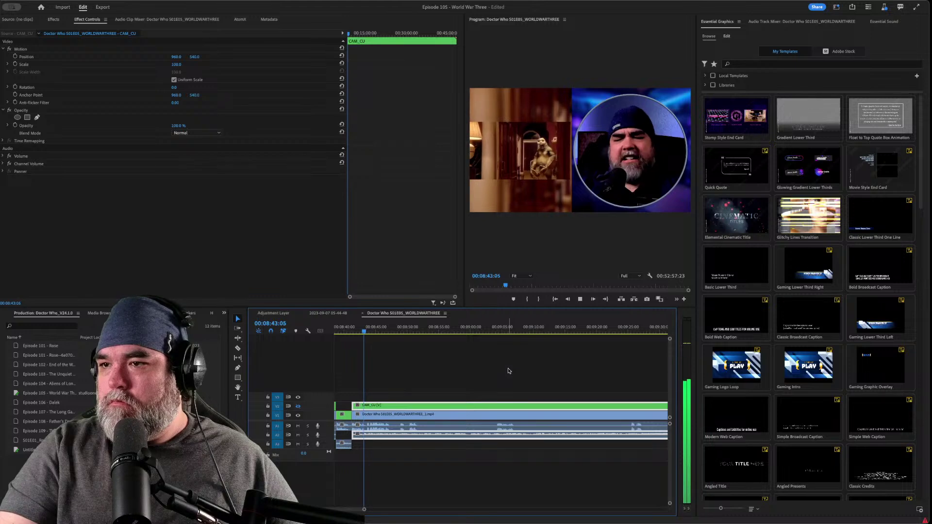
- Try splitting the clips at 00:08:43:09 and ripple-trimming about 11 frames after the cut, and undo both edits
key(space)
key(ctrl+k)
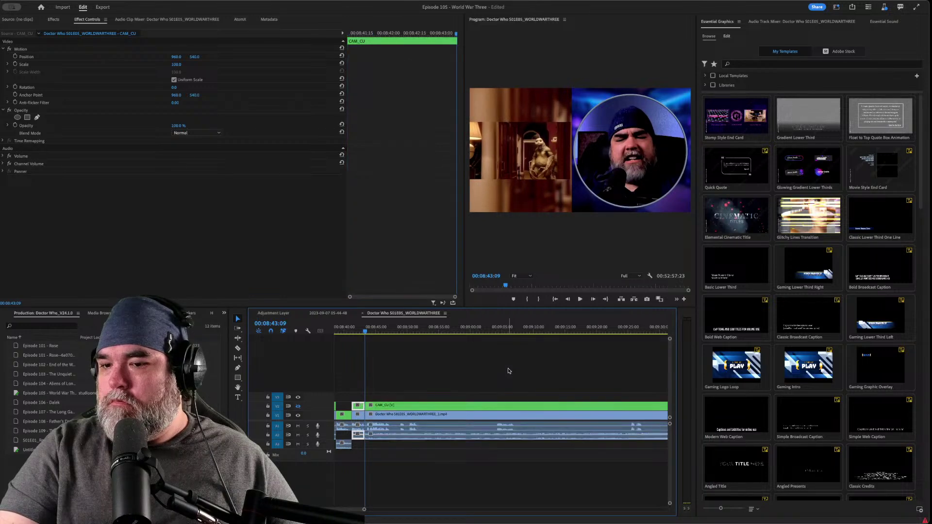
key(space)
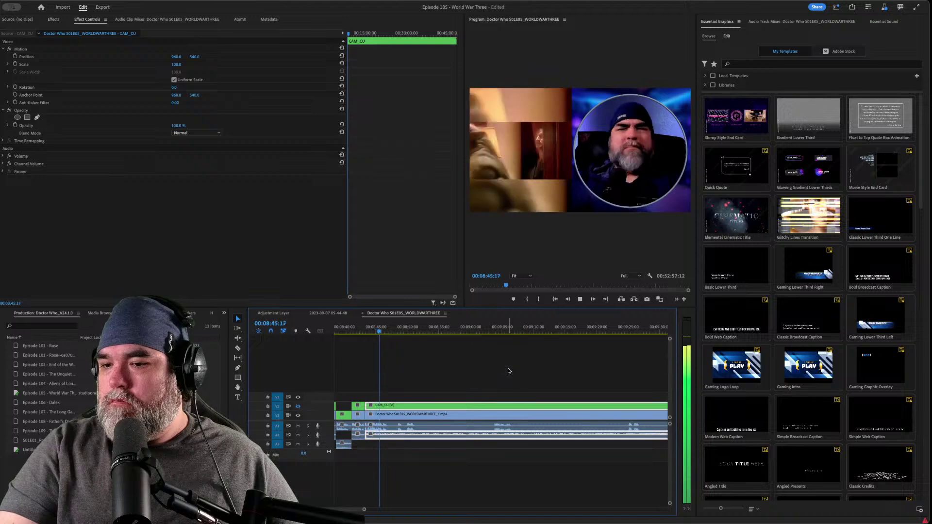
key(space)
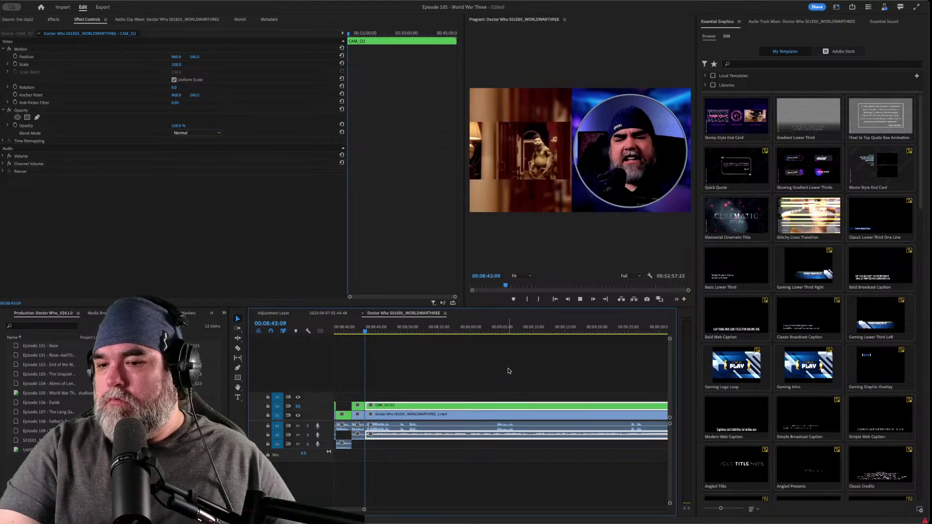
key(space)
key(ctrl+z)
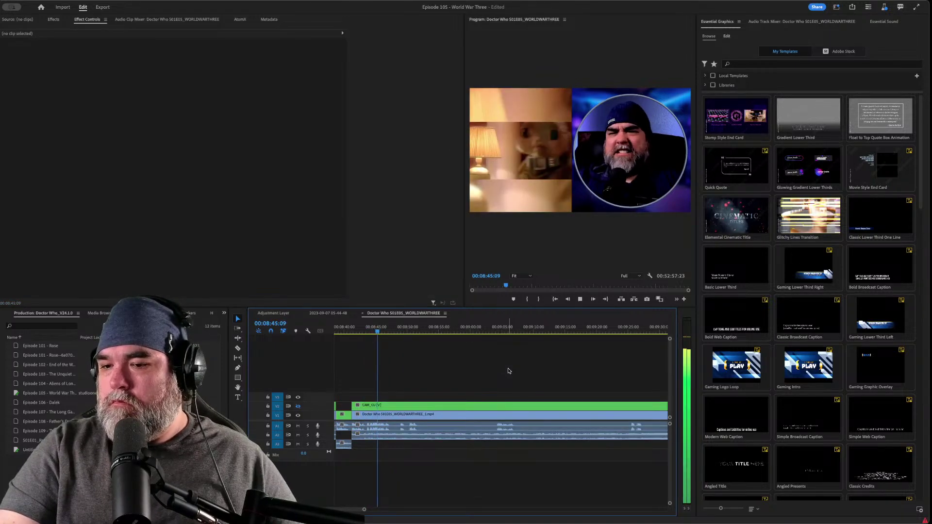
- Split the clips at about 00:08:45:10 and 00:08:47:10 and change the piece in between to the full-screen camera shot
key(ctrl+k)
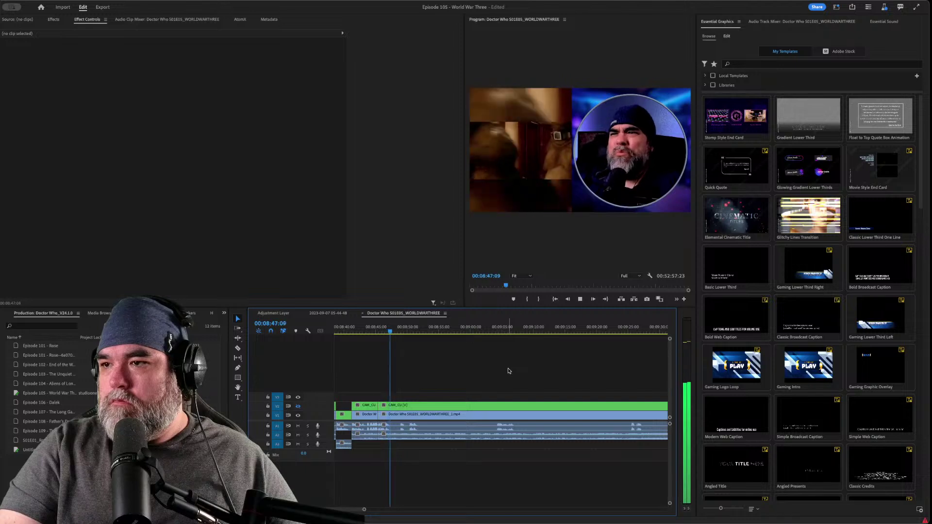
key(ctrl+k)
key(d)
key(space)
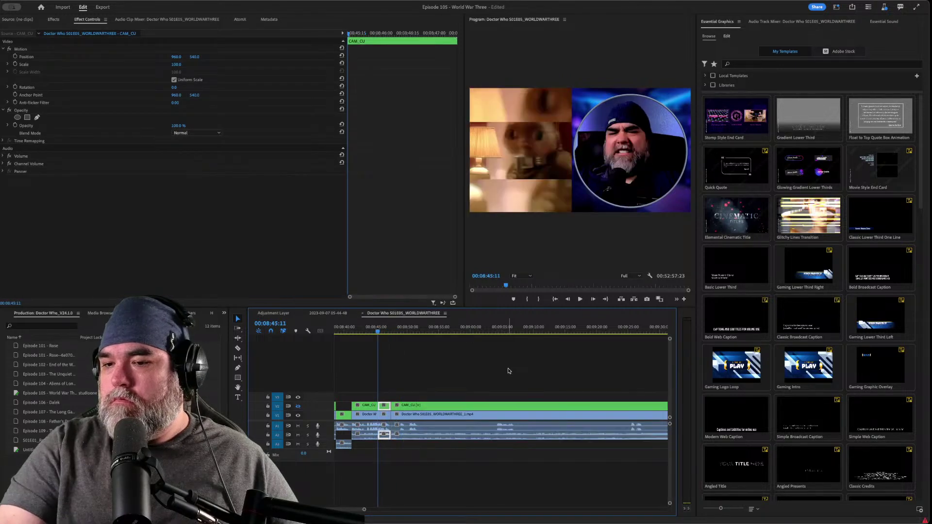
key(shift+Delete)
key(Up)
key(space)
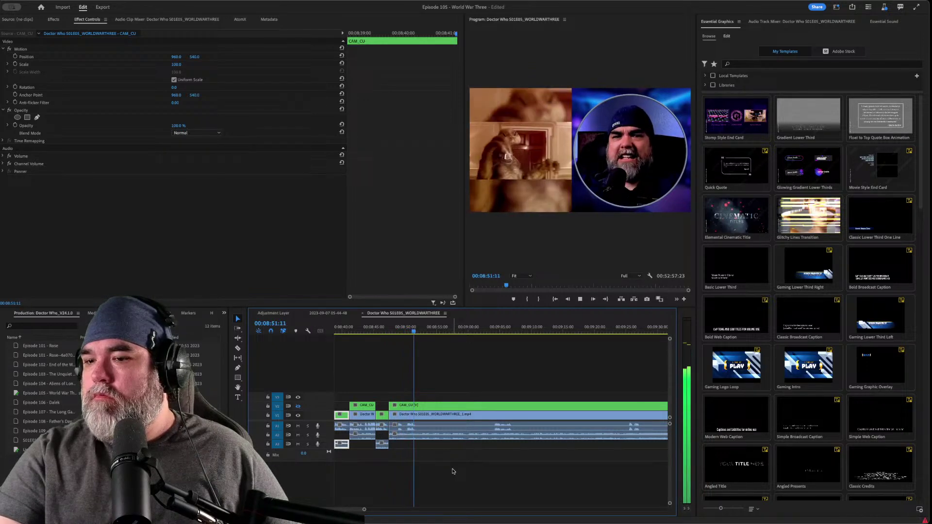
- Ripple-trim the footage from the cut after the full-screen piece up to about 00:08:50:01 and play back the join
key(space)
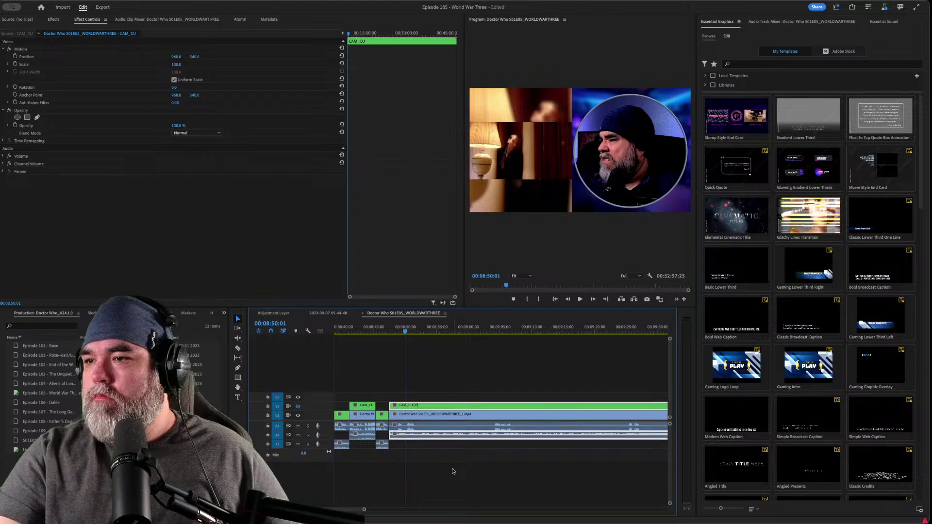
key(shift+k)
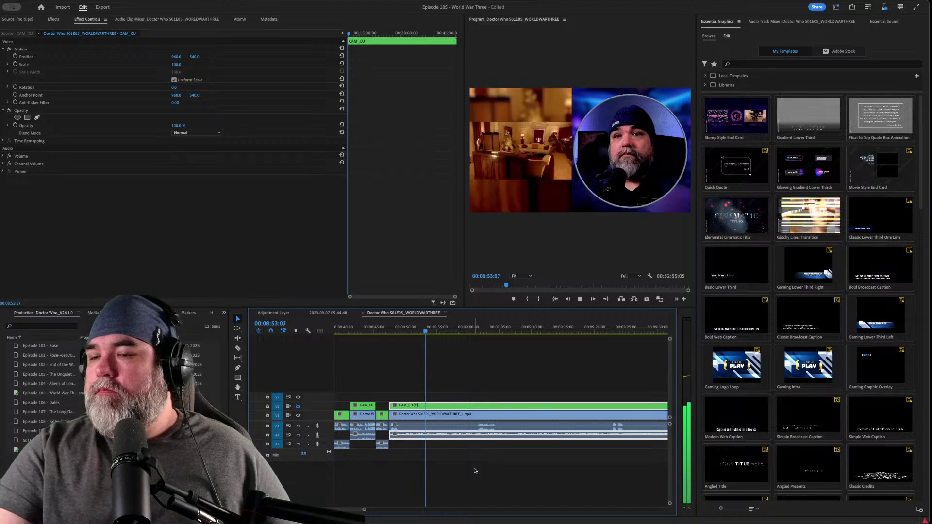
- Split the clips just before 00:09:01, ripple-trim about 24 frames after the cut and play back the join
key(ctrl+k)
key(shift+Delete)
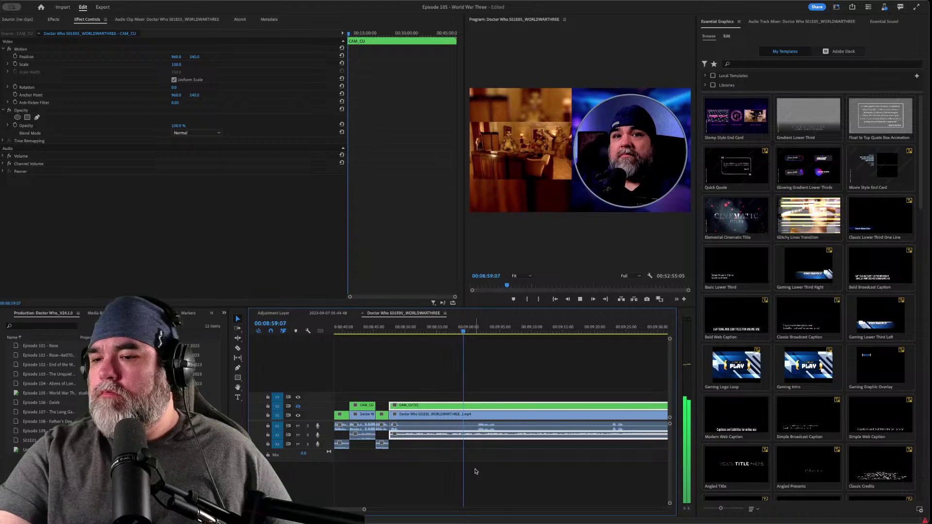
key(space)
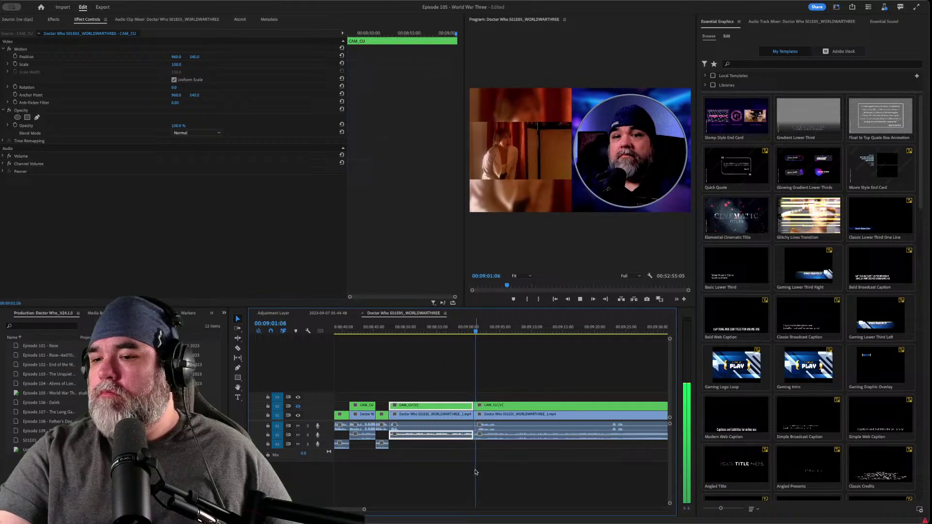
key(ctrl+k)
key(space)
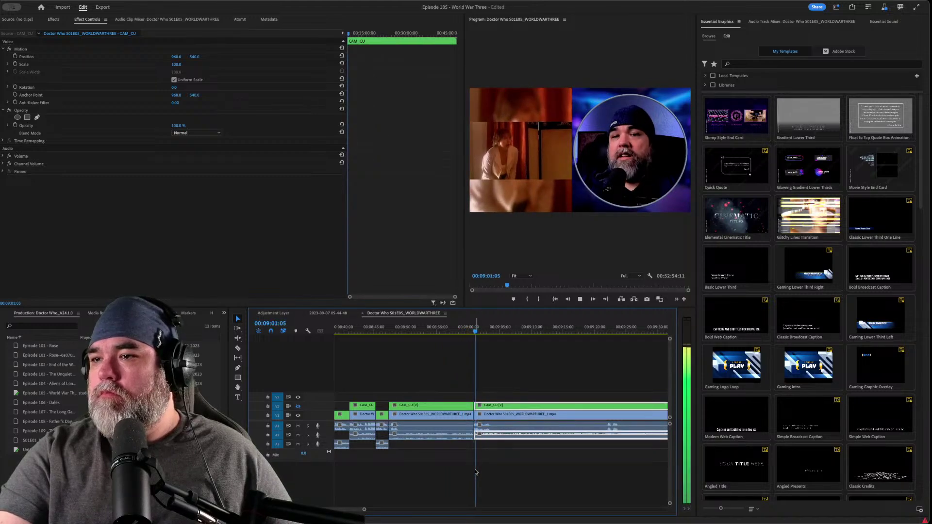
key(j)
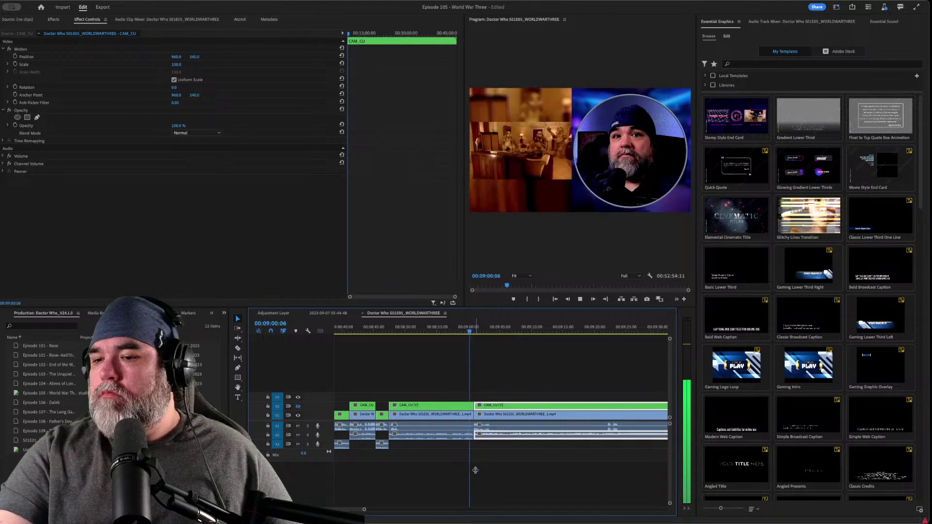
key(d)
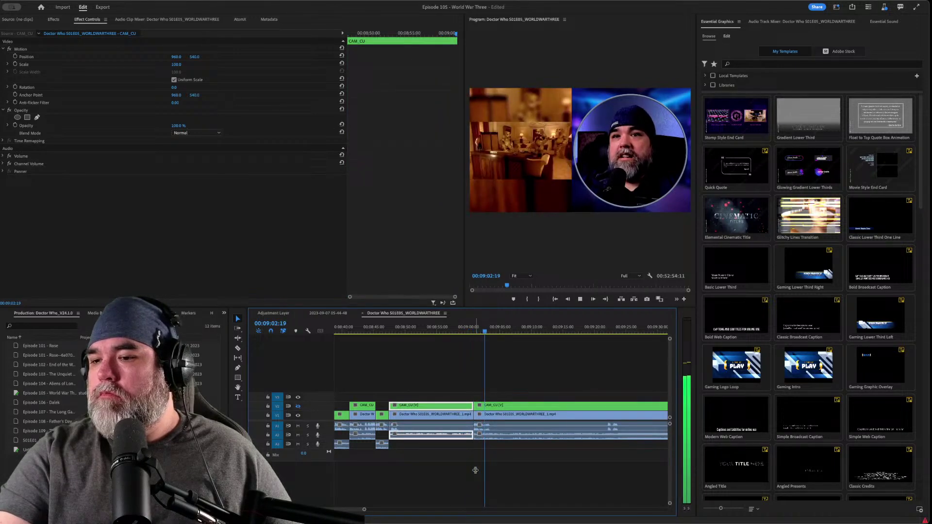
- Undo the last ripple trim and the split made just before 00:09:01
key(space)
key(d)
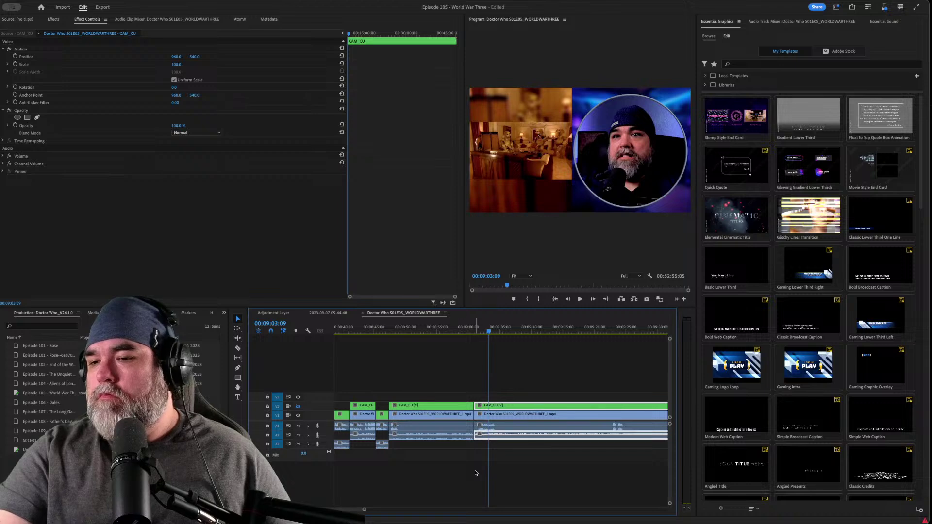
key(super+z)
- Split the clips at about 00:08:51:18, ripple-trim about 3 seconds 12 frames after the cut and play back the join
click(396, 328)
key(space)
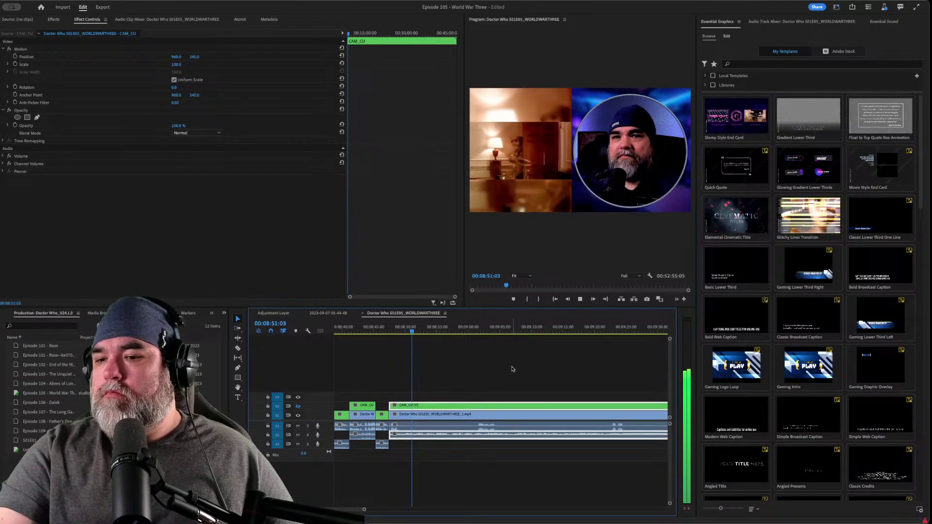
key(super+k)
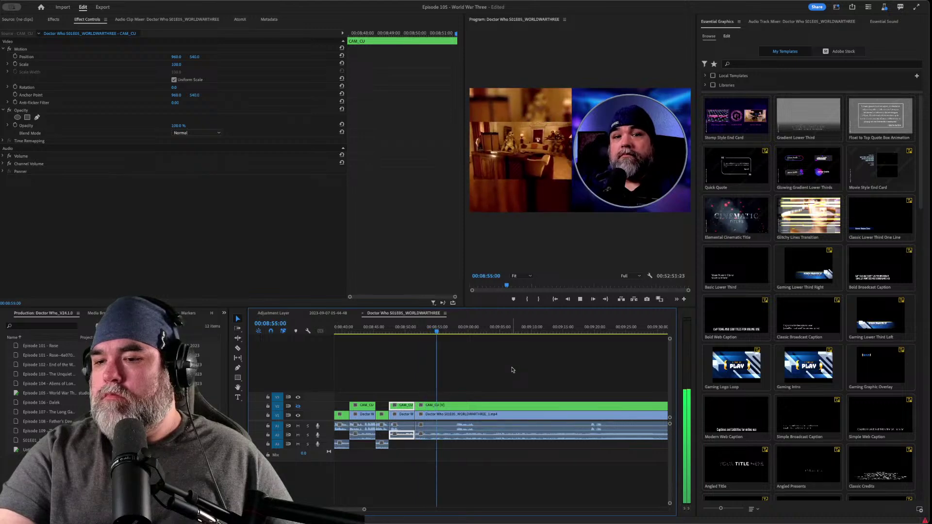
key(Up)
key(d)
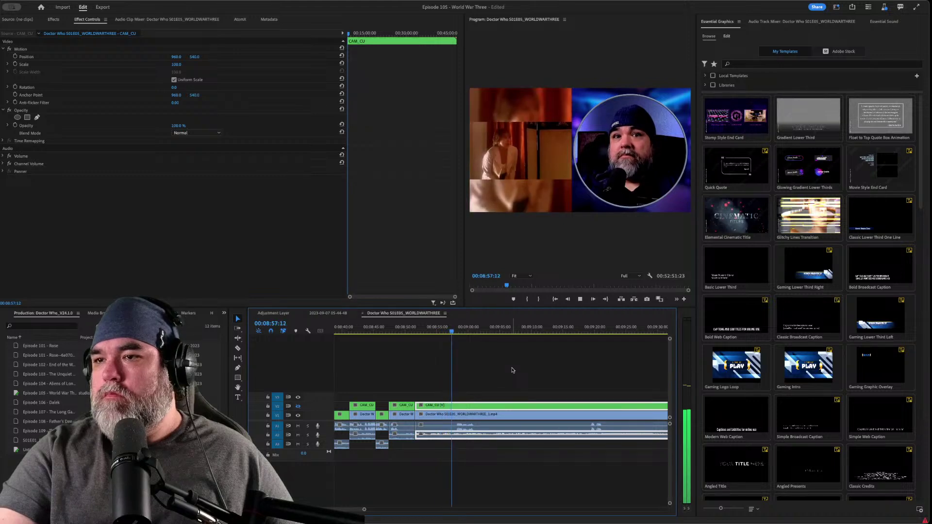
- Split the clips at about 00:08:58:08 and 00:09:01:05 and change the piece in between to the full-screen camera shot
key(space)
key(ctrl+k)
key(space)
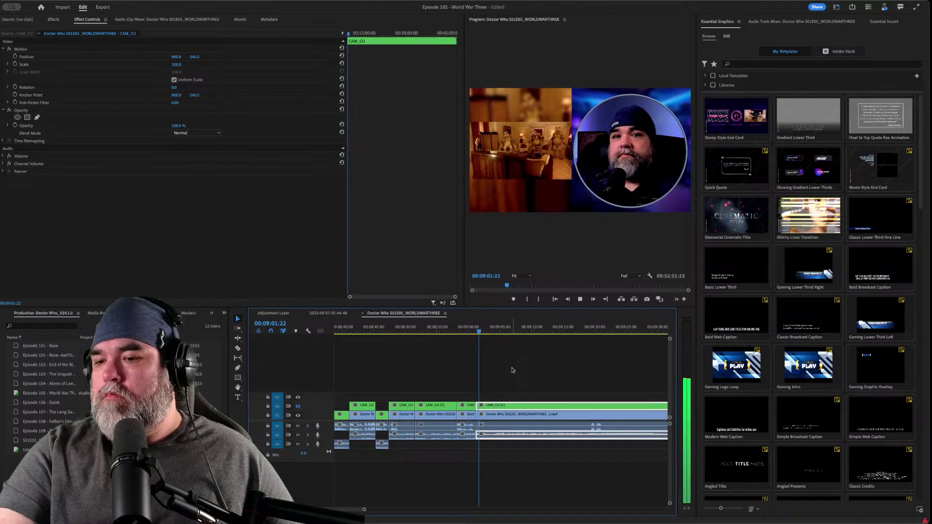
click(464, 329)
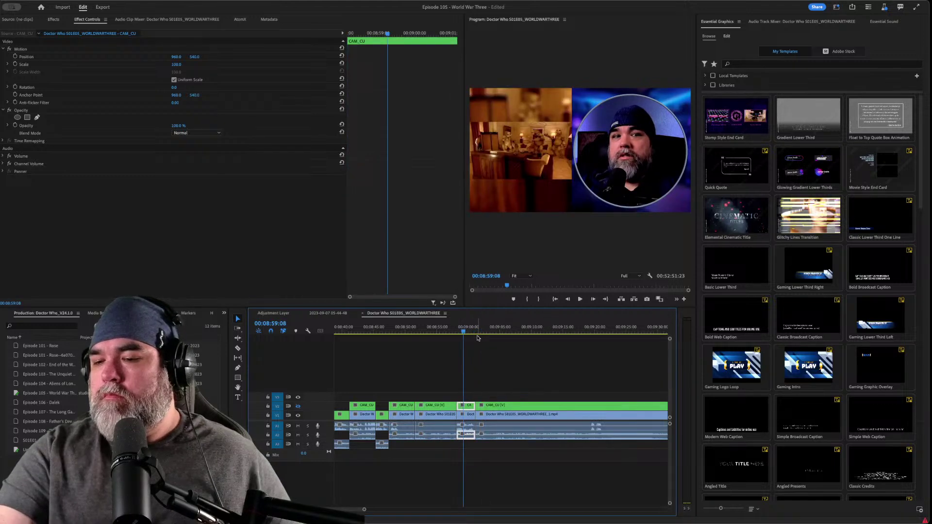
key(alt+Down)
key(space)
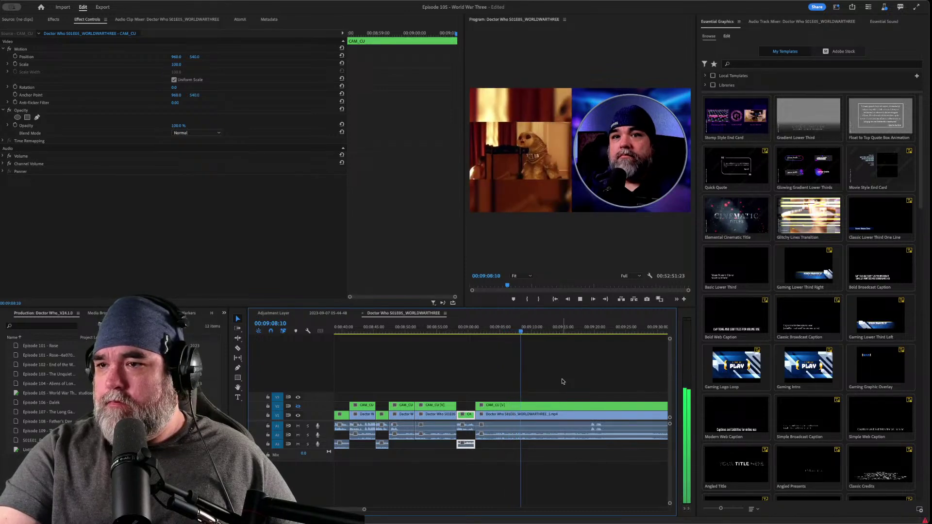
- Ripple-trim from the cut after the full-screen piece up to 00:09:06:15, remove about 7 more frames and play back the join
key(space)
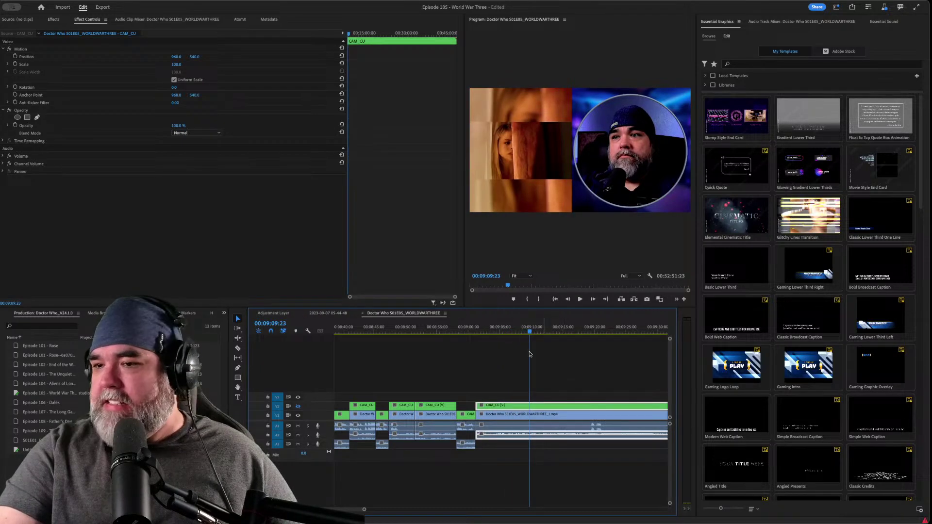
click(512, 332)
key(space)
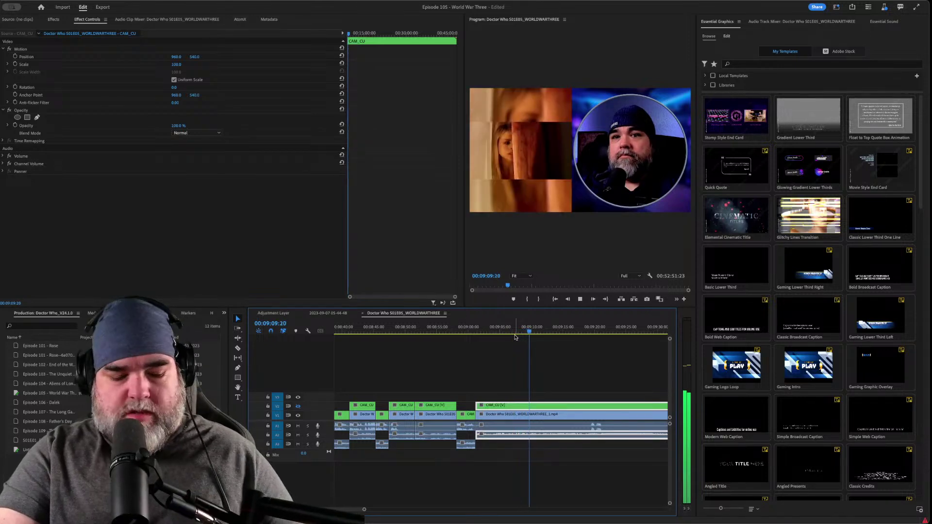
key(space)
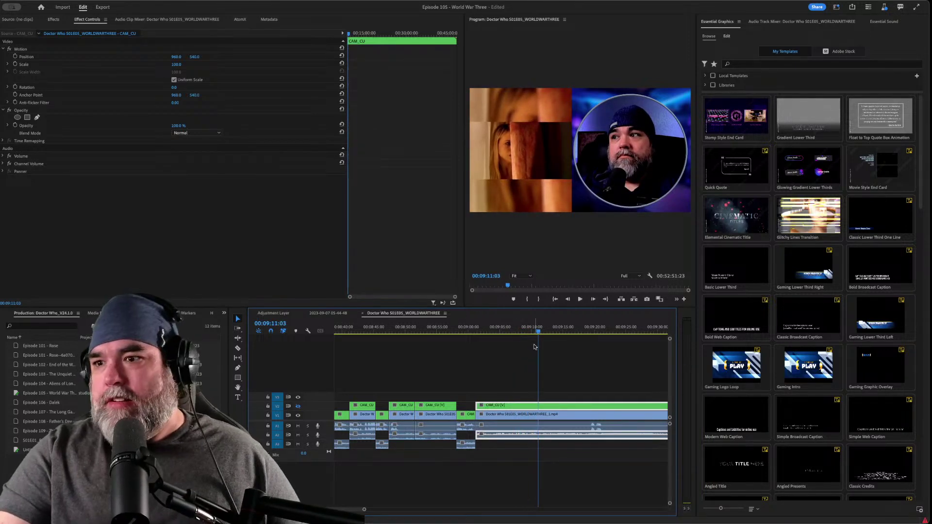
mouse_move(497, 331)
mouse_down()
mouse_move(475, 331)
mouse_move(484, 331)
mouse_up()
key(space)
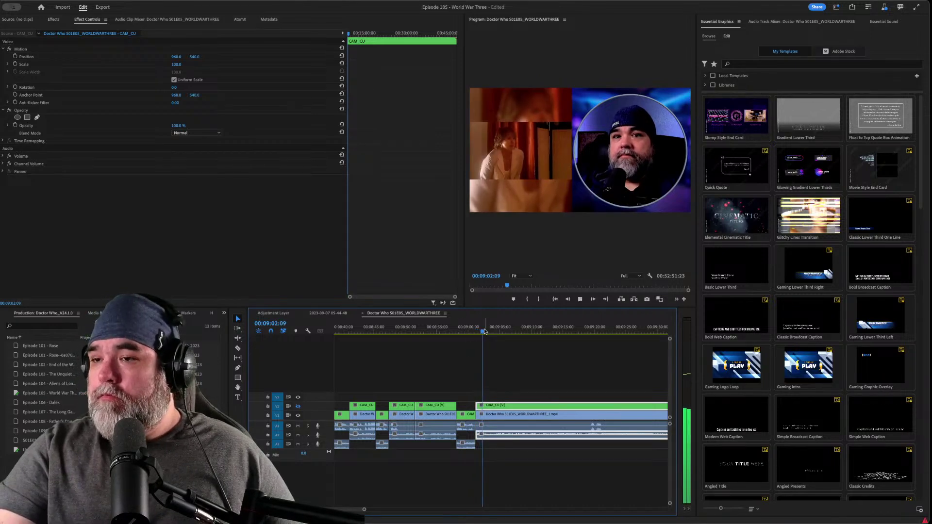
key(space)
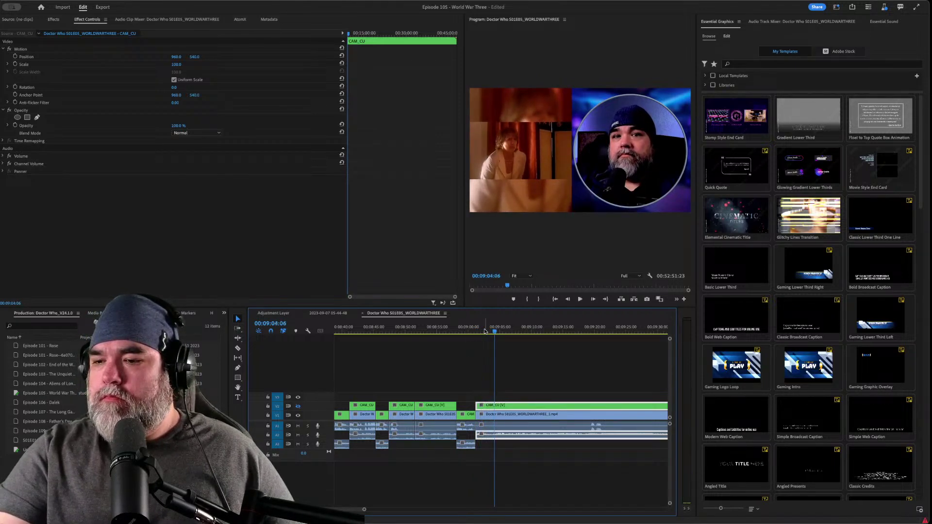
key(space)
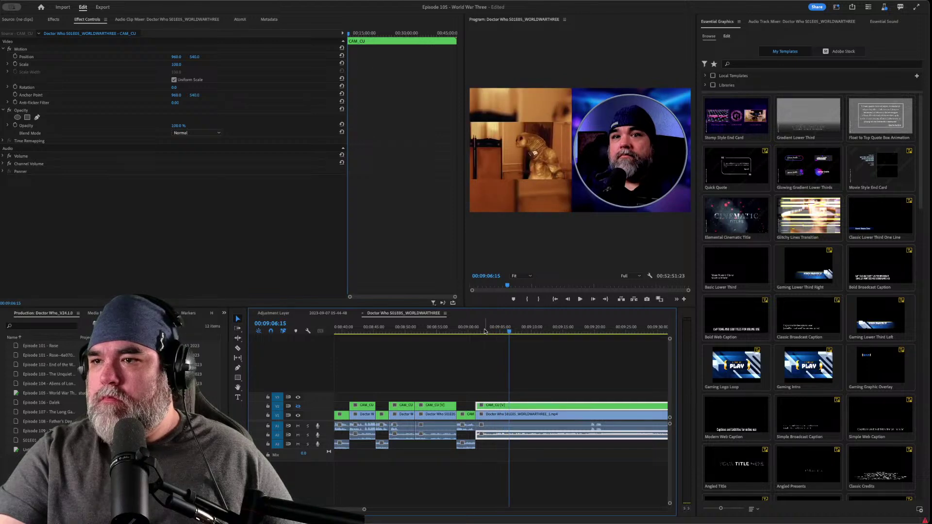
key(Up)
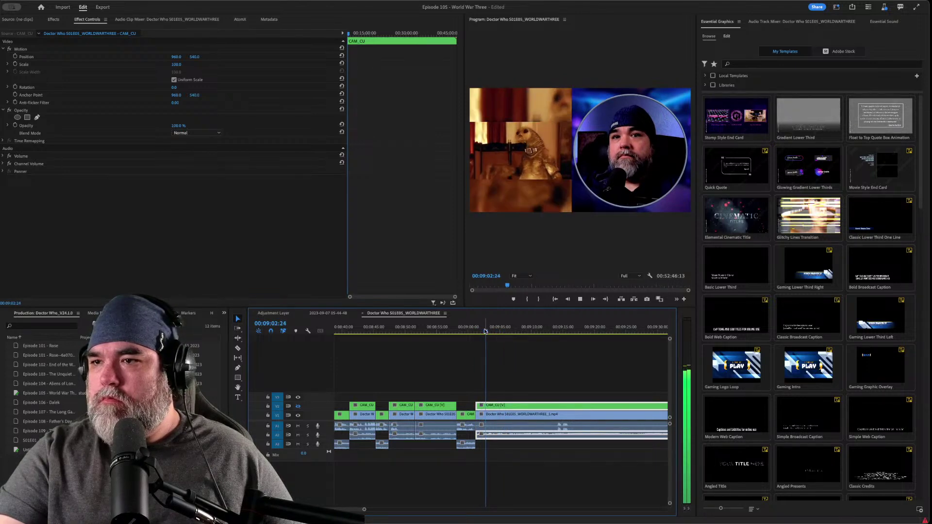
key(Up)
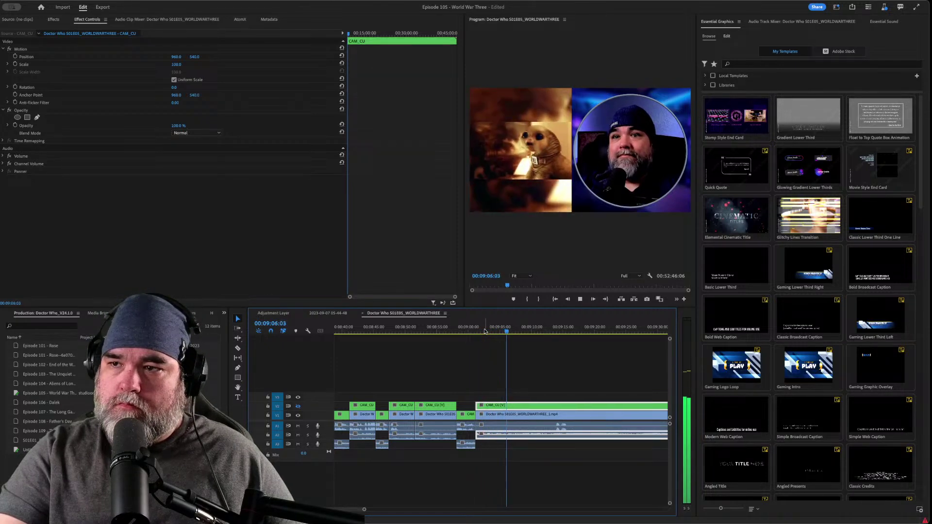
key(space)
key(space)
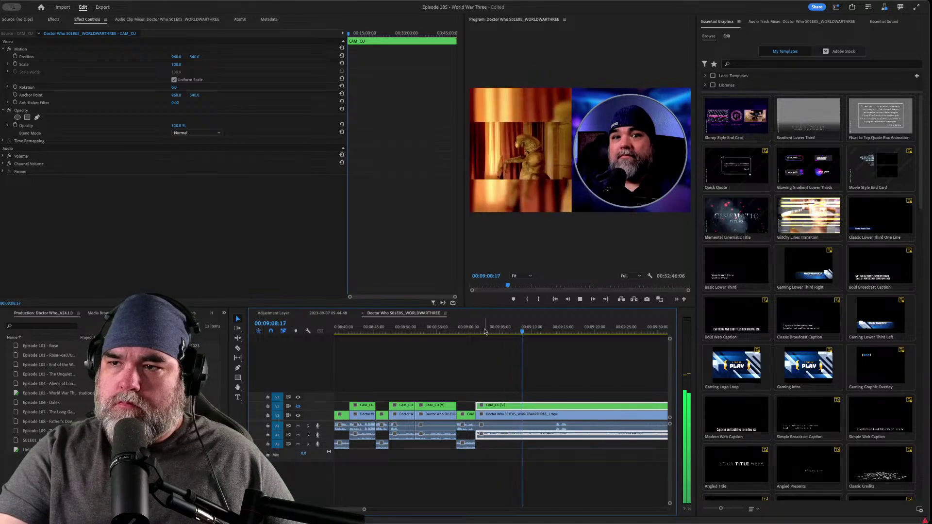
key(space)
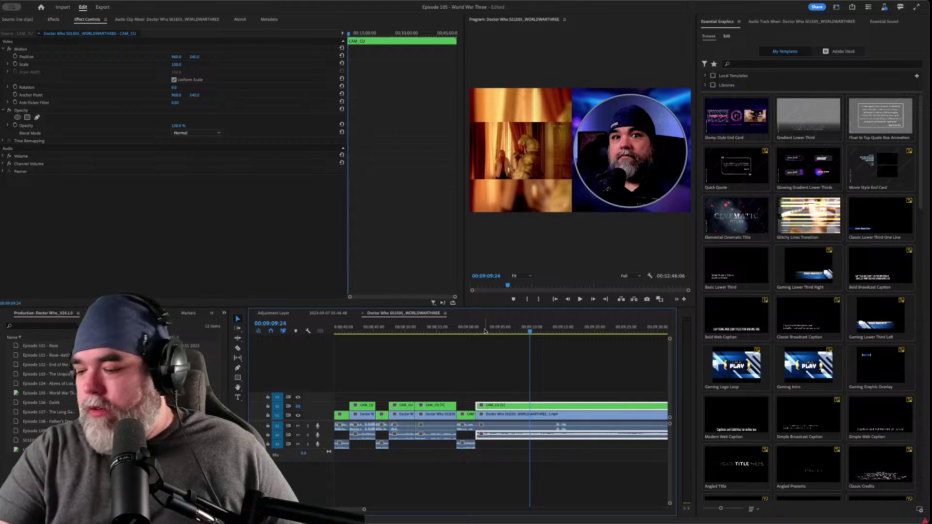
- Split the clips at about 00:09:10:00 and return to the full-screen piece before it
click(510, 332)
key(space)
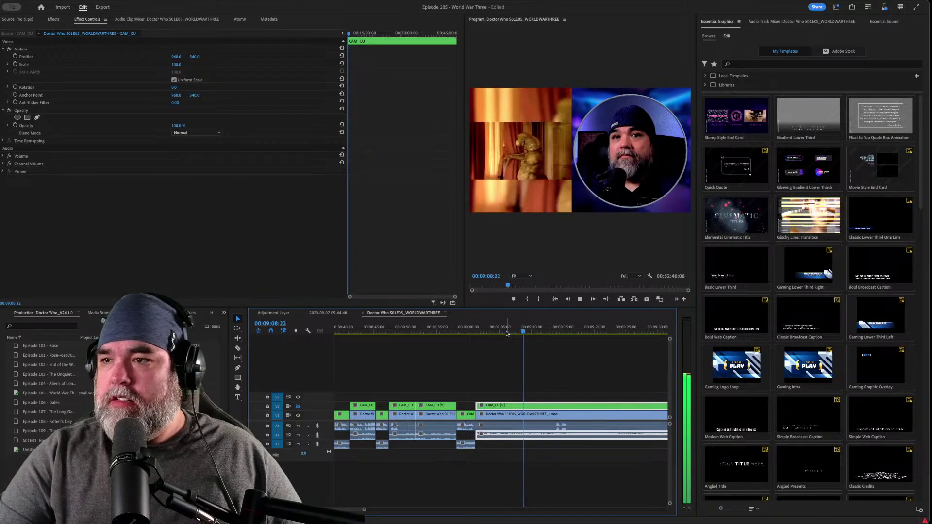
key(ctrl+k)
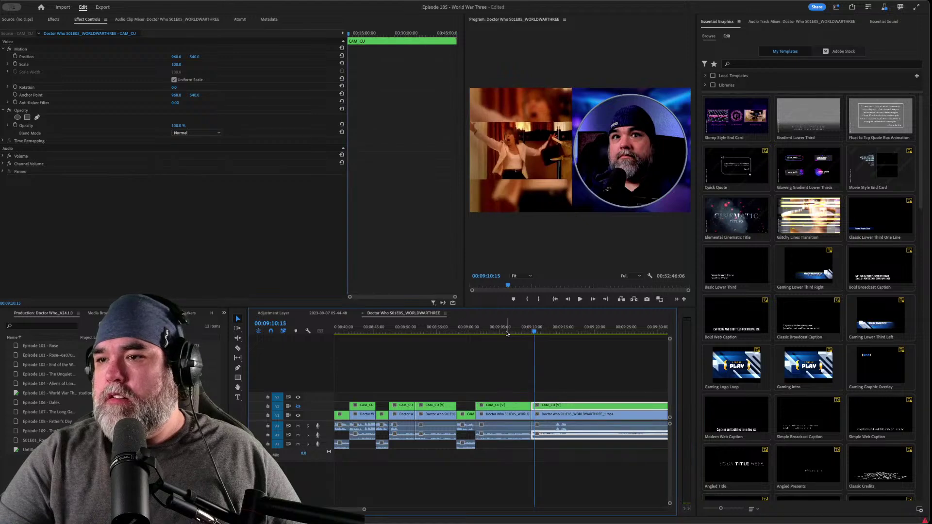
click(467, 332)
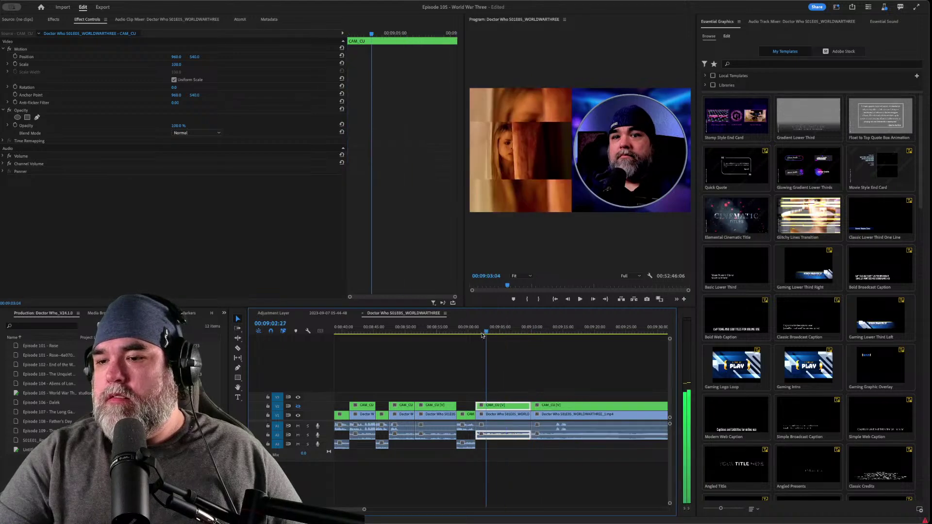
- Split the clips at 00:09:03:05, ripple-trim 3 seconds from the piece that follows and play it back
key(space)
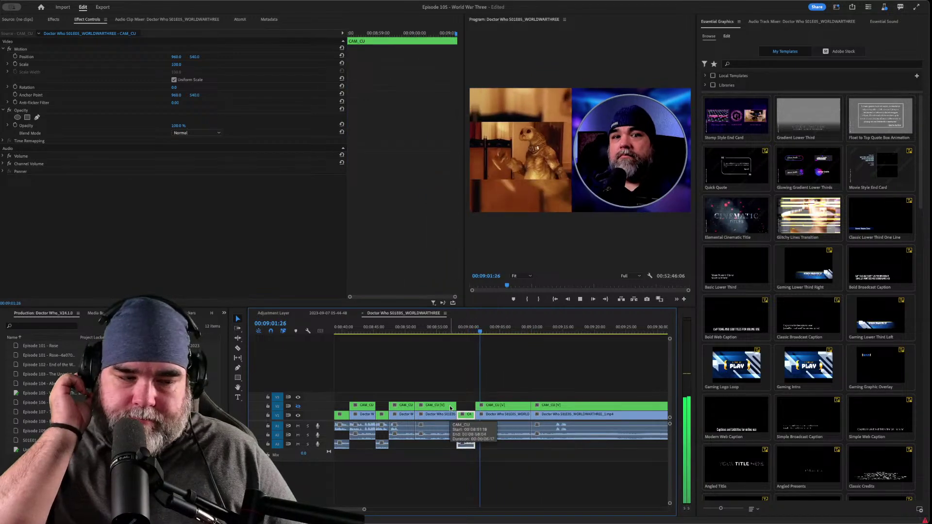
key(space)
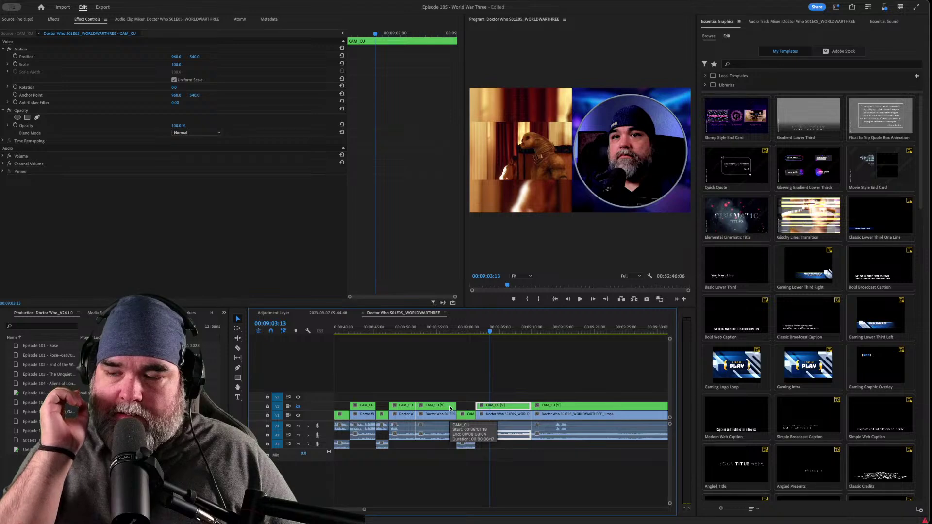
key(space)
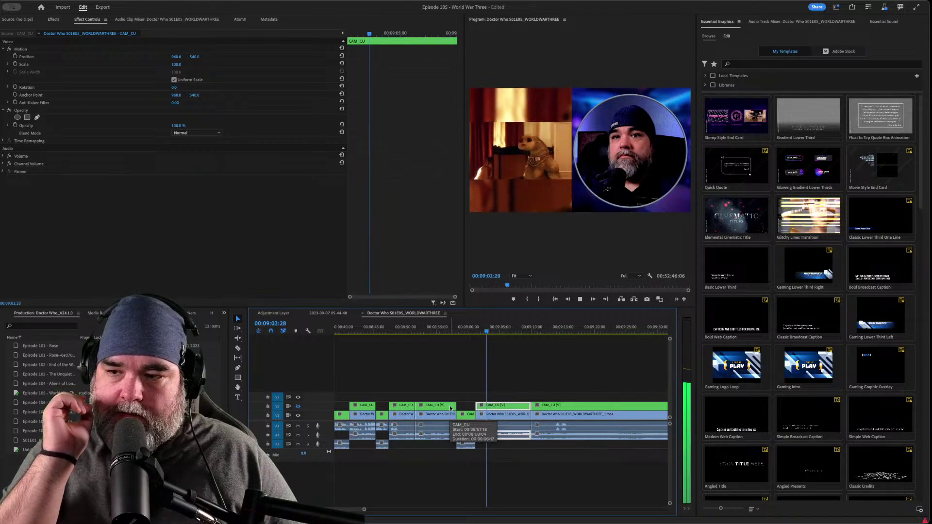
key(ctrl+k)
key(space)
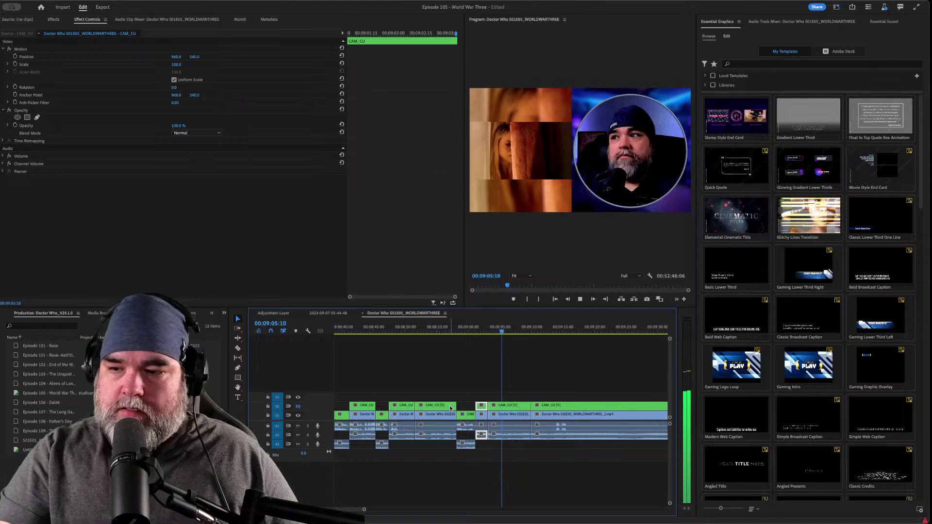
key(space)
key(space)
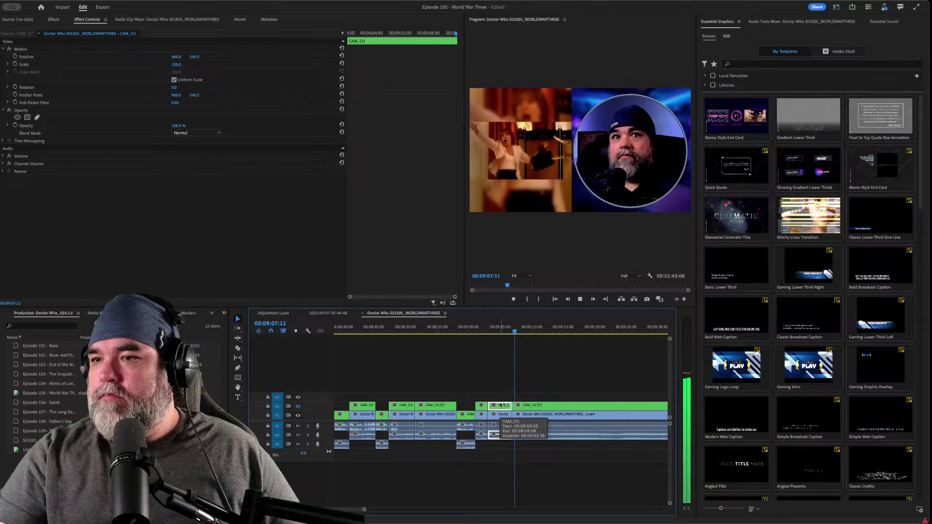
- Try splitting the clips at about 00:09:08 and undo the split
key(space)
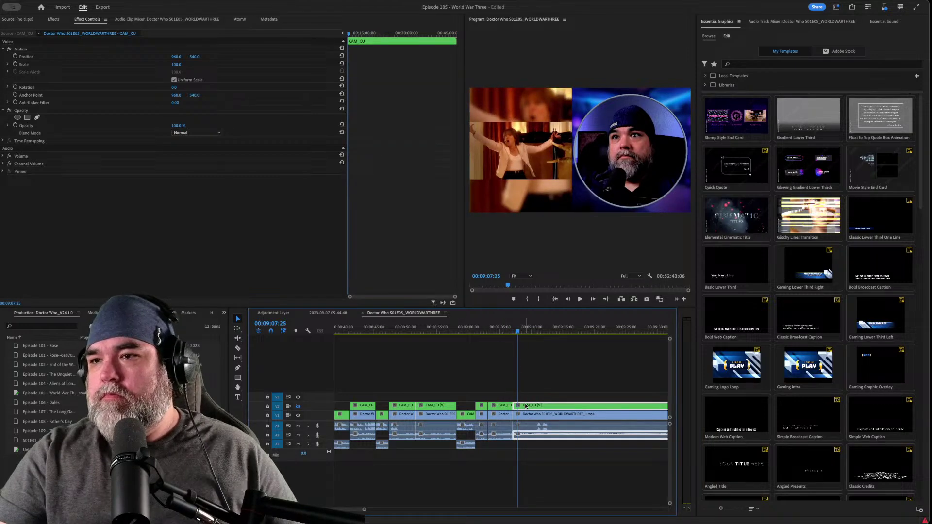
key(ctrl+shift+Right)
key(ctrl+shift+Right)
key(ctrl+shift+Right)
key(ctrl+shift+Right)
key(ctrl+shift+Right)
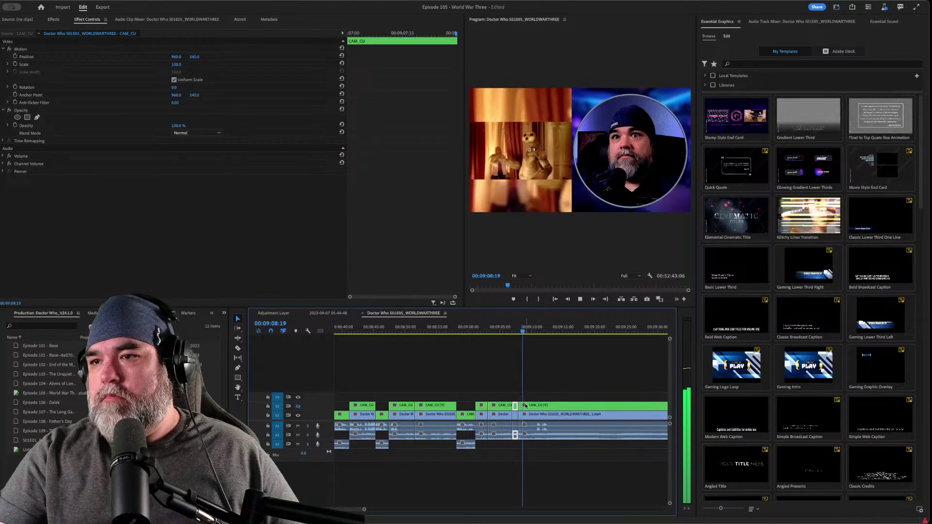
key(super+z)
- Split the clips at 00:09:09:20 and ripple-trim the footage after the cut up to about 00:09:10:27
key(space)
key(space)
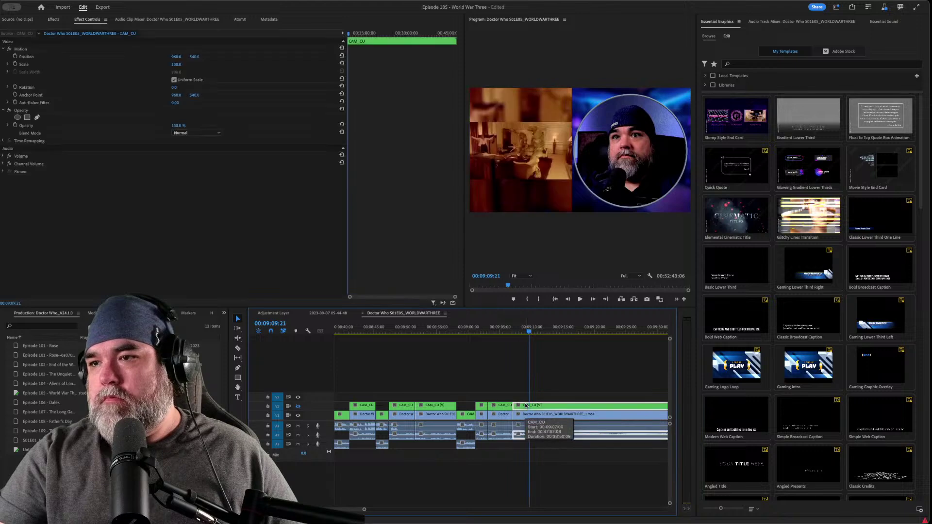
key(Left)
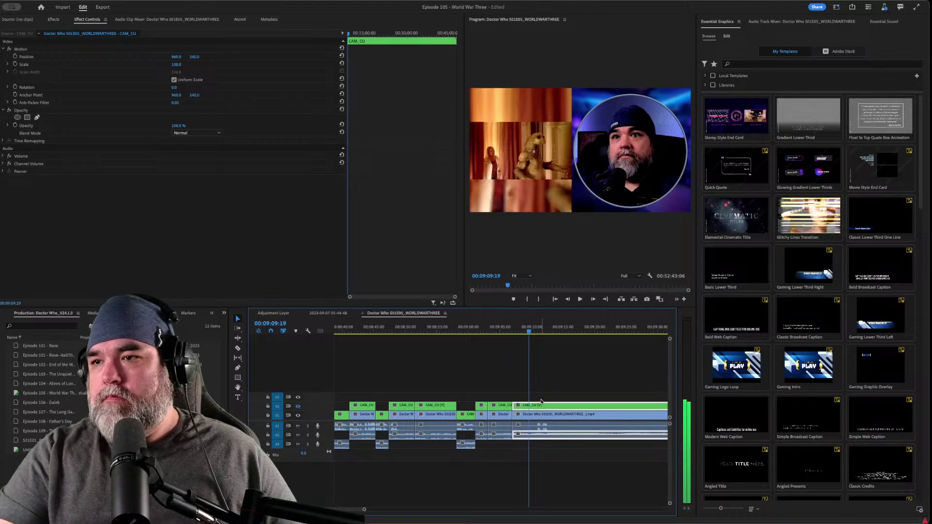
key(e)
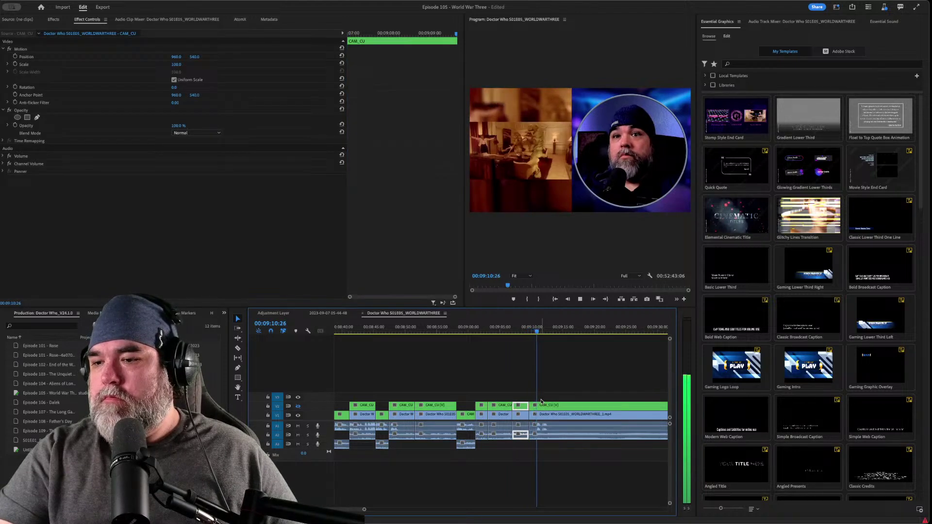
key(space)
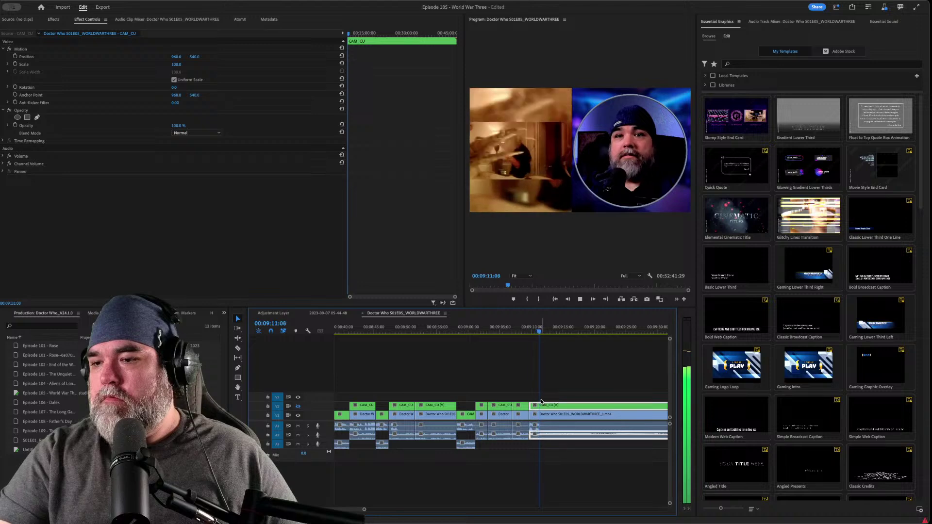
- Split the clips at about 00:09:11:20, change the short piece before the cut to the full-screen camera shot and play it back
key(ctrl+k)
key(space)
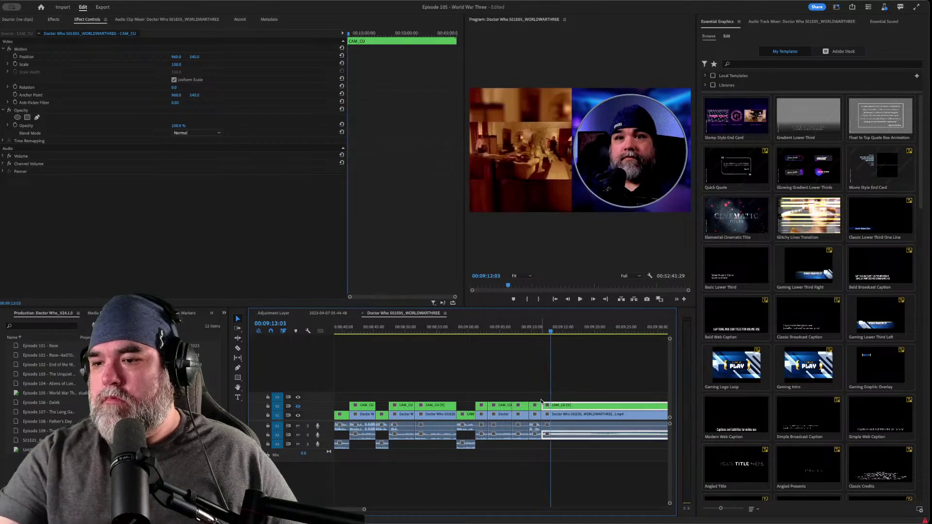
key(Up)
key(Up)
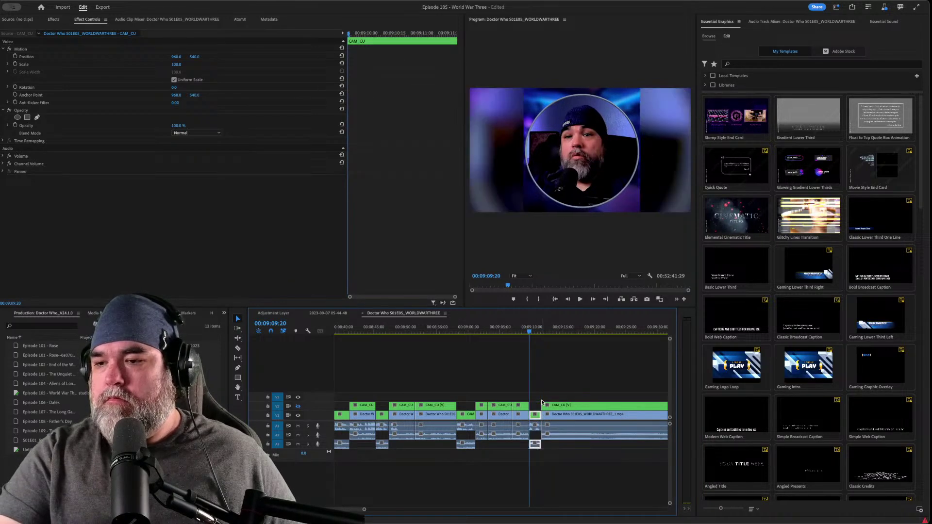
key(space)
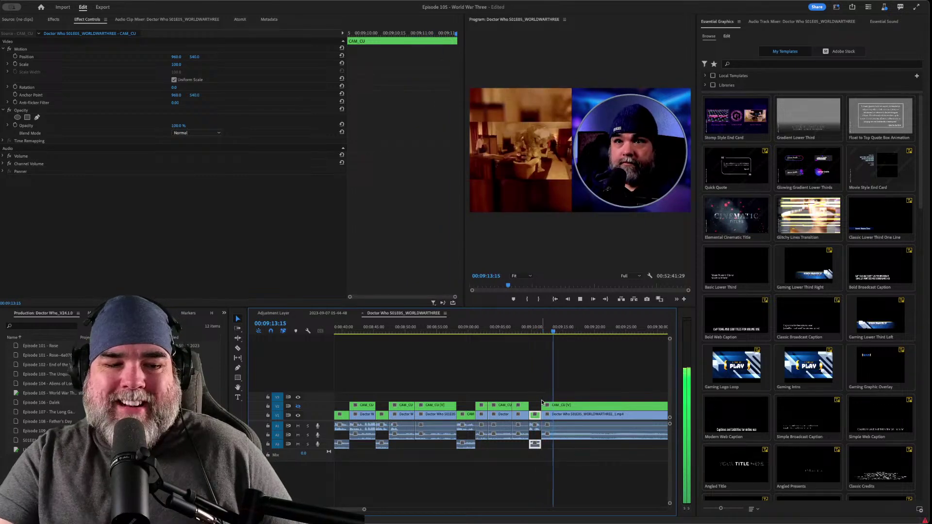
click(544, 405)
key(space)
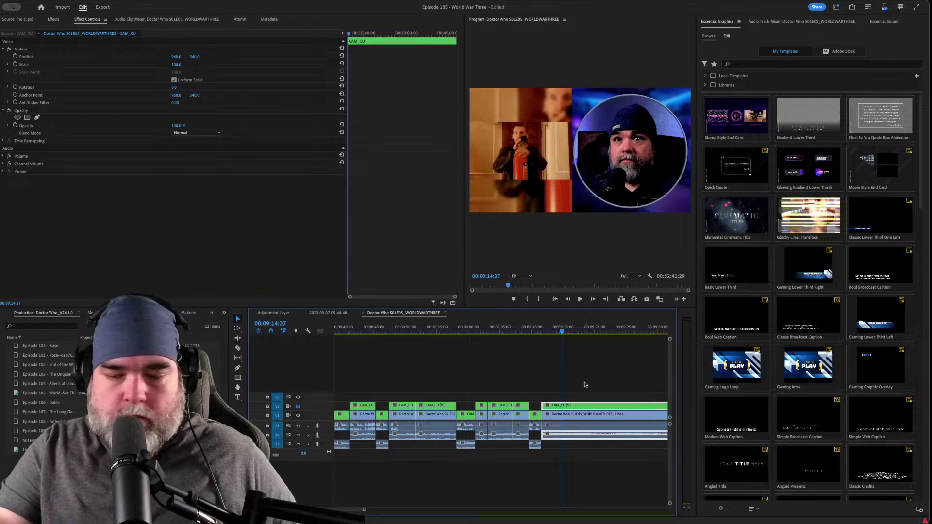
- Play back the recent cuts and ripple-trim about 27 frames from the start of the clips after 00:09:11:20
key(Up)
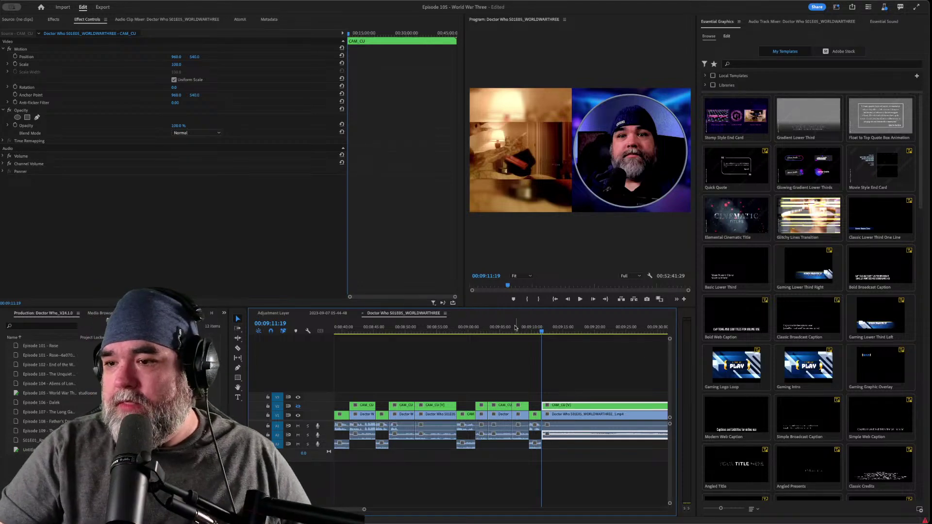
click(488, 328)
key(space)
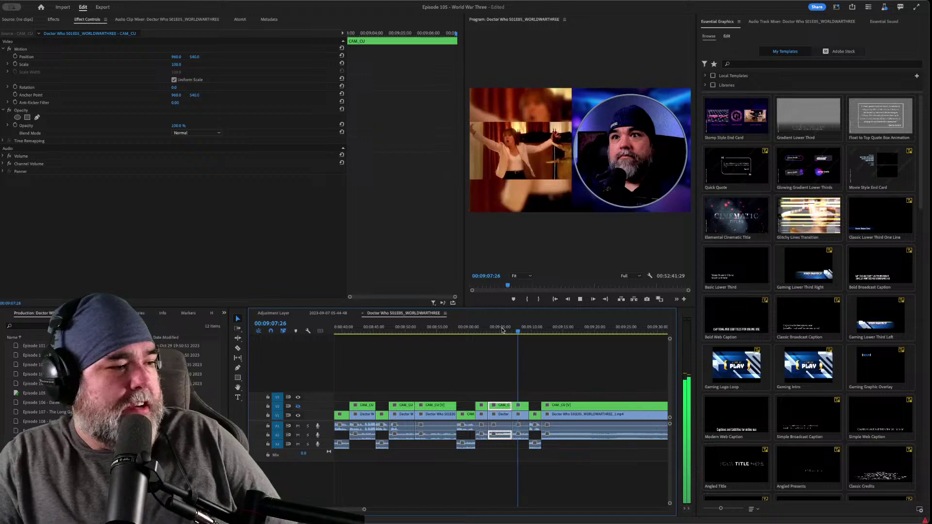
key(space)
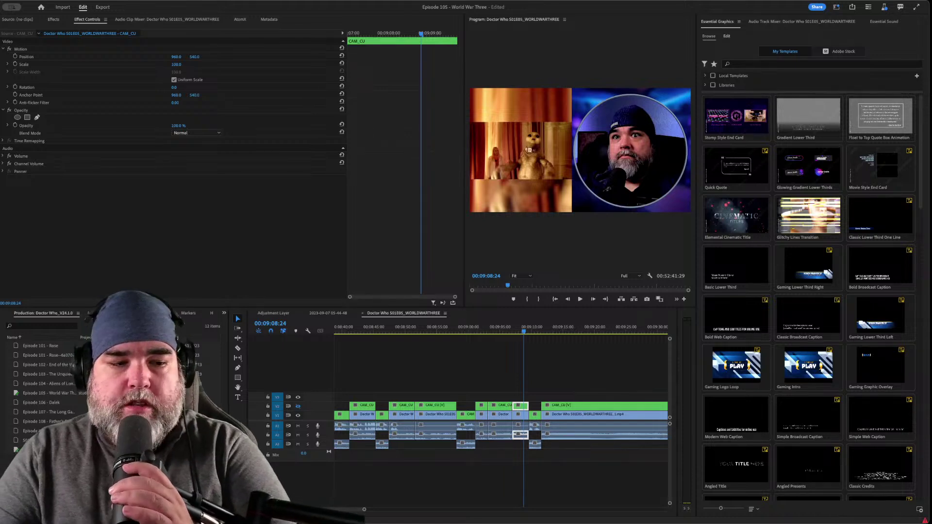
click(525, 331)
key(space)
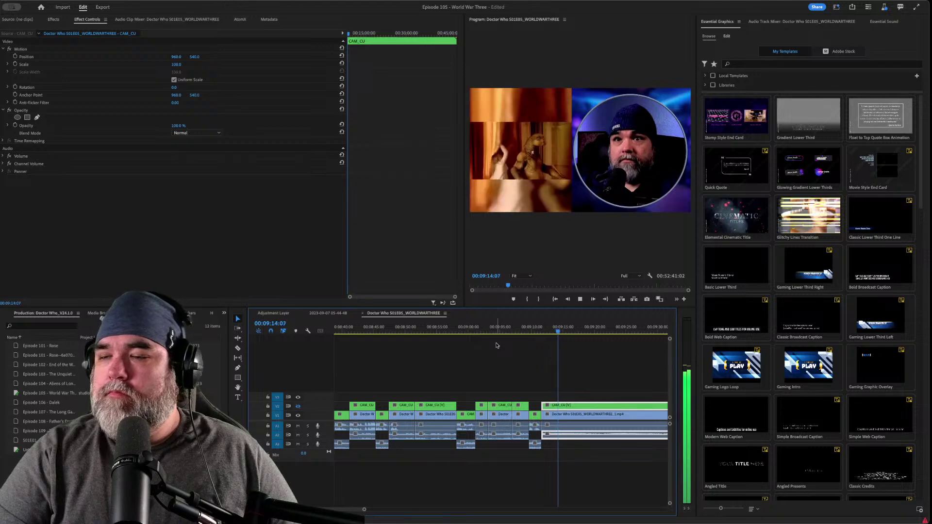
- Split the clips at 00:09:15:19 and ripple-trim the footage after the cut up to 00:09:18:07
key(space)
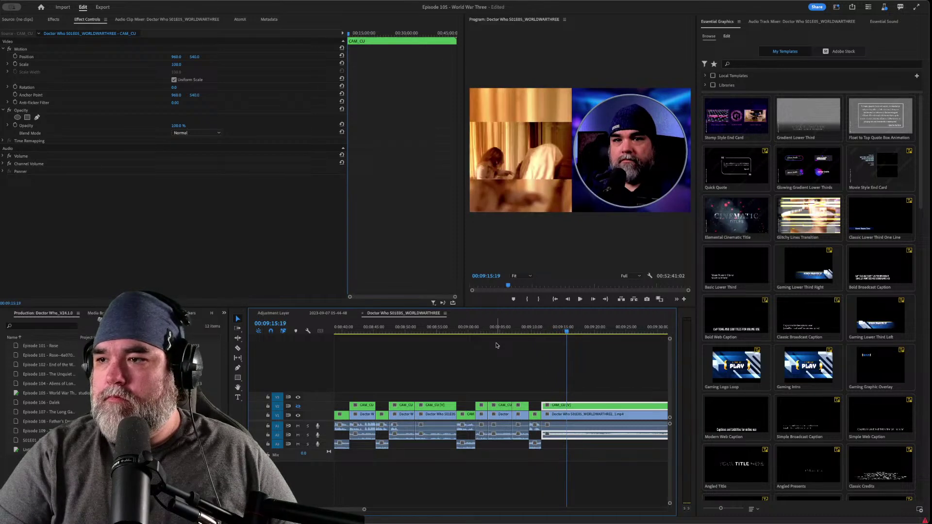
key(ctrl+k)
key(space)
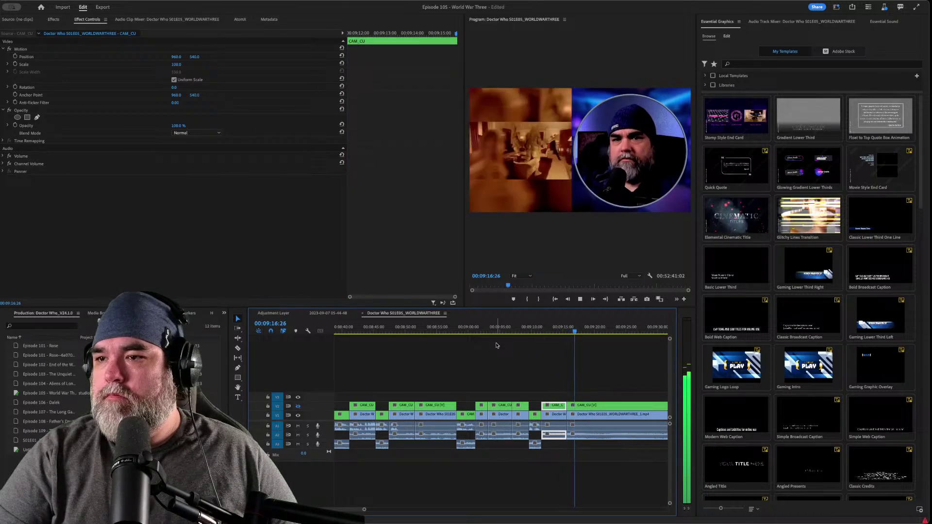
key(space)
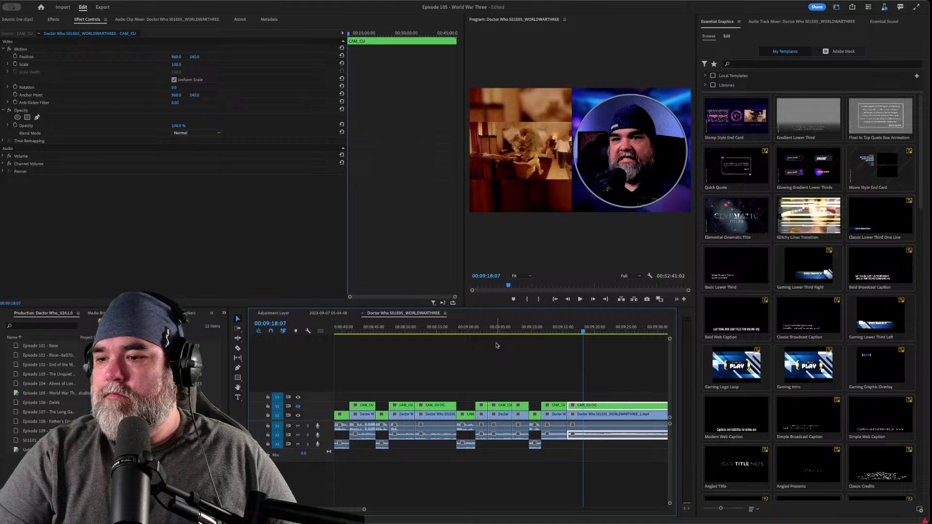
key(Up)
- Split the clips at 00:09:20:06, ripple-trim 3 seconds from the piece that follows and play it back
key(space)
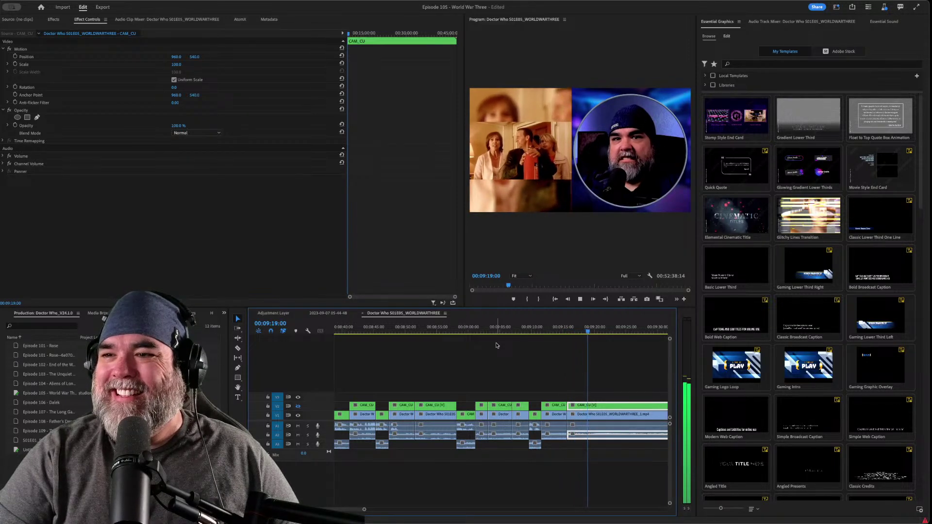
key(space)
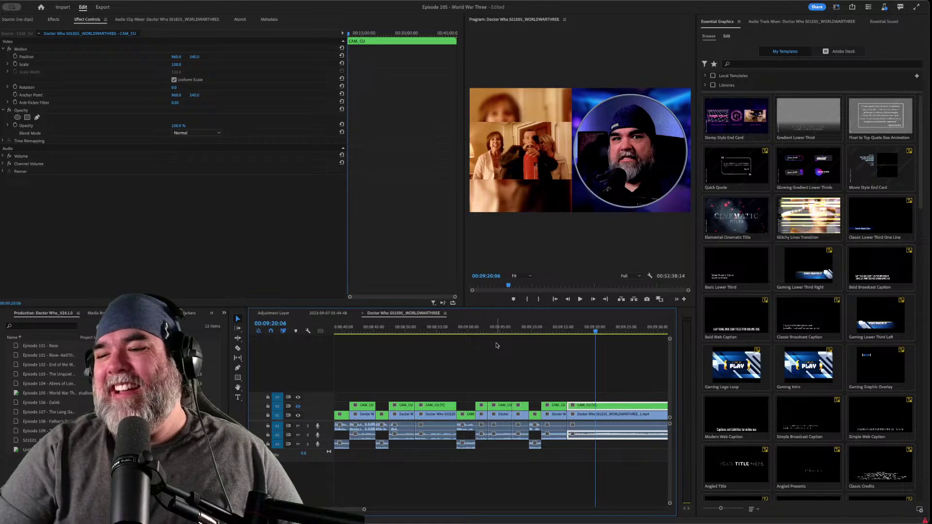
key(ctrl+k)
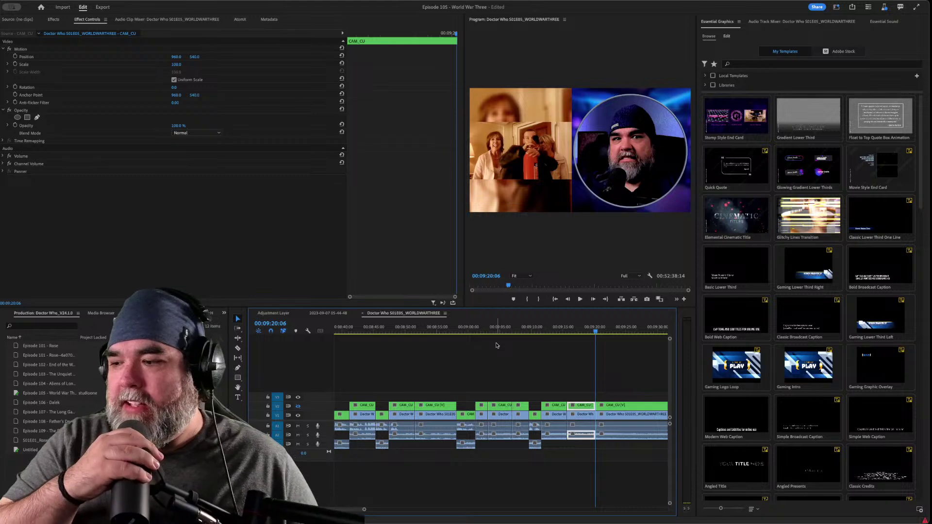
key(space)
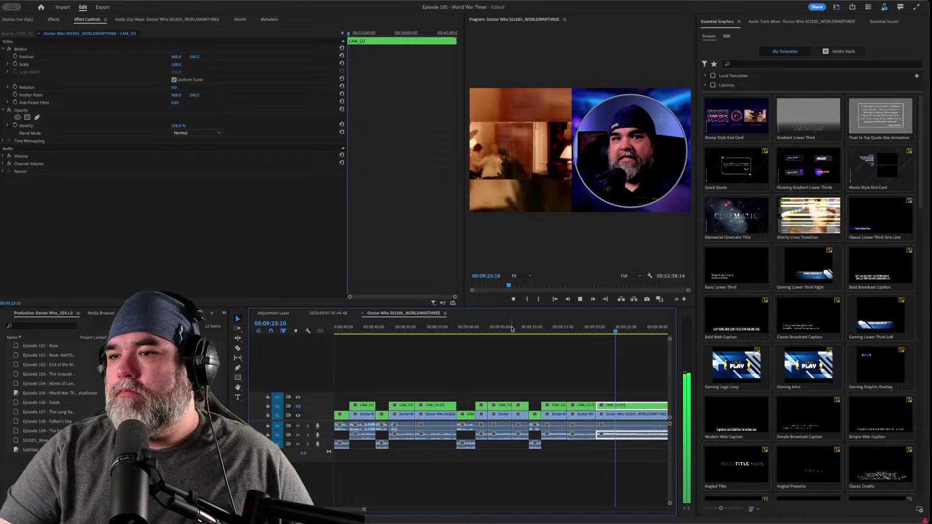
key(space)
key(shift+k)
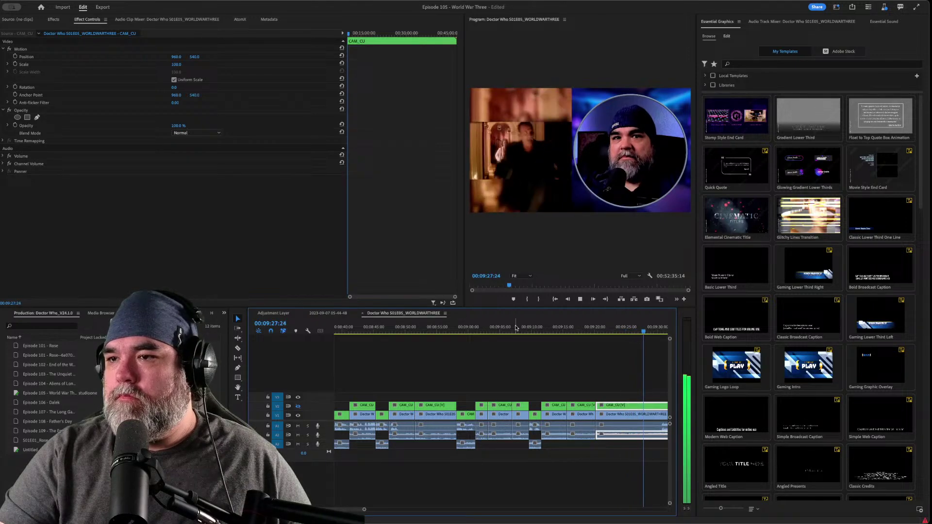
key(space)
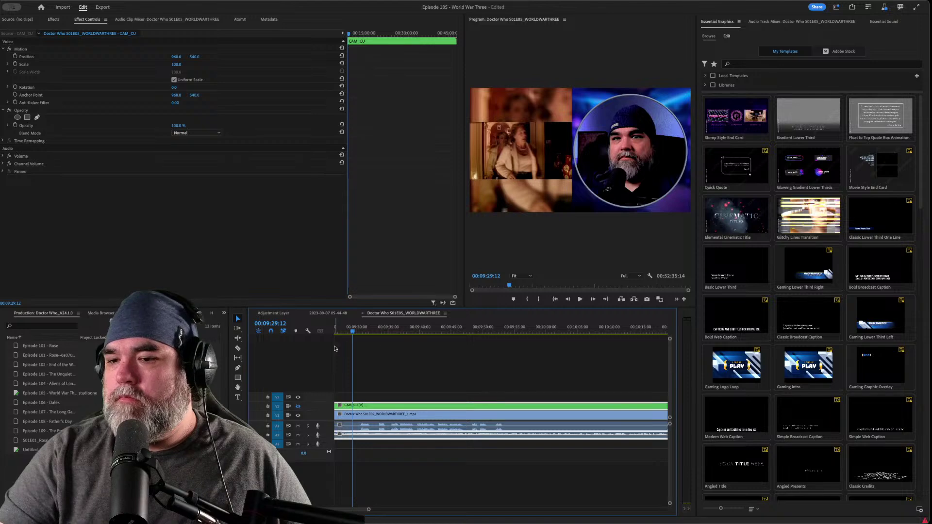
- Replay the last cut and split the clips at 00:09:22:14
click(425, 329)
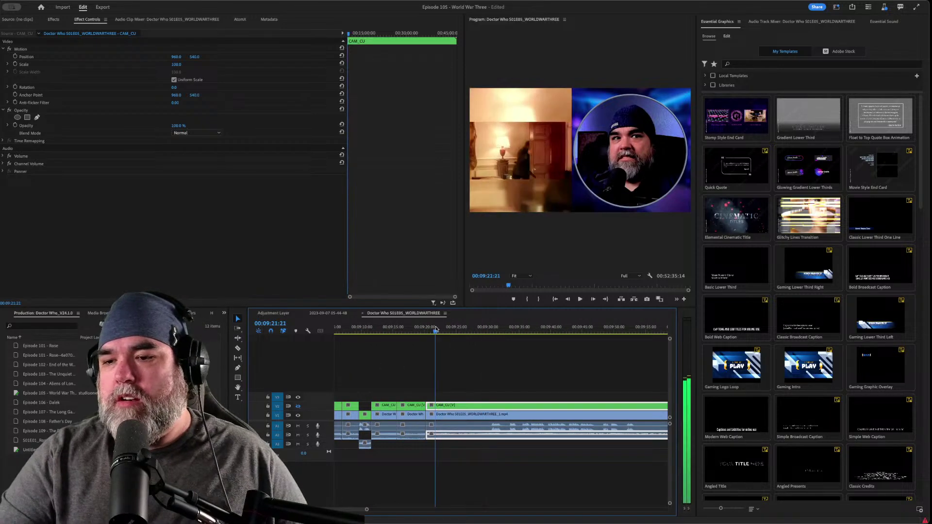
key(space)
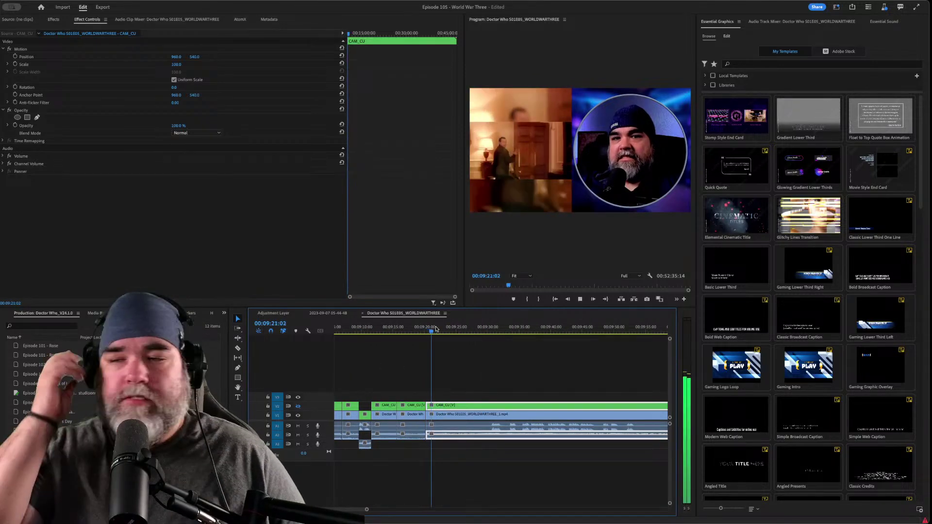
key(space)
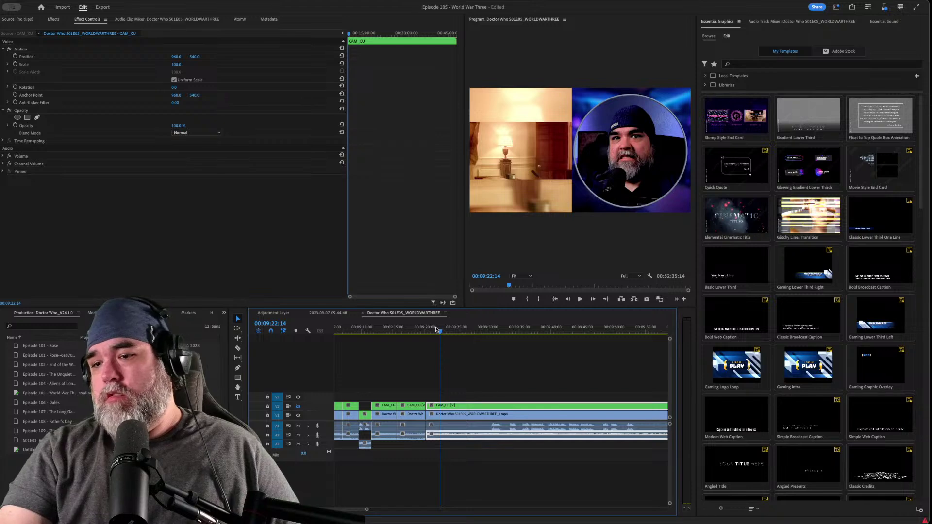
key(ctrl+k)
key(space)
key(space)
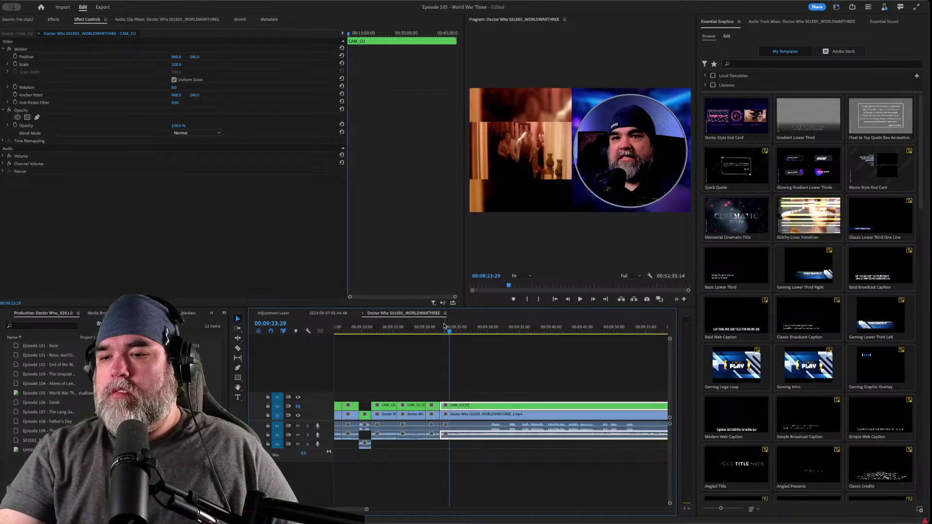
- Review the footage after the 00:09:22:14 cut and ripple-trim 6 frames from its start
key(Left)
key(Left)
key(Left)
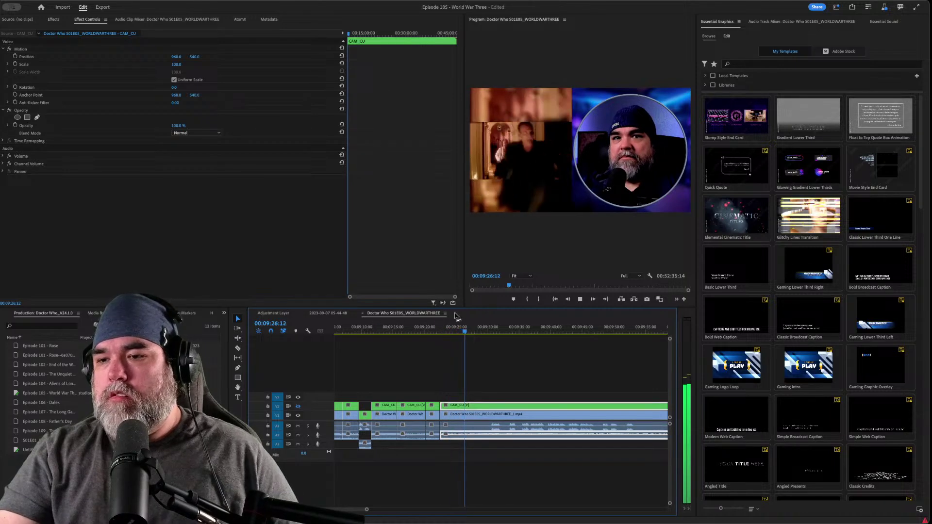
key(Up)
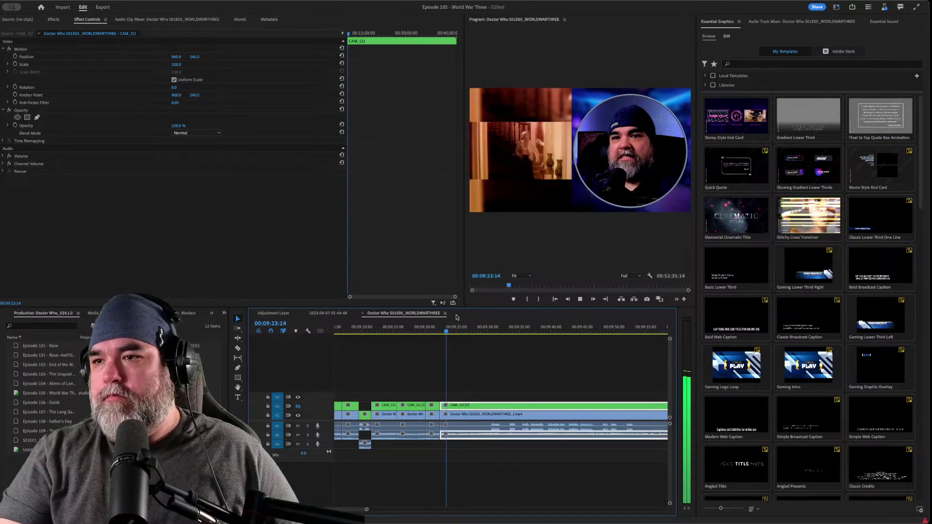
key(space)
key(space)
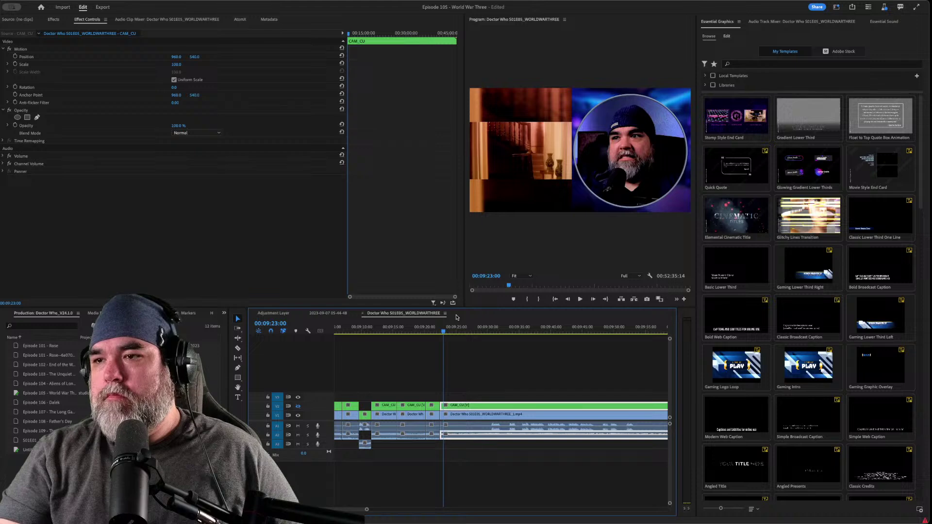
key(Right)
key(Right)
key(Right)
key(Right)
key(Right)
key(Right)
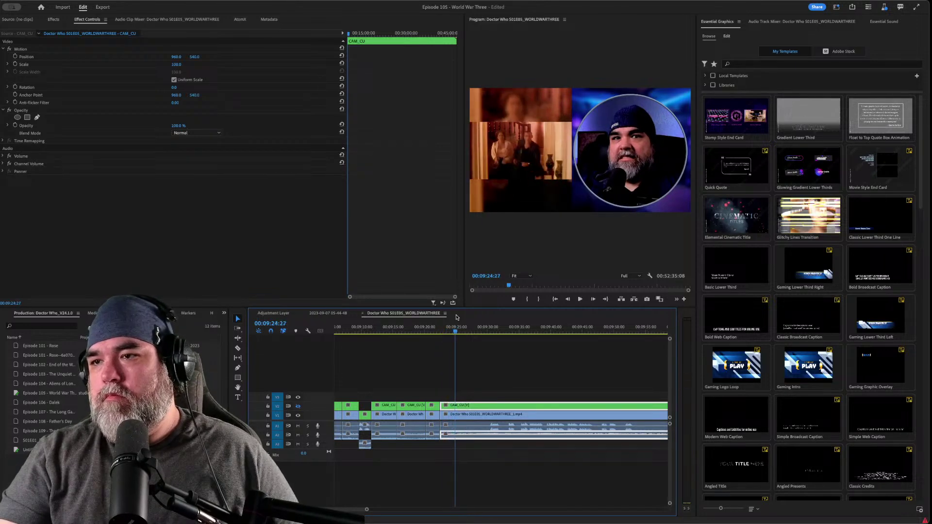
- Split the clips at 00:09:24:27, ripple-trim 2 seconds from the piece that follows and play it back
key(ctrl+k)
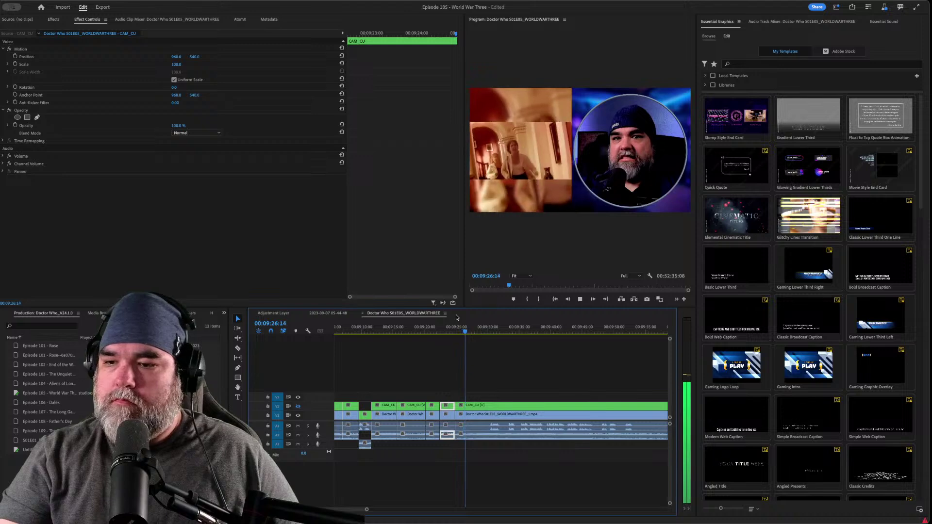
key(Up)
key(Left)
key(Left)
key(Left)
key(Left)
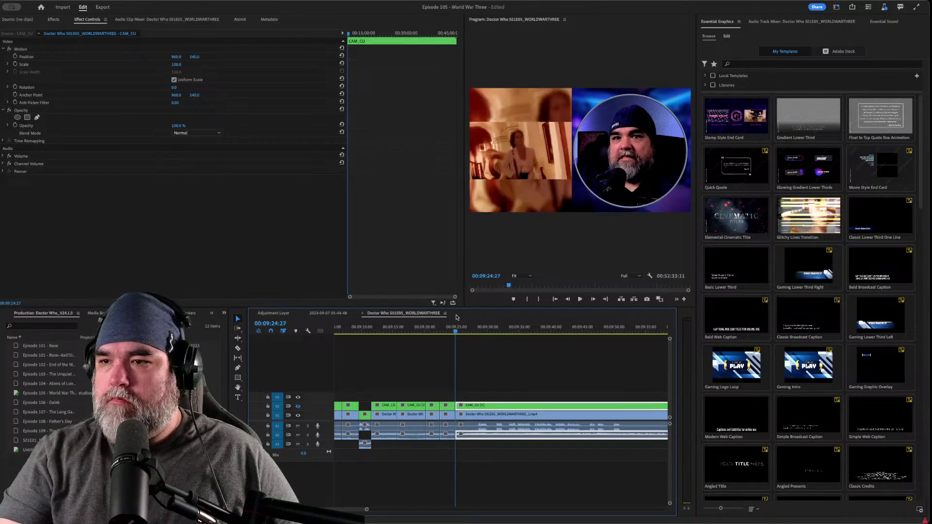
key(space)
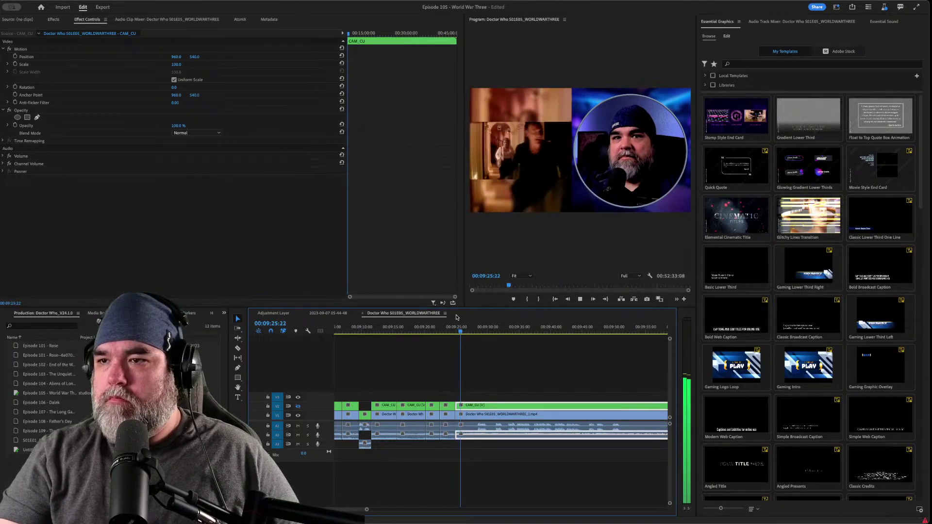
- Split the clips at about 00:09:27:04 and ripple-trim the footage after the cut up to about 00:09:28:12
key(ctrl+k)
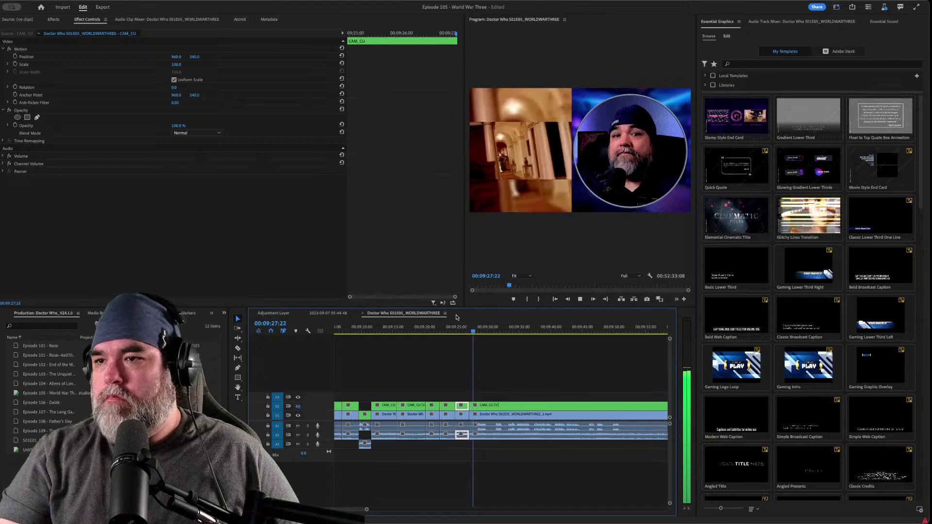
key(space)
key(j)
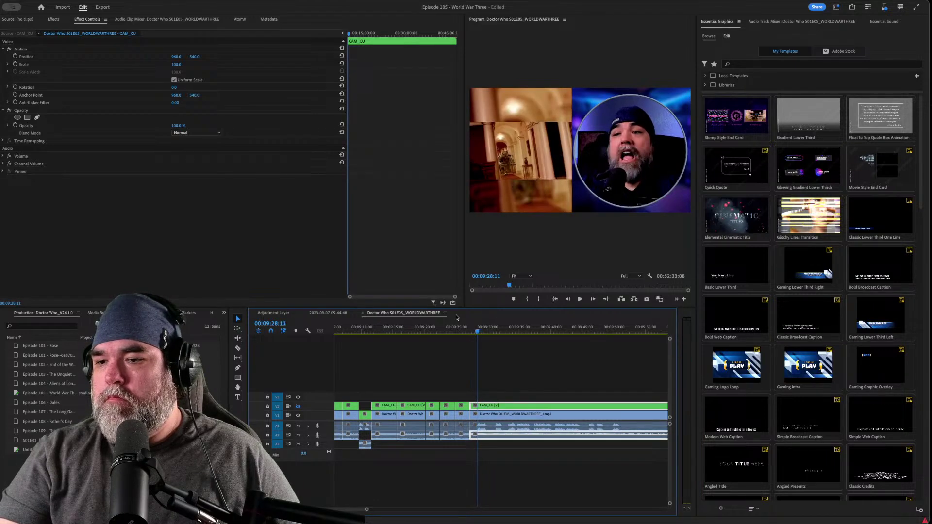
key(ctrl+k)
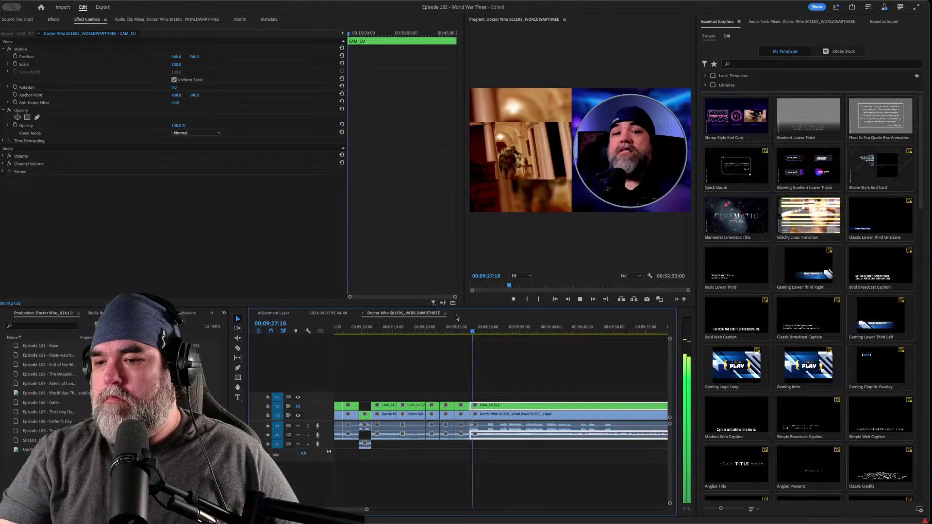
- Make the piece from 00:09:27:04 to 00:09:28:20 a full-screen camera shot and ripple-trim about 1 second 12 frames after it
key(ctrl+k)
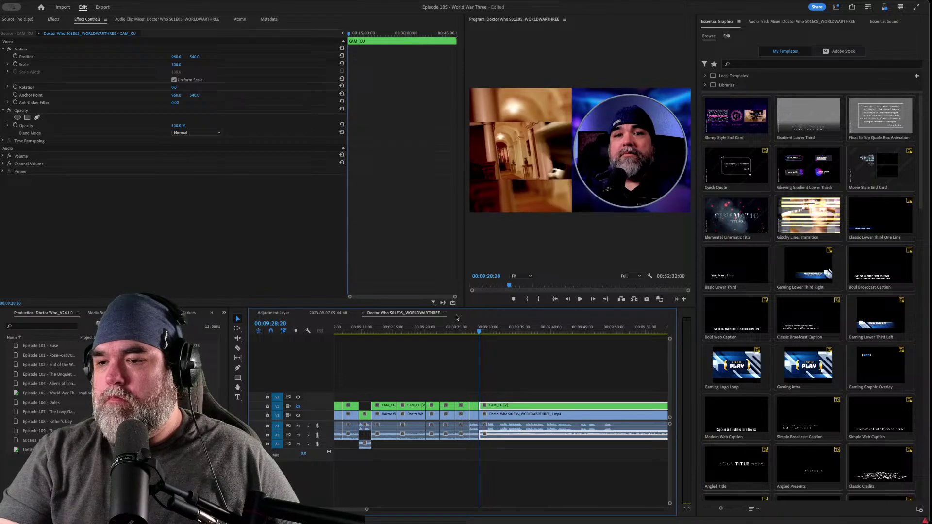
key(Up)
key(Delete)
key(space)
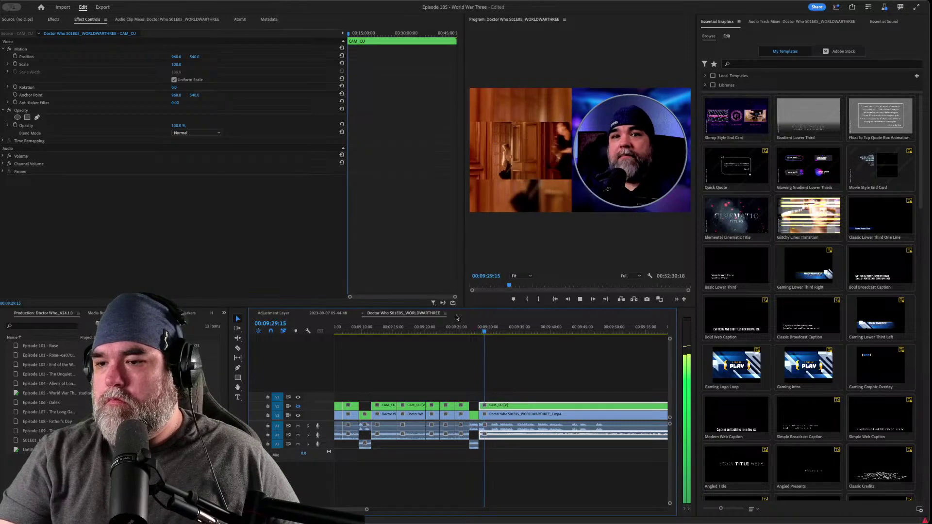
key(space)
- Split the clips at 00:09:29:22, change the short piece before the cut to the full-screen camera shot and play back from 00:09:27:04
key(ctrl+k)
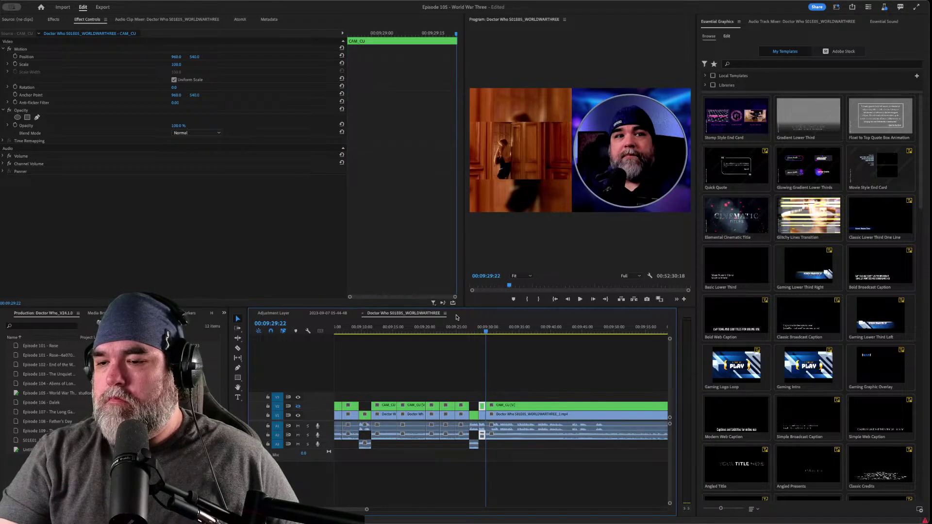
key(Delete)
key(shift+k)
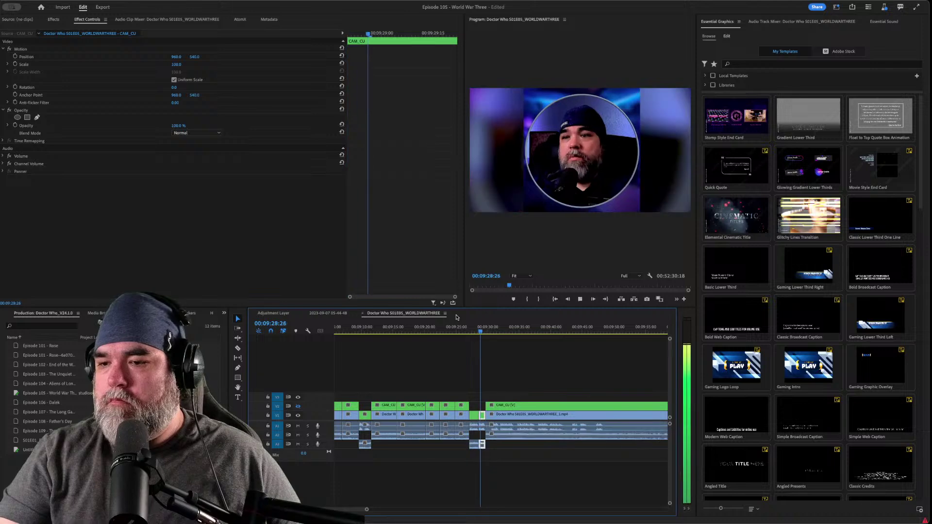
key(space)
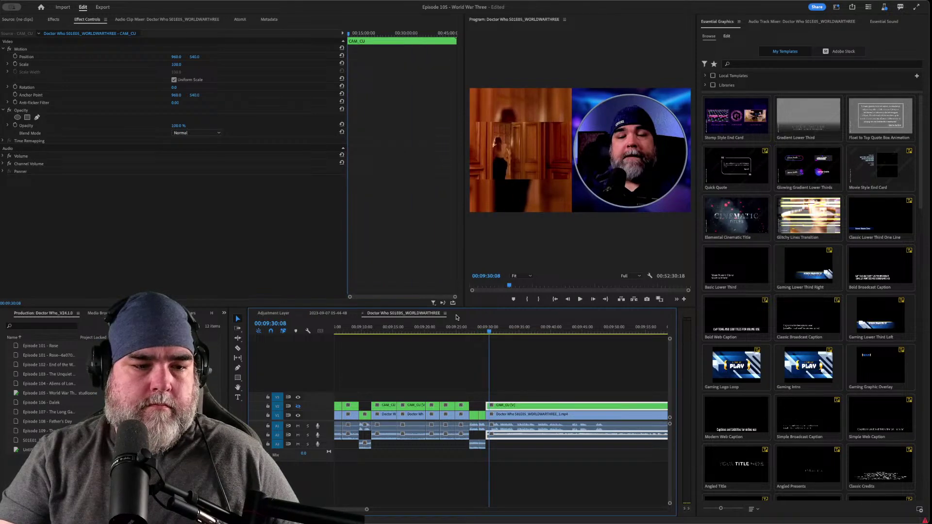
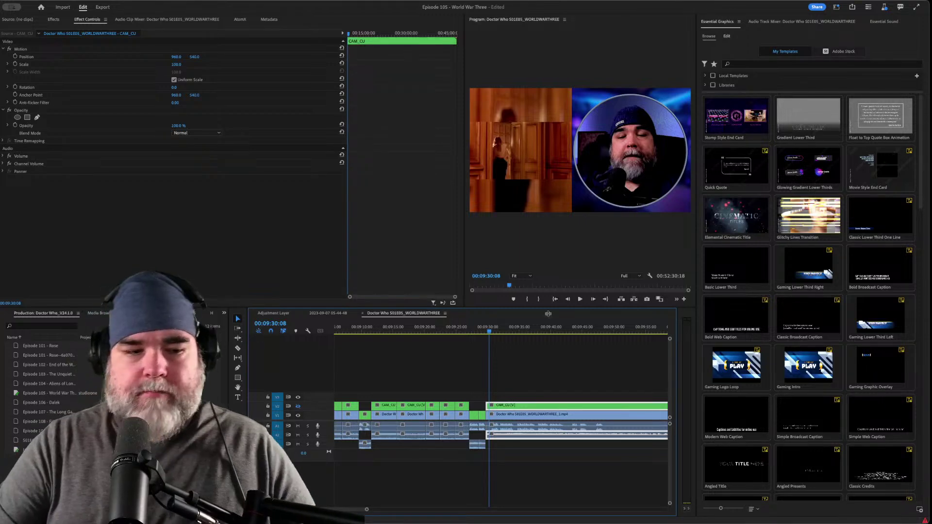
key(shift+Left)
key(shift+Left)
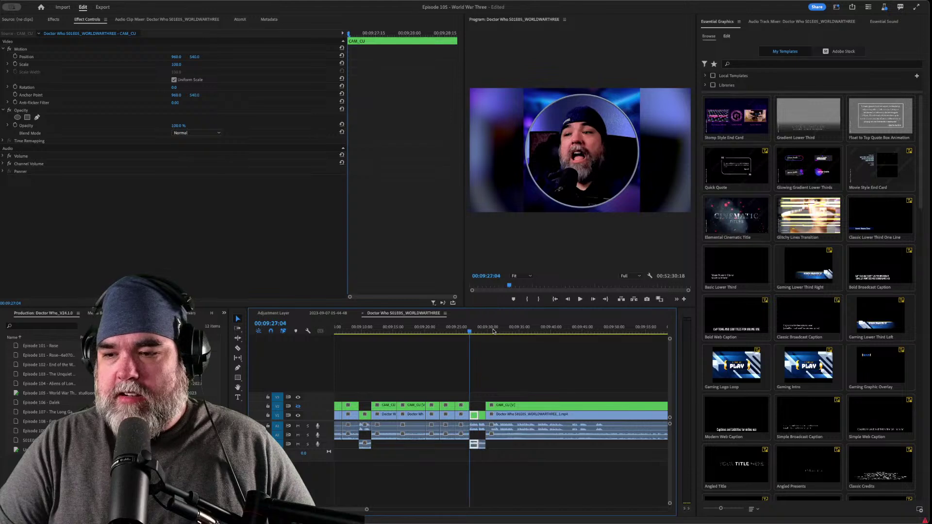
key(space)
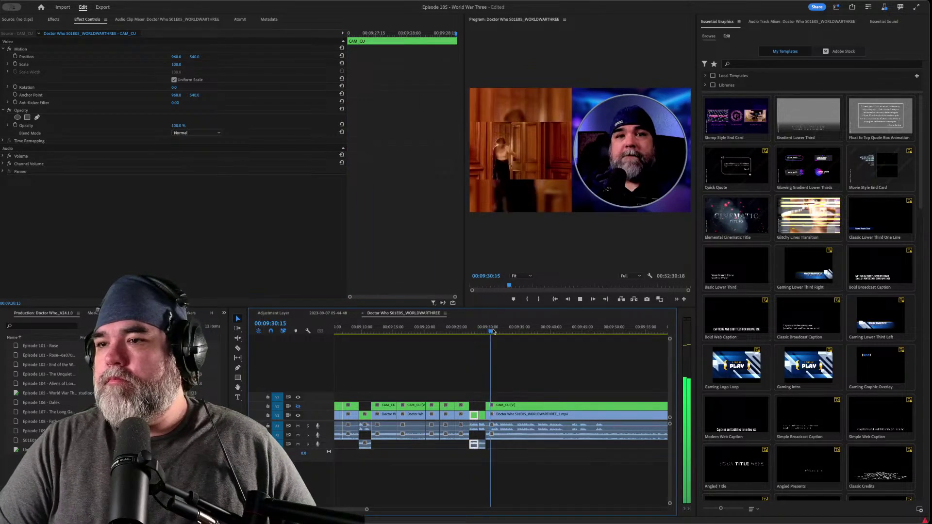
- Ripple-trim about 28 frames from the start of the clips that follow 00:09:29:22 and play them back
key(Up)
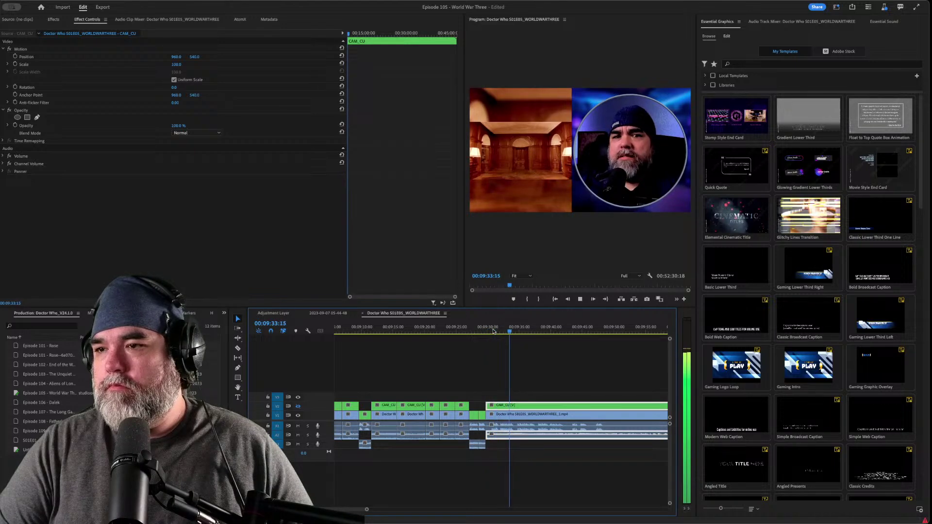
click(494, 331)
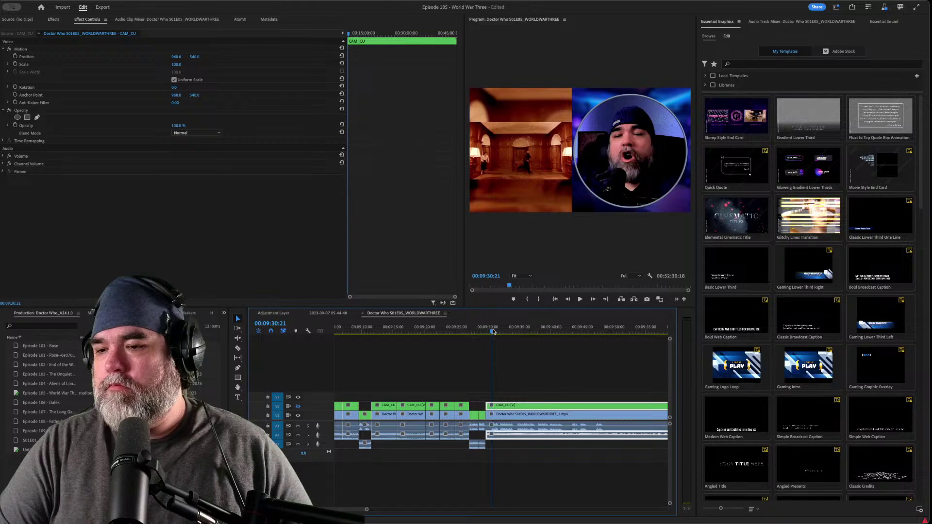
key(j)
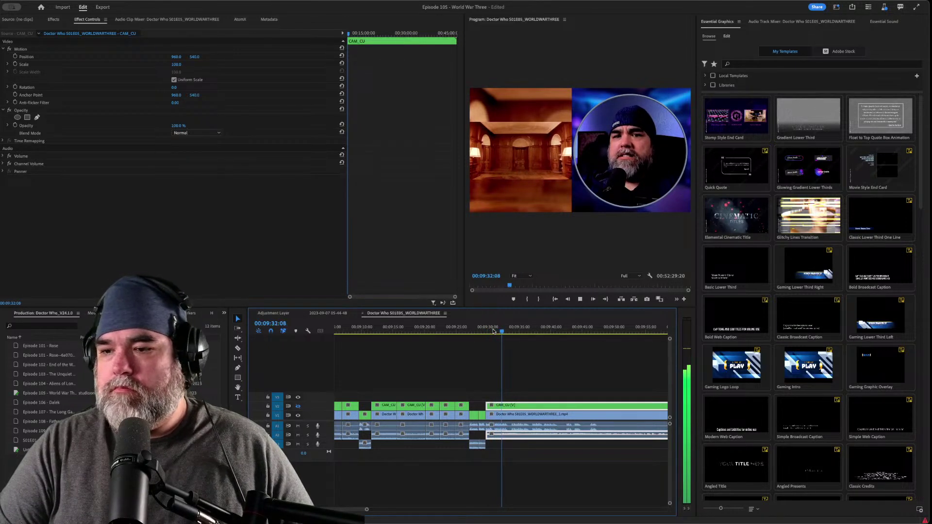
- Split the clips at about 00:09:33:04, ripple-trim 18 frames after the cut and play back across it
key(super+k)
key(q)
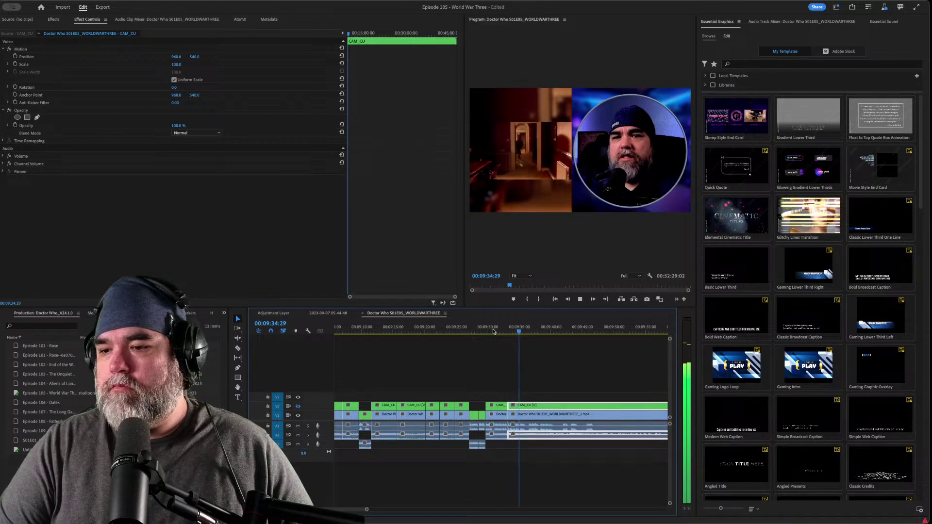
click(493, 331)
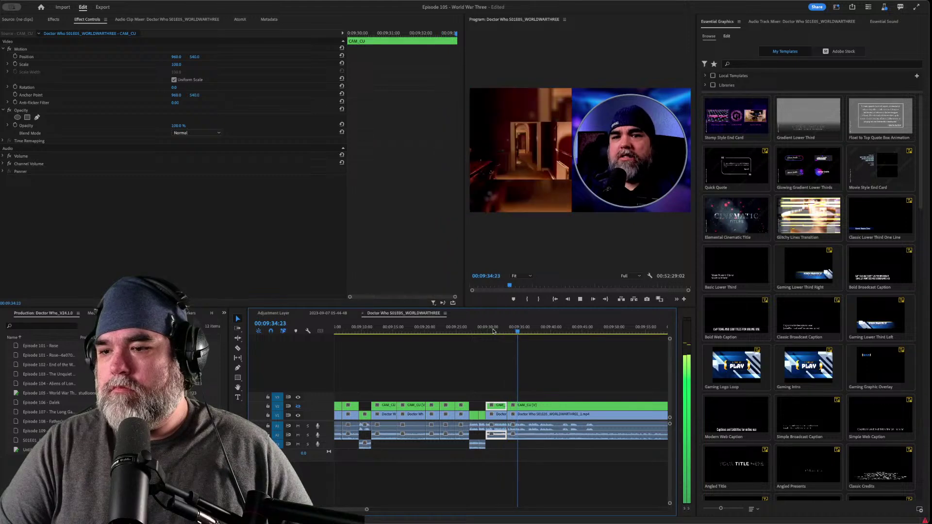
- Split the clips at about 00:09:35:25, then ripple-trim 20 frames after the cut and 13 frames before it
key(ctrl+k)
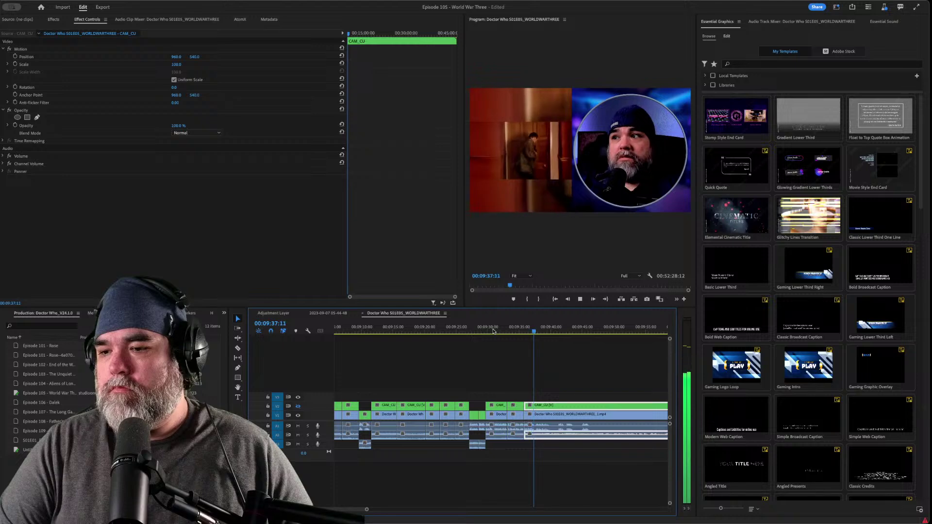
key(Up)
key(Up)
key(space)
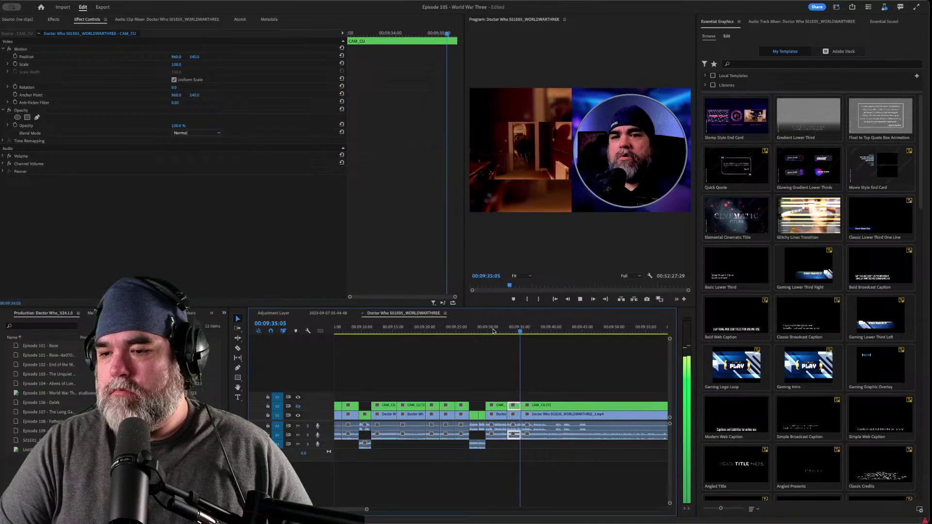
- Split the clips at about 00:09:36:27, ripple-trim 9 frames after the cut and play back the preceding pieces
key(ctrl+k)
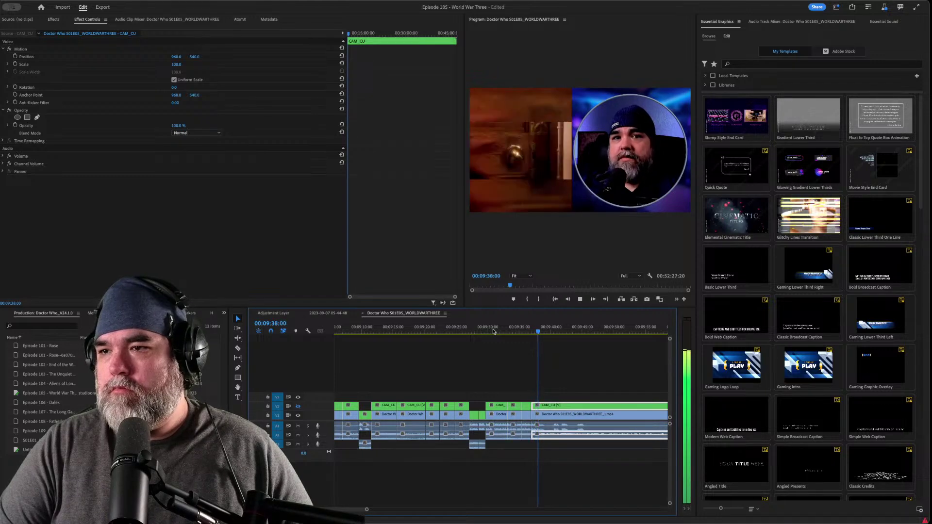
click(494, 331)
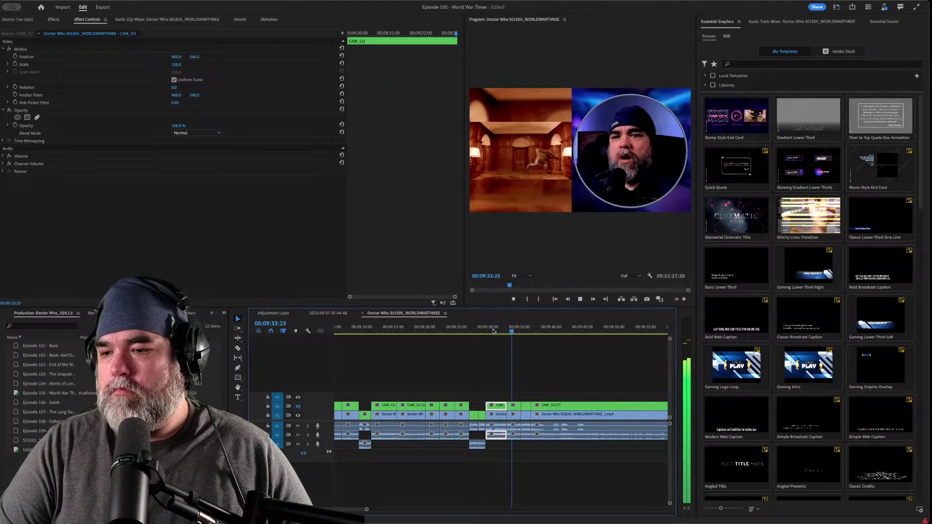
- Change the two pieces between 00:09:33:04 and about 00:09:36:27 to full-screen camera shots and play them back
key(space)
key(alt+Down)
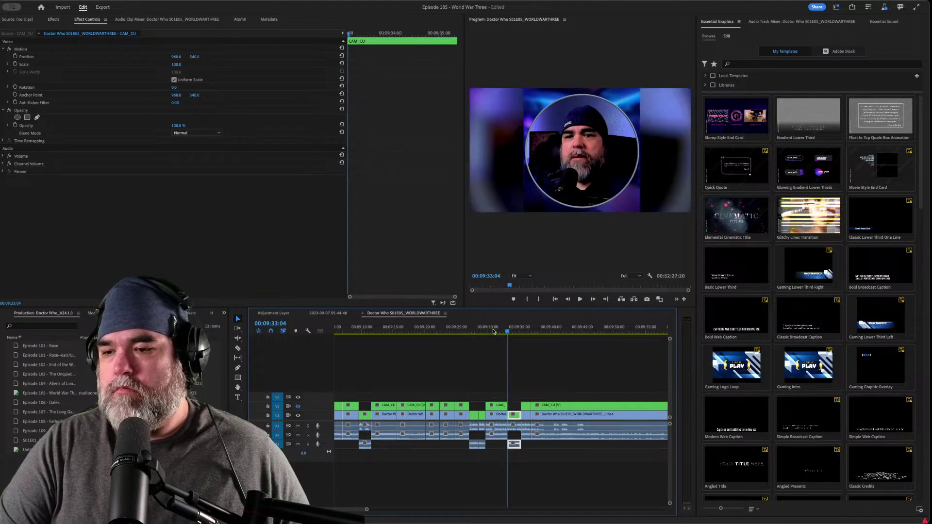
key(ctrl+z)
key(Up)
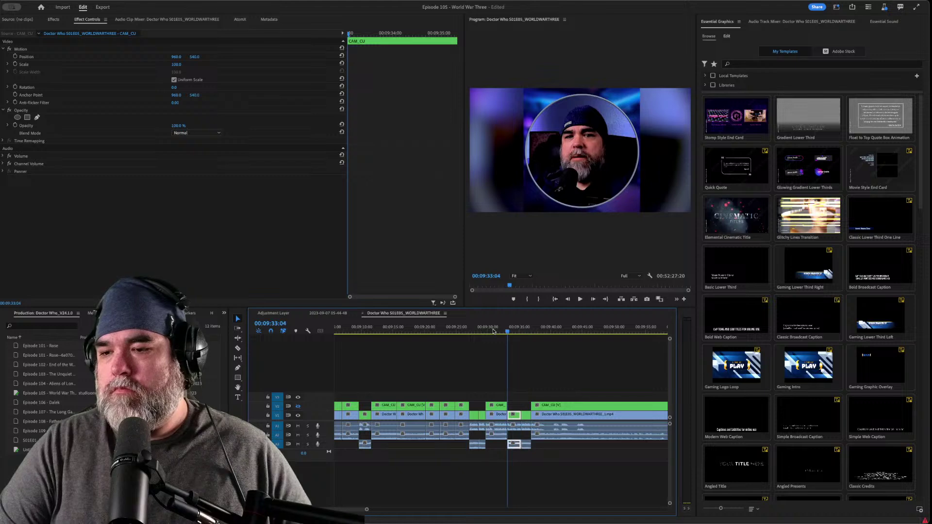
key(space)
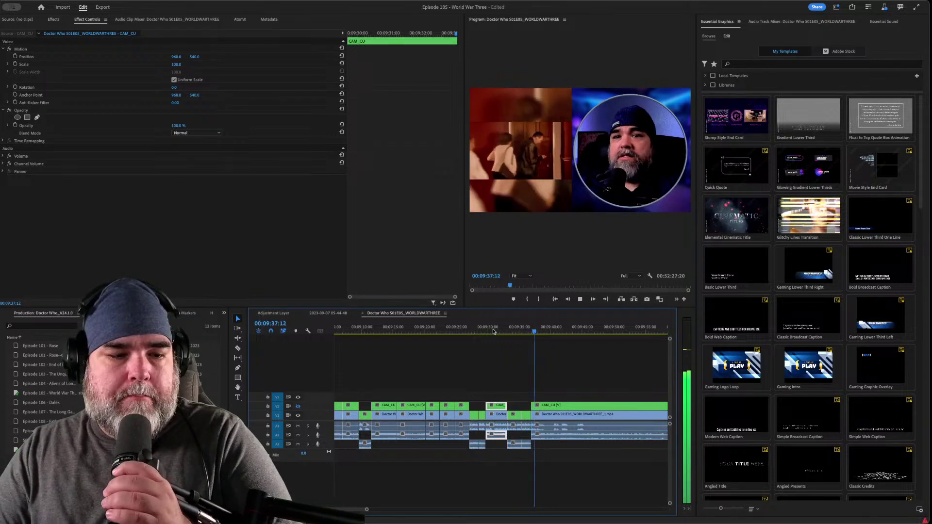
key(space)
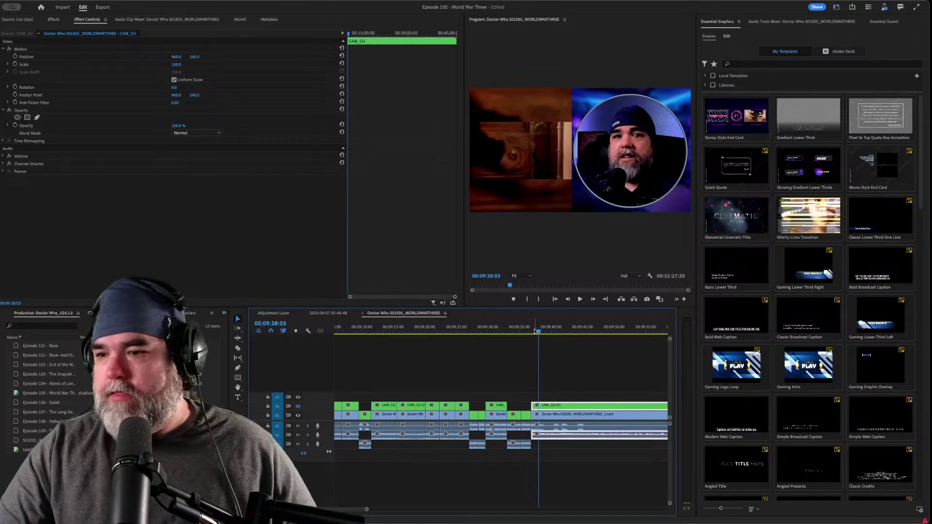
- Play through the footage after 00:09:38:03, split the clips at about 00:09:41:14 and ripple-trim 8 frames after the cut
key(space)
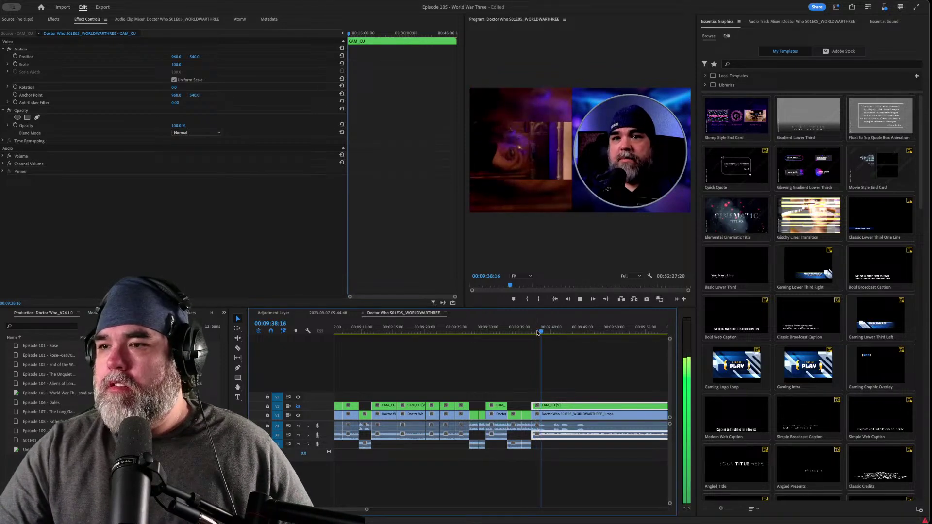
key(space)
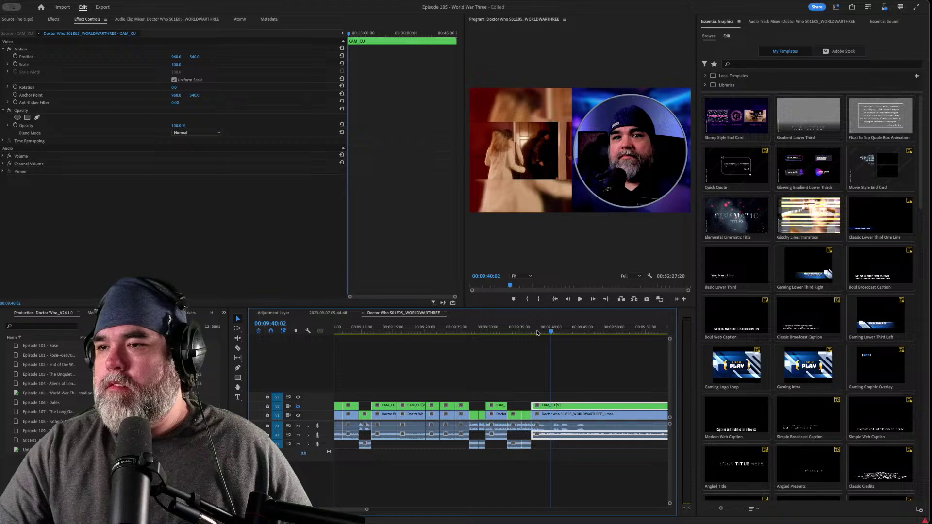
key(space)
key(space)
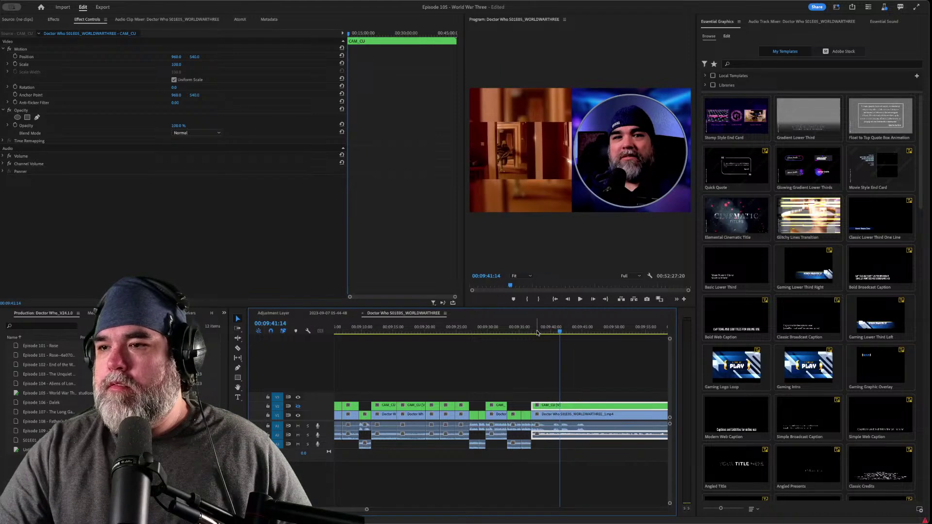
key(space)
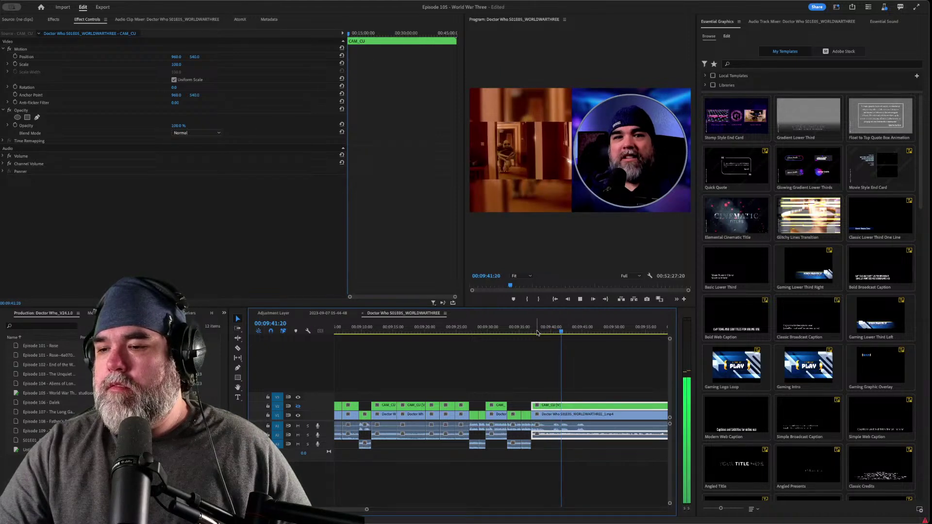
click(538, 332)
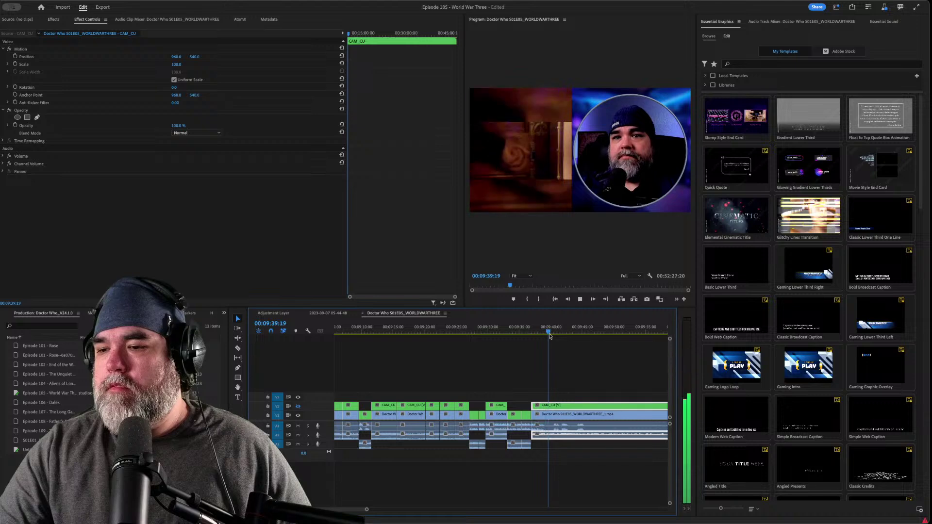
key(ctrl+k)
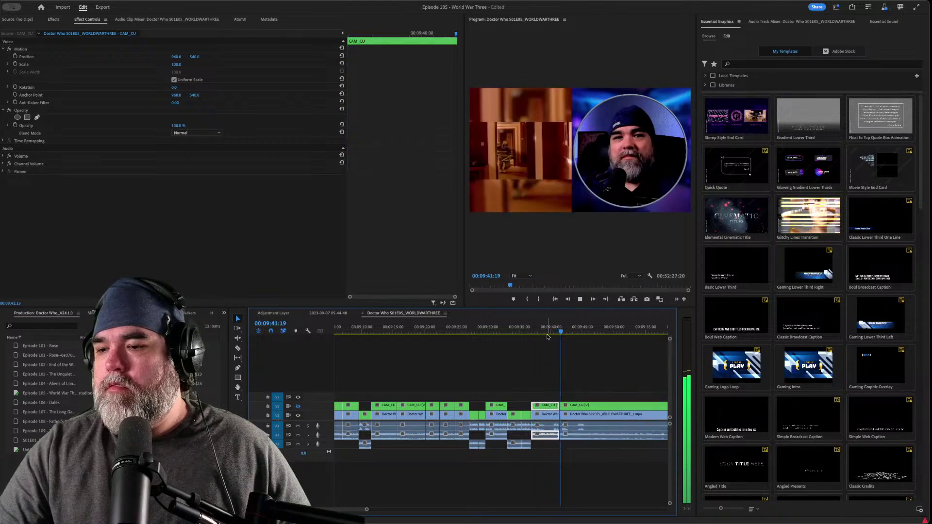
key(space)
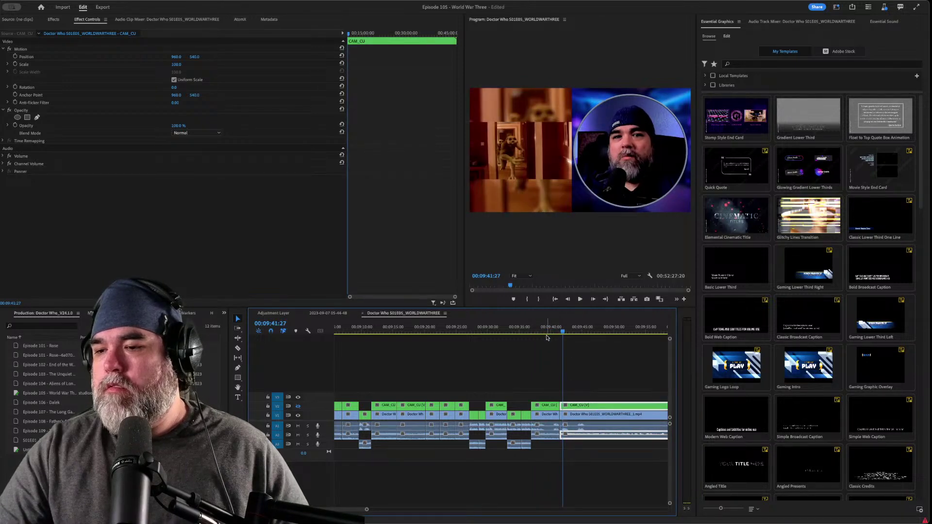
key(space)
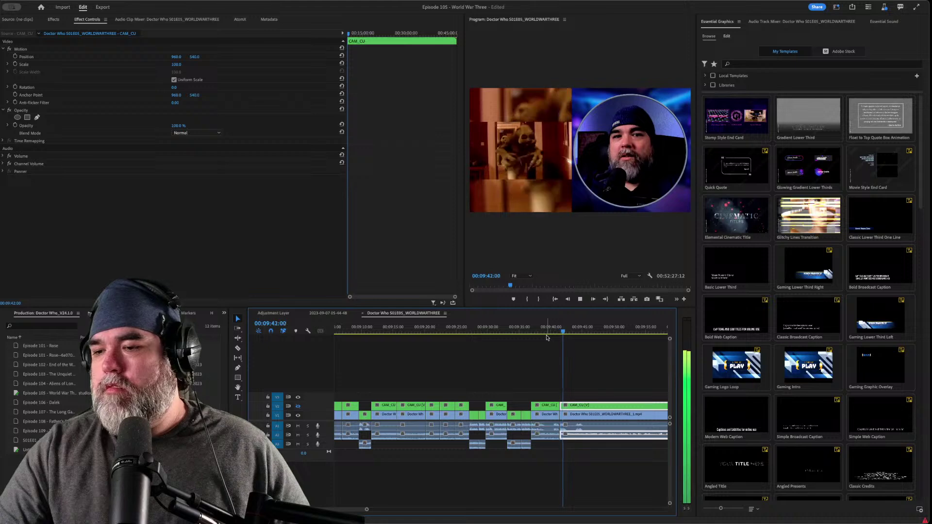
- Split the clips at 00:09:42:18, make the short piece before the cut a full-screen camera shot and ripple-trim 1 second 13 frames after it
key(ctrl+k)
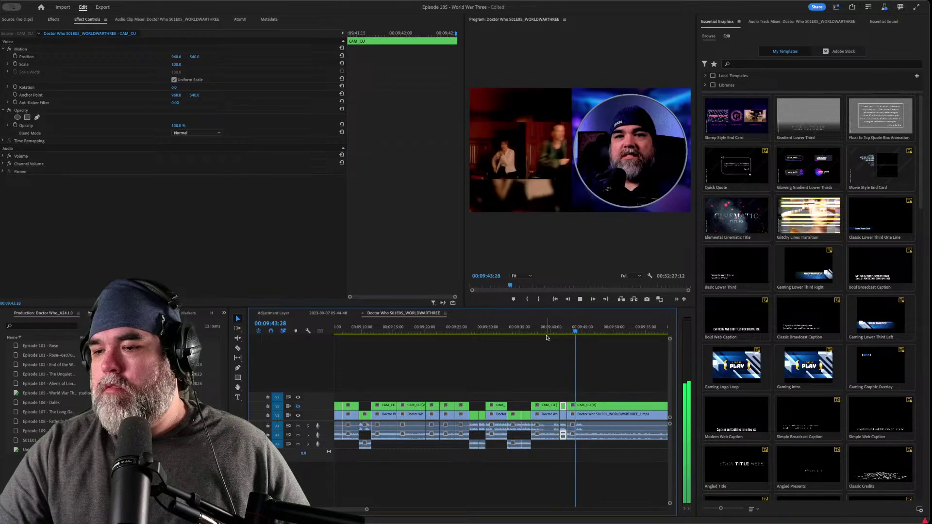
key(q)
key(space)
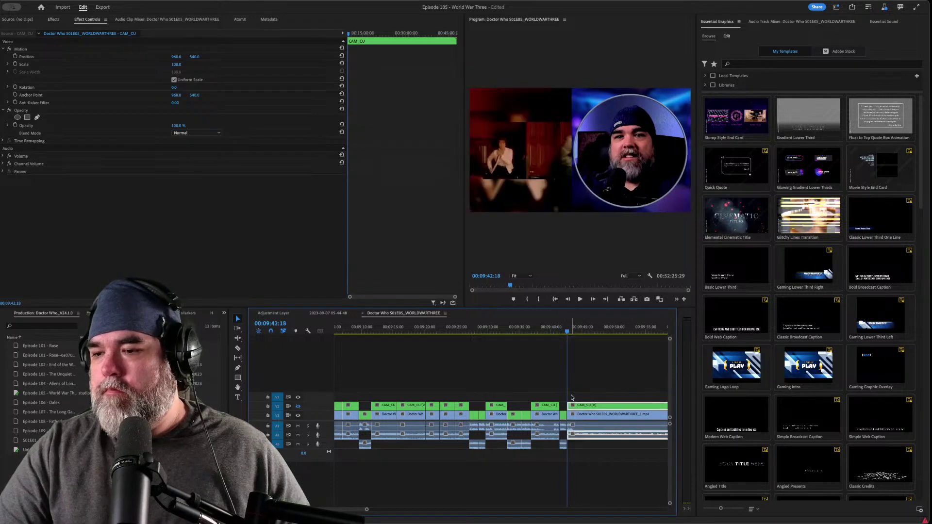
- Ripple-trim the footage from 00:09:42:18 up to 00:09:43:27 and play on to 00:09:50:29
key(space)
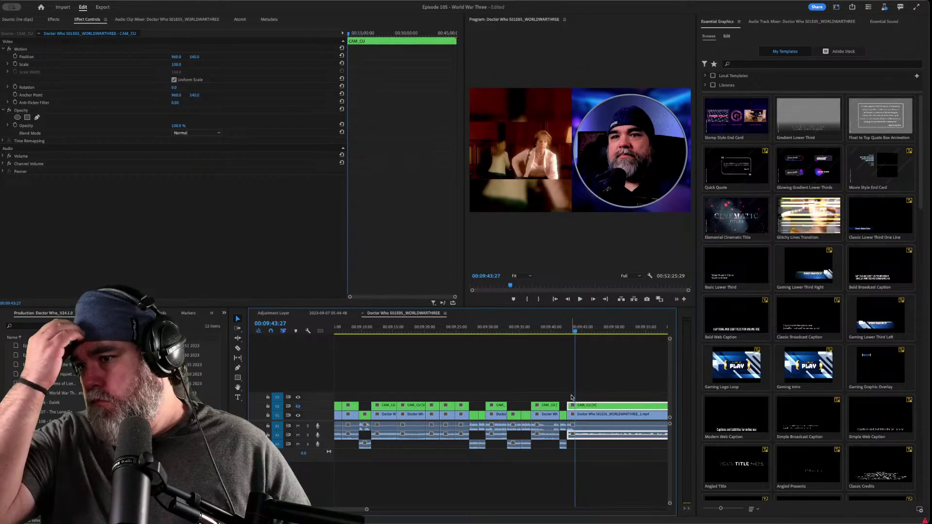
key(q)
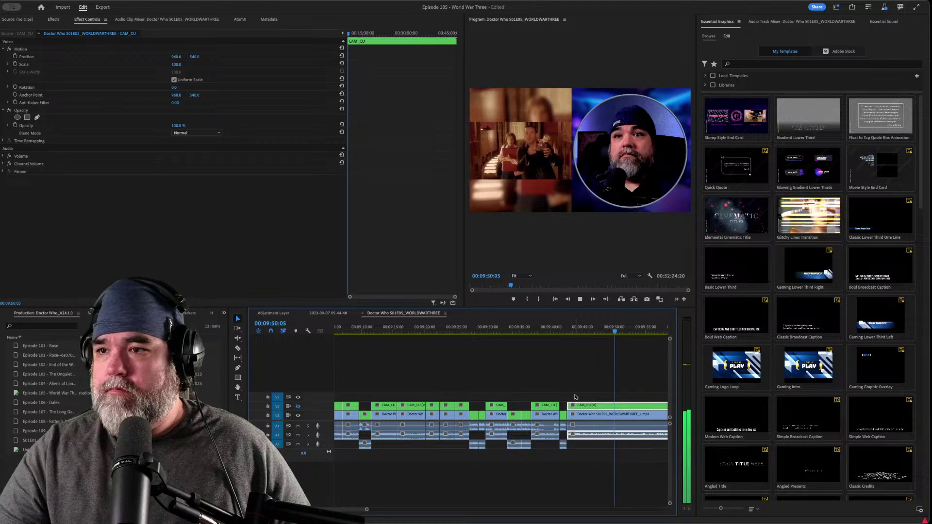
key(space)
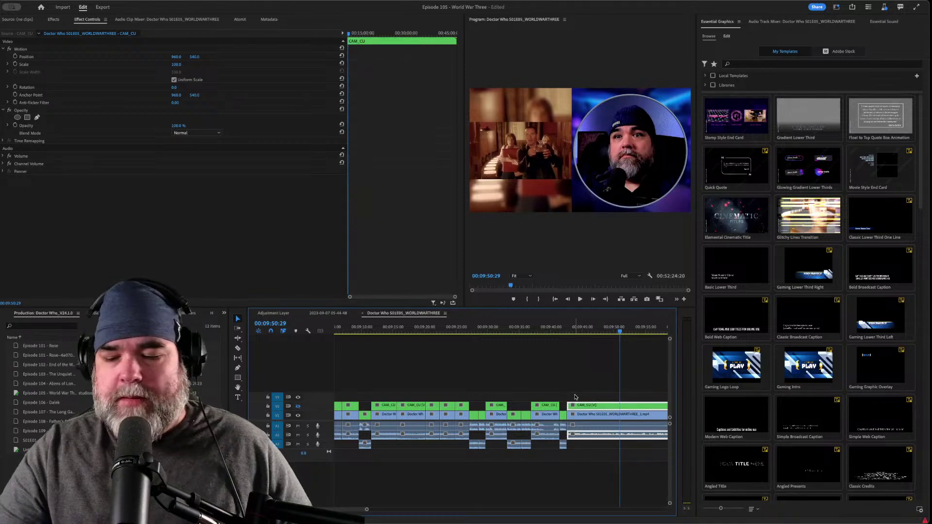
- Split the clips at 00:09:50:29 and ripple-trim the footage after the cut up to 00:09:52:07
key(ctrl+k)
key(space)
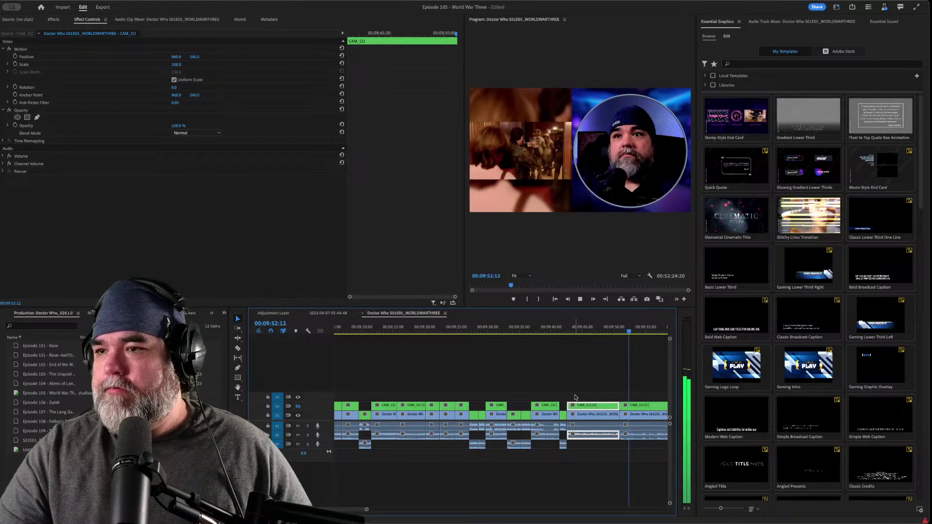
key(space)
key(j)
key(k)
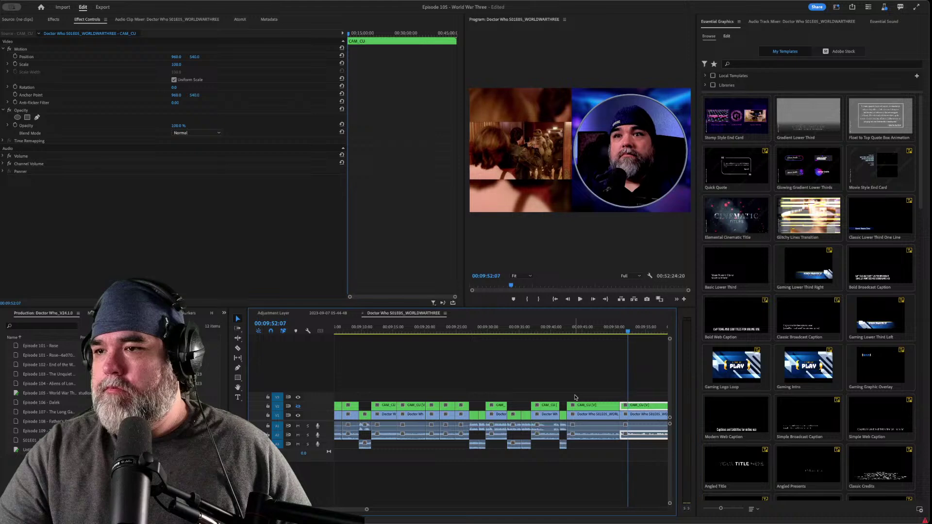
key(j)
key(j)
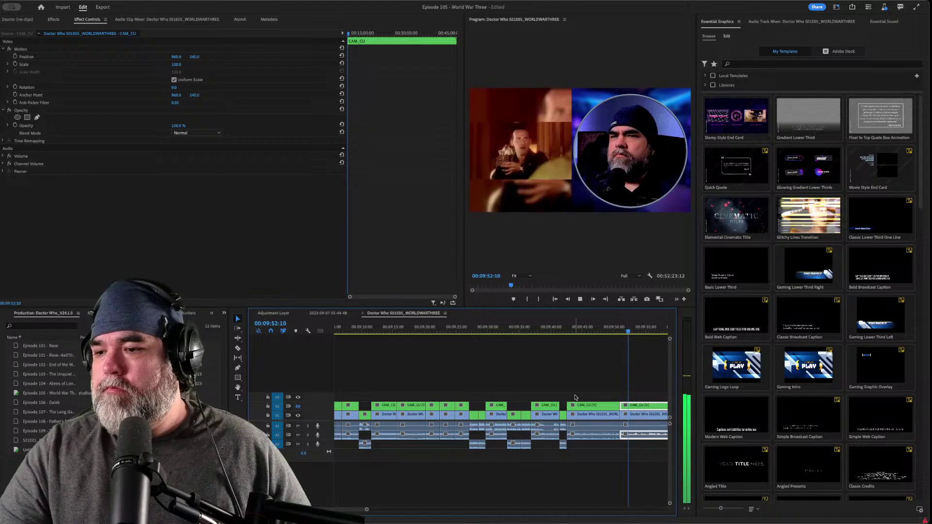
- Replay the footage around the new join and split the clips at 00:09:52:06
key(k)
key(j)
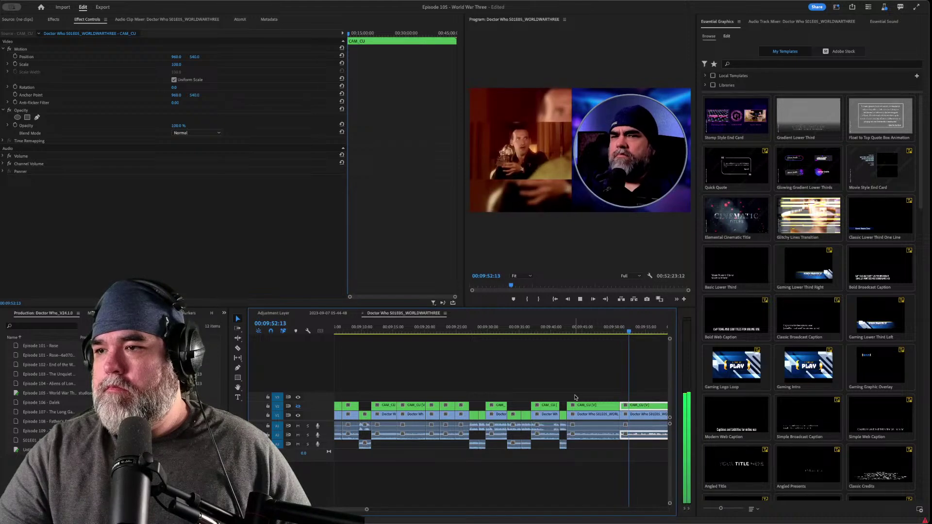
key(k)
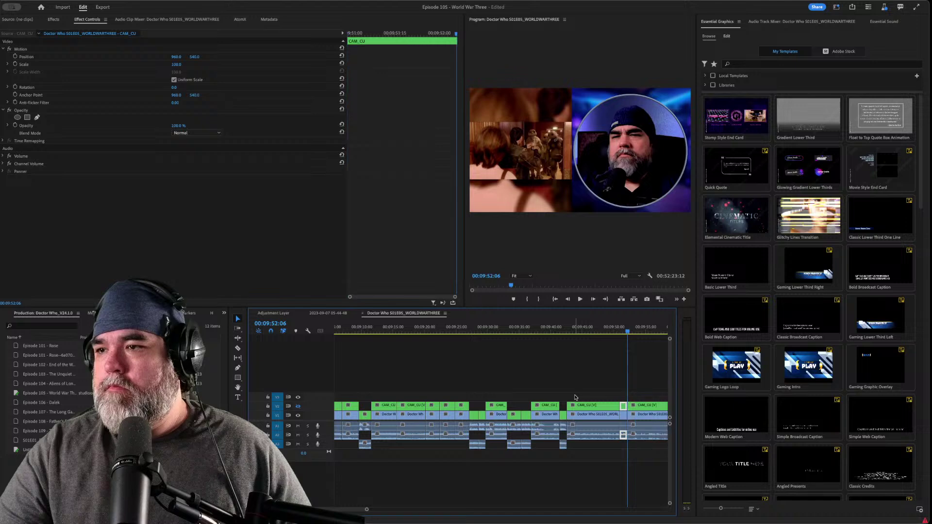
- Split the clips at 00:09:53:12, make the piece from 00:09:52:06 a full-screen camera shot and ripple-trim 28 frames after it
key(l)
key(k)
key(k)
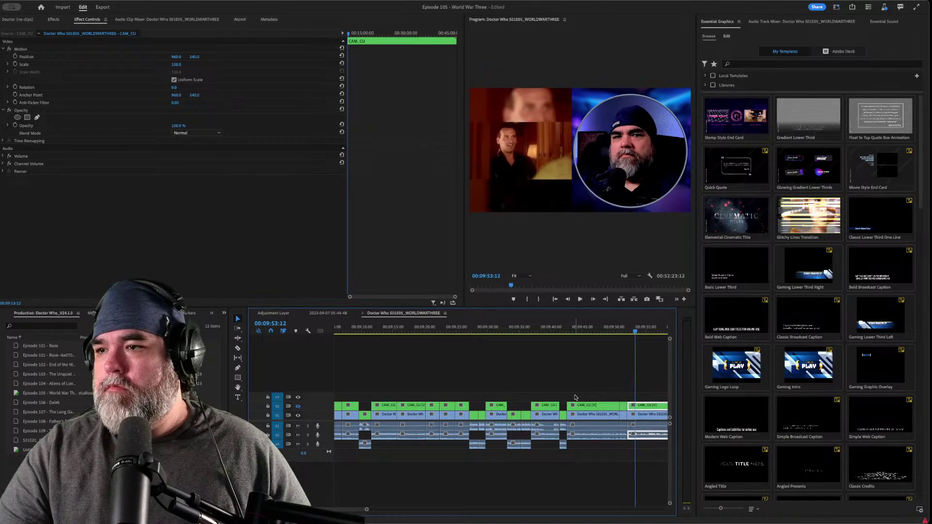
key(ctrl+k)
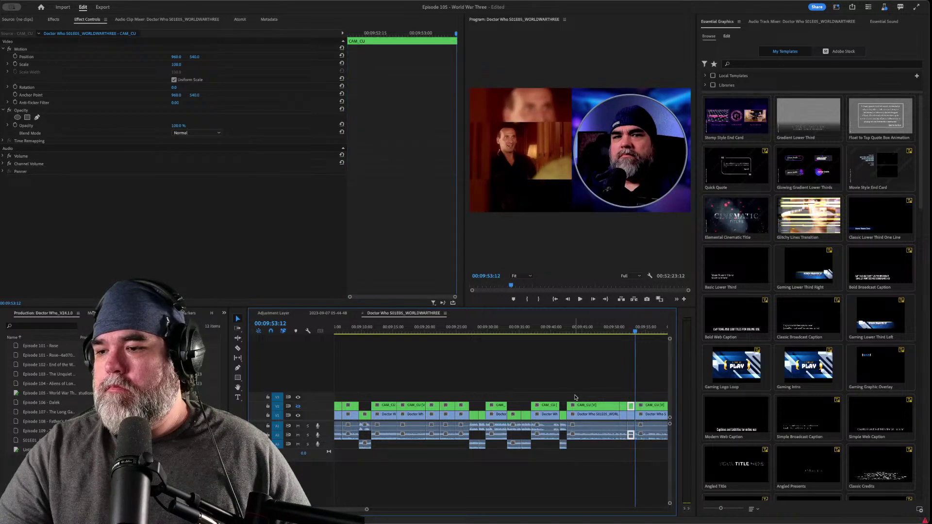
key(j)
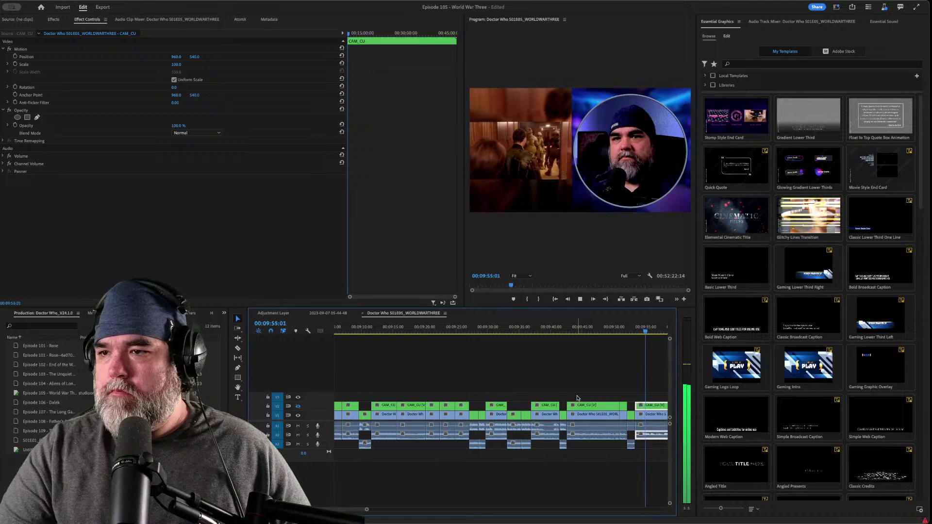
key(space)
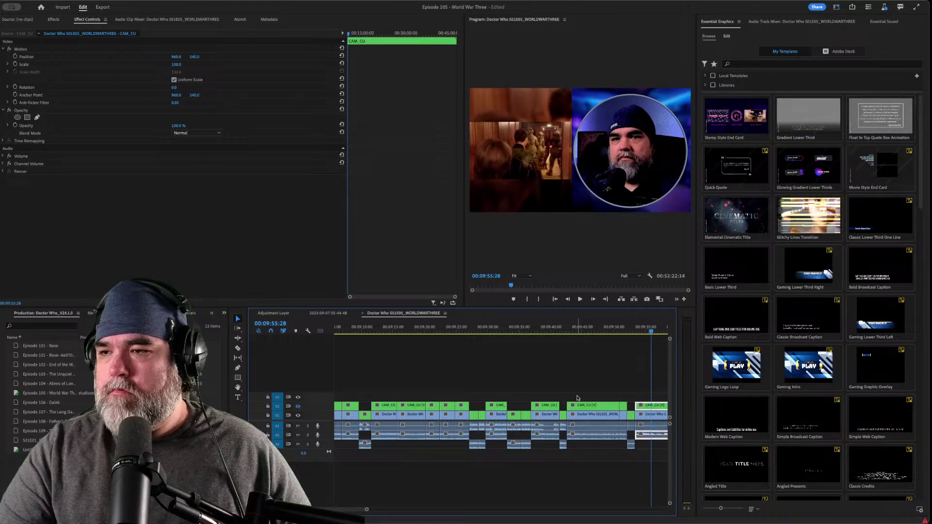
- Split the clips at 00:09:57:26 and play on to 00:10:08:14
key(space)
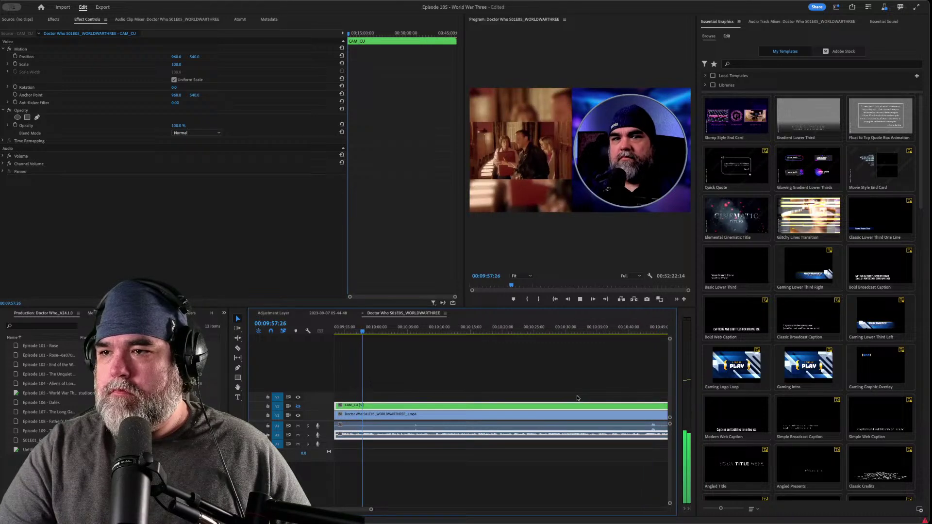
key(ctrl+k)
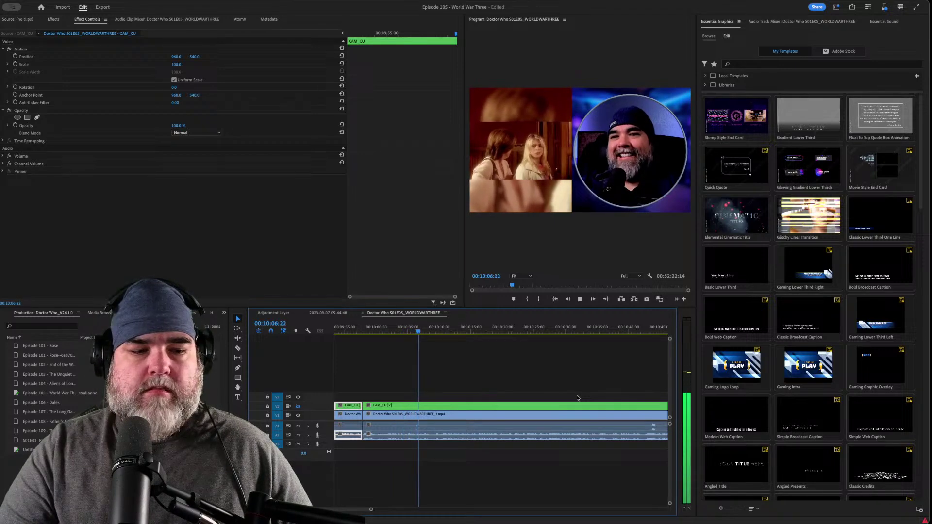
key(space)
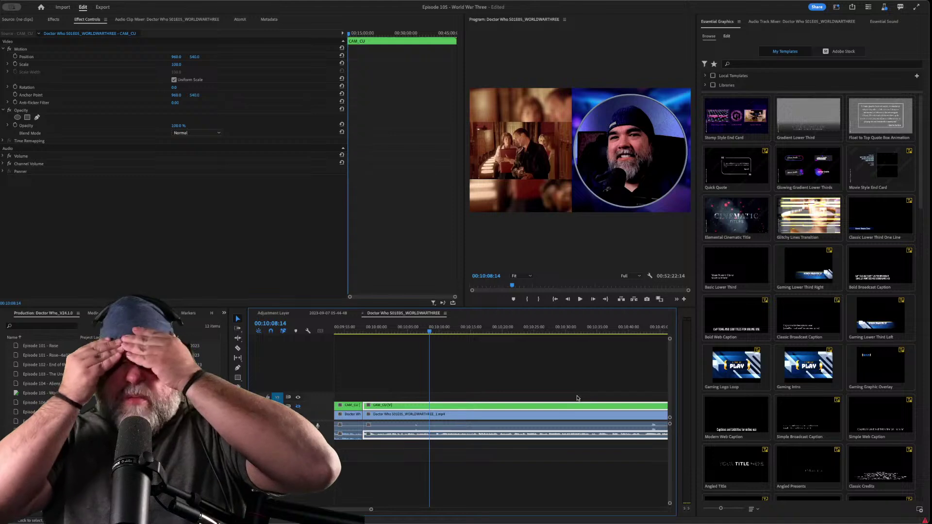
- Ripple-trim the footage from 00:09:56:22 up to the cut at 00:09:57:26 and replay the new join from 00:09:53:12
key(Up)
key(space)
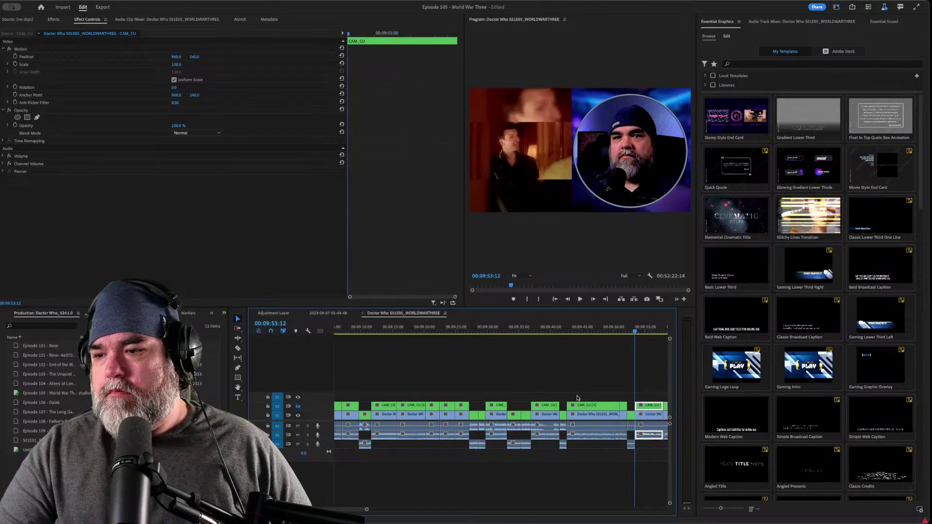
key(space)
key(Up)
key(space)
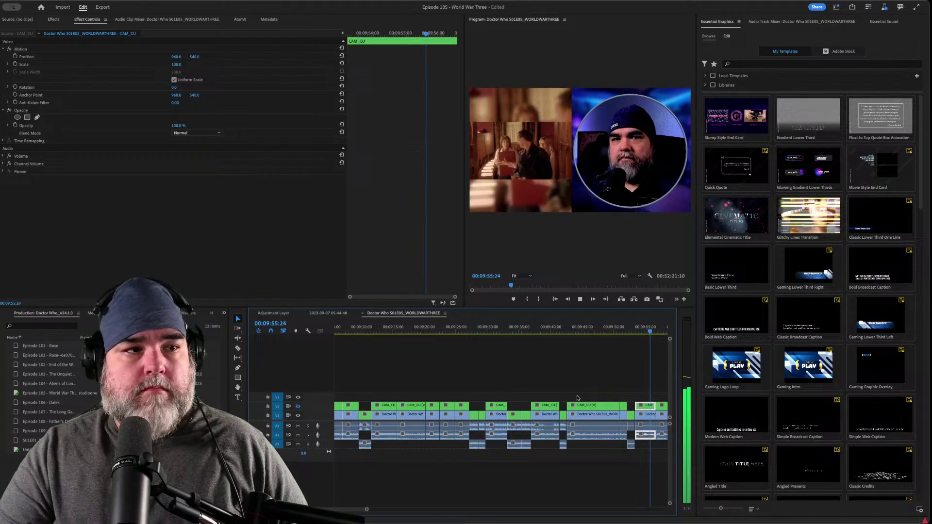
key(space)
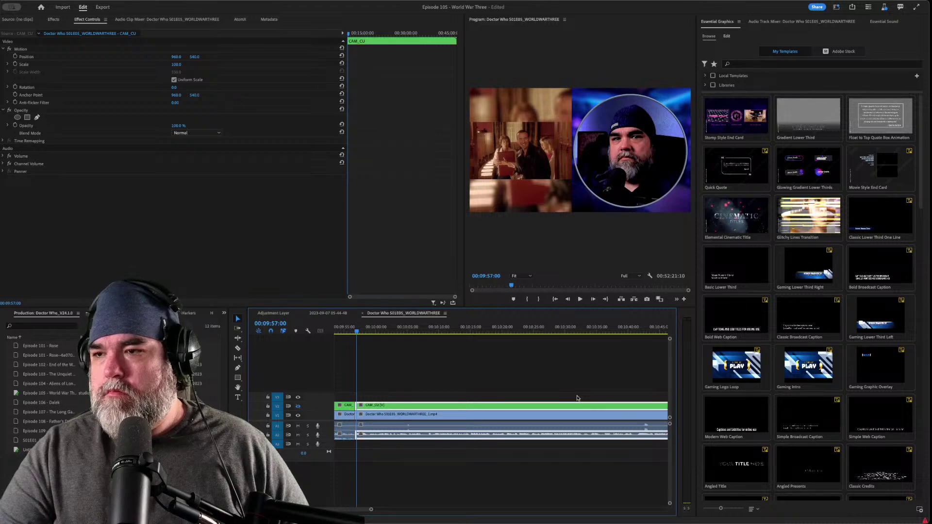
key(space)
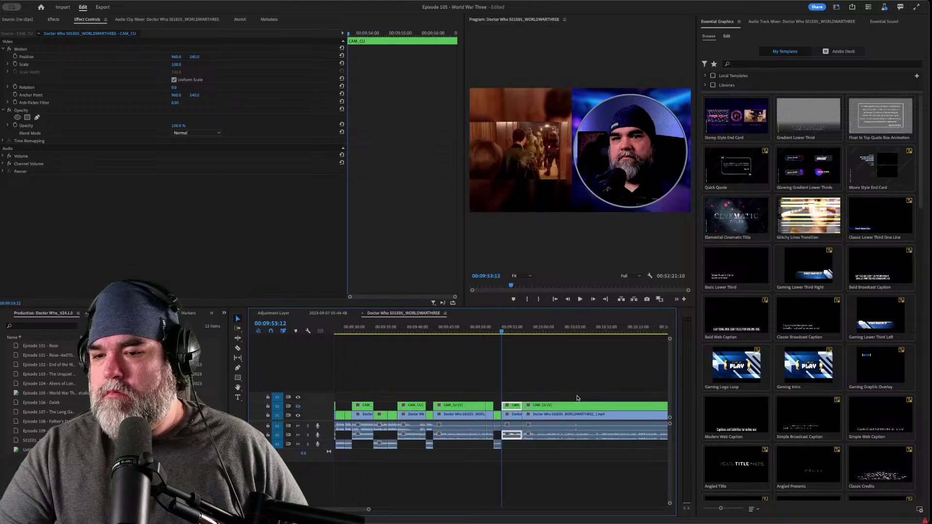
key(space)
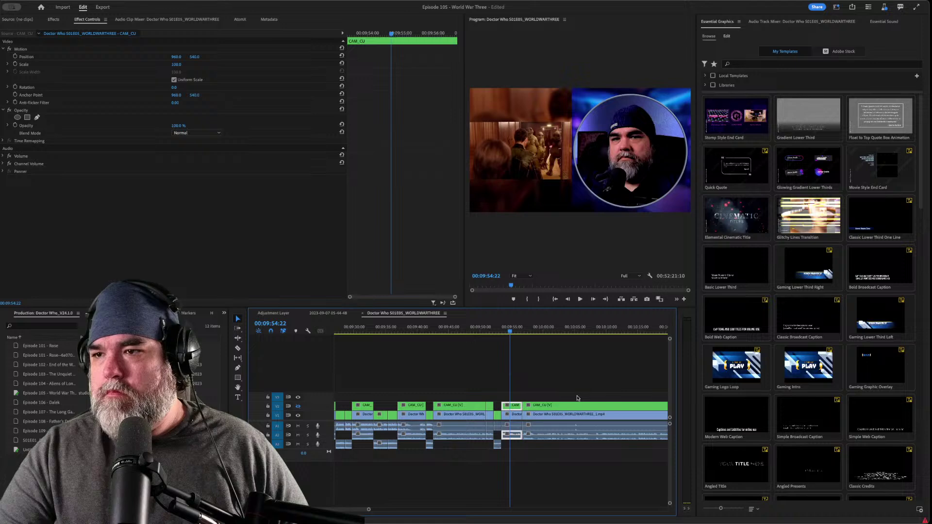
key(space)
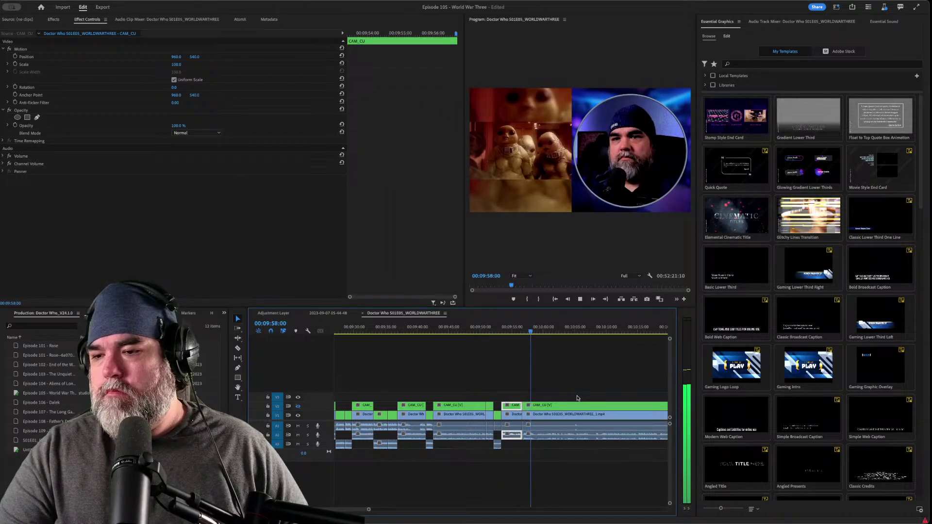
- Split the clips shortly after 00:09:58:00 with a 13-frame ripple trim, and split them again at about 00:10:01:00
key(ctrl+k)
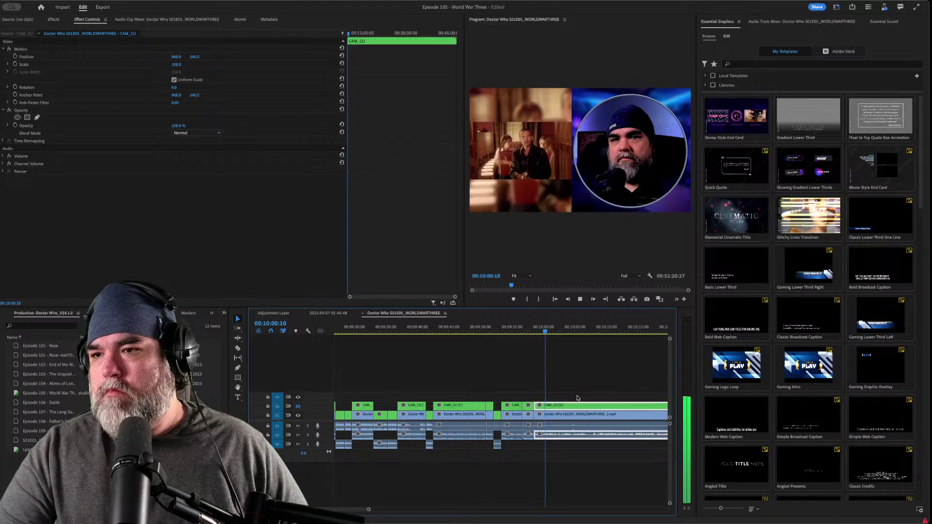
key(ctrl+k)
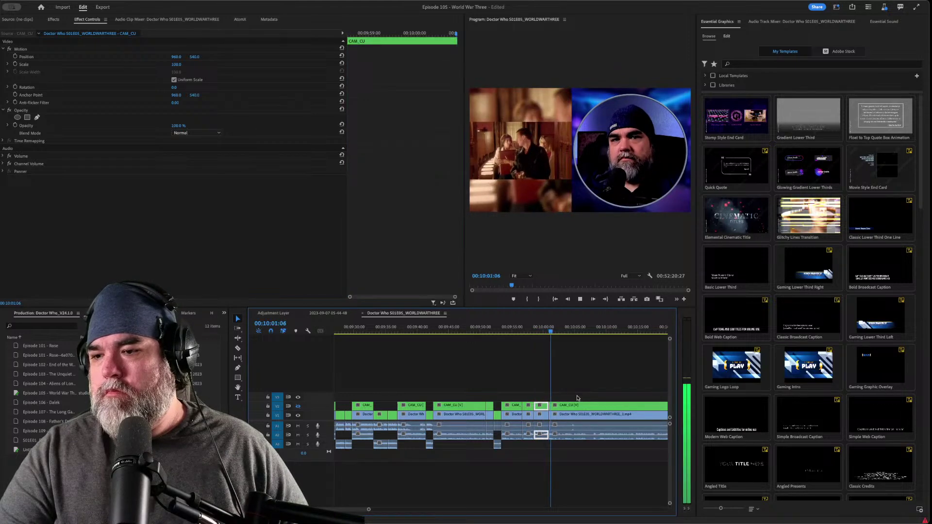
key(space)
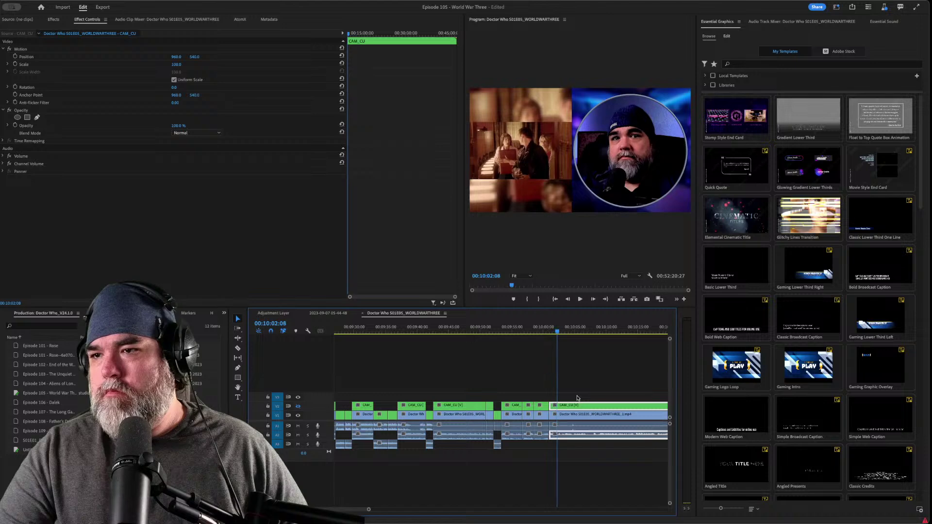
- Ripple-trim 44 frames and another 30 frames of footage after the cut at 00:10:00:28
key(Up)
key(space)
key(space)
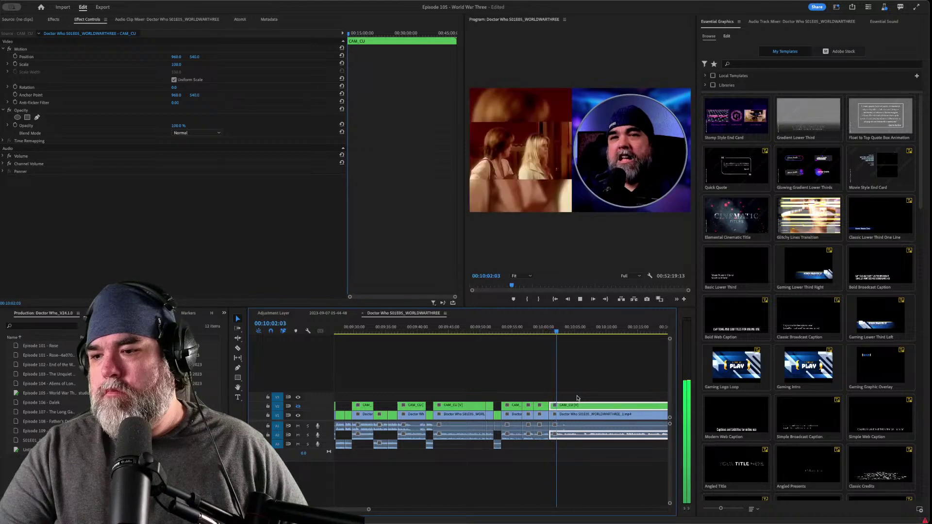
key(Up)
key(space)
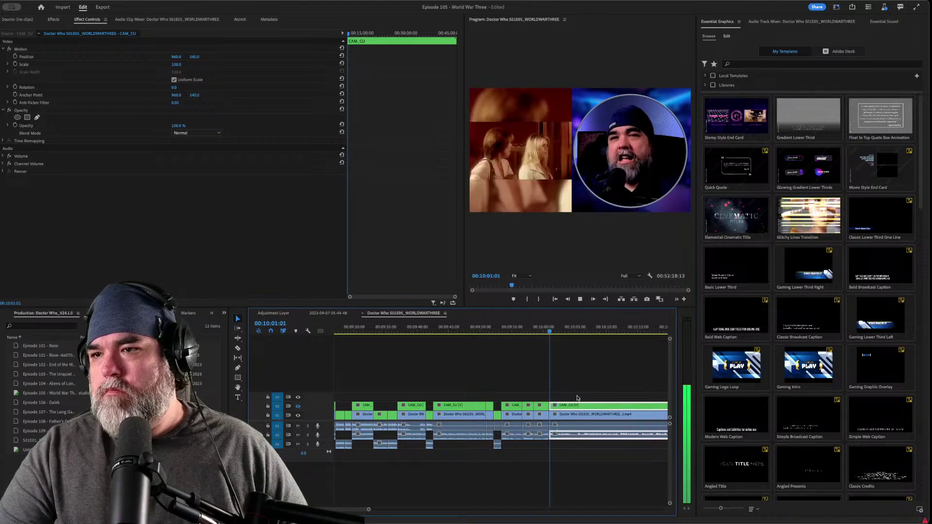
key(Up)
key(Up)
key(space)
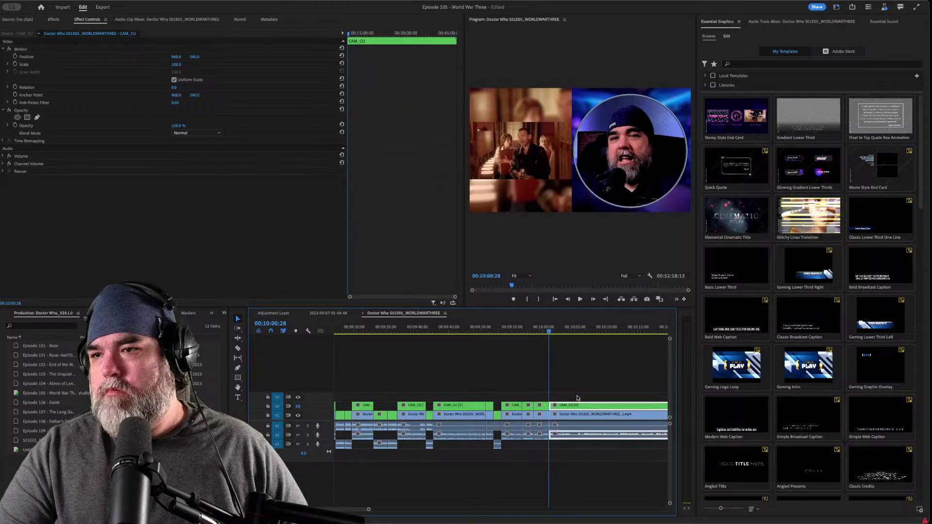
- Try to ripple-trim the footage from 00:09:59:29 up to the cut at 00:10:00:28
key(Up)
key(Up)
key(space)
key(space)
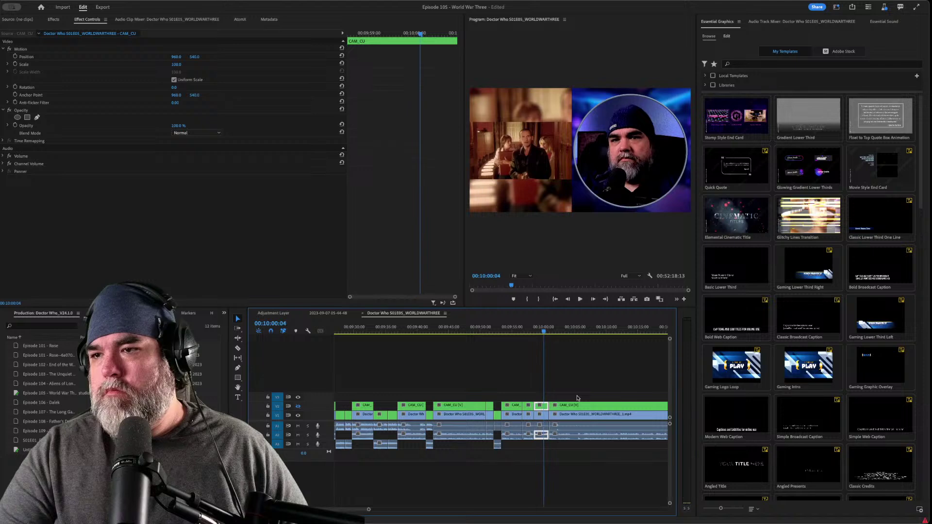
key(Left)
key(Left)
key(Left)
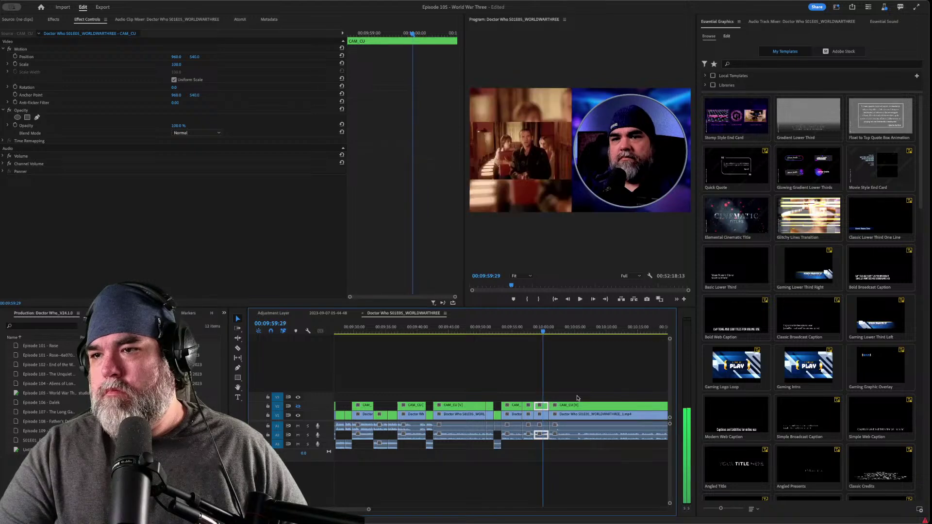
key(Left)
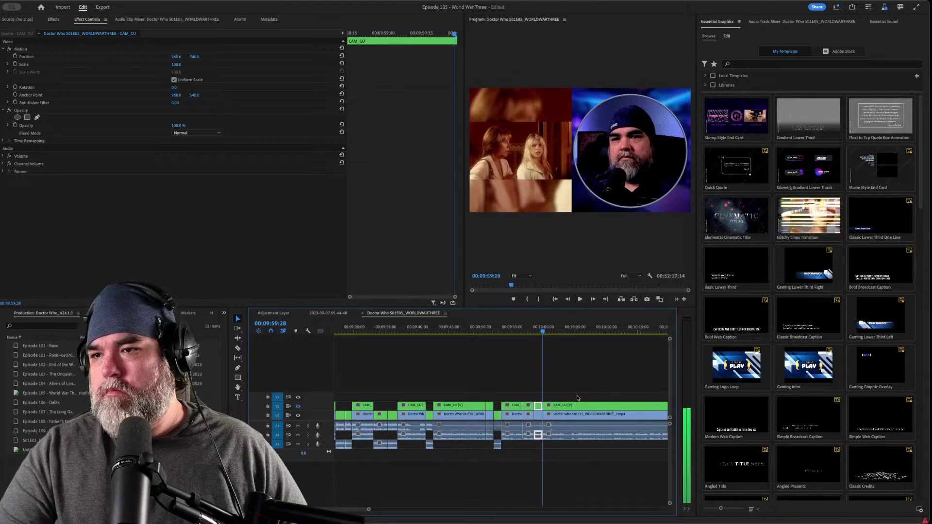
key(Right)
key(Right)
key(Right)
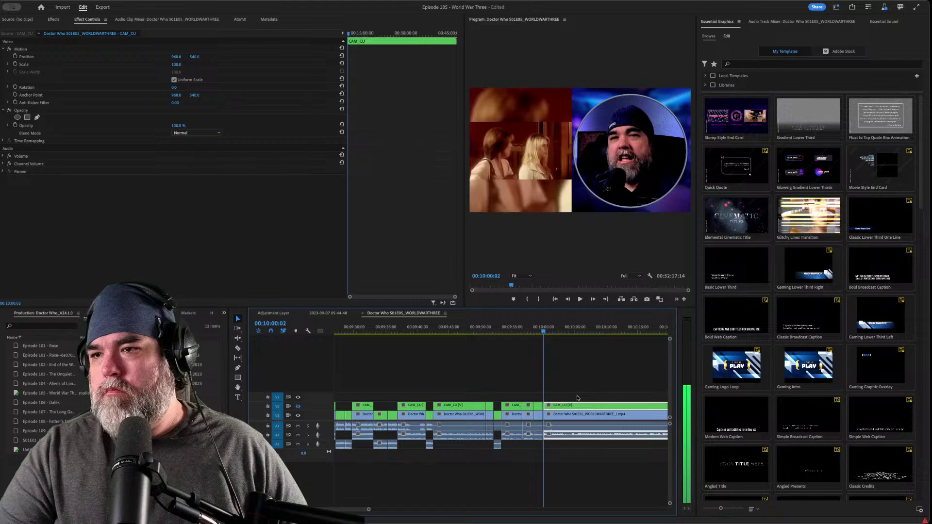
- Try to ripple-trim three more frames after the cut at 00:09:59:29 and replay the join
key(Up)
key(Up)
key(Up)
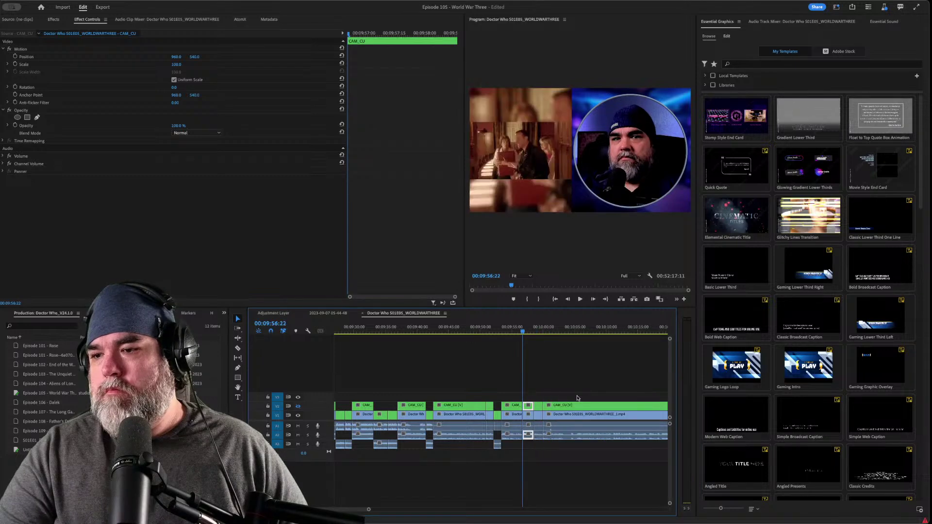
key(space)
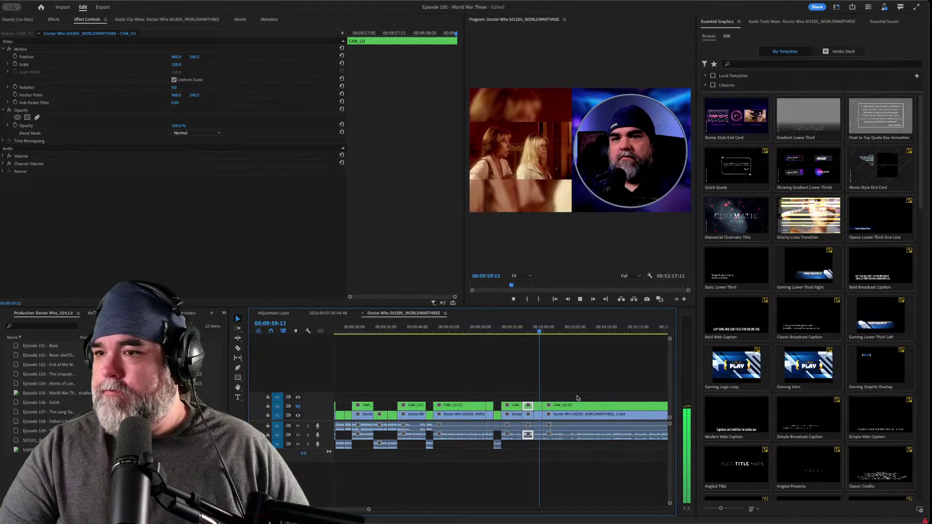
key(space)
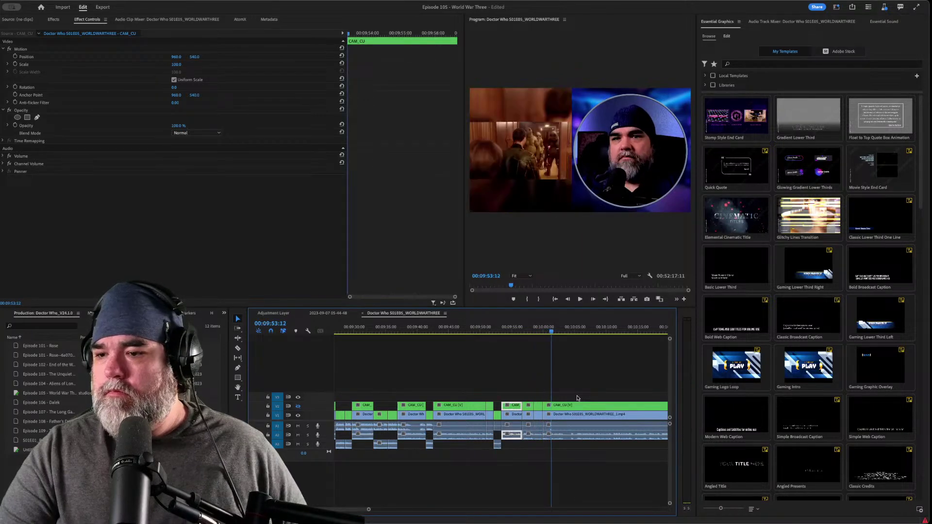
- Undo the last two ripple trims and replay the footage up to 00:10:00:28
key(j)
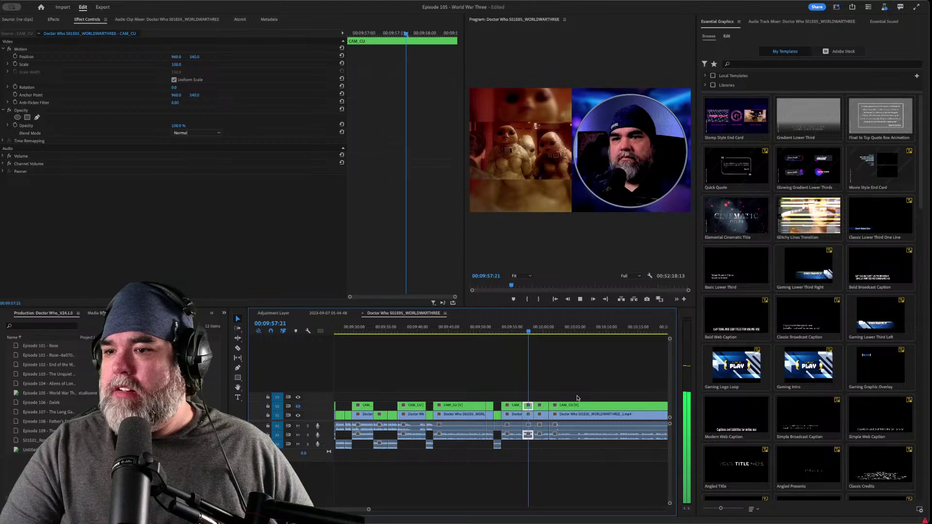
key(l)
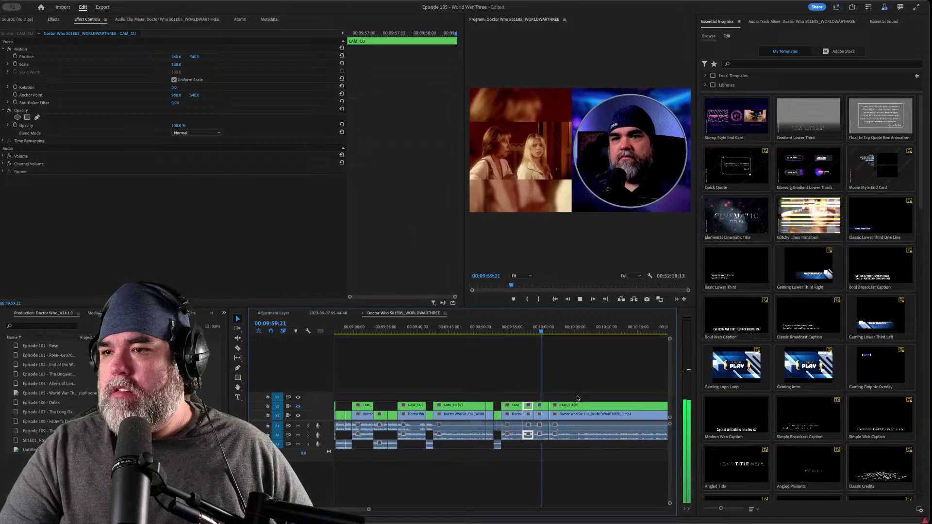
key(k)
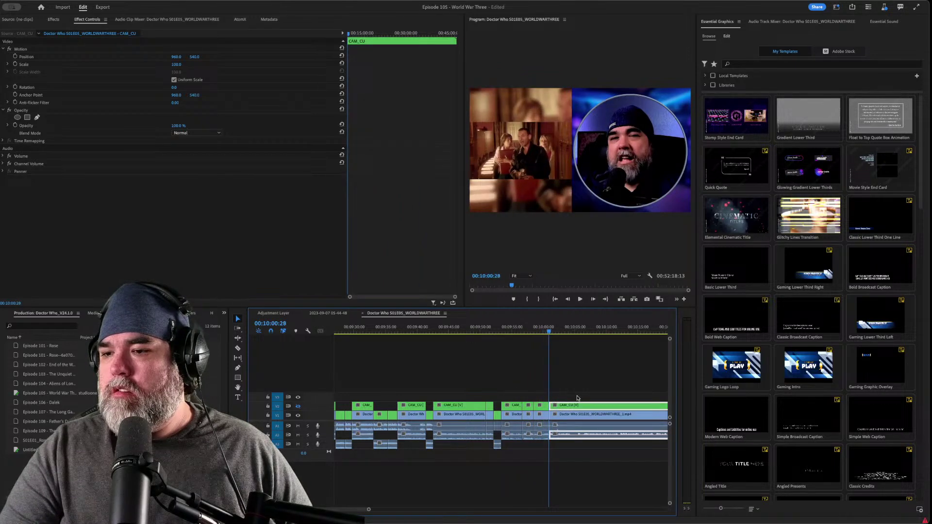
- Ripple-trim the footage from 00:09:59:13 up to the cut at 00:10:00:28
key(j)
key(l)
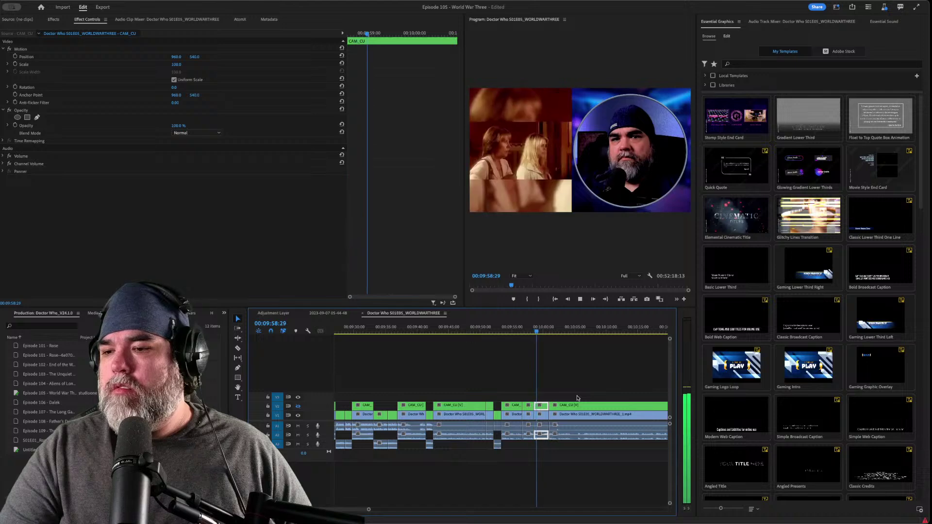
key(k)
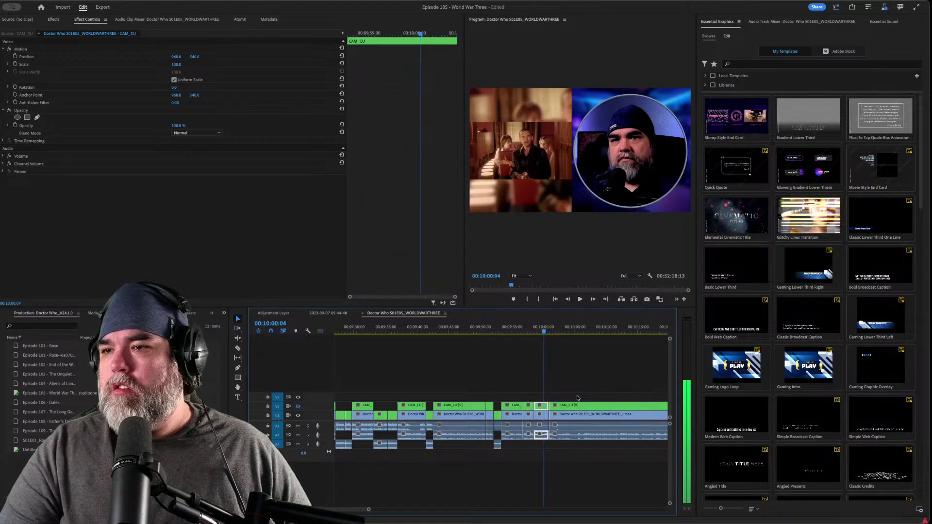
key(j)
key(k)
key(w)
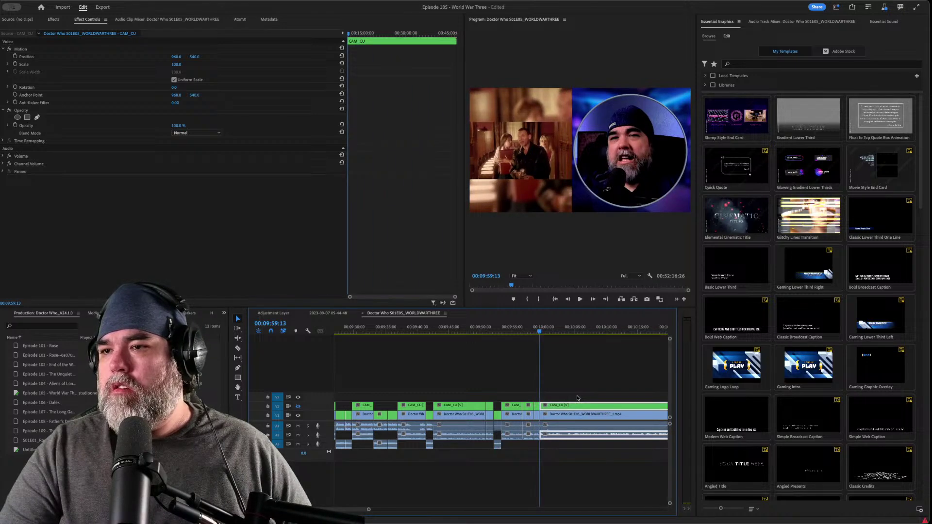
- Replay the footage around the join at 00:09:59:13 and split the clips at 00:10:02:26
key(l)
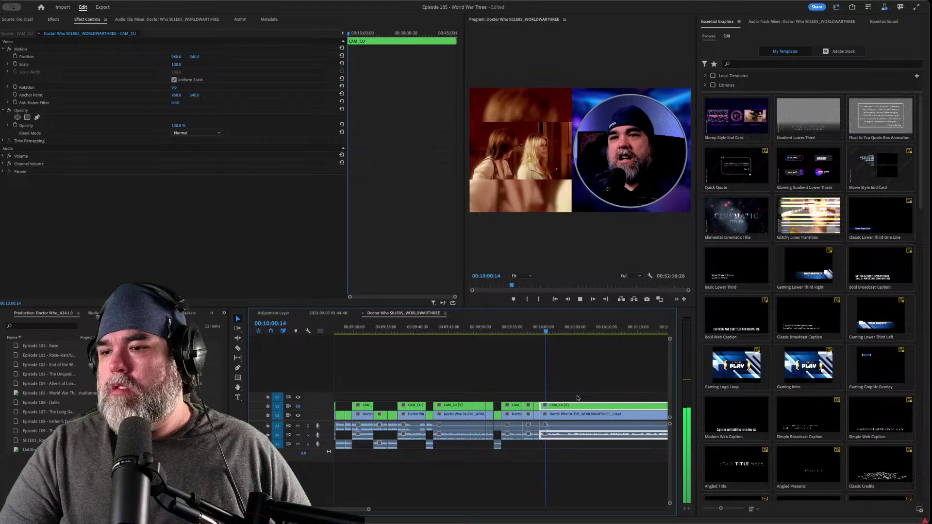
key(Up)
key(Up)
key(space)
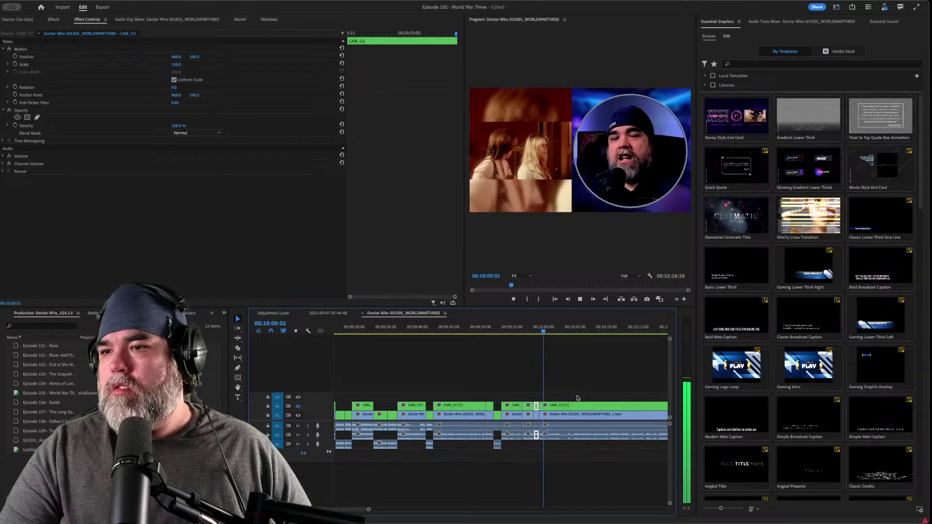
key(space)
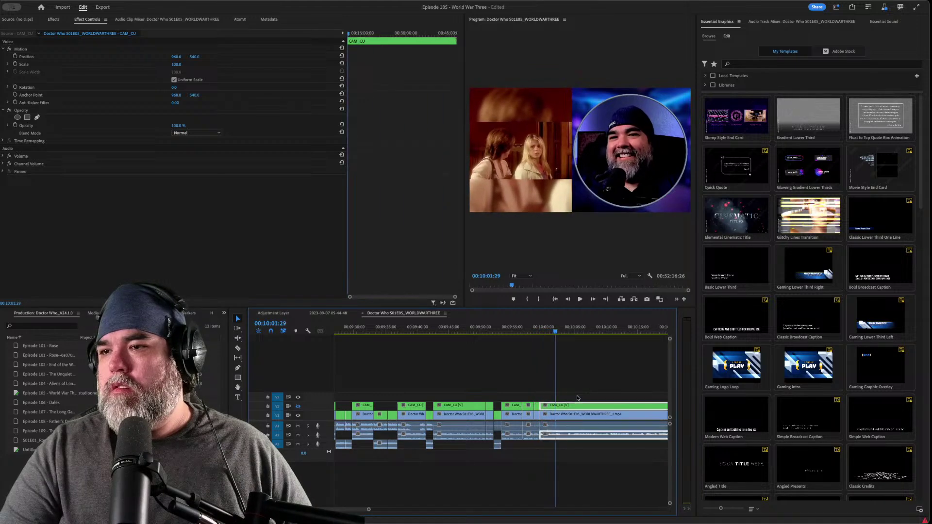
key(space)
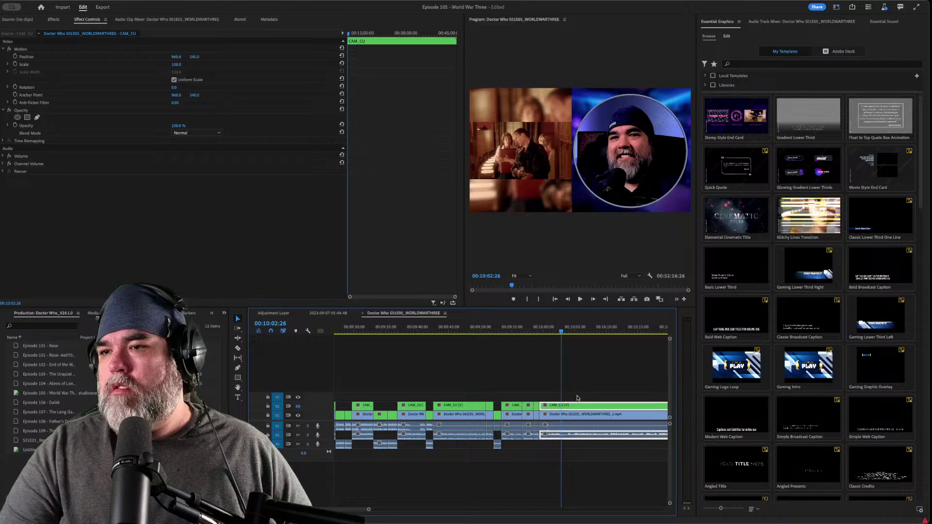
key(ctrl+k)
- Play on to 00:10:12:03 and replay the footage from about 00:10:07:00
key(space)
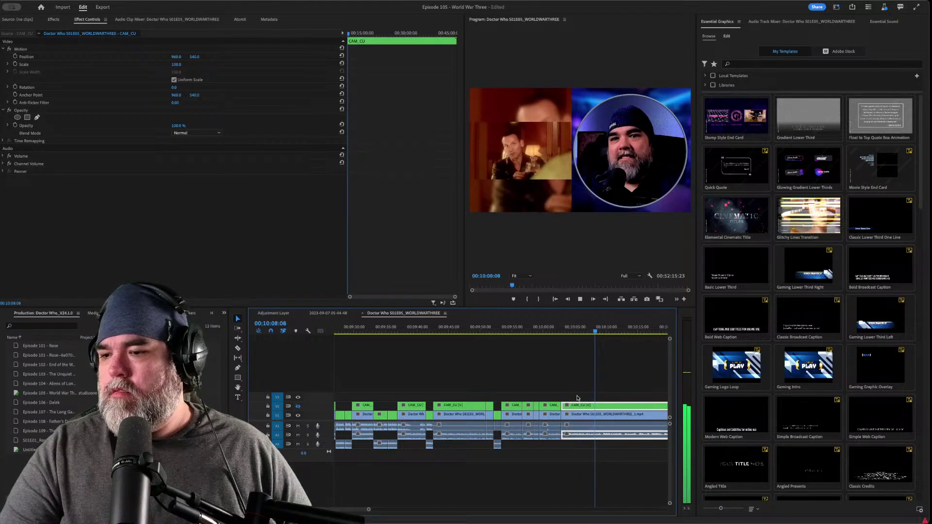
key(space)
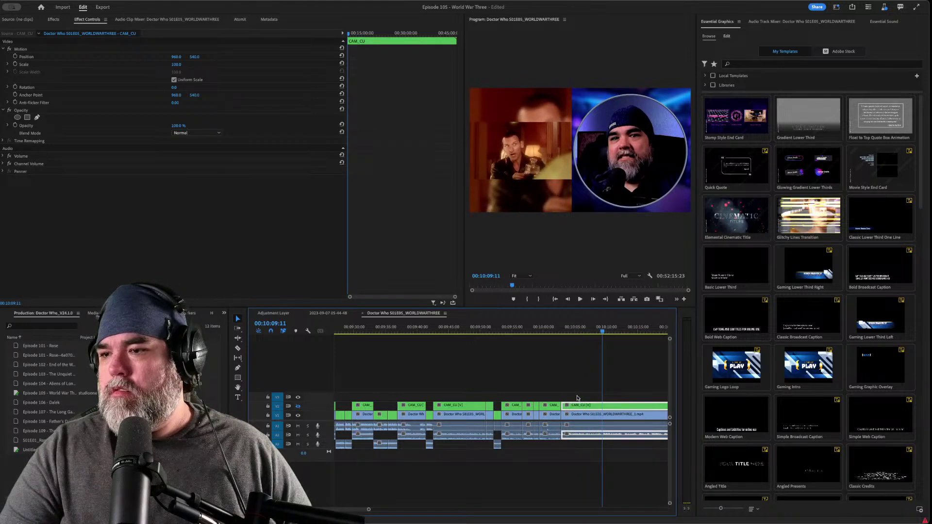
key(space)
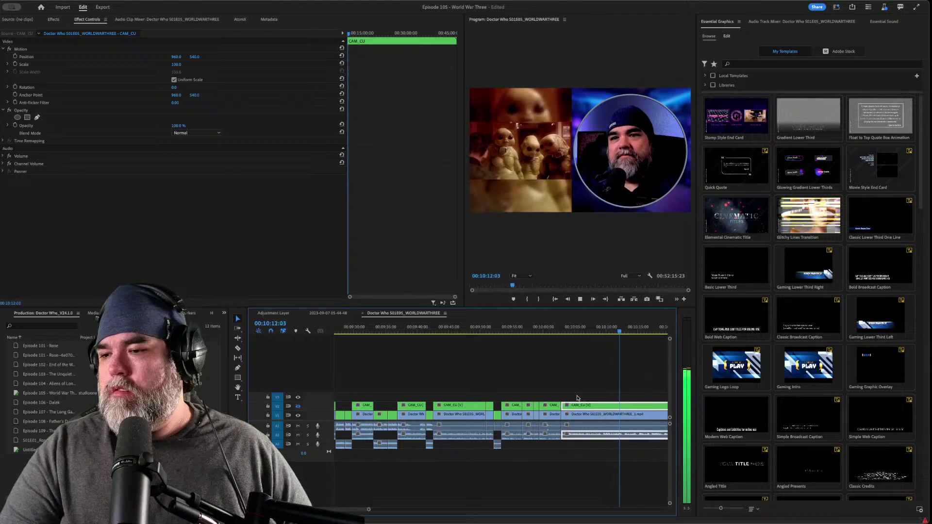
click(586, 328)
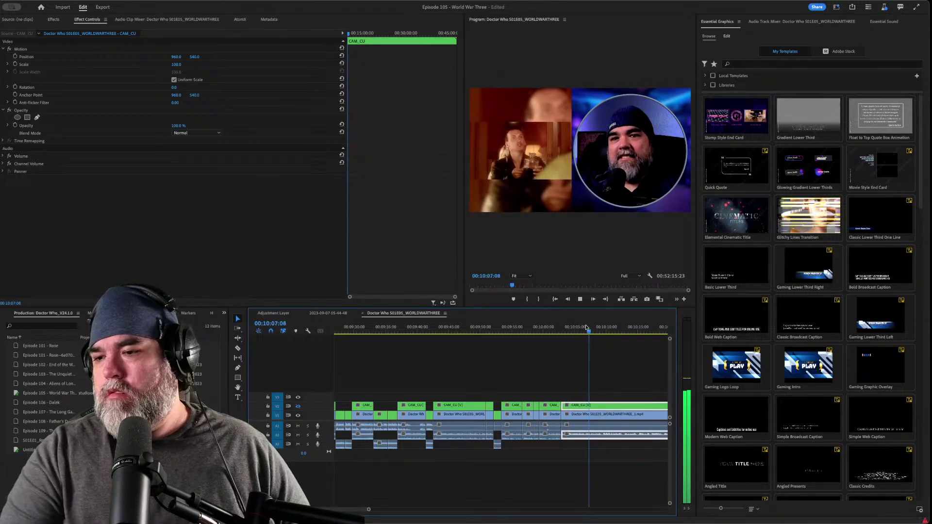
- Ripple-trim the unwanted footage from the start of the clip at 00:10:02:26, and cut it at about 00:10:08
click(586, 329)
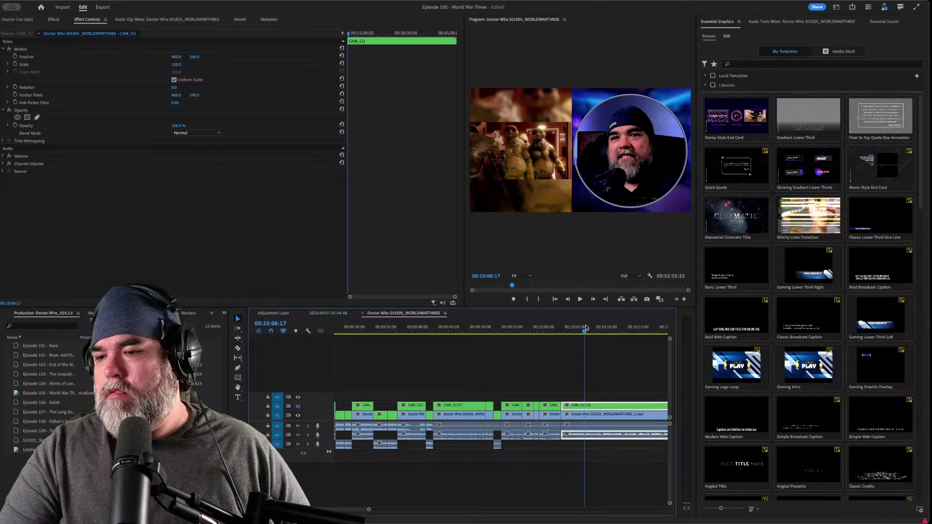
key(space)
key(Up)
key(space)
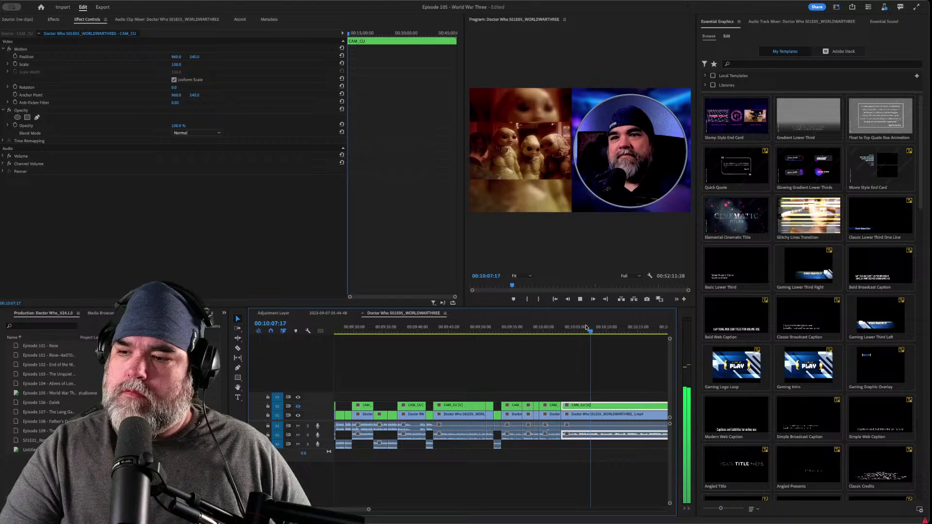
key(ctrl+k)
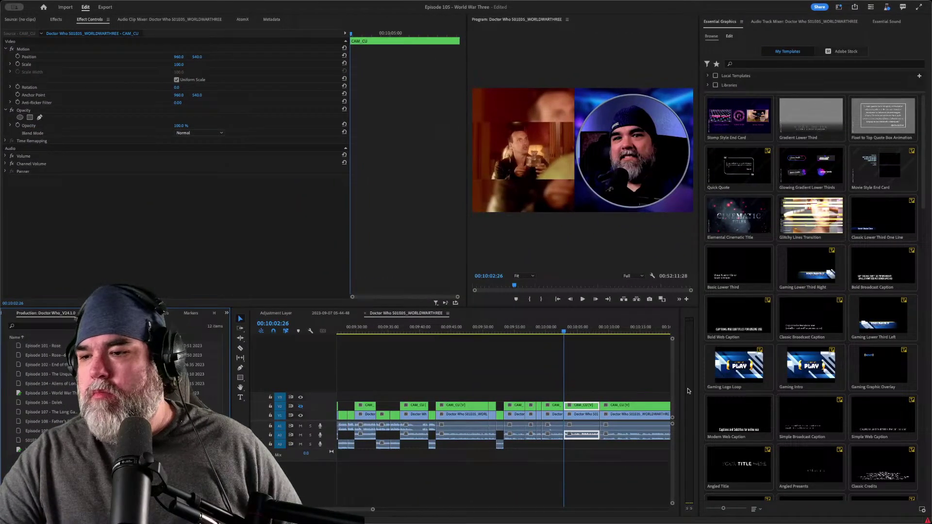
- Play back the edited section from about 00:09:56 and check the cut just before 00:10:00
click(592, 358)
drag(558, 329, 522, 331)
key(space)
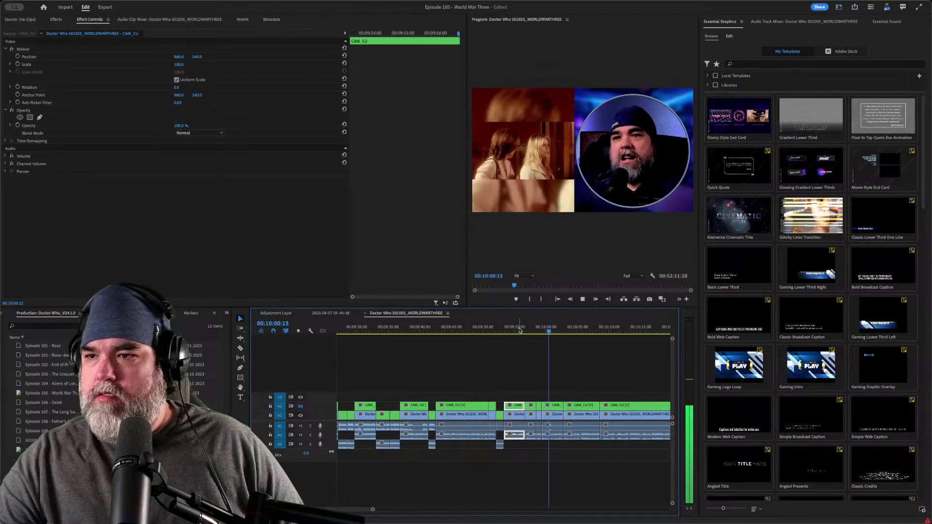
click(547, 331)
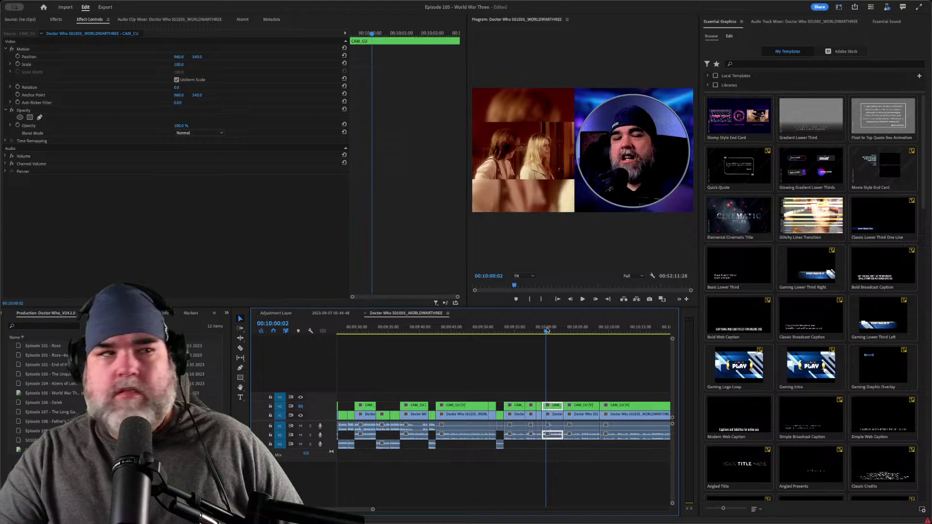
key(j)
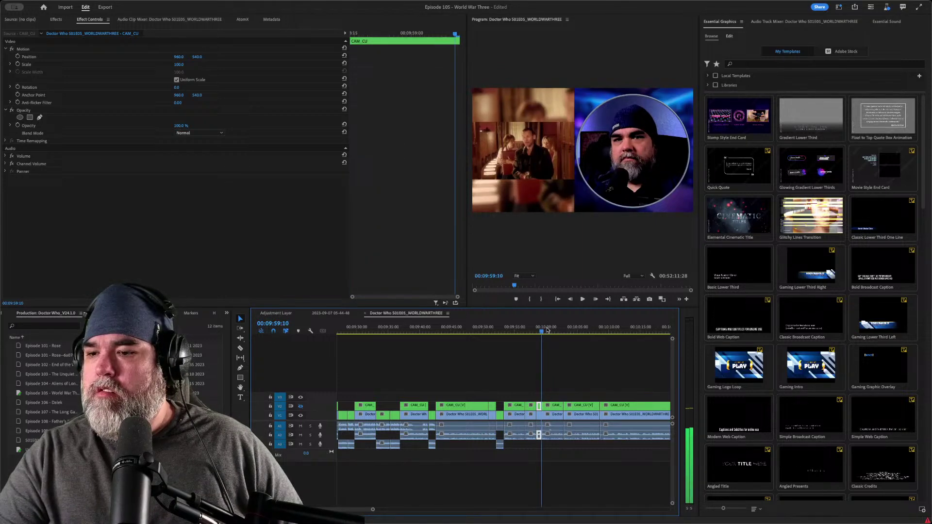
key(Right)
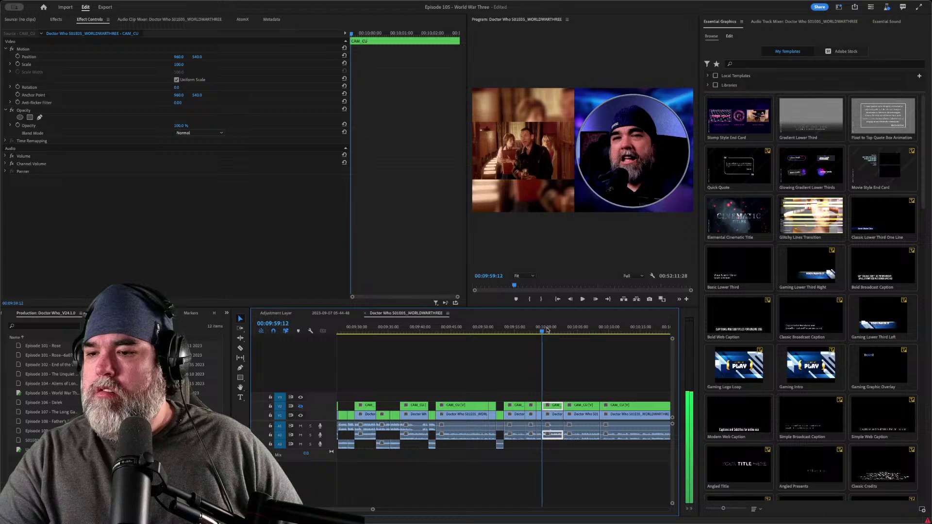
key(space)
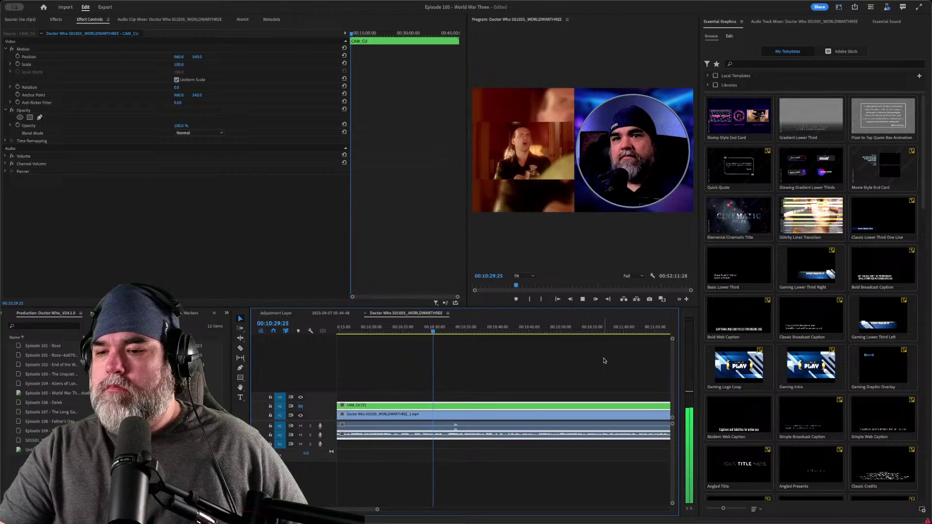
- Review the uncut footage between about 00:10:18 and 00:10:31, and return to the start of its clip
key(space)
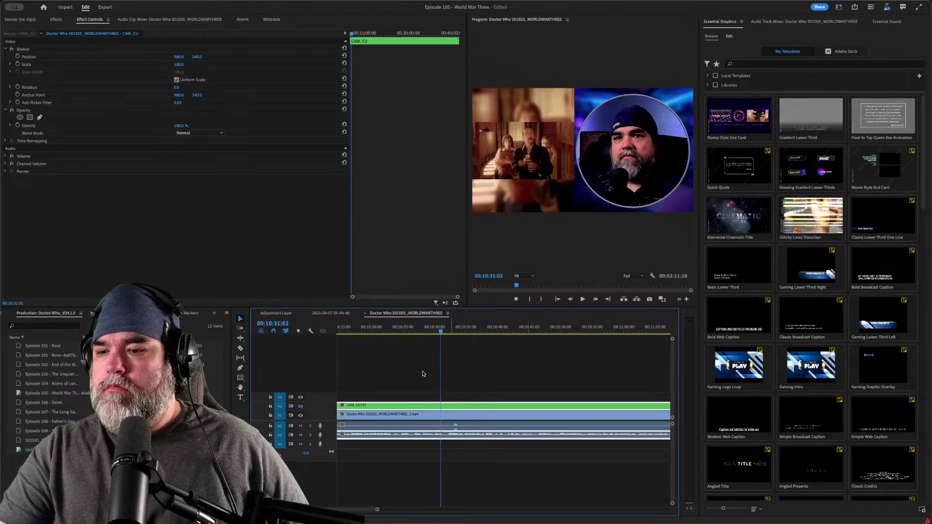
click(377, 328)
key(space)
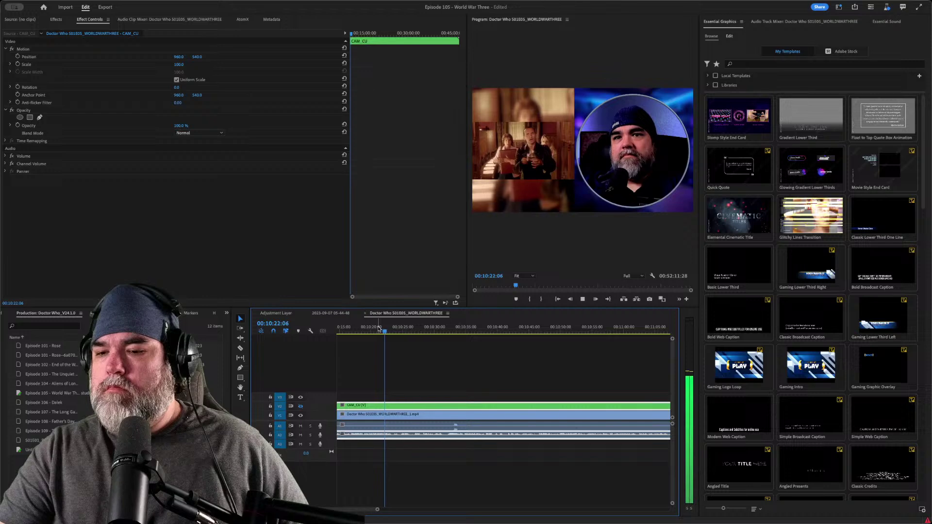
key(space)
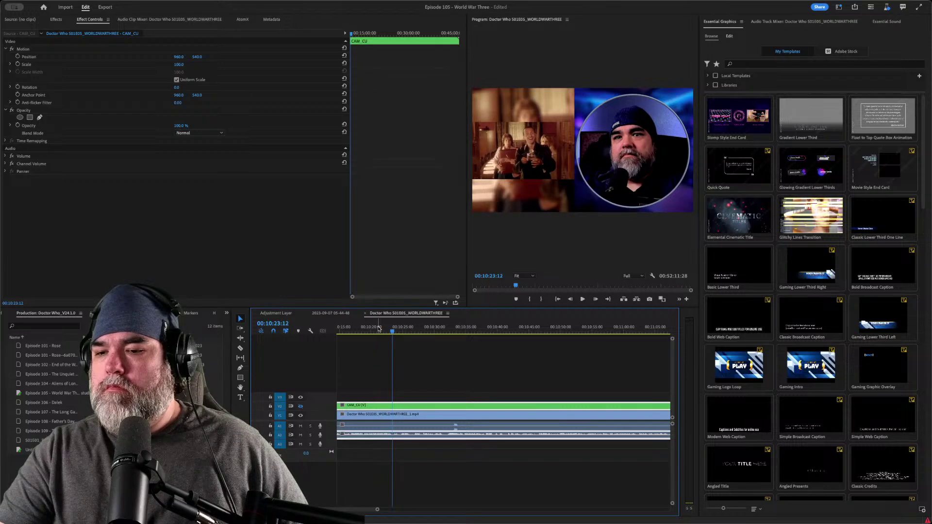
drag(379, 329, 364, 330)
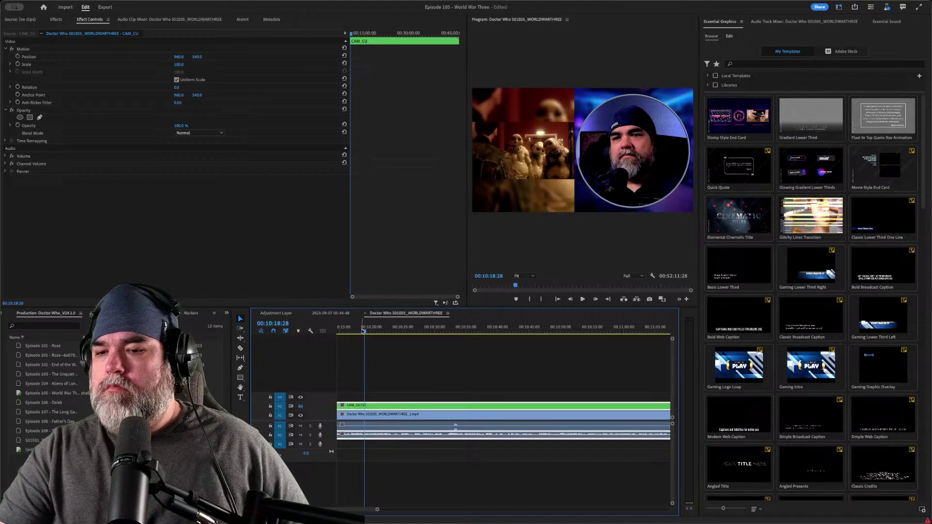
key(Up)
key(space)
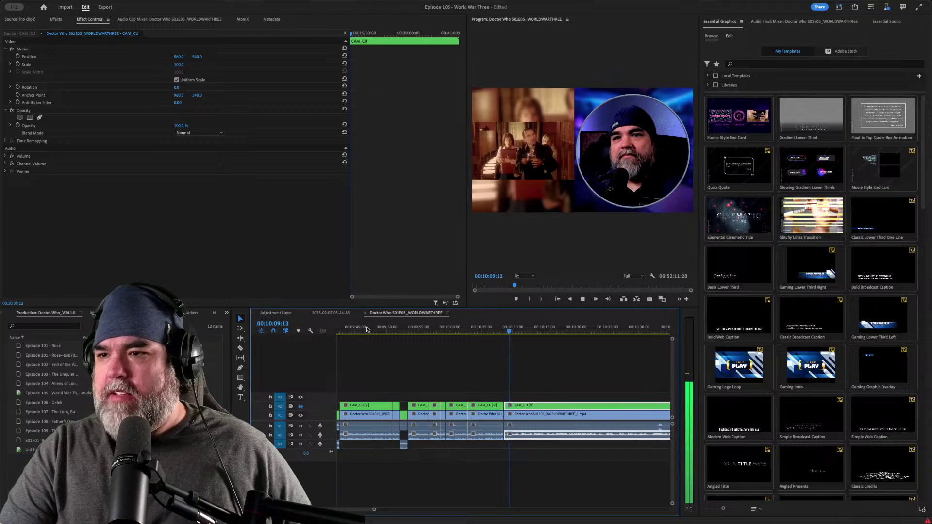
- Try a cut at 00:10:10:20 with a ripple trim of the following clip's start, and undo both edits
key(space)
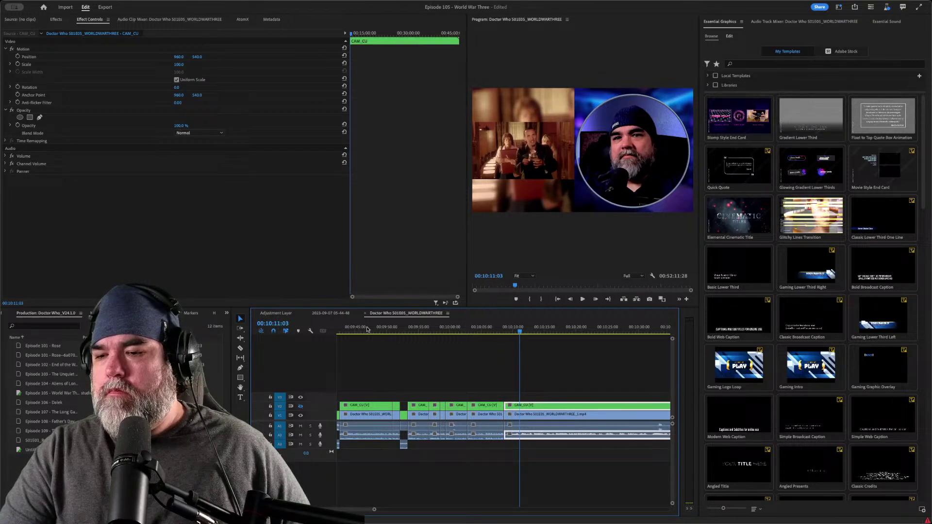
key(Up)
key(space)
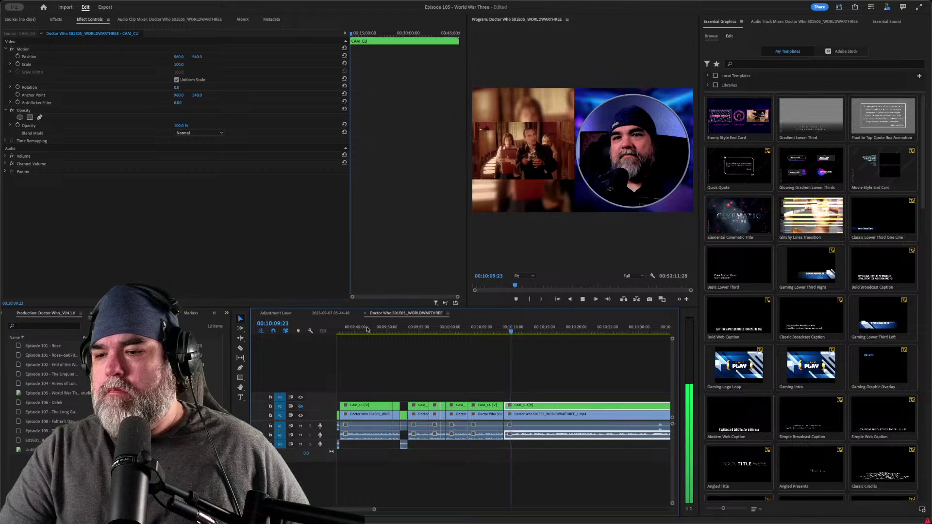
key(ctrl+k)
key(space)
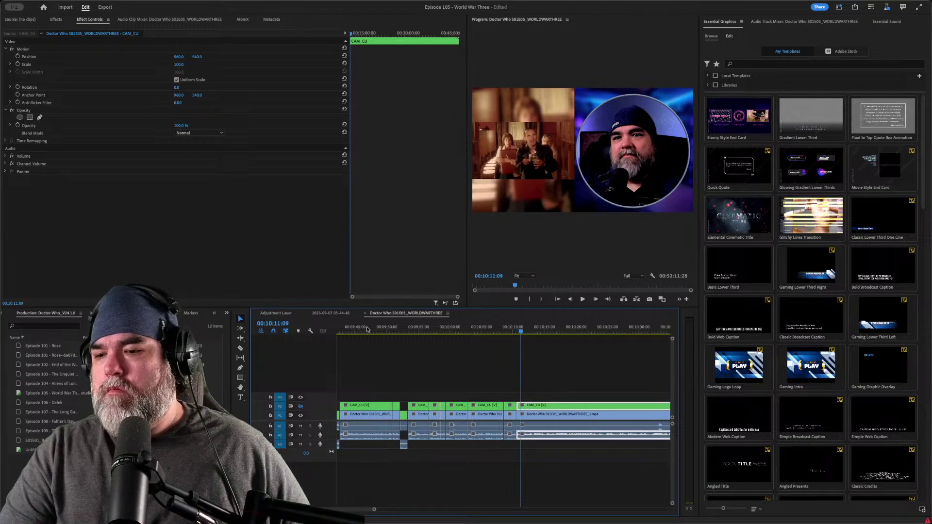
key(Up)
key(space)
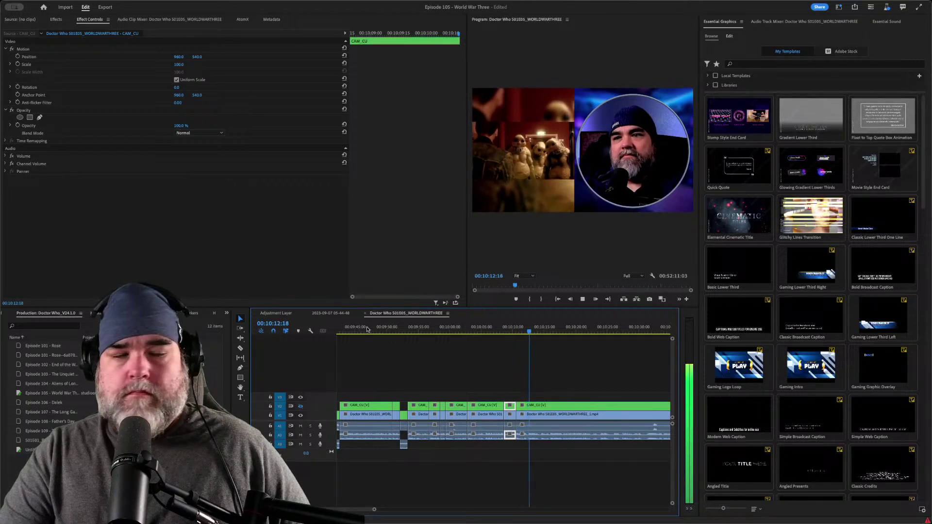
key(Up)
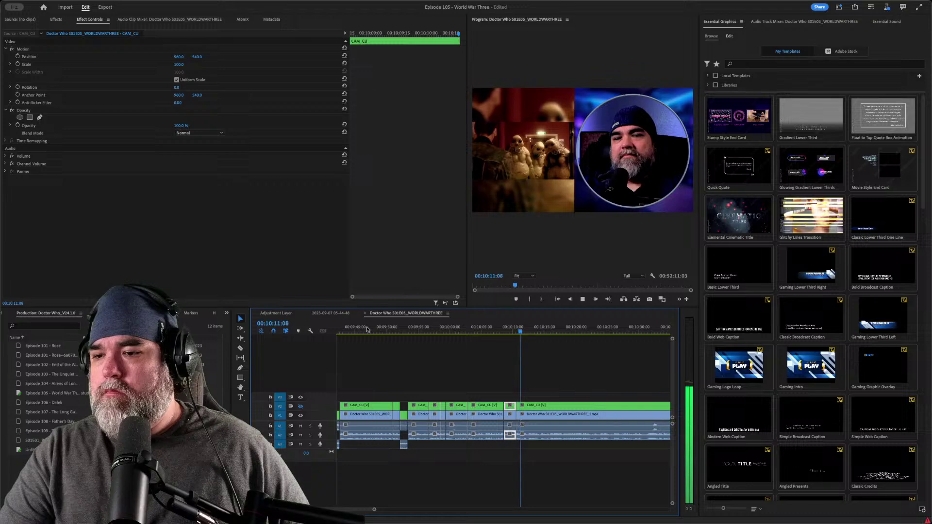
key(space)
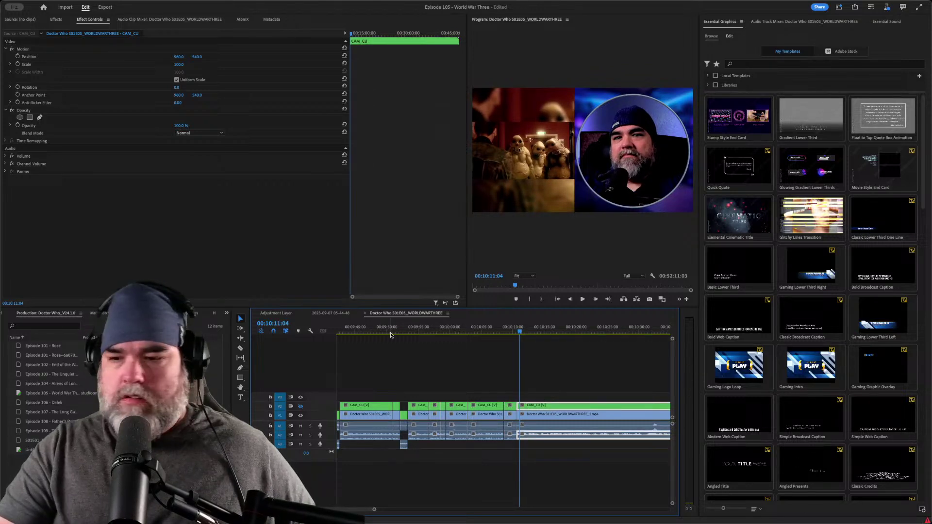
key(j)
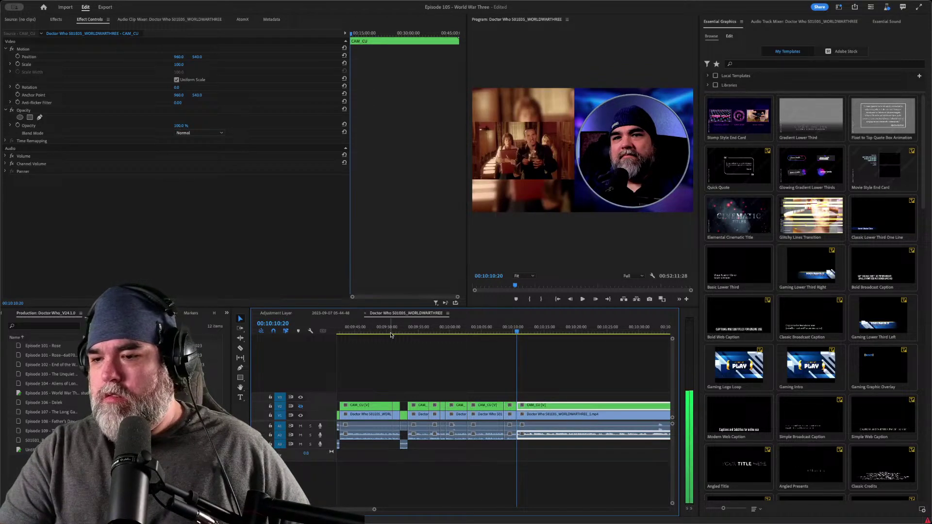
key(q)
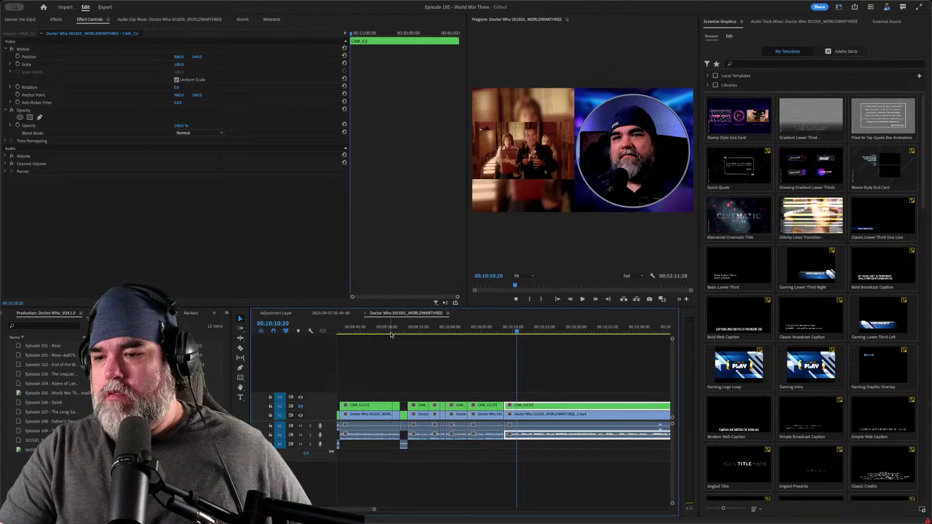
- Cut the clip at 00:10:10:20 and ripple-trim the unwanted footage in two passes from the start of the following piece
key(ctrl+k)
key(space)
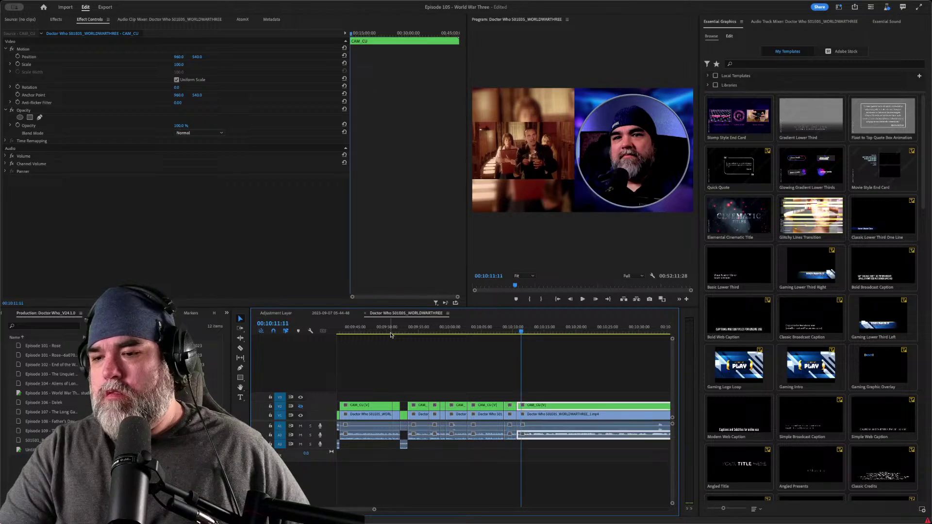
key(q)
key(shift+k)
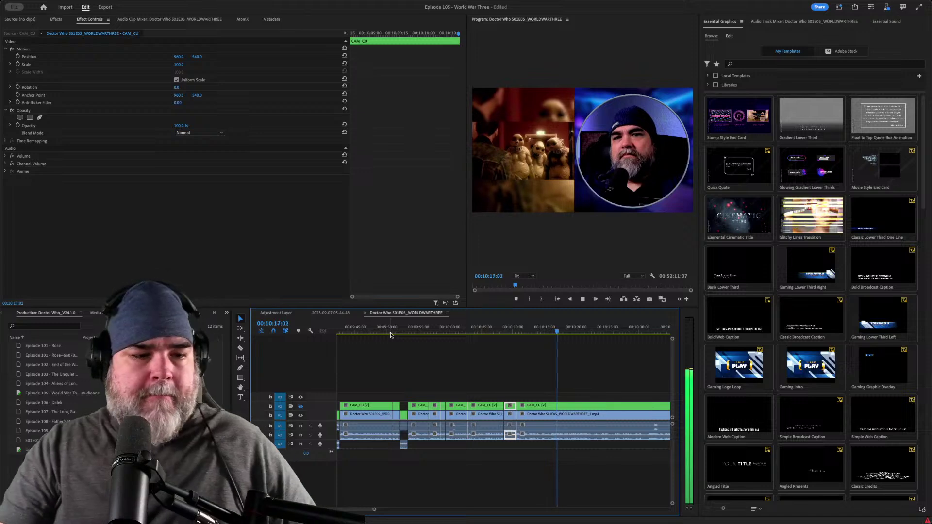
key(space)
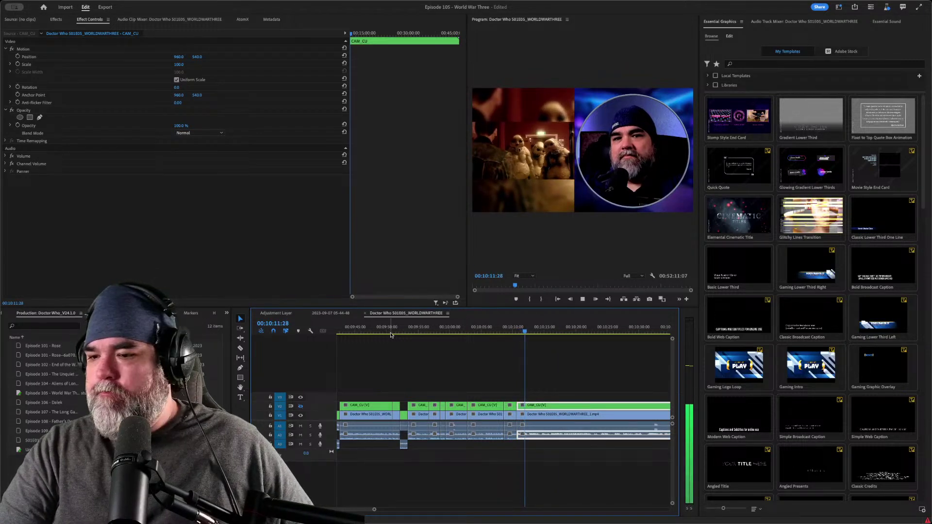
key(Up)
key(shift+k)
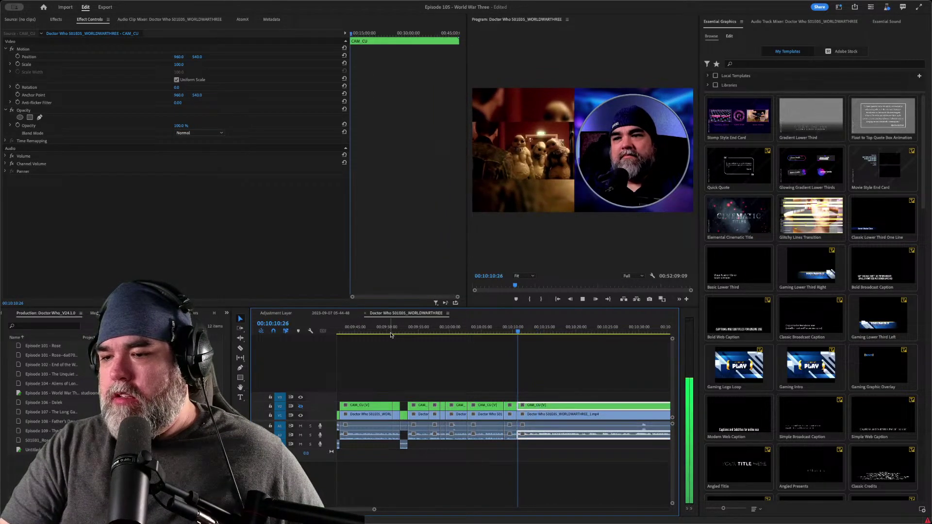
- Cut the remaining clip at about 00:10:12 and 00:10:14, ripple-trimming the unwanted footage after the first cut
key(ctrl+k)
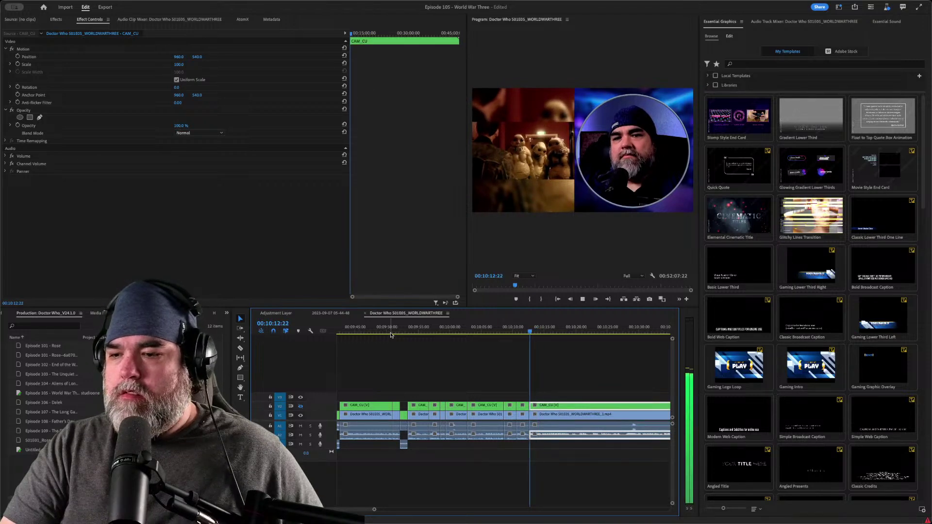
key(ctrl+k)
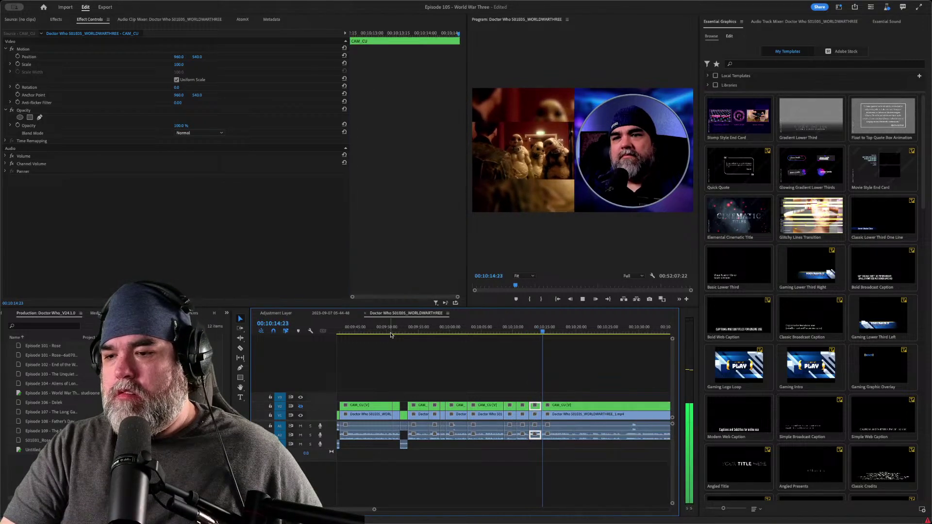
key(space)
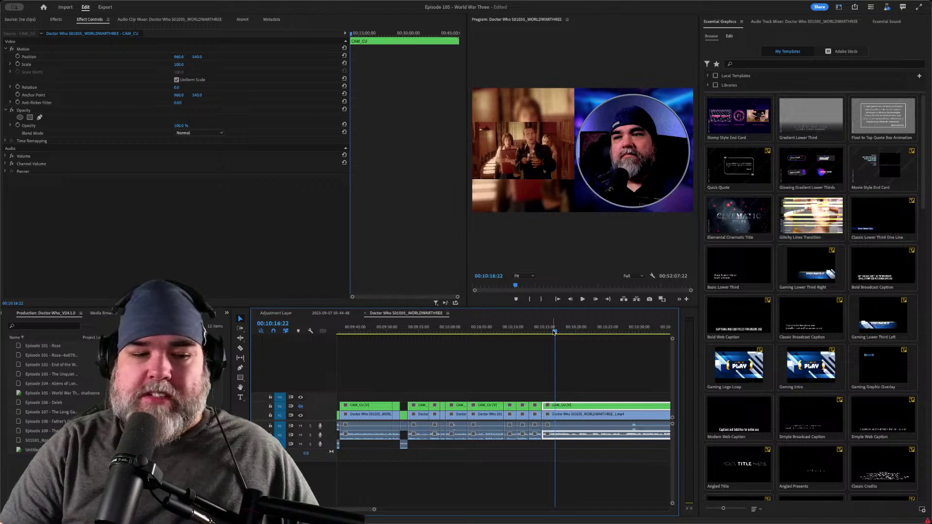
- Ripple-trim the unwanted footage after 00:10:14:19 and after a new cut at about 00:10:17
key(Up)
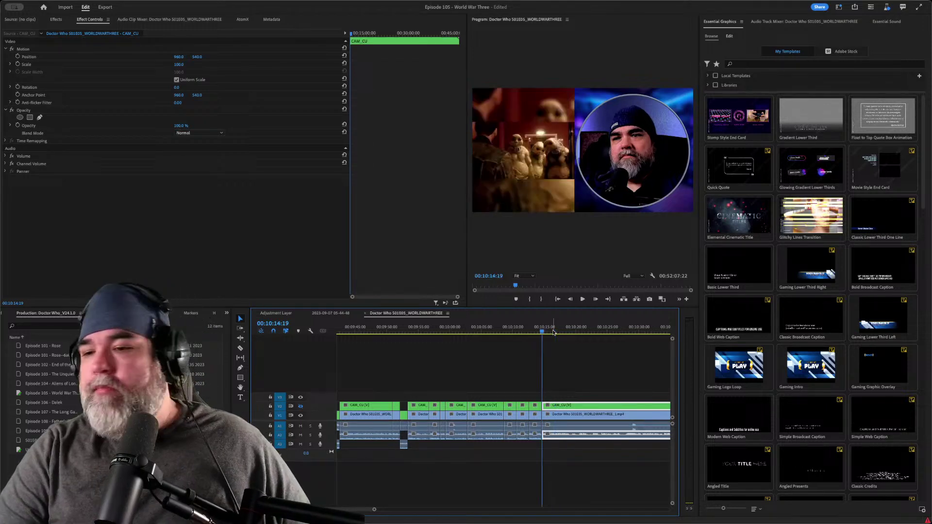
key(space)
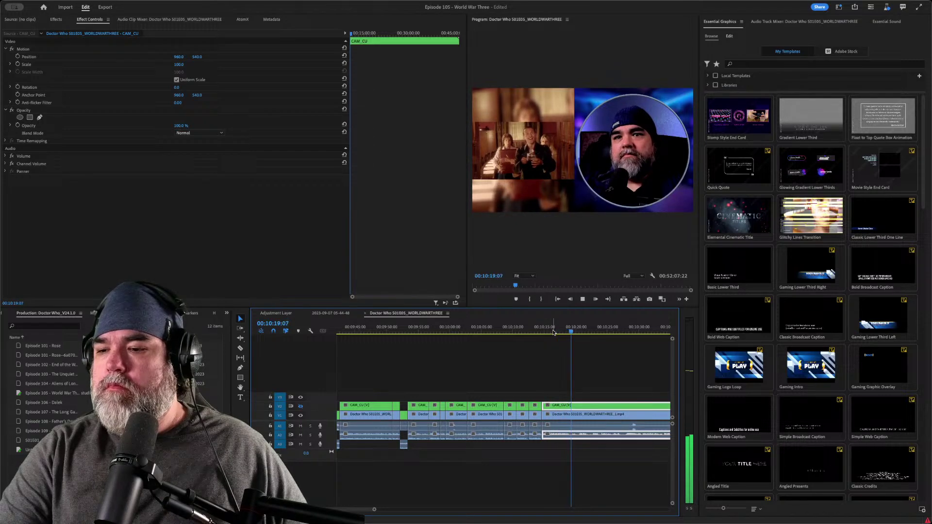
key(space)
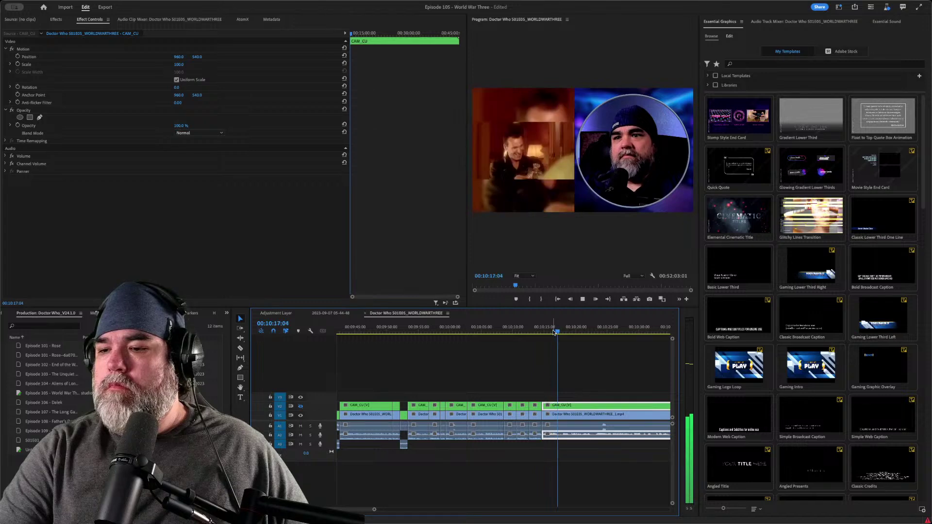
key(ctrl+k)
key(q)
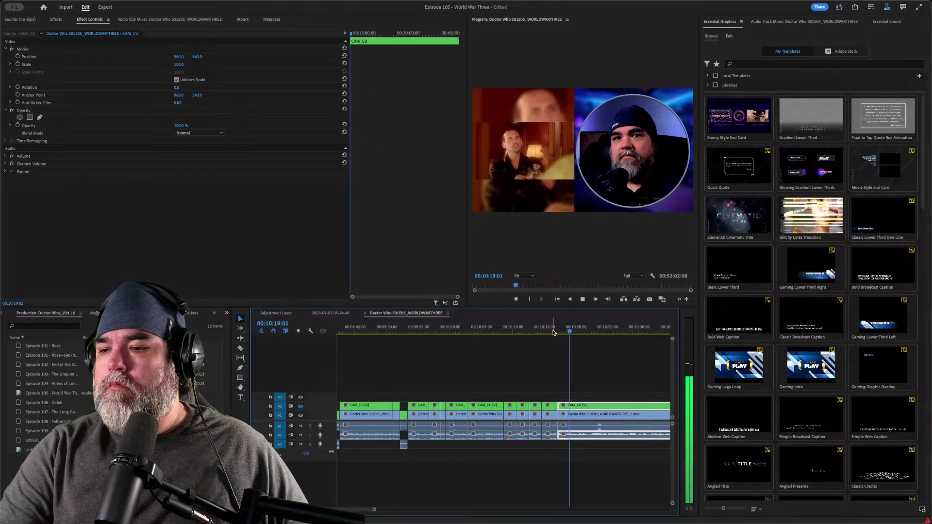
- Cut the remaining clip at about 00:10:20, ripple-trim the start of the following piece, and cut that piece at about 00:10:21
key(space)
key(ctrl+k)
key(space)
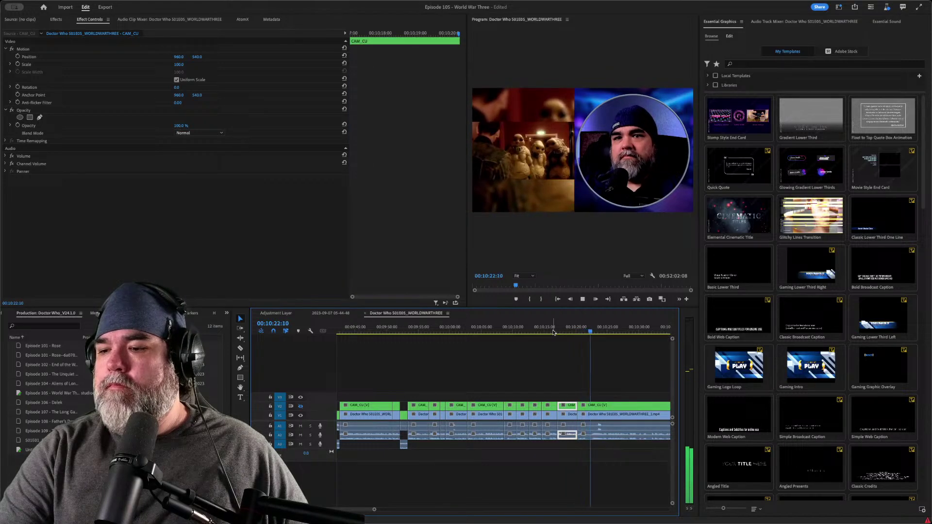
key(q)
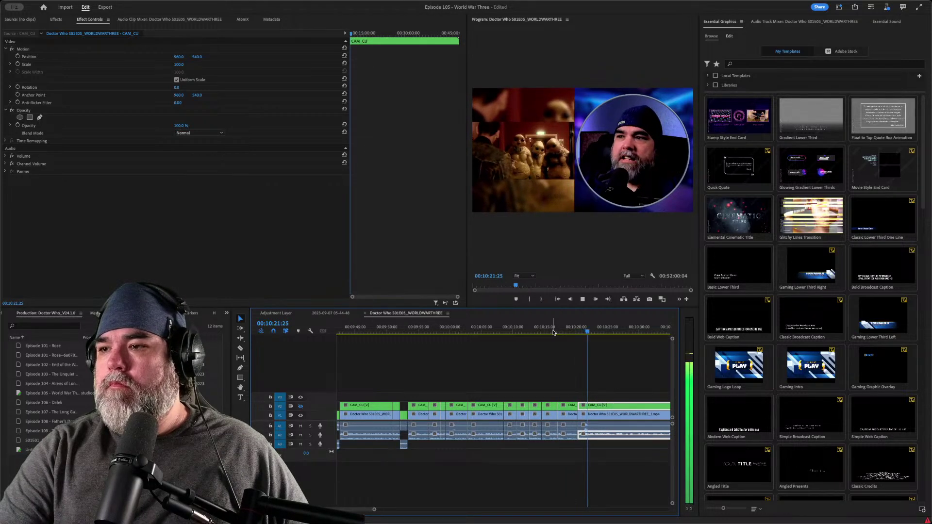
key(space)
key(shift+k)
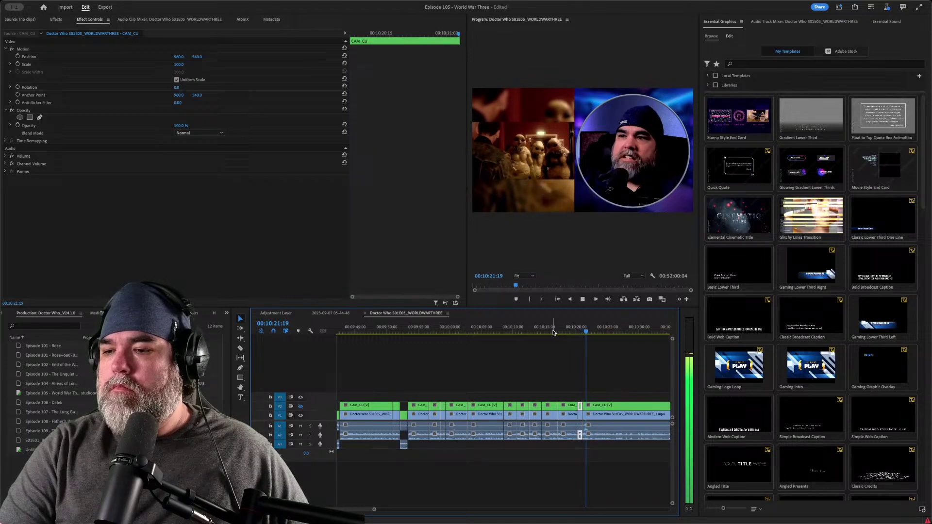
- Cut the clip at about 00:10:22 and move the short camera piece starting at 00:10:21:03 down one track
key(ctrl+k)
key(Up)
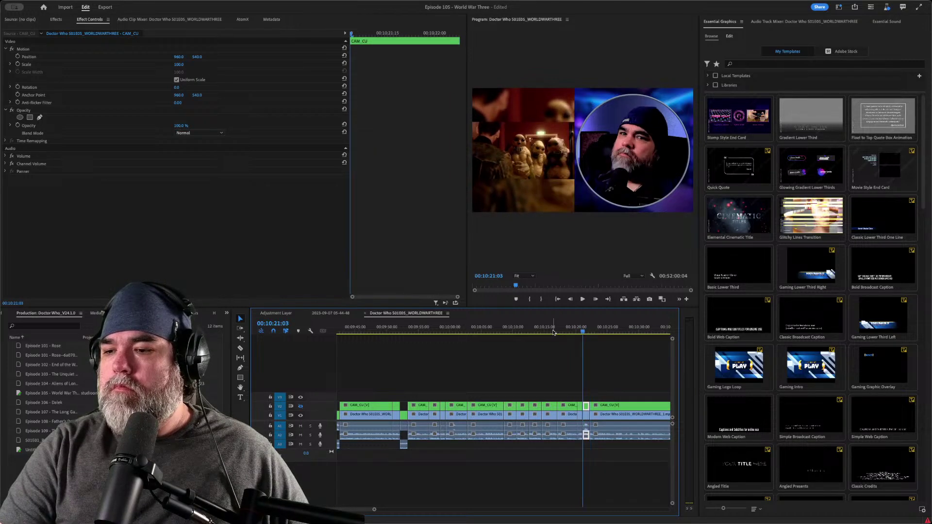
key(alt+Down)
key(space)
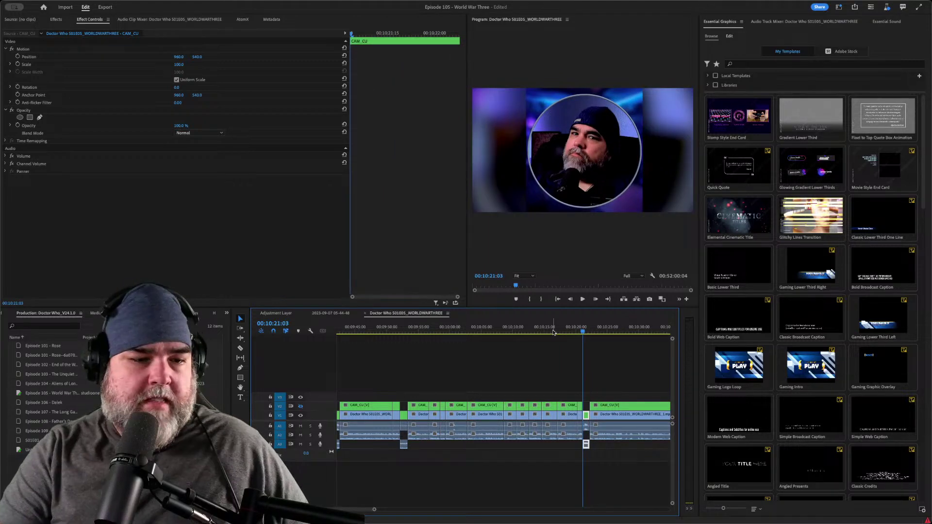
- Play back the edited section from about 00:09:53 and recheck the footage following the lowered camera piece
drag(486, 333, 406, 340)
key(space)
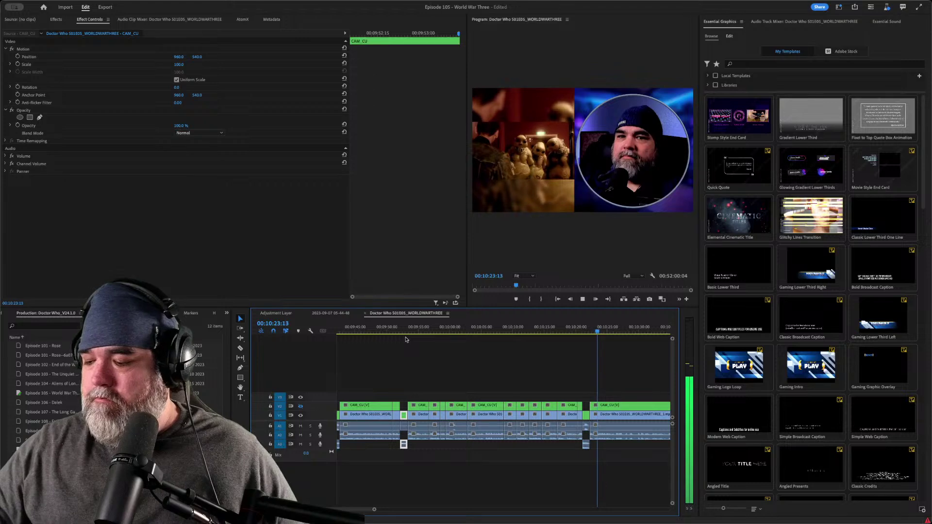
key(space)
key(space)
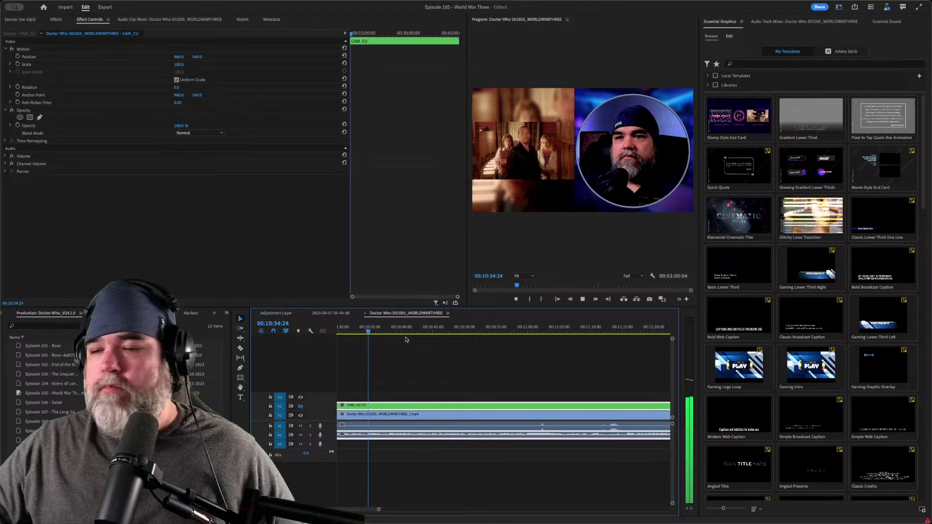
key(space)
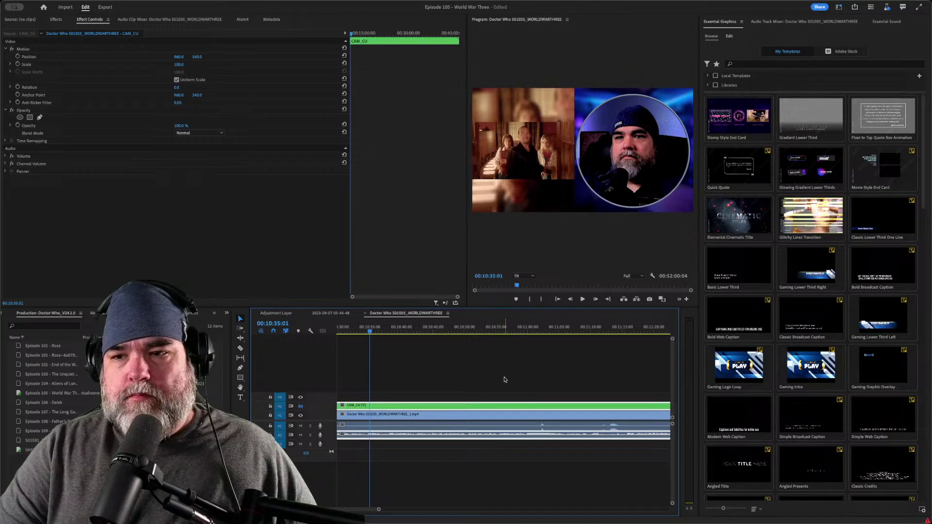
scroll(505, 383, down, 1)
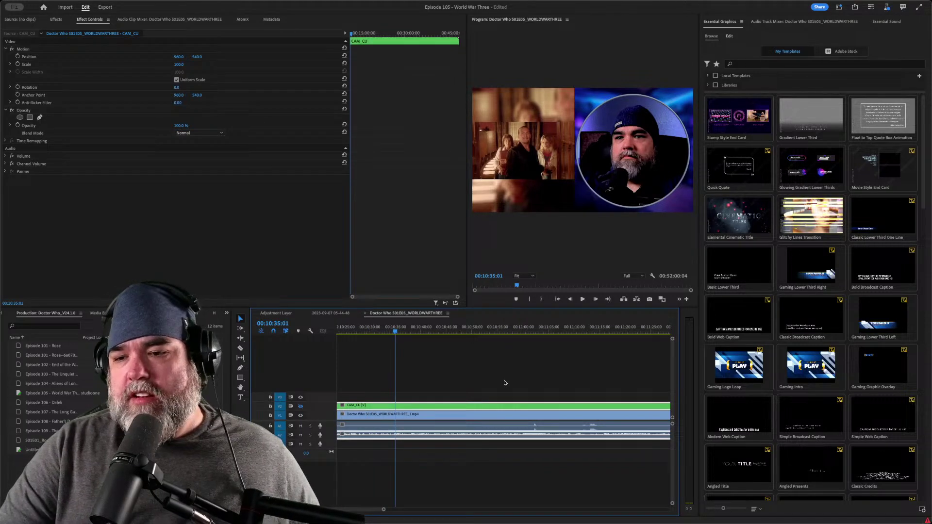
scroll(504, 383, down, 1)
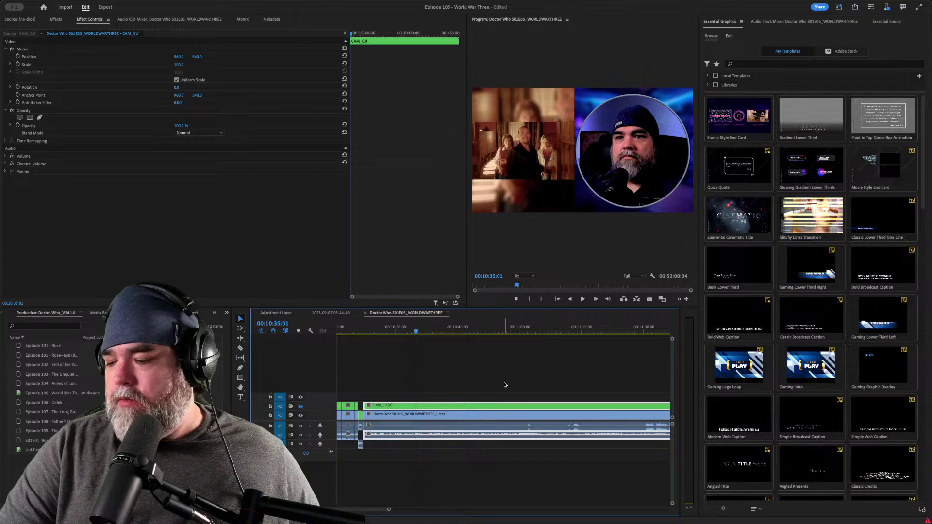
click(357, 332)
key(space)
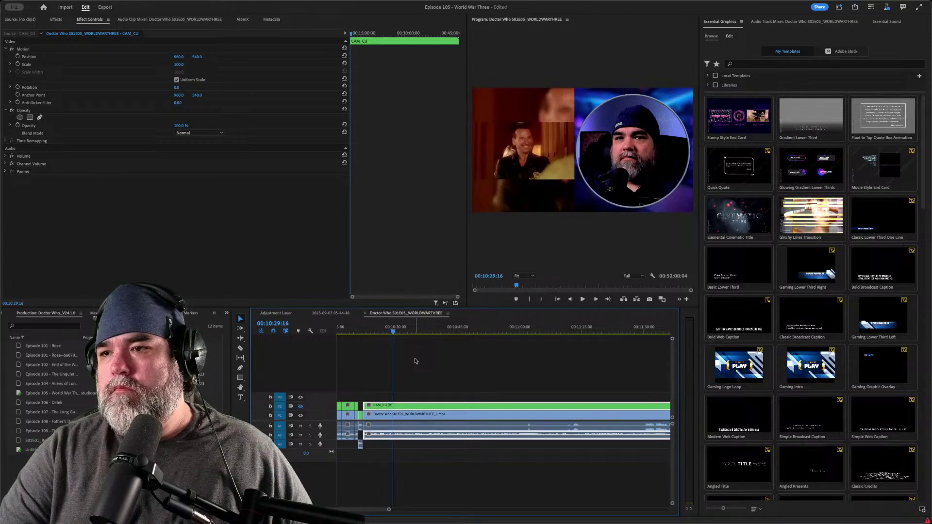
click(366, 331)
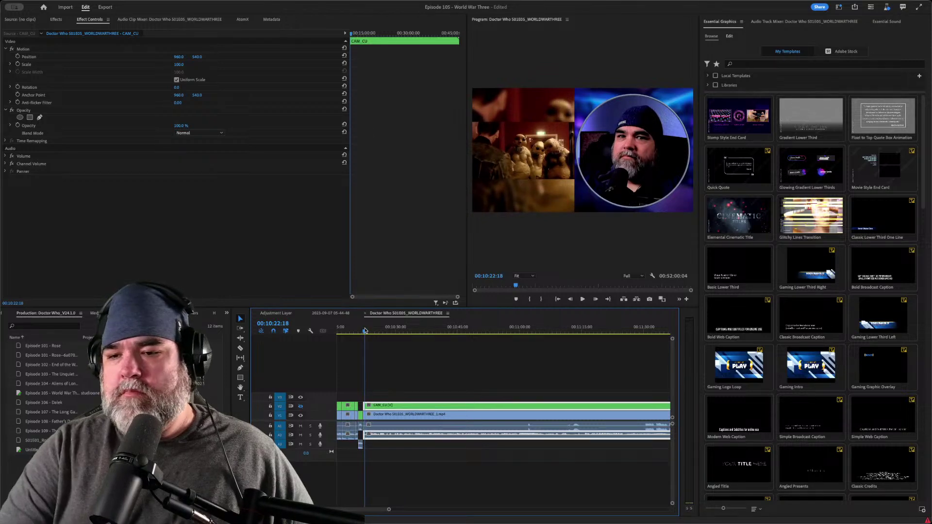
key(space)
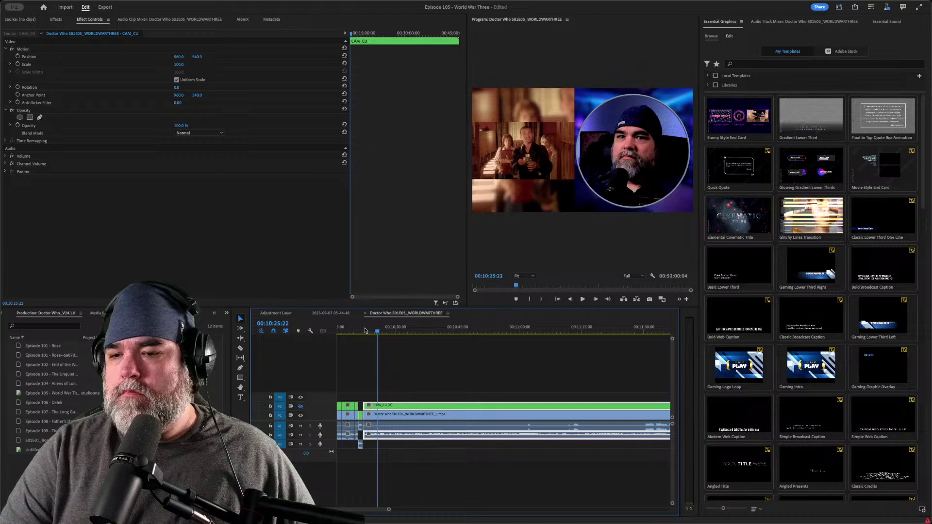
- Cut the clip at 00:10:24:07 and ripple-trim the unwanted footage from the start of the following piece
click(365, 331)
key(space)
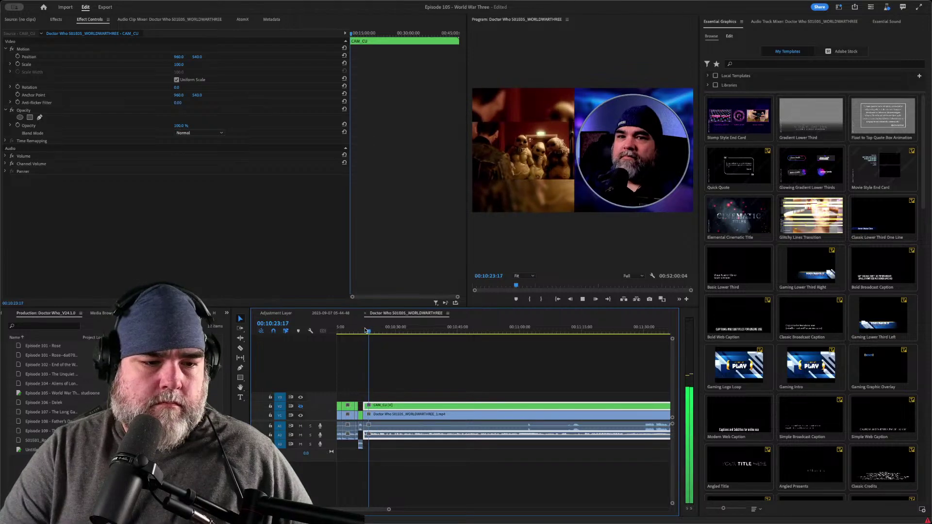
key(space)
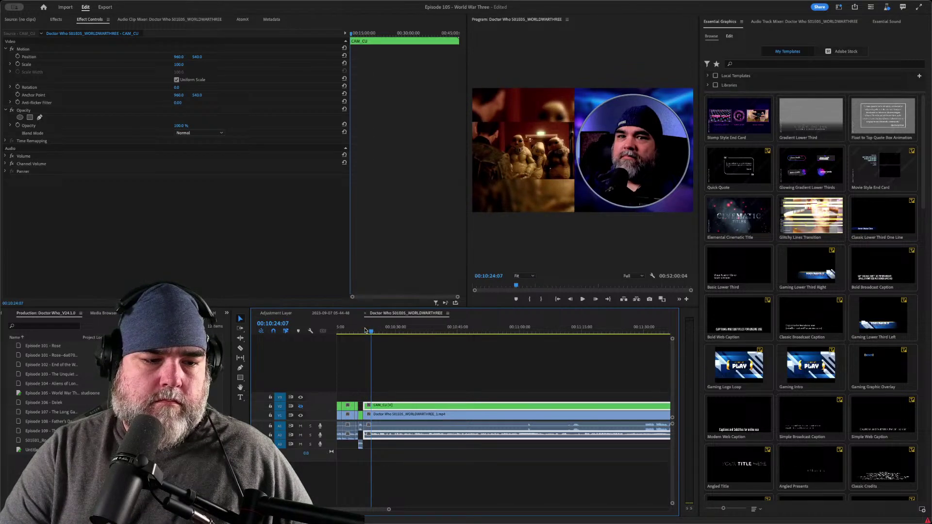
key(ctrl+k)
key(space)
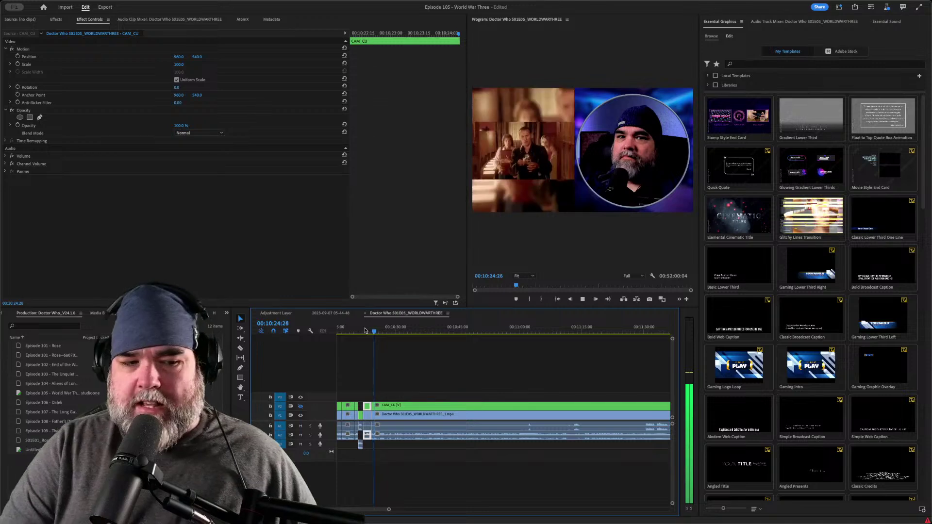
key(space)
key(d)
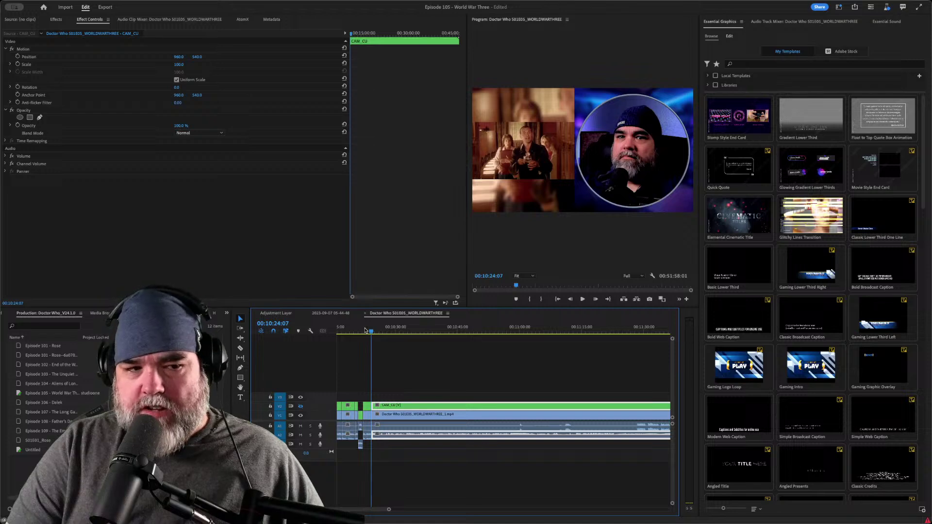
- Replay the section from about 00:10:22 to check the transition at the 00:10:24:07 cut
key(space)
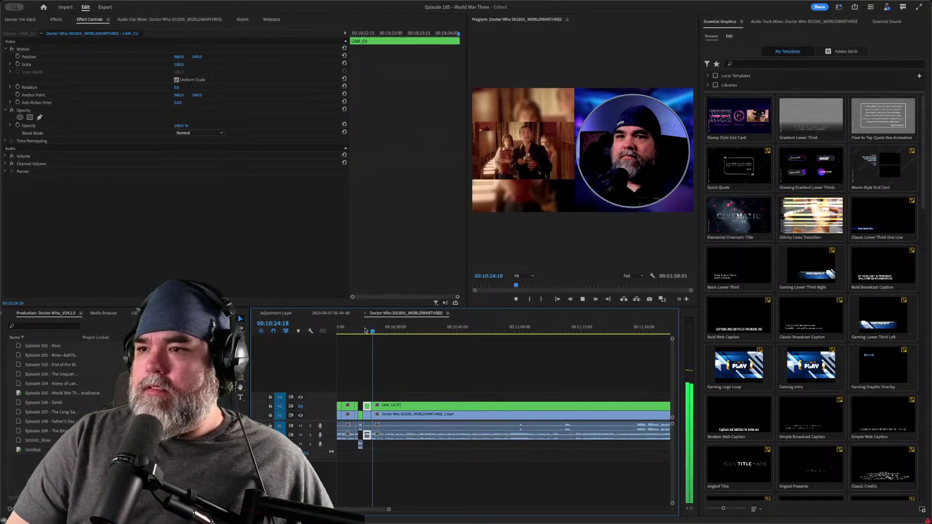
key(space)
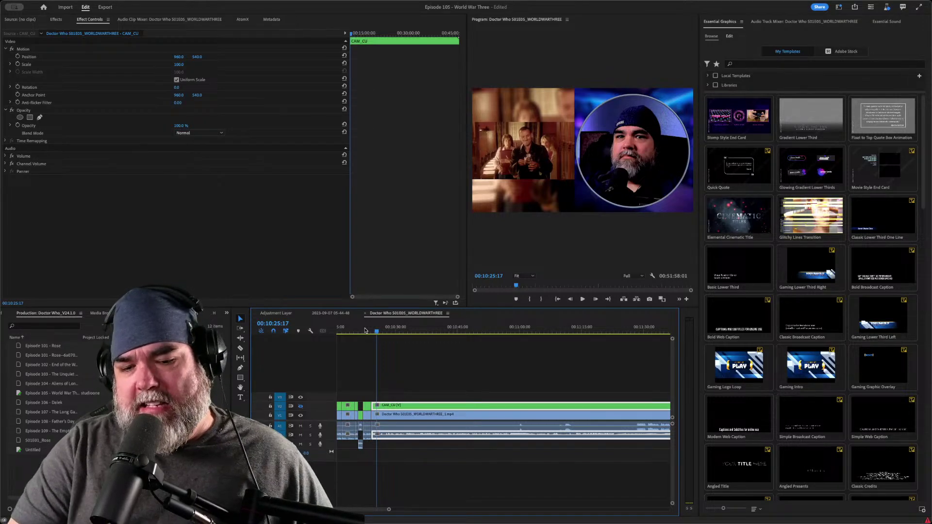
key(j)
key(space)
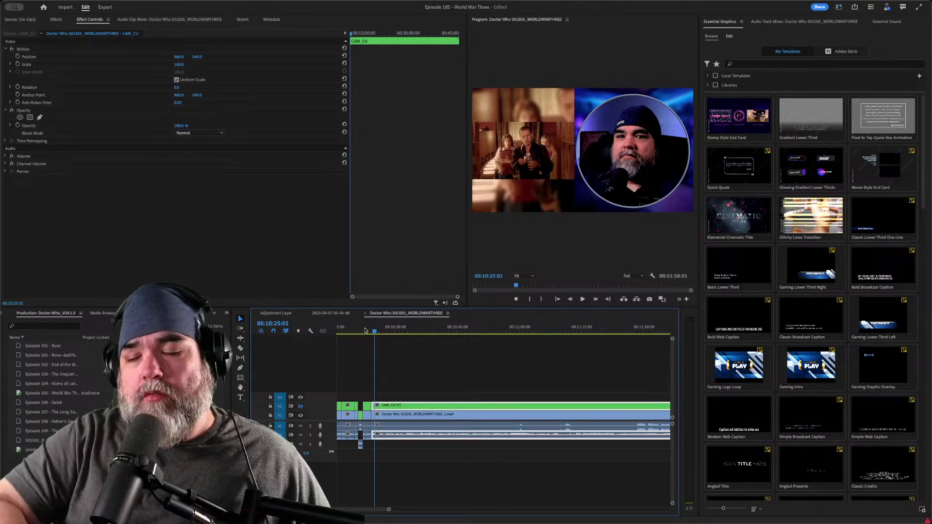
click(365, 330)
key(space)
click(365, 330)
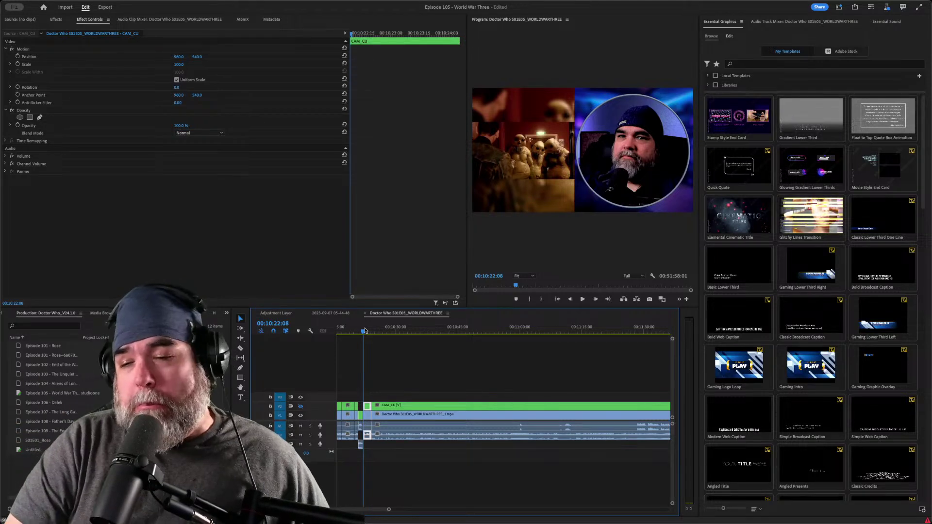
key(space)
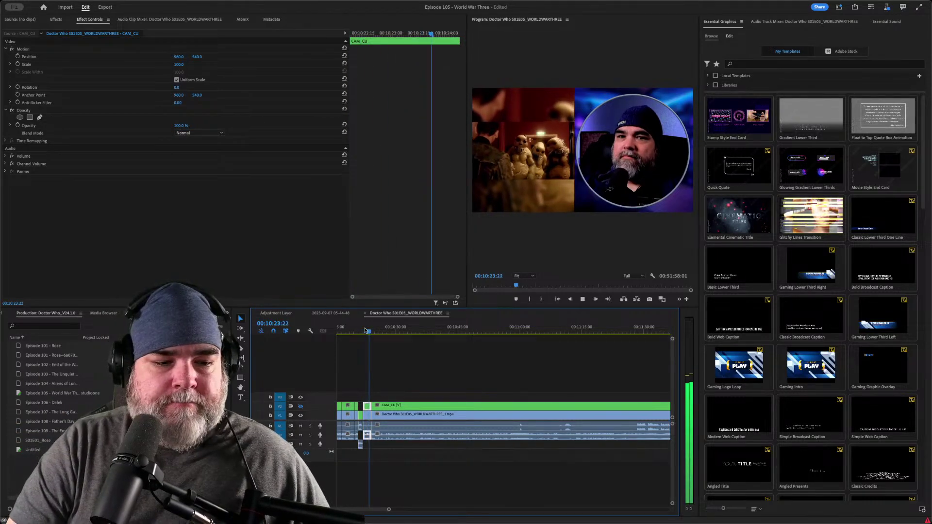
key(space)
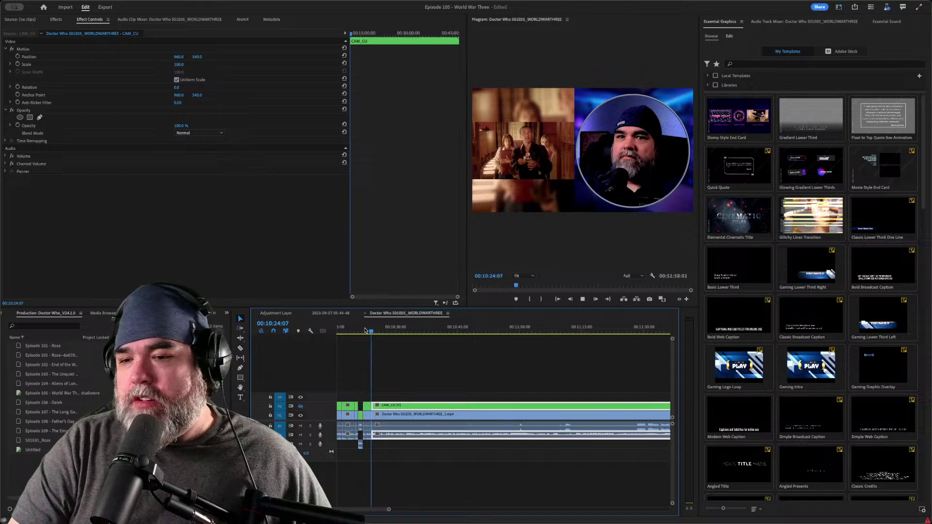
- Cut the remaining clip at about 00:10:25:16 and ripple-trim the unwanted footage after the cut
click(365, 330)
key(space)
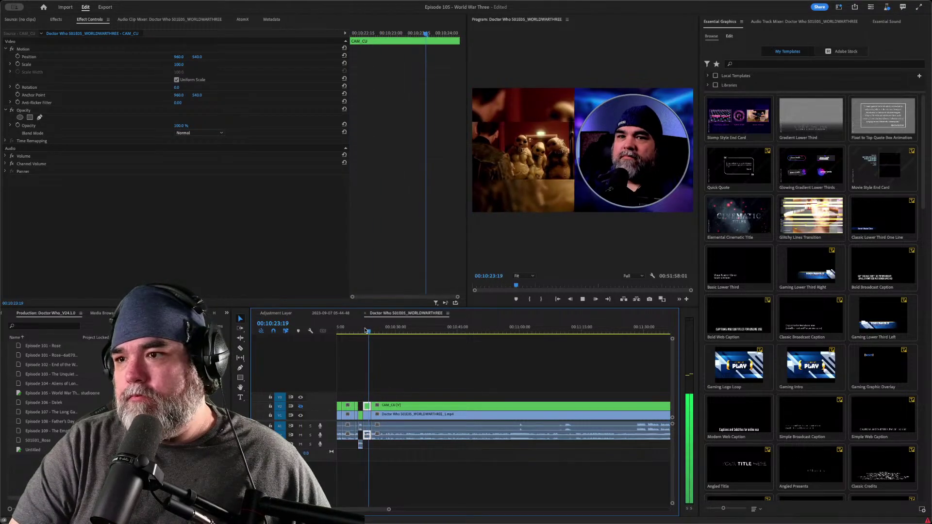
key(space)
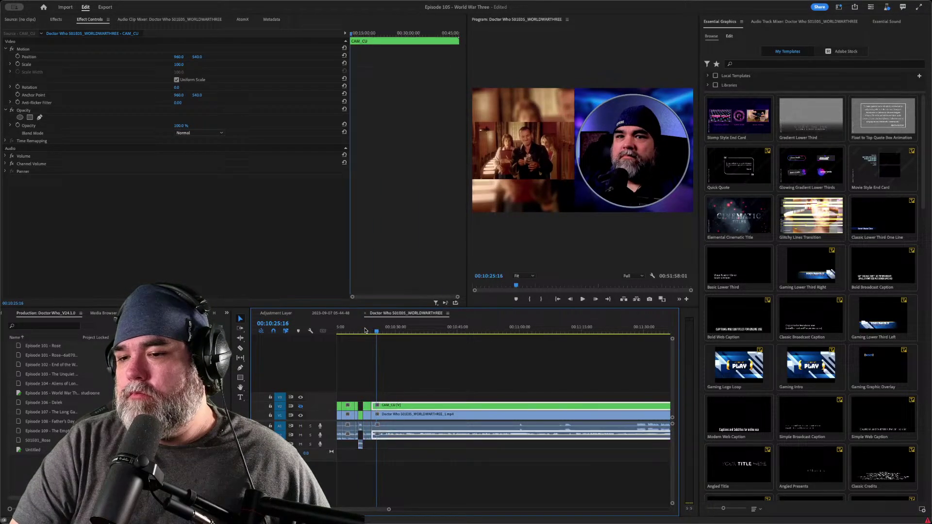
key(space)
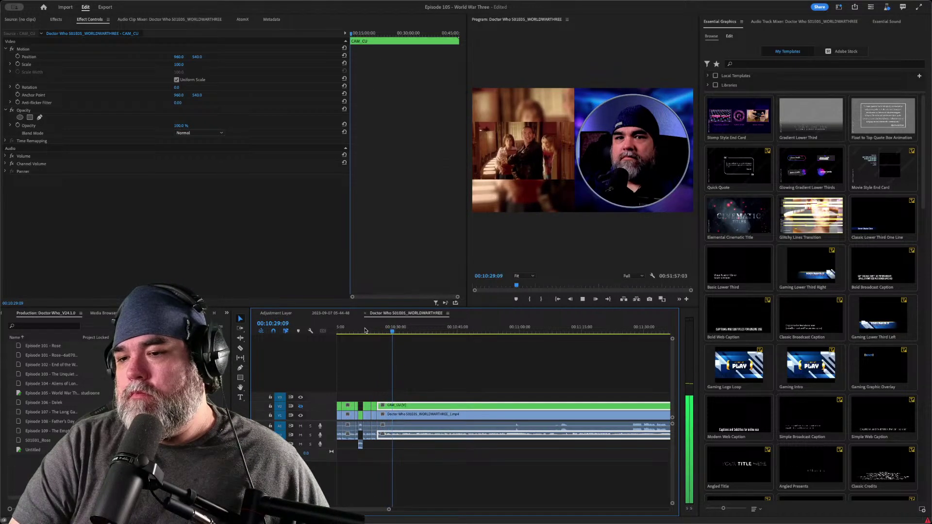
key(space)
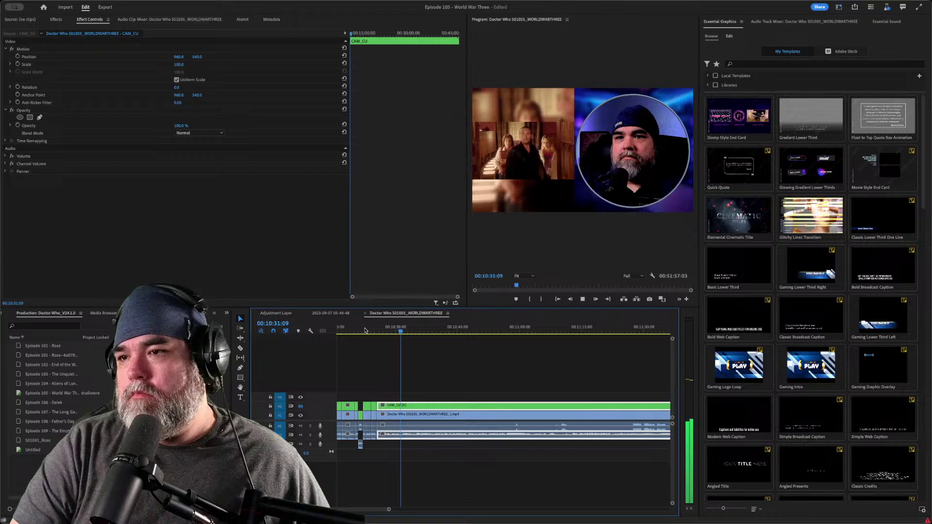
key(ctrl+k)
key(space)
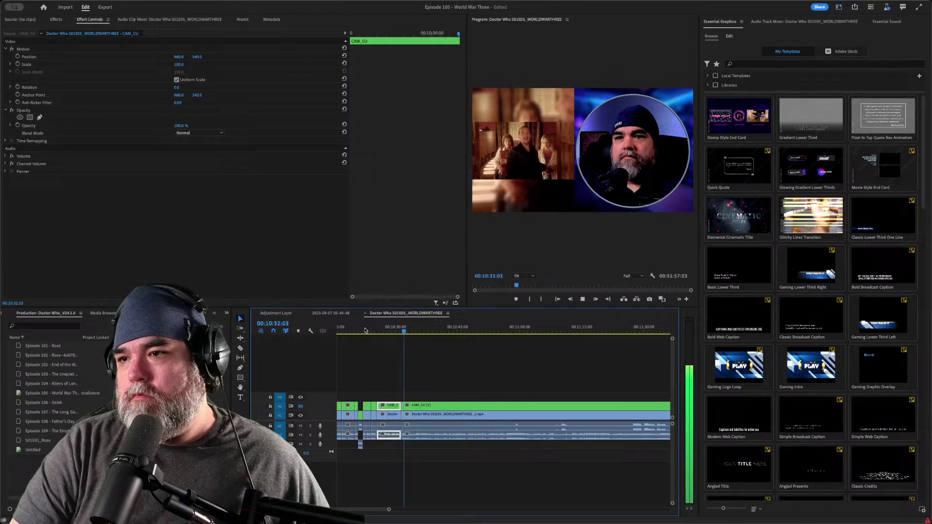
key(space)
key(shift+Delete)
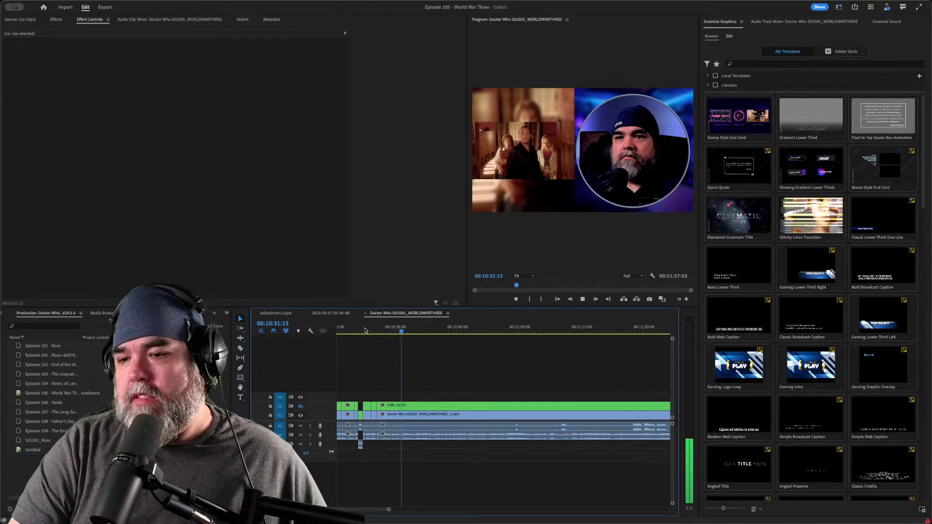
- Cut the clip at about 00:10:32 and ripple-trim about five seconds from the start of the following piece
key(space)
key(space)
key(super+k)
key(space)
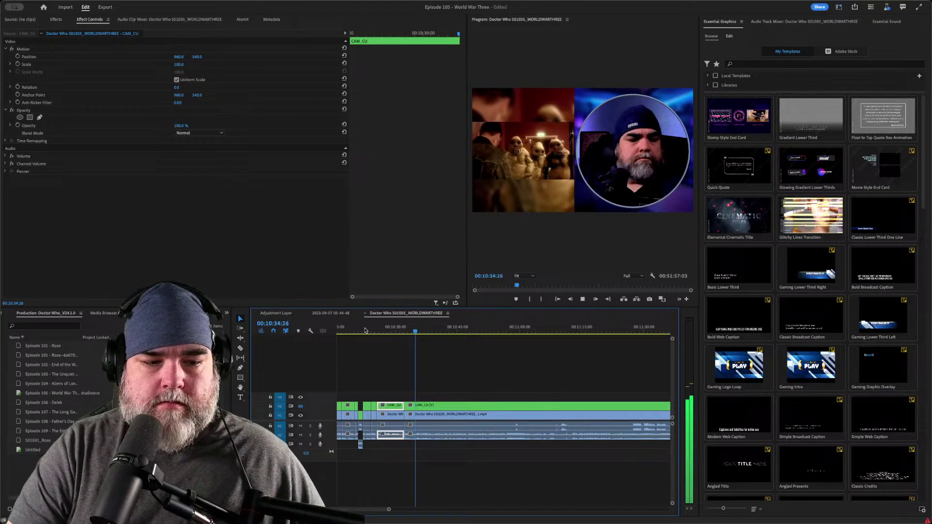
key(space)
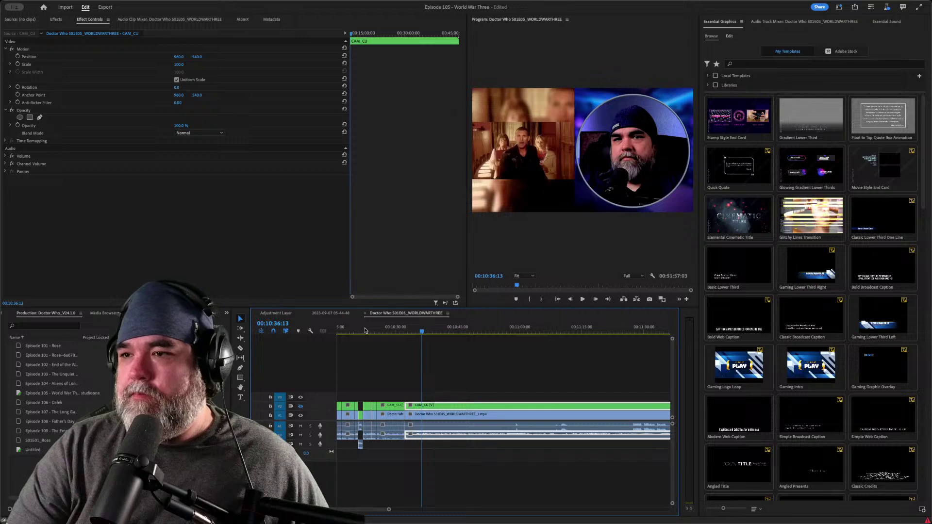
key(space)
key(Up)
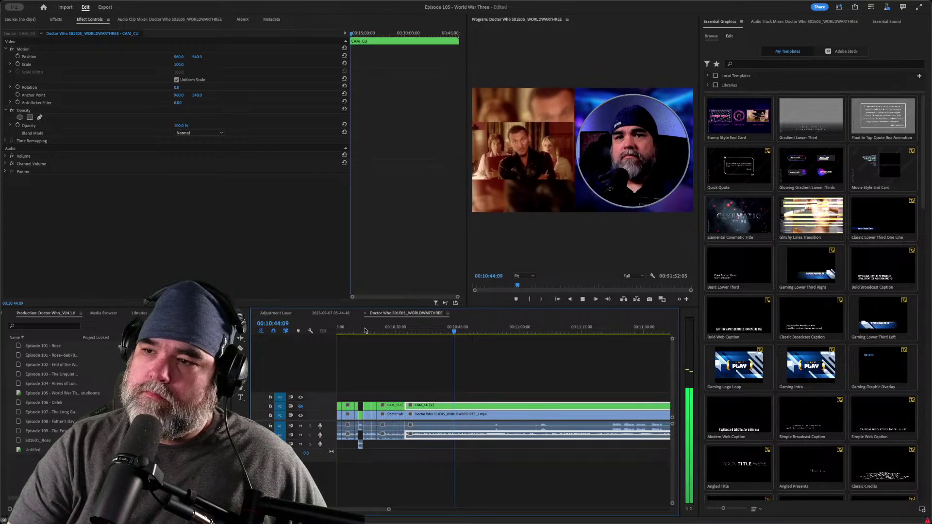
- Cut the remaining clip at 00:10:36:10 and play back the edit from 00:10:31:22 to 00:10:41:28
key(Up)
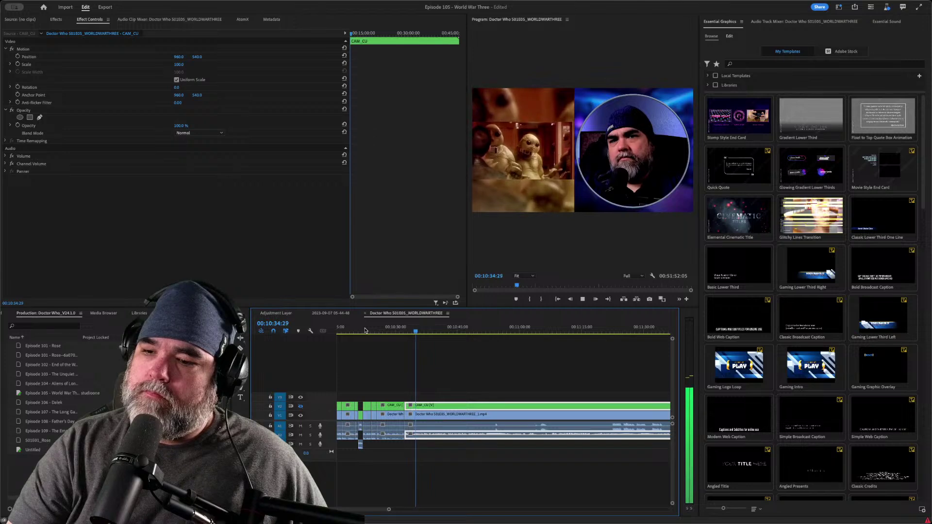
key(ctrl+k)
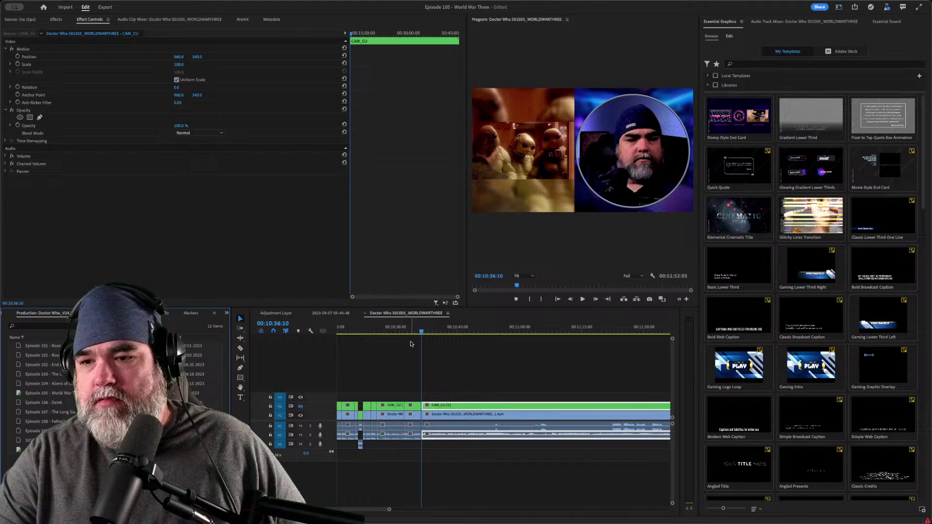
drag(410, 331, 402, 331)
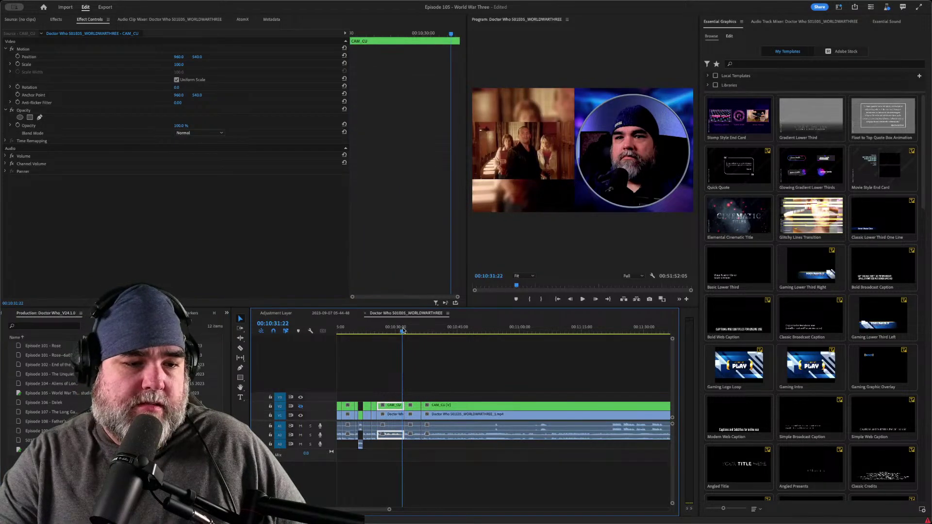
key(space)
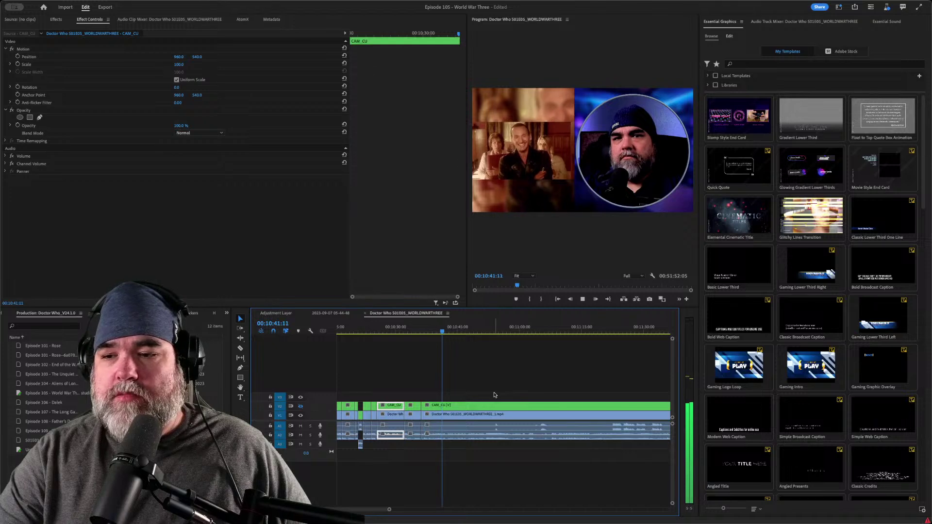
click(436, 434)
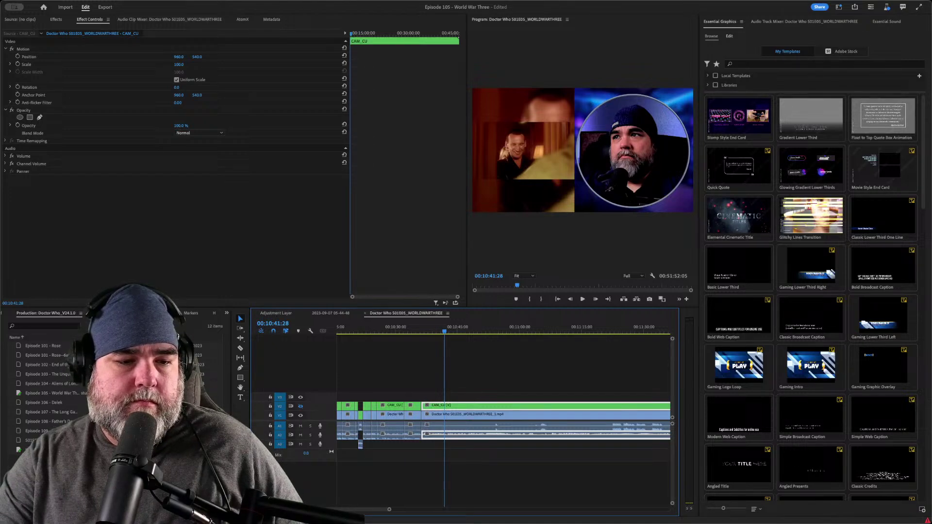
click(453, 378)
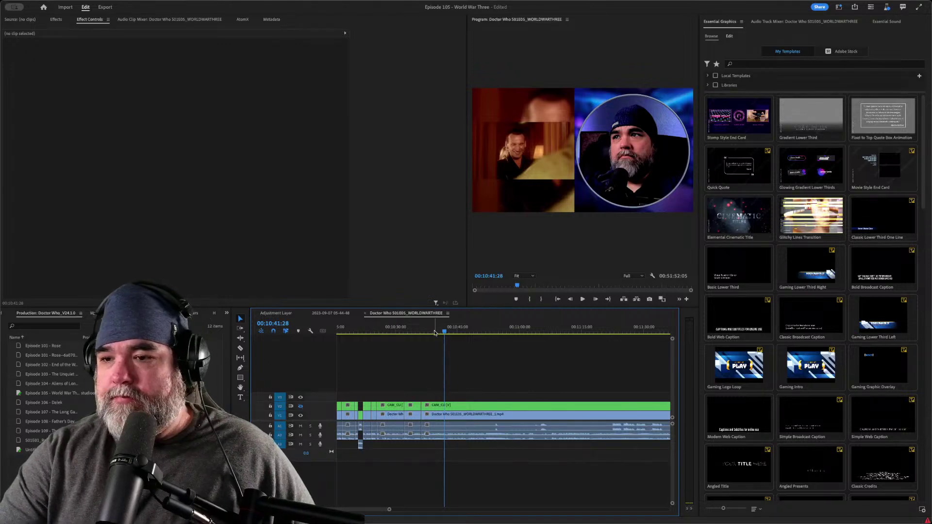
- Play back the remaining clip from about 00:10:41 and save the project
key(Up)
key(space)
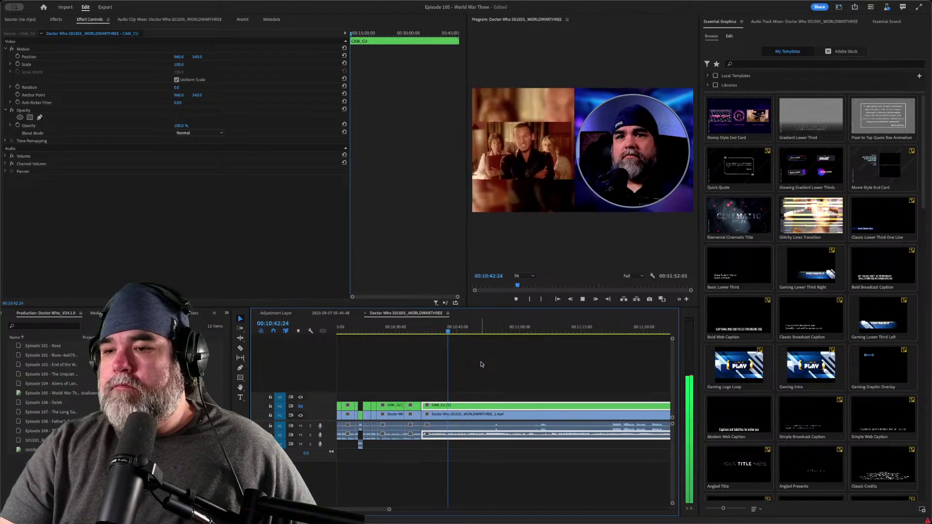
key(ctrl+s)
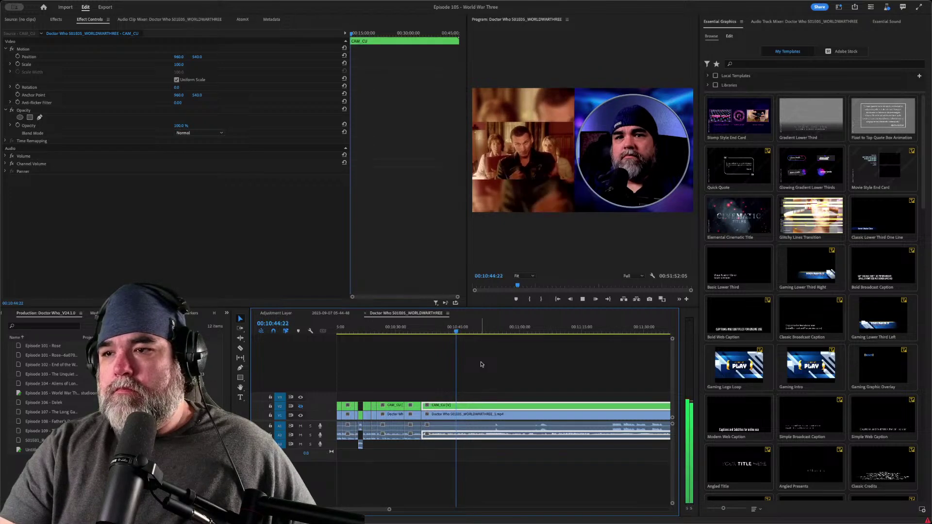
- Try ripple-trimming the start of the remaining clip up to about 00:10:43, and undo the trim
key(space)
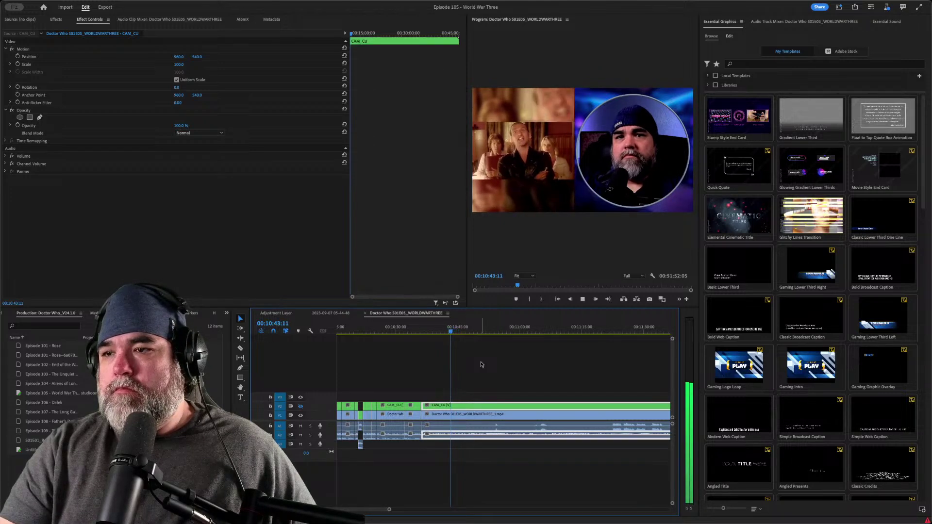
key(space)
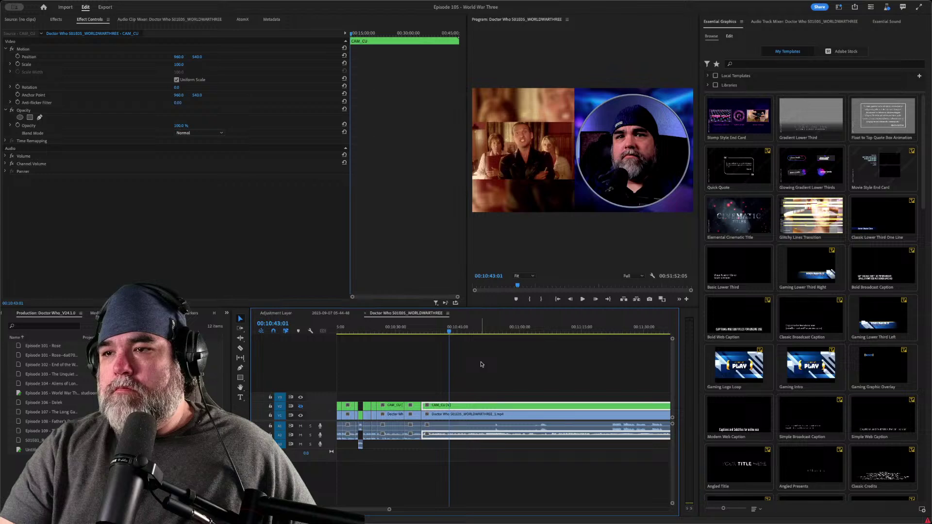
key(q)
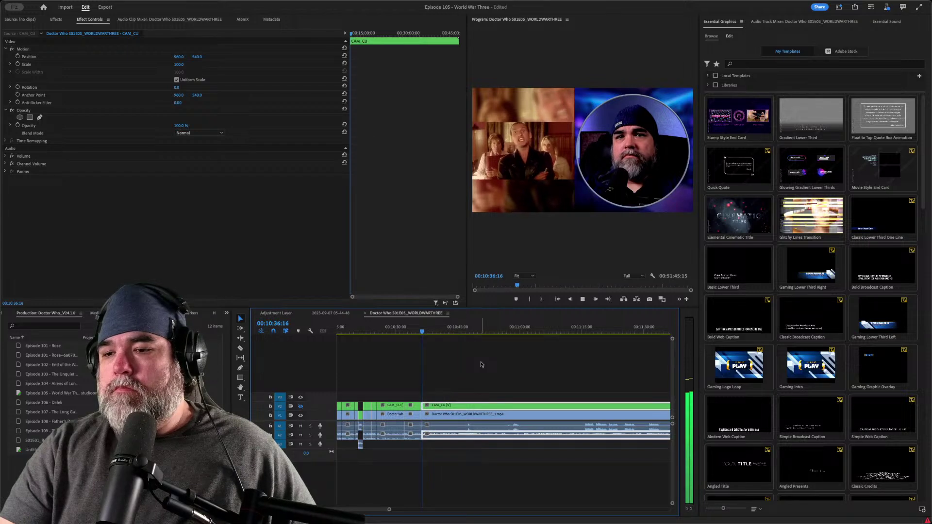
key(ctrl+z)
key(space)
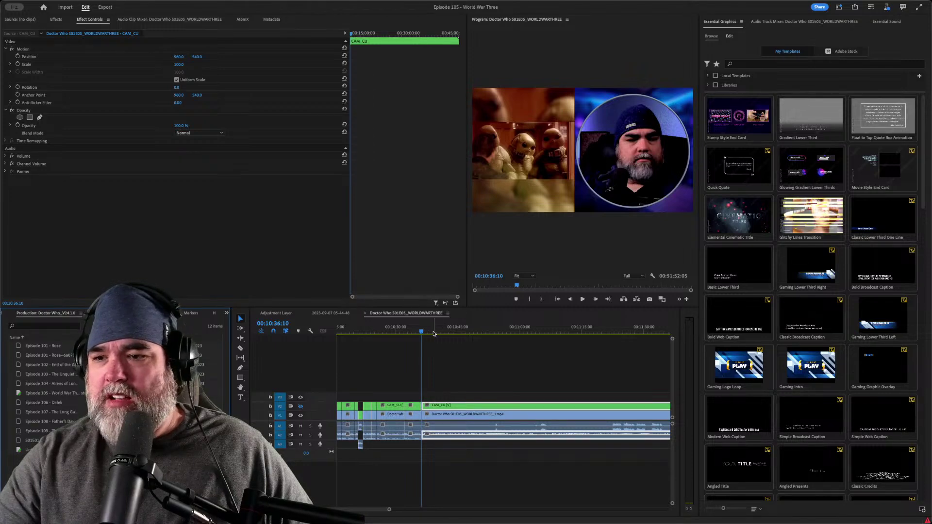
- Ripple-trim about six seconds from the start of the remaining clip, from the 00:10:36:10 cut up to about 00:10:42
drag(423, 332, 432, 333)
key(space)
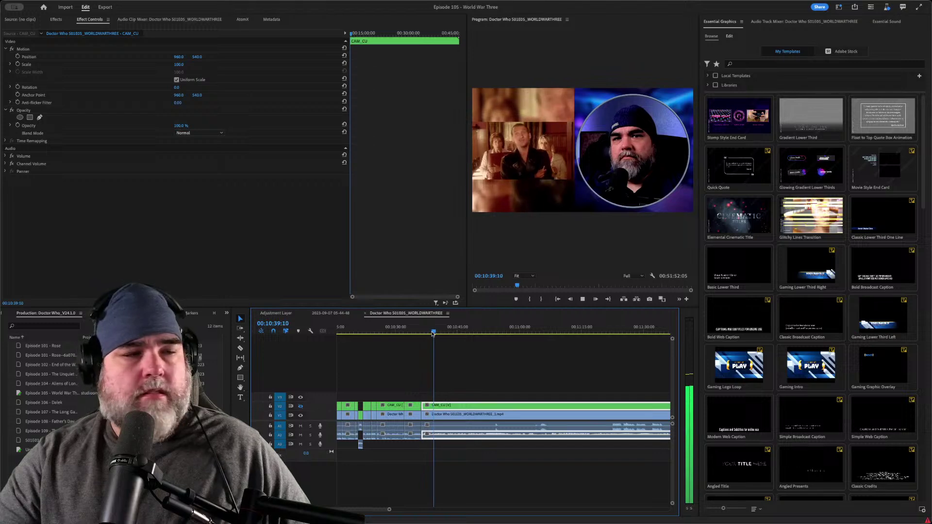
key(space)
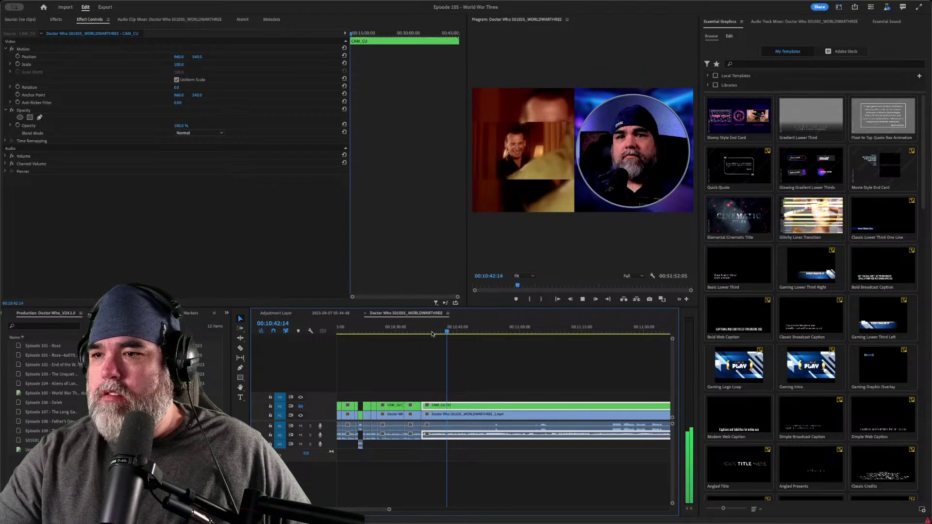
key(space)
key(q)
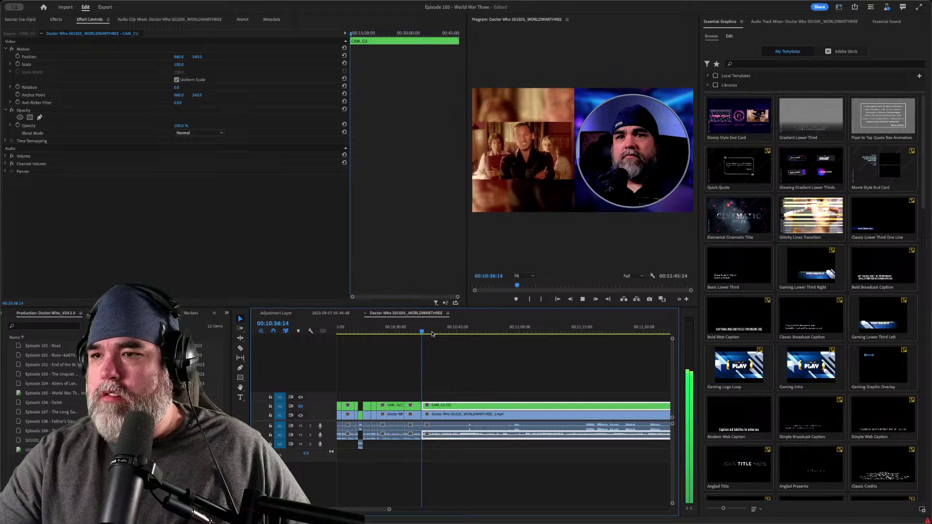
- Try cutting the remaining clip just before 00:10:39, and undo the cut
click(407, 331)
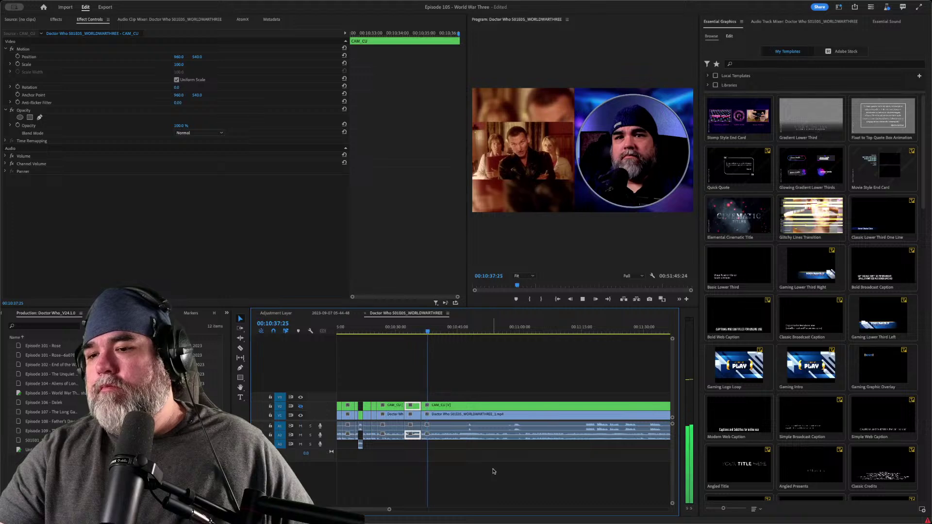
key(ctrl+k)
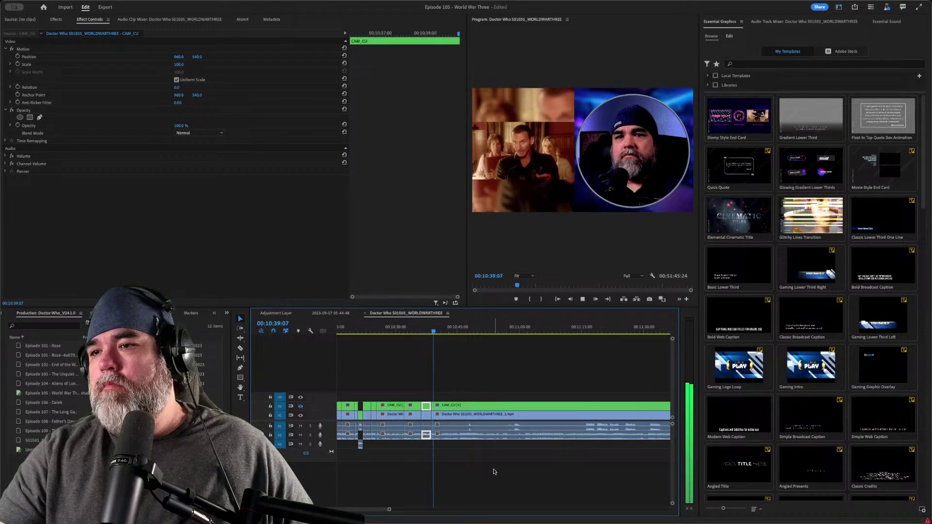
key(shift+Delete)
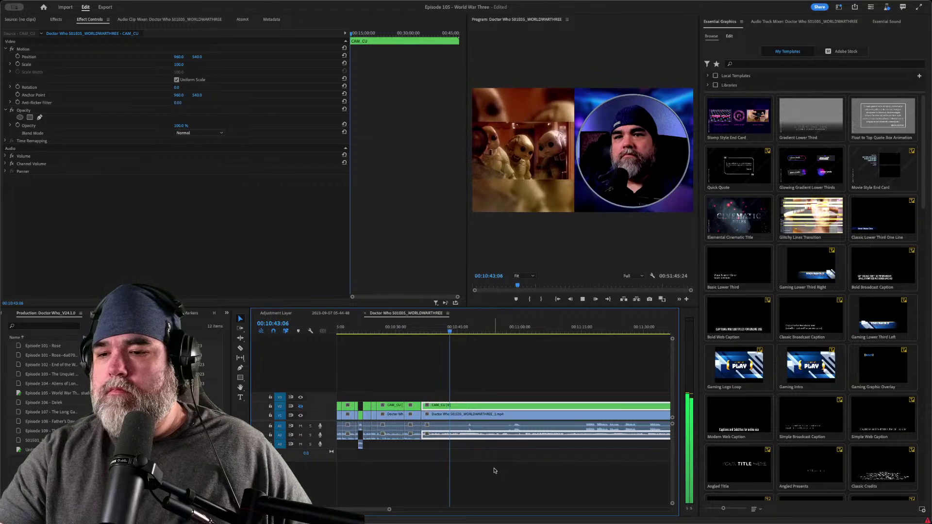
- Replay the footage around 00:10:37 to 00:10:49 and cut the remaining clip at 00:10:38:21
key(space)
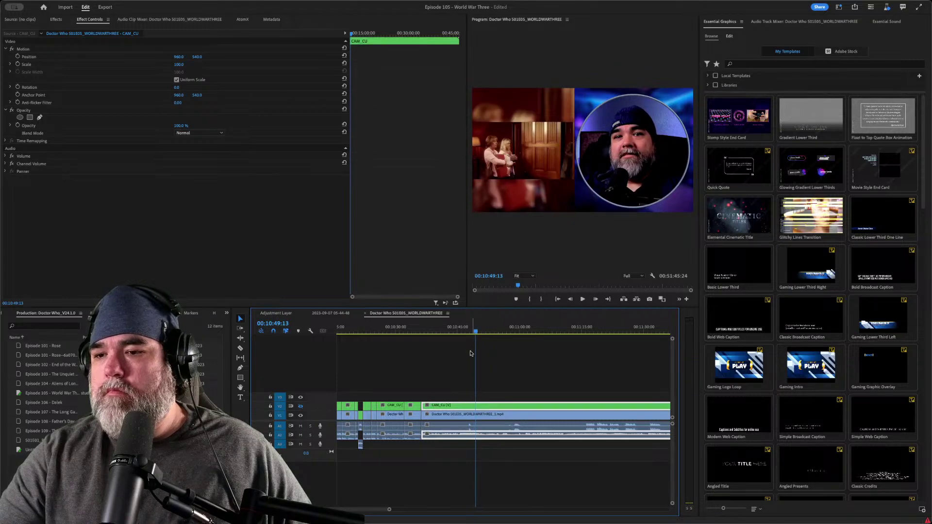
click(444, 332)
key(space)
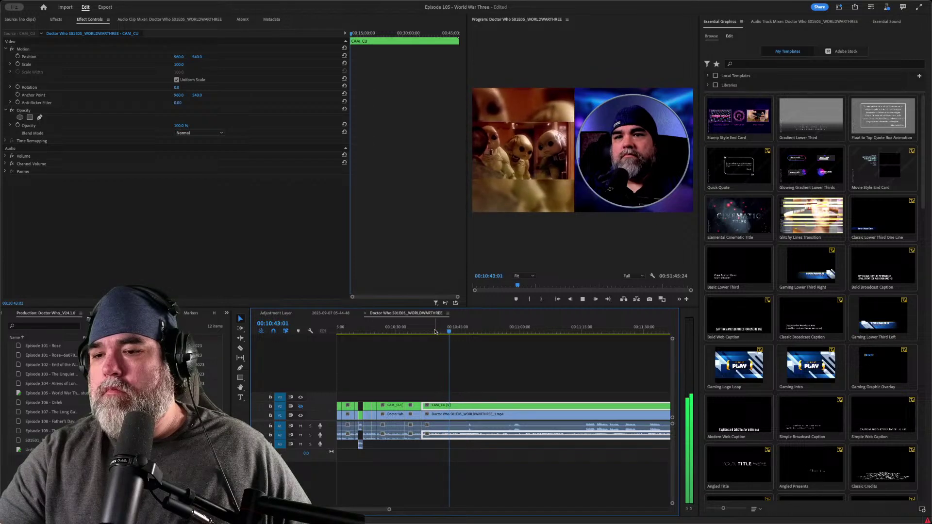
click(435, 332)
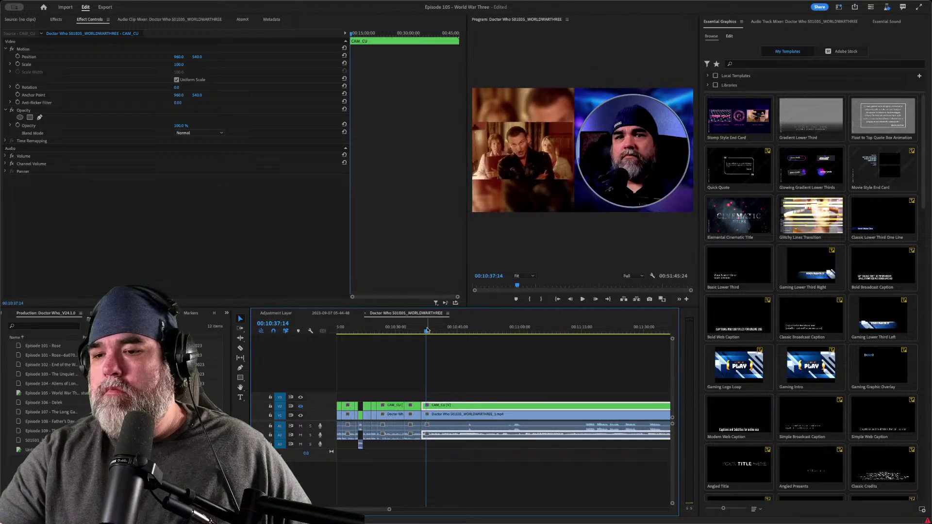
key(space)
key(space)
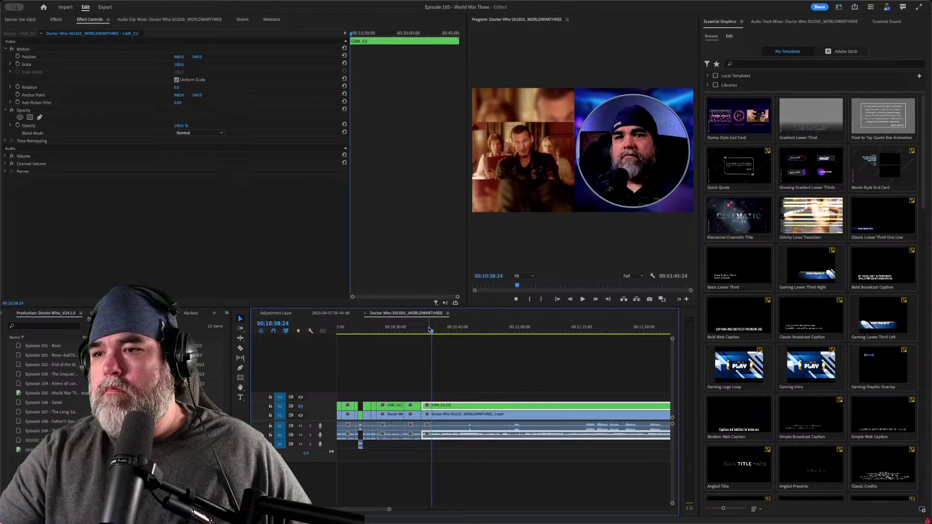
key(space)
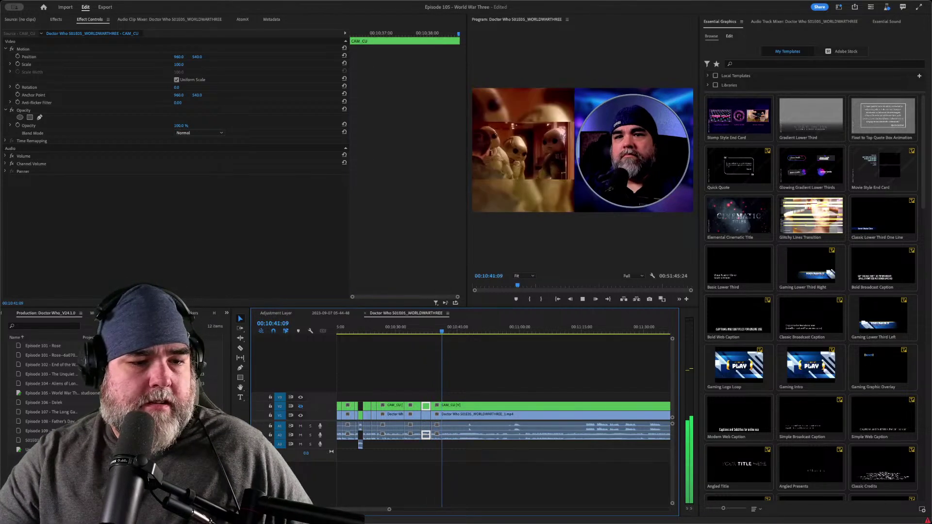
- Ripple-trim the piece after the 00:10:38:21 cut up to 00:10:43:29 and play back the join
click(516, 404)
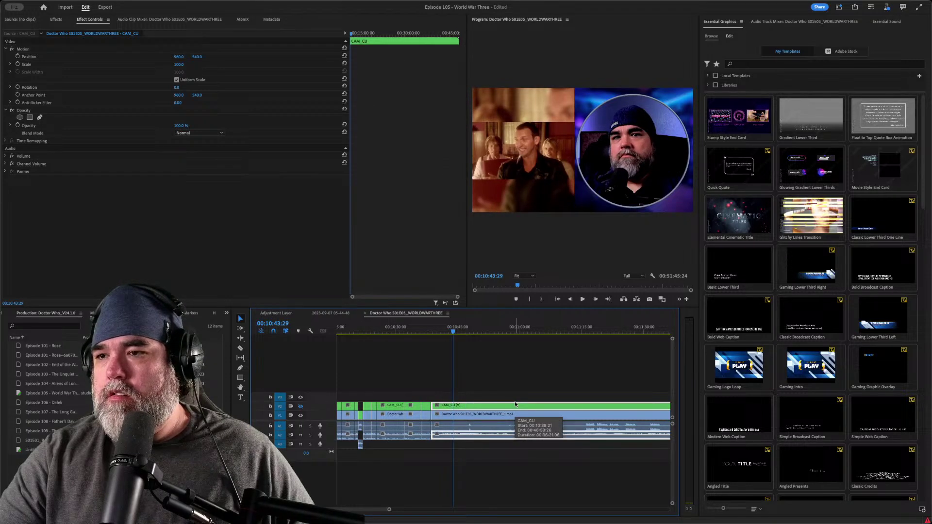
key(Up)
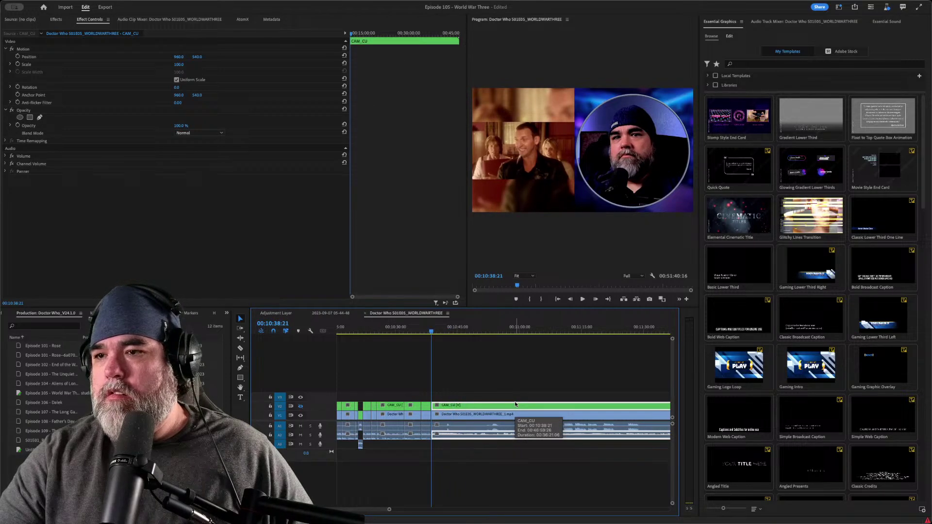
key(space)
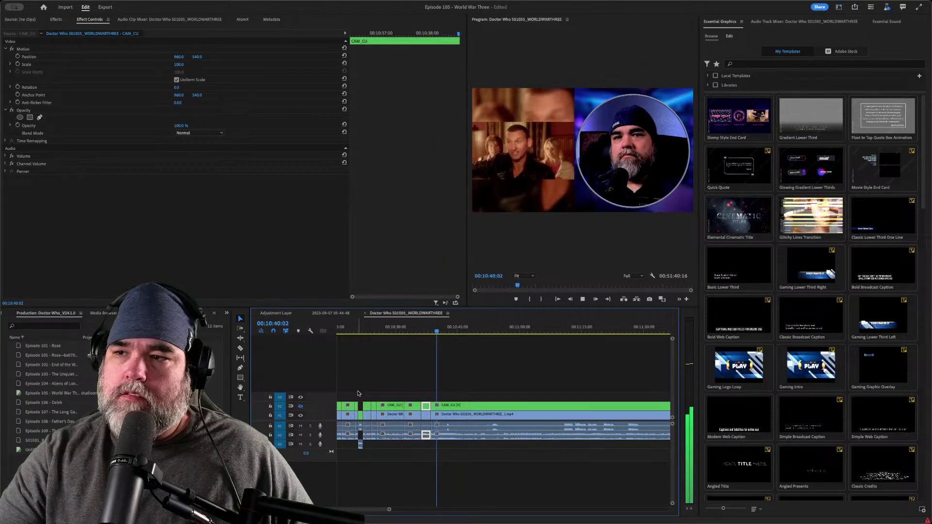
key(space)
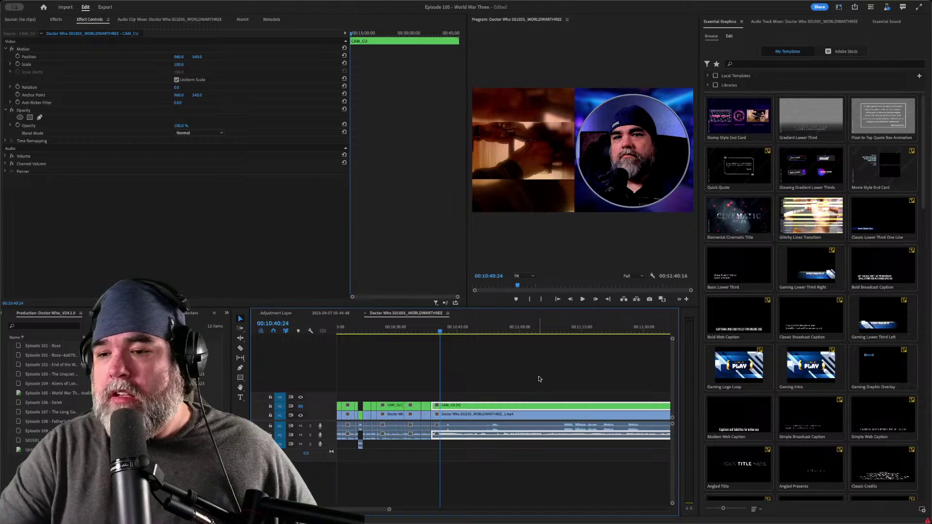
- Ripple-trim the start of the piece after the 00:10:38:21 cut further, up to 00:10:39:08
drag(441, 331, 433, 331)
key(space)
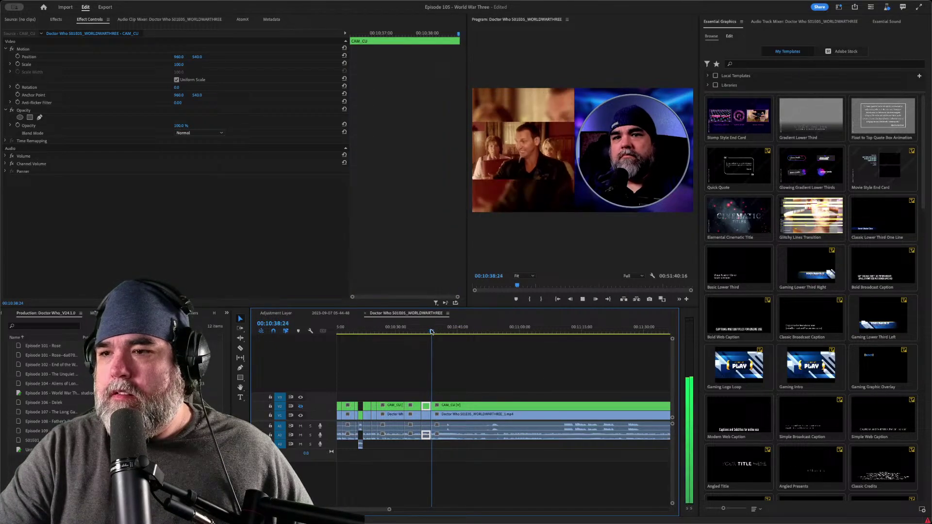
key(space)
drag(432, 332, 432, 332)
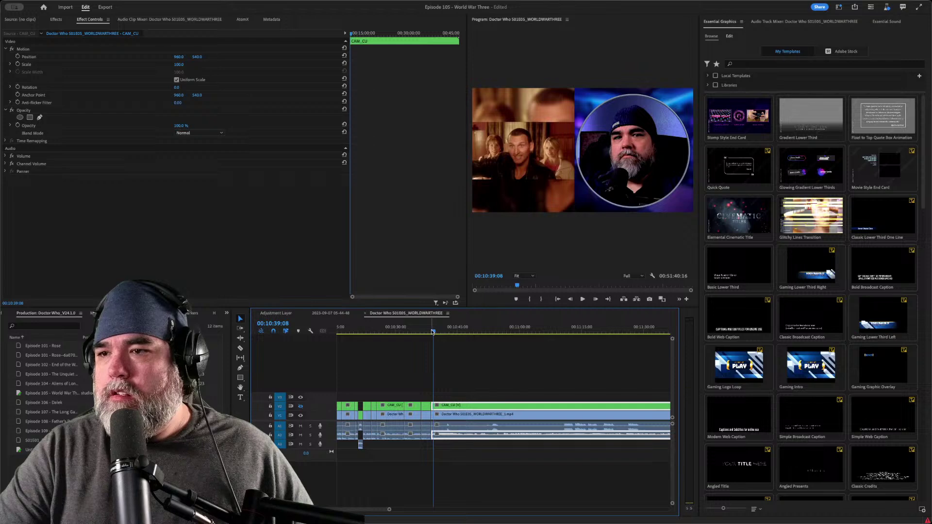
key(space)
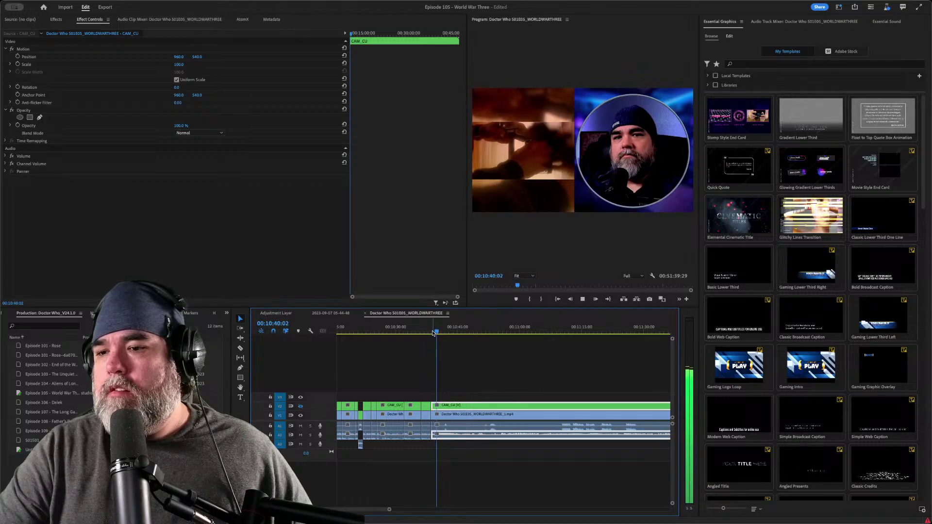
- Replay the preceding section through the 00:10:38:21 cut to check the tightened transition
drag(433, 331, 371, 333)
key(space)
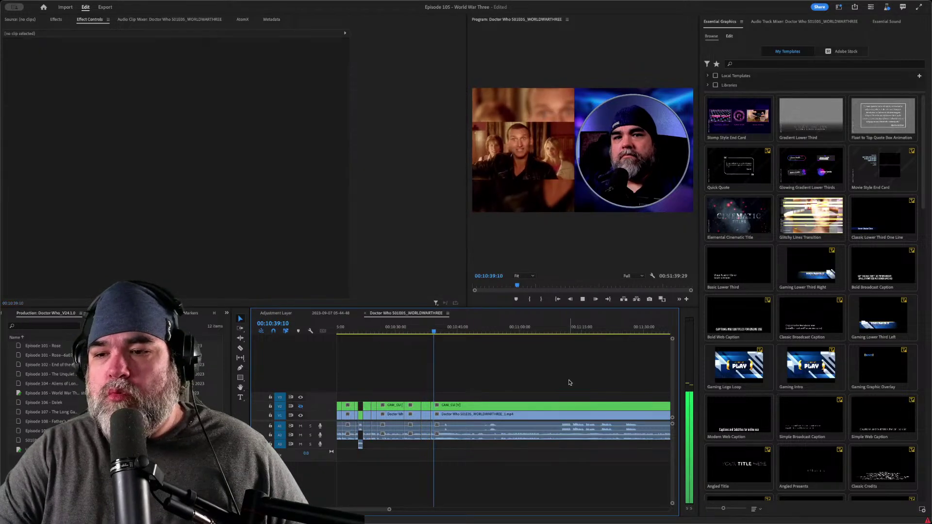
key(space)
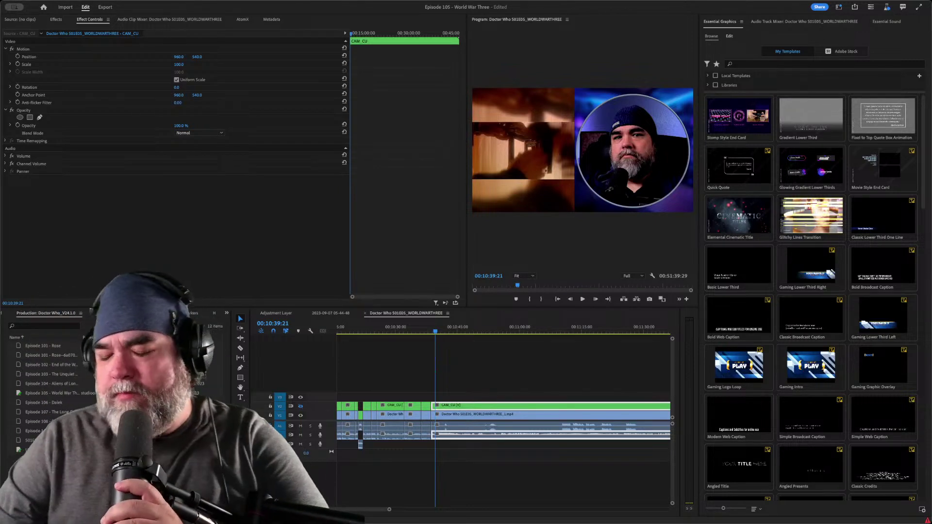
click(529, 393)
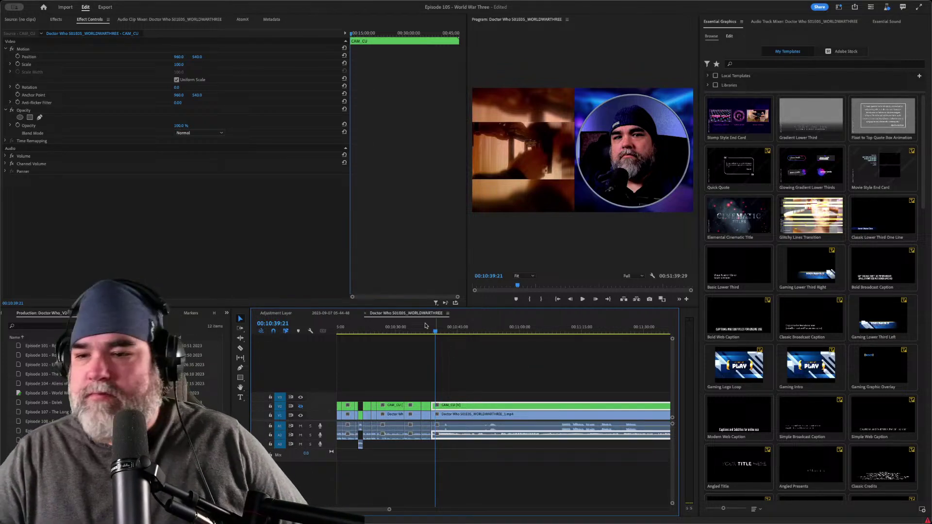
- Play on from about 00:10:37 and cut the remaining clip at about 00:10:48
mouse_move(419, 338)
mouse_down()
mouse_move(394, 334)
mouse_move(426, 331)
mouse_up()
key(space)
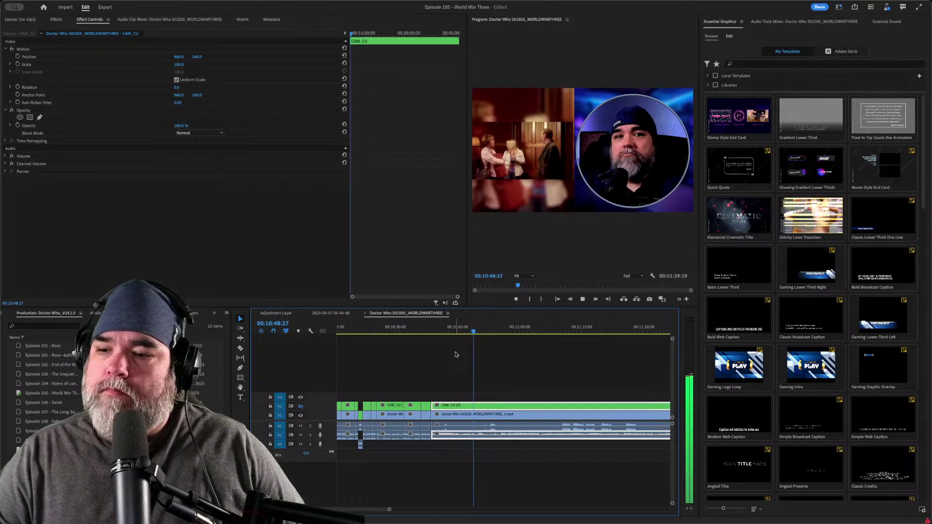
key(j)
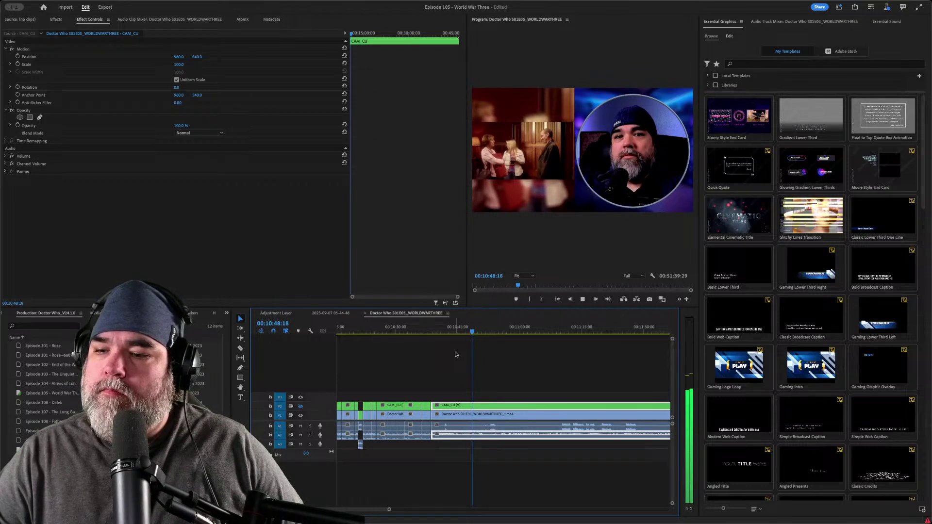
key(ctrl+k)
key(l)
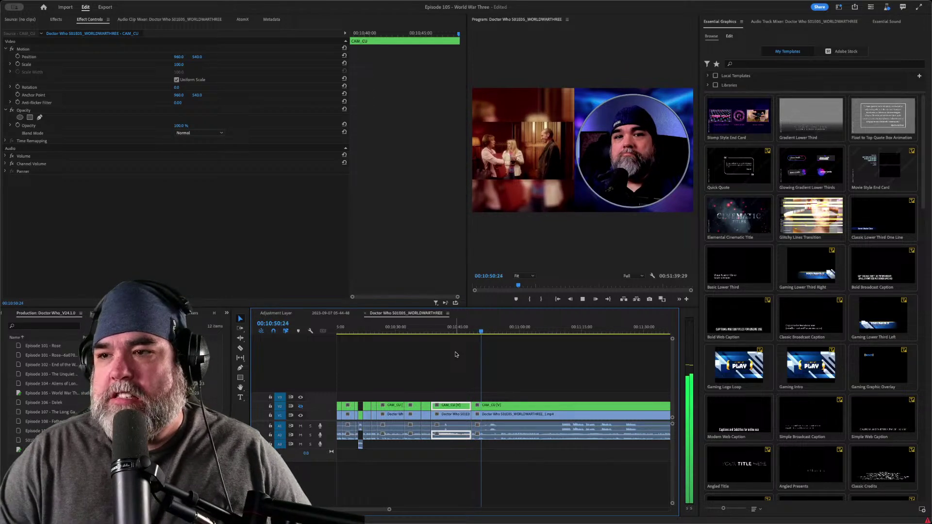
- Ripple-trim nearly two seconds from the start of the piece after the cut at about 00:10:48
key(k)
key(d)
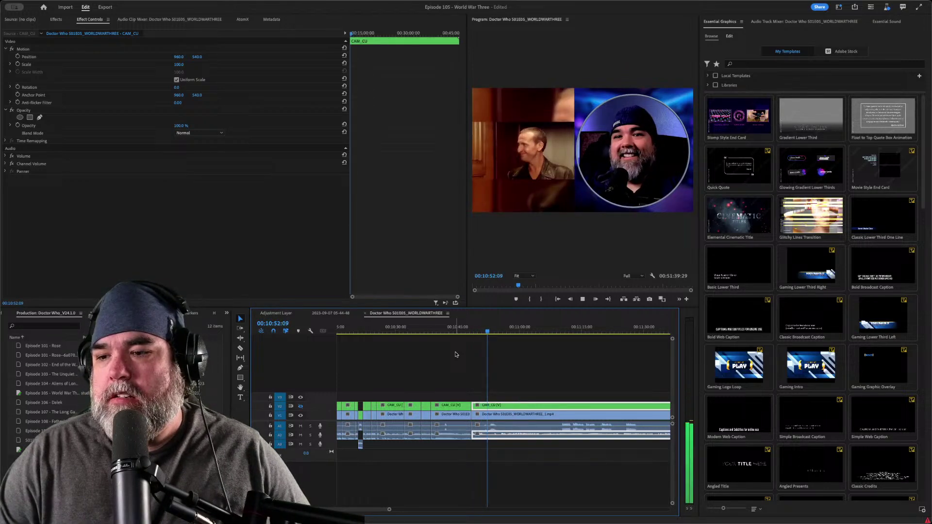
key(j)
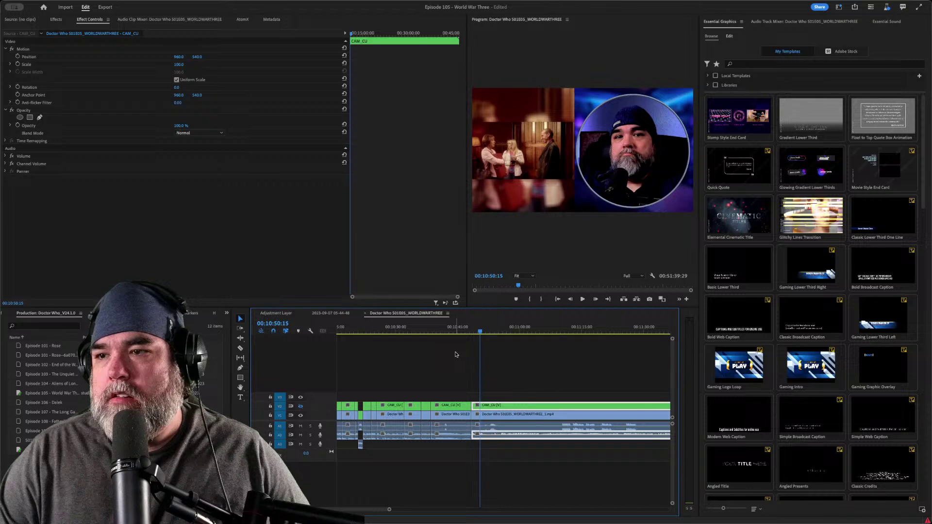
key(k)
key(Right)
key(Right)
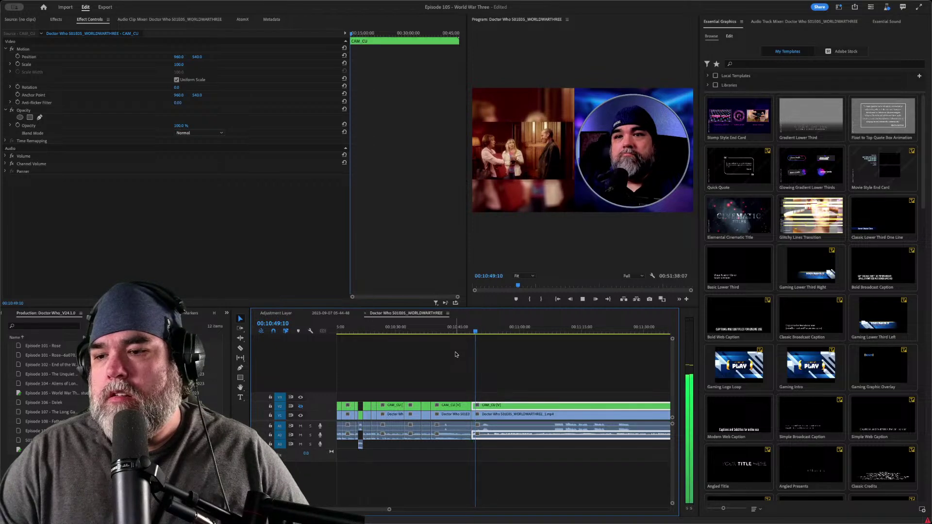
- Cut the remaining clip at about 00:10:51 and continue playback
key(l)
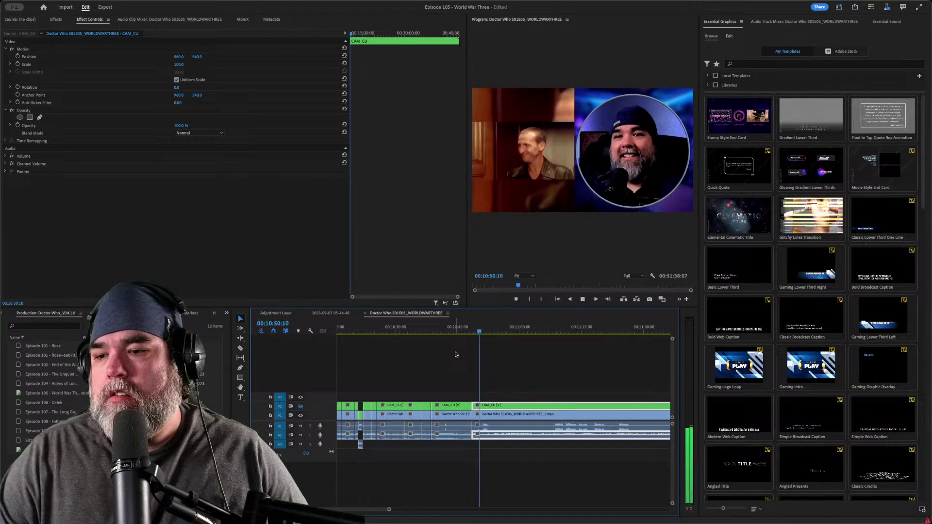
key(k)
key(ctrl+k)
key(l)
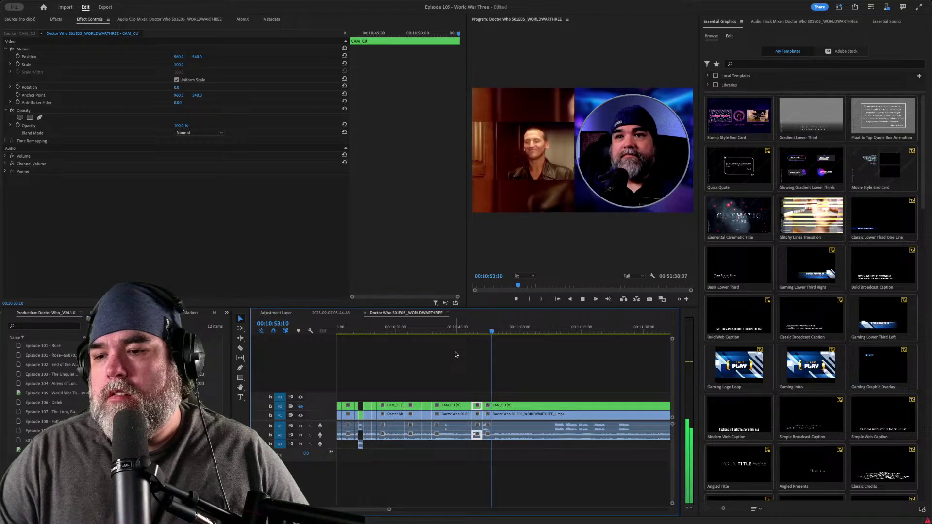
- Cut the clip at 00:10:53:14 and move the camera piece before it down a track for a full-camera moment
key(k)
key(ctrl+k)
key(alt+Down)
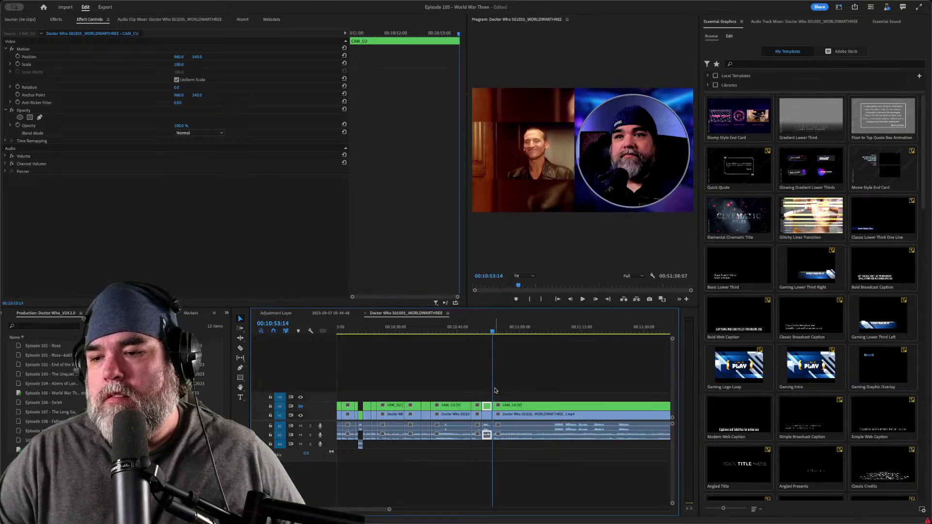
- Review the footage after 00:10:53:14 and ripple-trim about four and a half seconds from the start of the remaining clip
key(l)
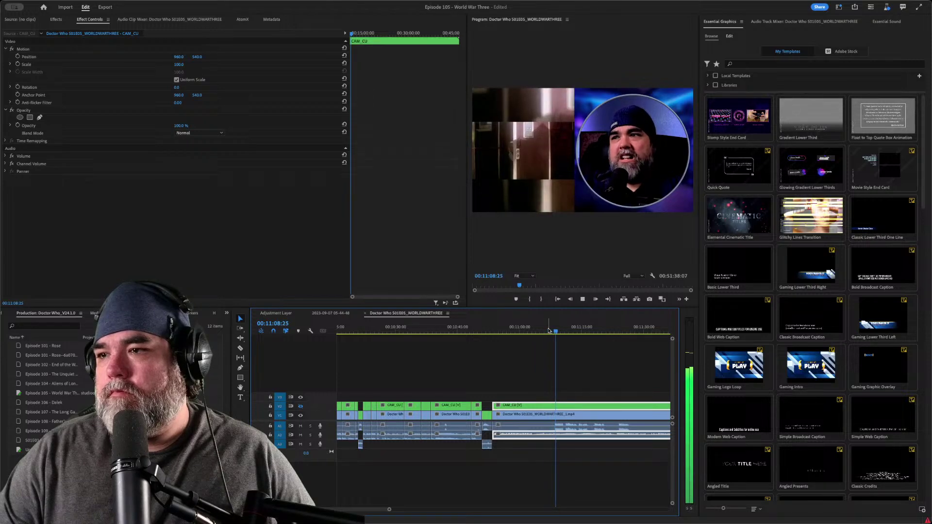
drag(548, 330, 493, 329)
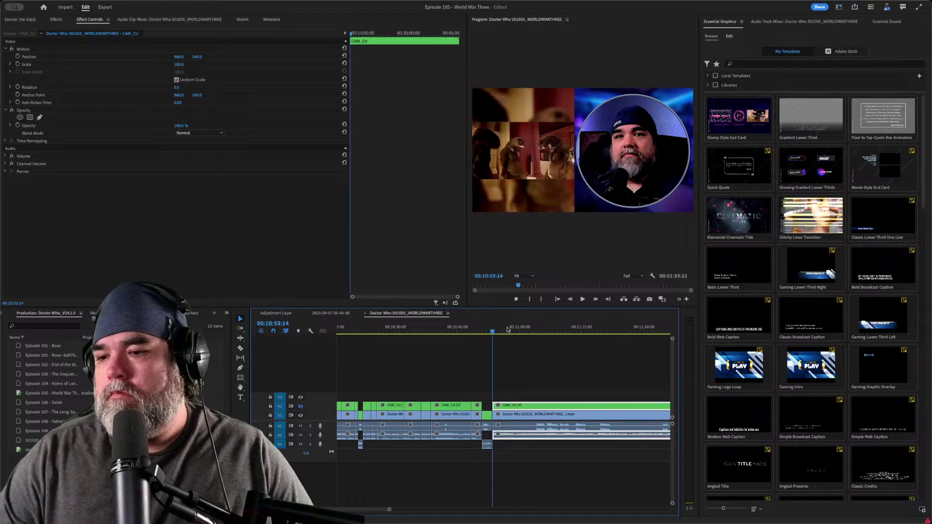
key(space)
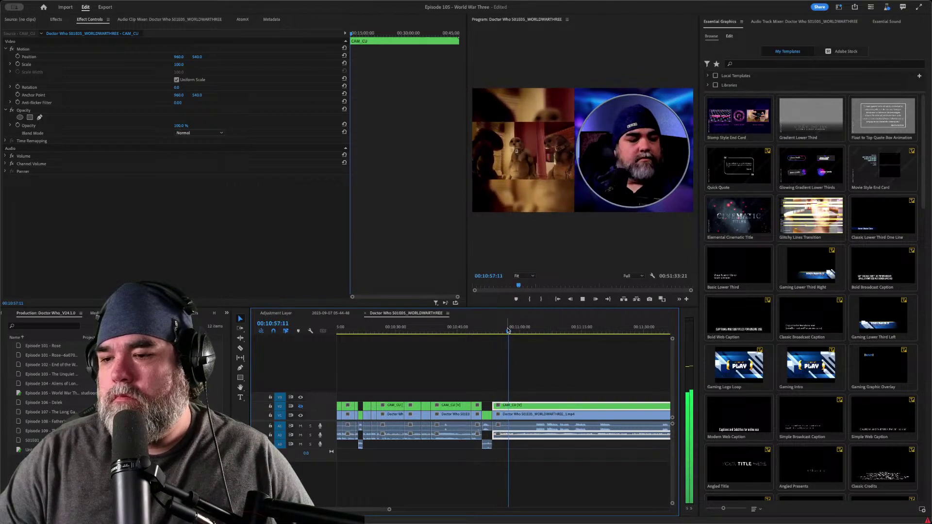
- Cut the remaining clip at 00:10:58:22 and ripple-trim about five seconds from the piece after the cut
key(ctrl+k)
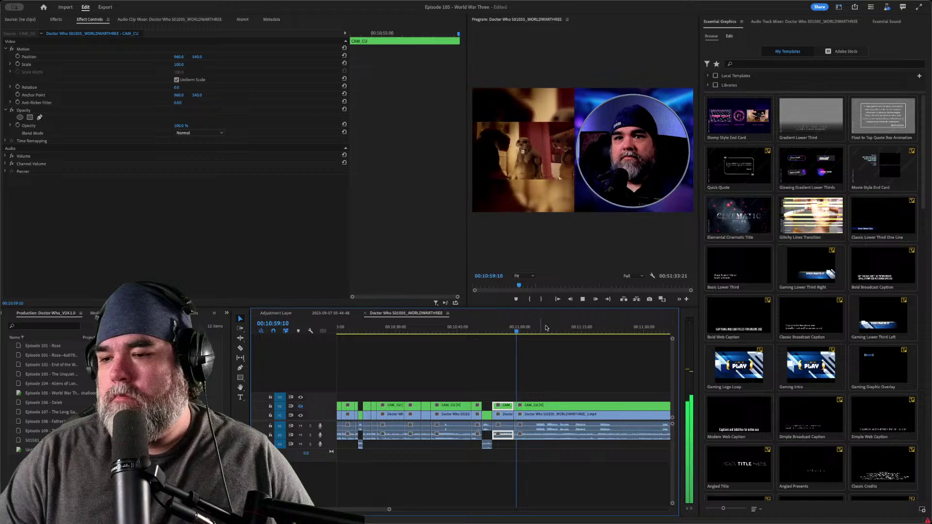
drag(518, 331, 536, 334)
key(Up)
key(space)
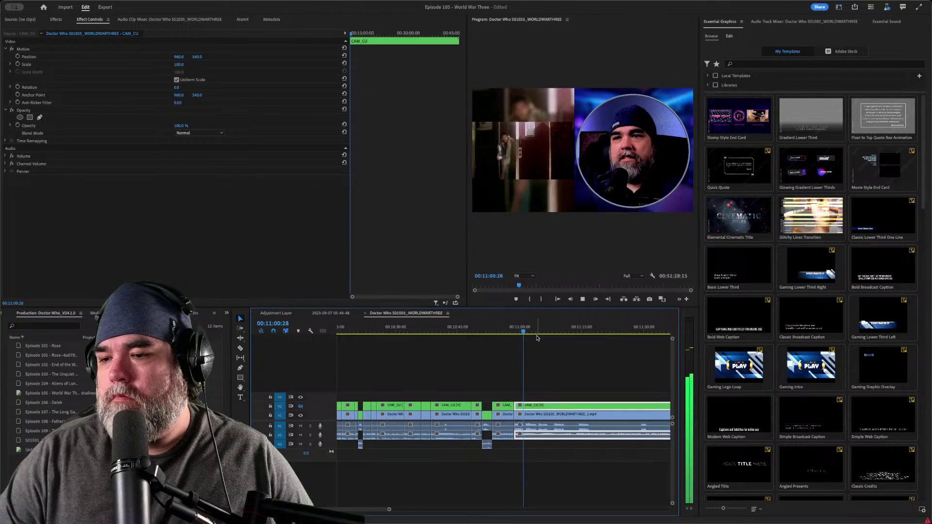
- Cut the remaining clip at about 00:11:01 and at 00:11:03:15, ripple-trimming about half a second after each cut
key(ctrl+k)
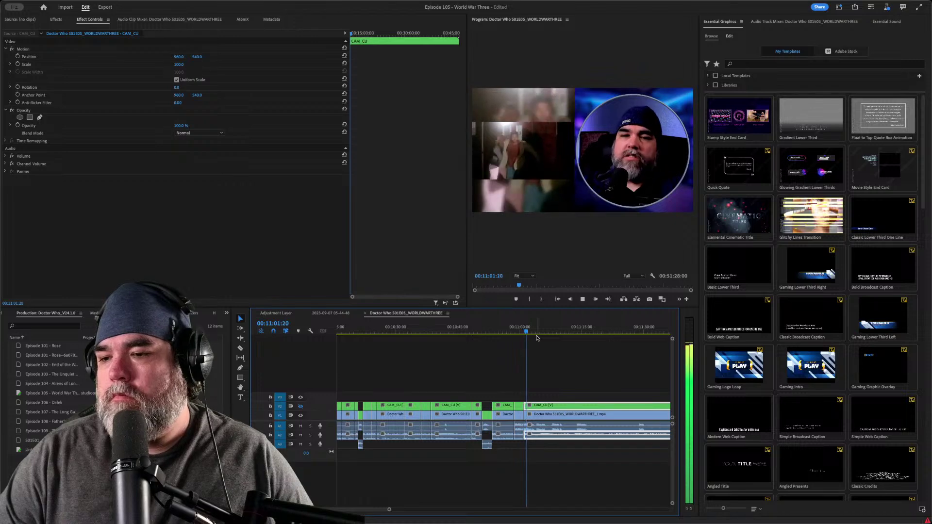
key(ctrl+k)
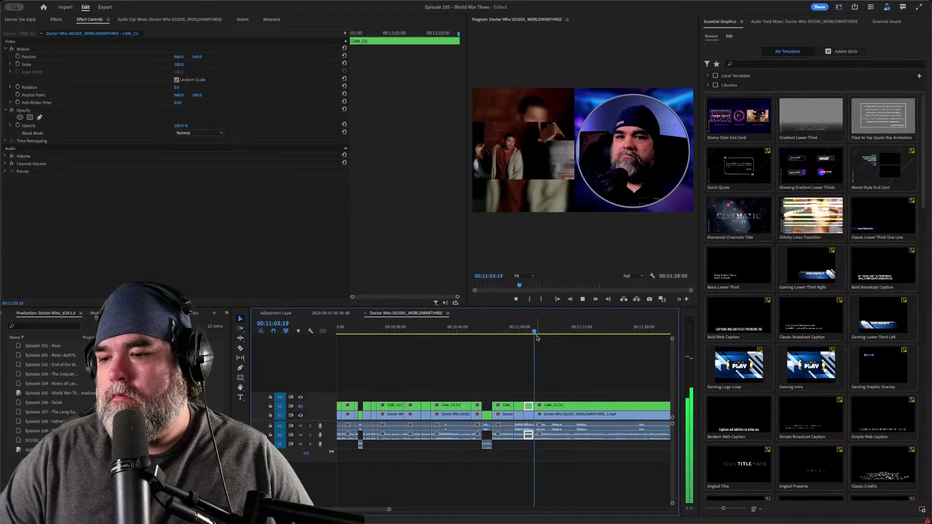
key(q)
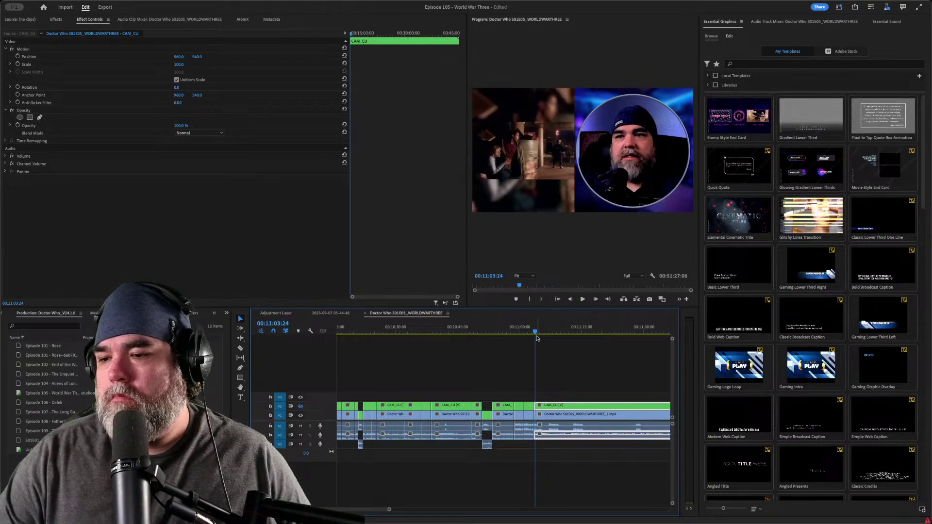
key(space)
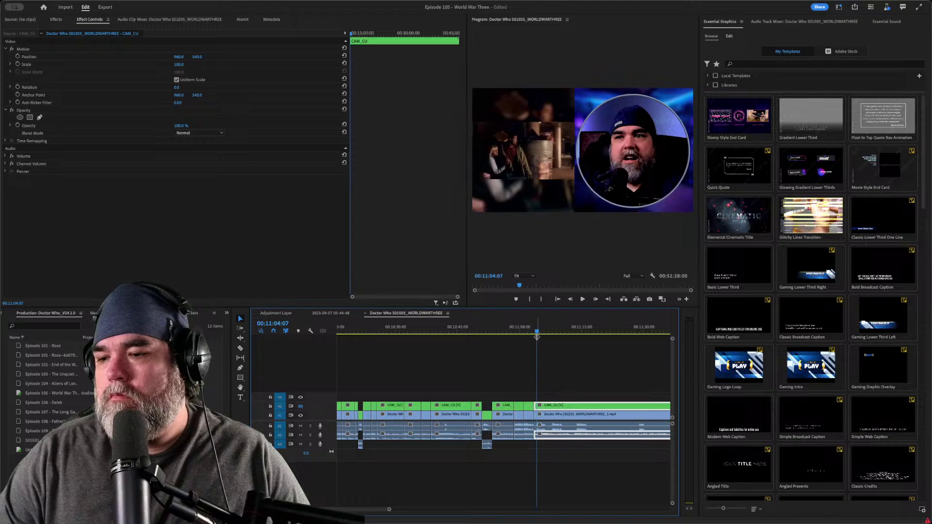
key(space)
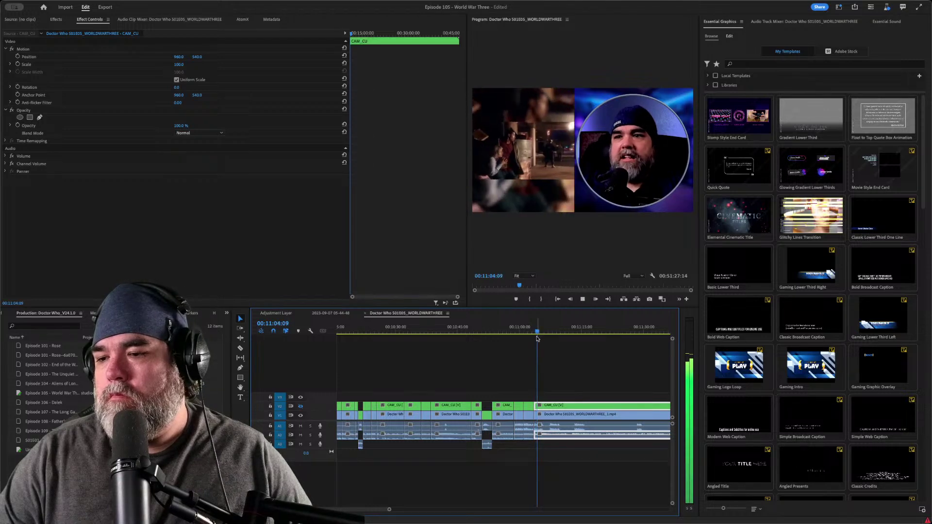
- Cut the remaining clip at about 00:11:06 and ripple-trim nearly two seconds after the cut
key(ctrl+k)
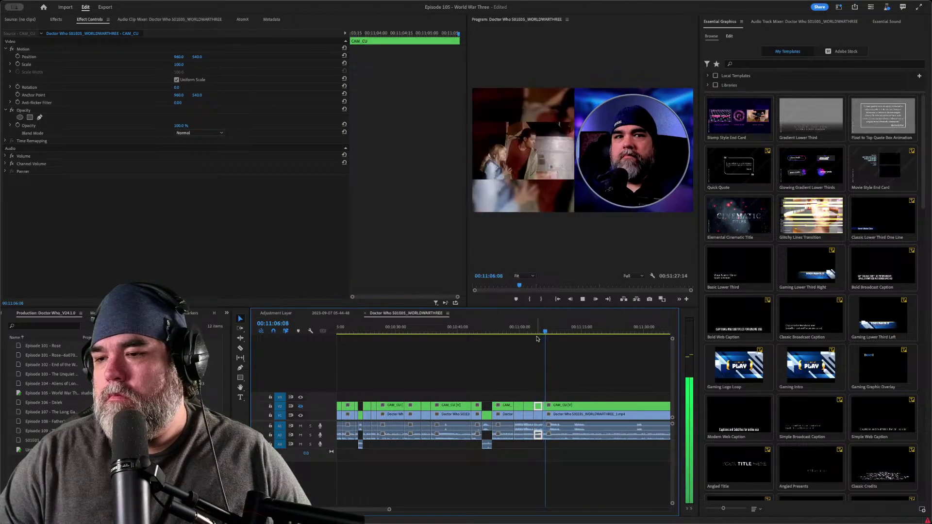
key(q)
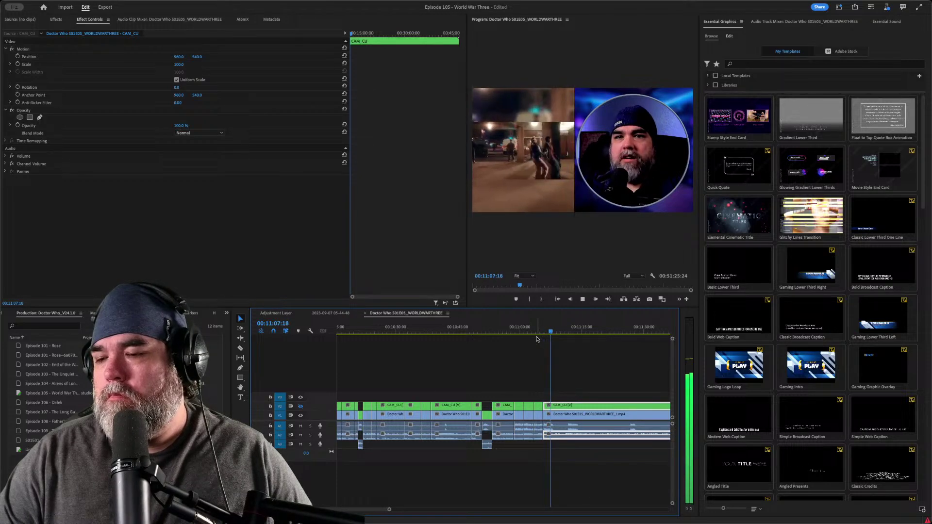
- Cut at 00:11:08:07 and move the camera pieces from 00:10:58:22 up to that cut down a track for a full-camera section
key(space)
key(ctrl+k)
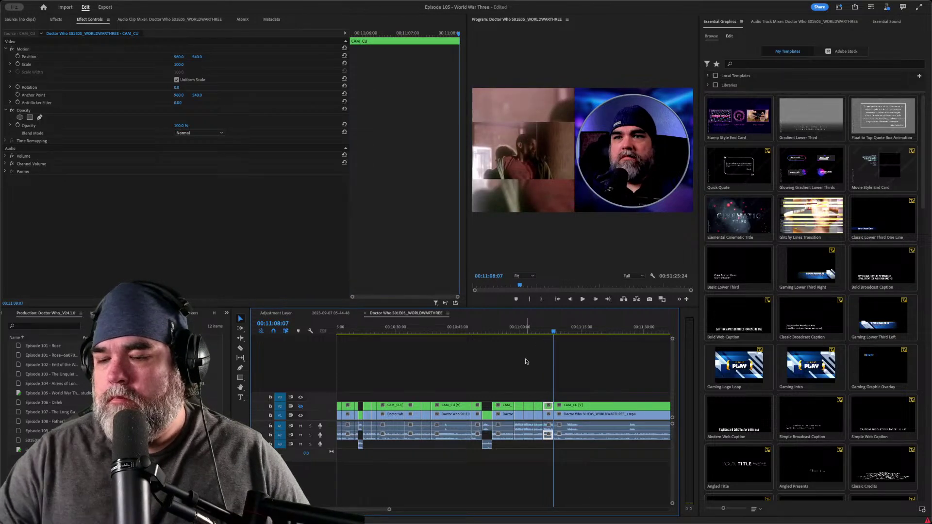
key(alt+Down)
key(Left)
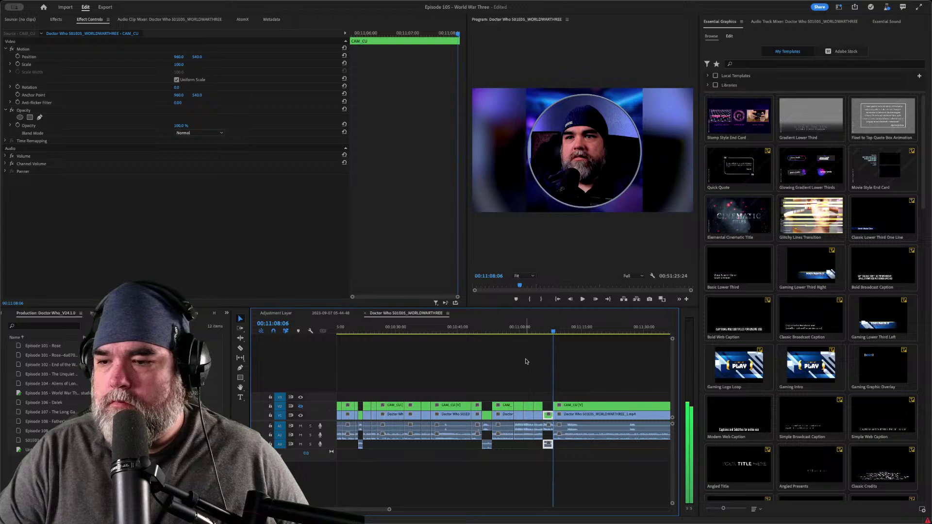
key(shift+k)
key(shift+k)
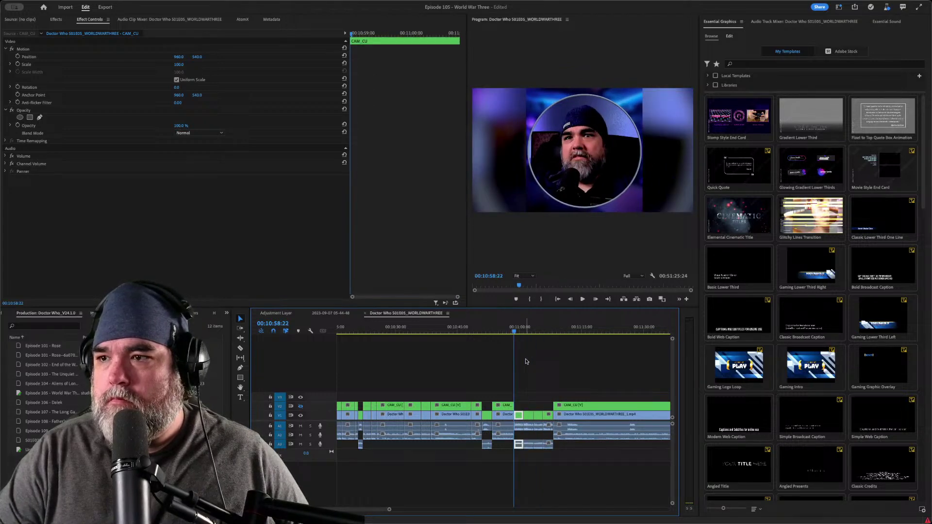
- Play back the full-camera section from 00:10:58:22 and on to about 00:11:15, then return to the 00:11:08:07 cut
key(space)
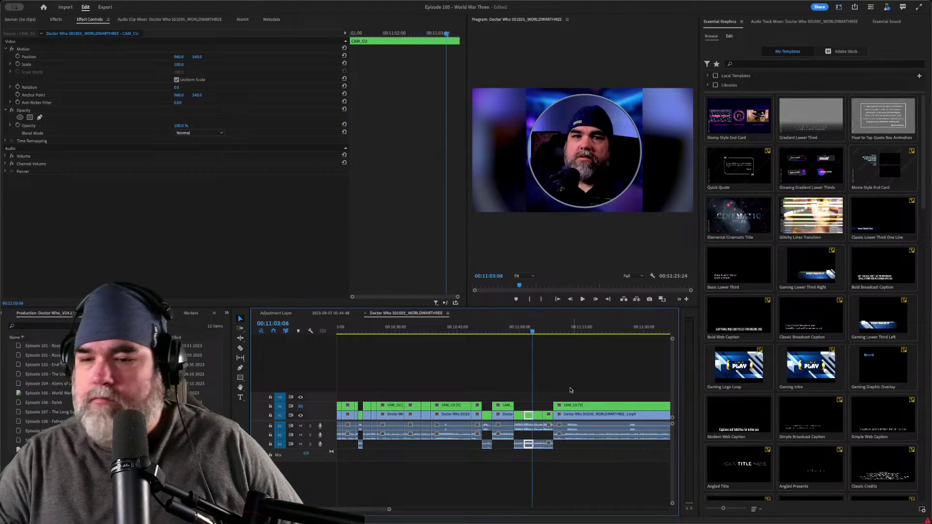
key(space)
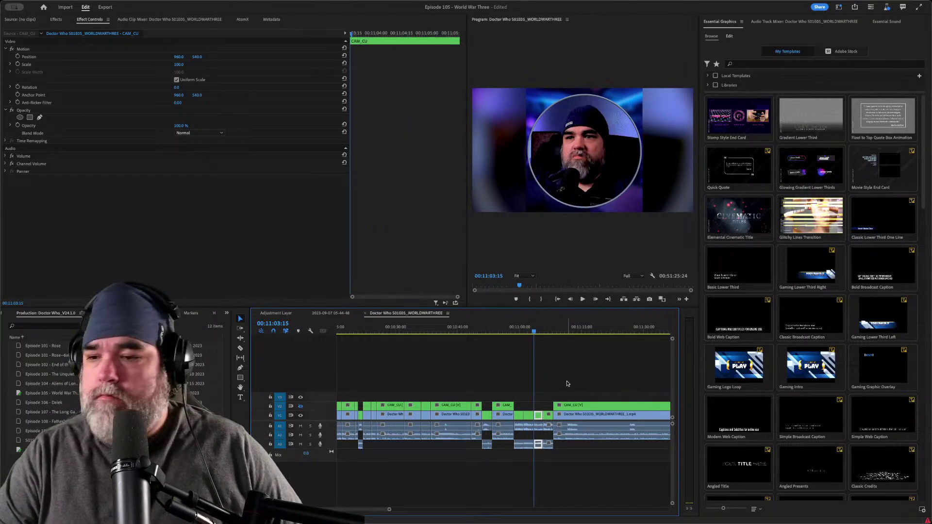
key(space)
key(Up)
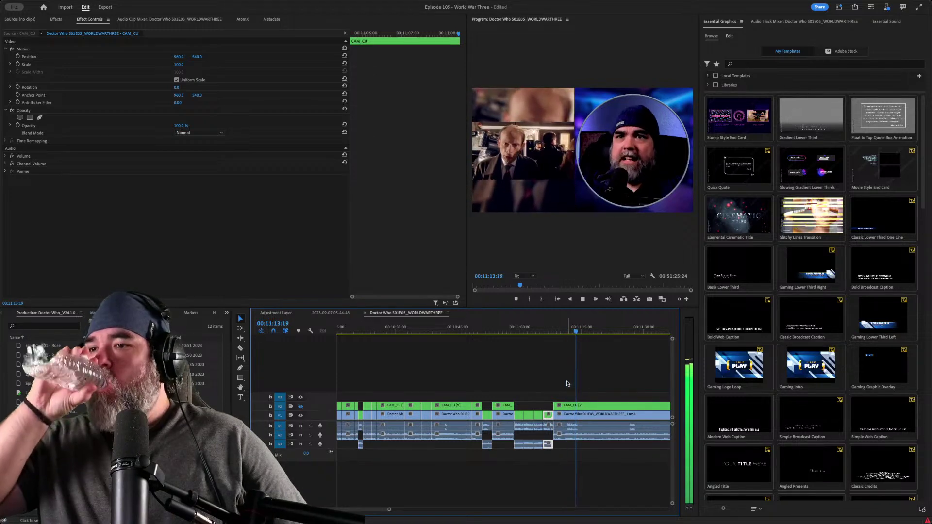
key(space)
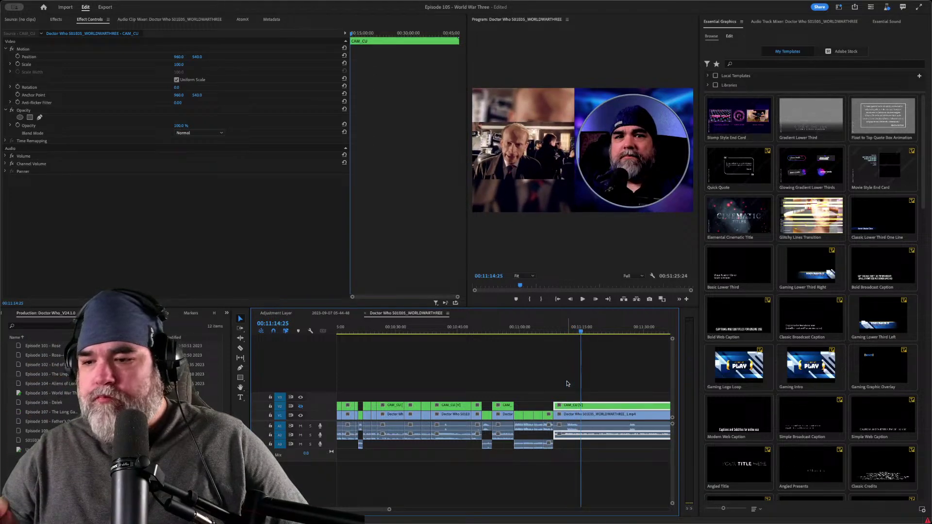
key(Up)
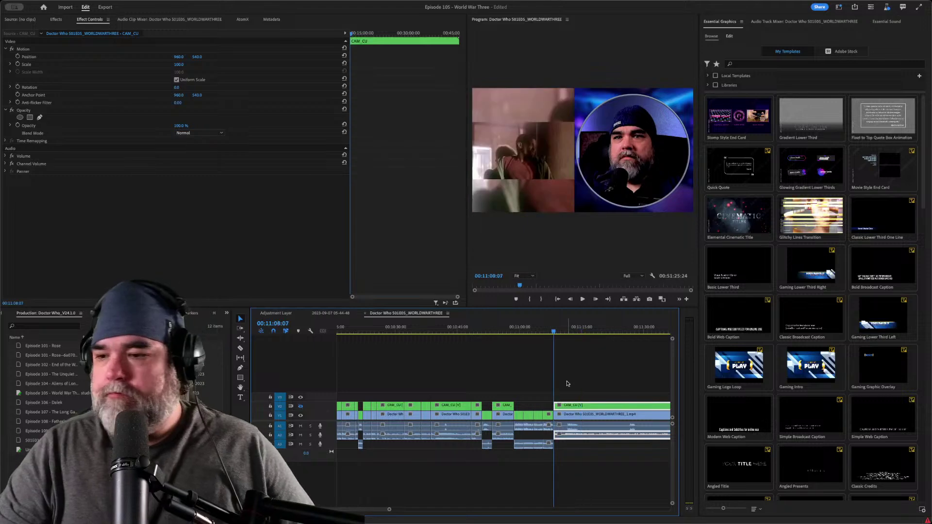
- Cut the clip at about 00:11:11:19 and 00:11:14:07, and switch the piece between the cuts to full camera
key(space)
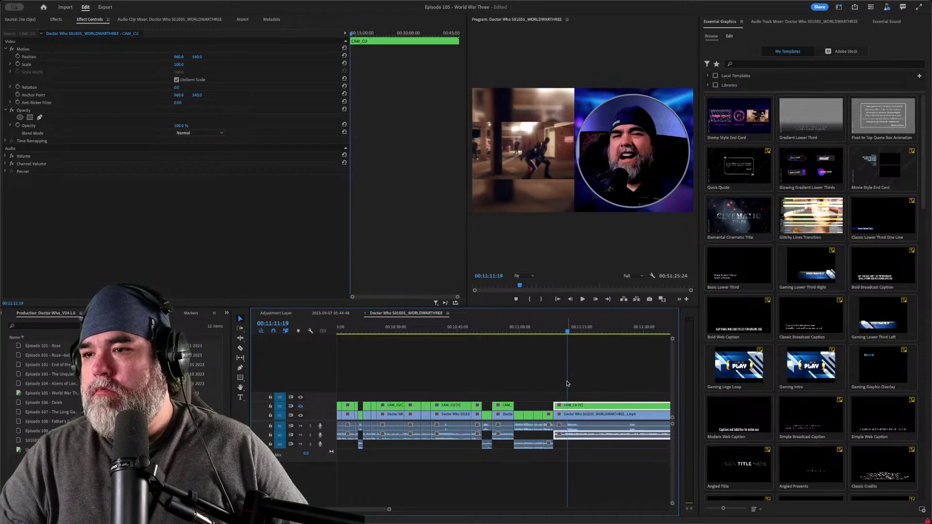
key(ctrl+k)
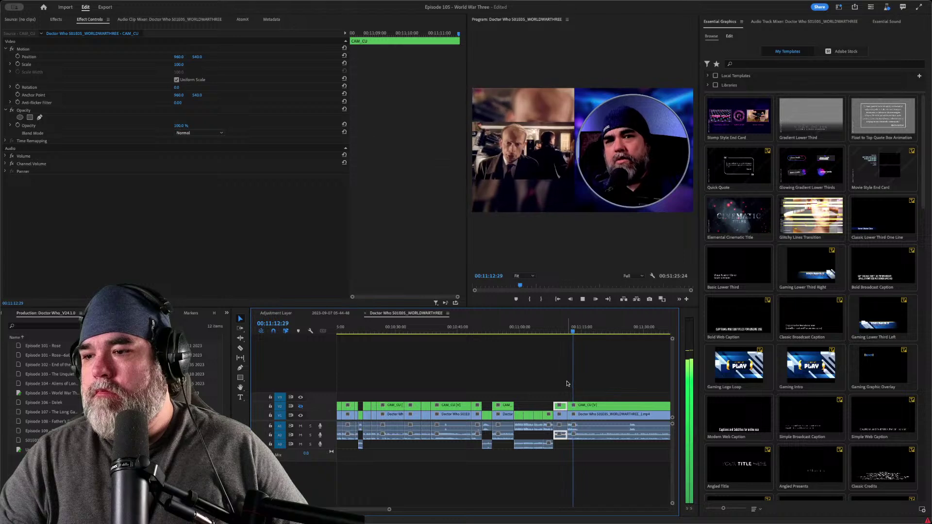
key(ctrl+k)
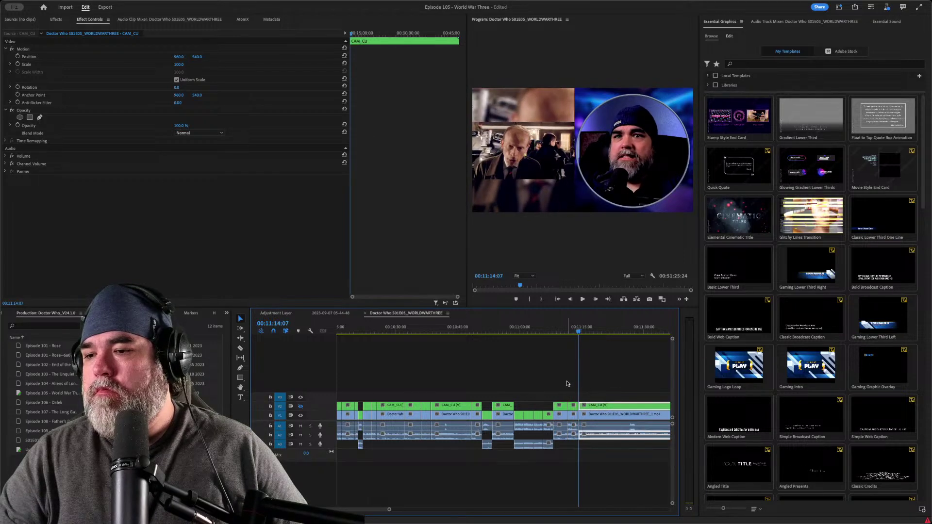
key(Up)
key(Delete)
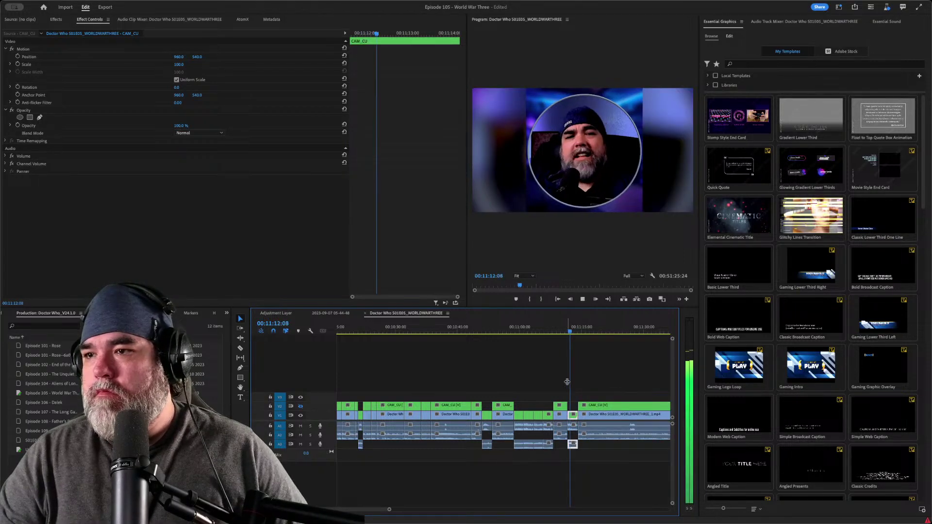
- Review the footage after 00:11:14:07 and ripple-trim about six seconds from the start of the remaining clip
key(Down)
key(space)
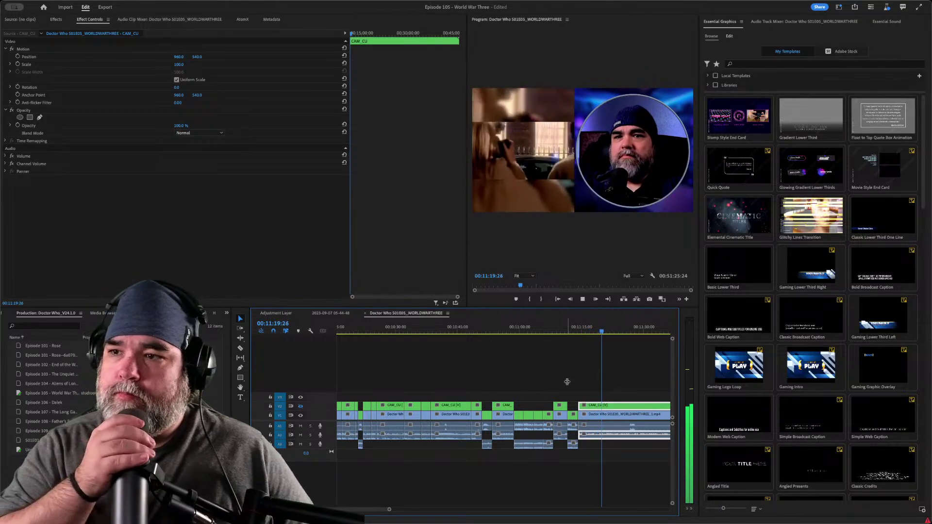
key(j)
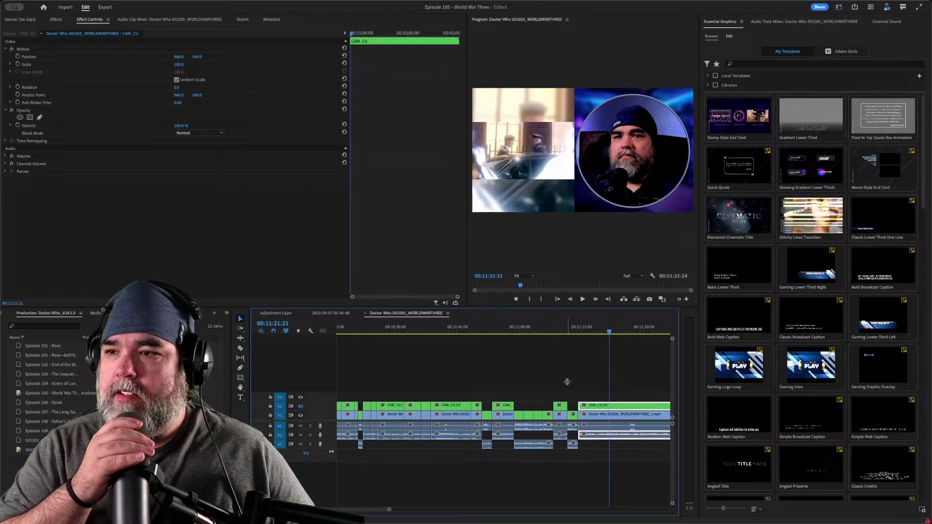
key(k)
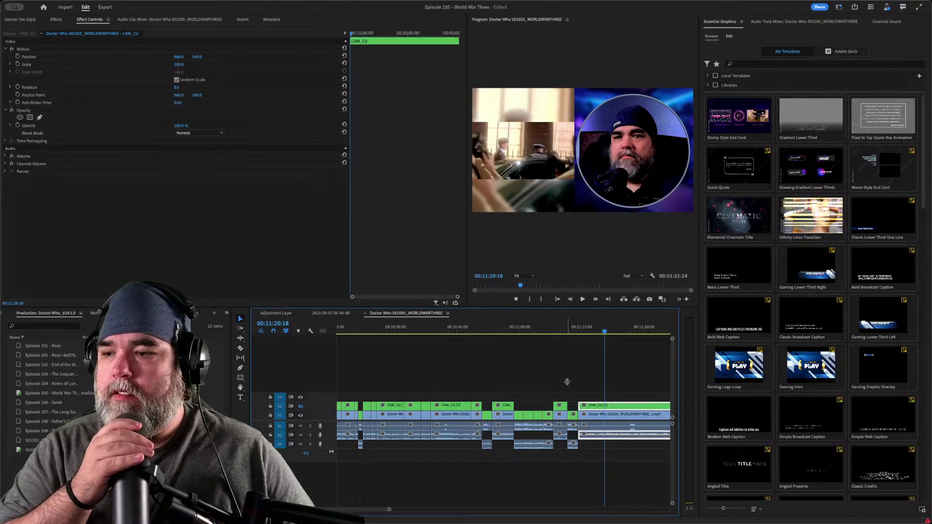
key(Up)
key(l)
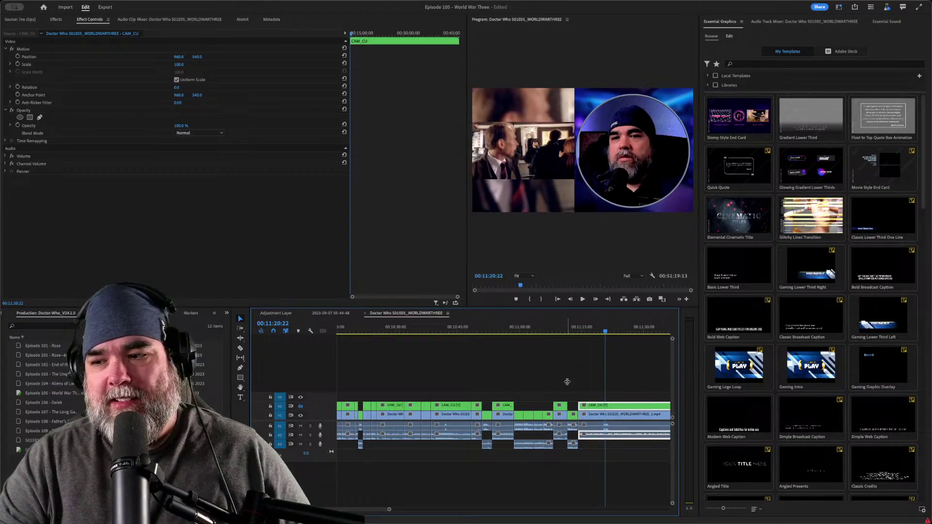
- Cut the clip at 00:11:20:05 and at about 00:11:22, and switch the short piece between the cuts to full camera
key(ctrl+k)
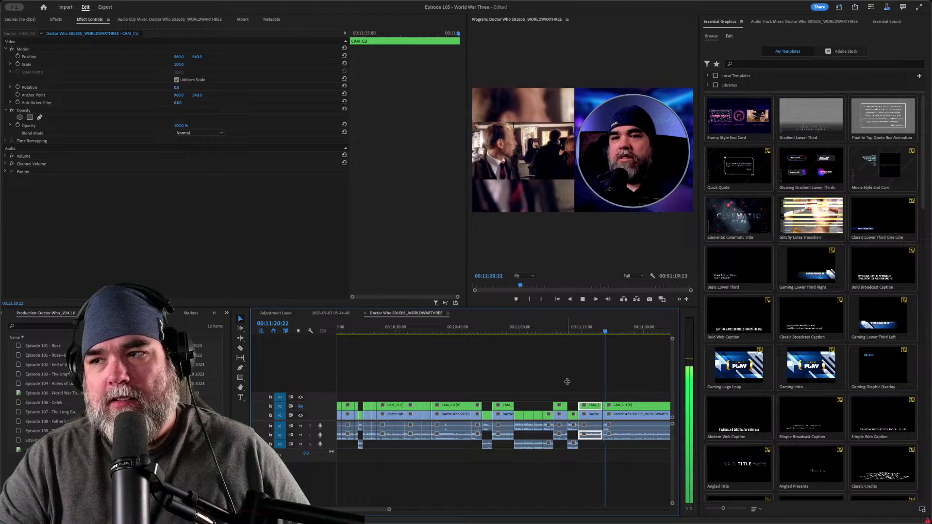
key(space)
key(ctrl+k)
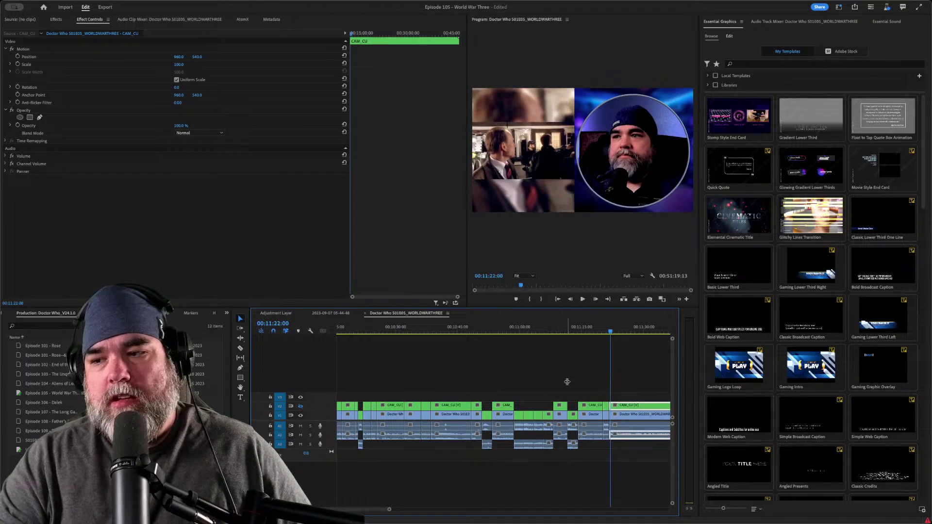
key(Up)
key(d)
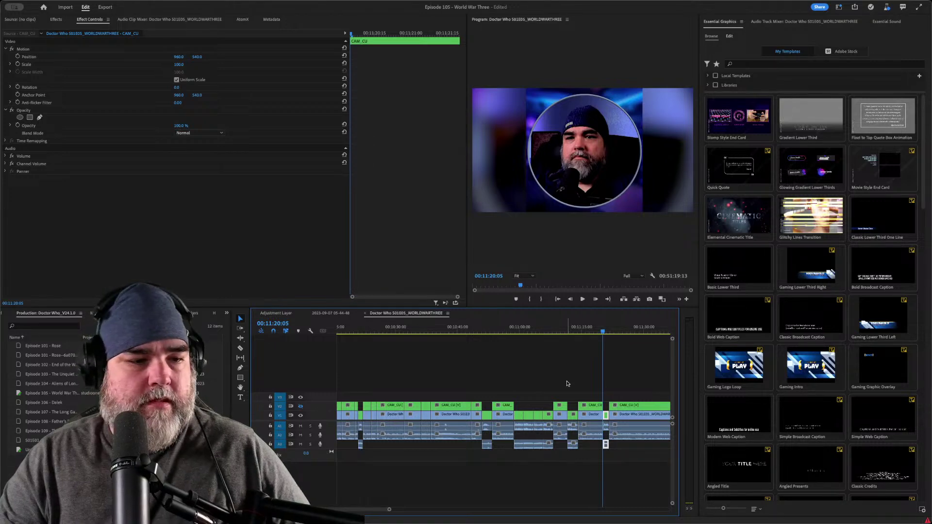
- Play on from 00:11:20:05, cut the remaining clip at 00:11:31:21 and ripple-trim about three seconds after the cut
key(space)
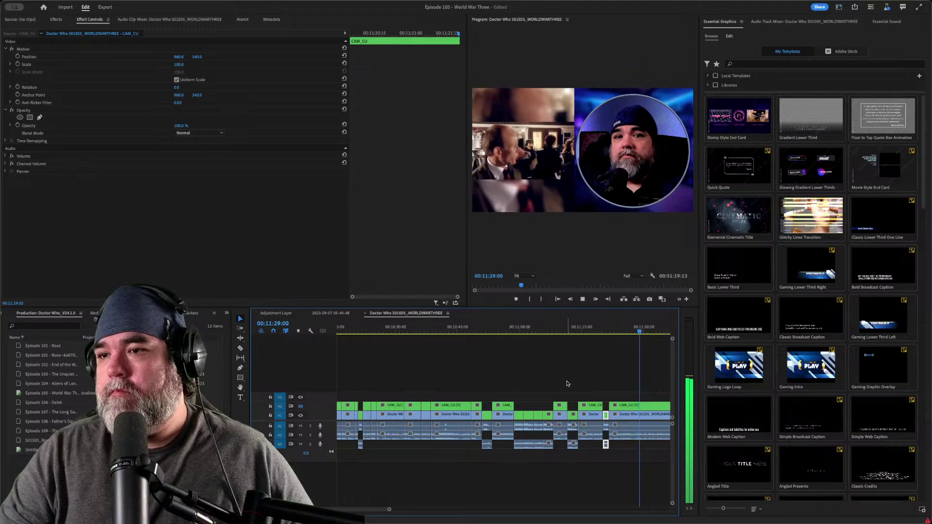
key(space)
key(space)
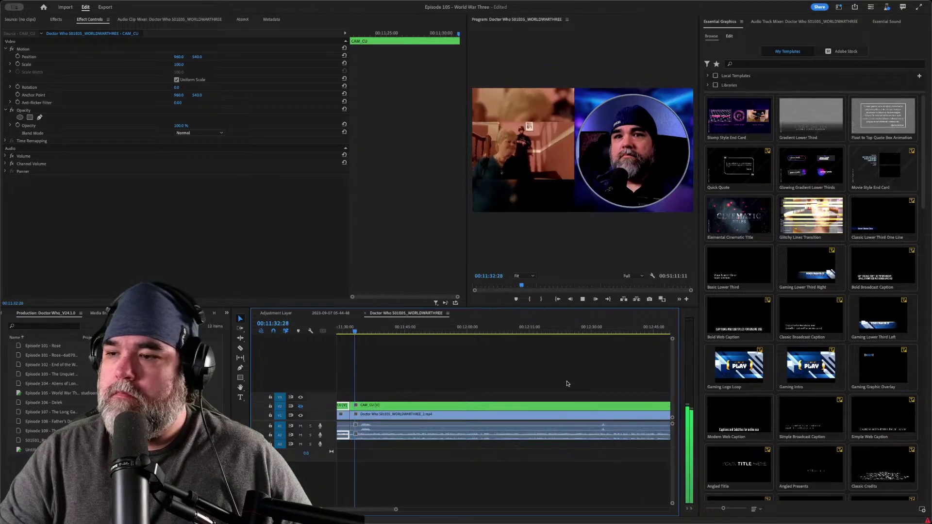
key(space)
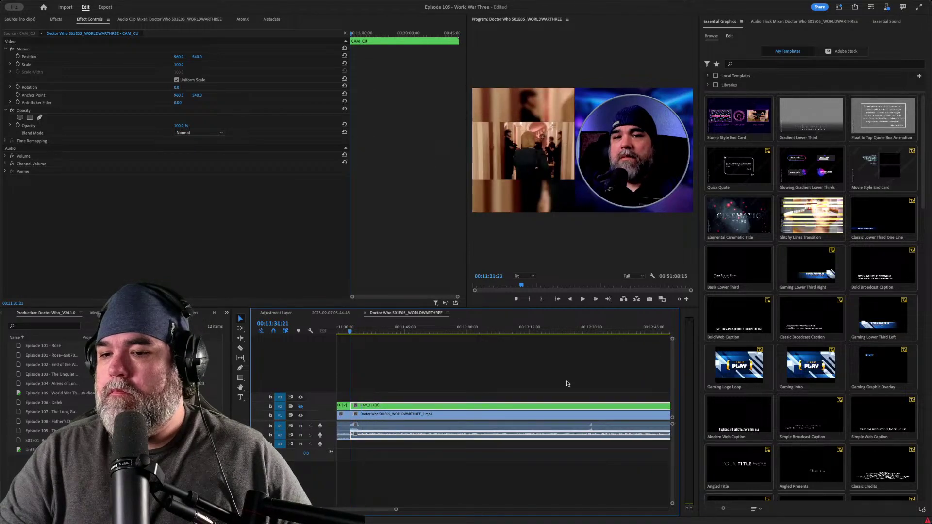
- Play on from 00:11:31:21, cut the clip at 00:11:34:06 and switch the piece before the cut to full camera
key(space)
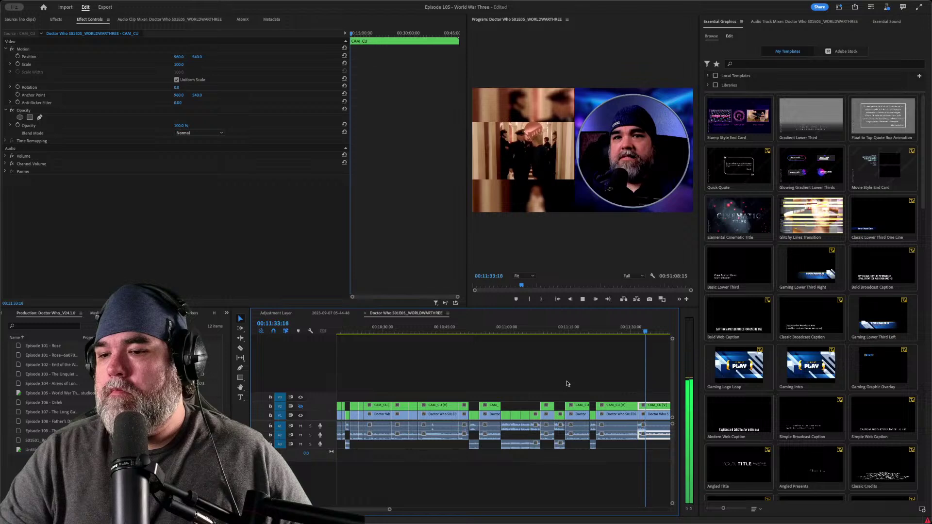
key(space)
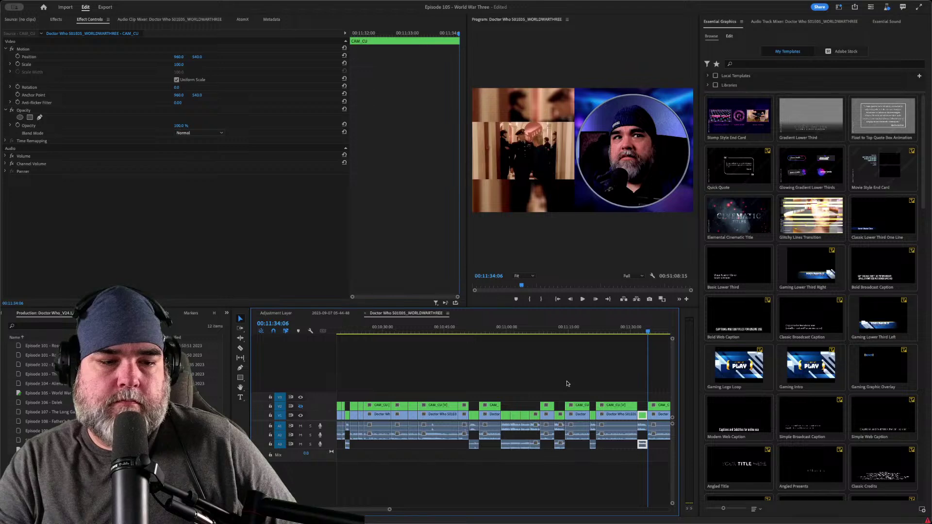
key(Up)
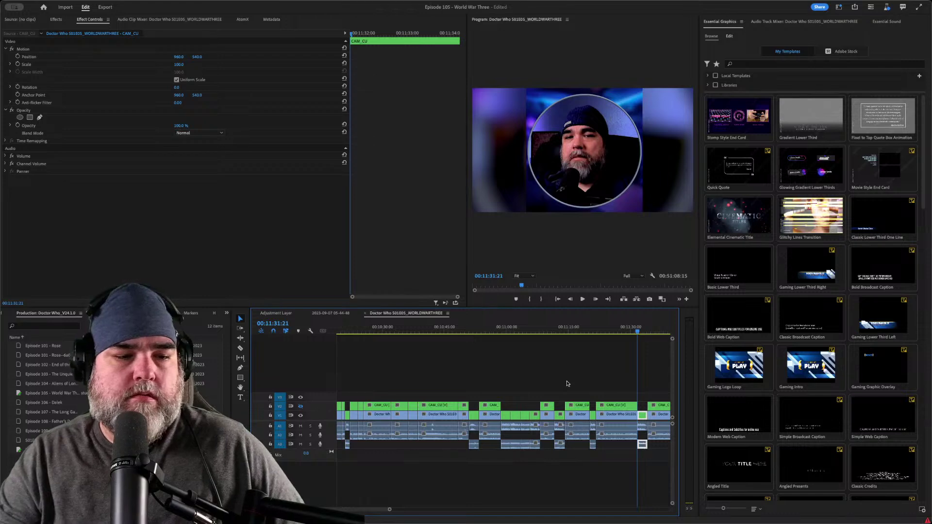
- Review the footage after 00:11:34:06 and ripple-trim about ten seconds from the start of the remaining clip
key(space)
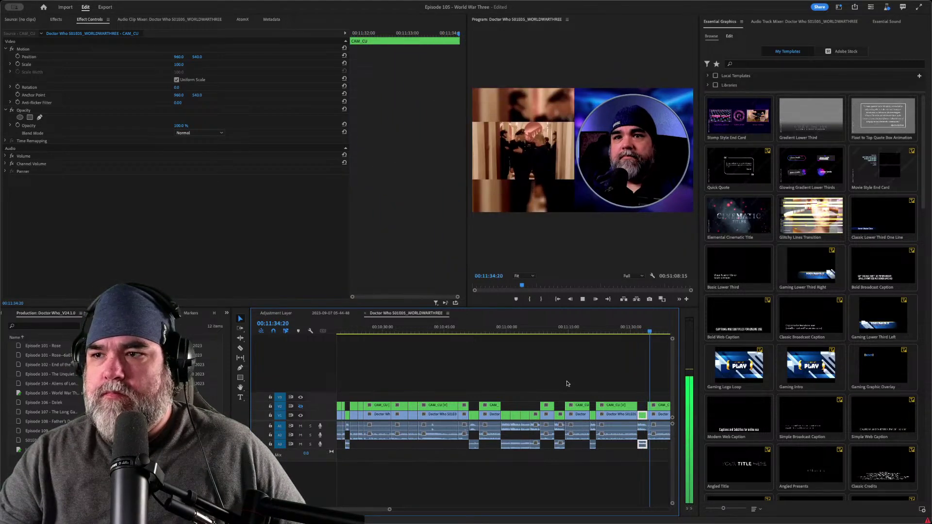
key(space)
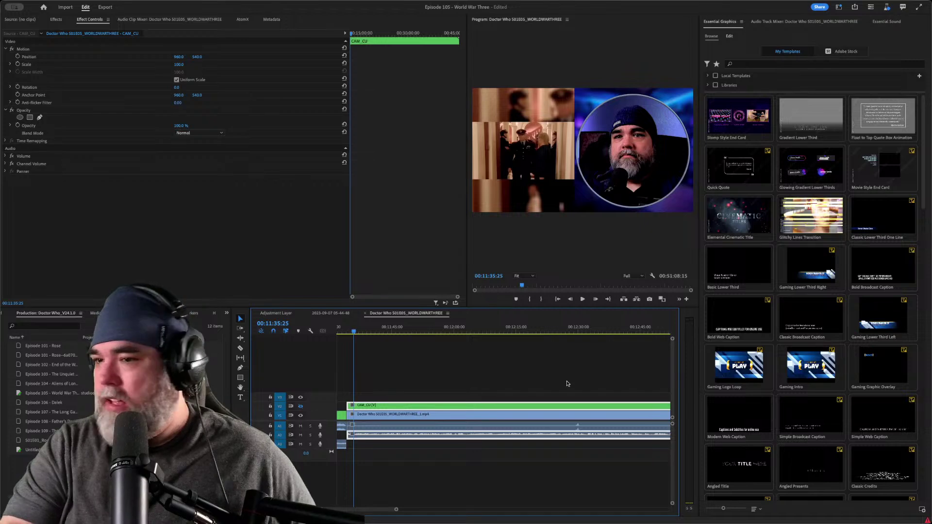
key(space)
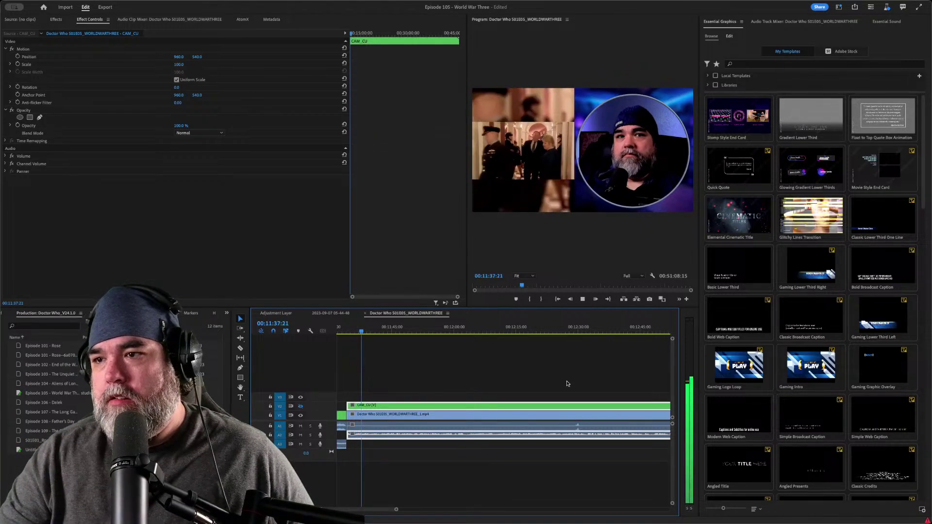
key(space)
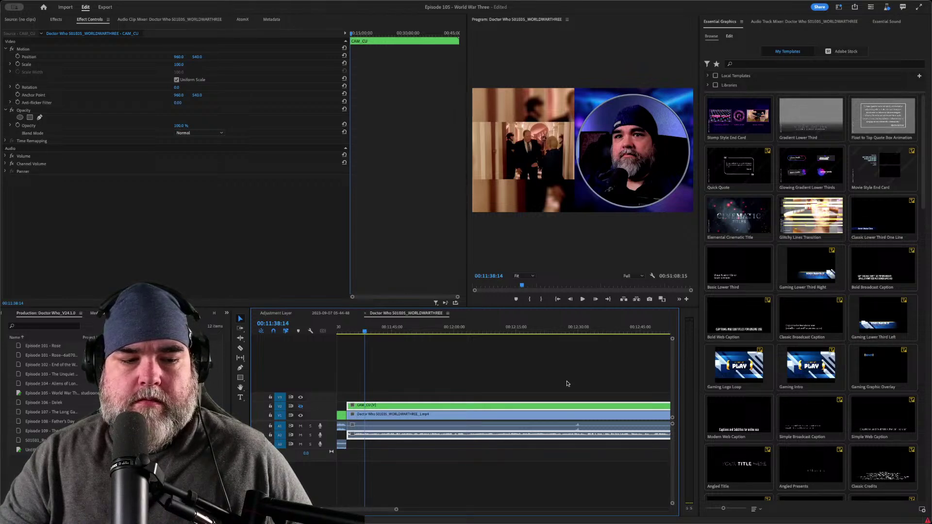
key(space)
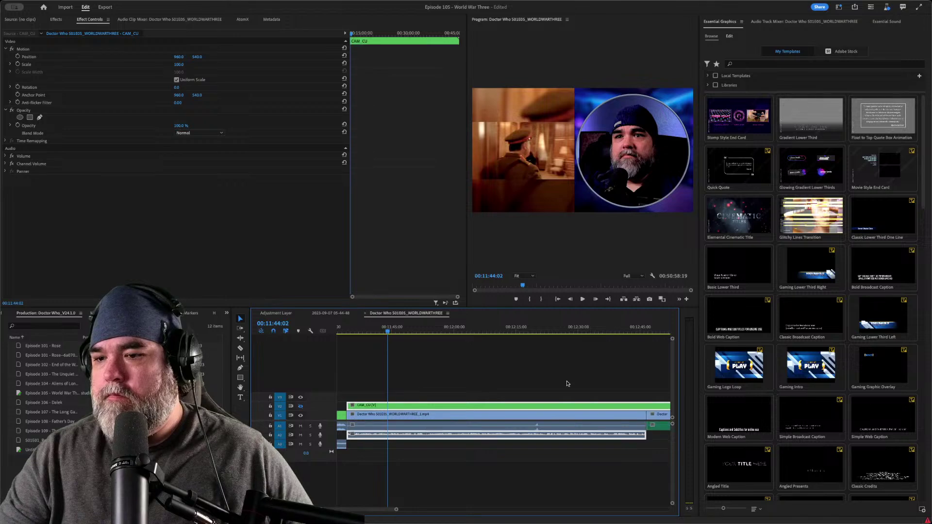
key(q)
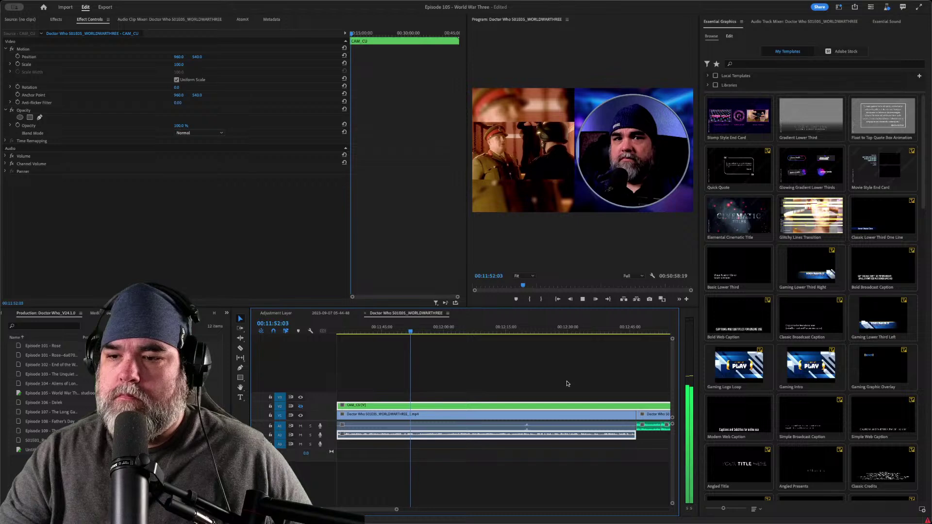
- Review the footage up to about 00:12:20, return to about 00:12:15 and ripple-trim about 41 seconds from the start of the clip
key(space)
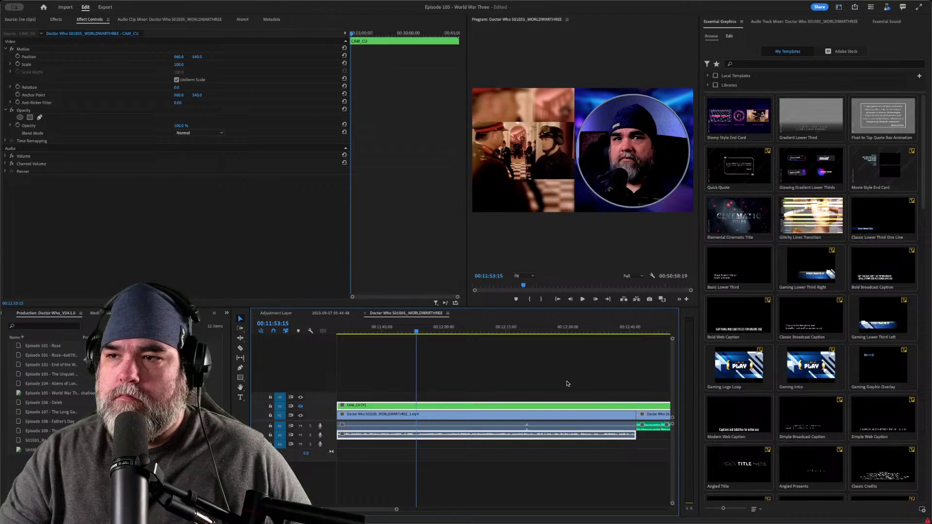
key(space)
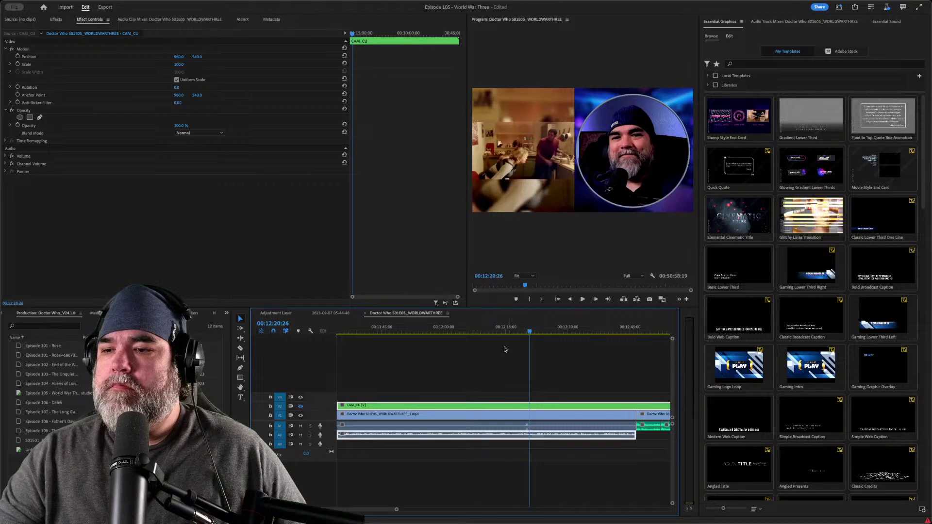
drag(487, 330, 506, 333)
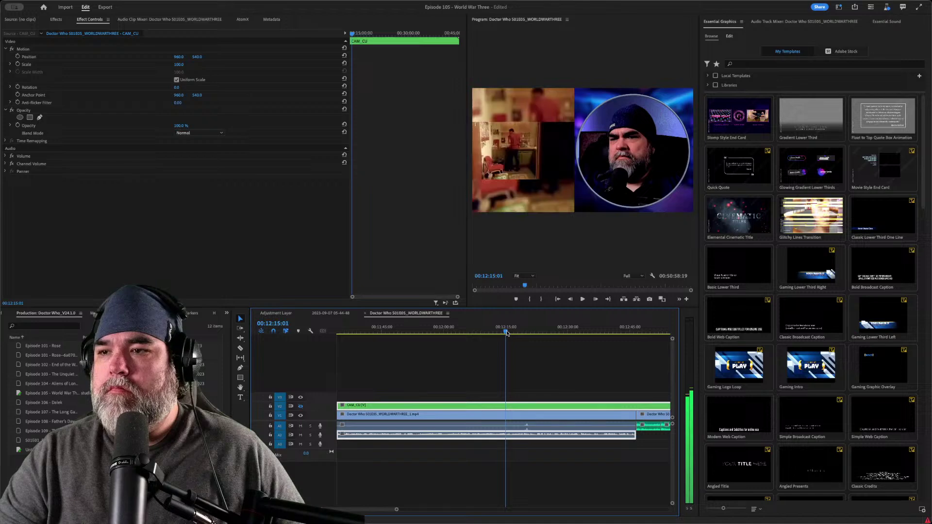
key(q)
- Replay the kitchen scene from about 00:11:34 and cut the clip at 00:11:38:07
key(space)
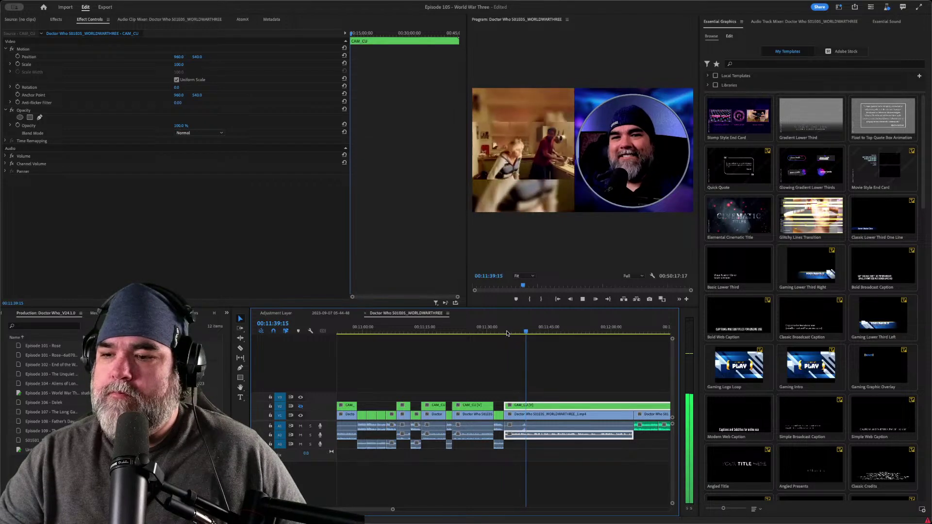
key(space)
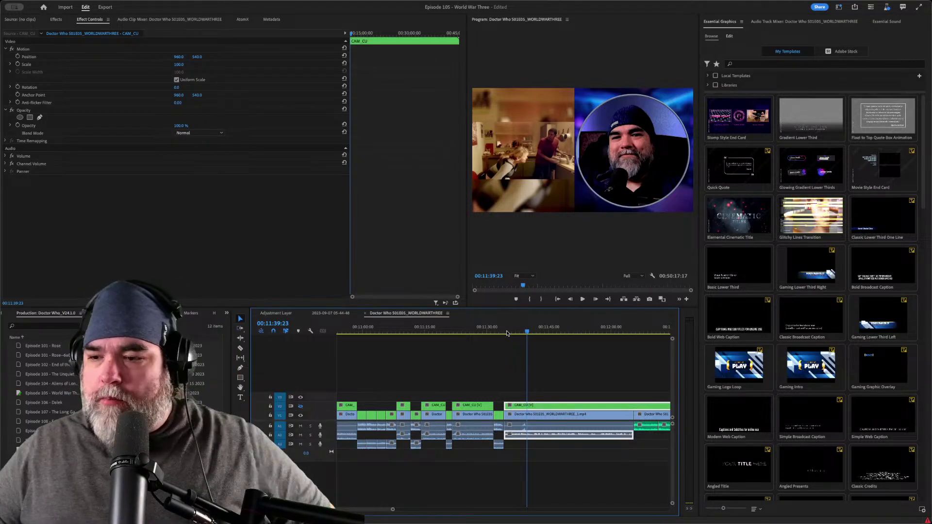
click(506, 332)
key(space)
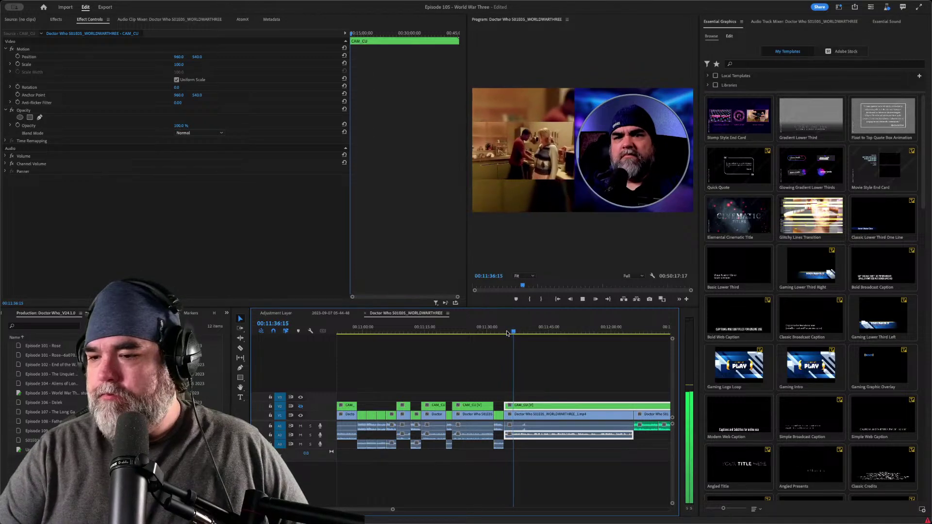
key(space)
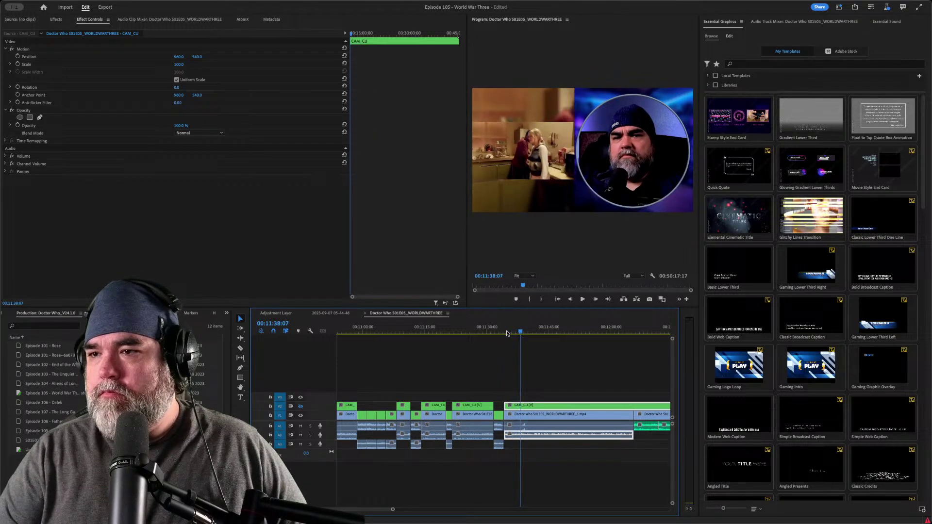
key(ctrl+k)
- Step back to 00:11:38:22 and ripple-trim the 15 frames between the 00:11:38:07 cut and that point
key(space)
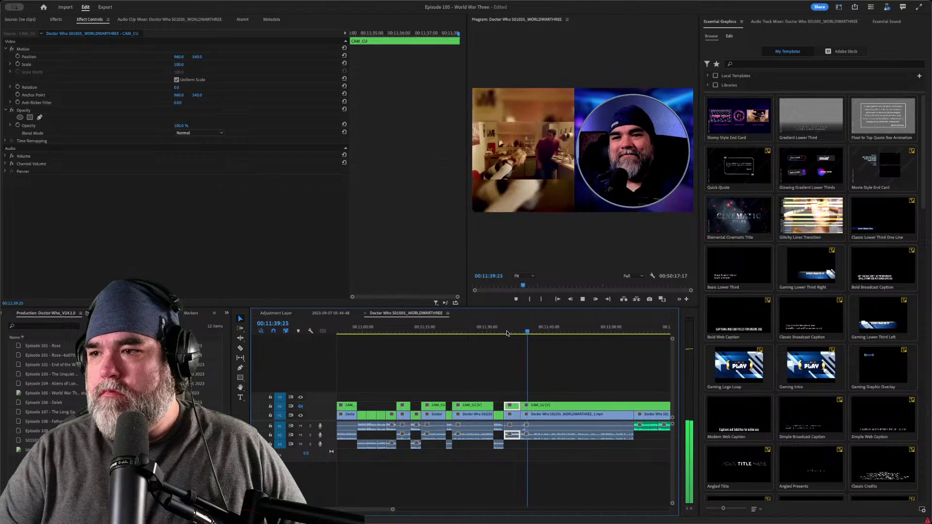
key(space)
key(d)
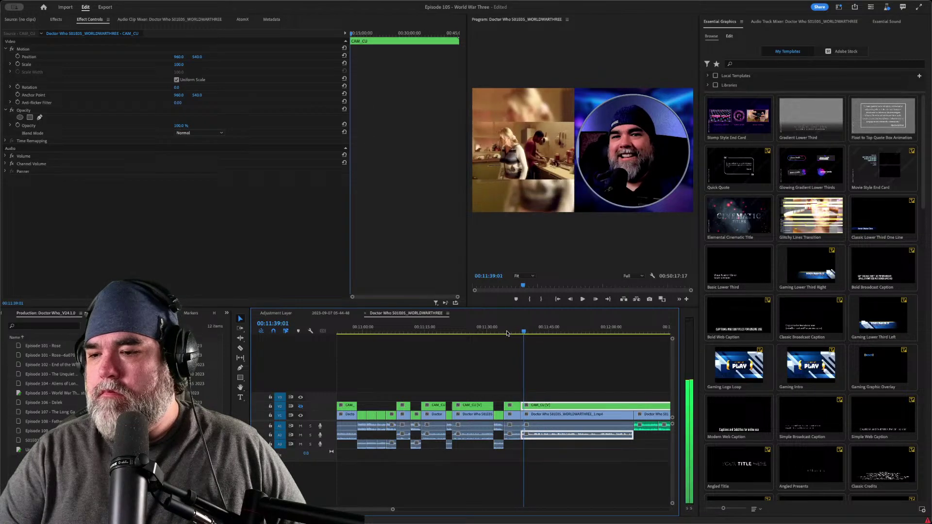
key(Left)
key(Left)
key(Left)
key(Left)
key(Left)
key(Left)
key(Left)
key(Left)
key(Left)
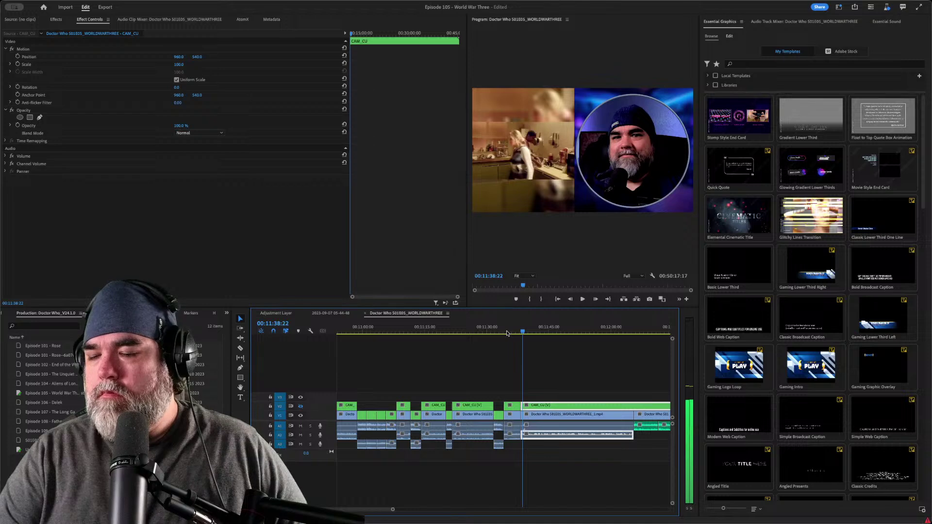
- Cut the clip at 00:11:39:10 and switch the short piece between 00:11:38:07 and the new cut to full camera
key(space)
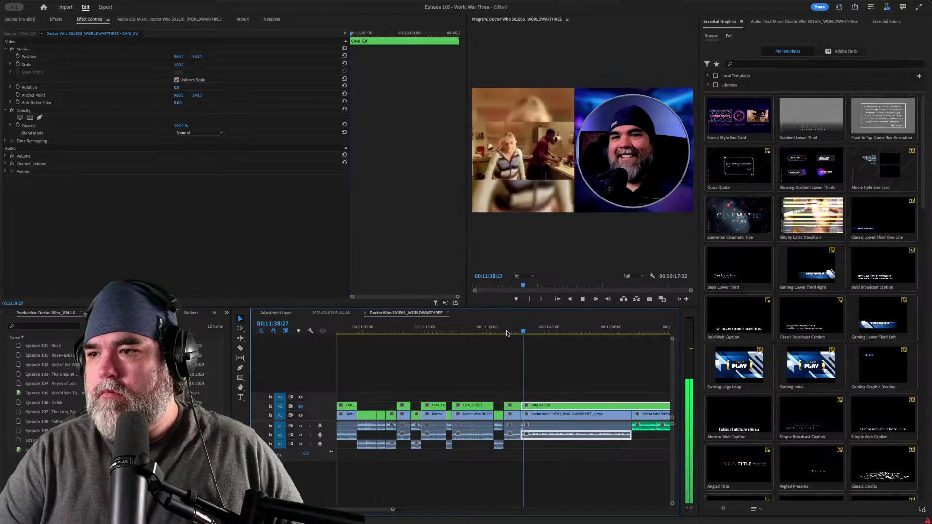
key(space)
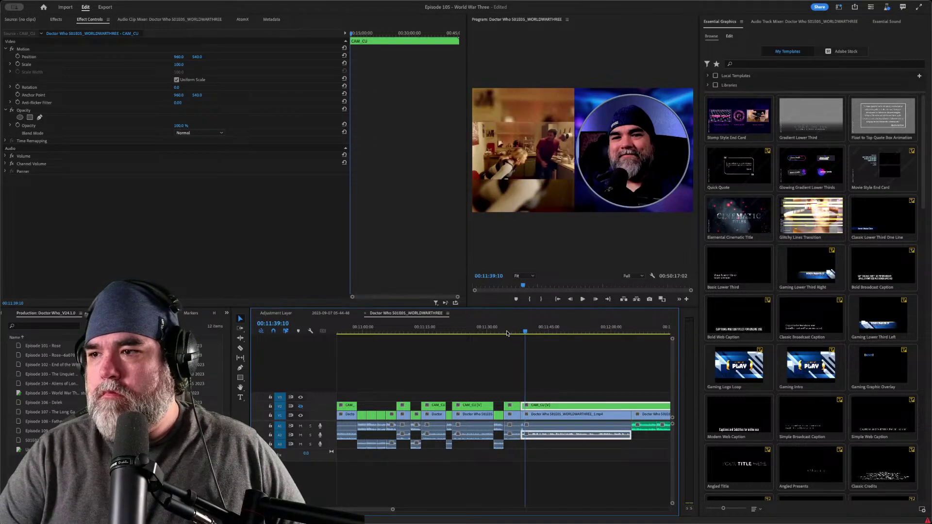
key(ctrl+k)
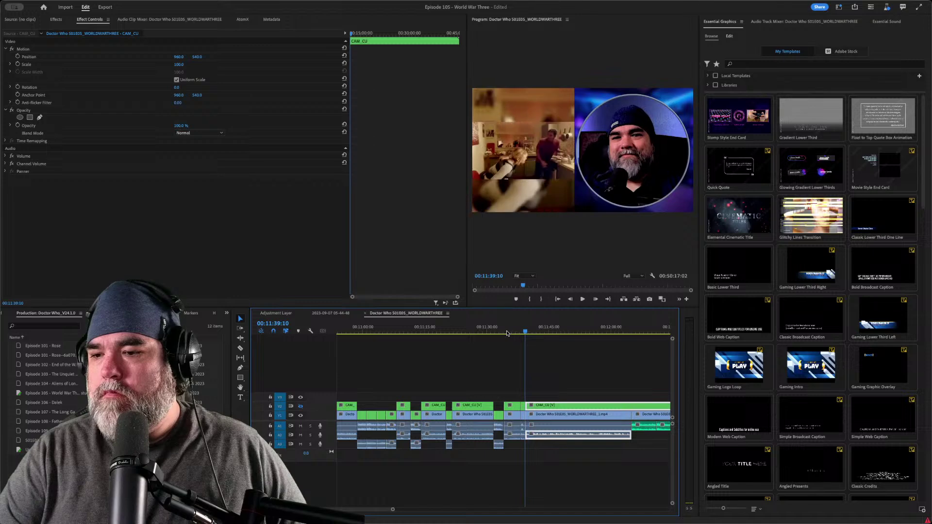
key(shift+k)
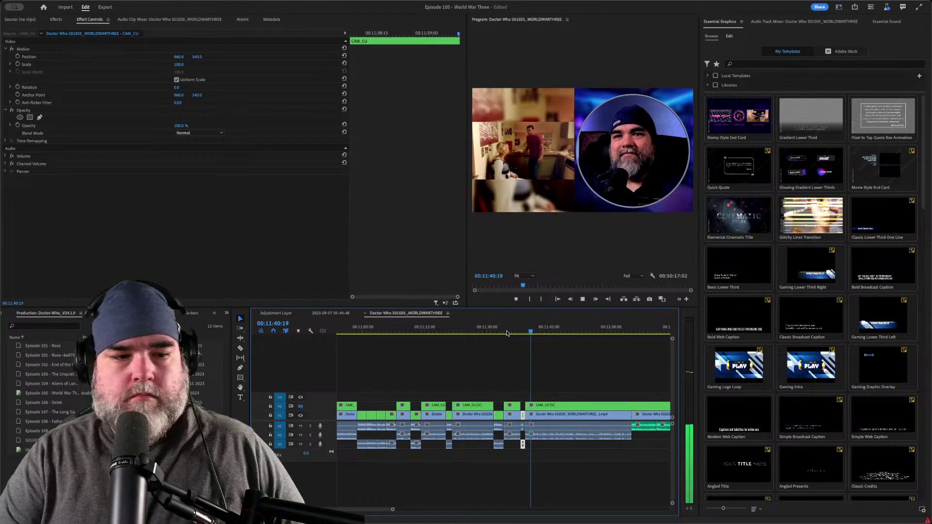
- Review the footage from 00:11:39:10 onward and cut the clip at 00:11:44:21
key(space)
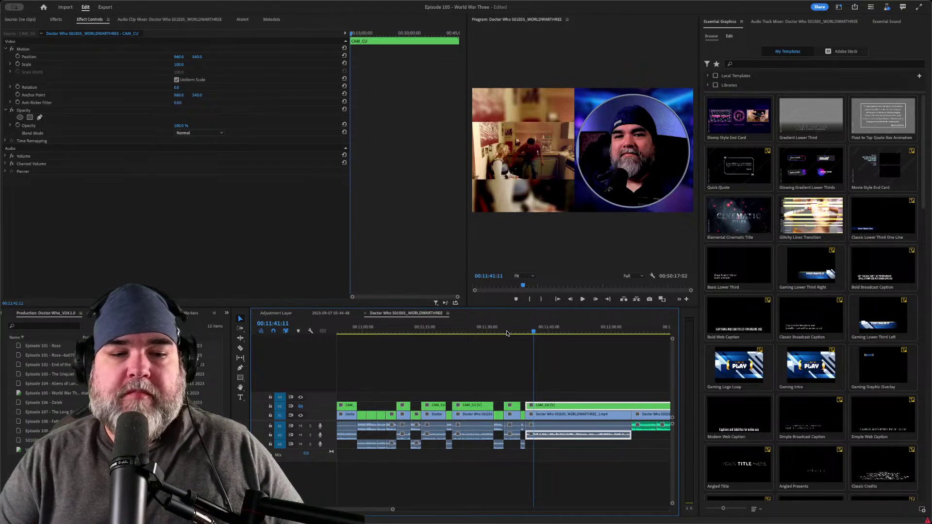
key(Up)
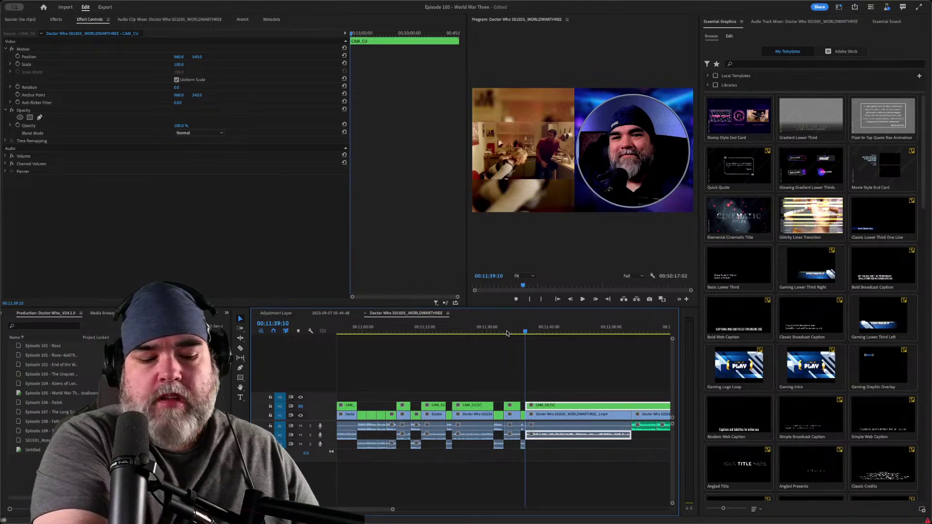
key(space)
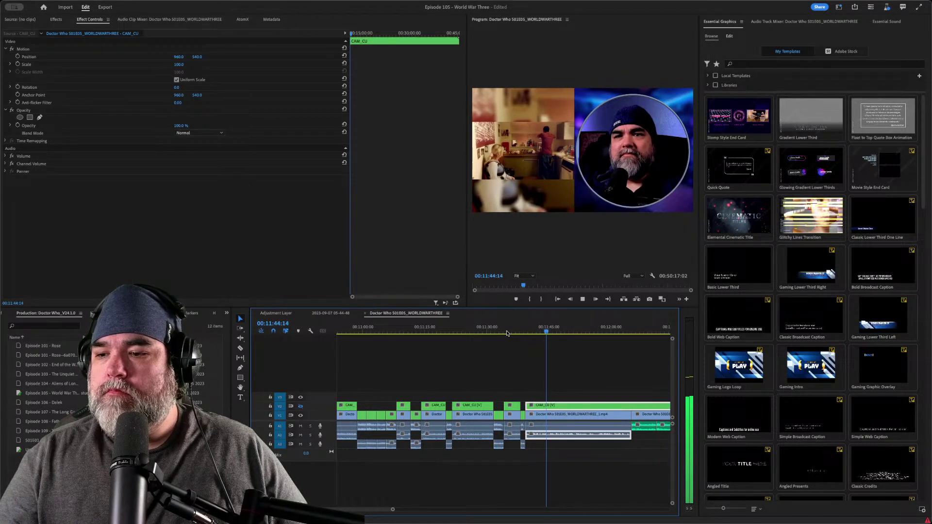
key(space)
key(ctrl+k)
- Try to ripple-trim about seven seconds after the 00:11:44:21 cut, and undo the trim
key(space)
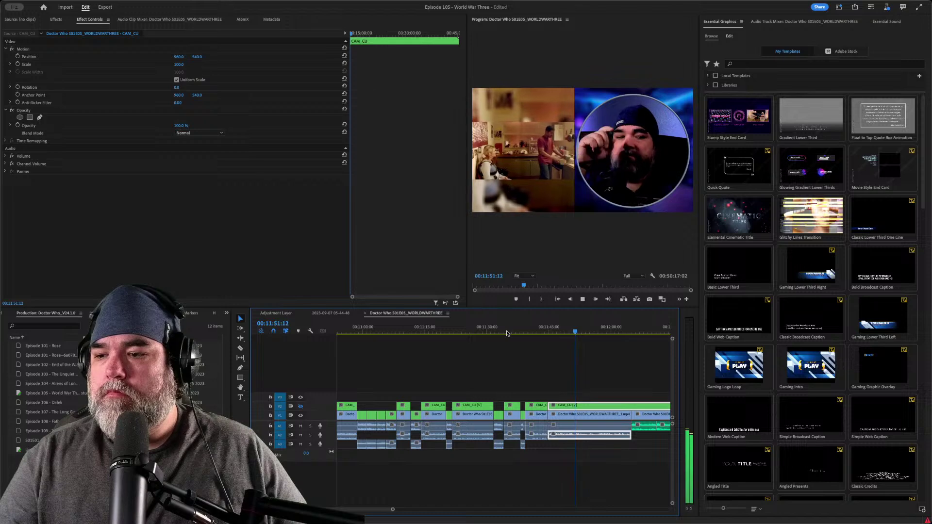
key(q)
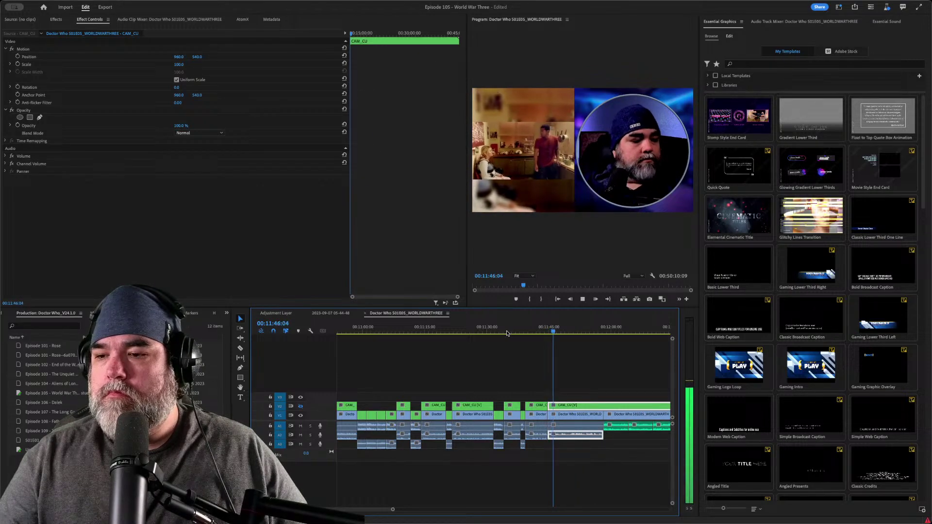
key(ctrl+z)
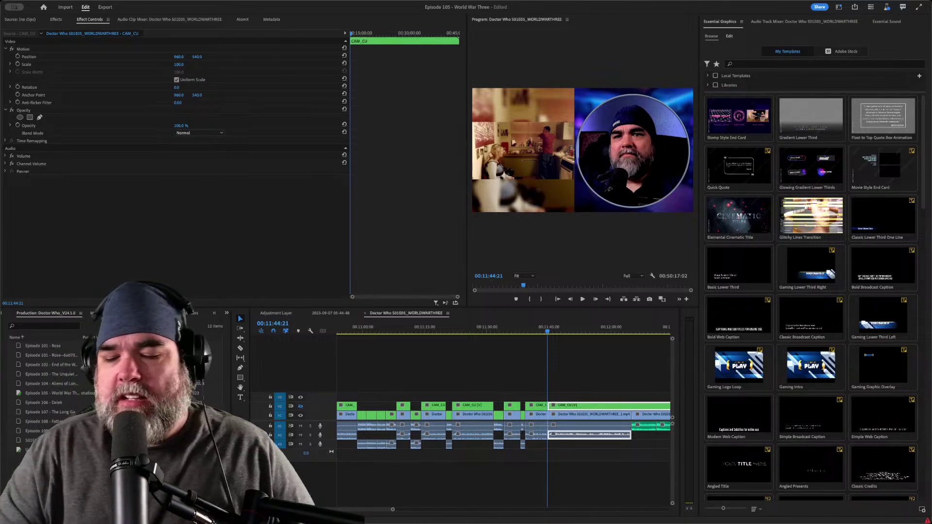
click(583, 375)
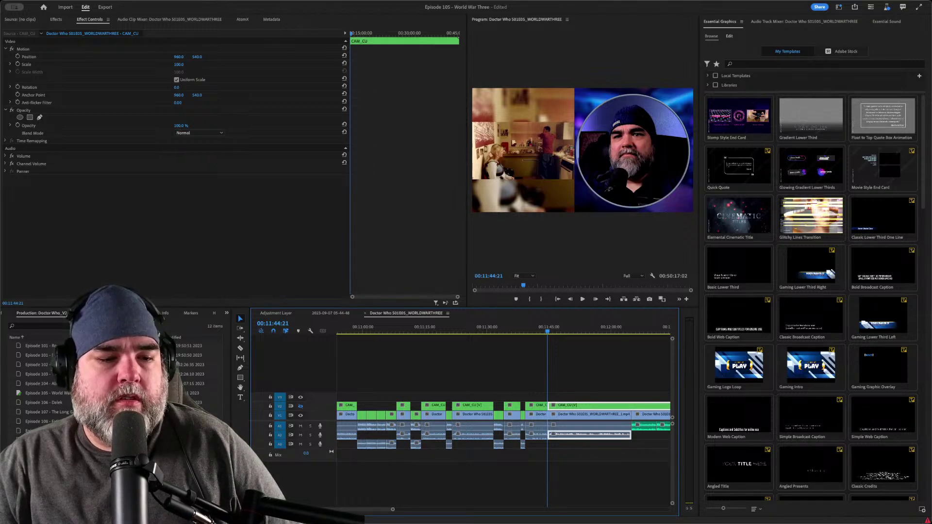
click(570, 377)
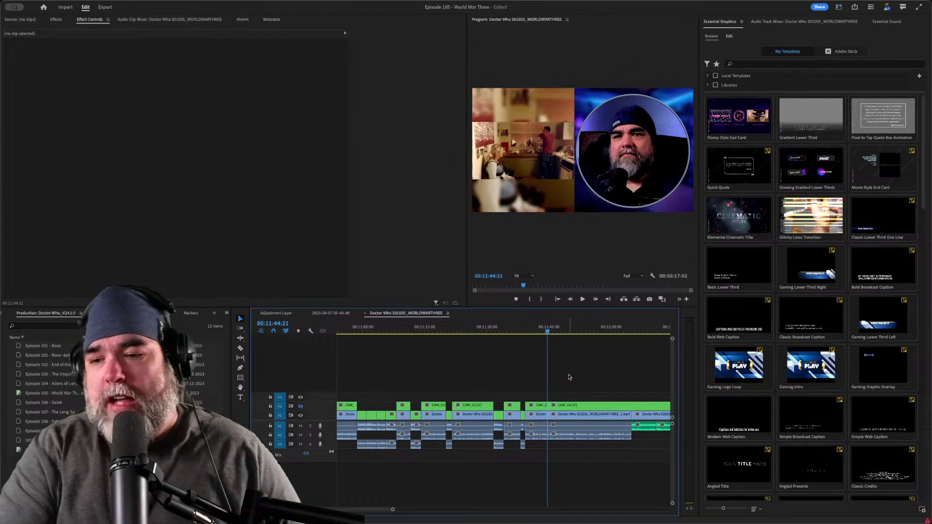
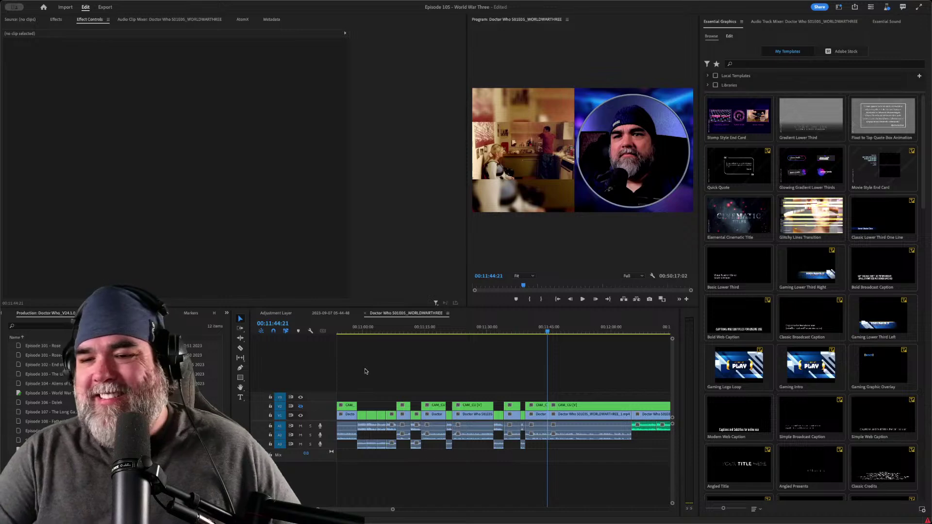
click(476, 367)
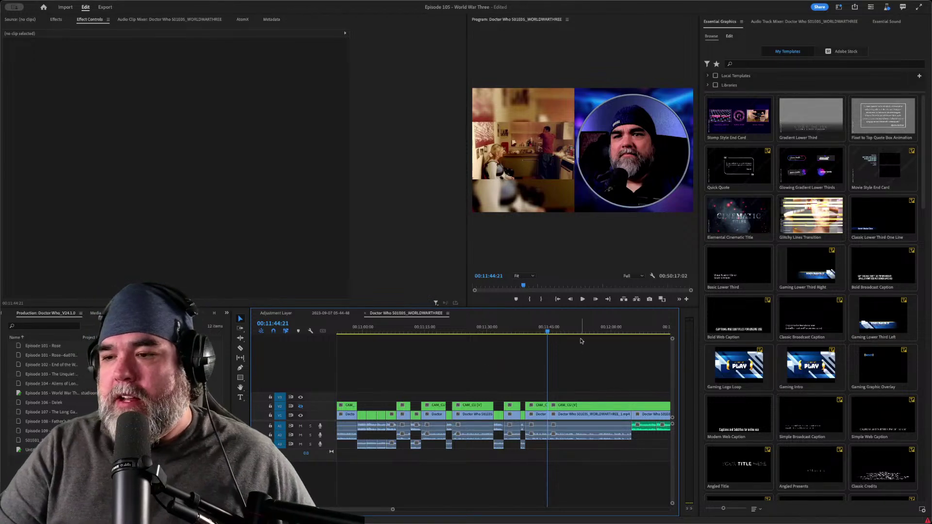
key(Up)
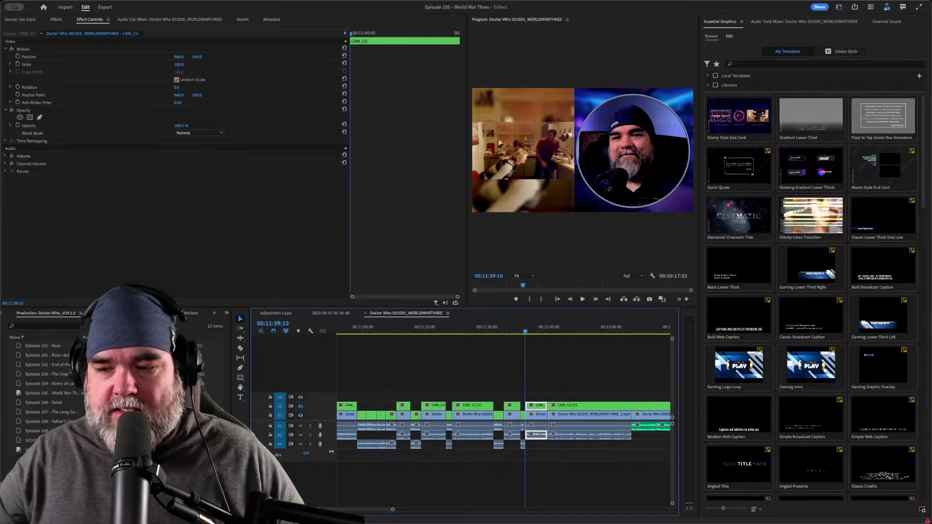
click(590, 372)
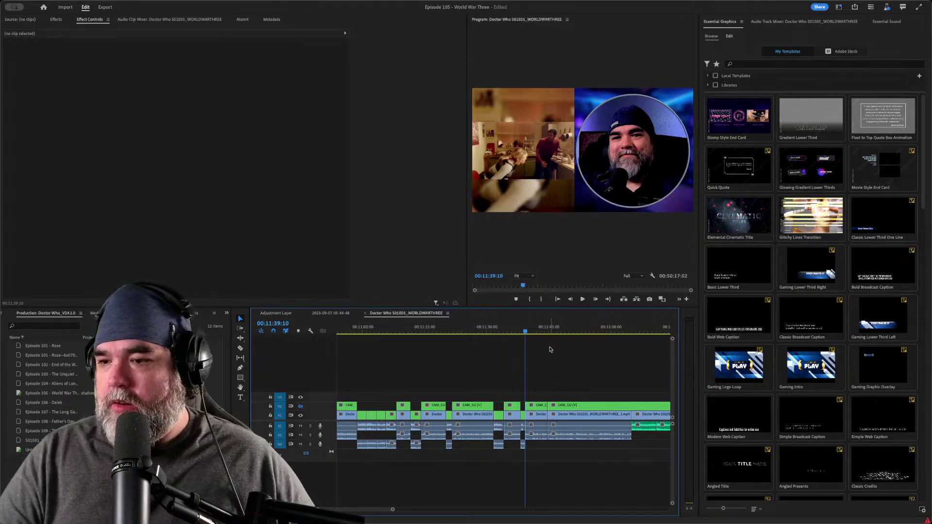
- Review the footage around the 00:11:44:21 cut and ripple-trim the section from 00:11:40:10 up to that cut
key(space)
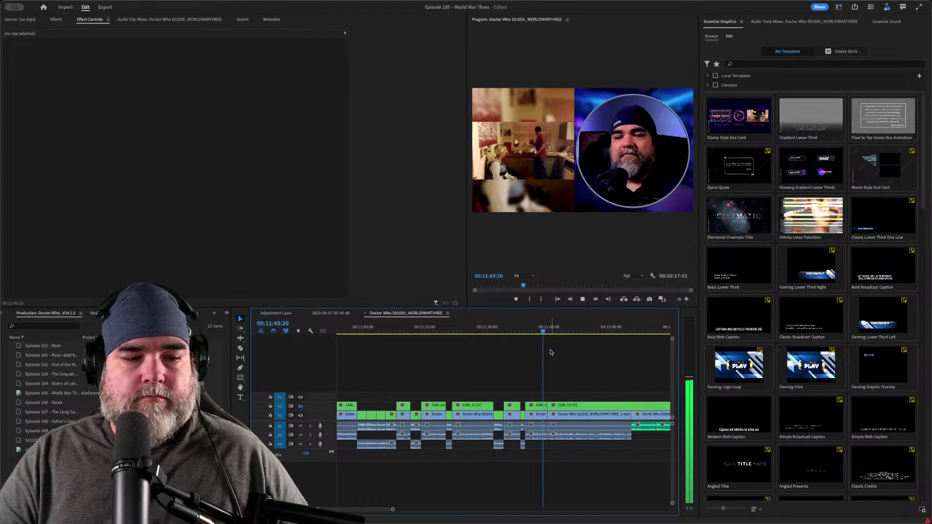
key(space)
key(d)
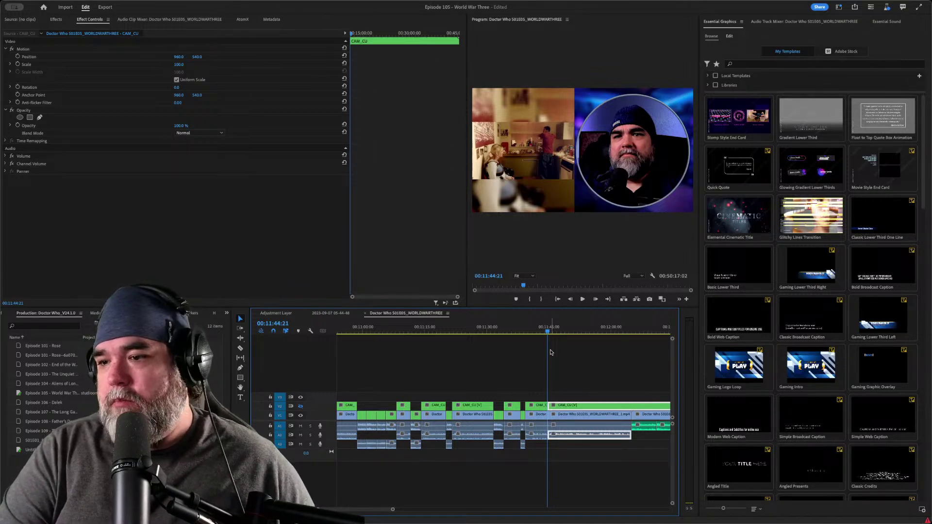
key(space)
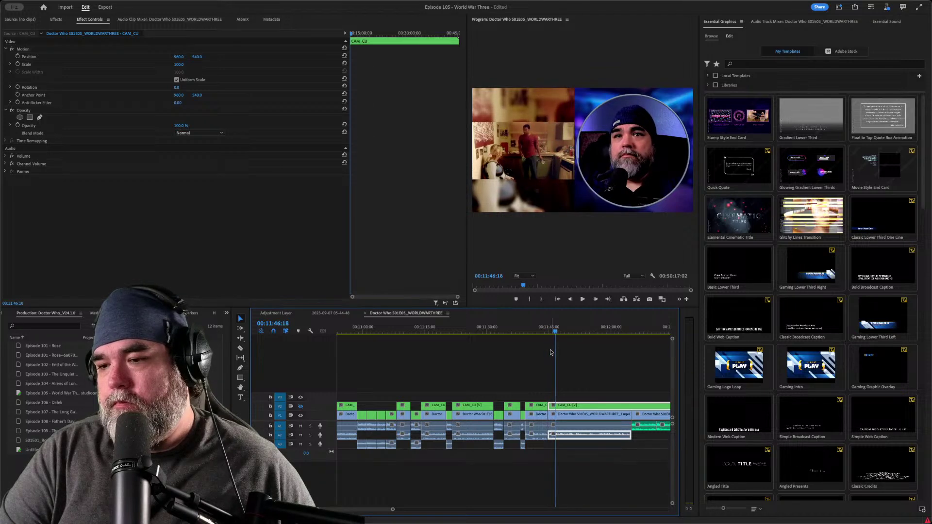
key(Up)
key(Up)
key(space)
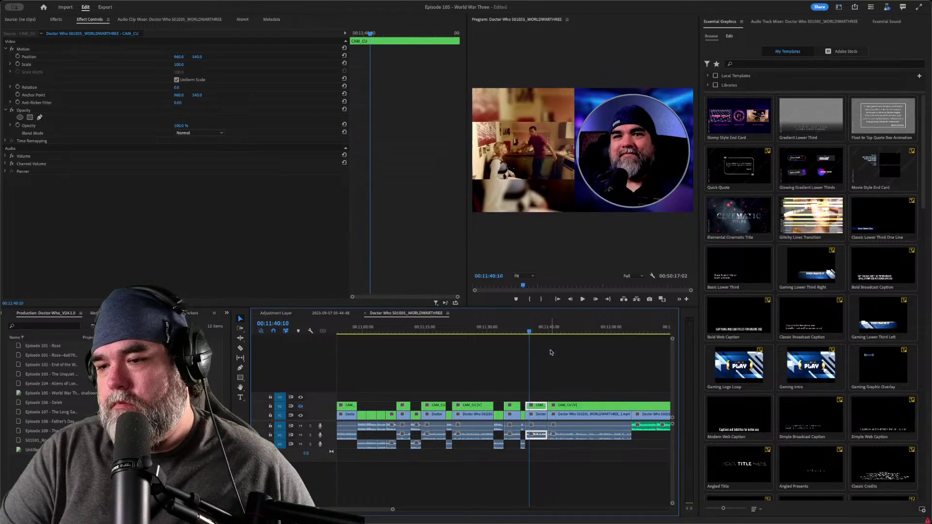
key(shift+Delete)
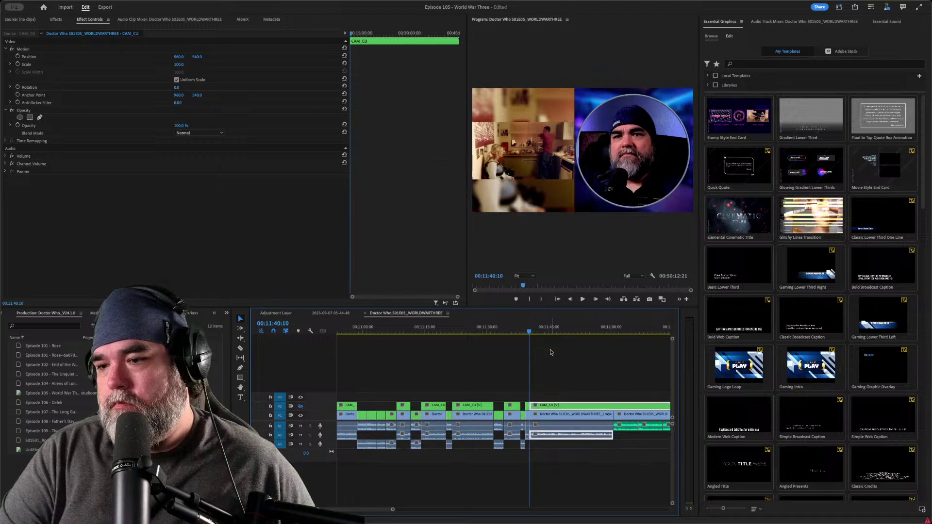
- Ripple-trim nine more frames of footage directly after the 00:11:40:10 cut
key(space)
key(Up)
key(Up)
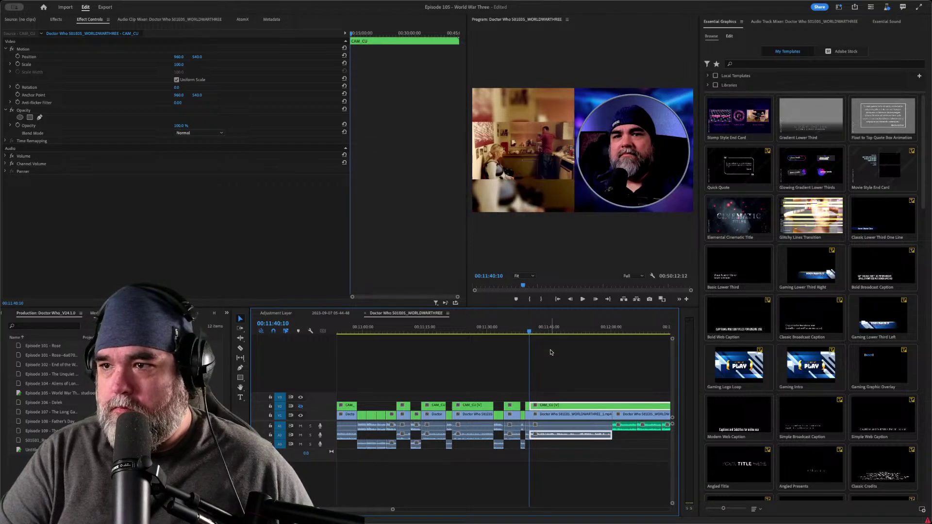
- Play on from 00:11:40:10, cut the clip at about 00:11:46:11 and ripple-trim 15 frames there
key(space)
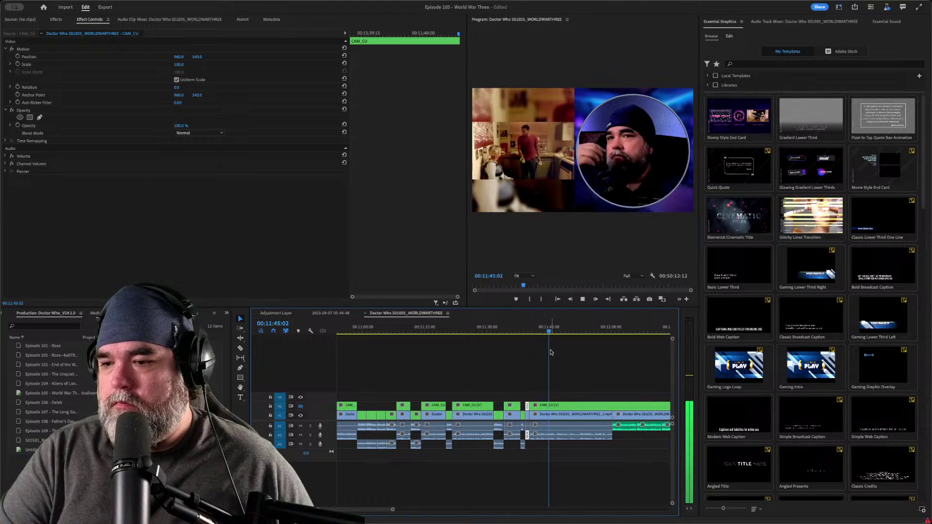
key(space)
key(ctrl+k)
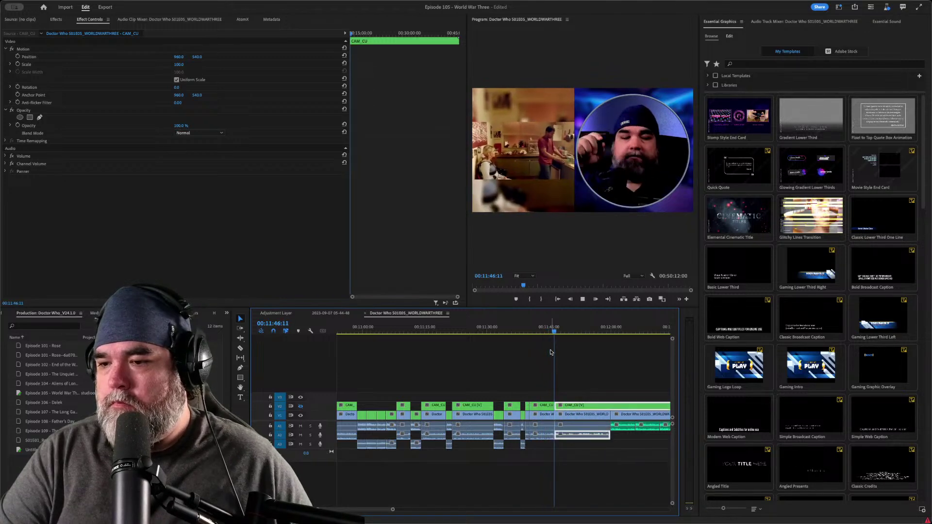
key(Right)
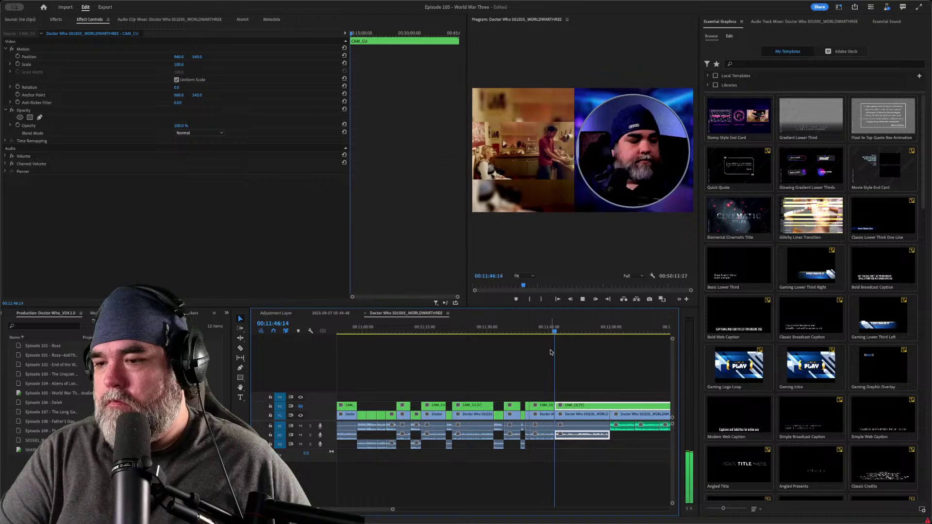
- Cut the clip at about 00:11:51 and ripple-trim just over one second of footage after the cut
key(space)
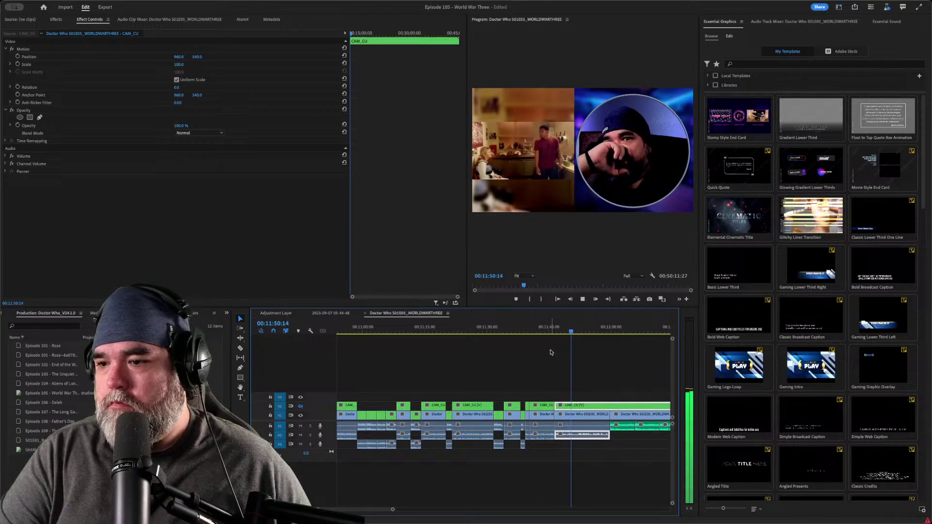
key(ctrl+k)
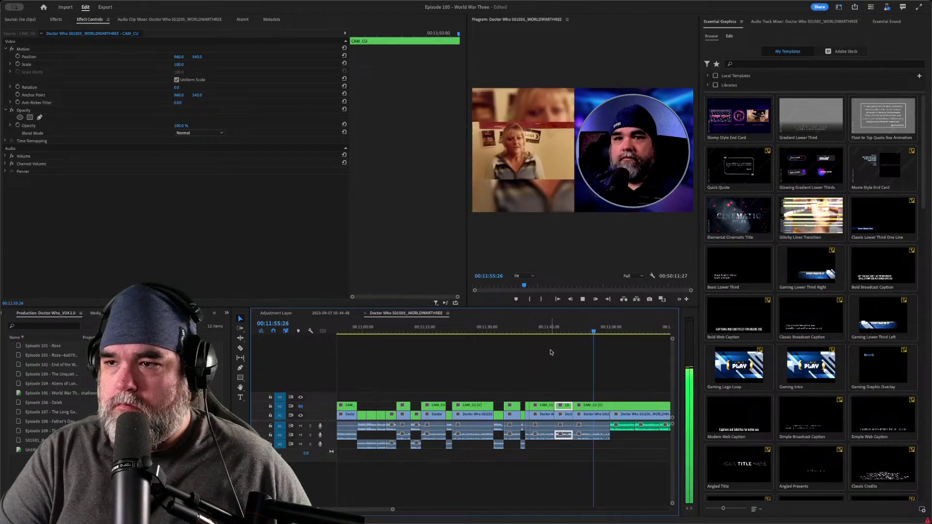
key(space)
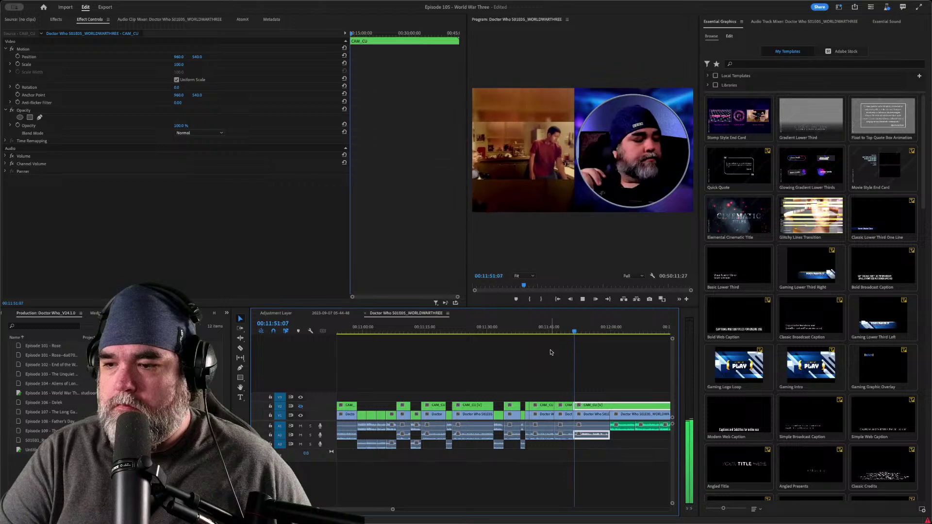
key(l)
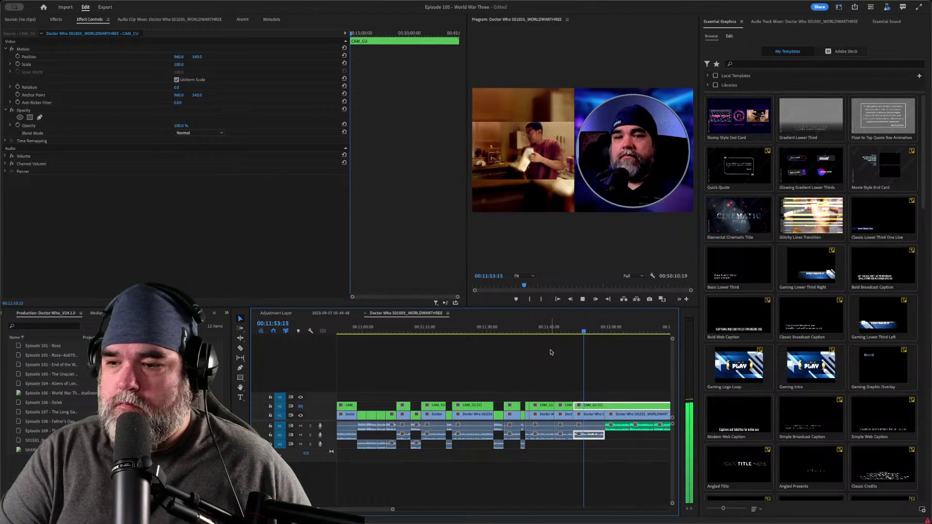
- Cut the clip at about 00:11:54:05 and review the footage through to 00:11:59:19
key(space)
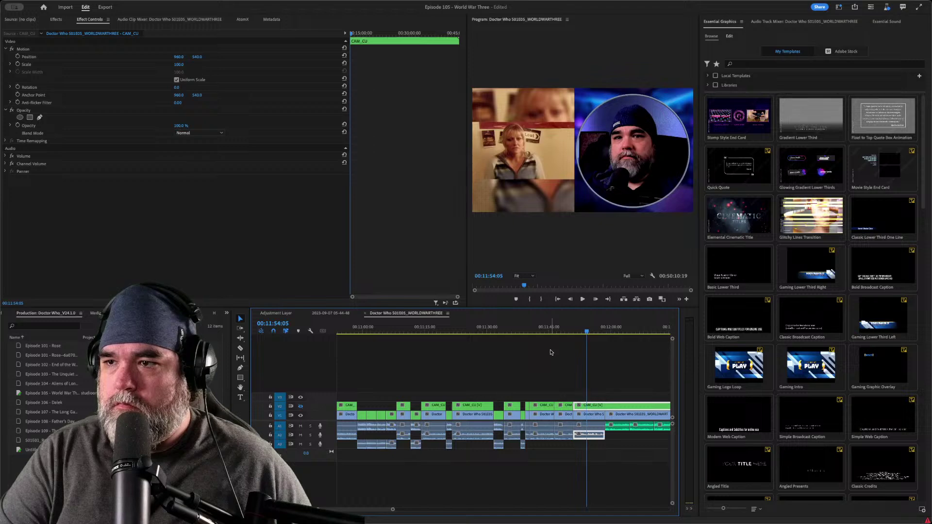
key(Left)
key(Left)
key(space)
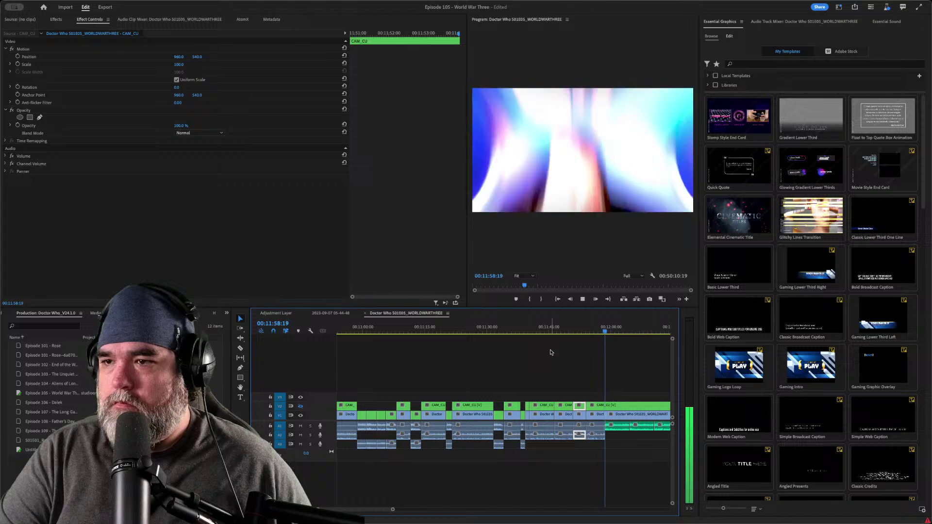
key(space)
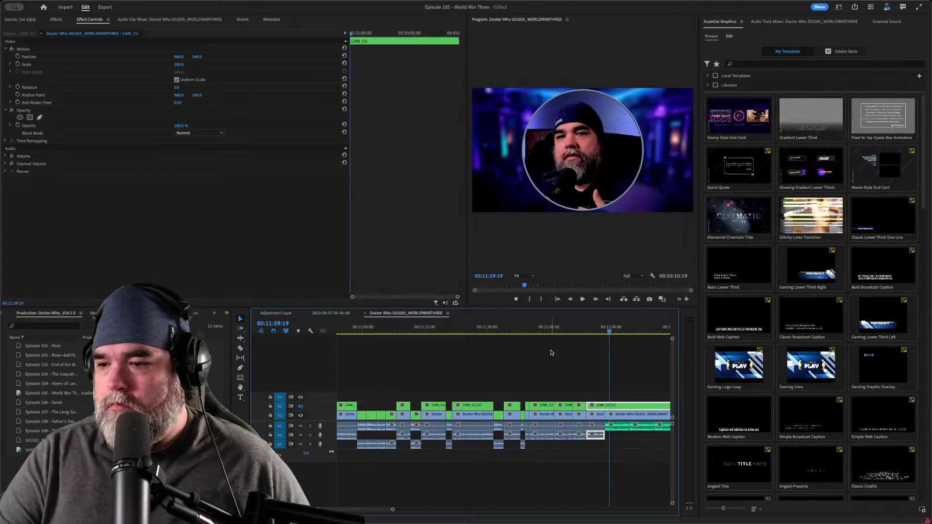
- Replay the edited section, ripple-delete the clip between the 00:11:46:11 and 00:11:51 cuts, and play the new transition
click(515, 329)
key(space)
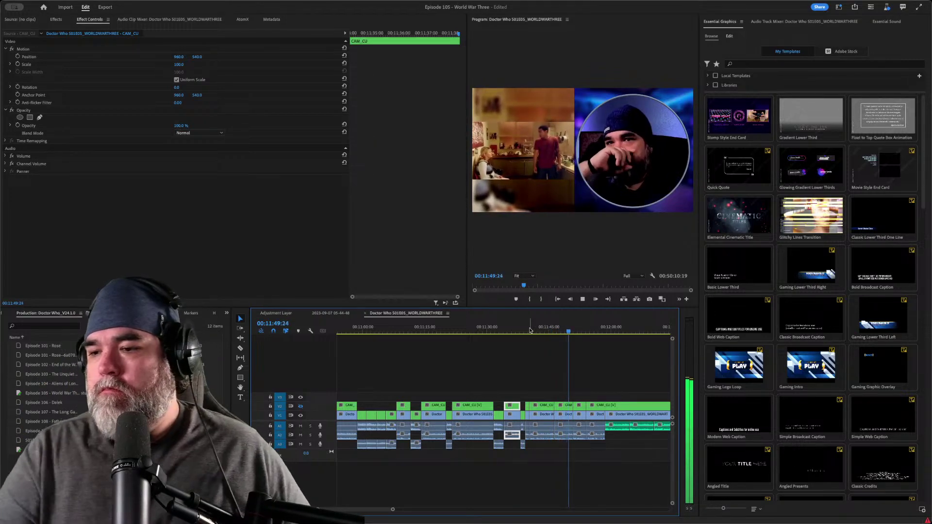
key(space)
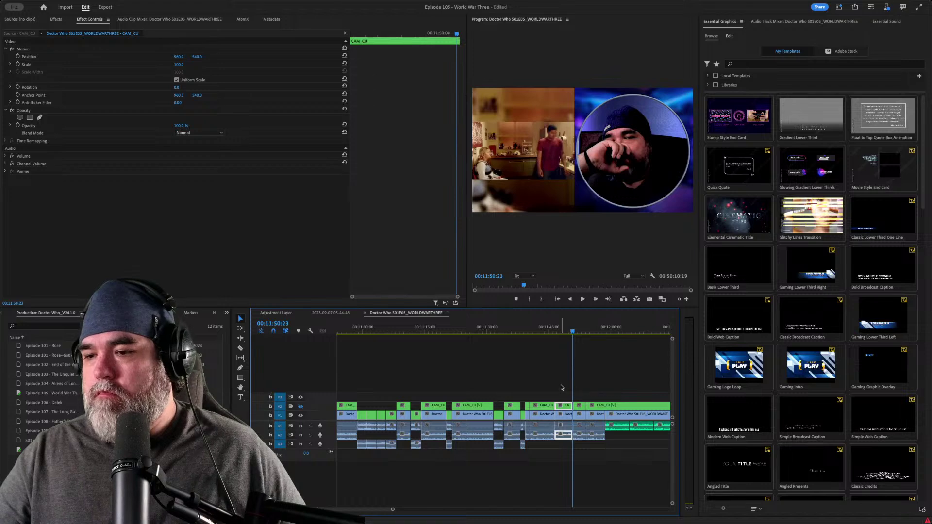
click(561, 451)
click(561, 435)
key(Up)
key(space)
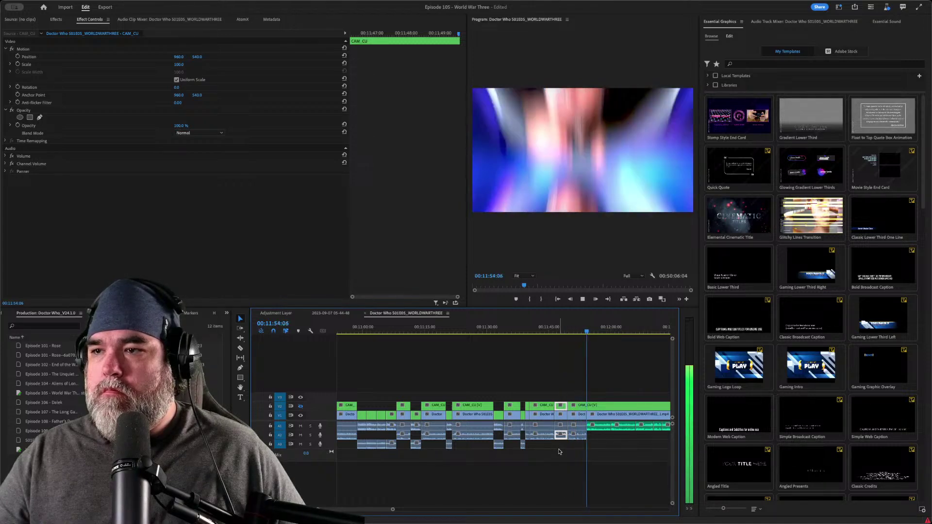
key(space)
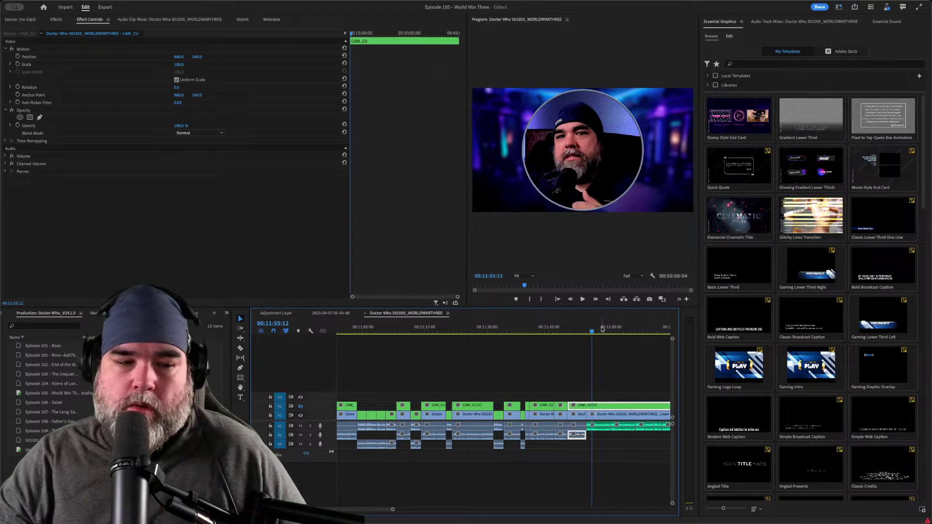
- Try to ripple-trim about four seconds of footage after the audio clip change near 00:13:10
scroll(601, 329, down, 5)
click(578, 329)
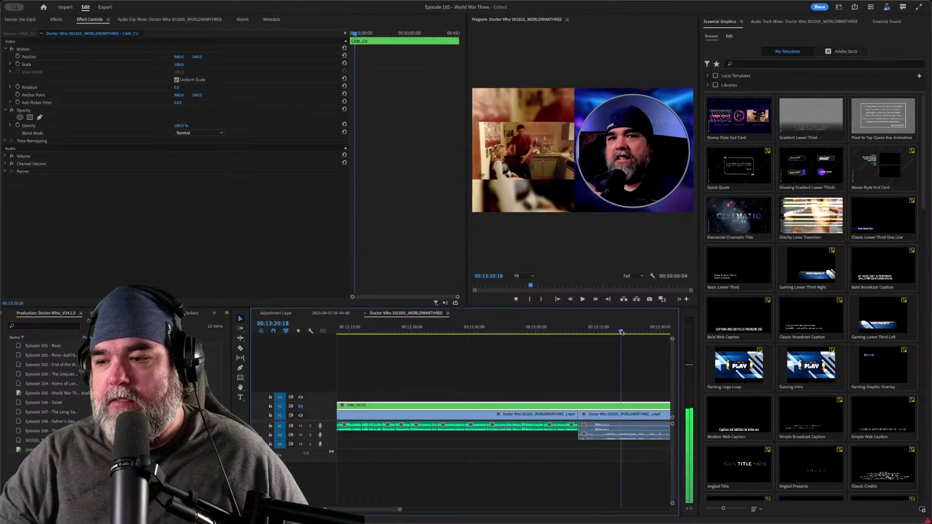
key(space)
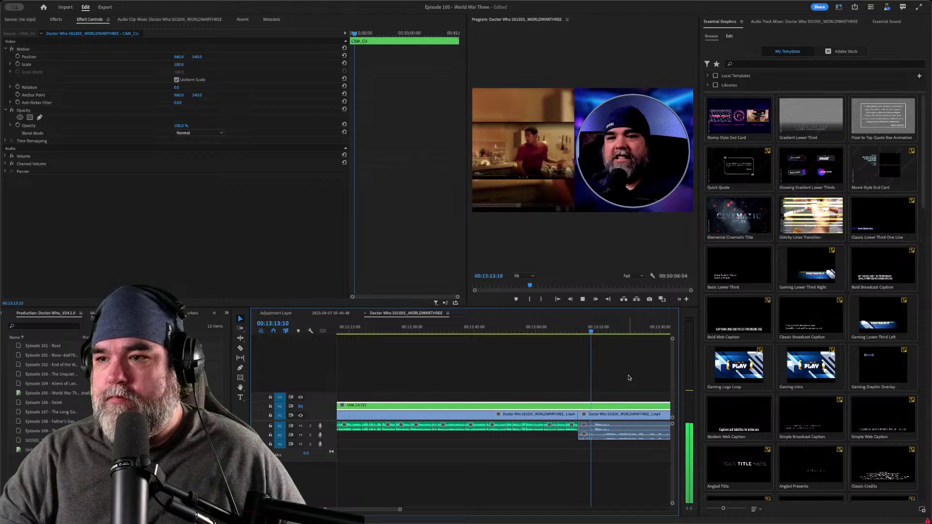
key(q)
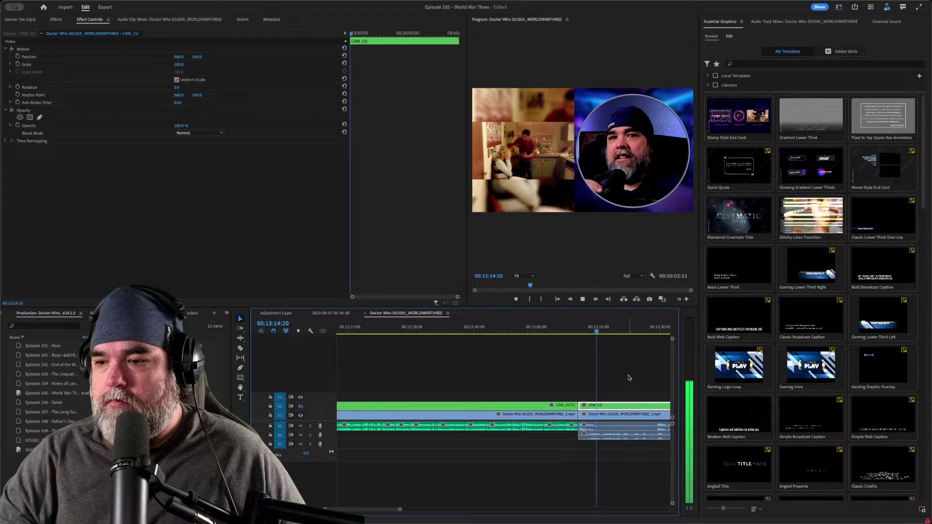
- Try to ripple-trim the footage from near 00:13:10 up to 00:13:28:29, and undo both recent trims
click(645, 330)
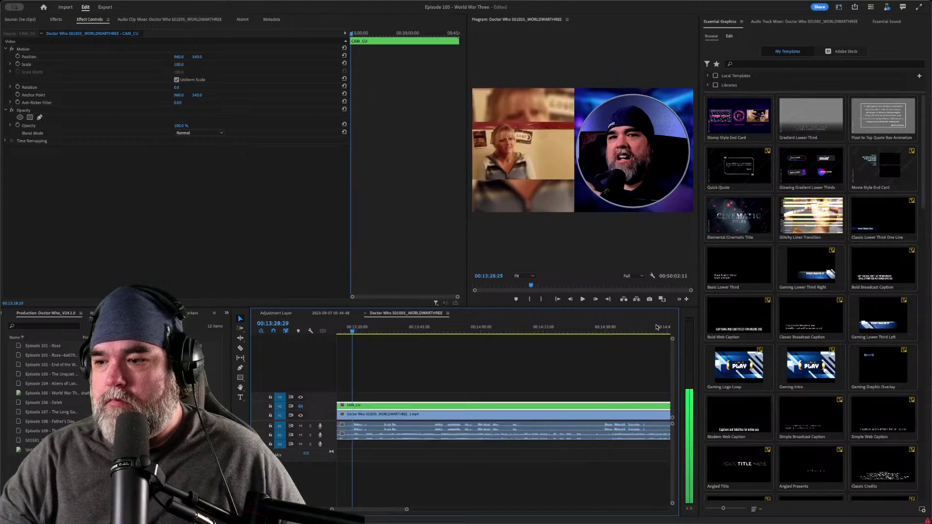
drag(351, 327, 406, 338)
key(space)
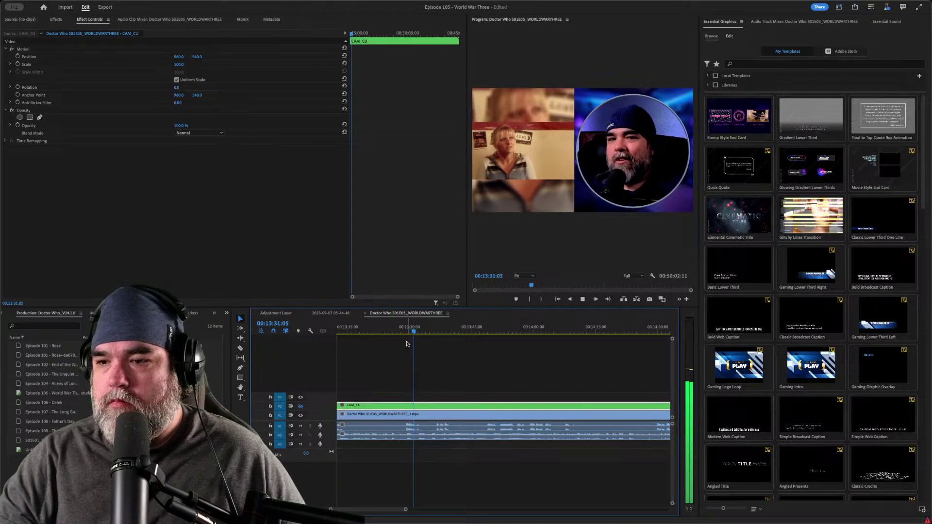
key(space)
click(401, 330)
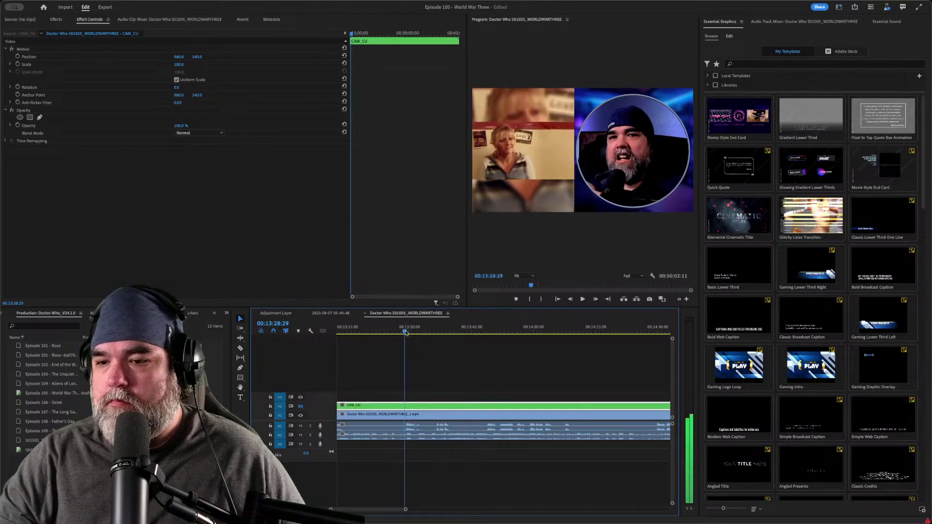
key(q)
key(space)
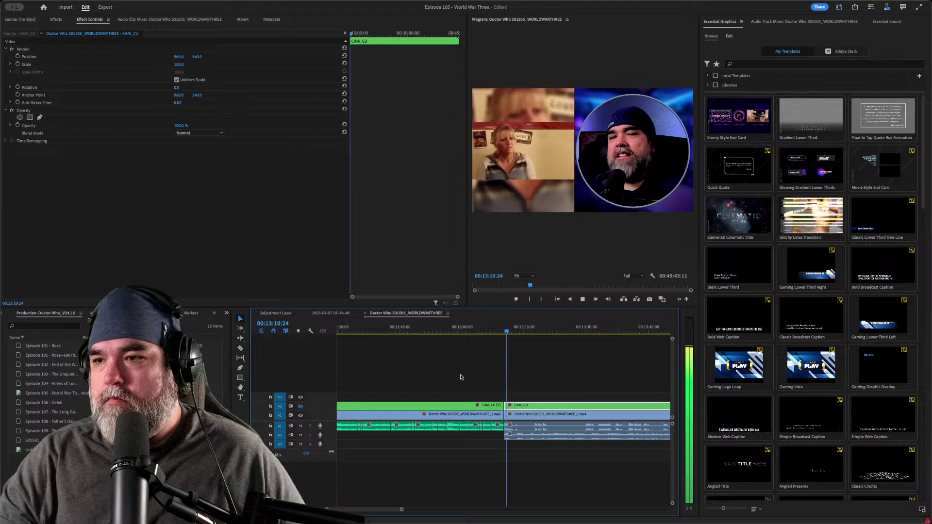
key(space)
key(ctrl+z)
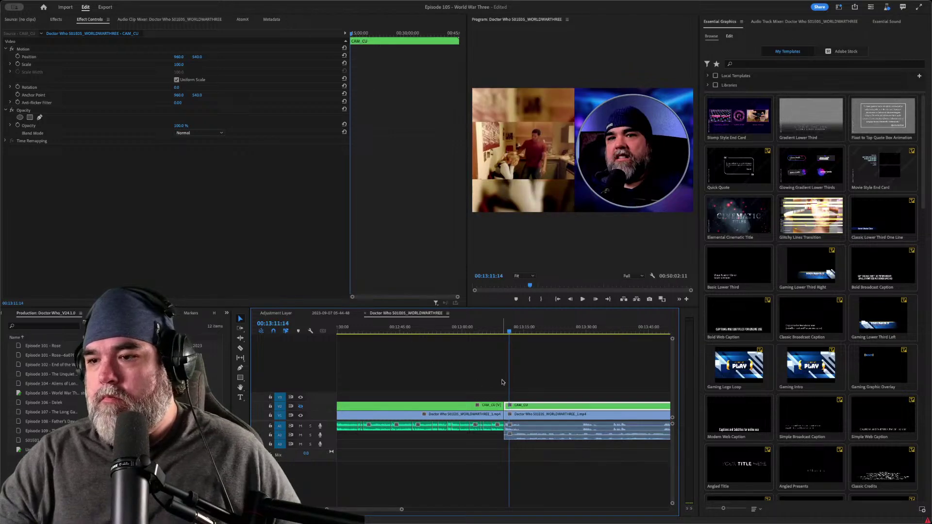
key(ctrl+z)
- Cut the clip at 00:13:12:06 and ripple-trim the 21 seconds of footage following the cut
key(space)
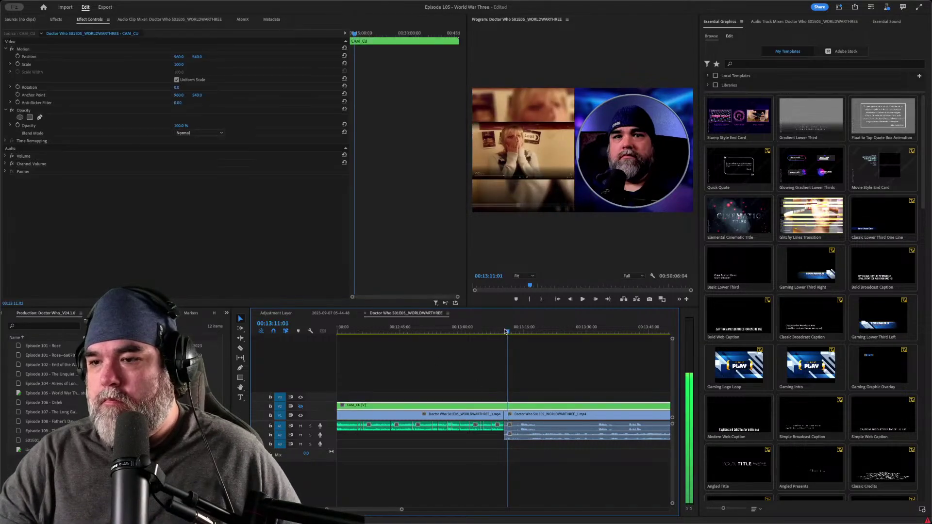
key(space)
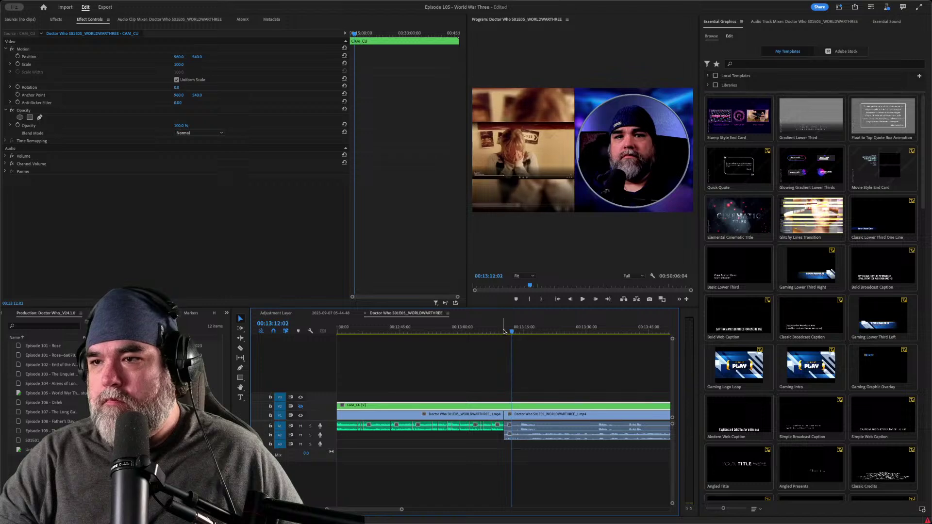
key(Right)
key(Right)
key(Right)
key(Right)
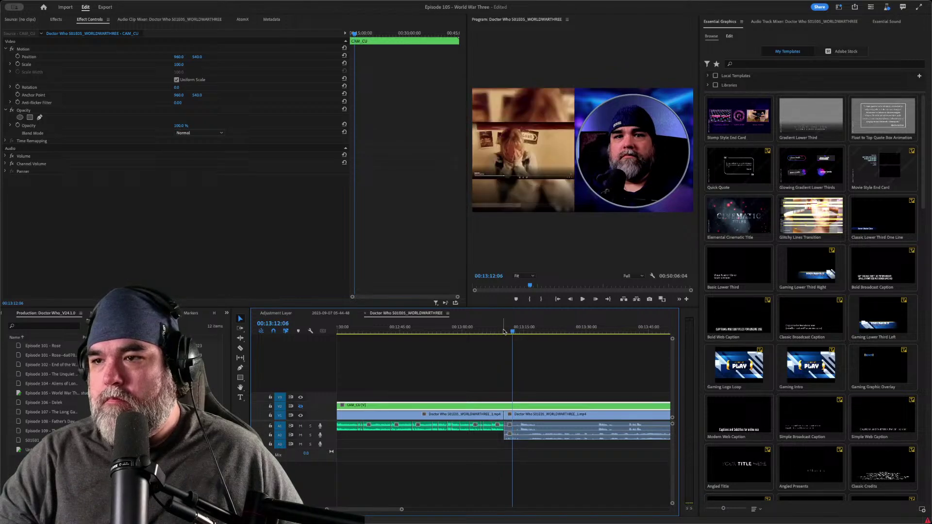
key(ctrl+k)
key(space)
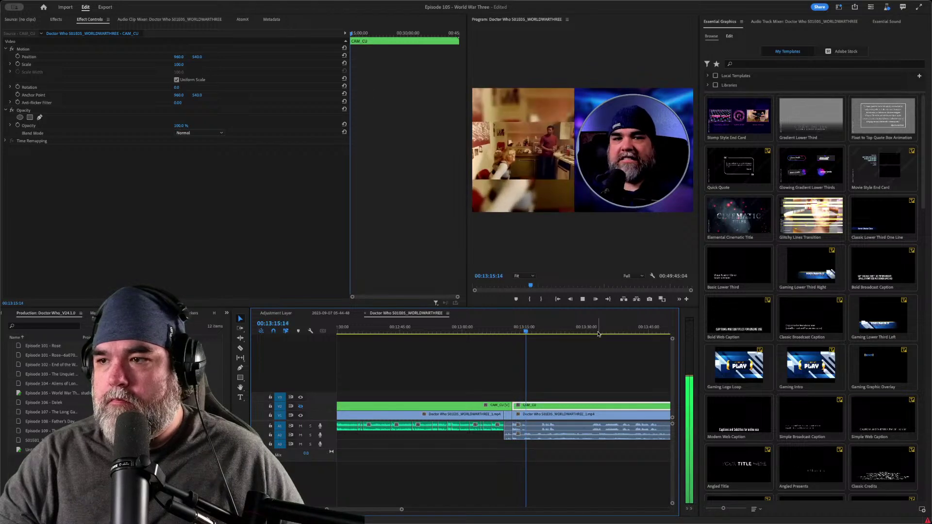
- Cut the clip at 00:13:15:18, try to ripple-trim from there to 00:13:16:27, and undo only the trim
key(ctrl+k)
key(space)
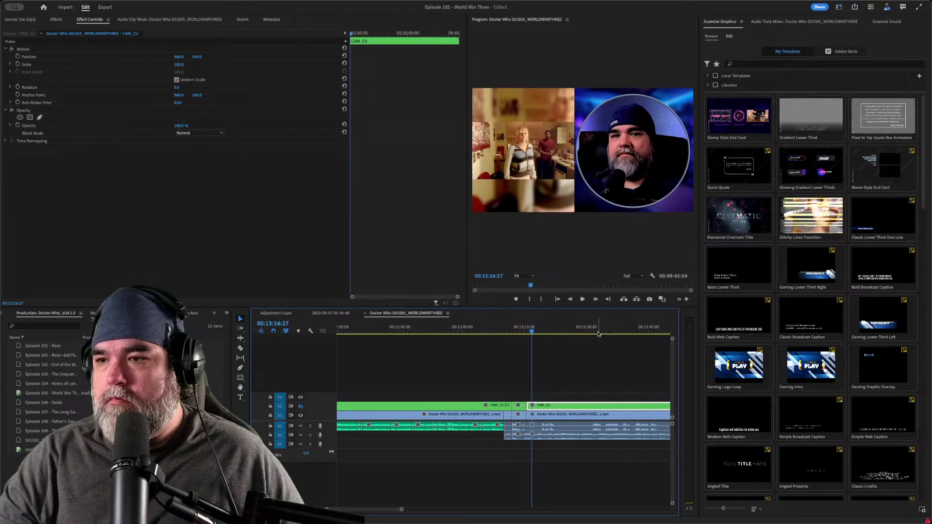
key(space)
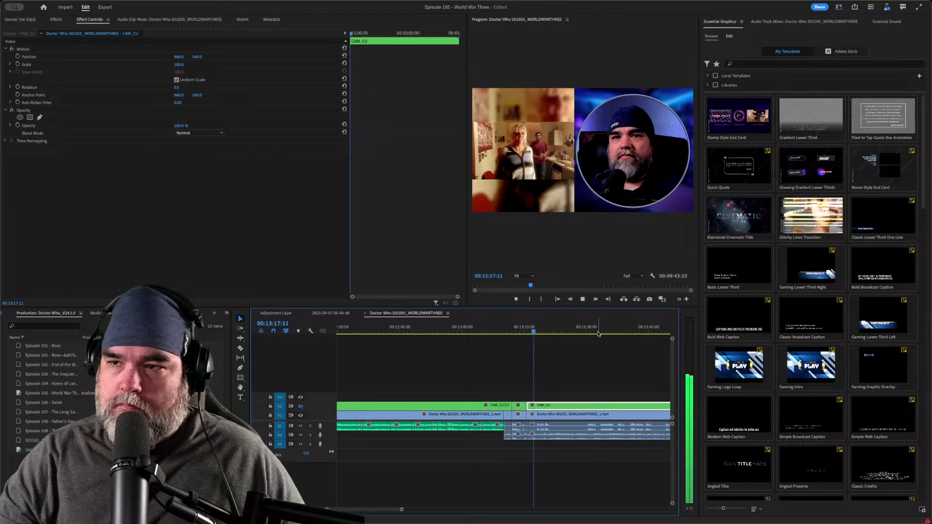
key(space)
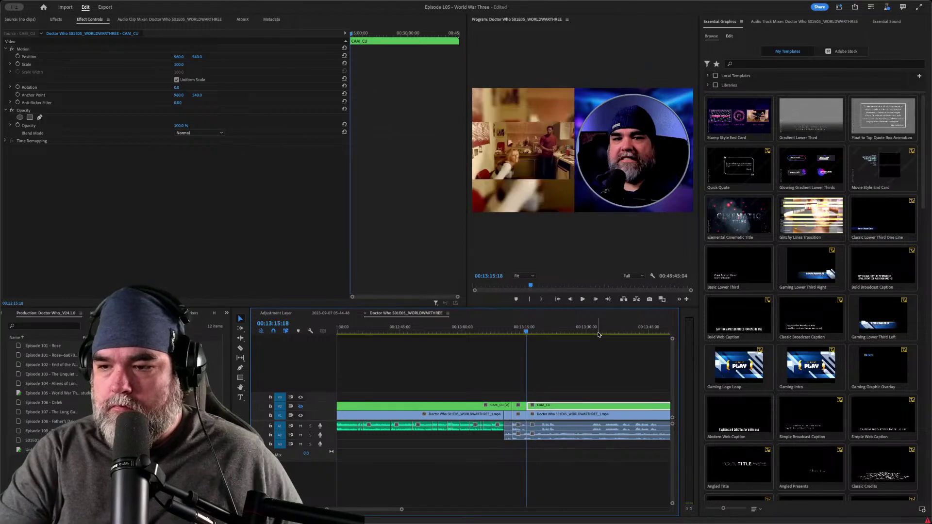
- Undo the cut at 00:13:15:18 and cut the camera clip at 00:13:14:22 instead
key(ctrl+z)
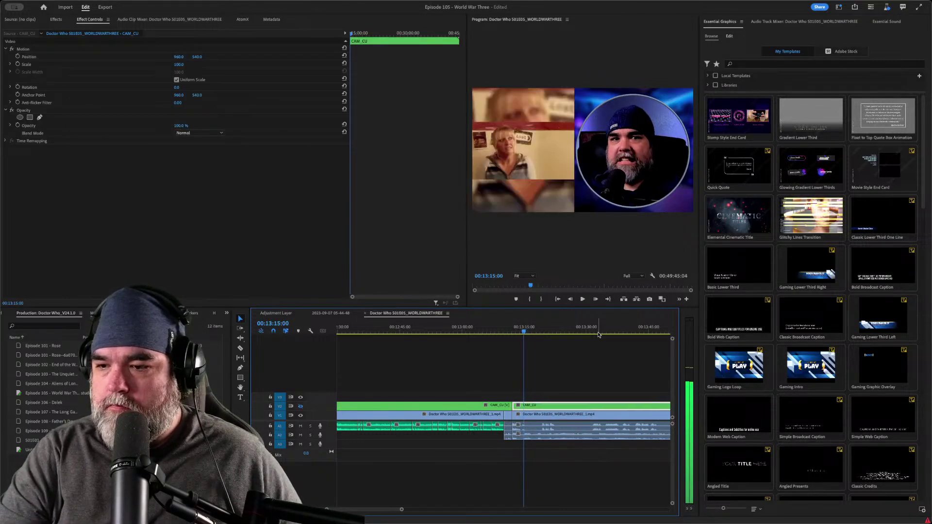
key(Right)
key(Right)
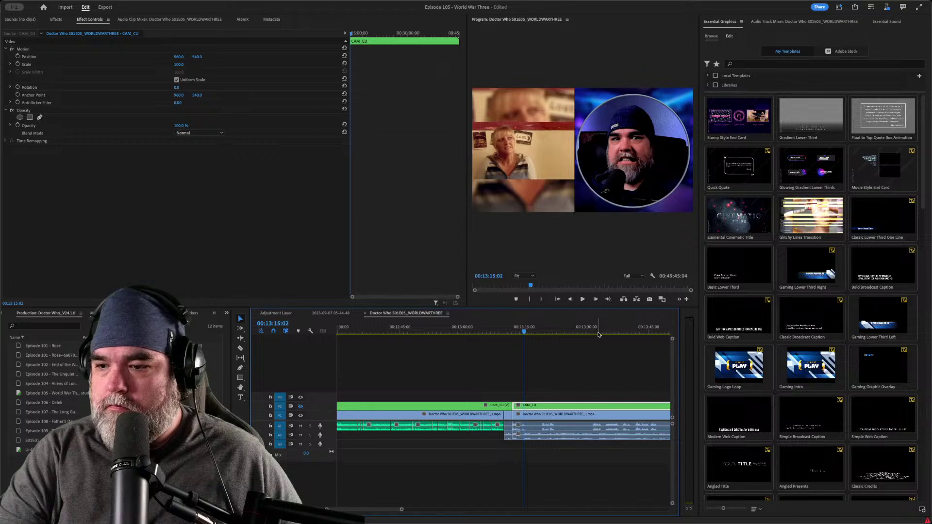
key(shift+Left)
key(shift+Left)
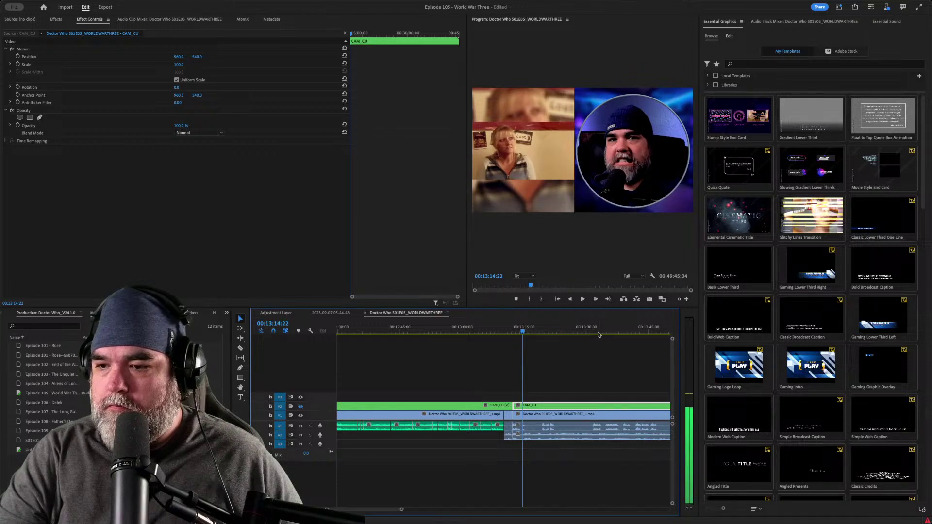
key(ctrl+k)
- Link the CAM_CU video clip following the 00:13:14:22 cut with its matching camera audio clip
key(Up)
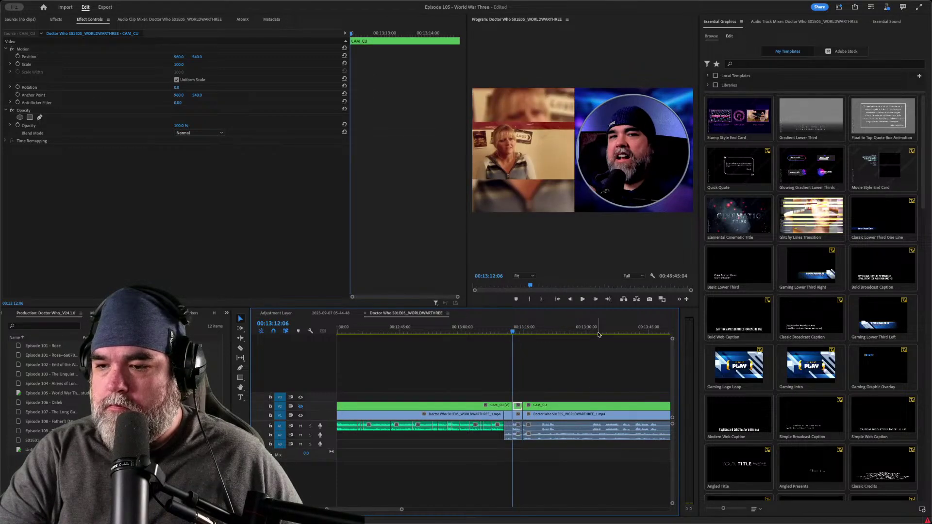
key(Up)
key(Right)
key(Right)
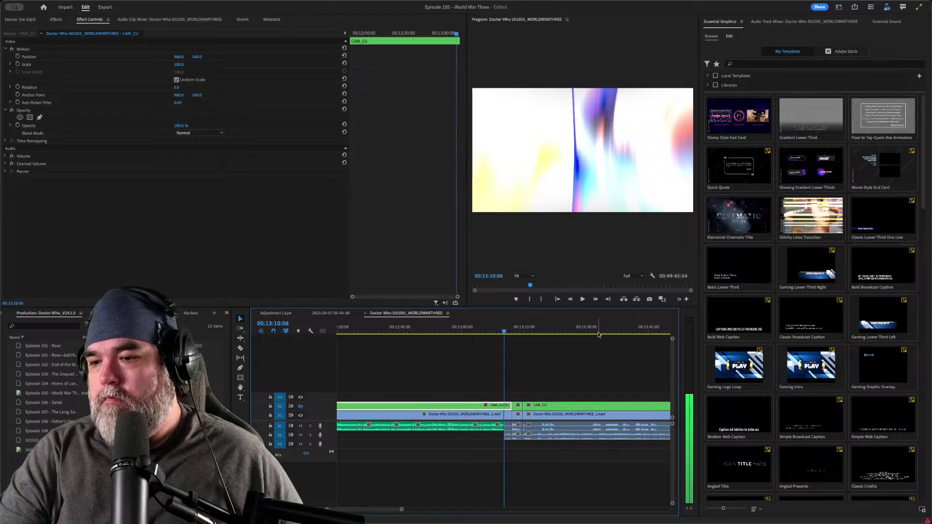
click(565, 404)
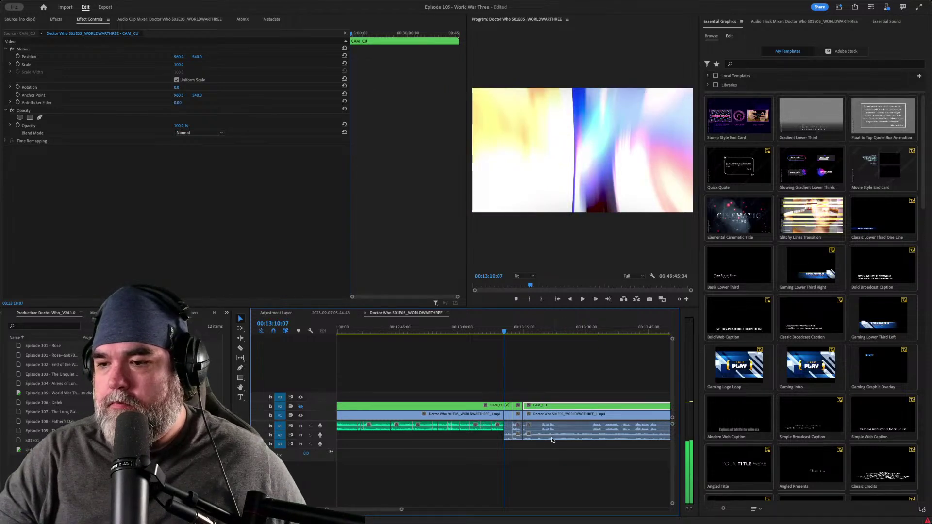
click(541, 406)
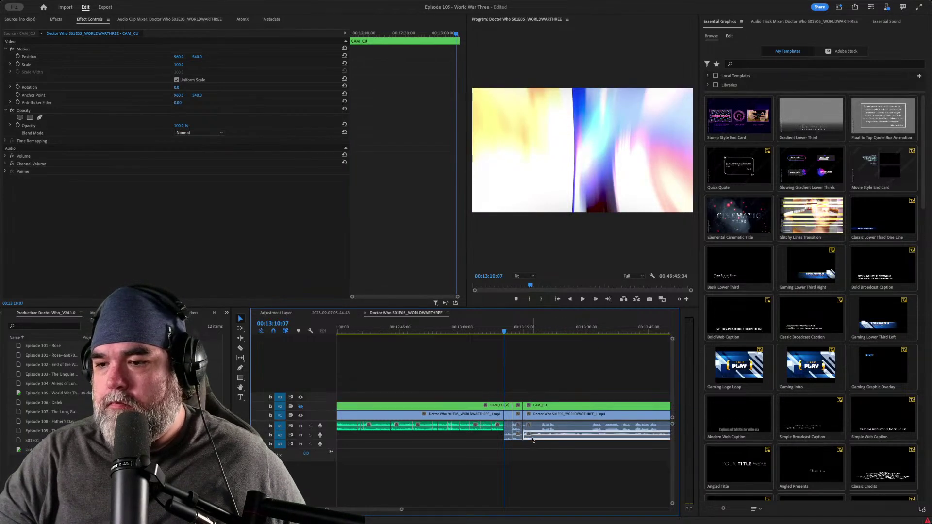
alt+click(541, 405)
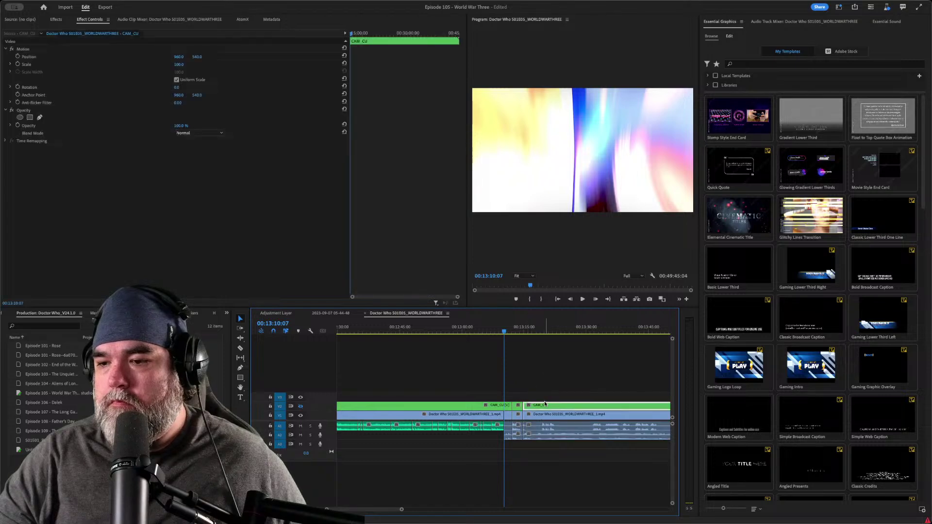
shift+click(547, 438)
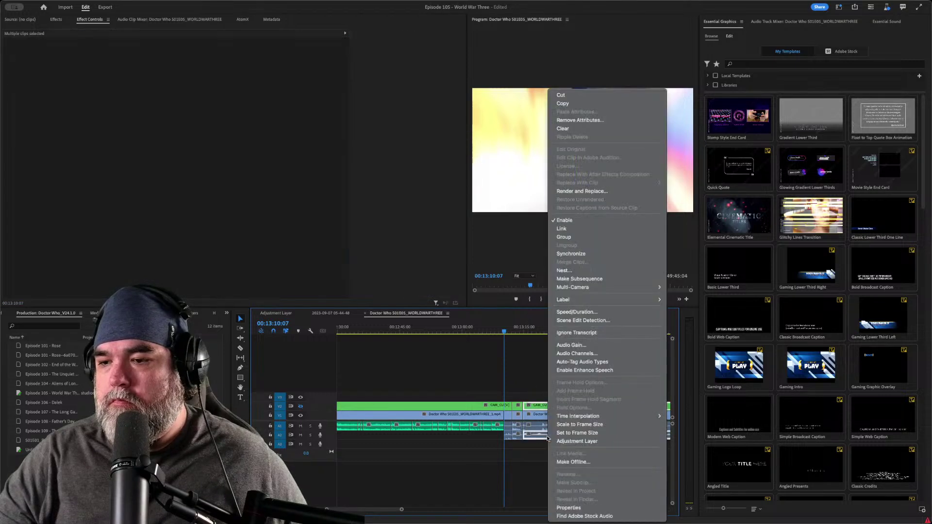
click(562, 228)
- Link the short camera segment between 00:13:12:06 and 00:13:14:22 with its audio and move it down one track
click(518, 436)
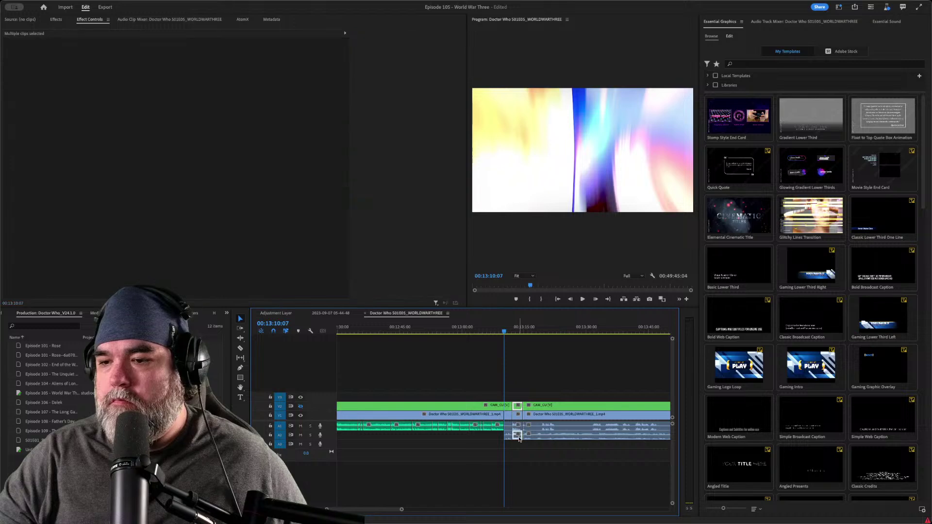
right_click(518, 408)
click(562, 228)
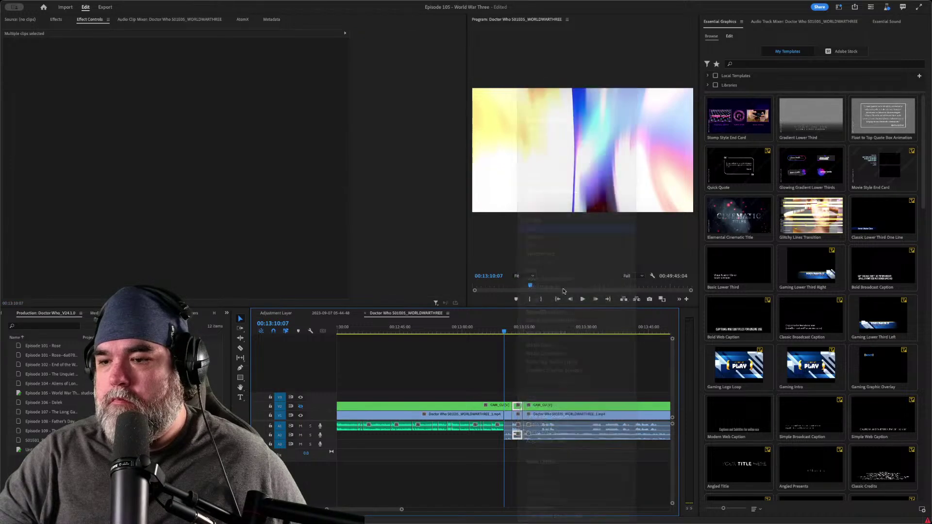
key(alt+Down)
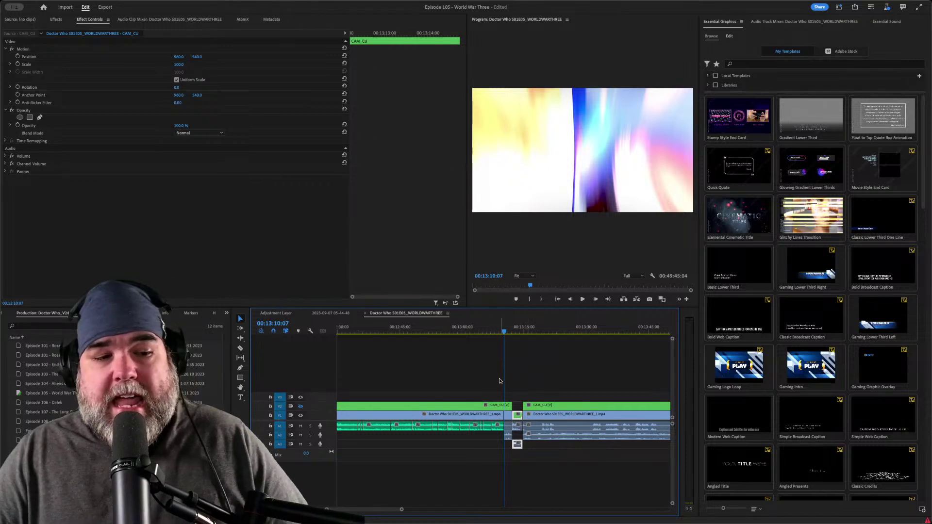
- Cut the camera clip near 00:13:19 and at 00:13:22:14, and move the segment between the cuts down one track
click(509, 332)
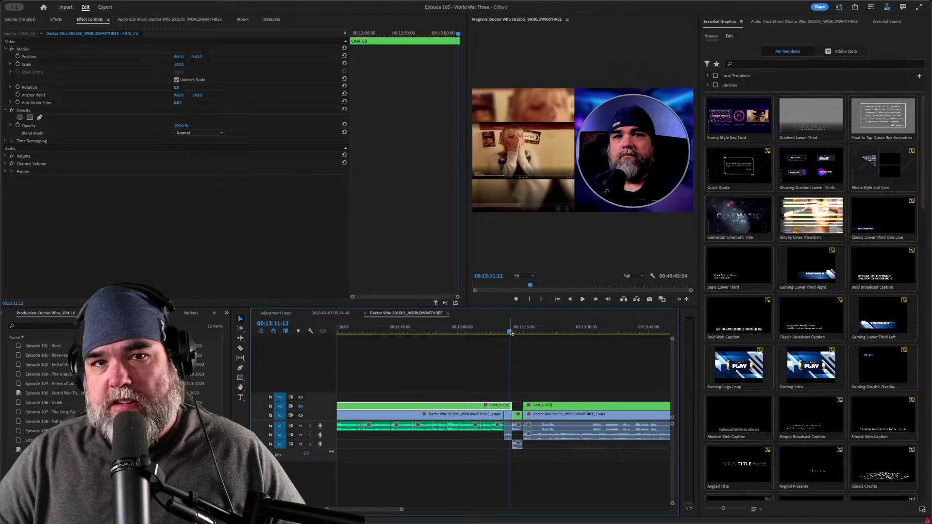
drag(512, 332, 513, 332)
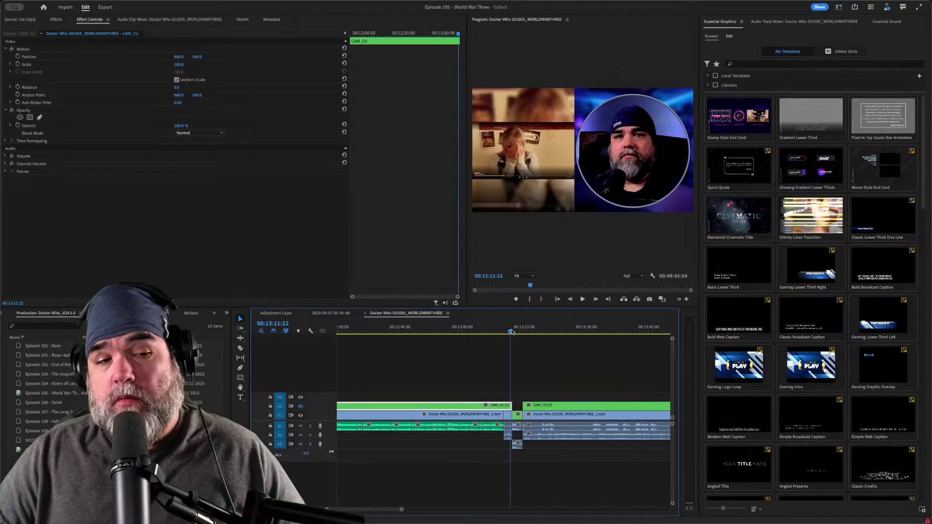
key(space)
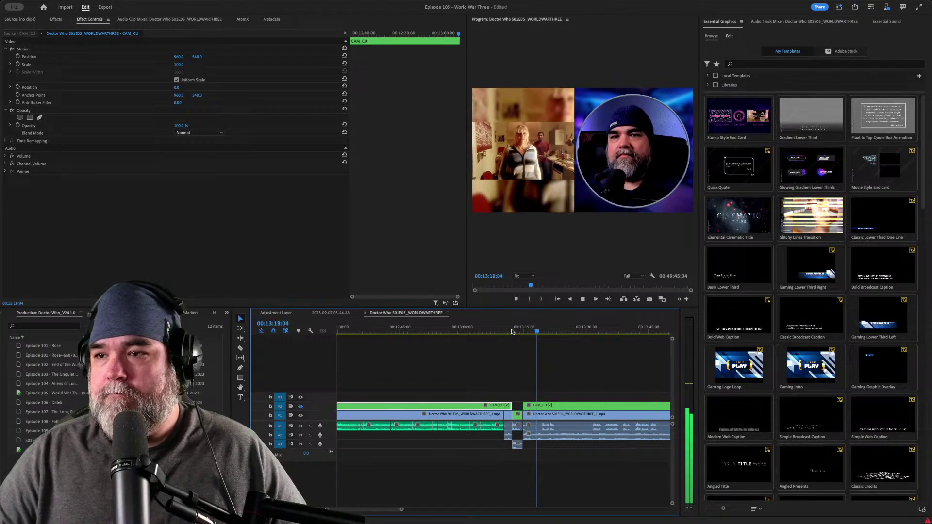
key(ctrl+k)
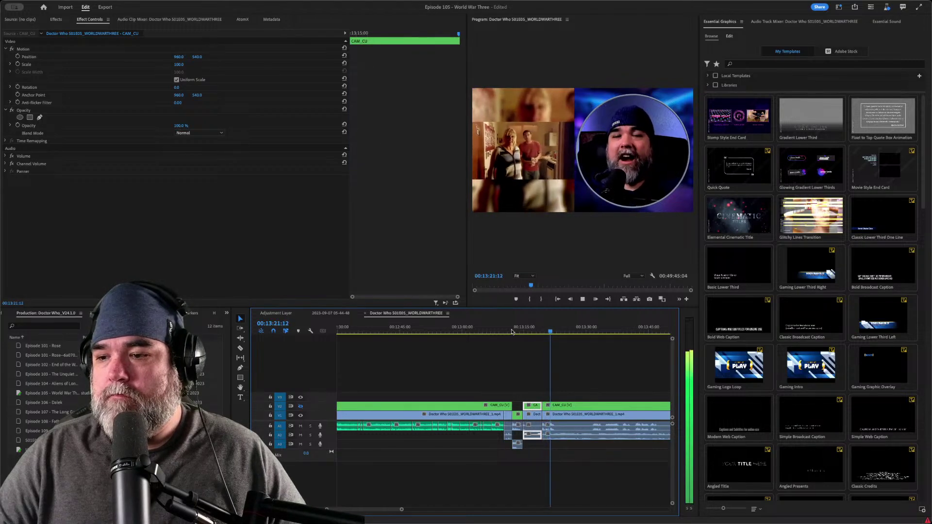
key(space)
key(ctrl+k)
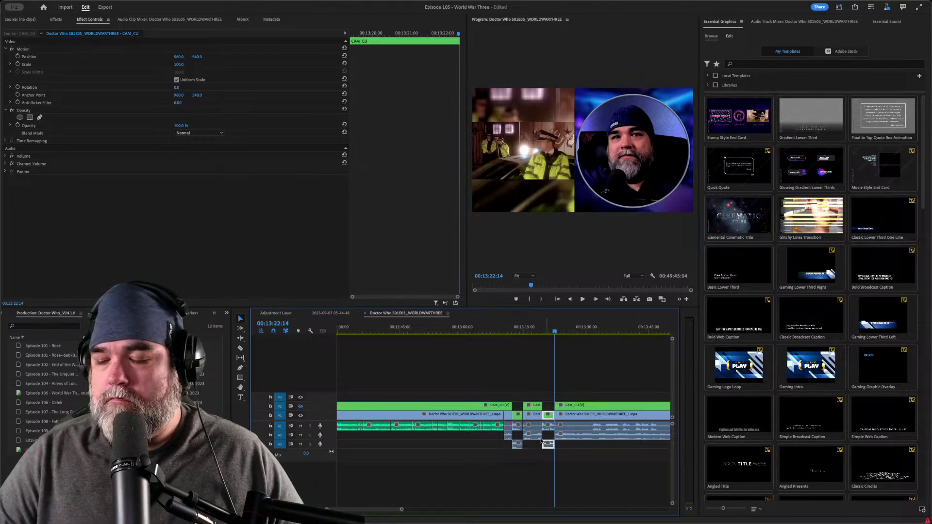
- Ripple-trim about four seconds of footage following the cut at 00:13:22:14
key(space)
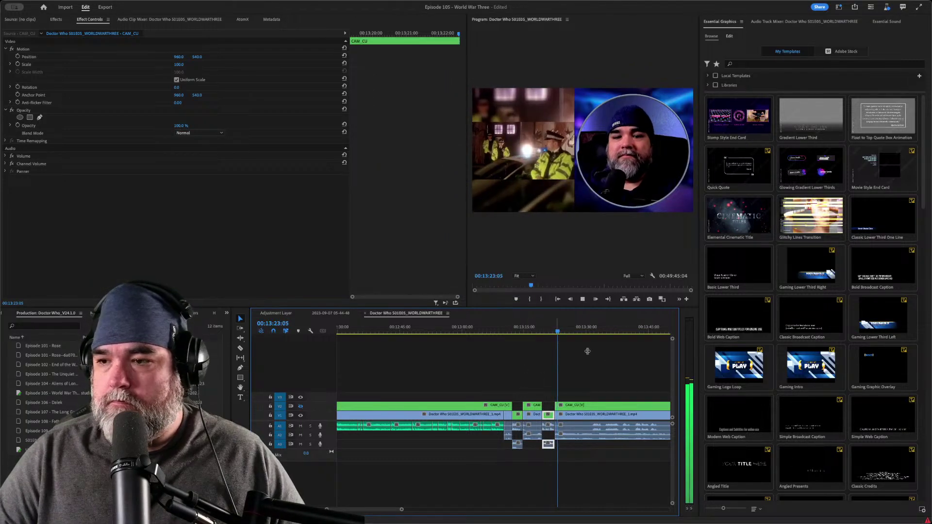
click(611, 365)
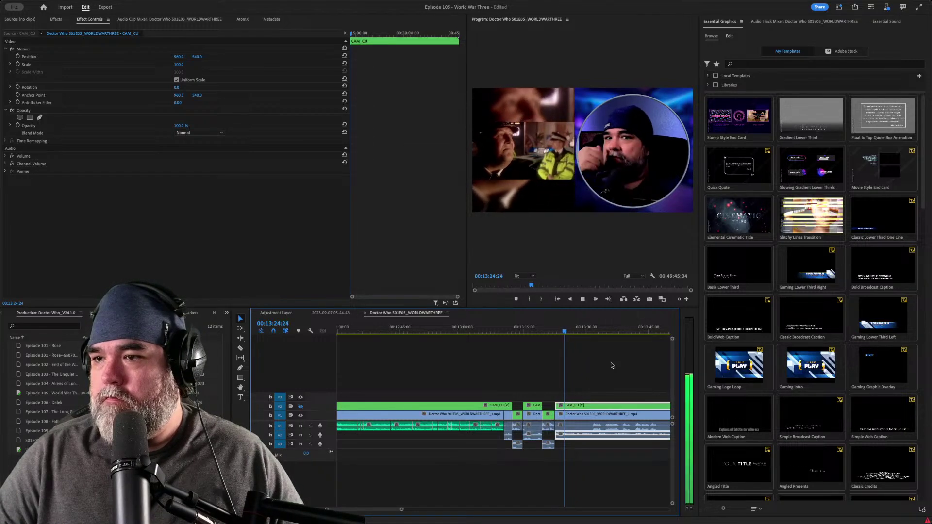
key(space)
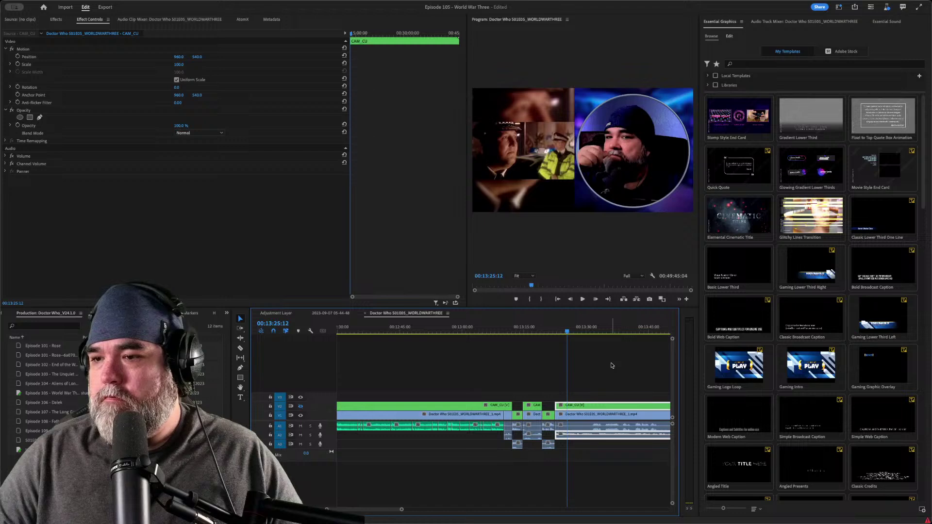
key(space)
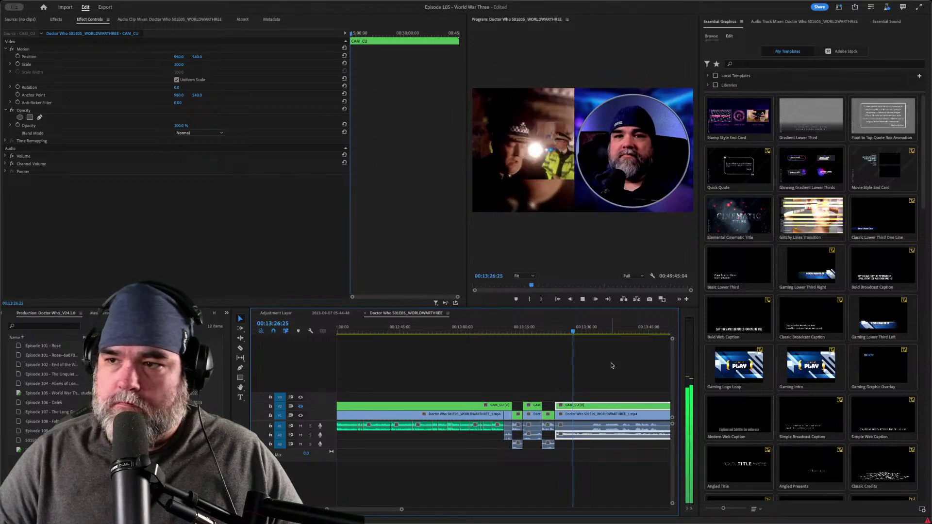
key(Up)
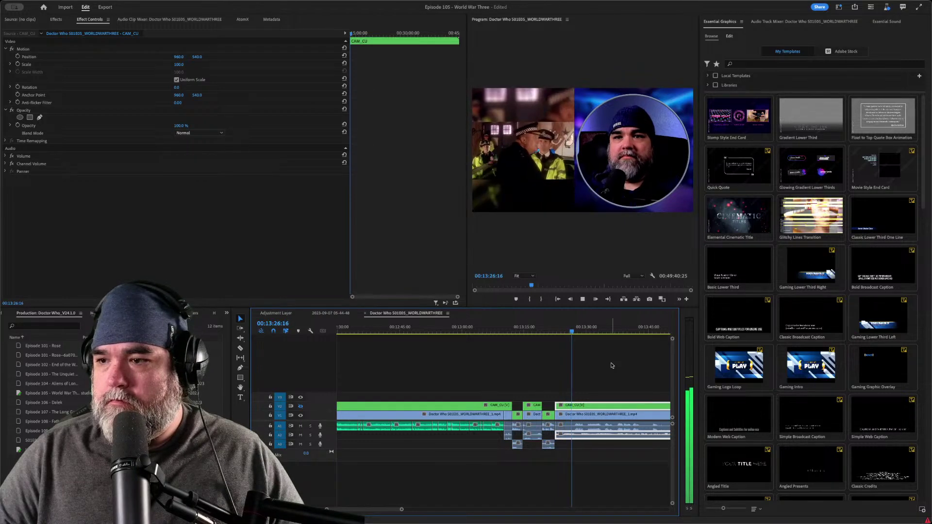
- Cut the camera clip near 00:13:27 and at 00:13:29:14, and ripple-trim just under a second following the second cut
key(super+k)
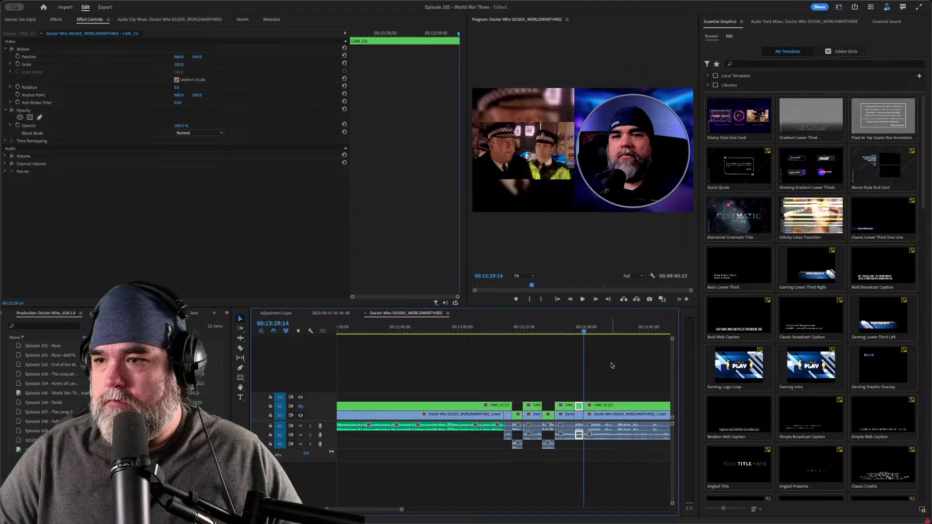
key(super+k)
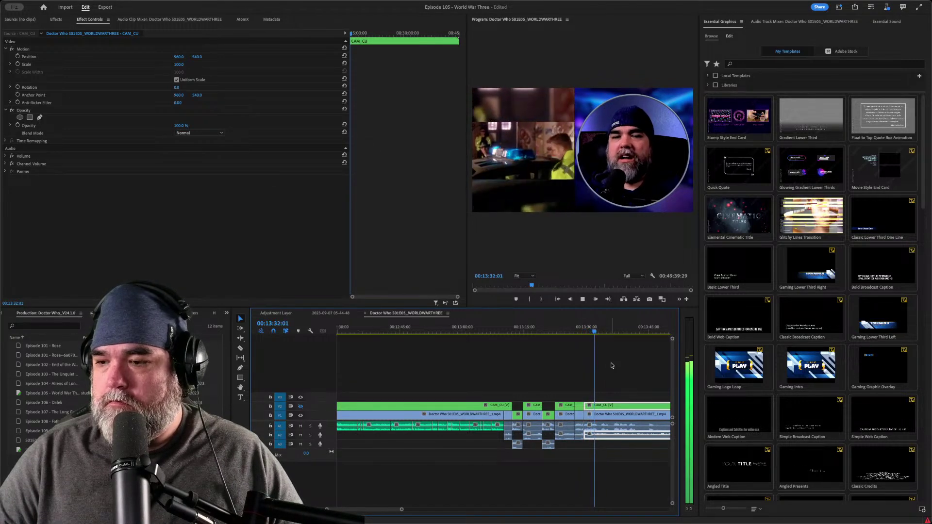
key(space)
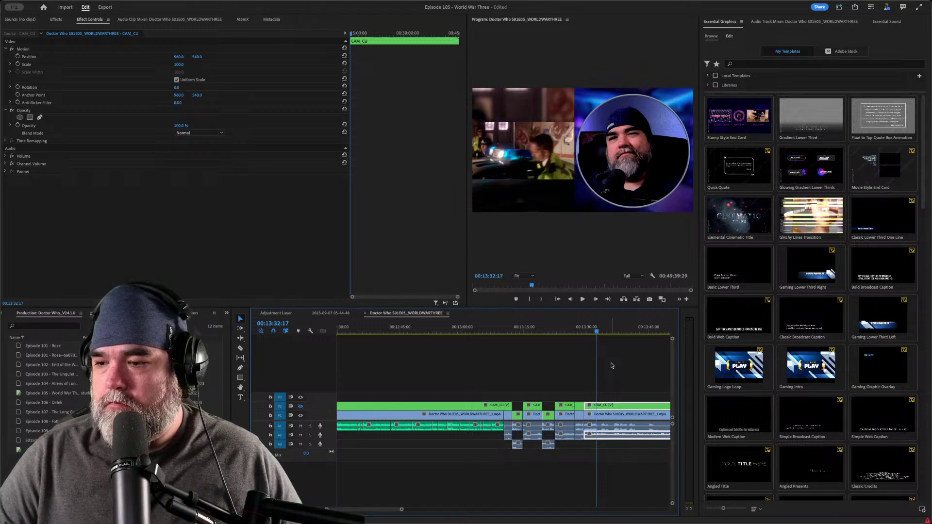
- Cut the clip at 00:13:32:23 and ripple-trim the footage from there up to 00:13:33:17
key(space)
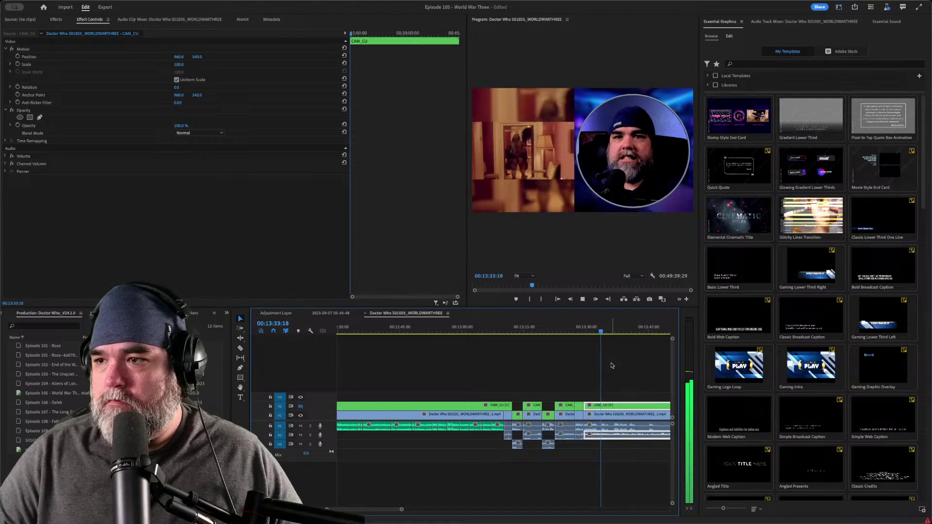
key(space)
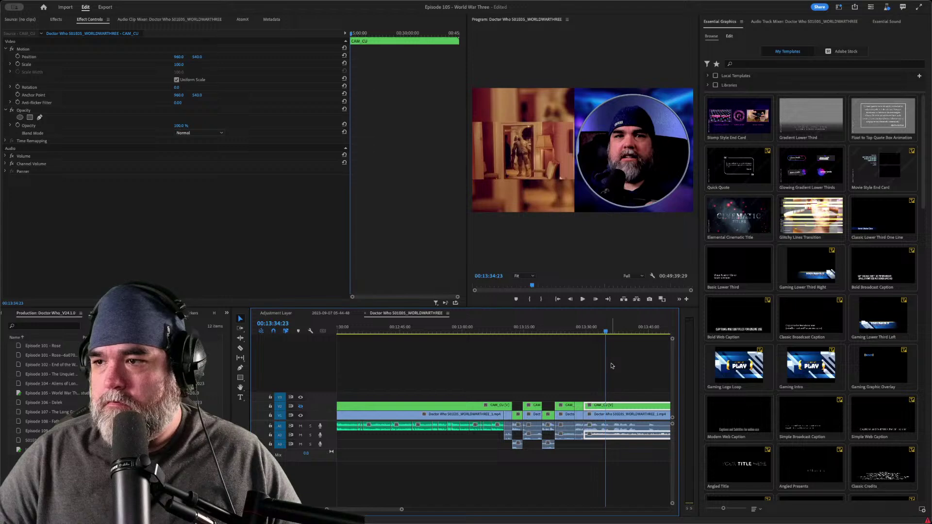
drag(593, 332, 594, 333)
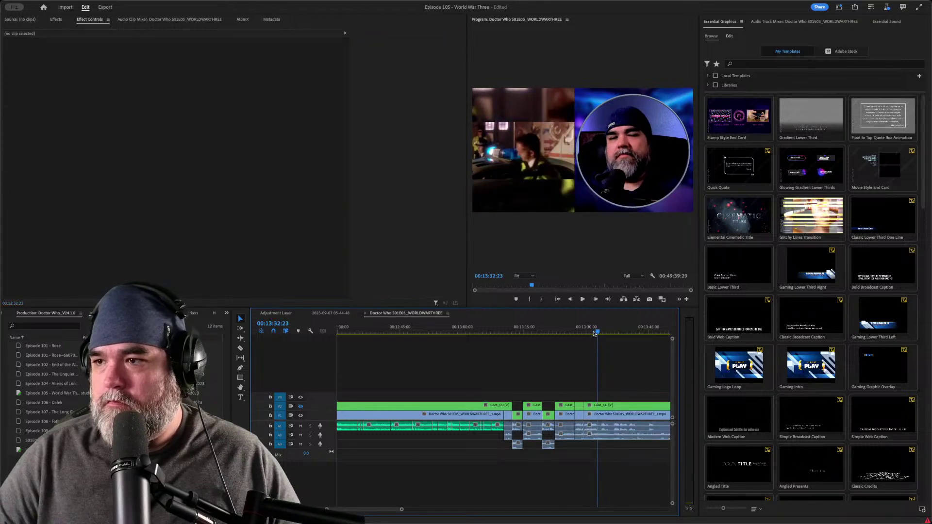
key(d)
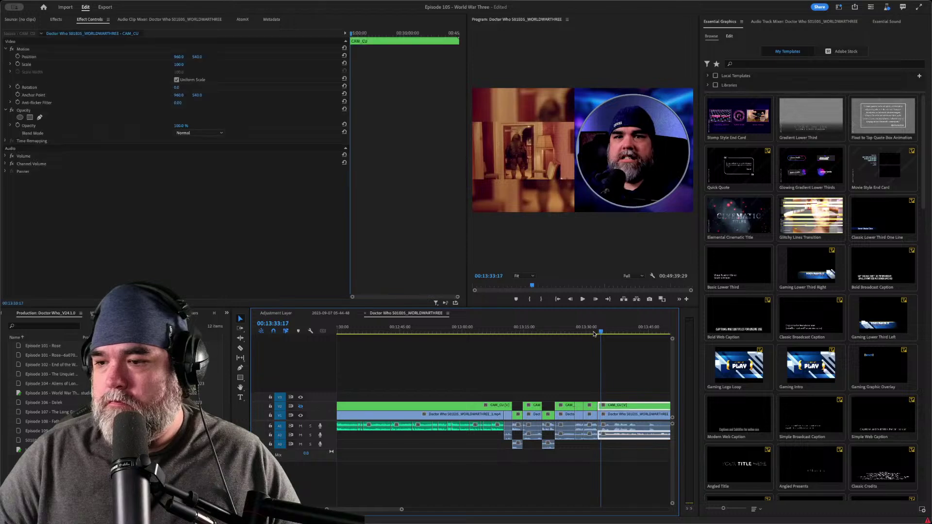
key(space)
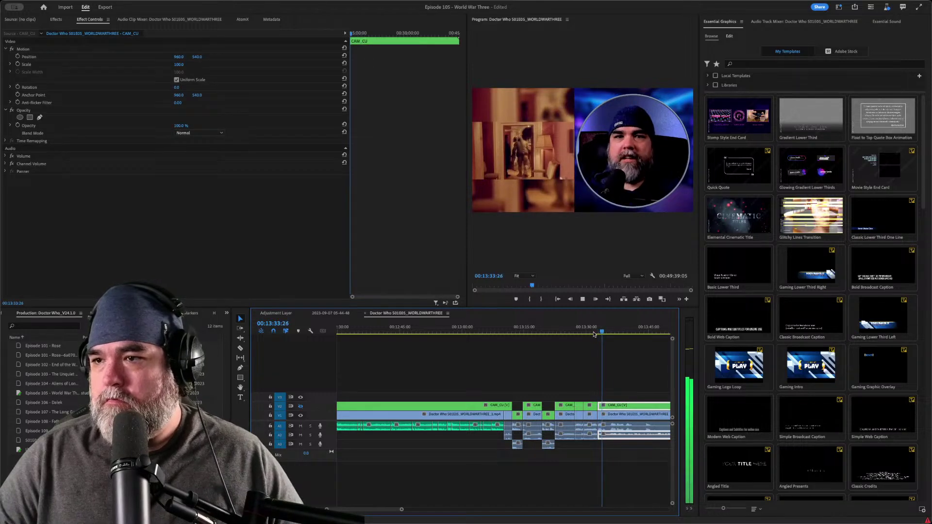
- Move the two adjacent camera segments between about 00:13:27 and 00:13:32:23 down one track and play back the result
key(space)
key(ctrl+z)
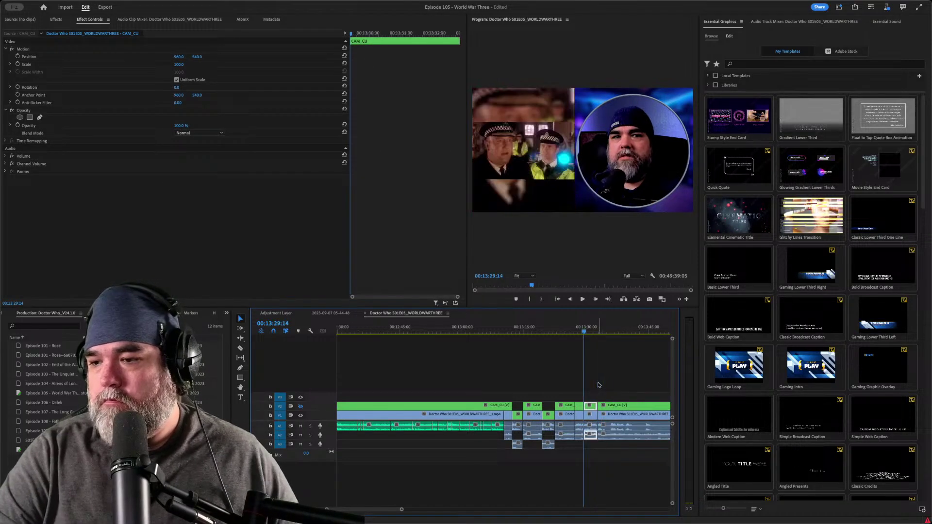
key(space)
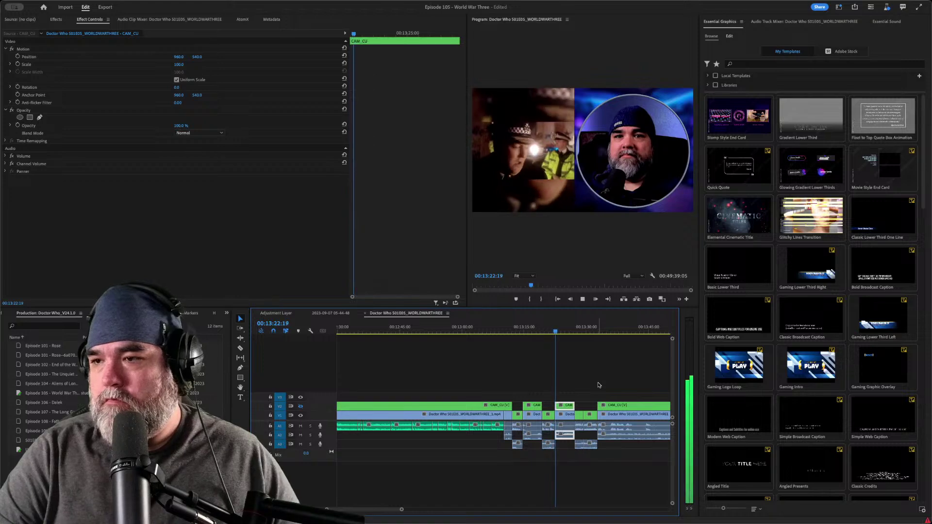
key(space)
click(599, 385)
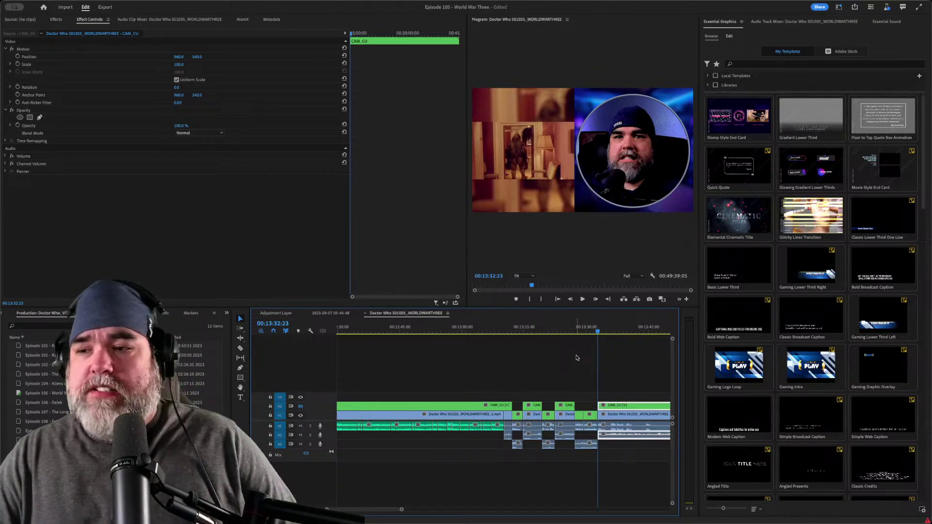
click(596, 332)
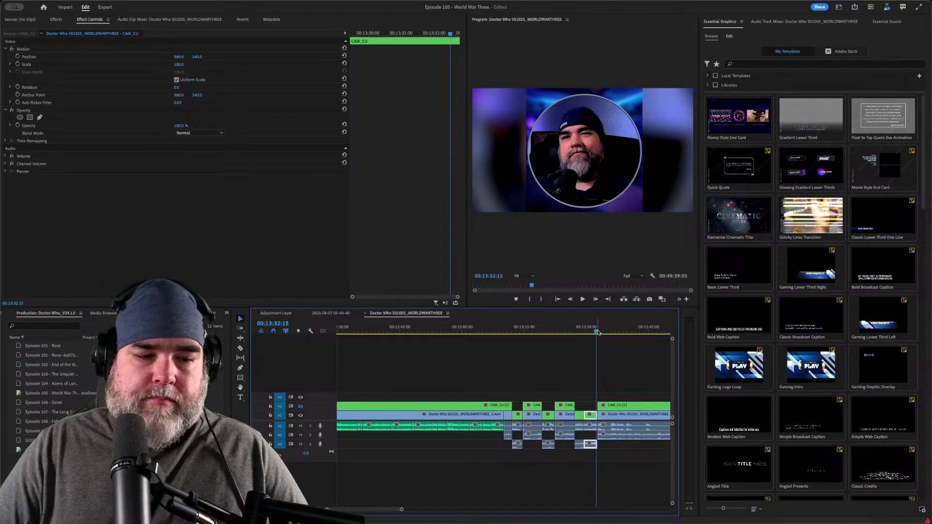
key(space)
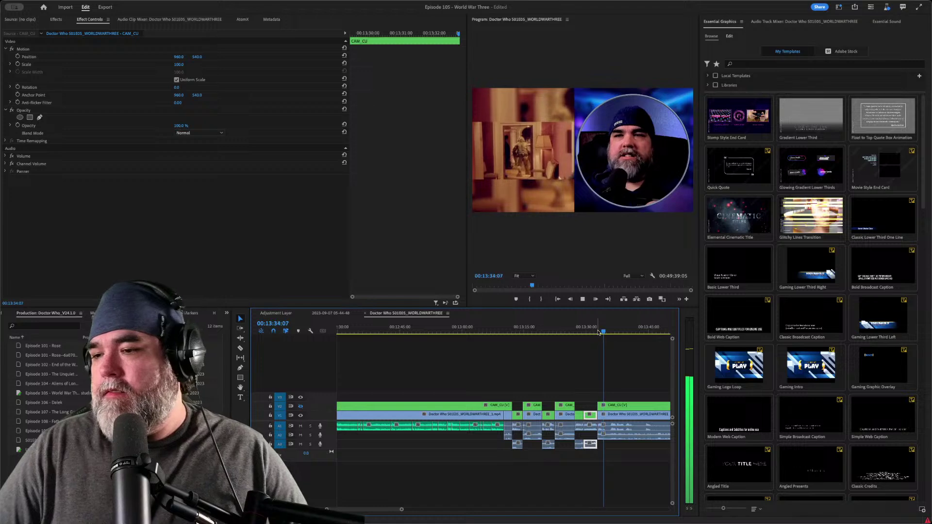
- Cut the camera clip near 00:13:36 and ripple-trim nearly six seconds of footage following the cut
key(space)
key(space)
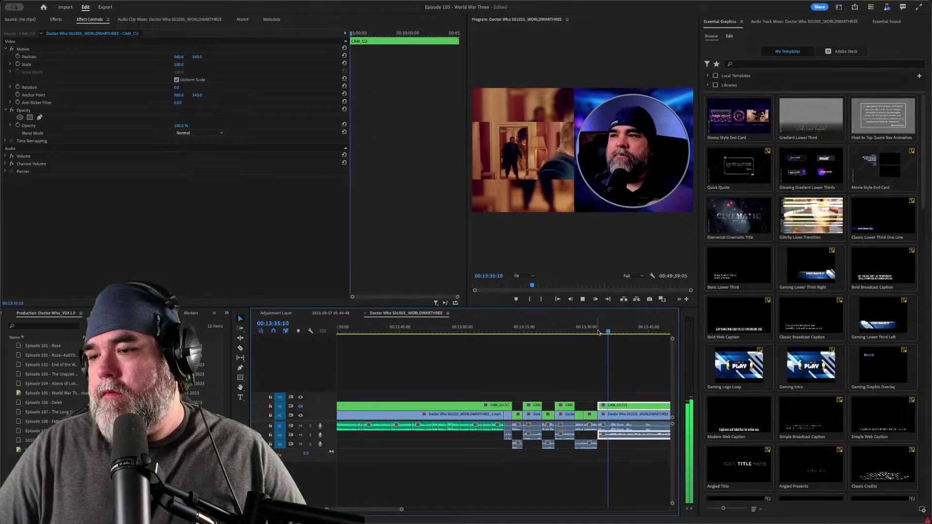
key(ctrl+k)
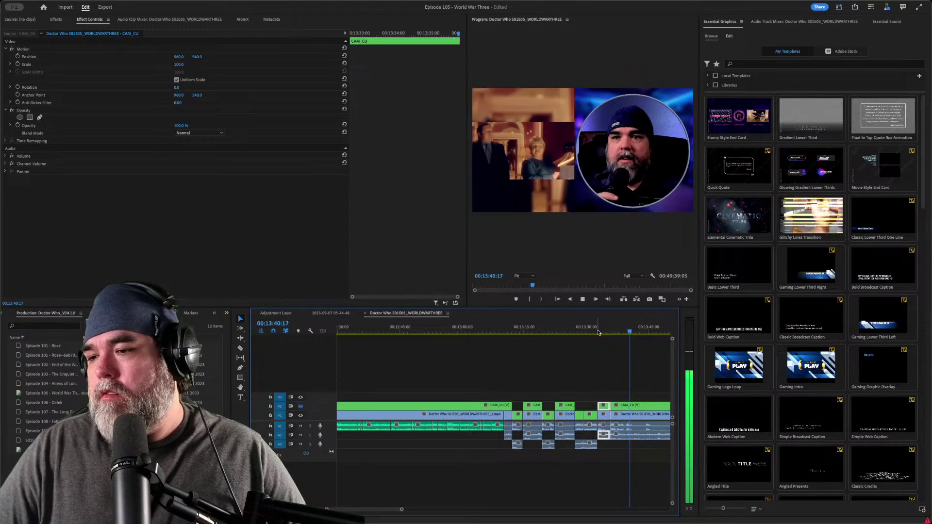
key(space)
key(space)
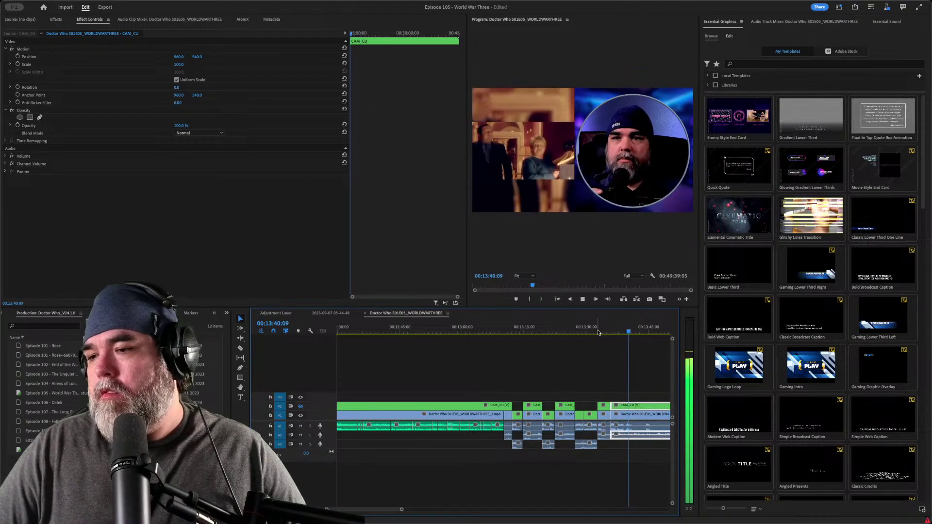
key(Up)
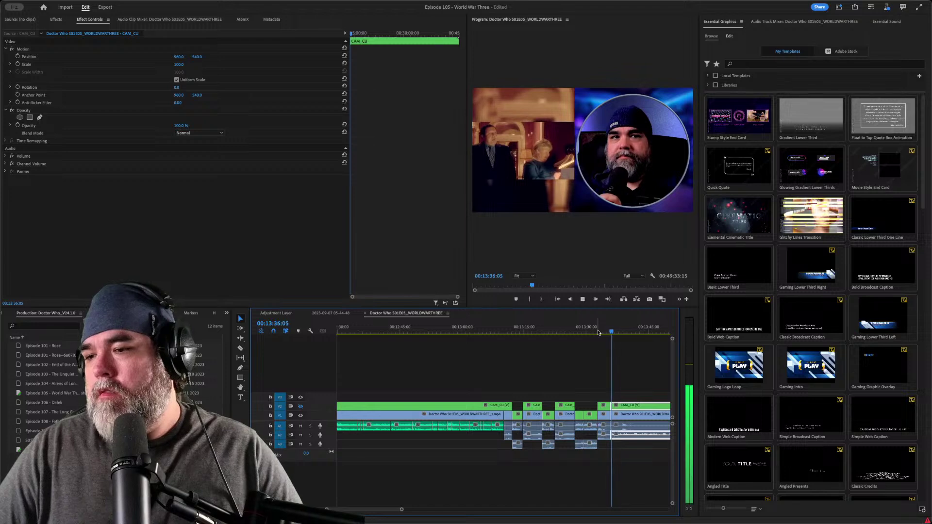
- Ripple-trim about two and a half seconds, then about three more seconds, following the cut near 00:13:36
key(space)
key(space)
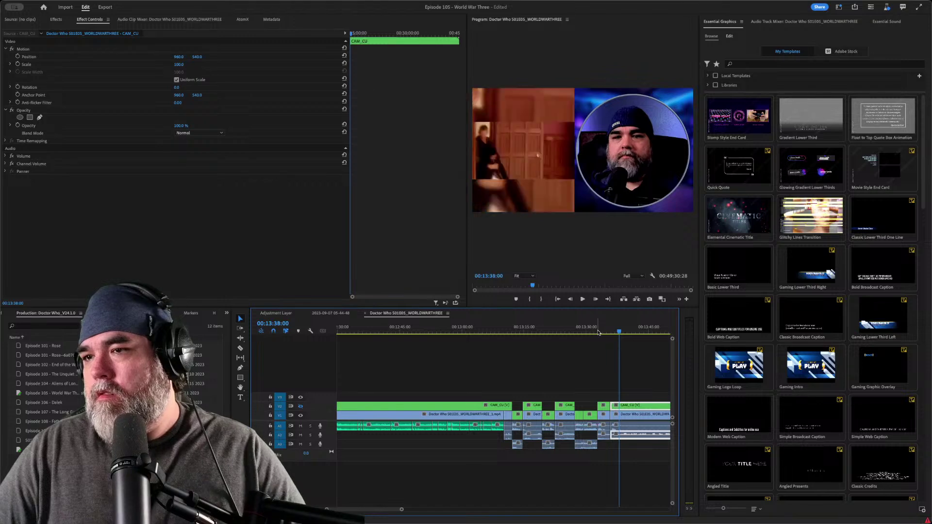
key(Up)
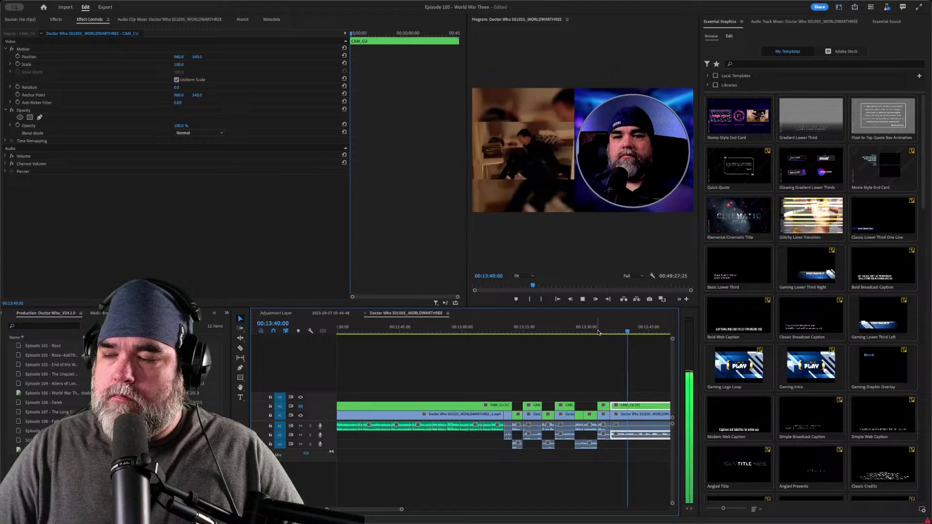
- Cut the clip between 00:13:41 and 00:13:42 and ripple-trim just over one second following the cut
key(ctrl+k)
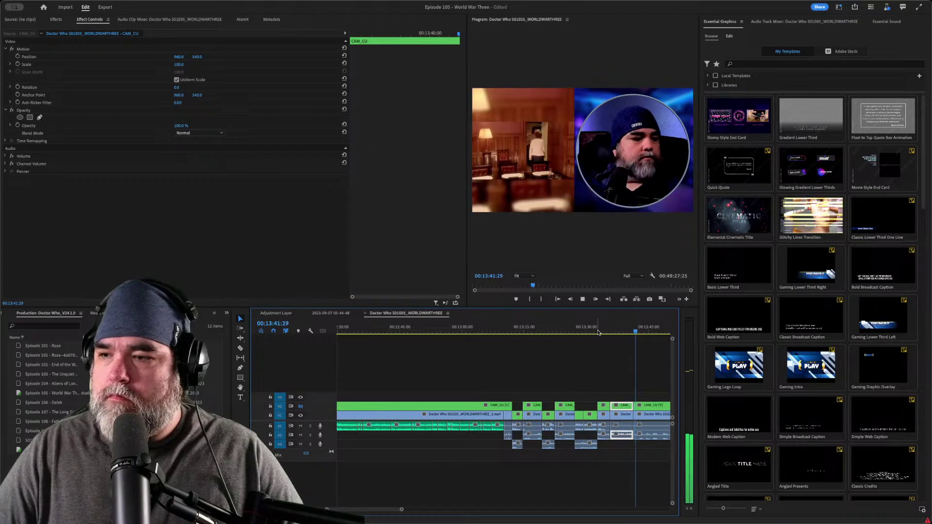
key(space)
key(space)
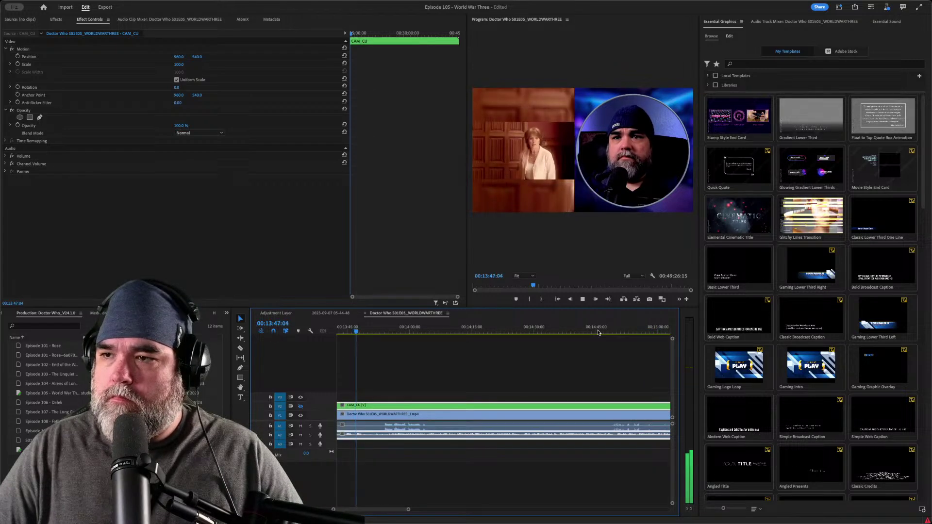
- Cut the clip just before 00:13:49, review the footage up to 00:13:53:03 and ripple-trim just over one second
key(ctrl+k)
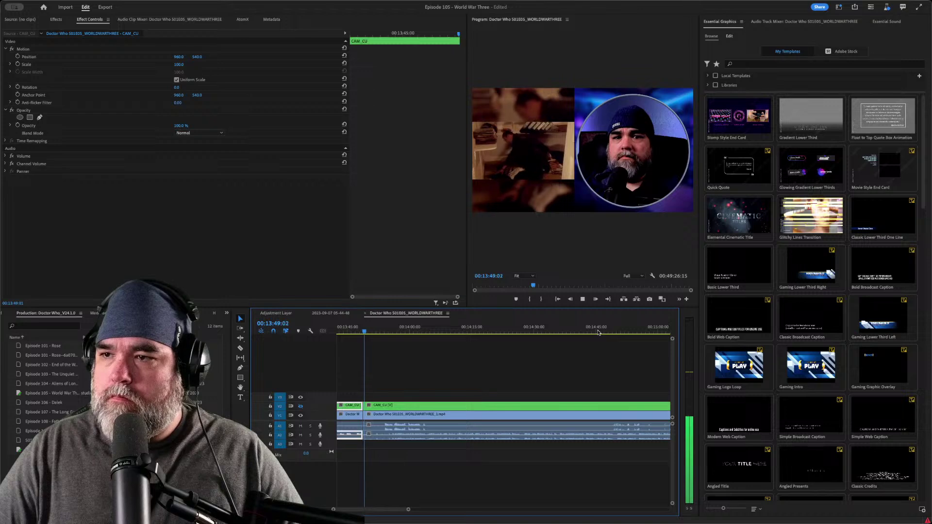
key(space)
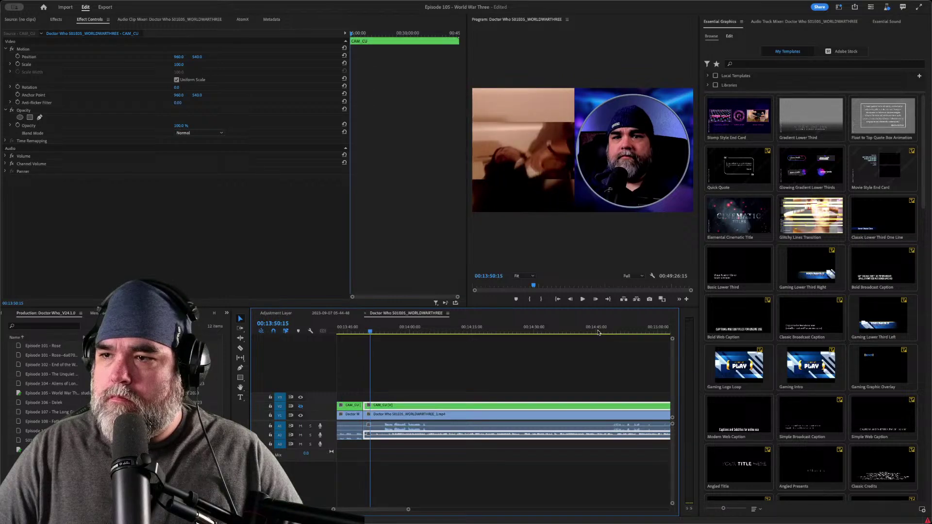
key(space)
key(space)
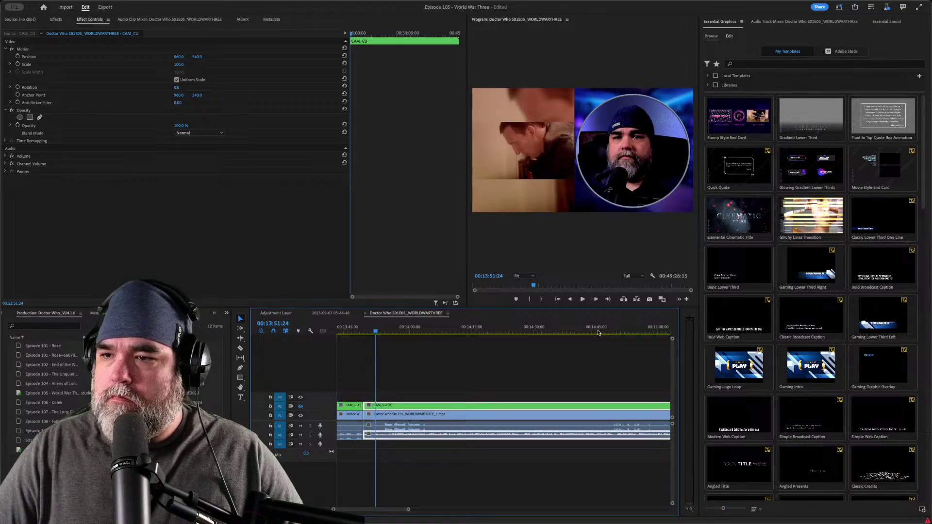
key(space)
key(space)
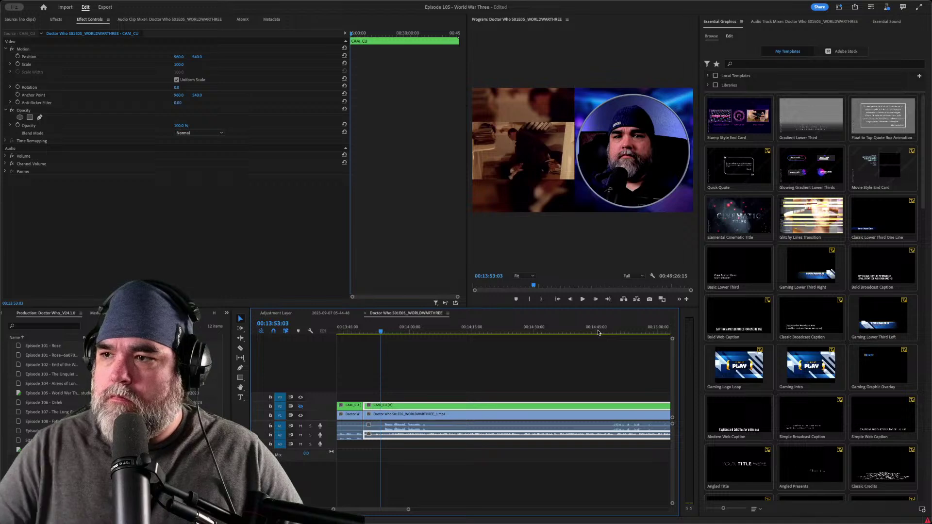
key(shift+k)
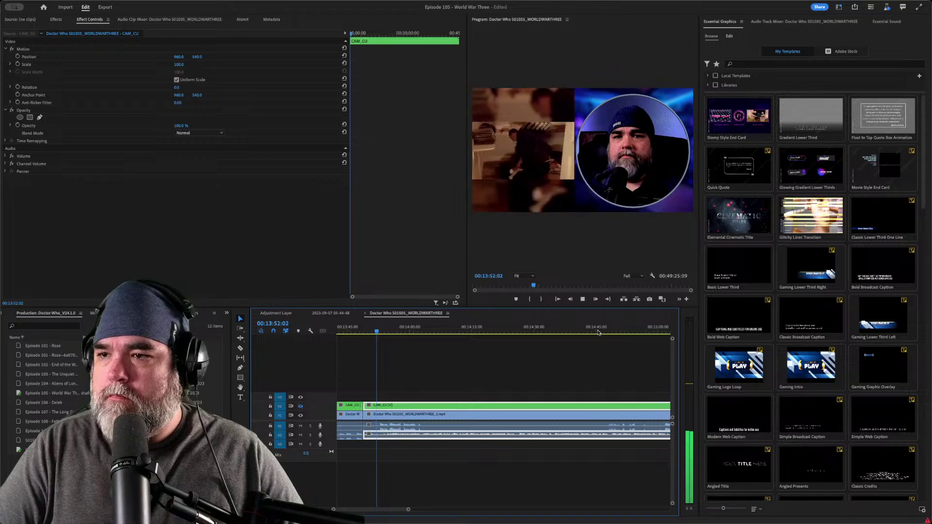
- Clear the selection, cut the clip at 00:13:52:25 and near 00:13:54:20, and ripple-trim about half a second following the second cut
key(ctrl+shift+a)
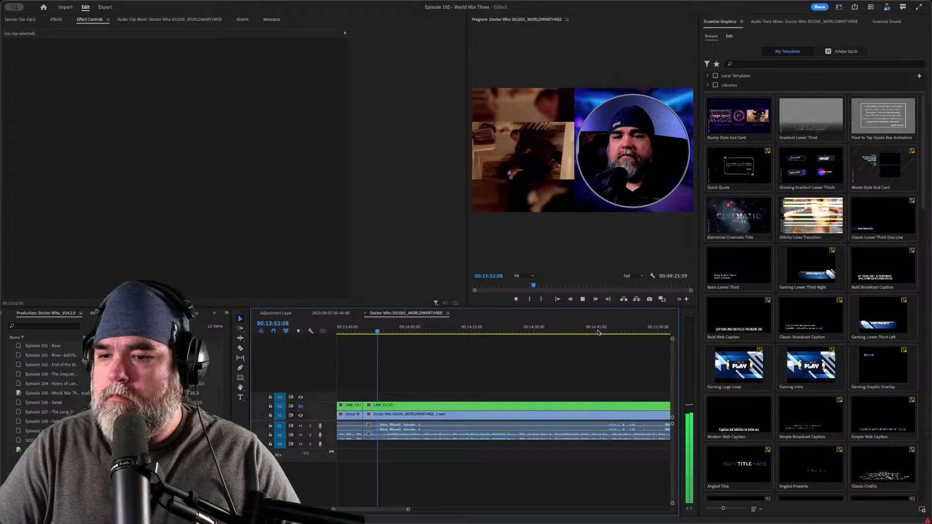
key(ctrl+k)
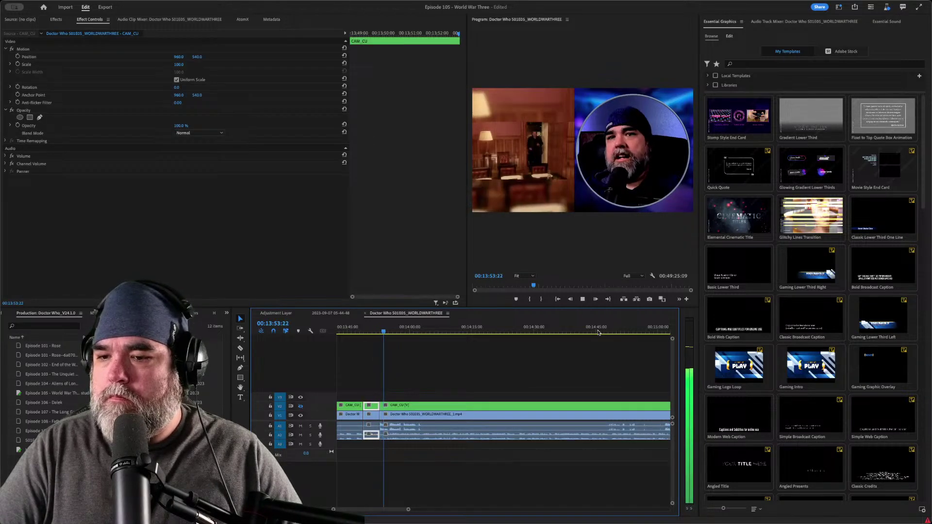
key(ctrl+k)
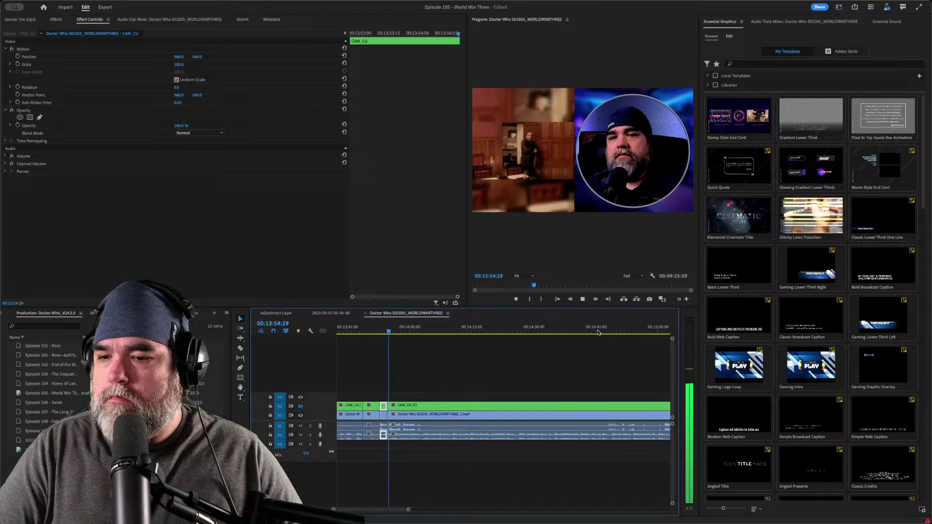
key(ctrl+k)
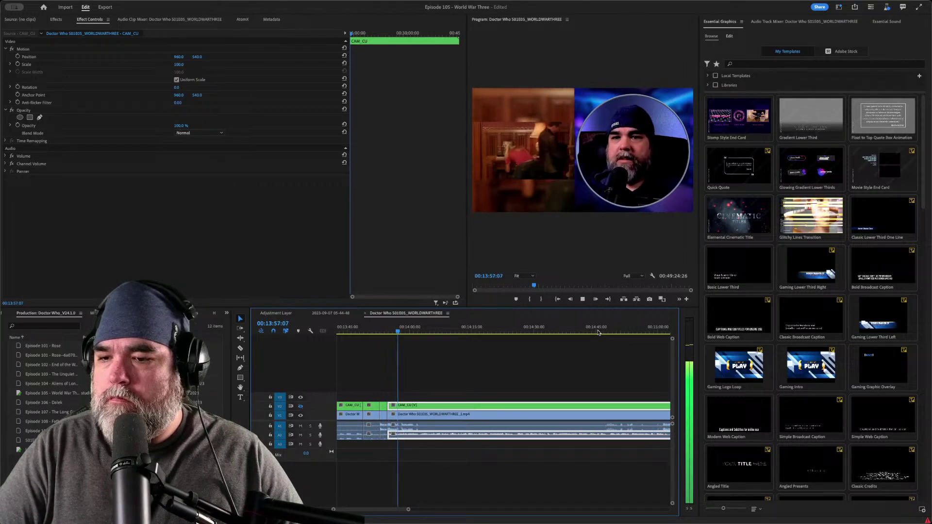
- Cut the clip at 00:13:57:14, ripple-trim just over half a second there, and cut again near 00:14:02
key(ctrl+k)
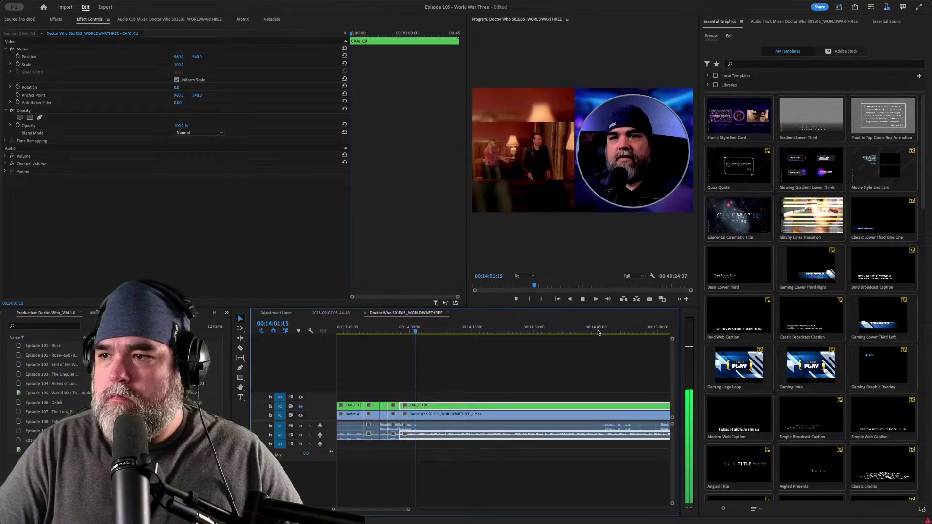
key(space)
key(ctrl+k)
- Move the three adjacent camera segments between 00:13:52:25 and about 00:14:02 down one track and play back the result
key(Up)
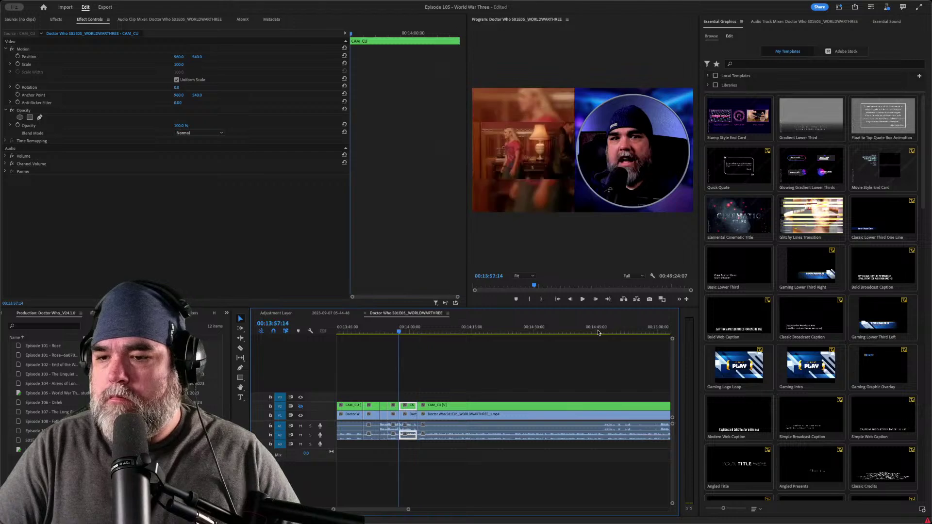
key(Up)
key(alt+Down)
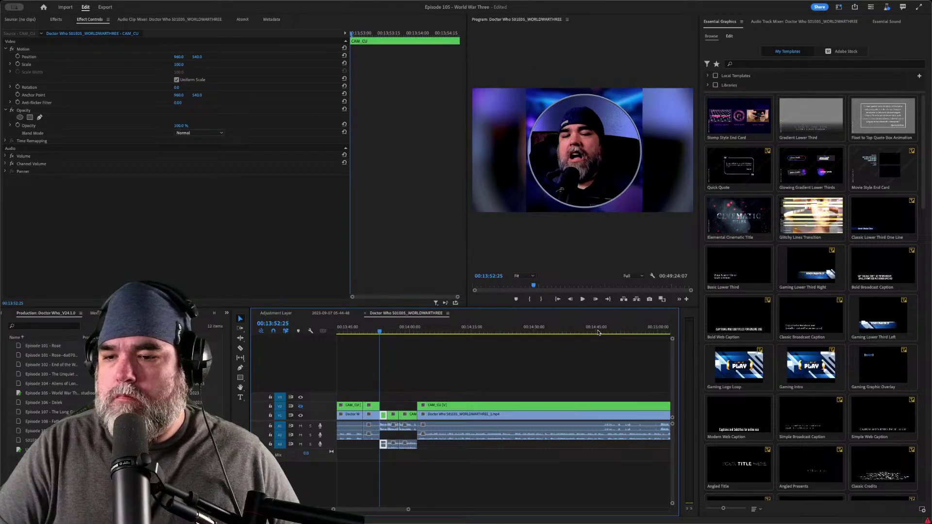
key(Up)
key(space)
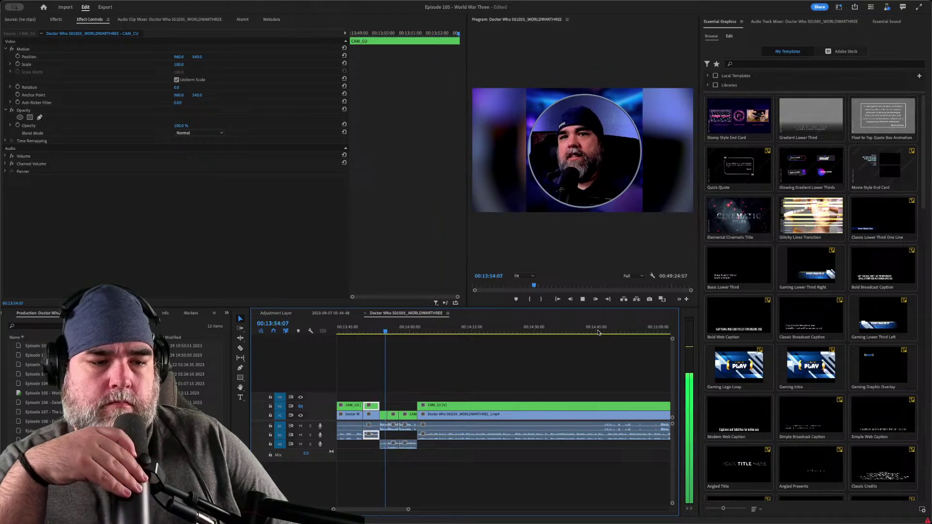
key(space)
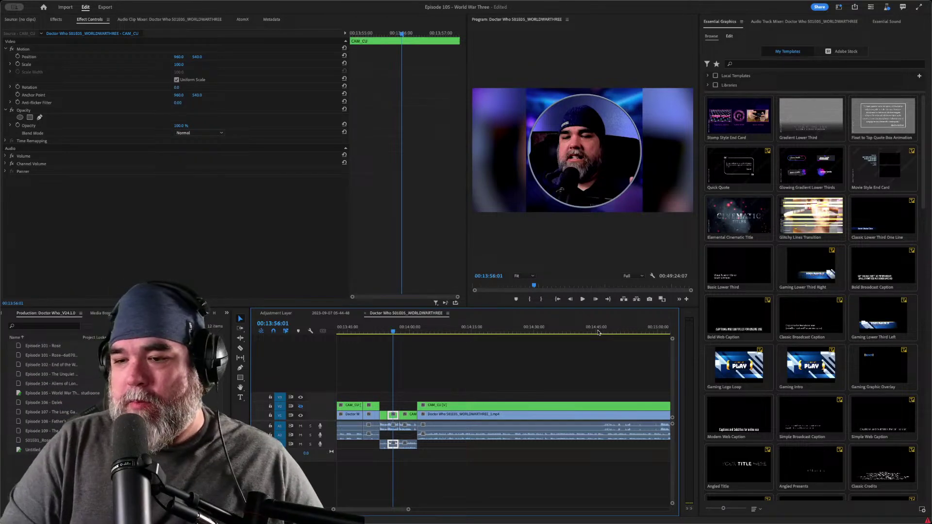
- Play through the footage from 00:13:56:01 to about 00:14:40, replaying the stretch around 00:14:22 to find the next edit point
key(space)
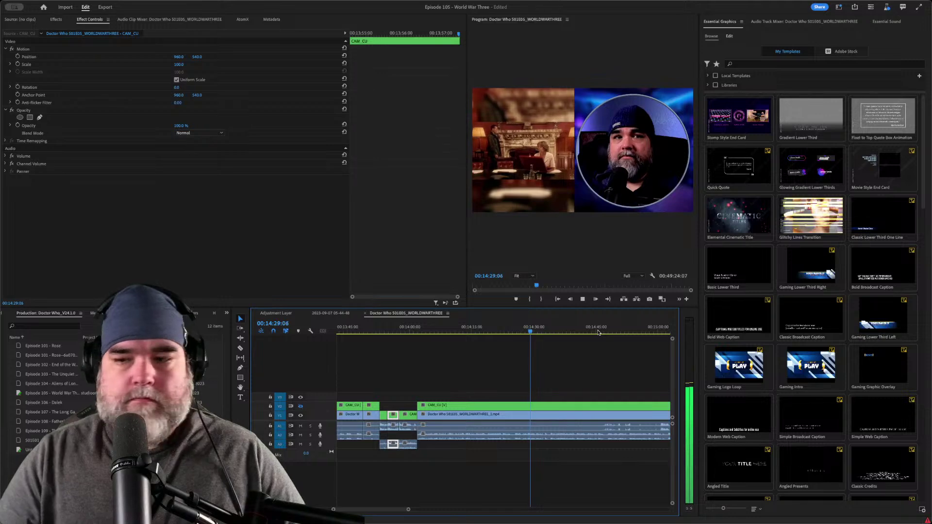
key(j)
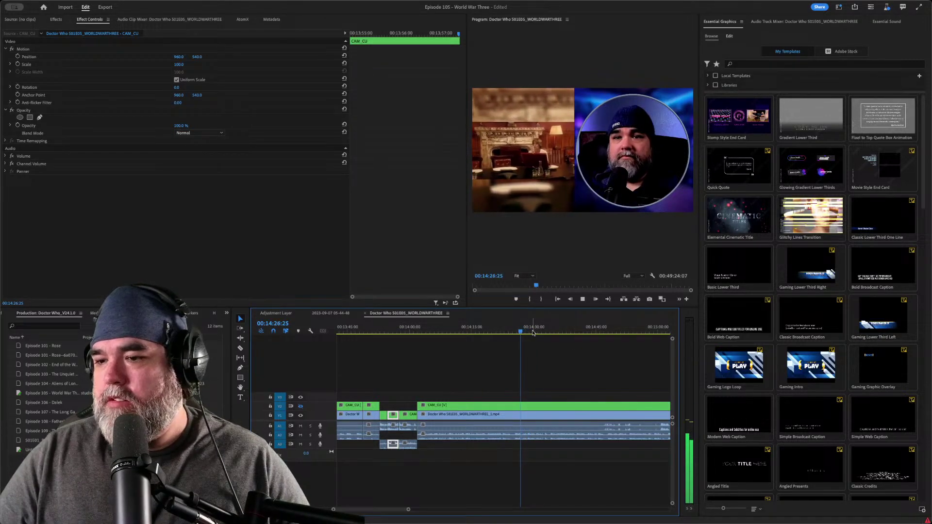
key(l)
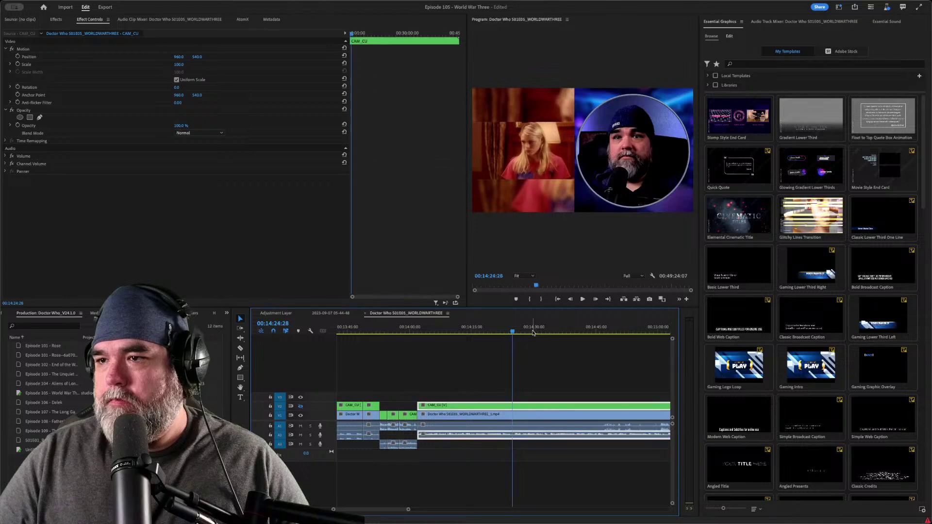
key(k)
click(500, 332)
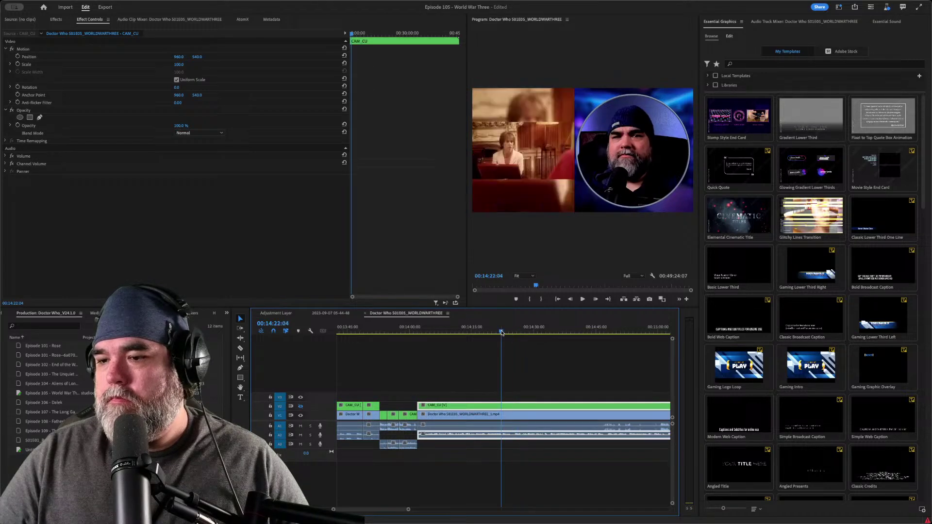
key(l)
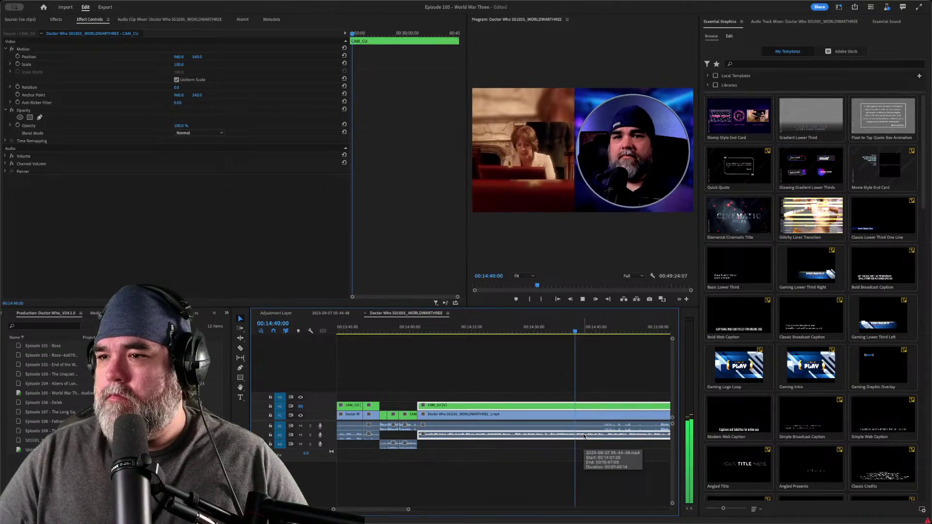
key(space)
key(Up)
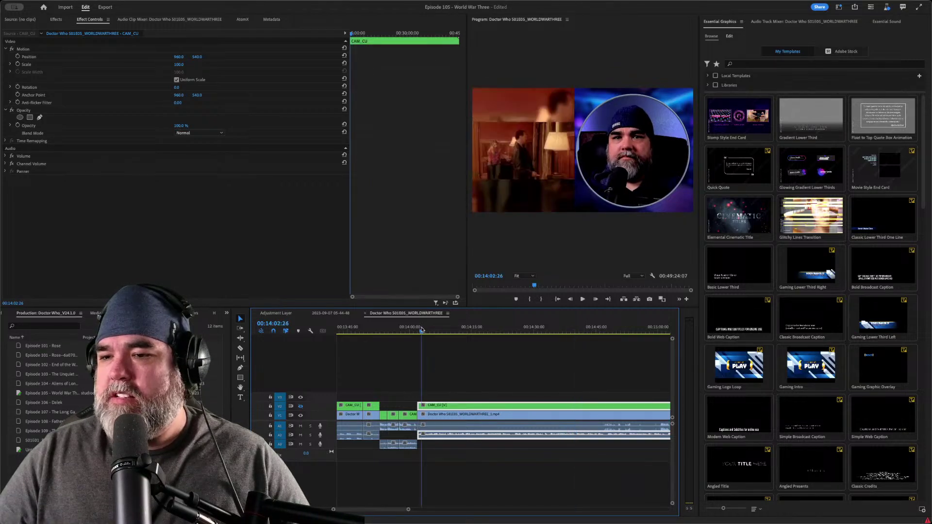
- Replay the footage following the cut near 00:14:02 and cut the clip at 00:14:05:21
key(space)
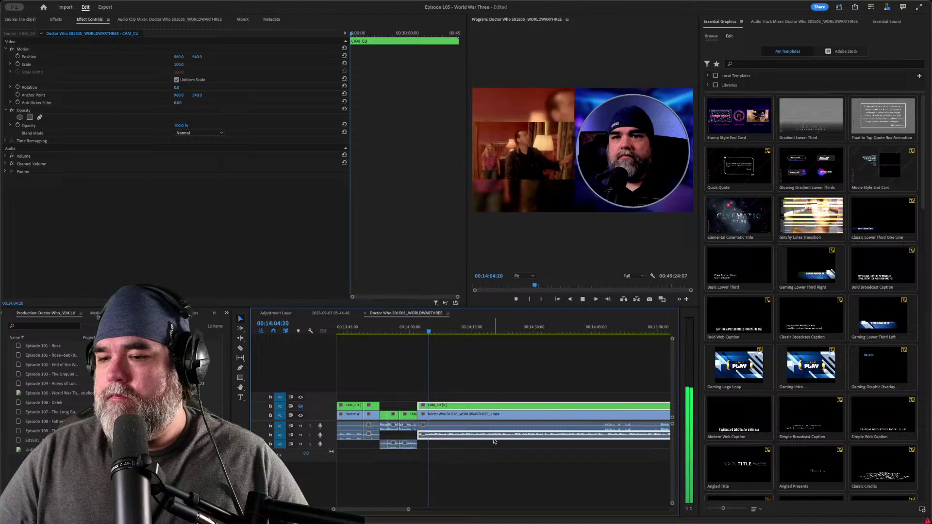
key(space)
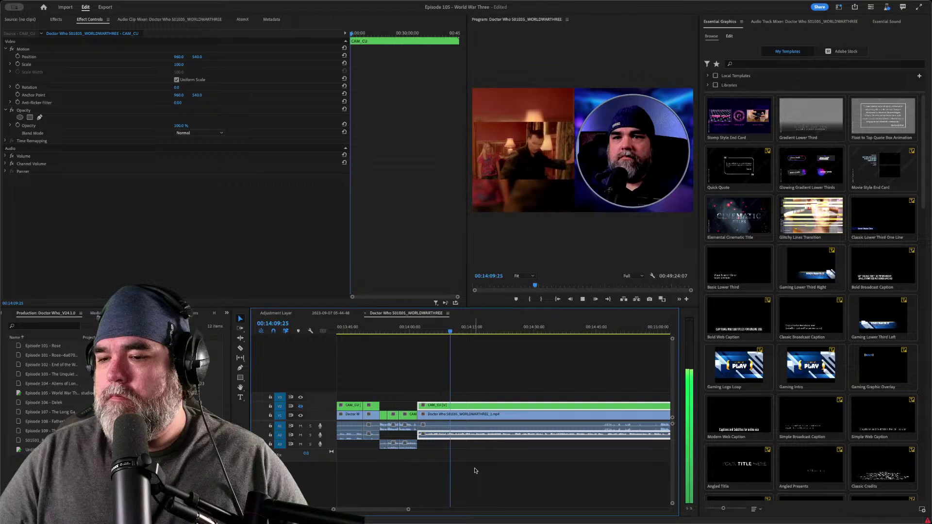
key(space)
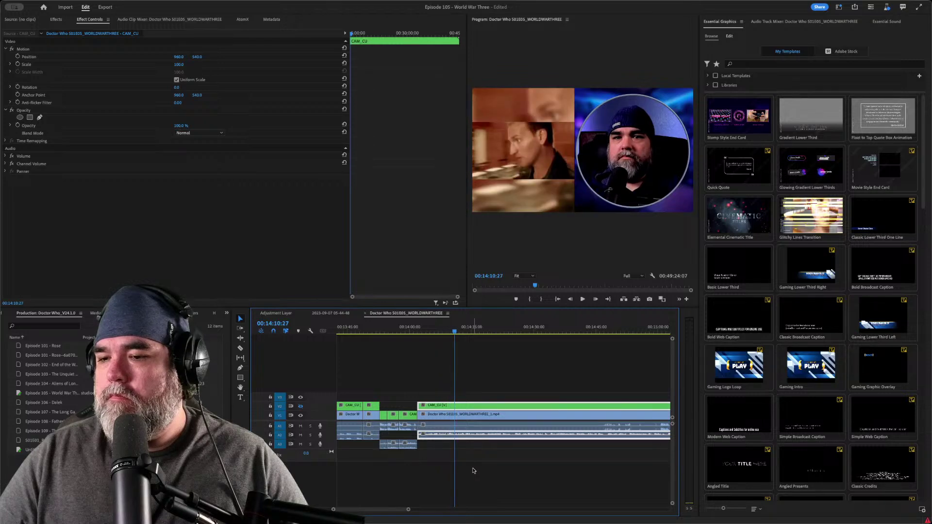
click(427, 332)
key(space)
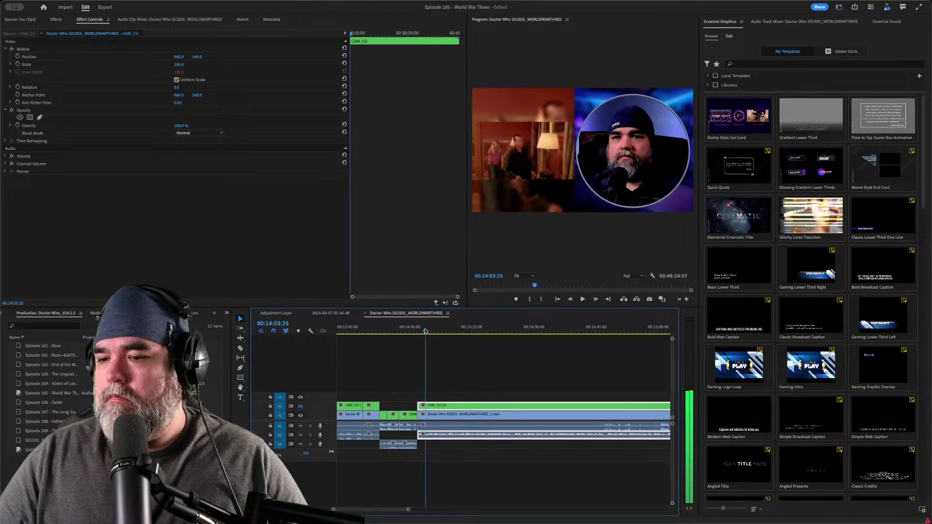
click(421, 332)
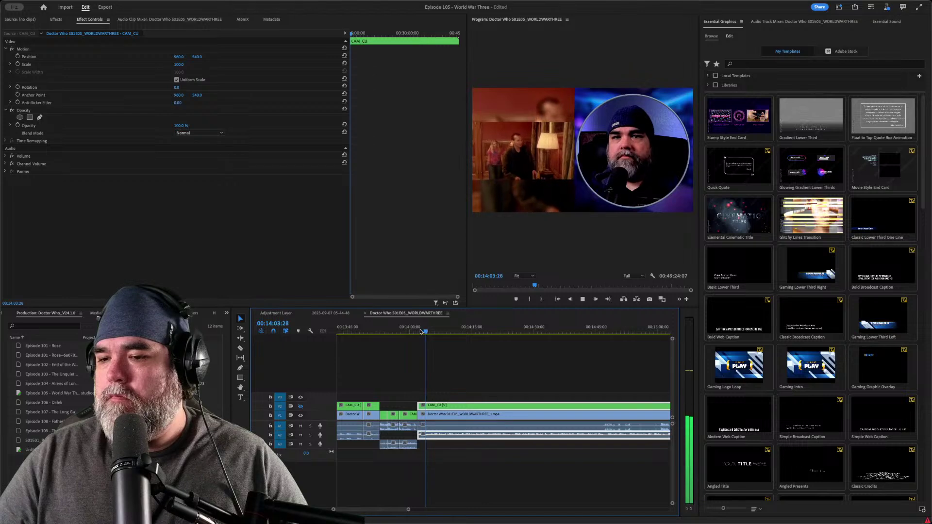
key(space)
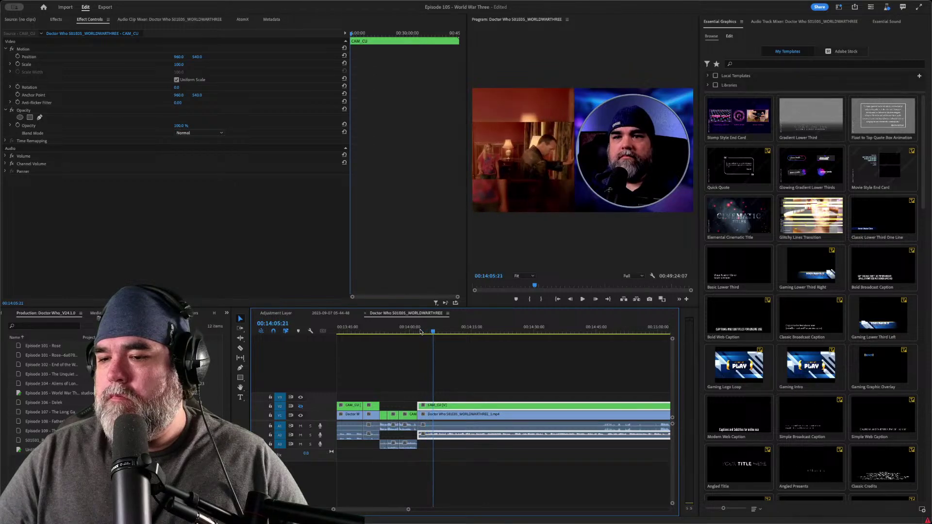
key(ctrl+k)
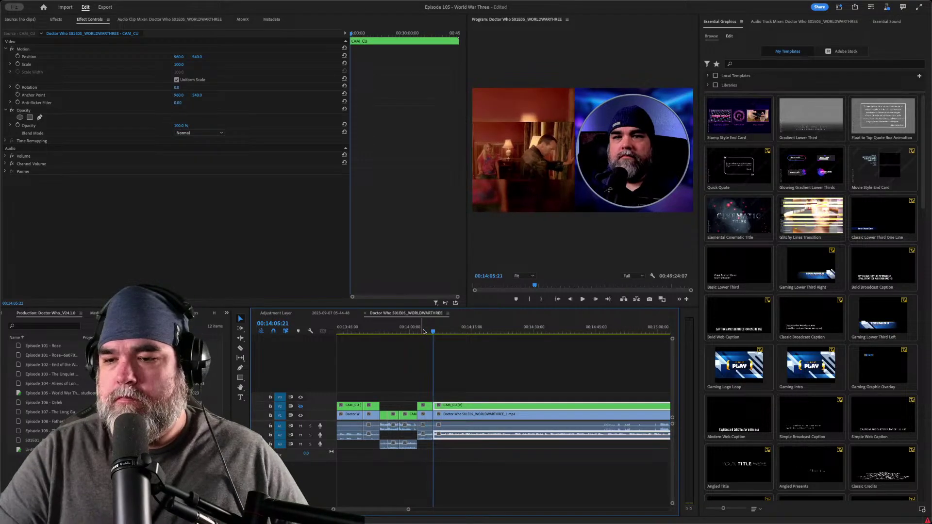
- Ripple-trim the footage between the cut near 00:14:02 and 00:14:05:21 and play on from the joined cut
key(q)
key(Up)
key(space)
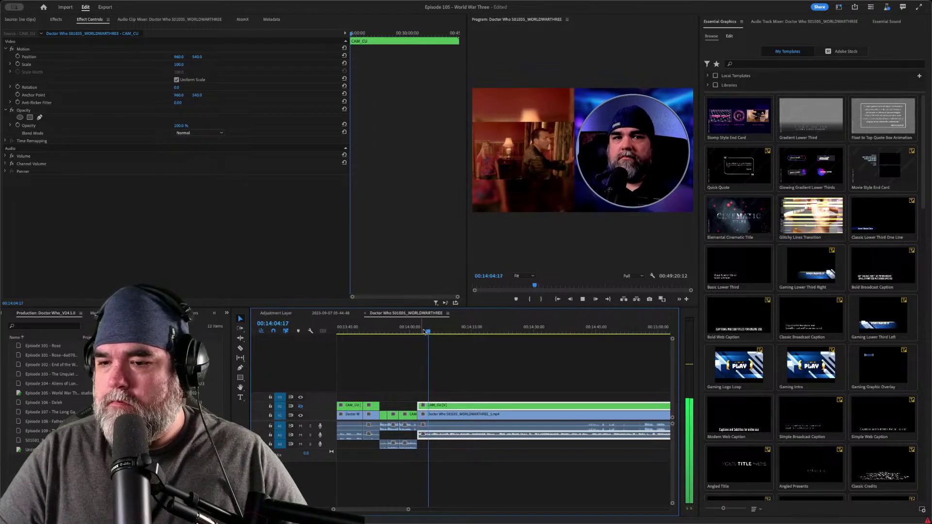
- Cut the clip at about 00:14:07, undoing the trial cut made near 00:14:05
key(ctrl+k)
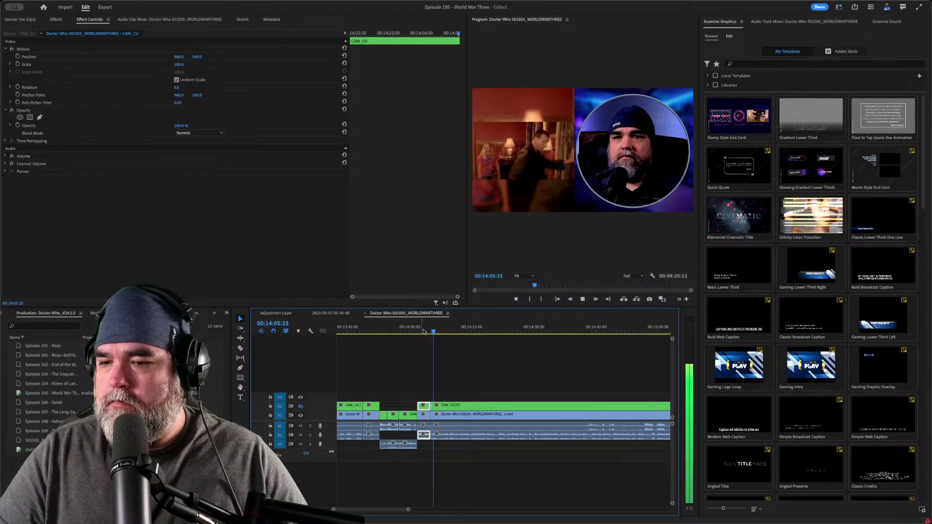
key(shift+Delete)
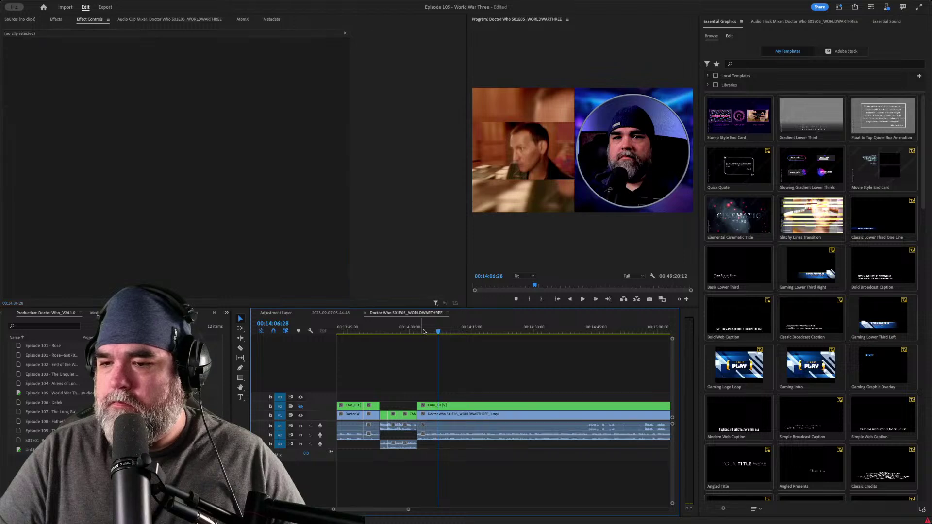
key(d)
key(ctrl+k)
key(space)
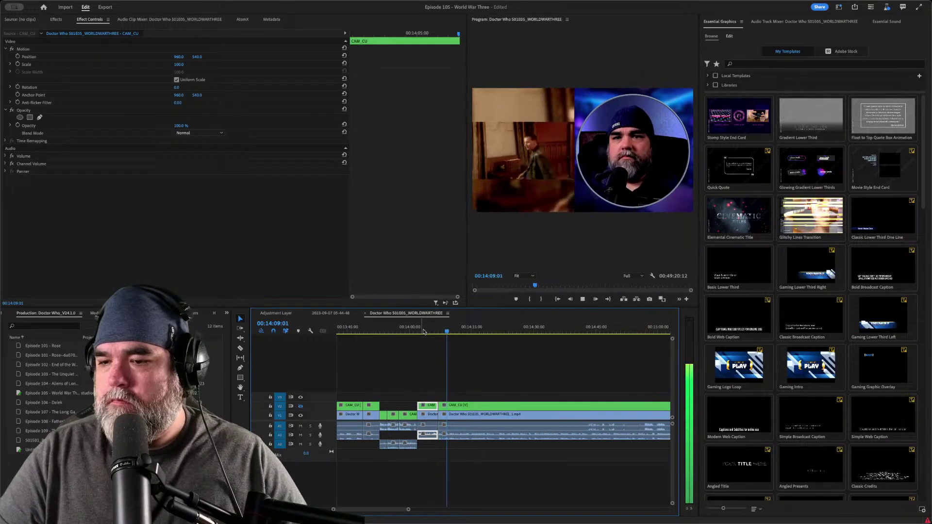
- Ripple-trim the footage from the cut near 00:14:07 up to 00:14:09:19 and play back the join
key(d)
key(space)
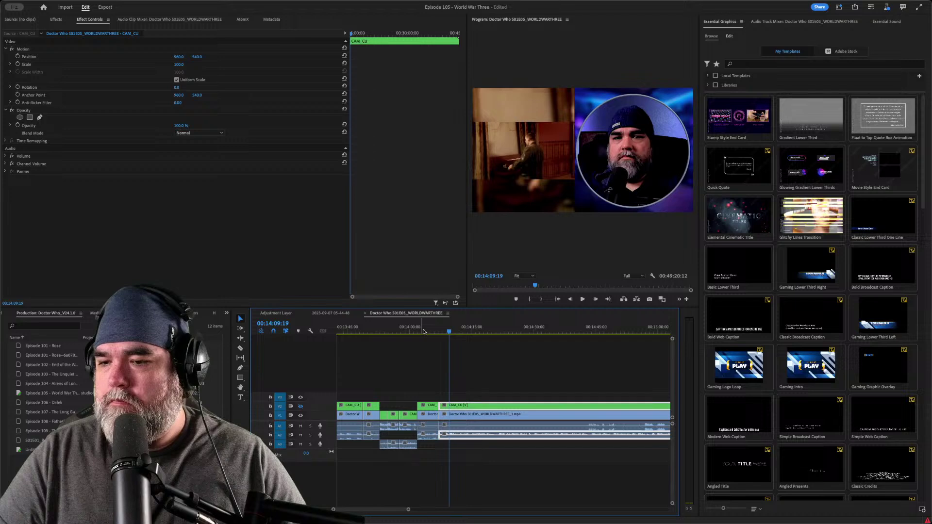
key(shift+k)
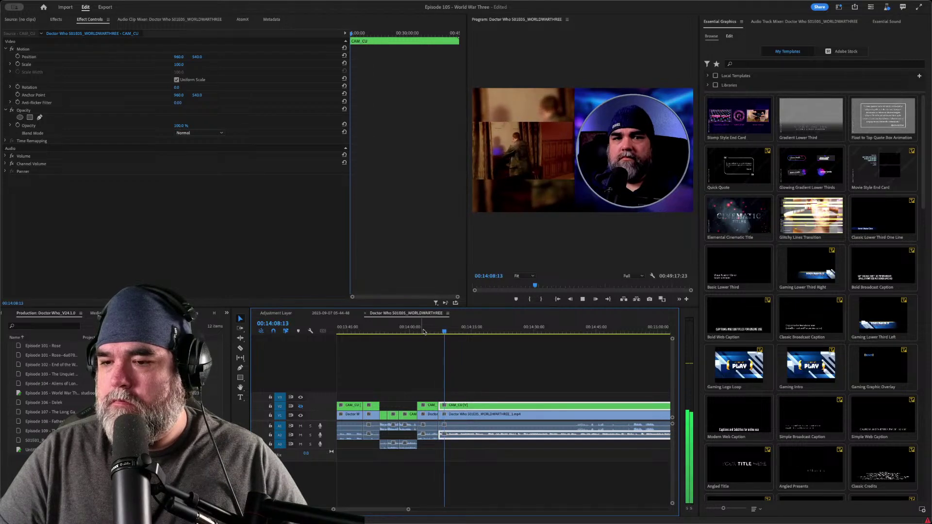
key(ctrl+k)
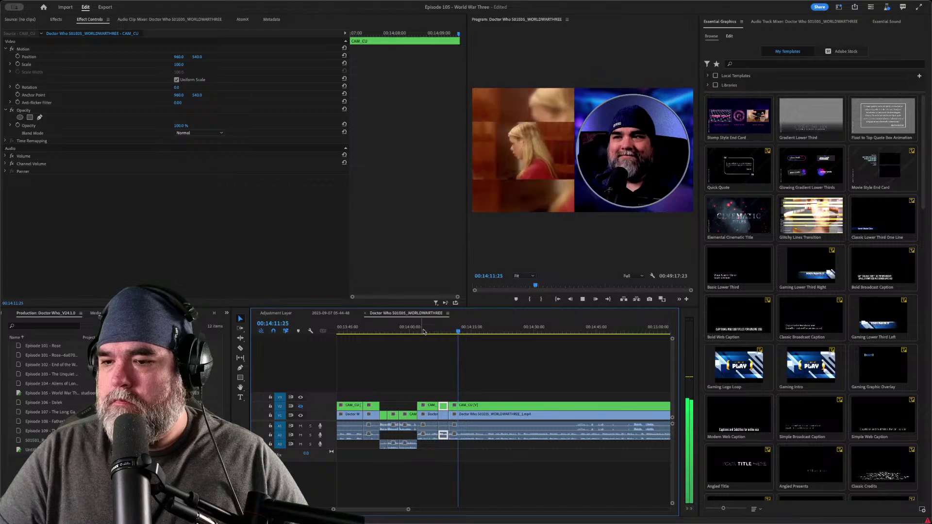
key(space)
key(d)
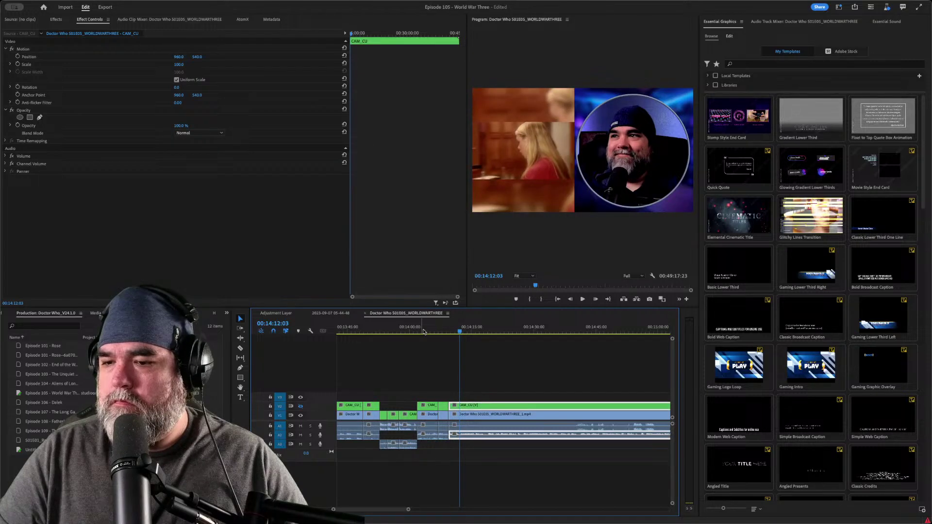
key(Up)
key(shift+Delete)
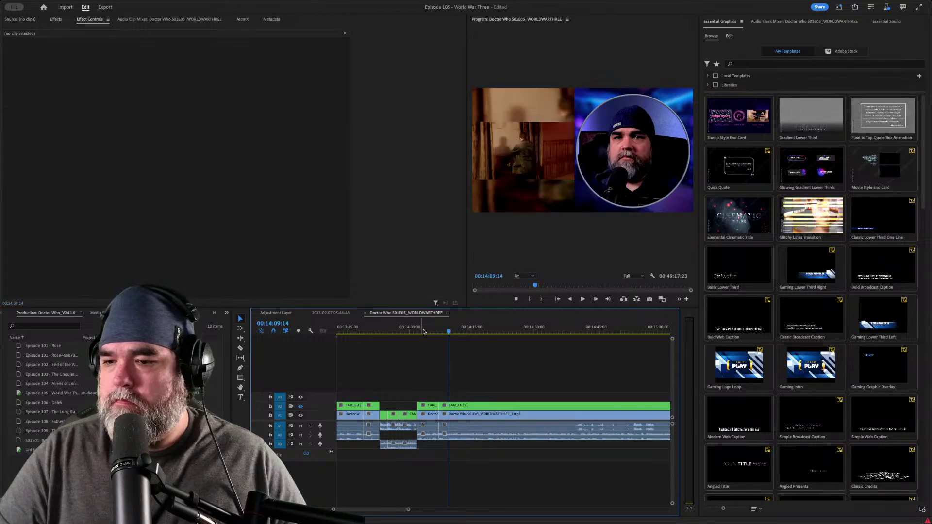
- Review the footage around 00:14:12 and cut the clip at 00:14:11:24, where the camera reaction begins
key(space)
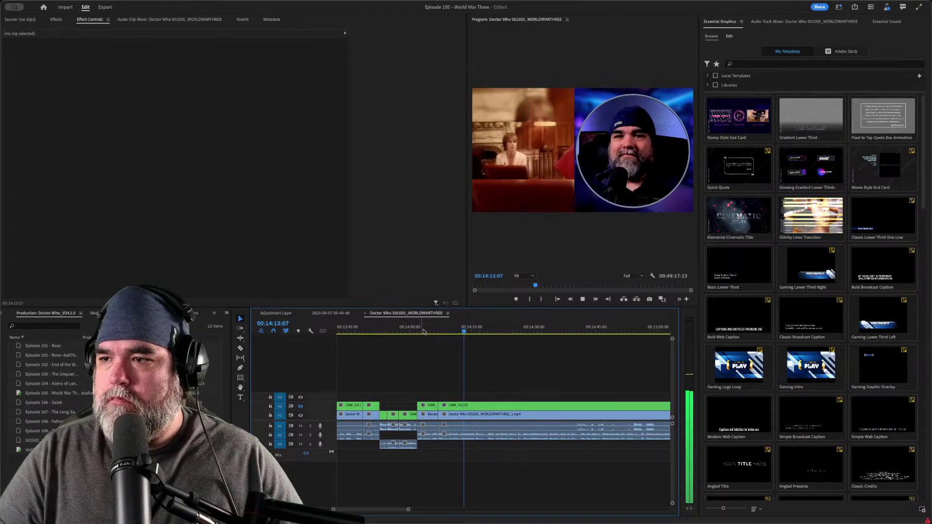
key(j)
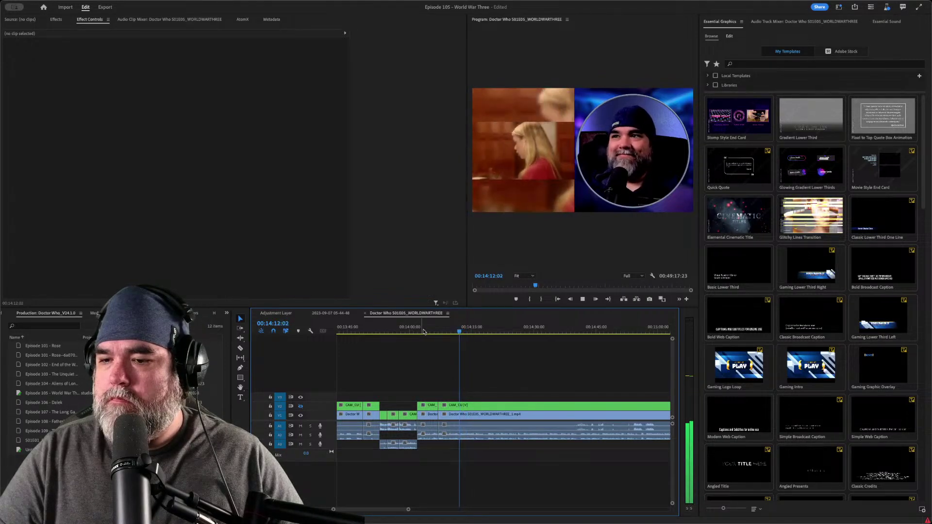
key(d)
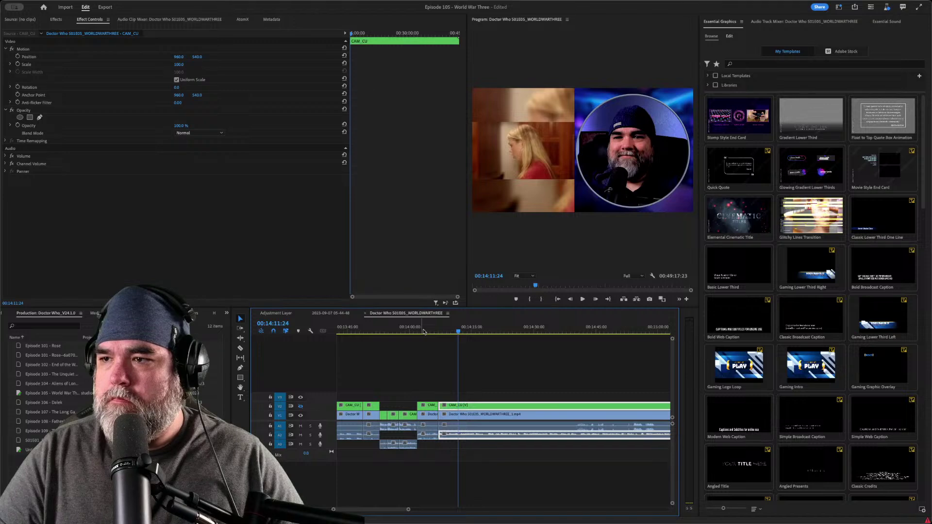
key(ctrl+k)
key(k)
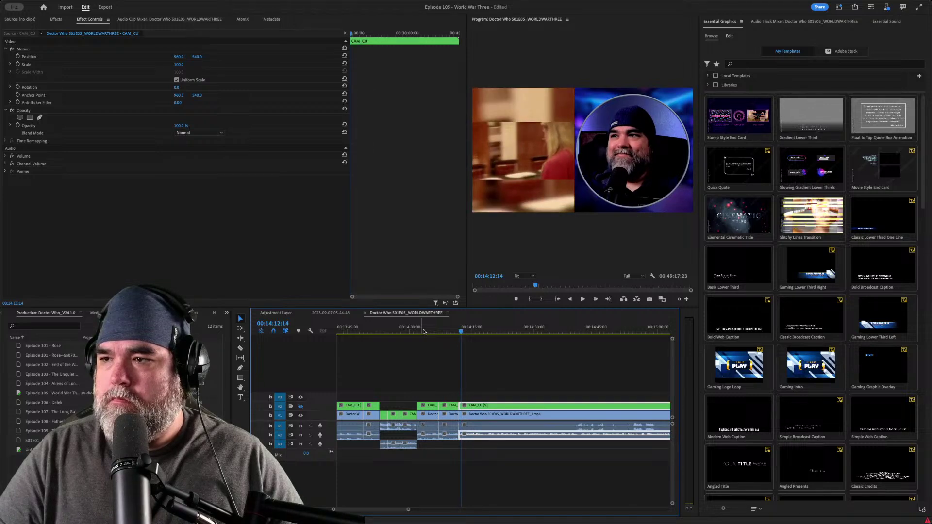
- Cut the clip at 00:14:13:04, move the short camera segment before it down one track and play back the result
key(l)
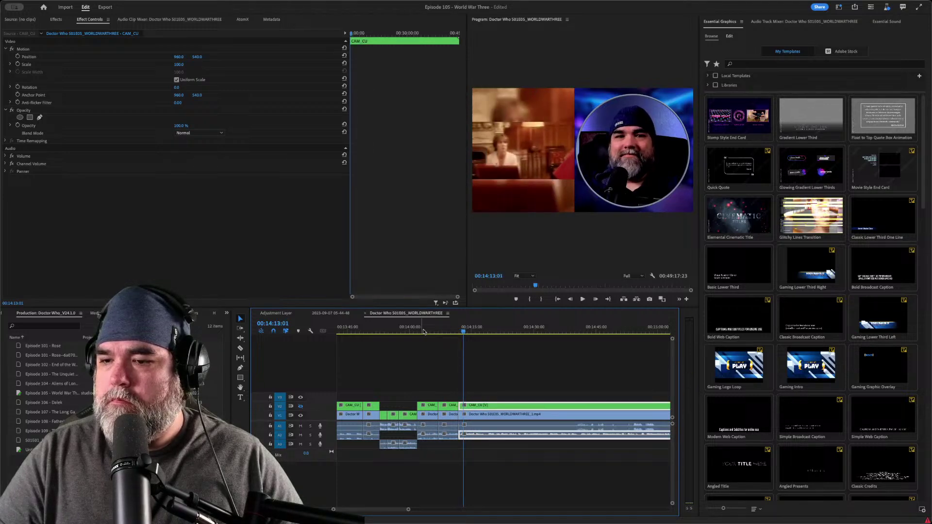
key(k)
key(ctrl+k)
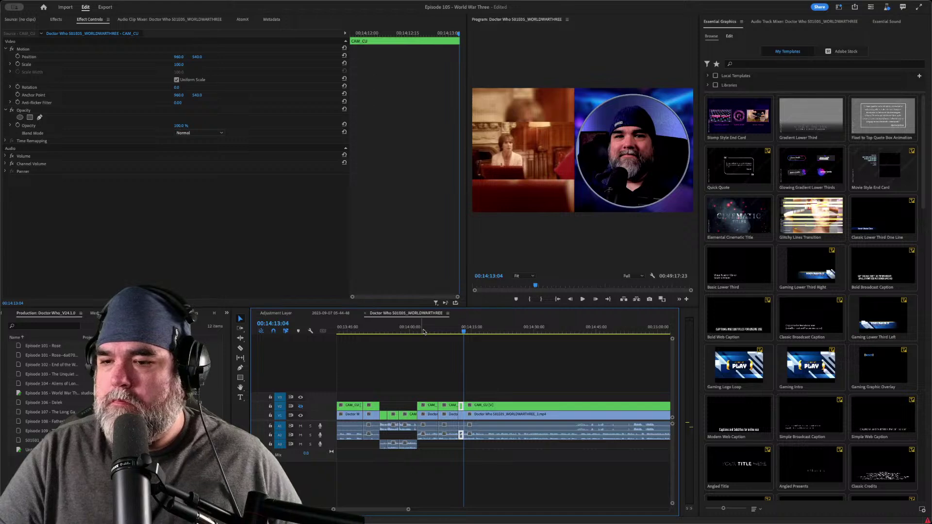
key(Delete)
key(shift+k)
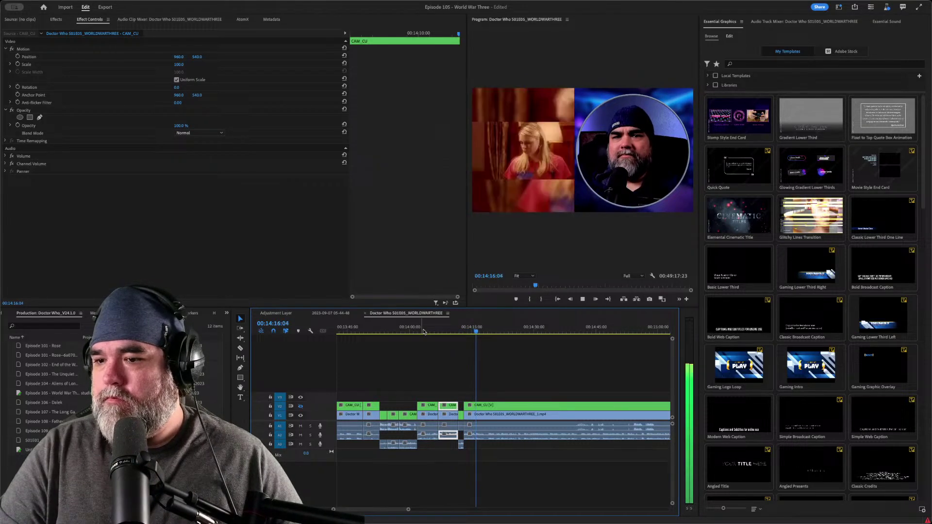
- Cut the clip at 00:14:17:26 and ripple-trim nearly three seconds of the footage that follows
key(space)
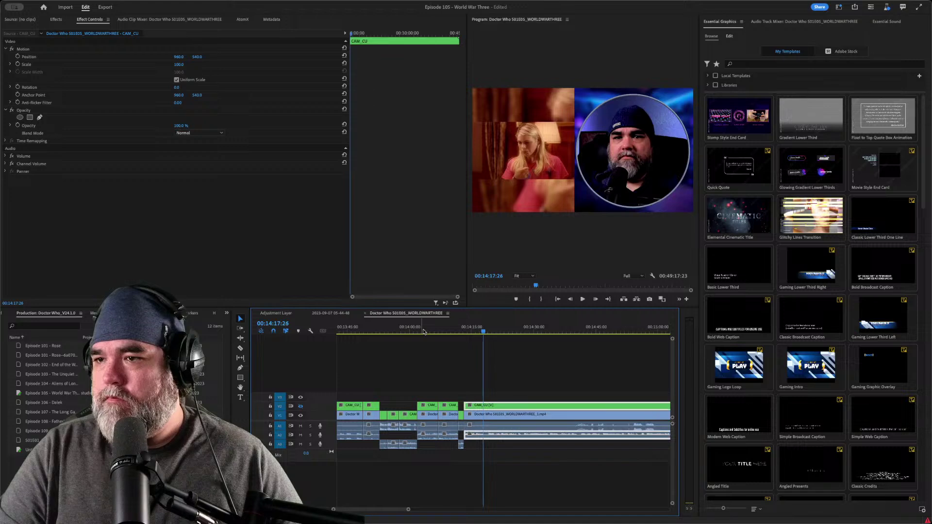
key(ctrl+k)
key(space)
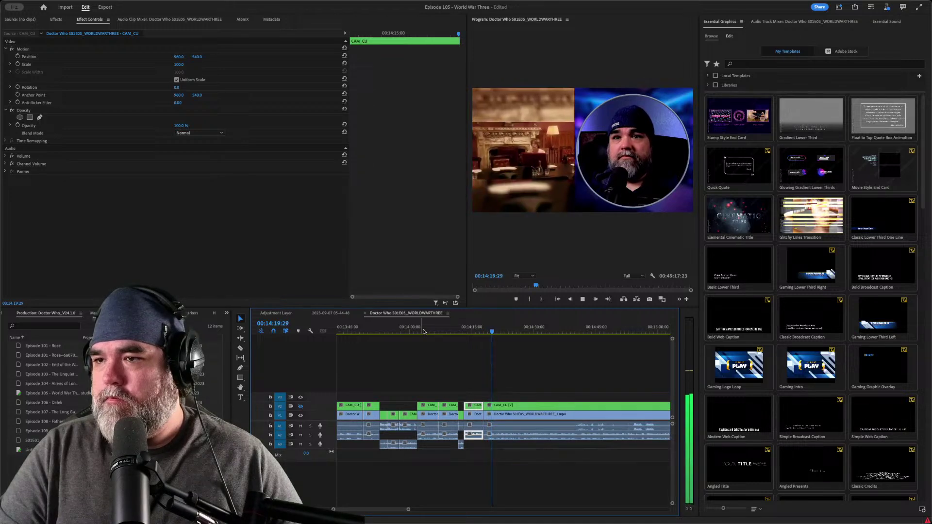
key(Up)
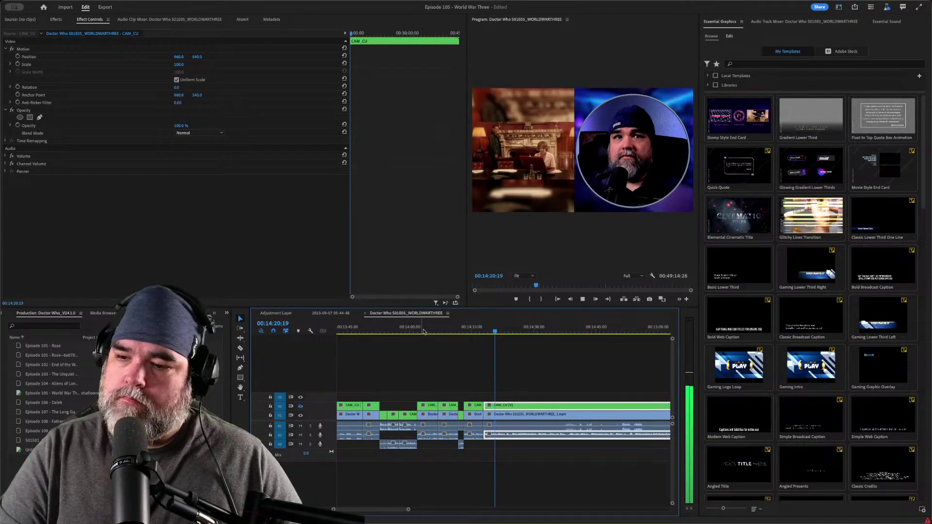
- Cut the clip at 00:14:21:05 and ripple-trim just over three seconds of footage after that cut
key(ctrl+k)
key(space)
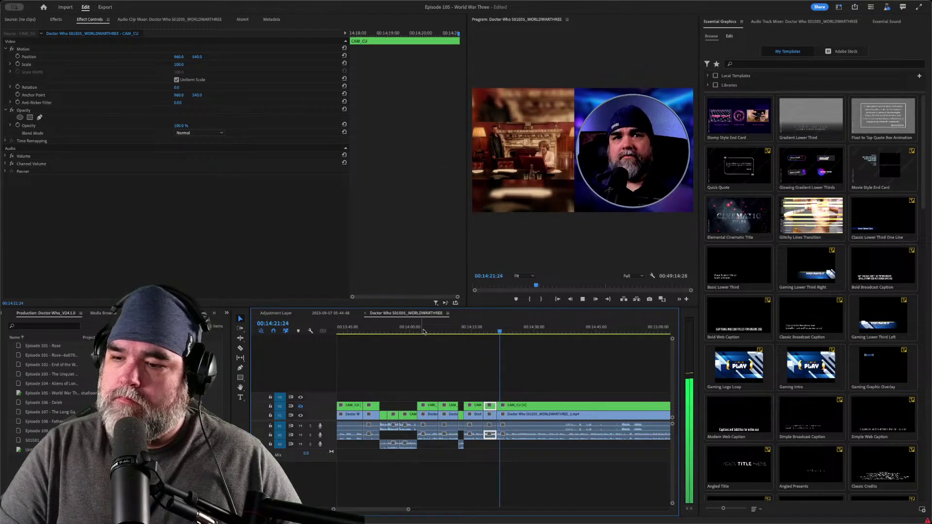
key(Up)
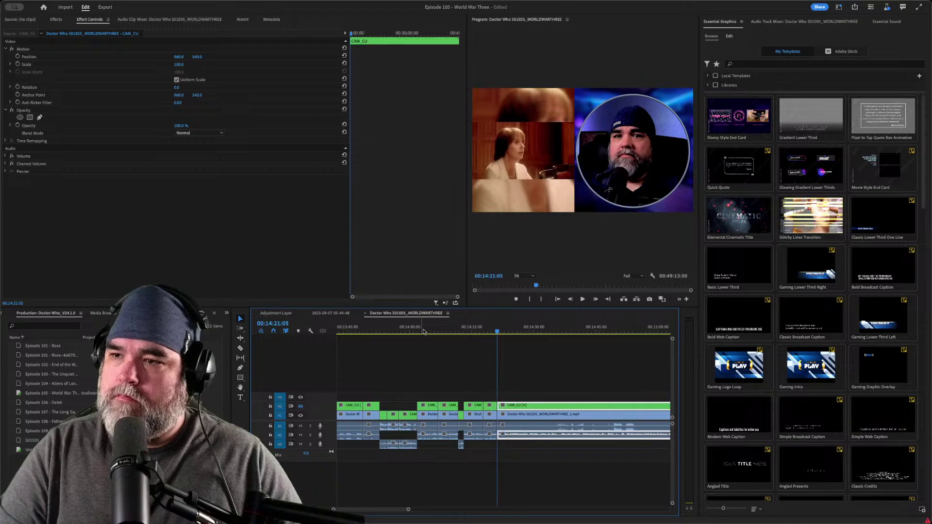
key(Up)
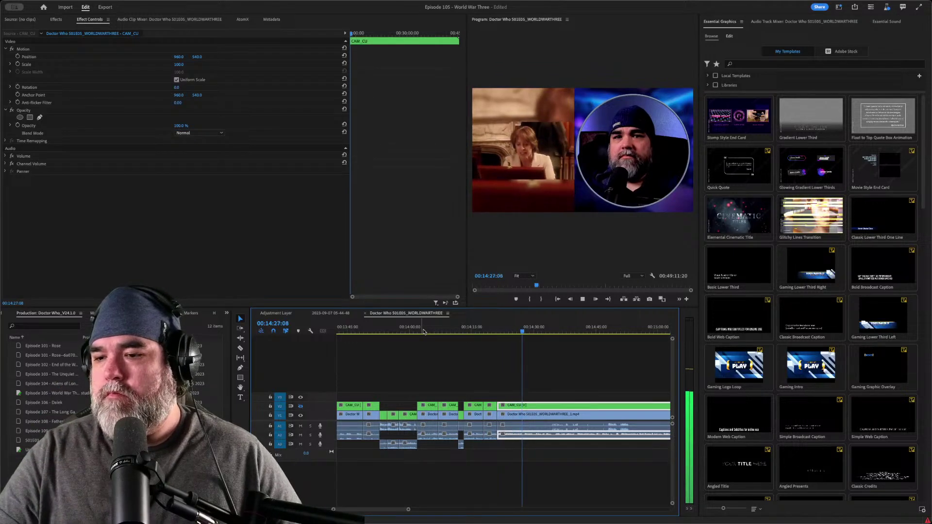
- Cut the clip just before 00:14:28 and play through the following footage to about 00:14:34, replaying from around 00:14:31
key(ctrl+k)
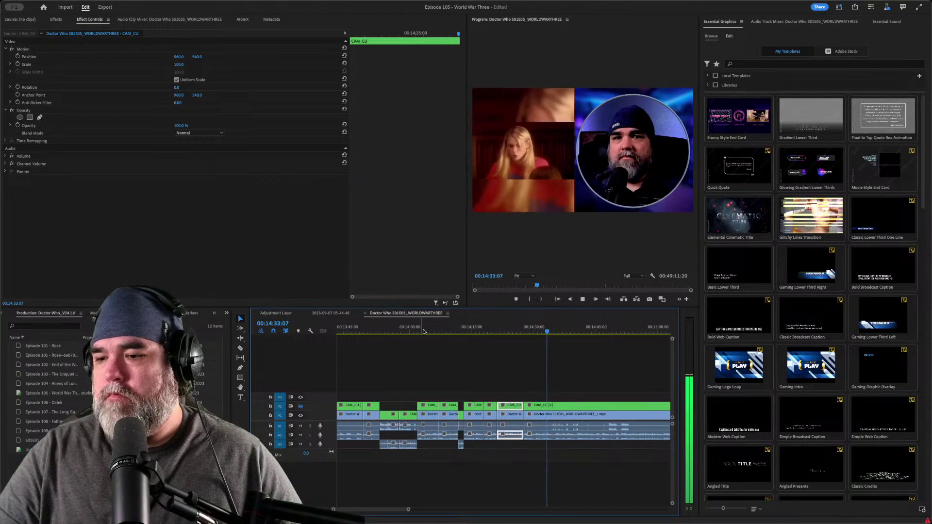
key(space)
key(d)
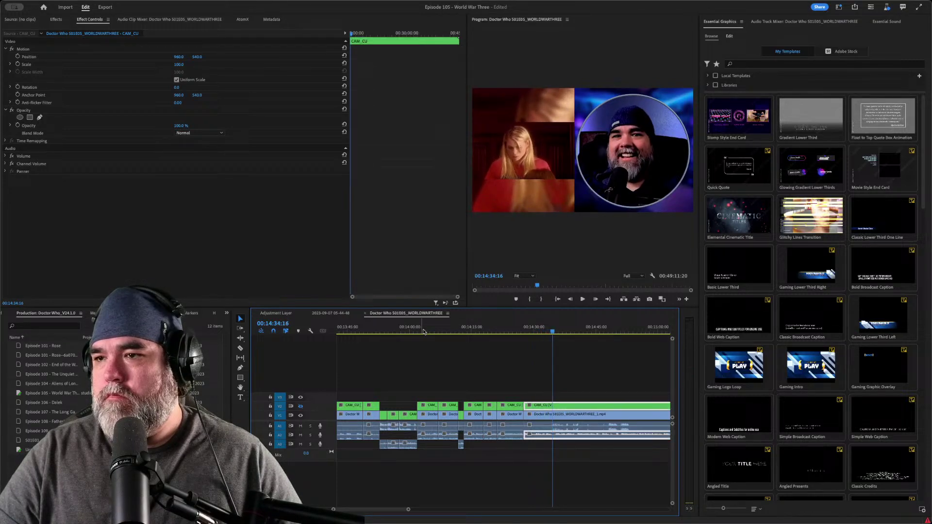
click(539, 332)
key(space)
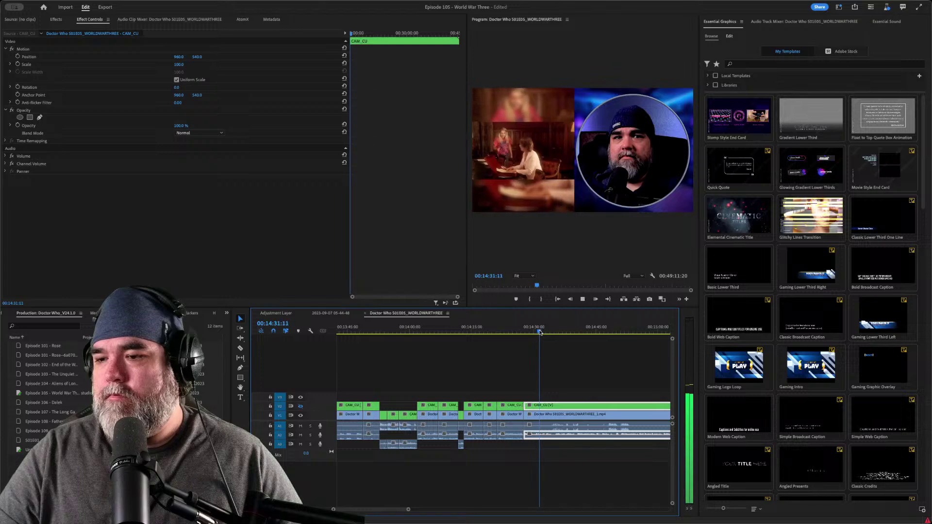
- Ripple-trim about two and a half seconds following the cut near 00:14:28, undoing the first, slightly longer trim
drag(541, 333, 527, 331)
key(space)
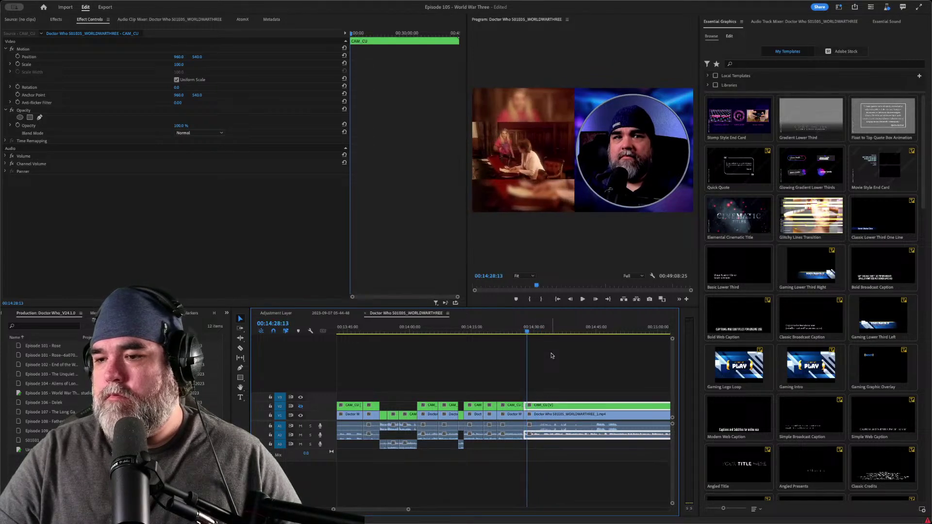
key(space)
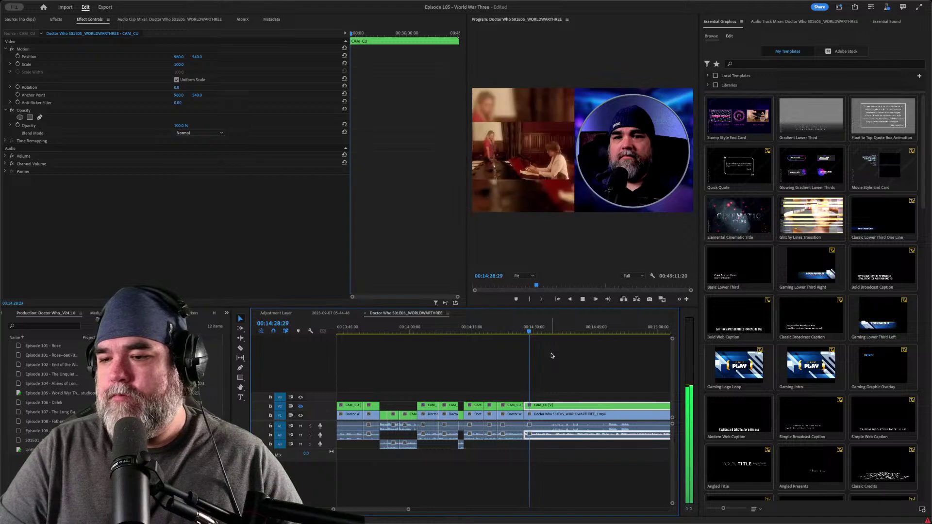
key(Up)
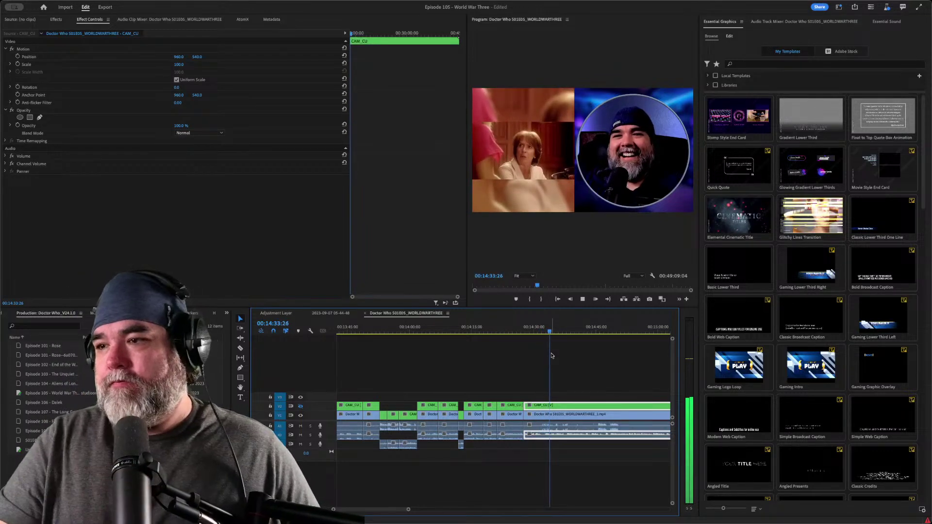
- Replay the laughing reaction around 00:14:33 and cut the clip at about 00:14:34:14
key(space)
key(space)
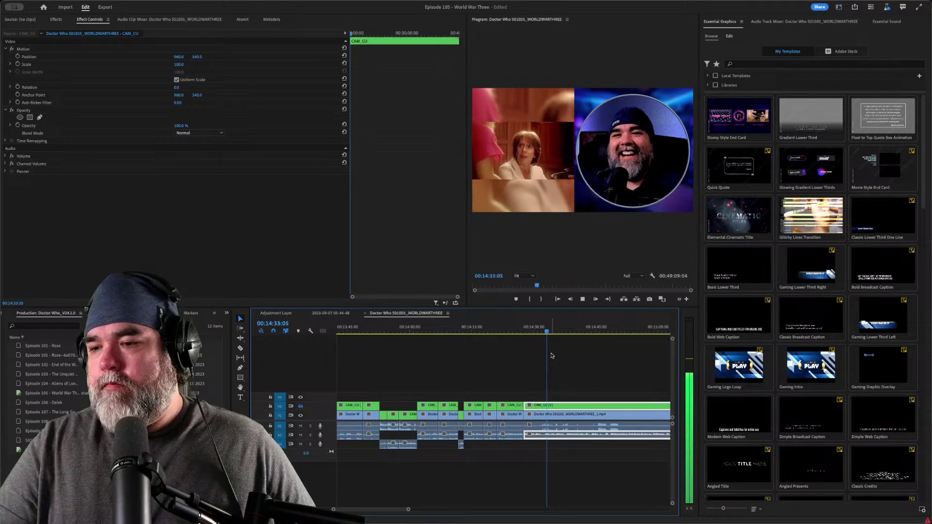
key(l)
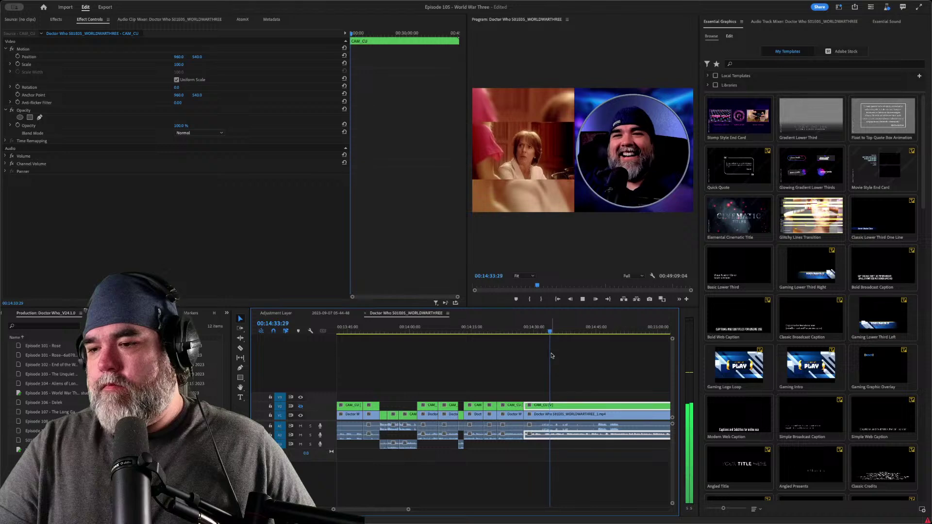
key(k)
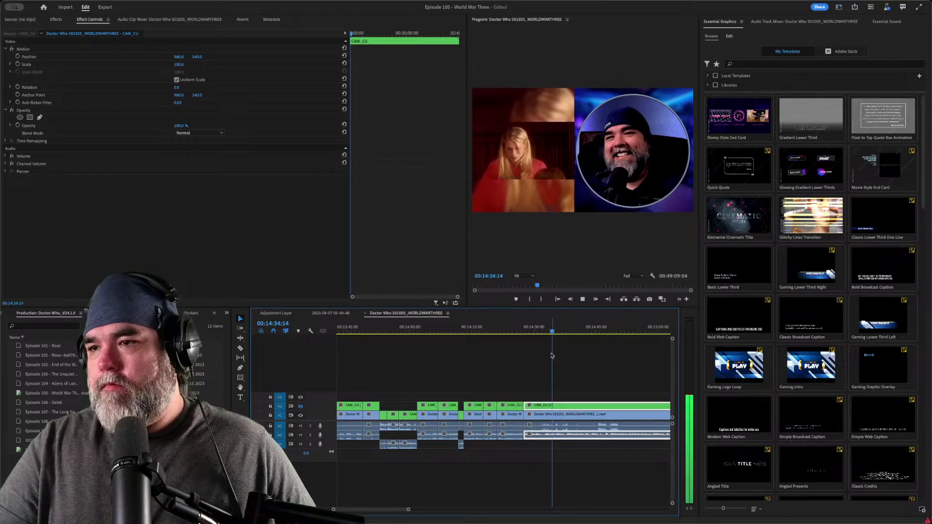
key(k)
key(ctrl+k)
key(l)
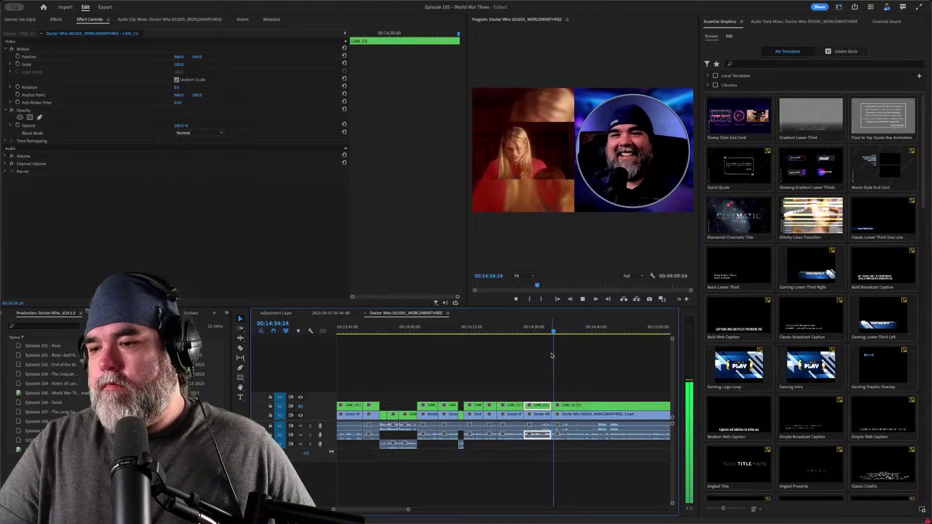
- Cut the clip at 00:14:37:04 and again near 00:14:38 to split off the following pieces of the reaction
key(k)
key(l)
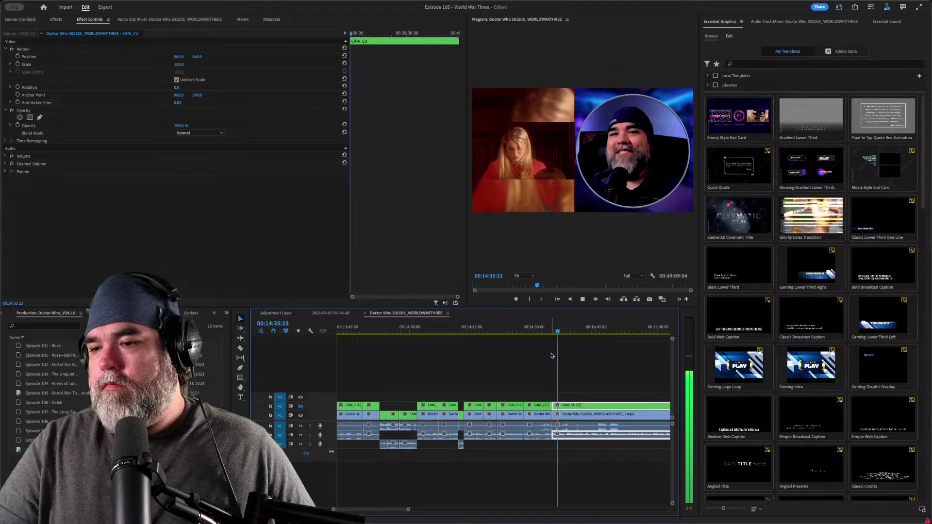
key(k)
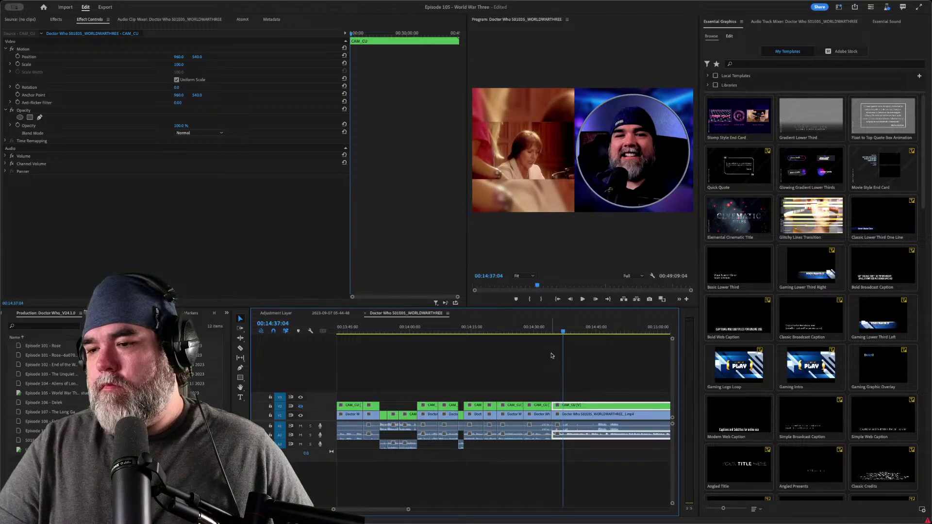
key(ctrl+k)
key(l)
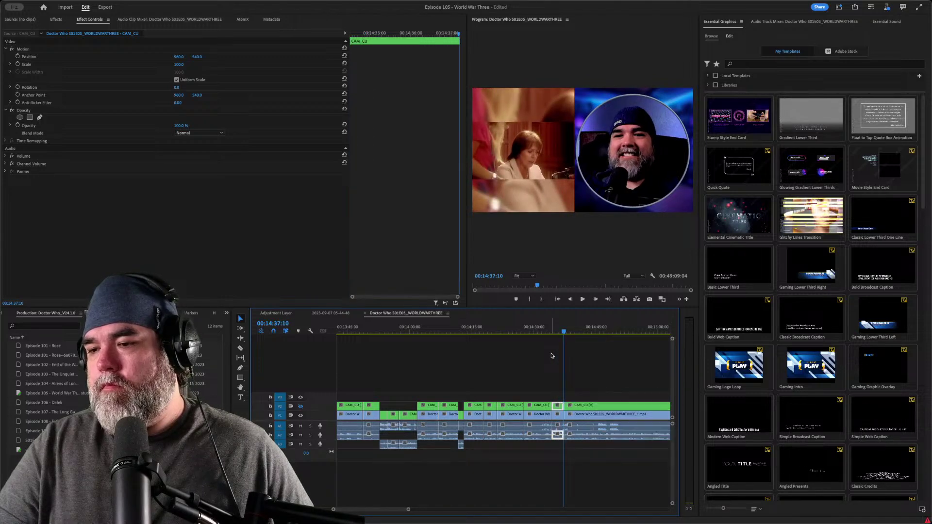
key(k)
key(ctrl+k)
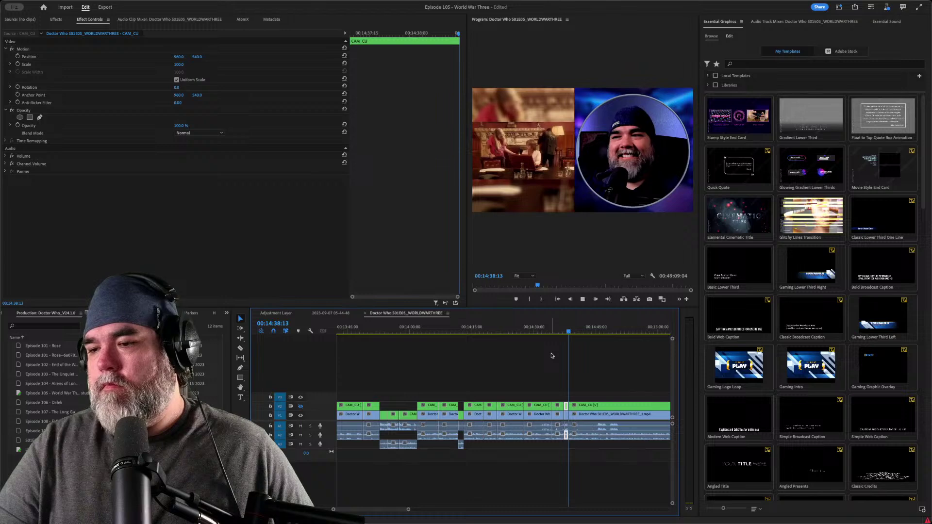
- Remove the cut near 14:38:00 in the timeline and return the playhead to the edit point at 14:34:10
key(l)
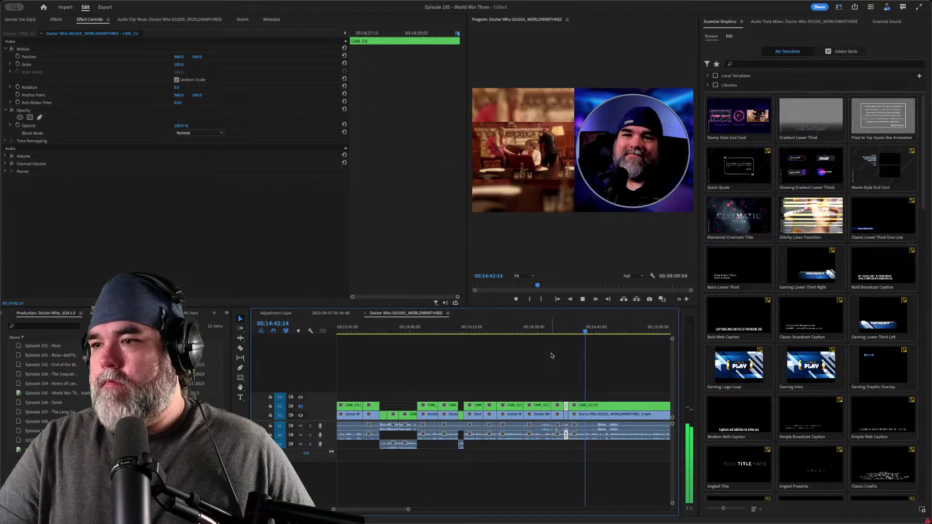
key(k)
key(ctrl+shift+a)
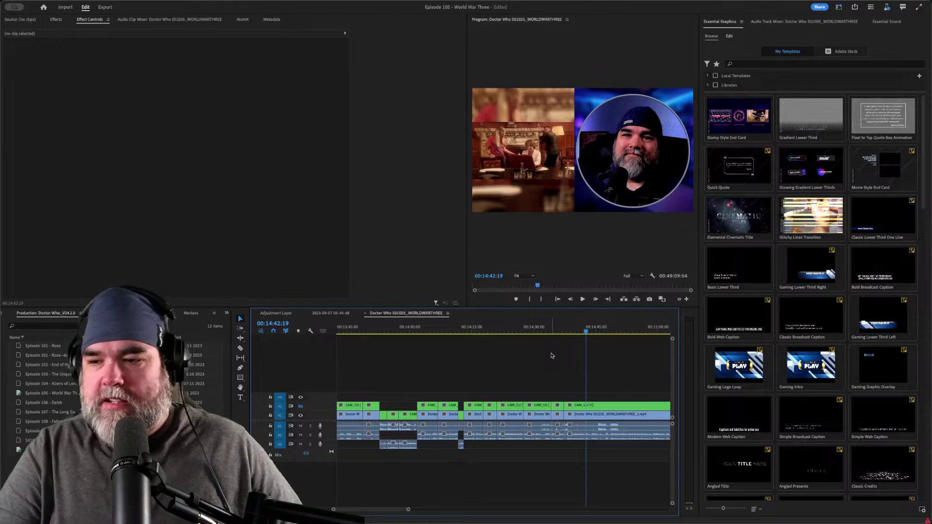
key(Up)
key(Up)
key(Up)
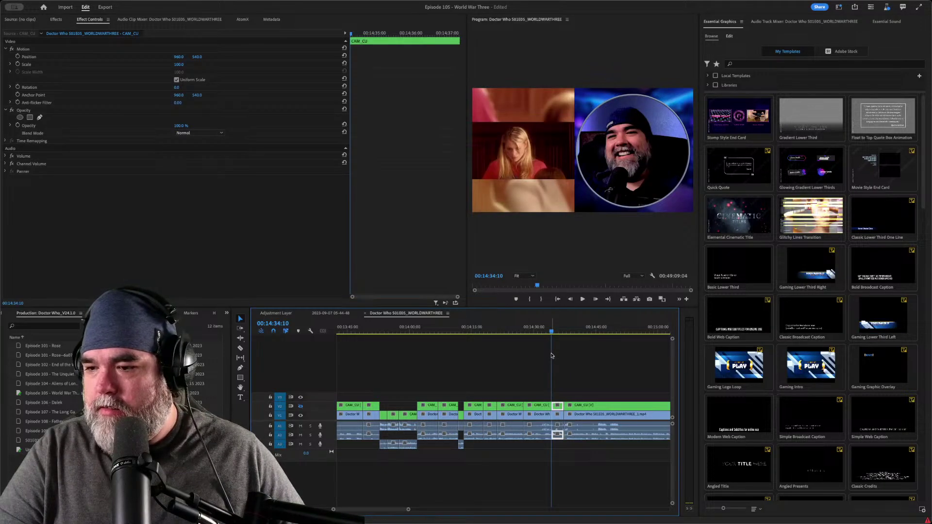
- Play back the section before 14:34:10 and split the camera and episode clips at 14:32:08
key(space)
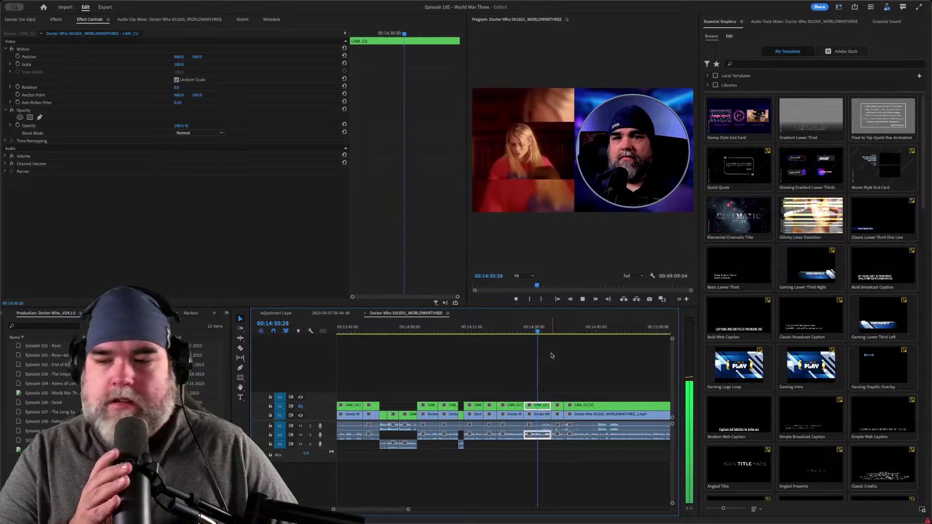
key(space)
key(space)
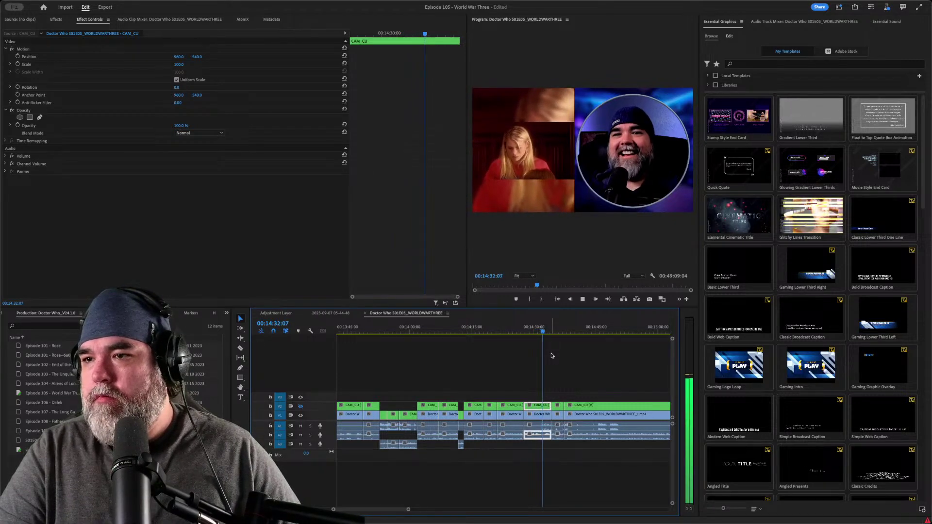
key(space)
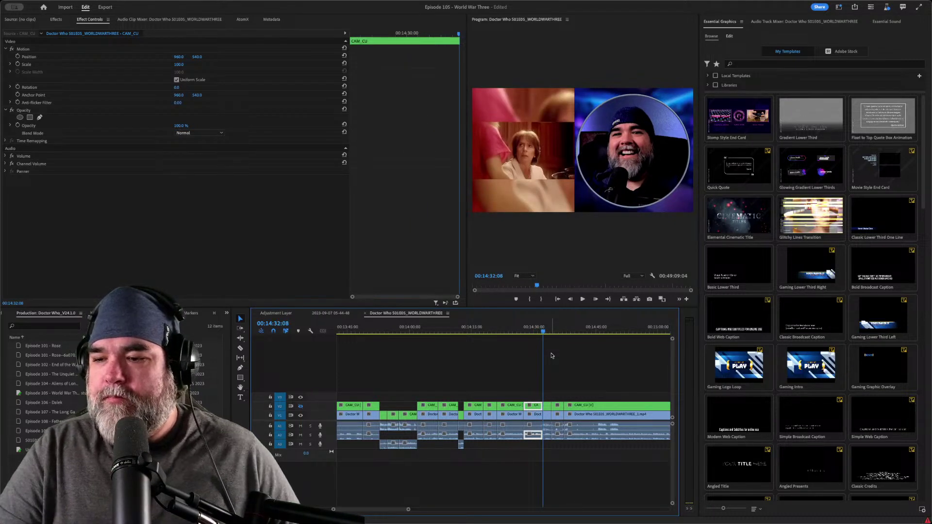
- Turn the 14:32:08–14:34:10 section into a full-camera shot by replacing its episode footage with the camera clip one track lower
key(space)
key(space)
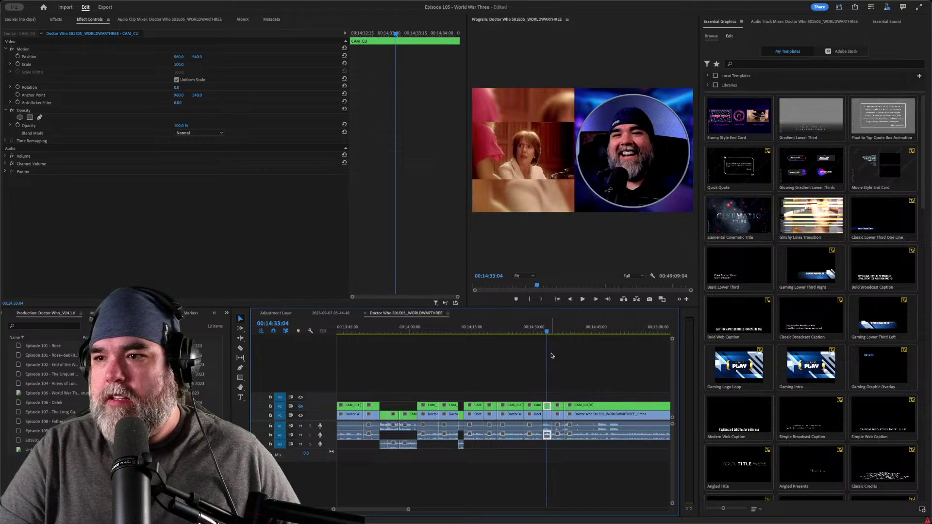
key(ctrl+v)
key(space)
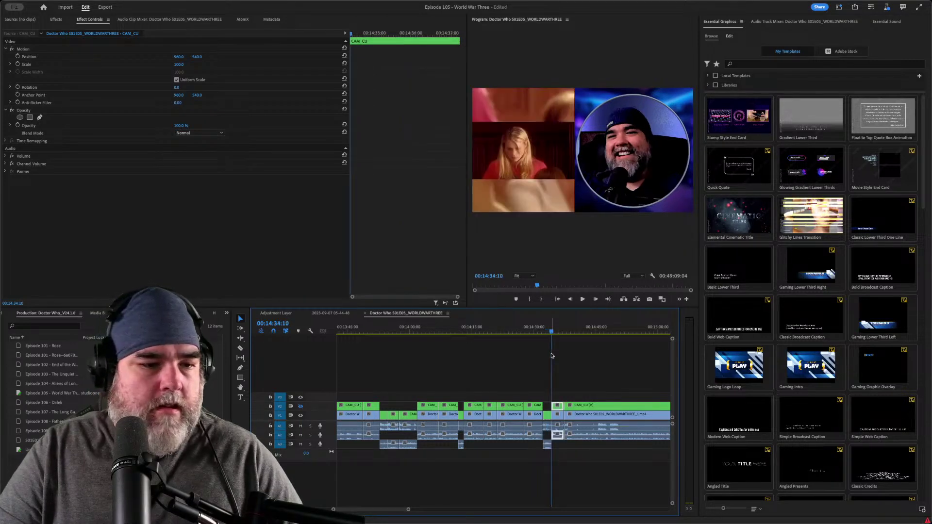
- Review the reaction from 14:34:10 to about 14:38:29 and step the playhead back to 14:37:28
key(space)
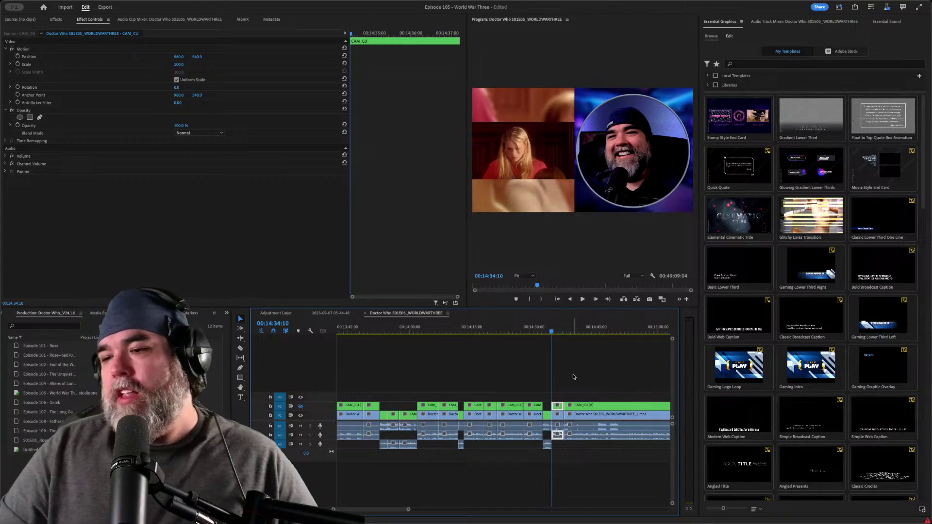
key(space)
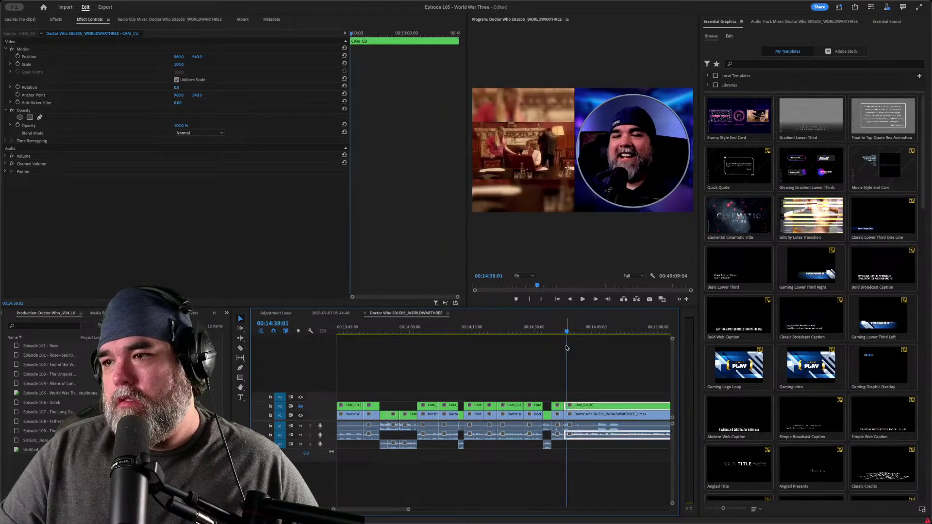
key(space)
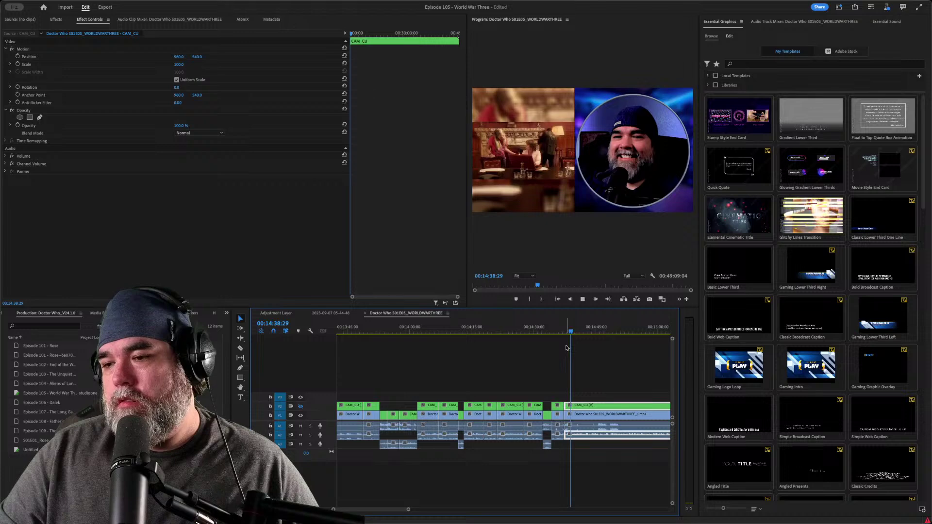
key(space)
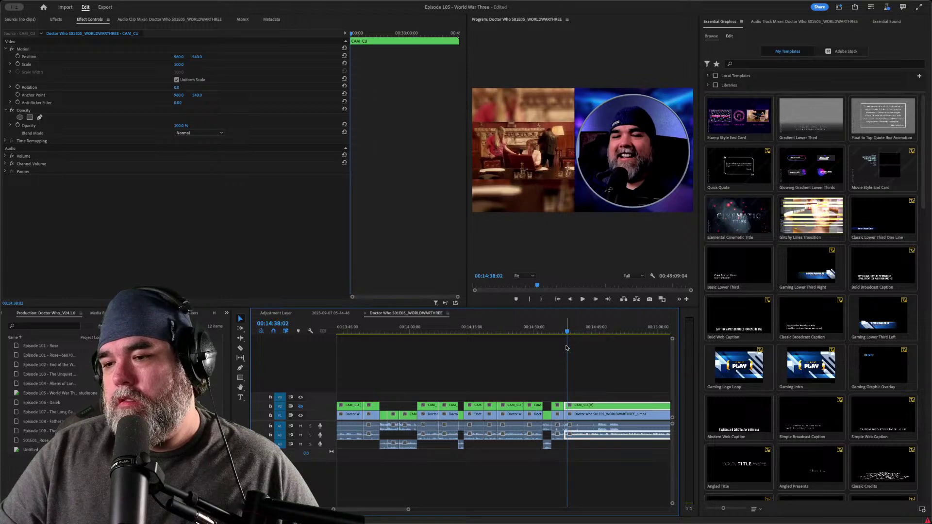
key(Left)
key(Left)
key(Left)
key(Left)
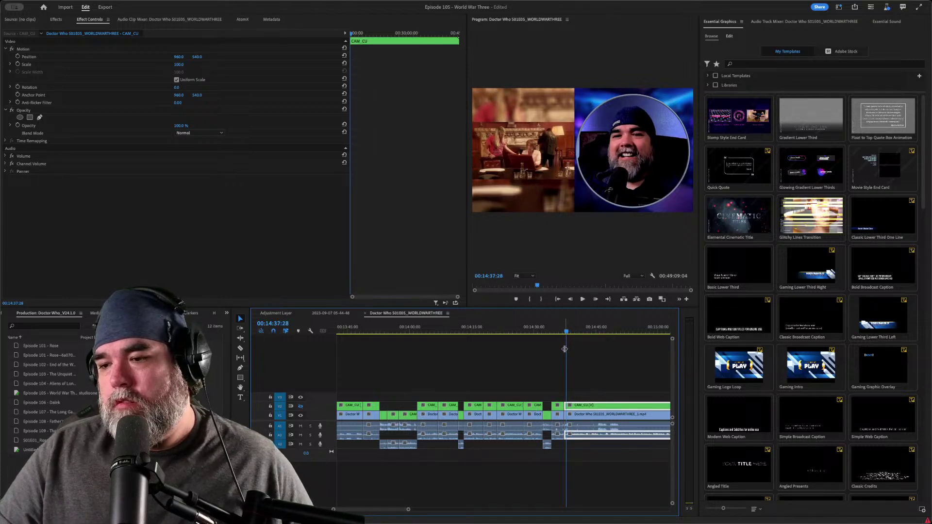
- Roll the cut just before 14:37:28 back to 14:36:25 on the camera and episode tracks with the Rolling Edit tool
key(=)
key(=)
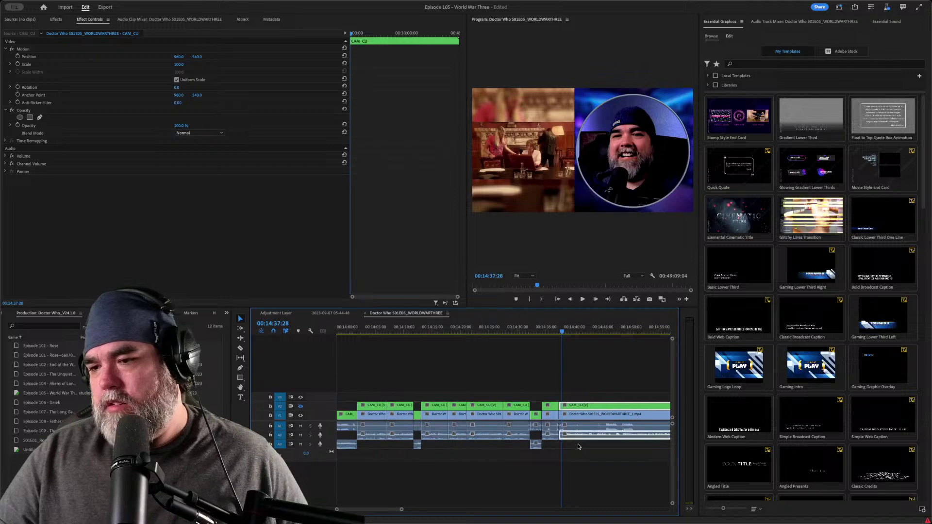
click(241, 336)
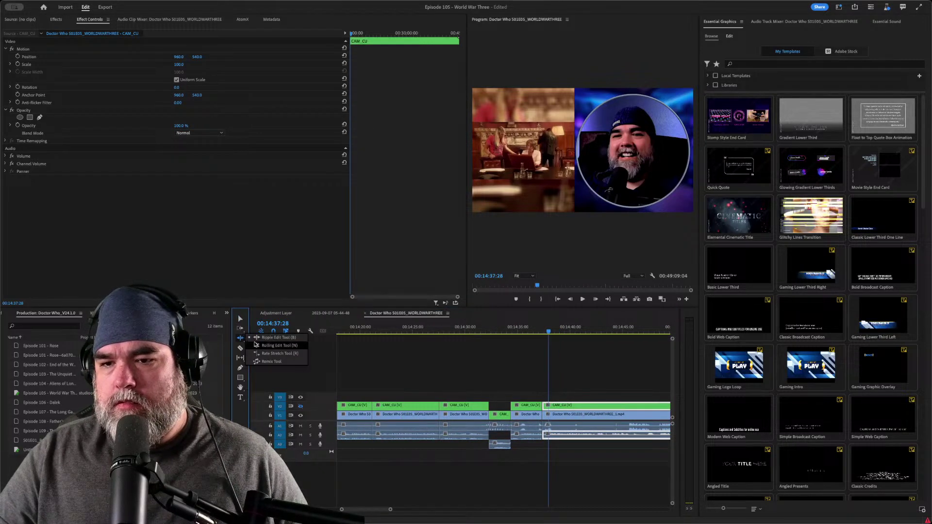
scroll(563, 458, up, 2)
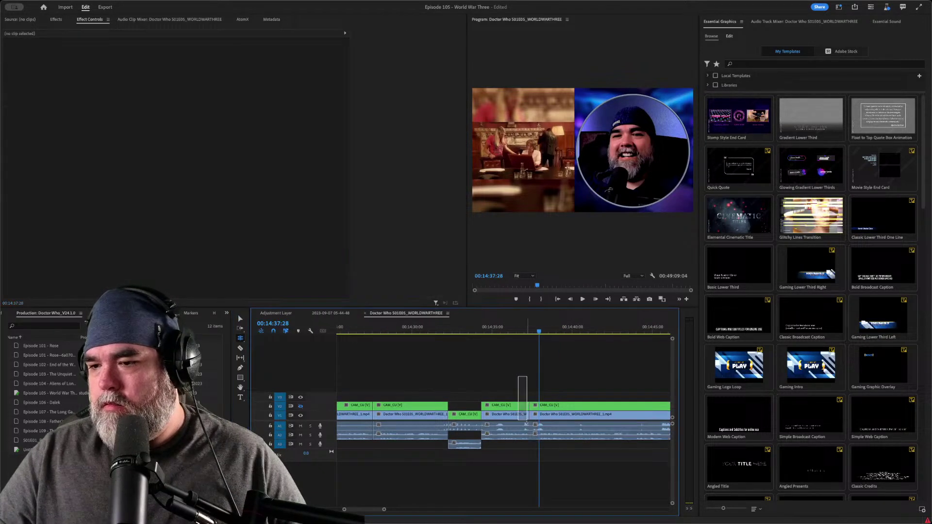
click(530, 439)
drag(531, 432, 522, 431)
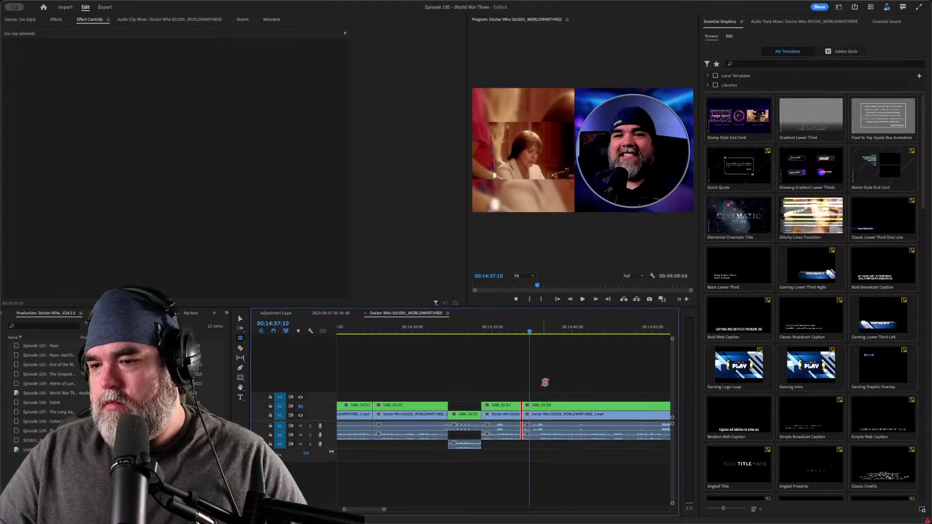
- Split the clips at 14:37:18 and ripple-trim the short piece starting at 14:36:25 so it ends at 14:37:08
key(space)
key(v)
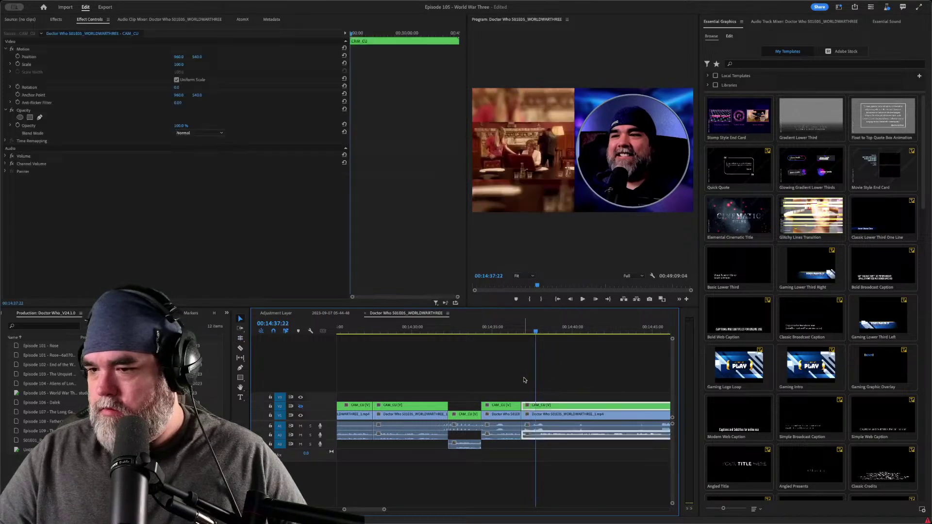
key(Up)
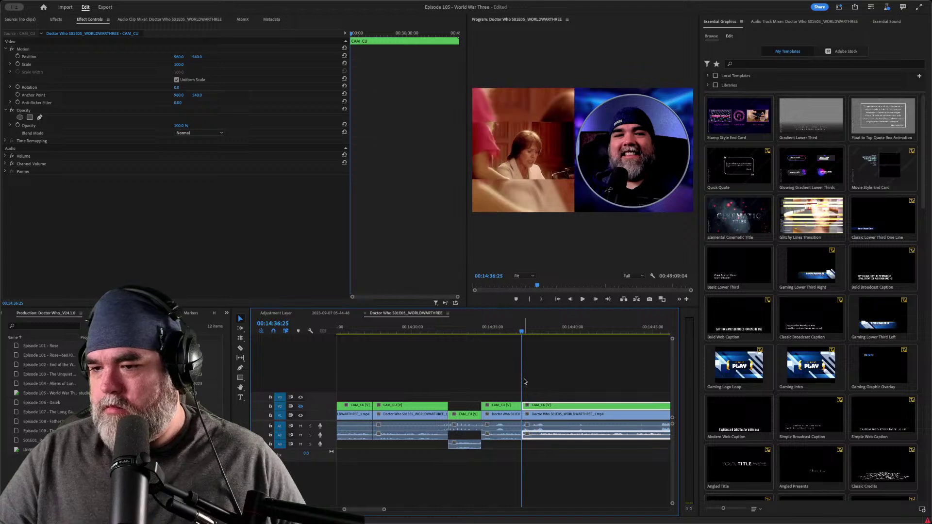
key(space)
key(ctrl+k)
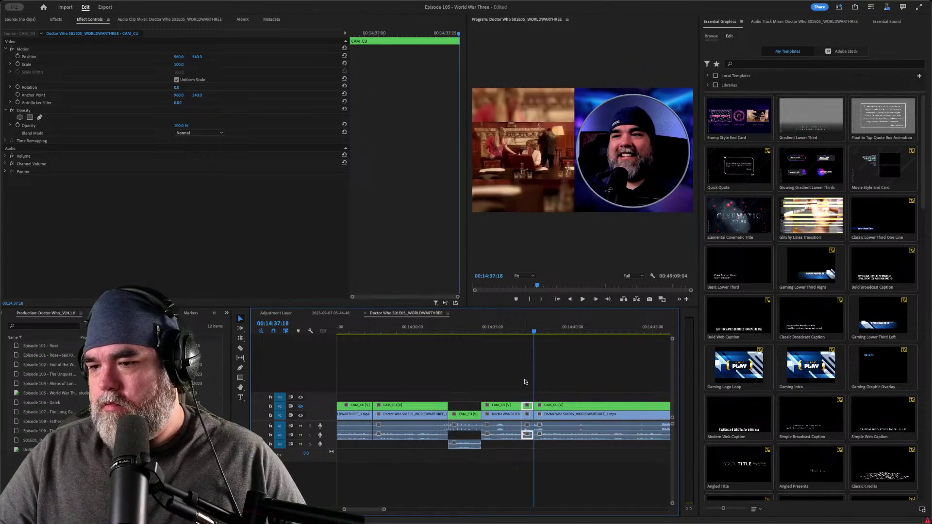
key(w)
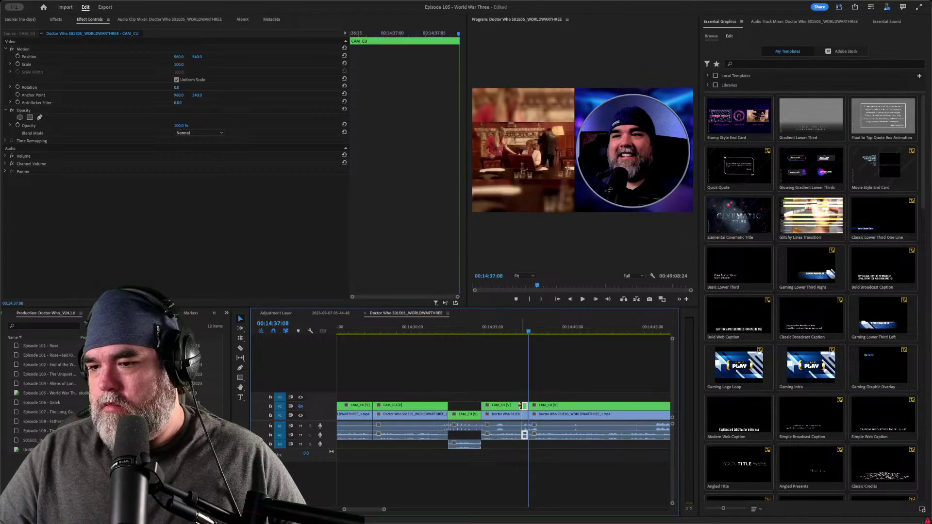
- Split the clips at 14:37:24 and make the 14:37:08–14:37:24 piece a full-camera shot by moving its camera clip down one track
key(space)
key(e)
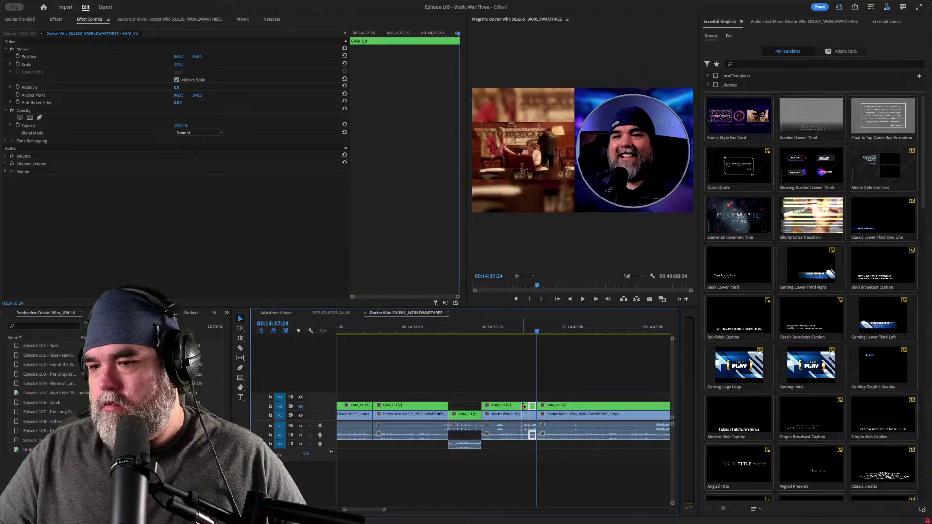
key(ctrl+z)
key(Up)
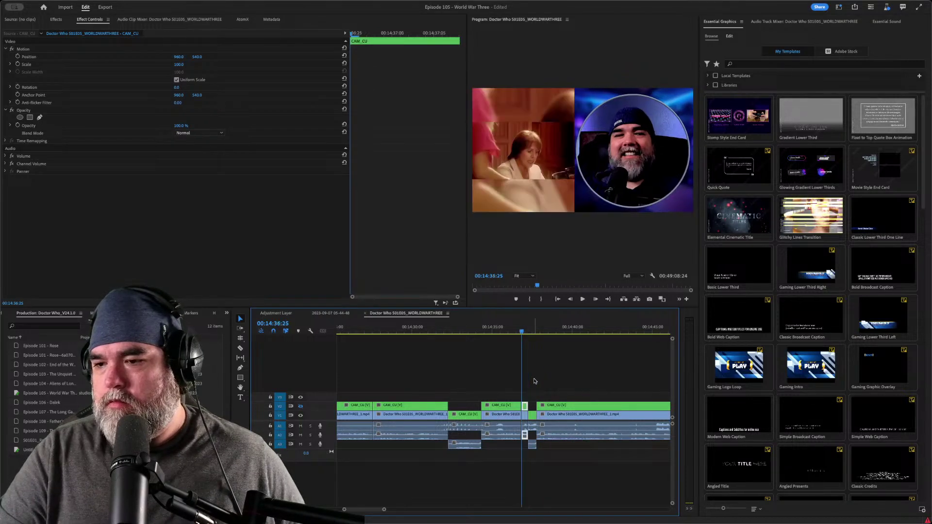
- Make the 14:36:25–14:37:08 piece a full-camera shot too and play through the joined pieces to check the timing
key(space)
key(space)
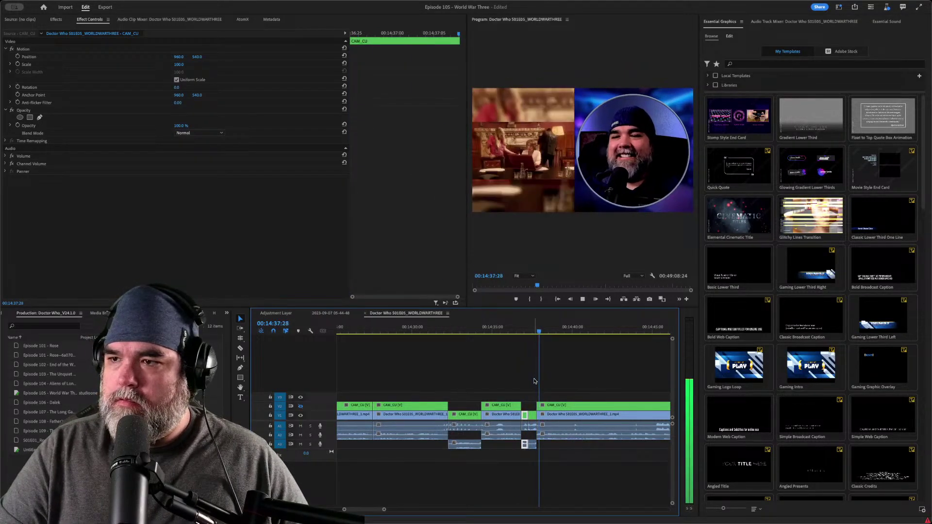
key(e)
key(Left)
key(Left)
key(Left)
key(Left)
key(Left)
key(Left)
key(Left)
key(e)
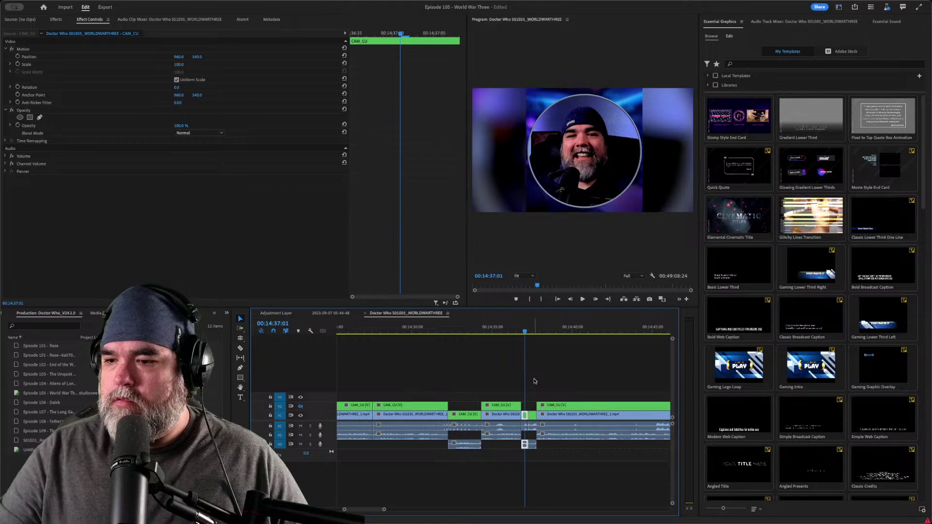
key(space)
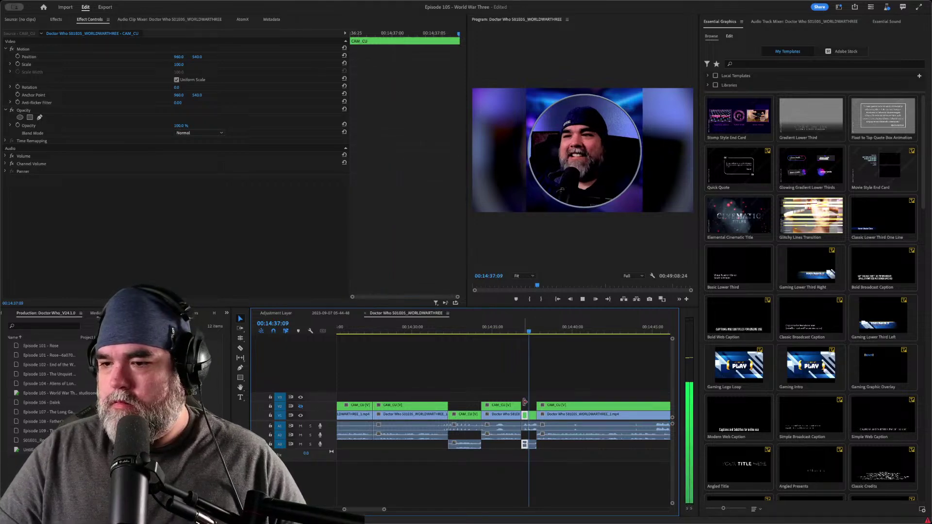
- Ripple-delete the short camera piece between 14:36:25 and 14:37:08
key(space)
click(525, 416)
key(shift+Delete)
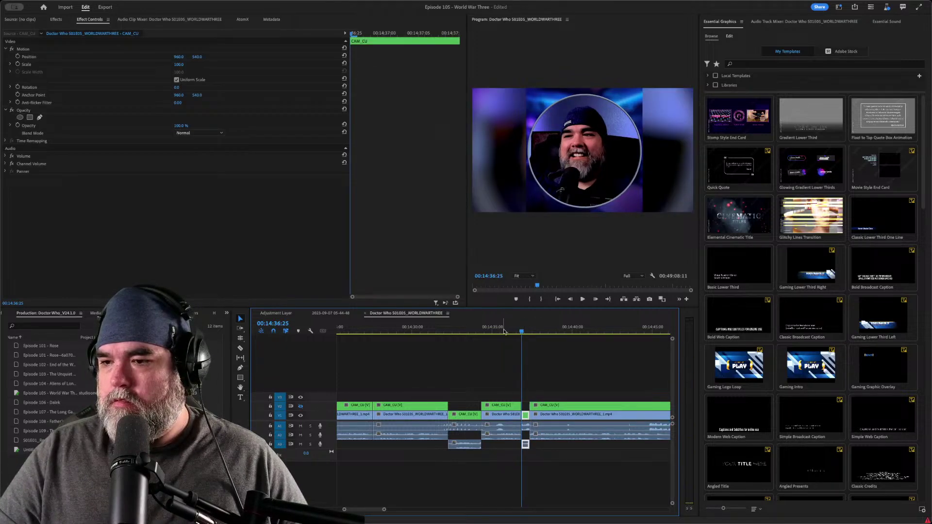
- Replay the section from 14:34:21 and split the camera and episode clips at about 14:35:06
key(space)
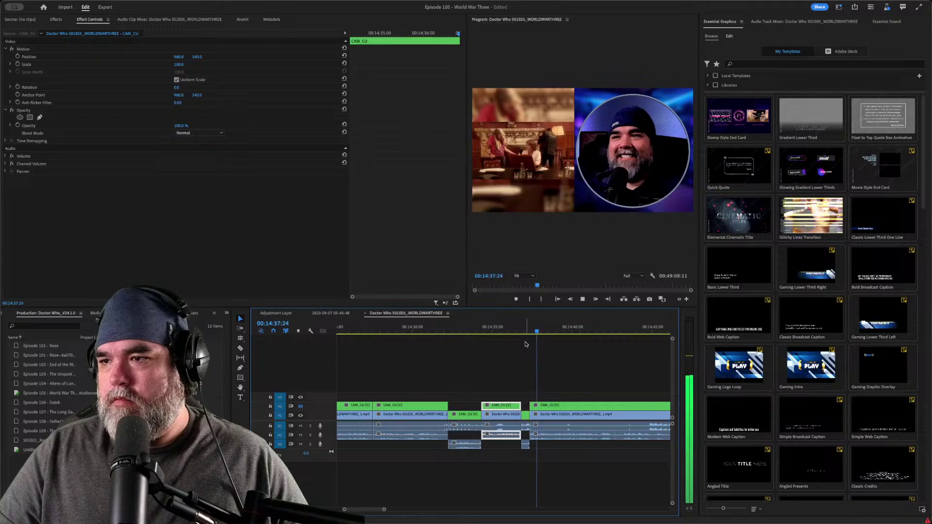
click(487, 334)
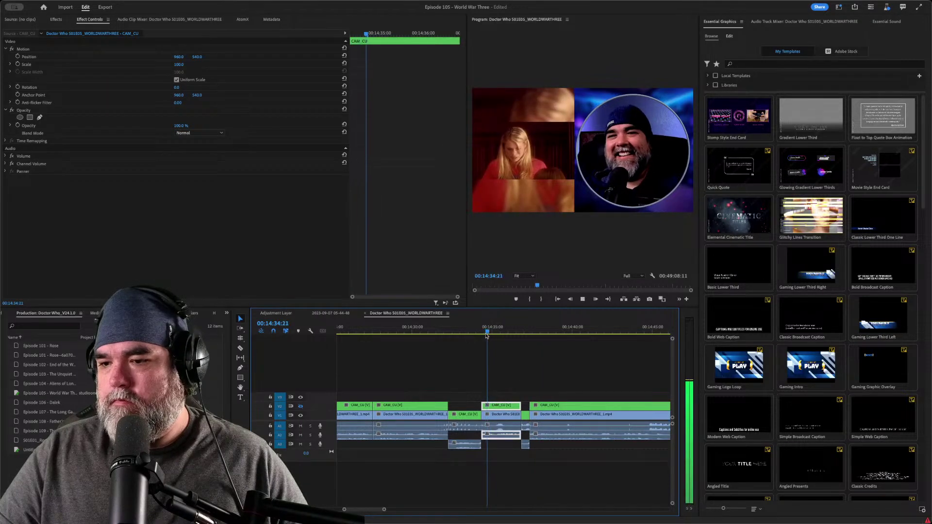
key(space)
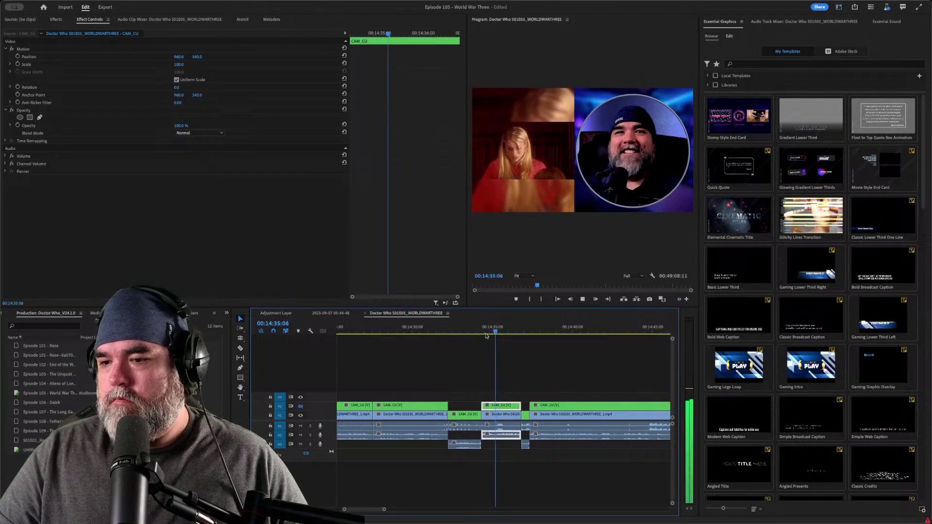
key(ctrl+k)
key(space)
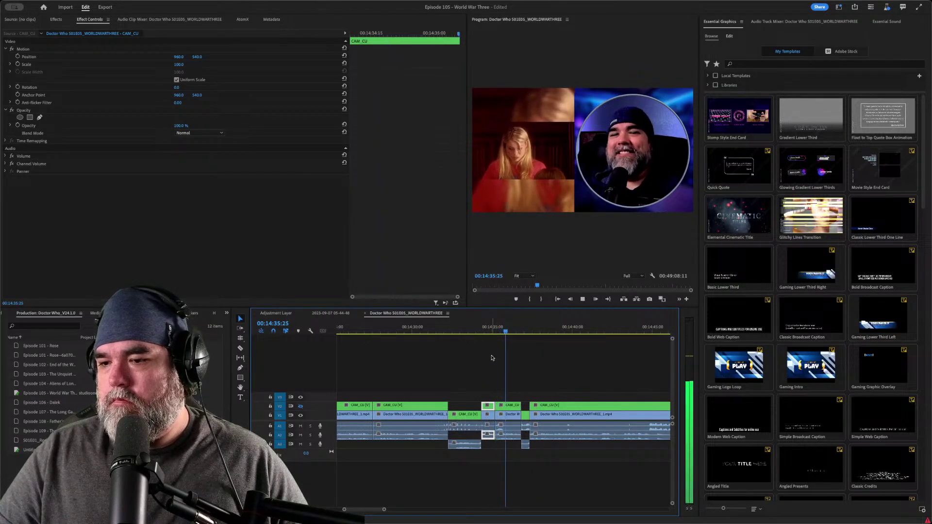
- Ripple-trim the piece starting near 14:35:06 to end at 14:36:02 and move its camera clip down over the episode footage
click(508, 405)
key(space)
click(493, 334)
key(space)
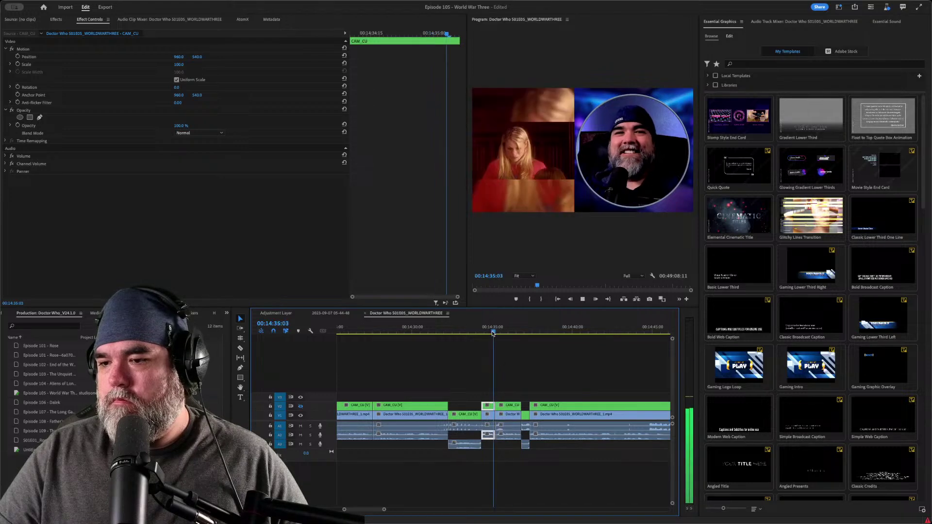
key(space)
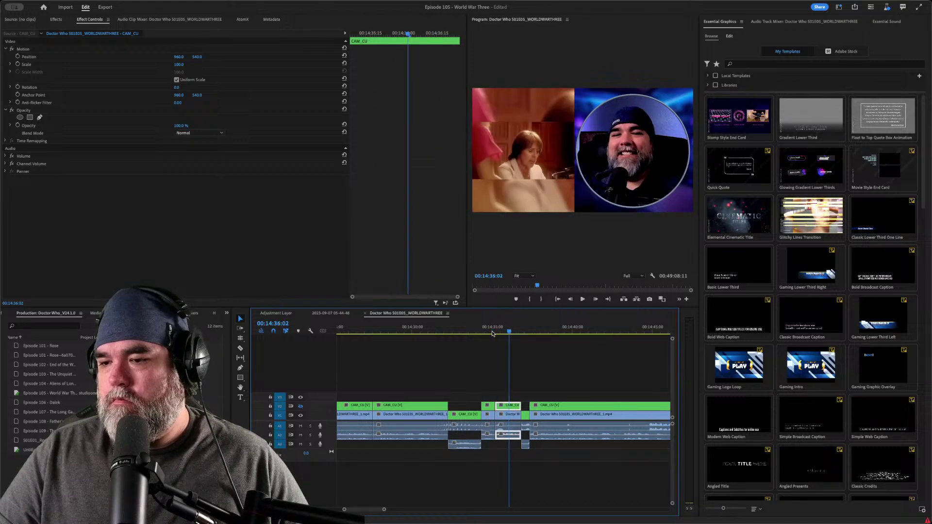
key(w)
drag(499, 386, 502, 394)
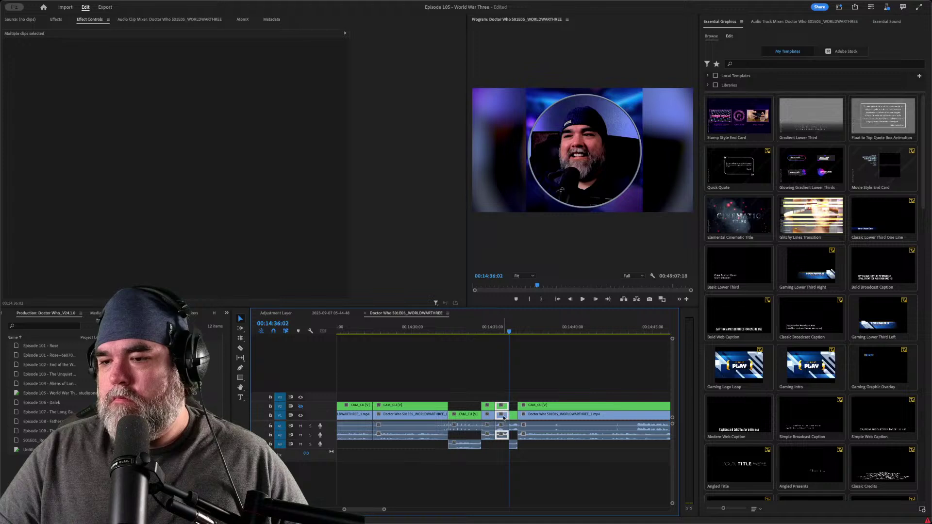
click(504, 405)
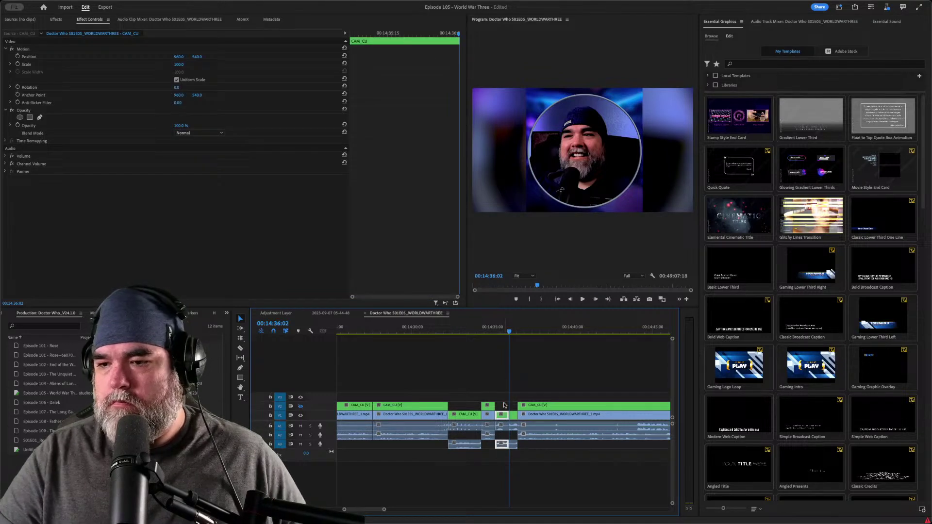
- Play on from 14:36:02 and split the camera and episode clips at 14:40:28
key(shift+k)
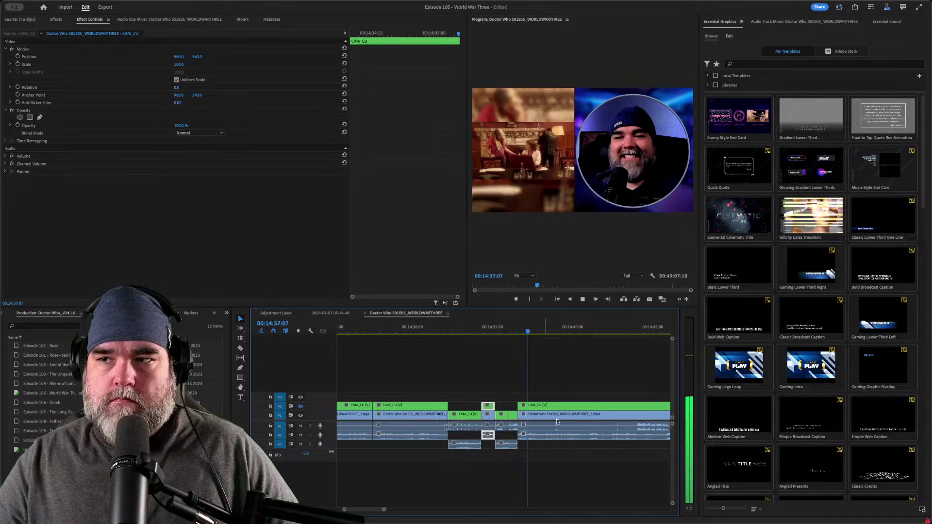
key(k)
click(530, 435)
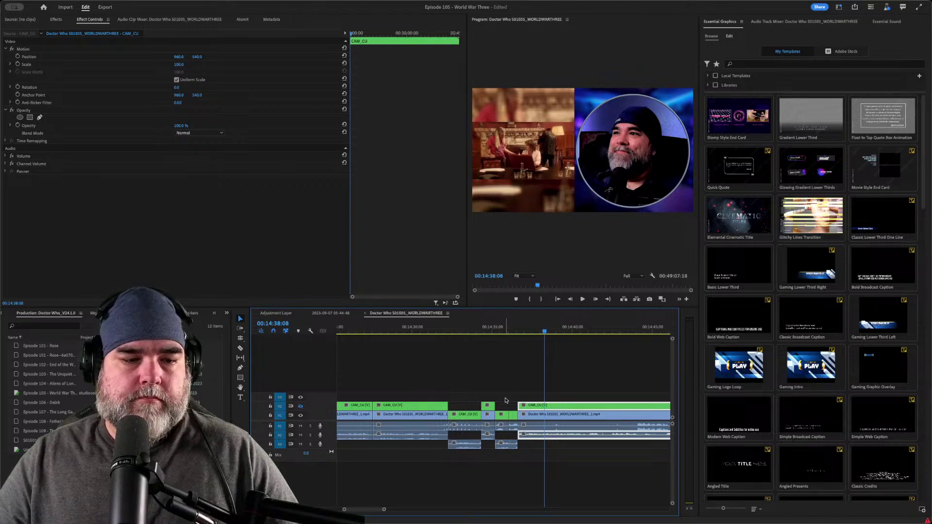
key(space)
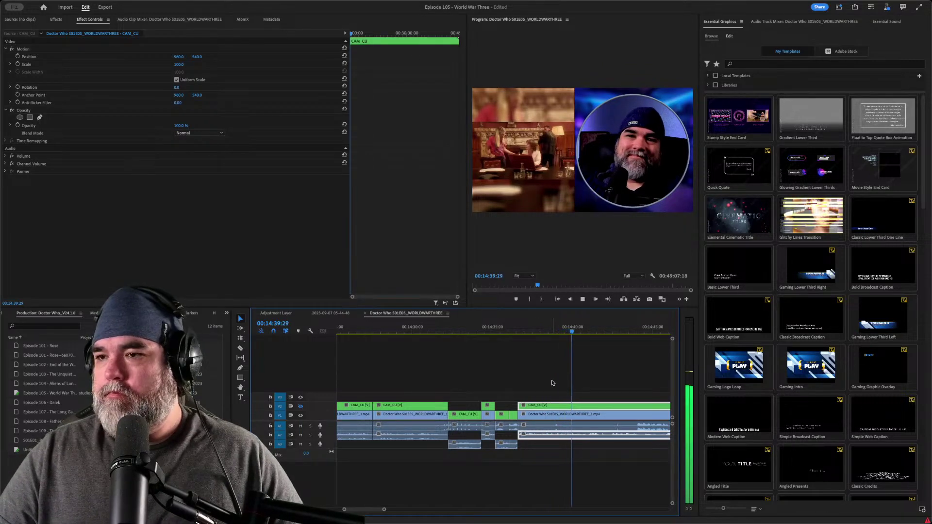
key(space)
key(ctrl+k)
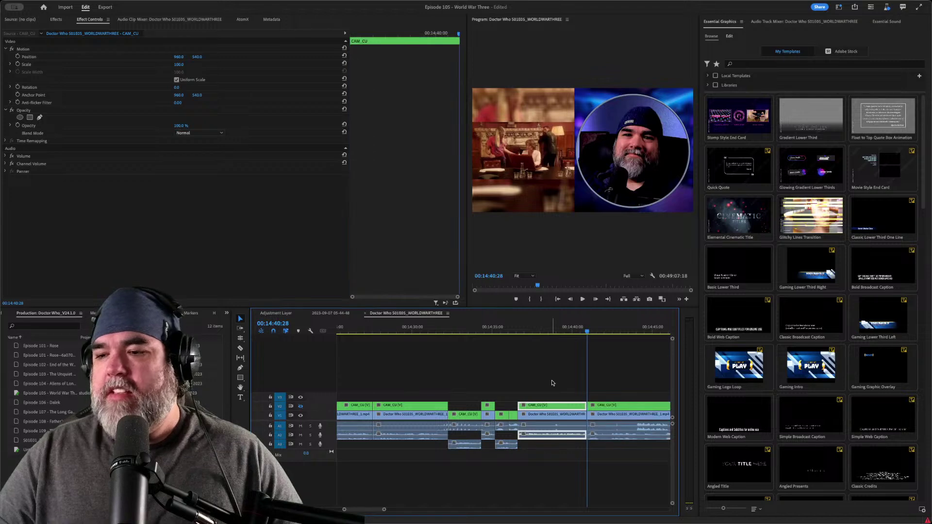
- Ripple-trim the start of the piece after 14:40:28 to remove the pause up to 14:44:02
key(space)
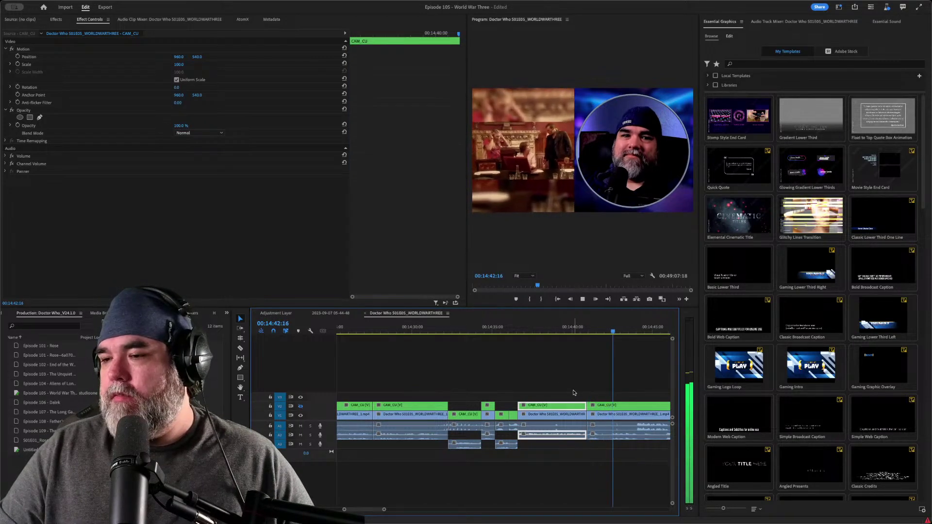
key(d)
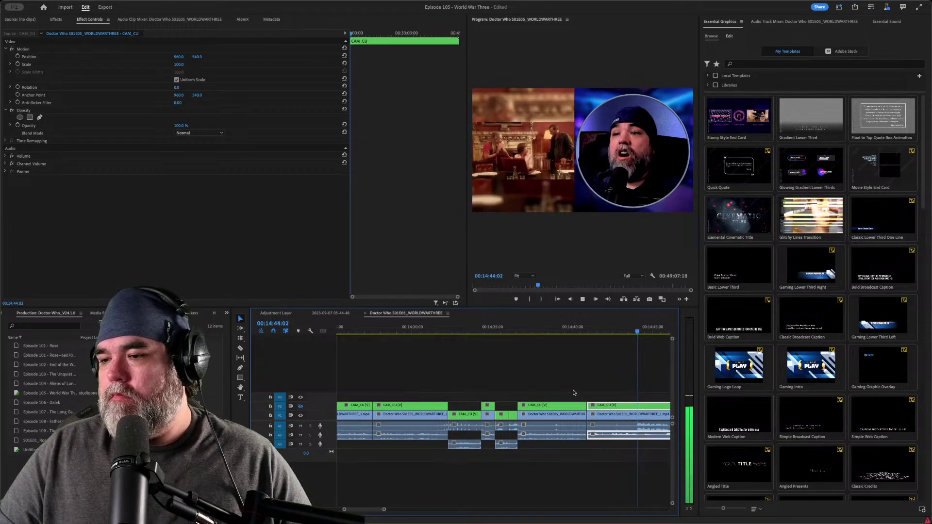
key(Up)
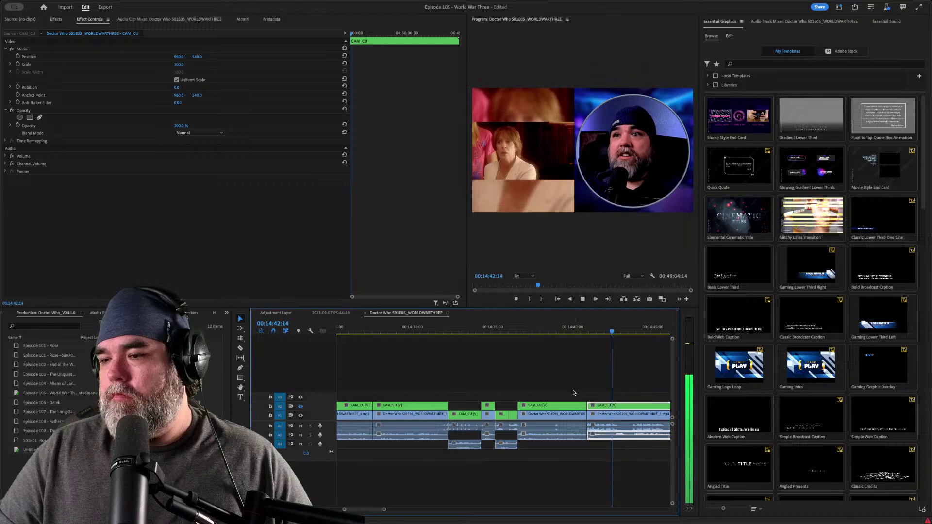
- Split the clips at about 14:42:26 and ripple-trim roughly a second off the start of the following piece
key(space)
key(w)
key(space)
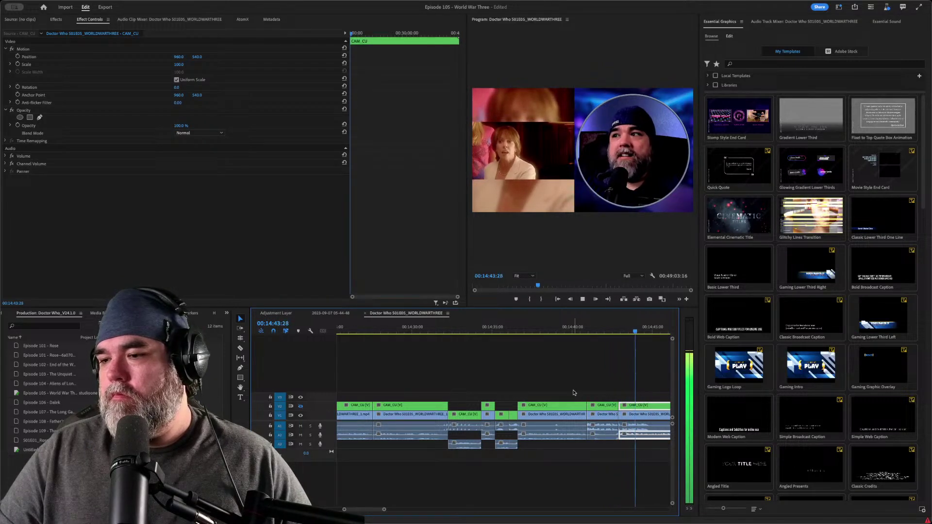
- Split the clips at 14:44:25 and move the preceding camera piece down over the episode footage for a full-camera shot
key(super+k)
key(space)
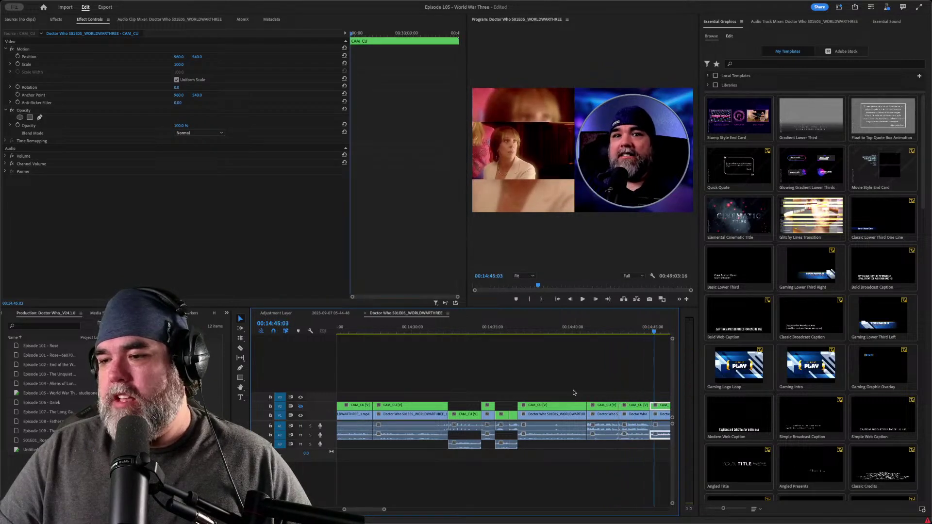
click(632, 404)
key(alt+Down)
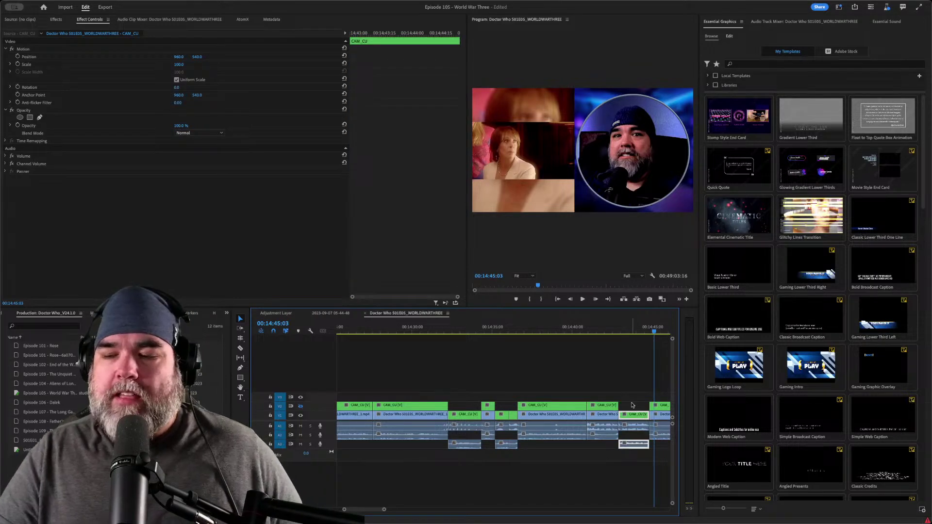
- Make the camera piece starting at 14:40:28 a full-camera shot too and check its playback
key(Up)
key(alt+Down)
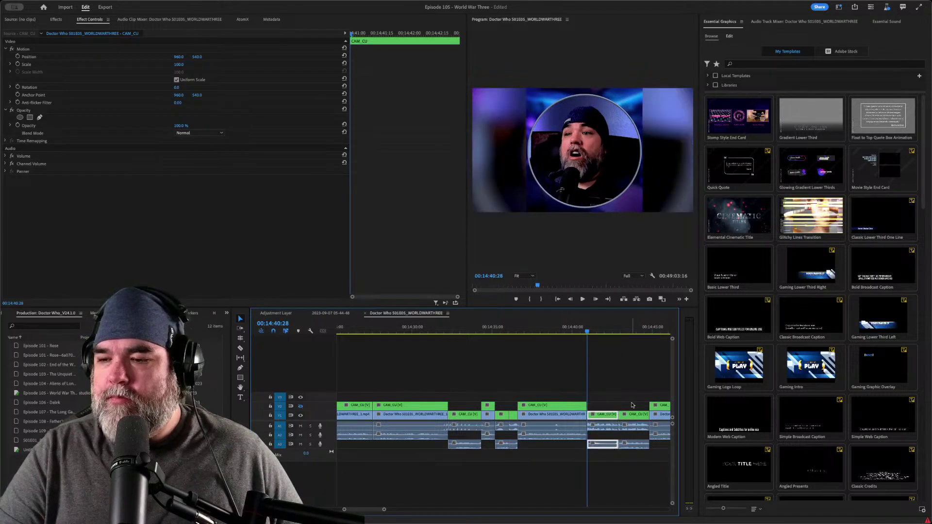
key(space)
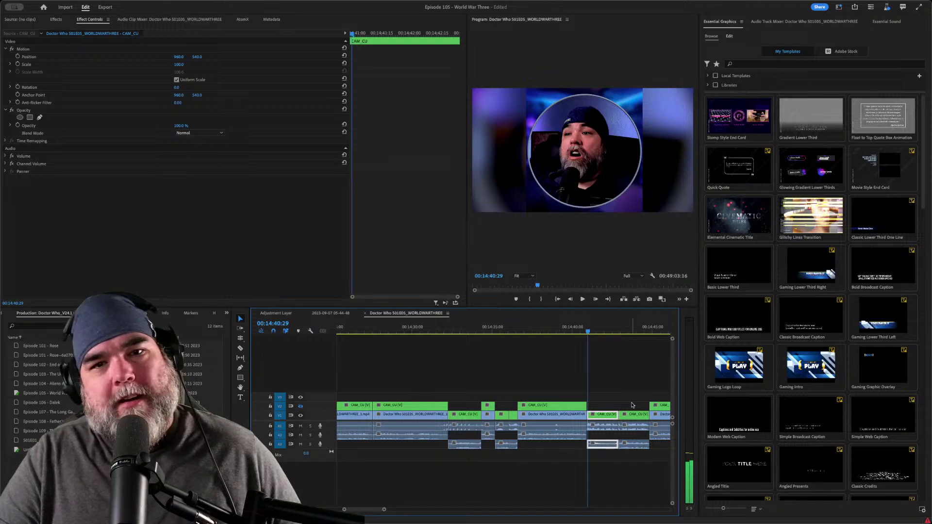
key(Down)
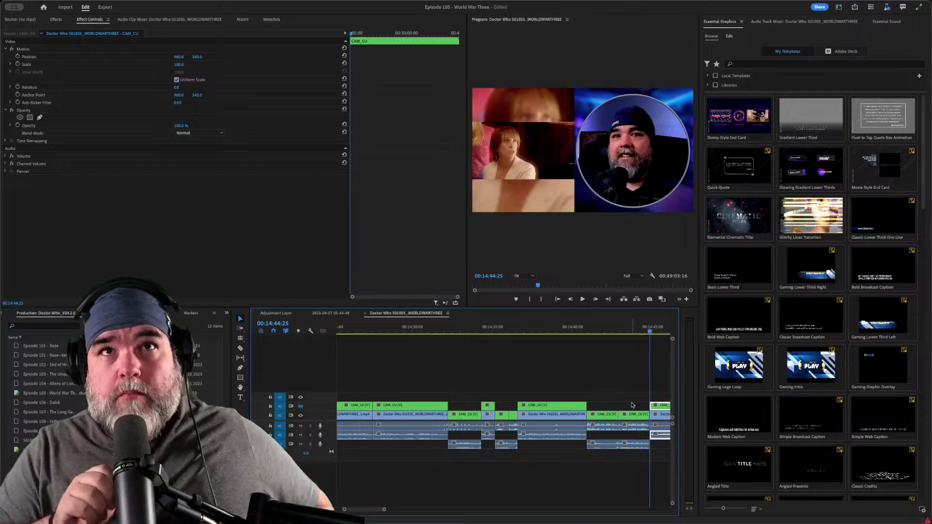
- Replay the section from 14:44:12 and split the camera and episode clips at about 14:47:12
mouse_move(655, 3)
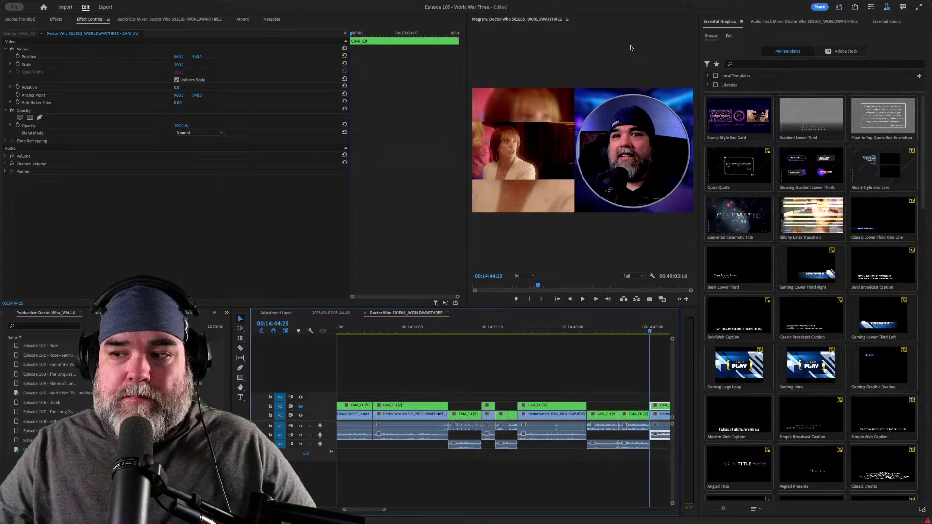
click(596, 381)
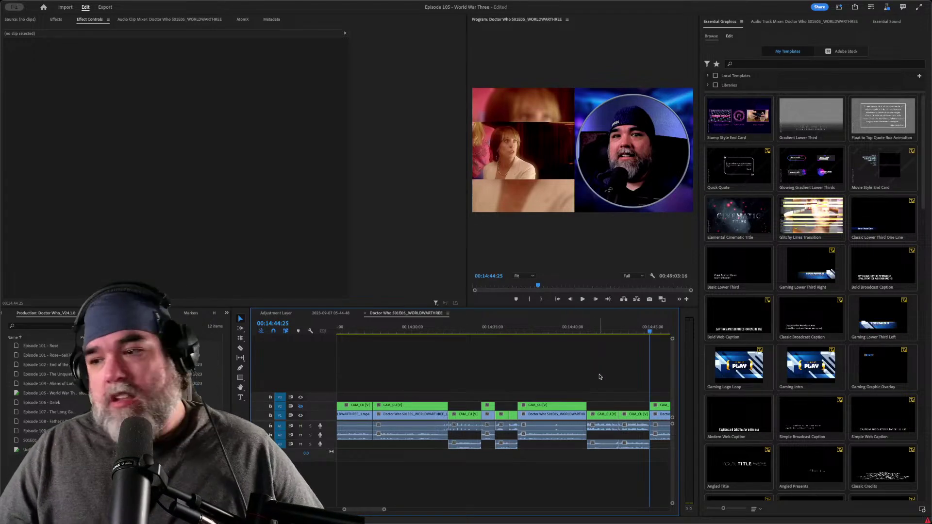
click(644, 330)
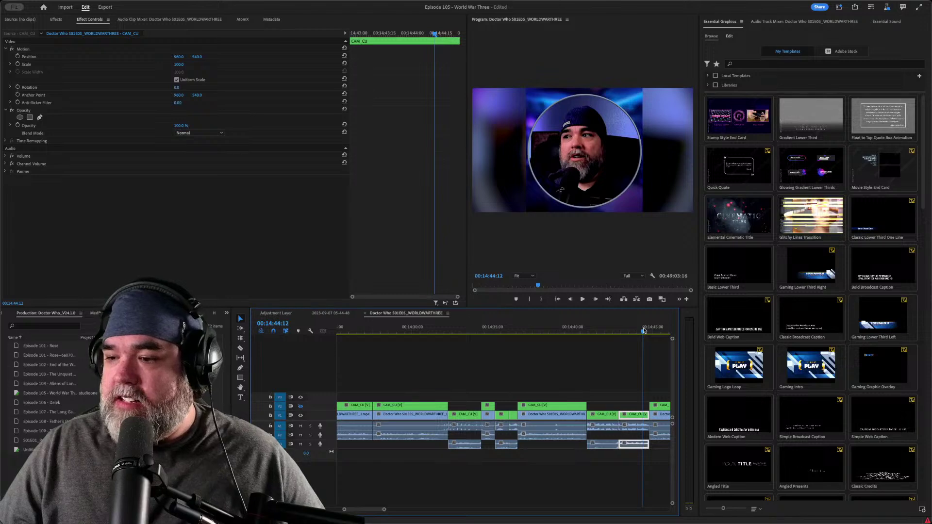
key(space)
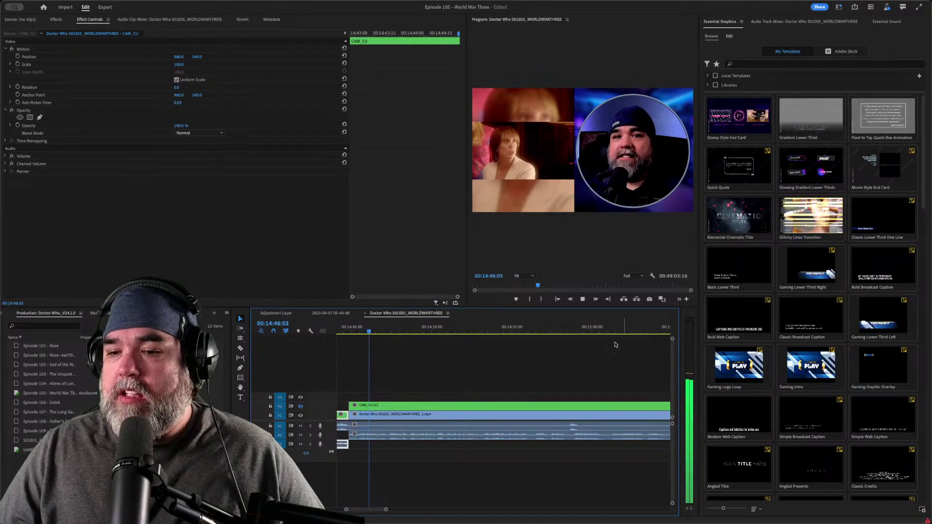
key(space)
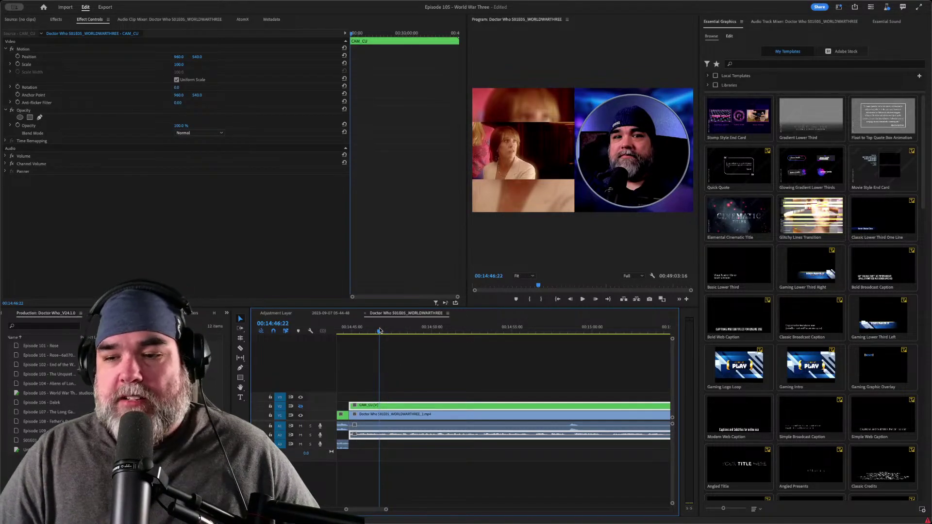
click(380, 330)
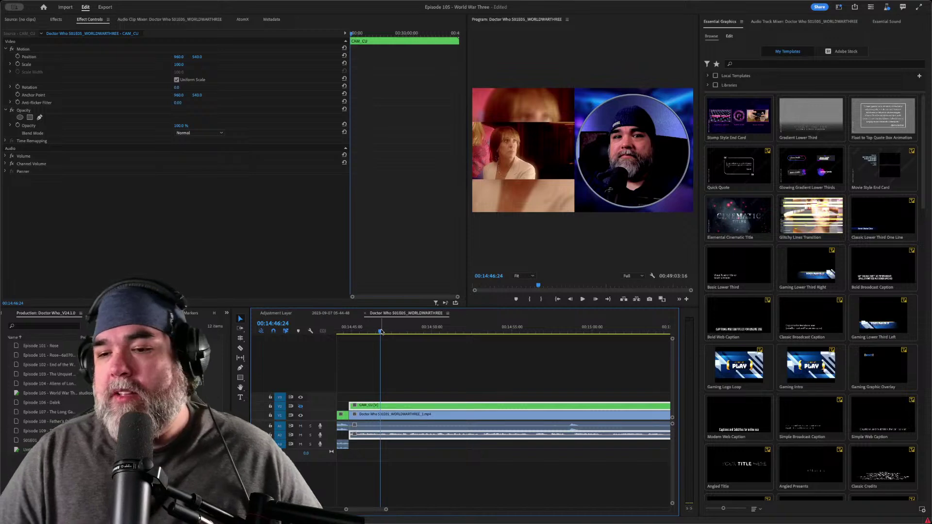
key(space)
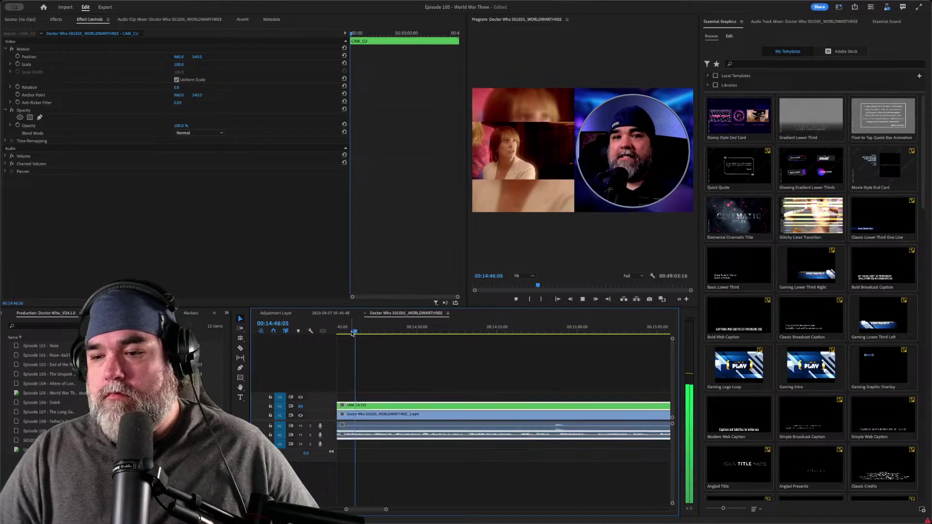
key(ctrl+k)
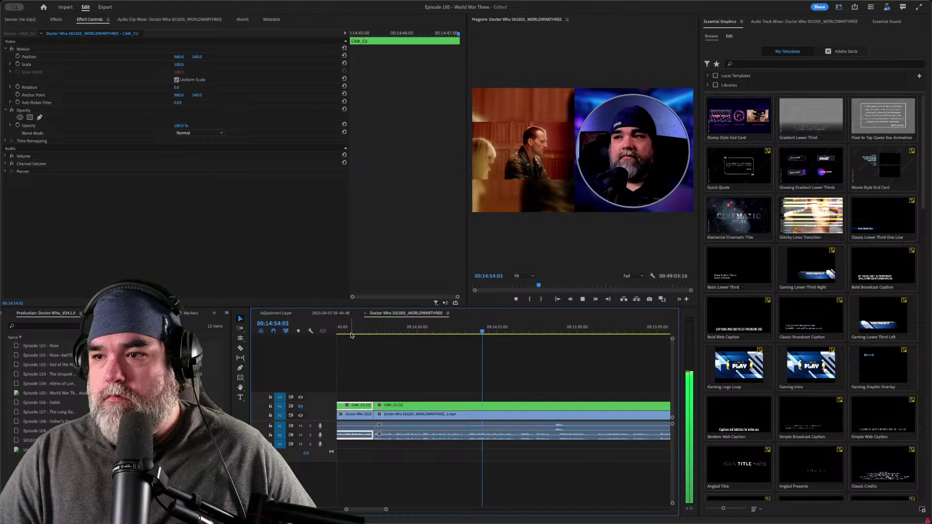
- Review the footage around 14:50 and ripple-trim about three seconds off the start of the piece after 14:47:12
click(460, 331)
drag(460, 331, 410, 333)
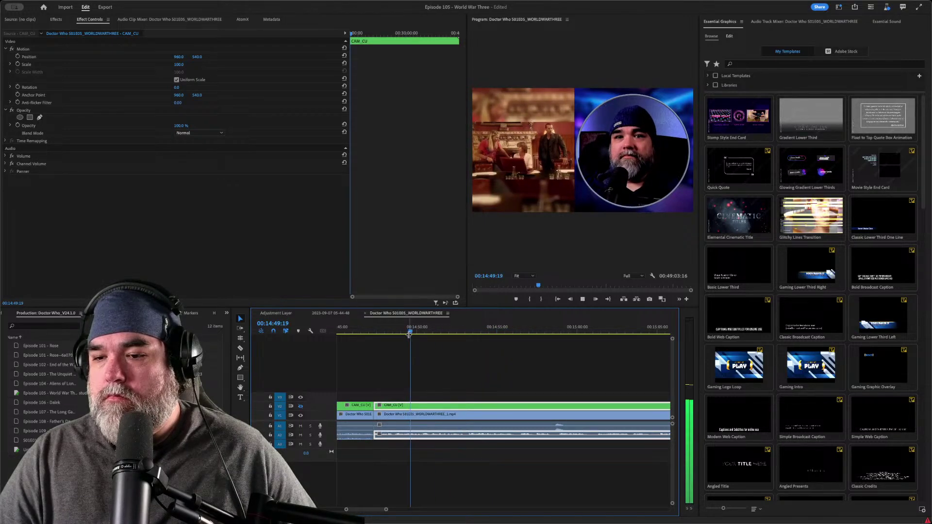
key(Left)
key(Left)
key(Left)
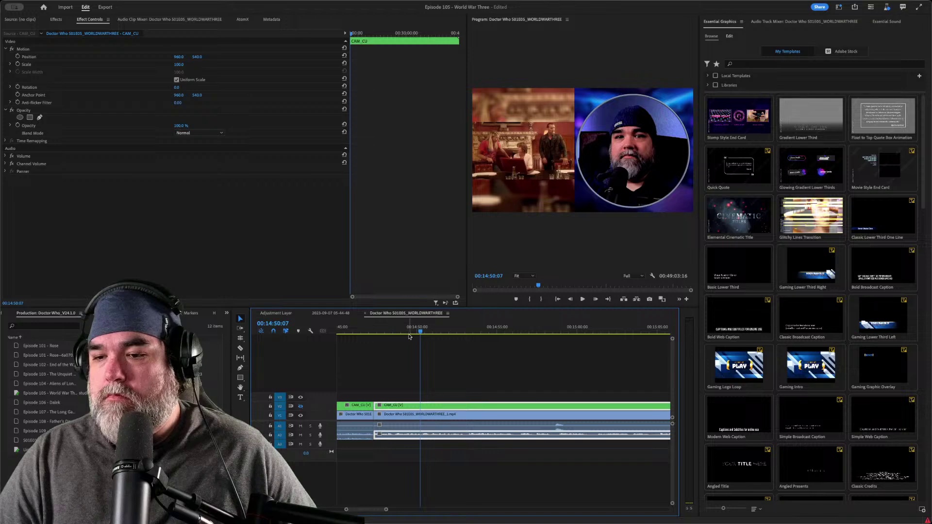
key(shift+k)
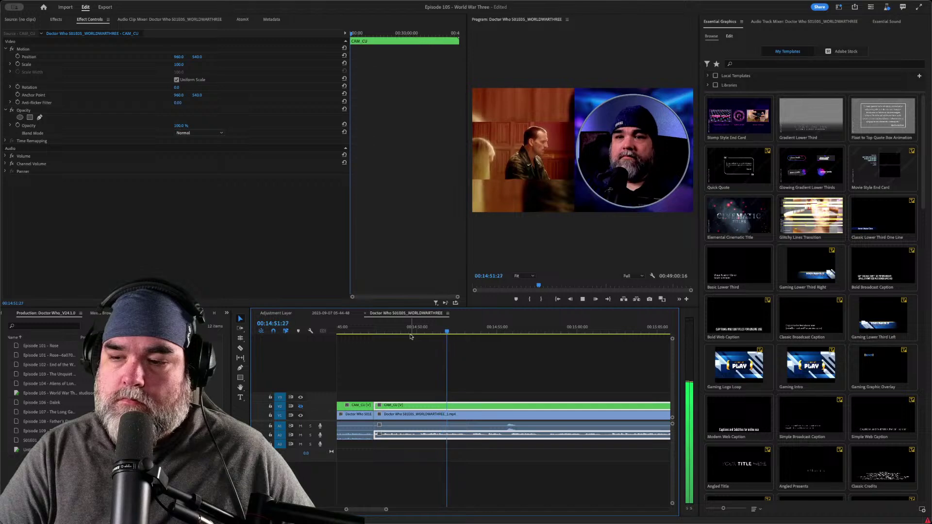
- Split the clips at about 14:53:03 and ripple-trim the start of the following piece up to 14:55:16
key(super+k)
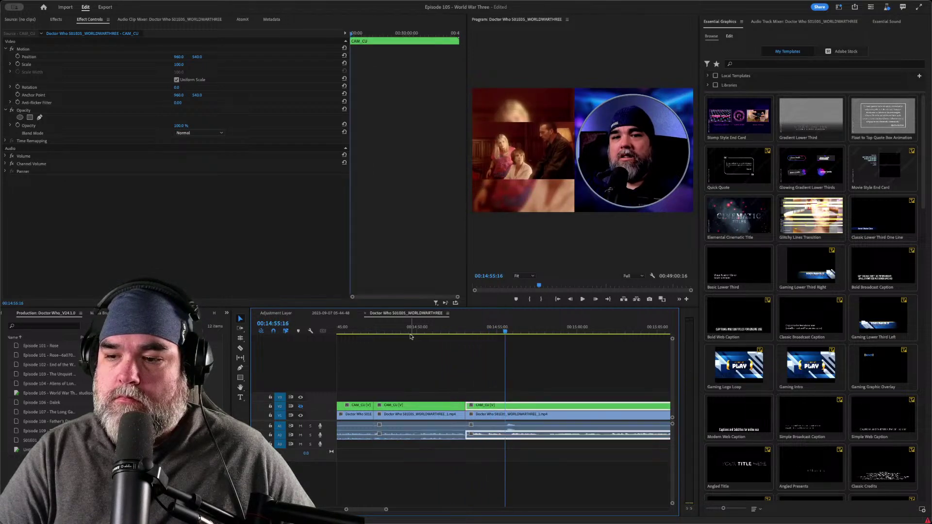
key(Up)
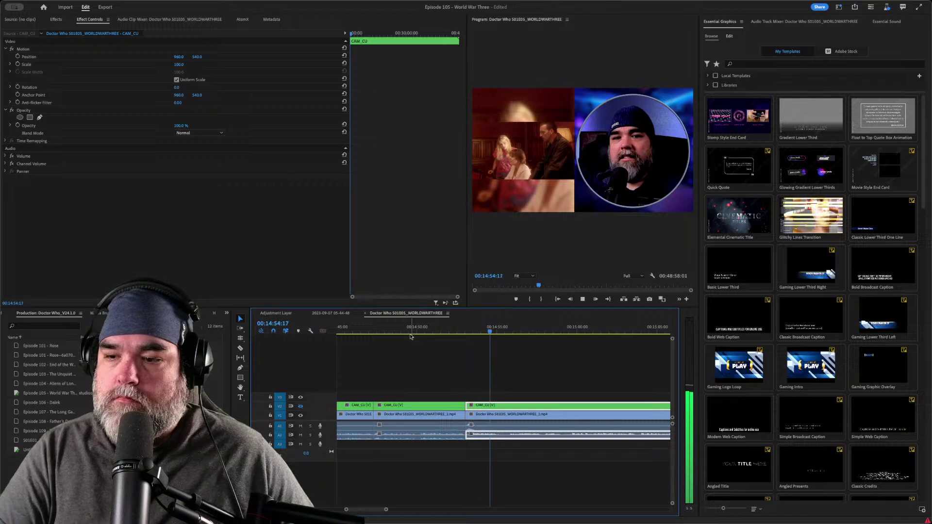
- Split the clips at 14:53:24 and move the short camera piece before it down over the episode footage
key(Up)
key(space)
key(super+k)
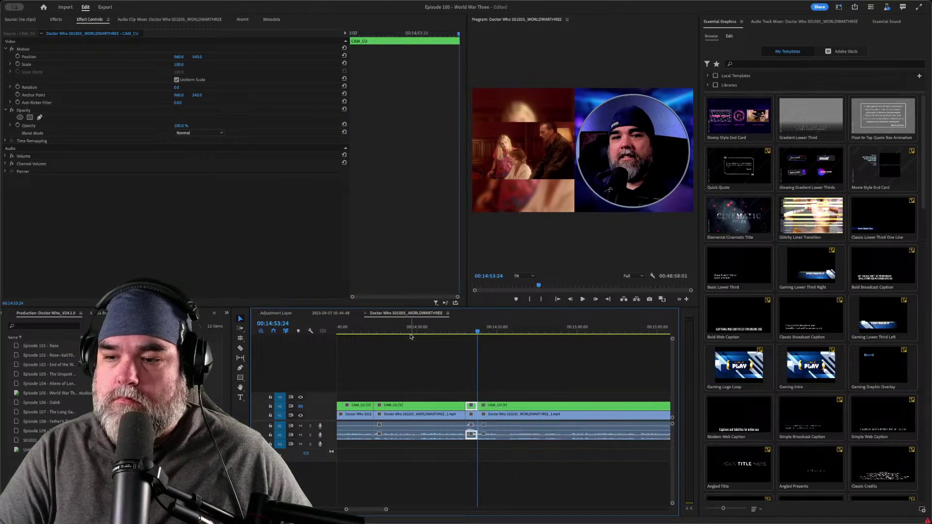
key(alt+Down)
key(space)
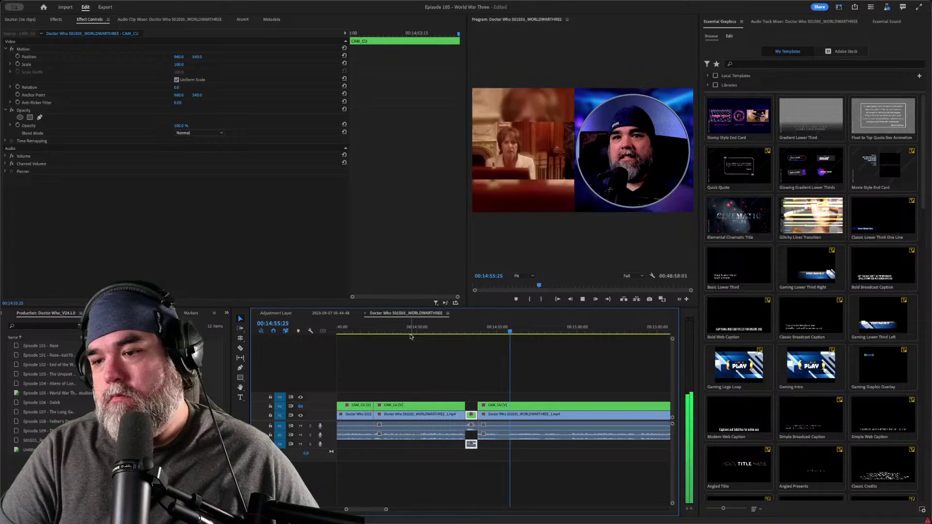
- Replay the footage after 14:53:24 and ripple-trim the start of that piece up to about 14:57:28
key(Up)
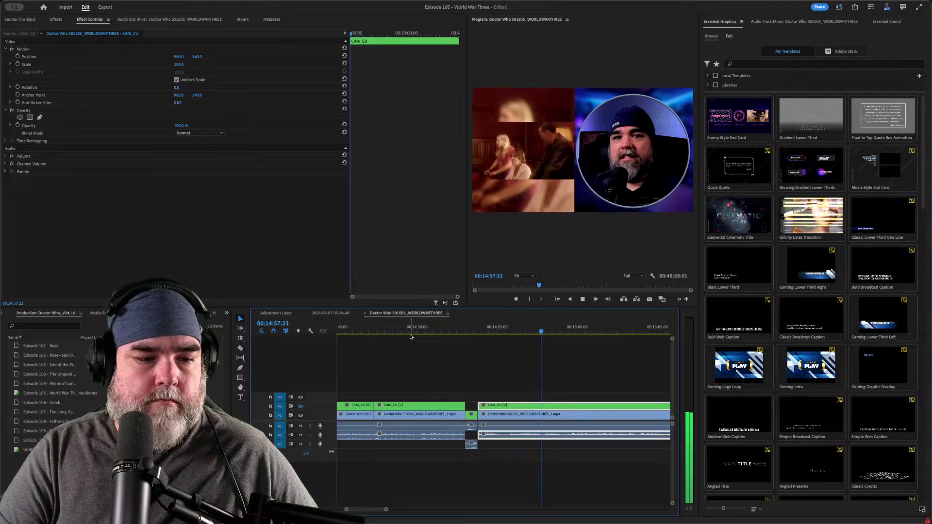
key(space)
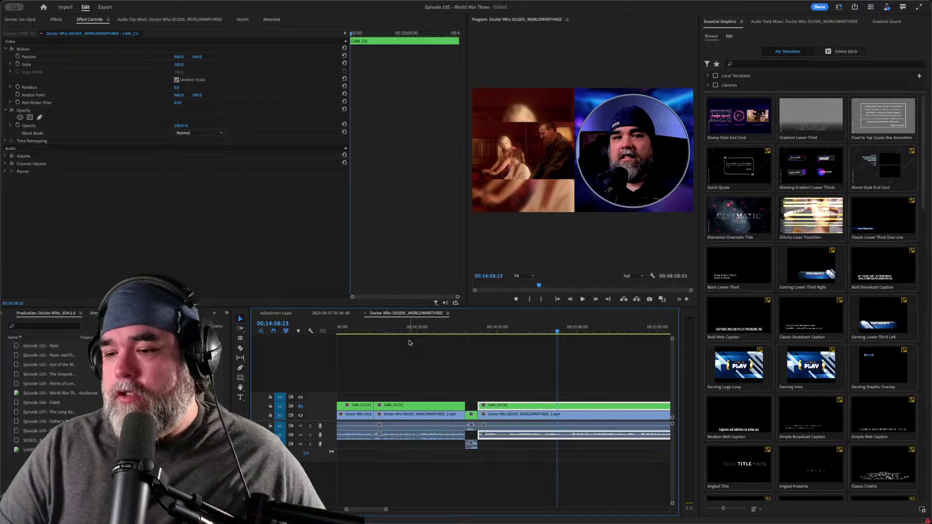
click(484, 330)
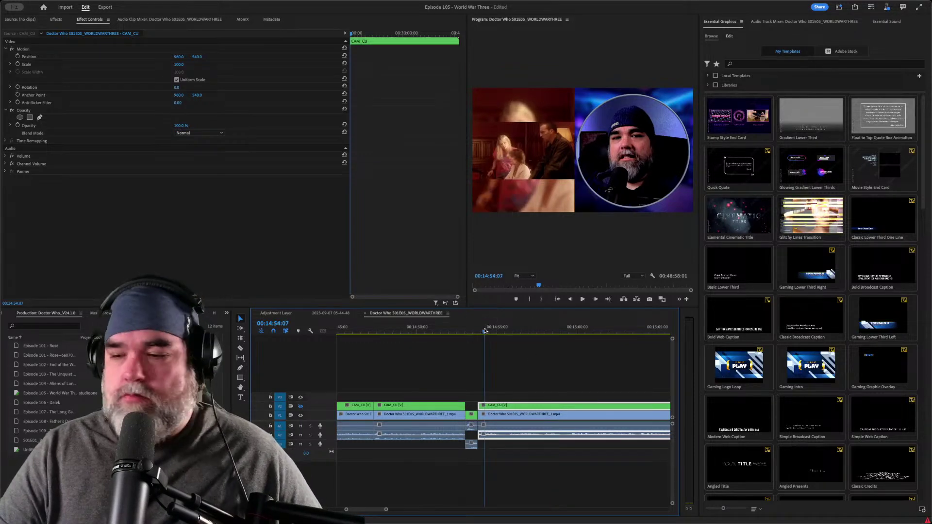
key(space)
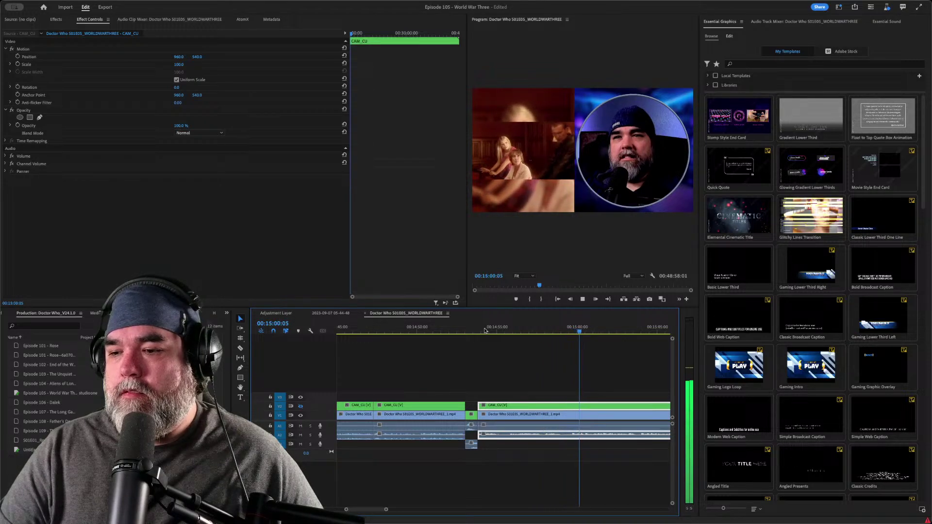
click(544, 330)
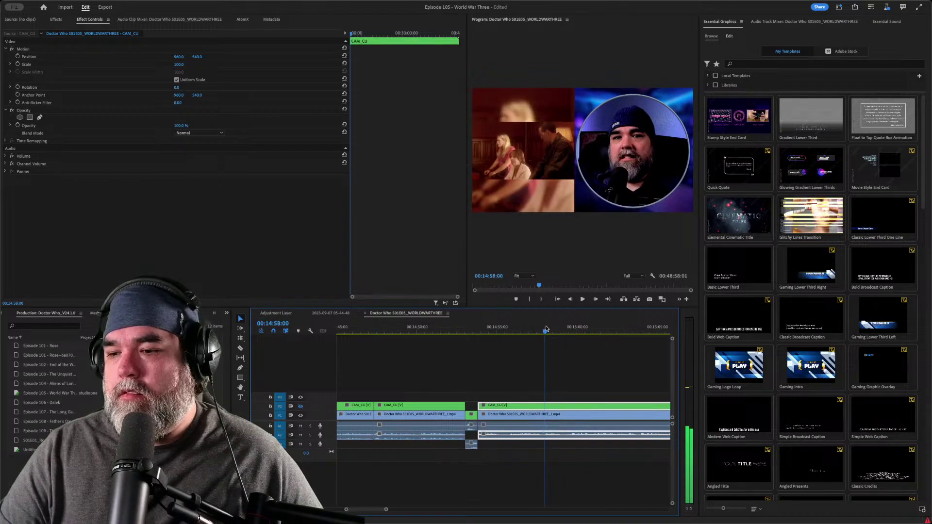
key(Up)
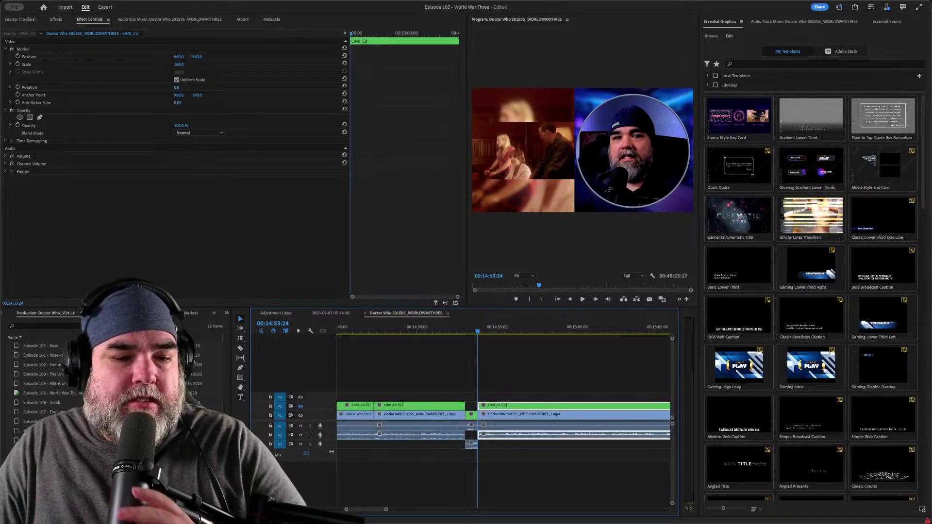
click(454, 380)
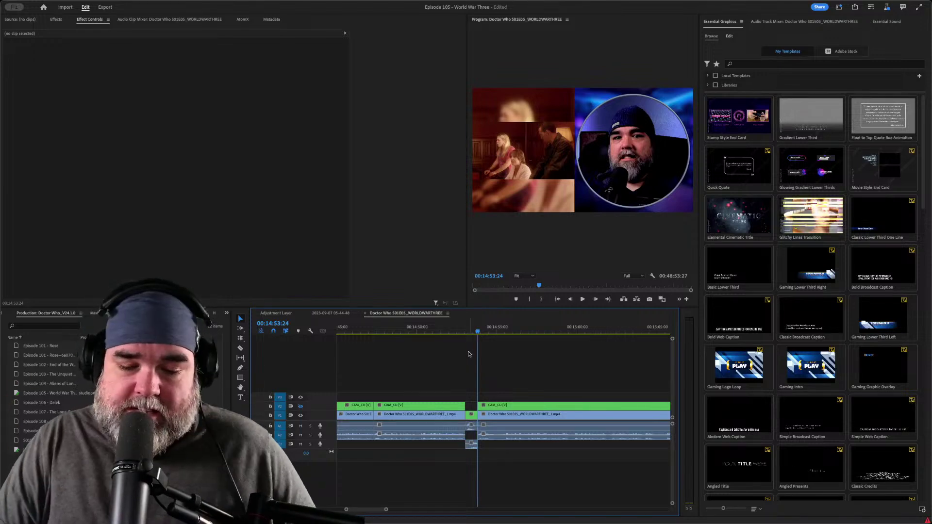
- Review the footage from about 14:53:20 onward and split the clips at about 14:59:19
click(475, 332)
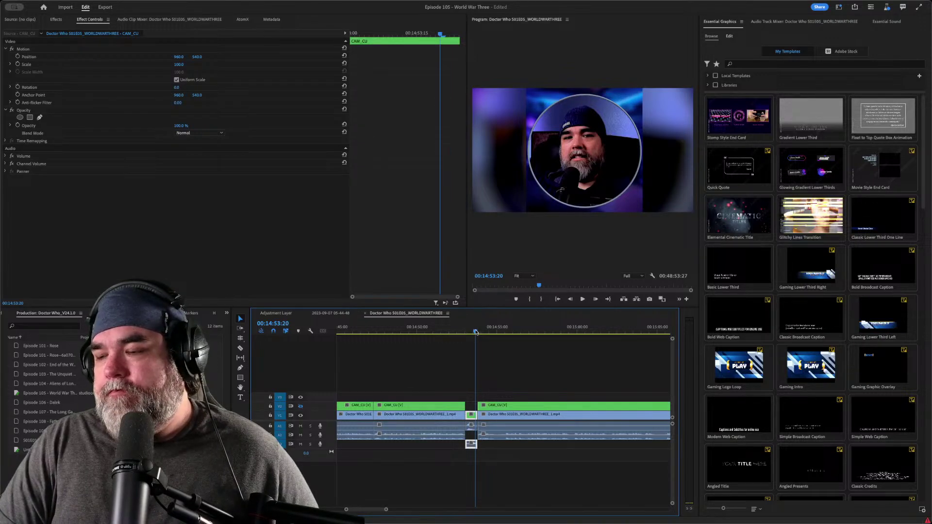
drag(475, 332, 476, 332)
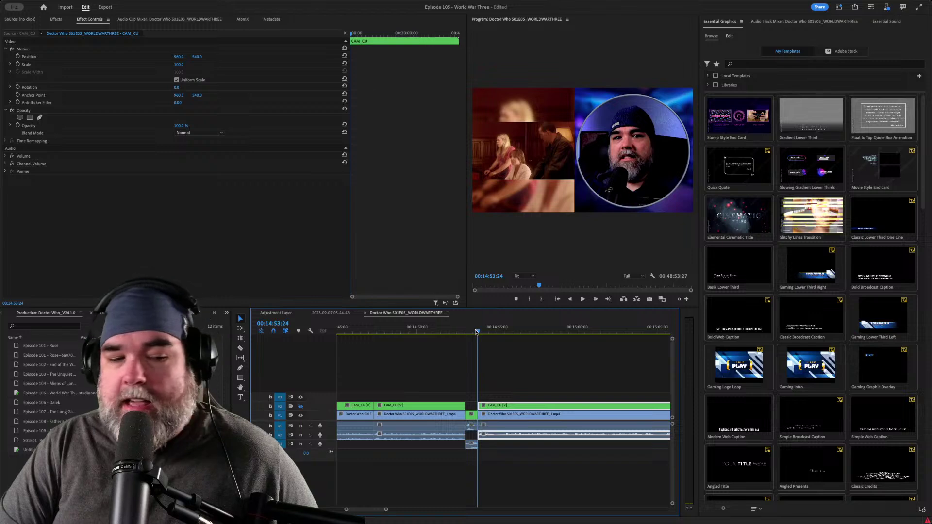
key(space)
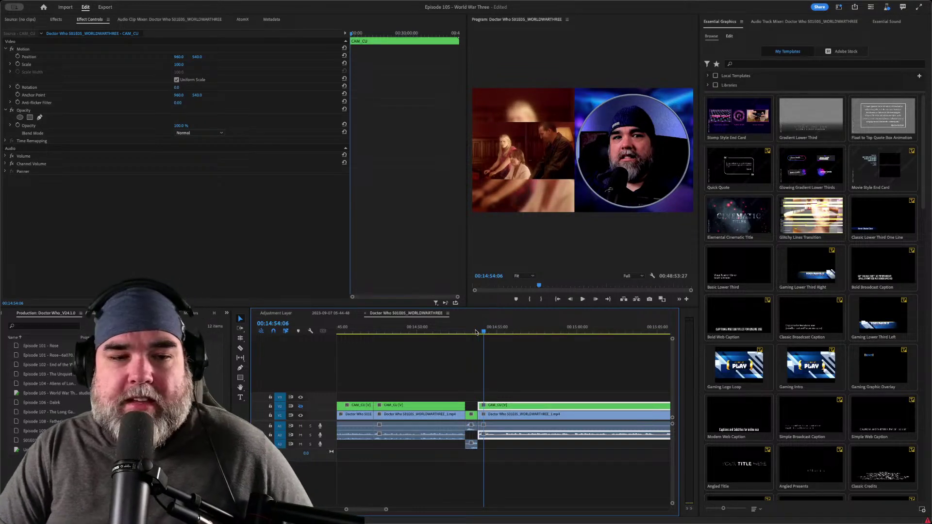
key(space)
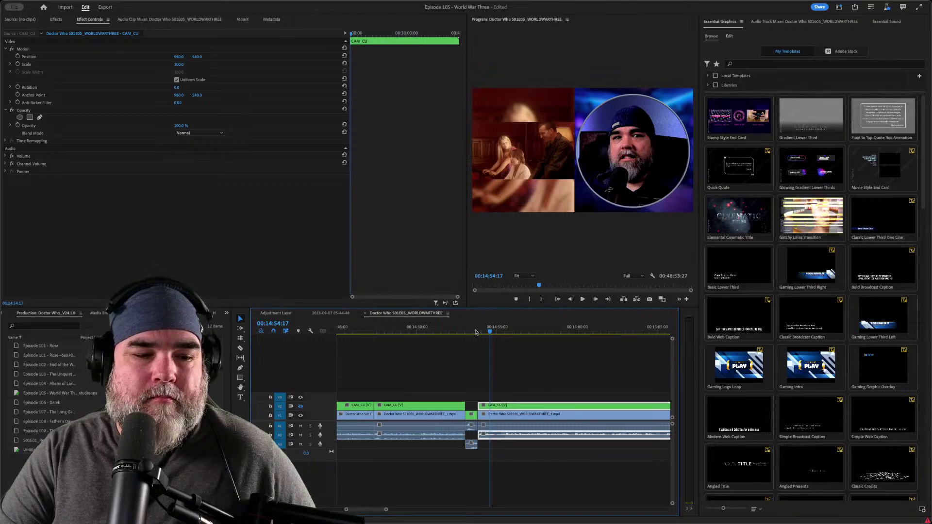
key(space)
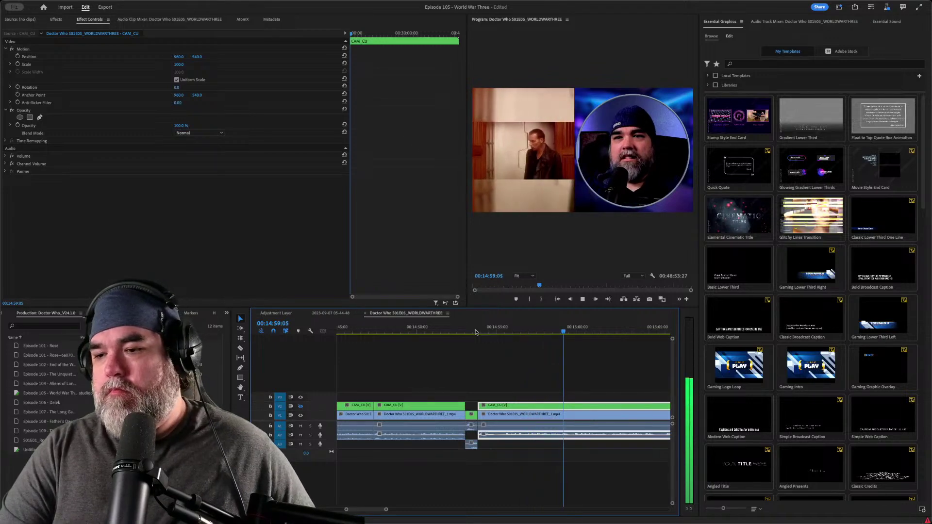
key(ctrl+k)
key(space)
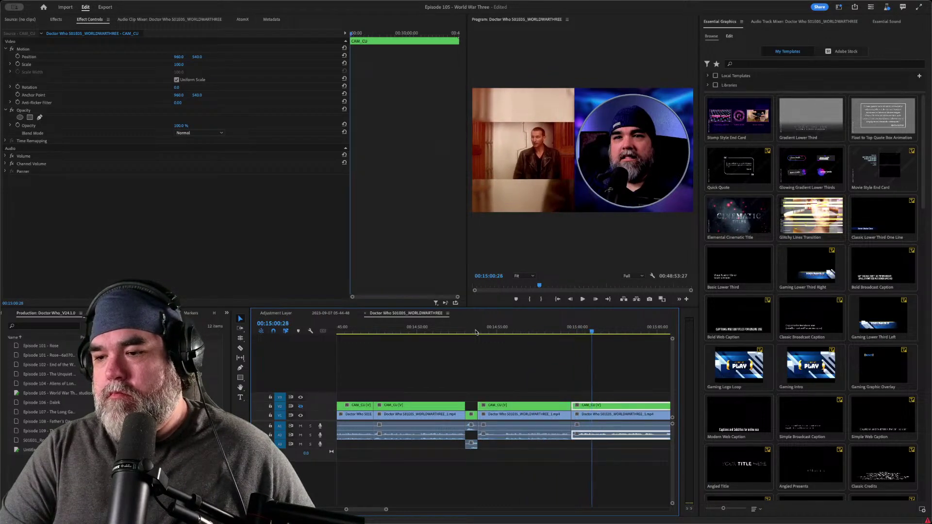
- Replay the piece starting at 14:53:24 and ripple-trim its end back to 14:55:02
key(Up)
key(Up)
key(space)
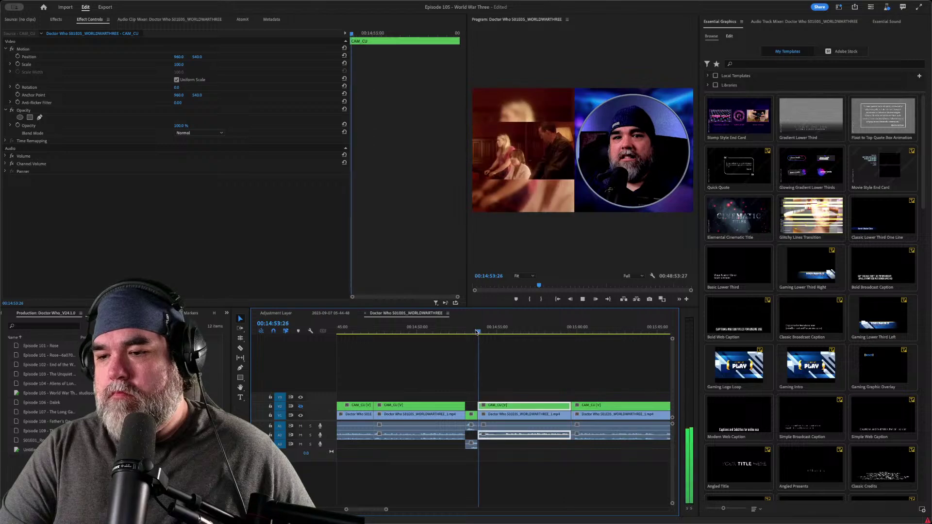
key(space)
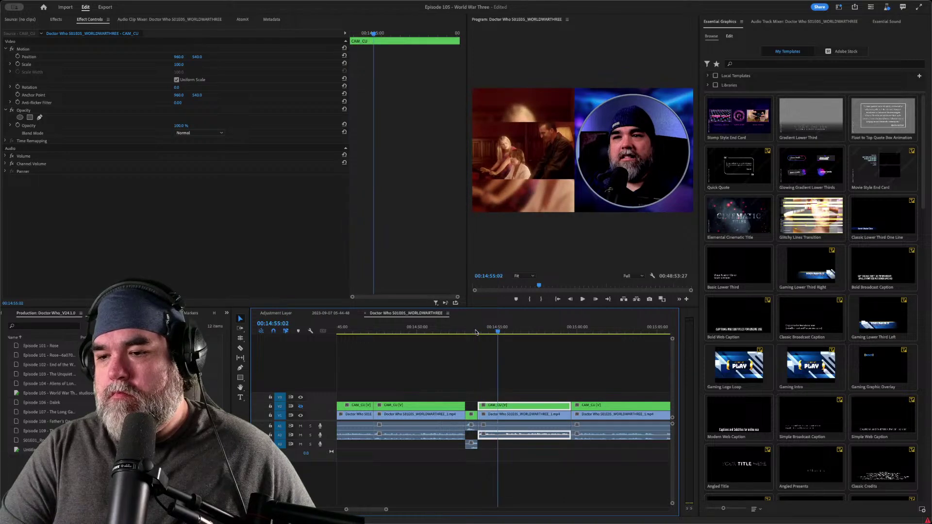
key(w)
key(space)
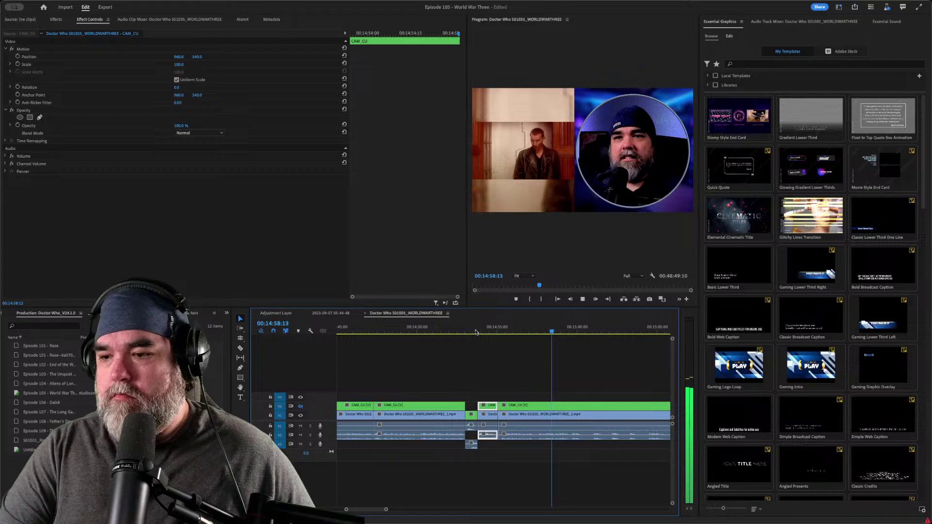
- Split the clips at about 15:00:11 and ripple-trim about seven seconds off the start of the following piece in several passes
key(space)
key(ctrl+k)
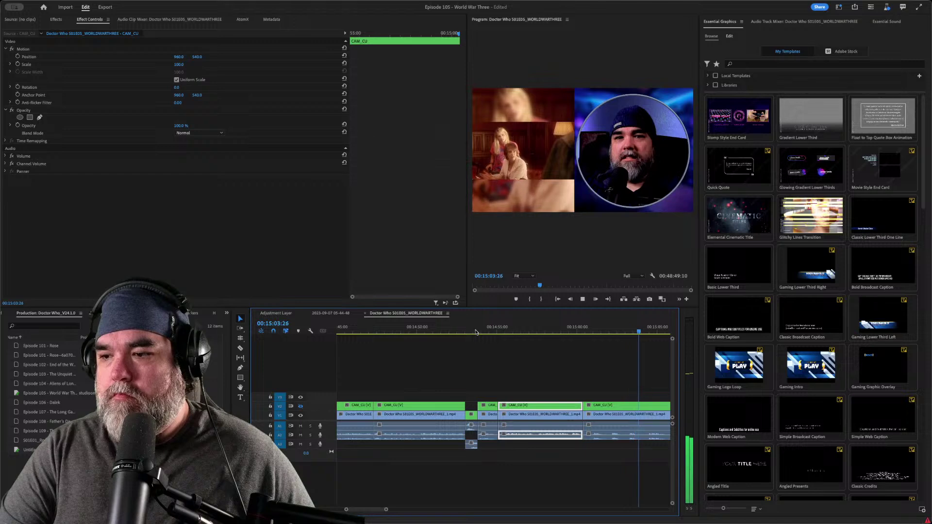
key(Up)
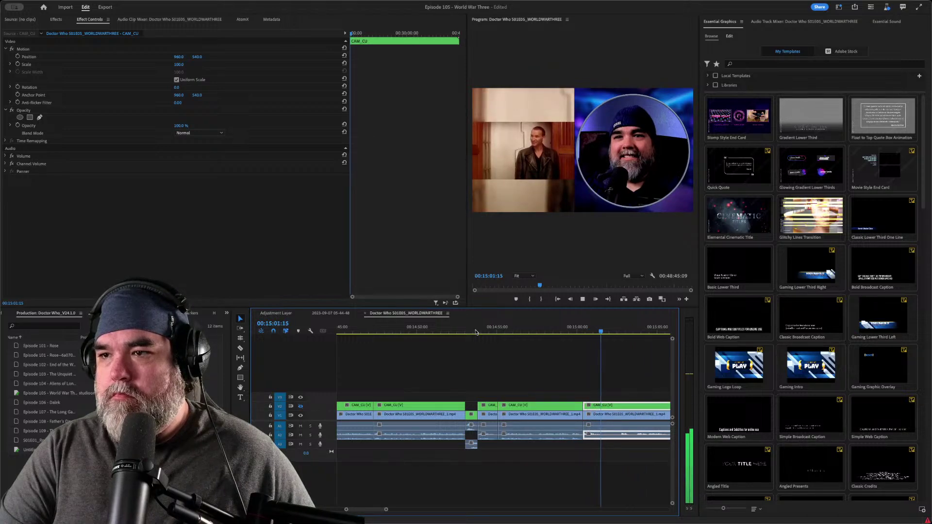
key(Up)
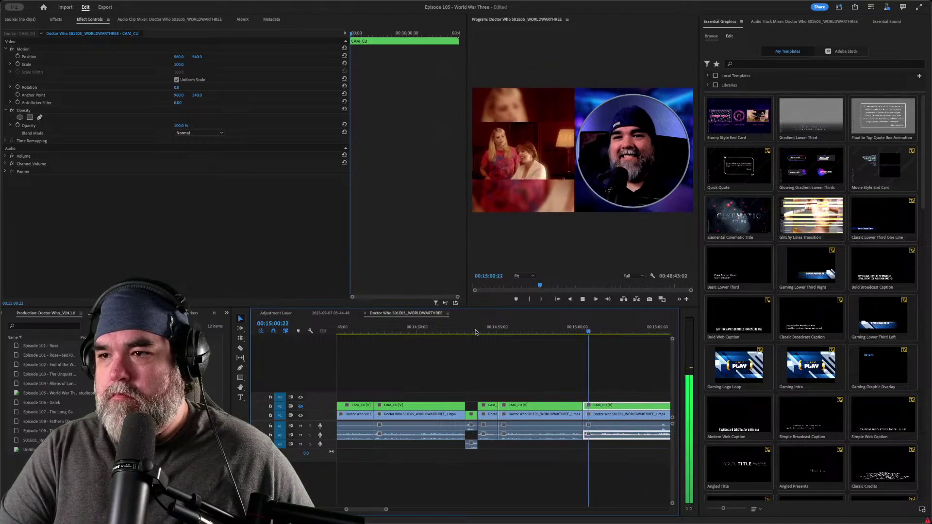
key(Up)
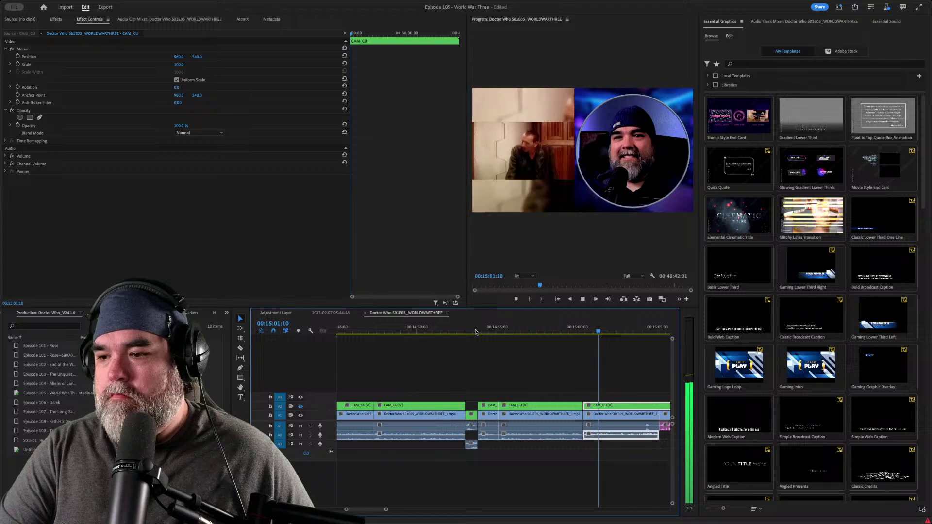
key(Up)
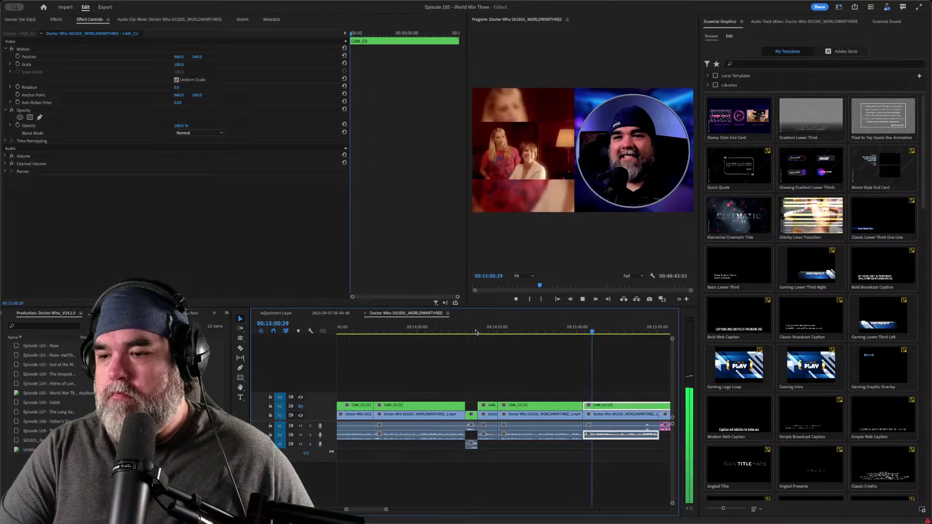
- Replay the section after 15:00:11, try a split at 15:02:18, and undo it
key(Up)
key(space)
key(space)
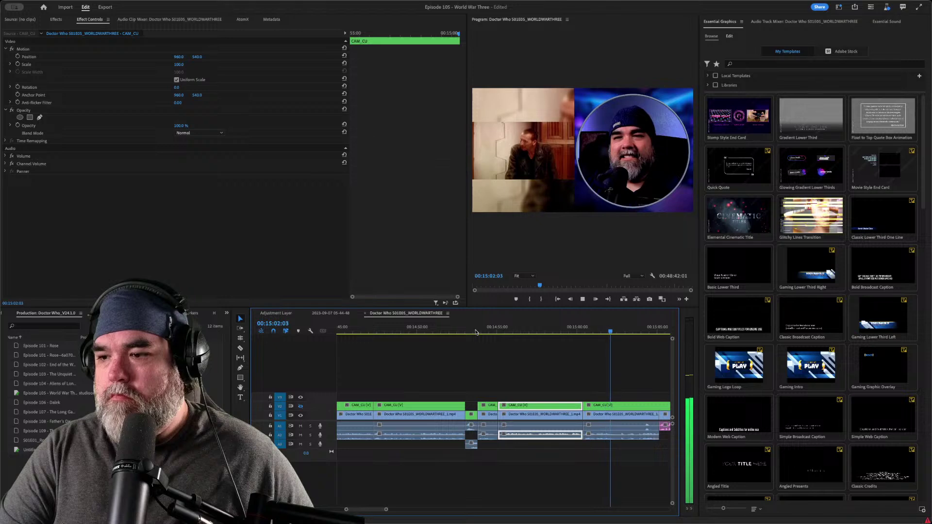
key(space)
key(ctrl+k)
key(space)
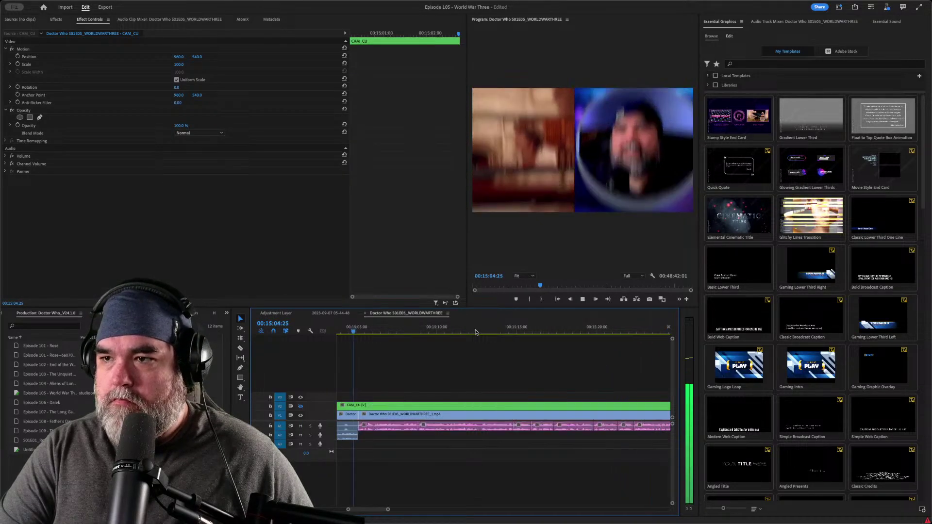
key(space)
key(Up)
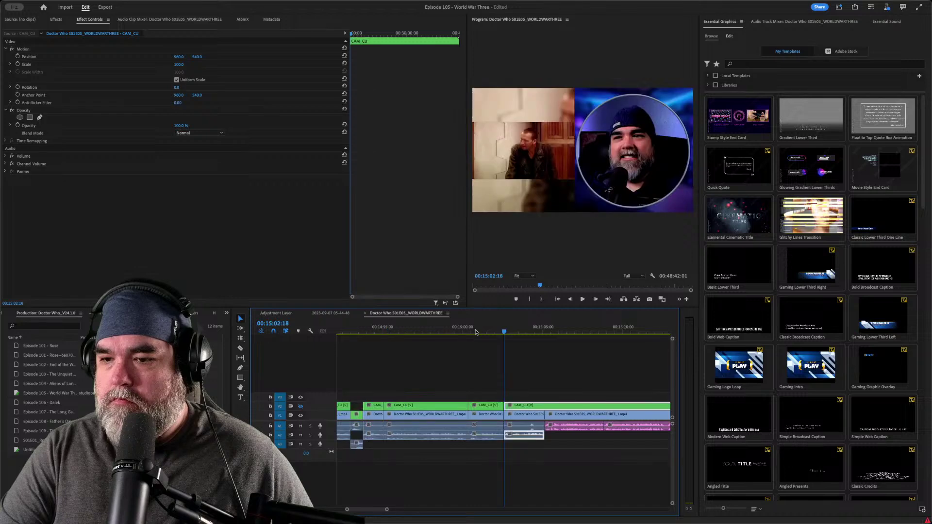
key(space)
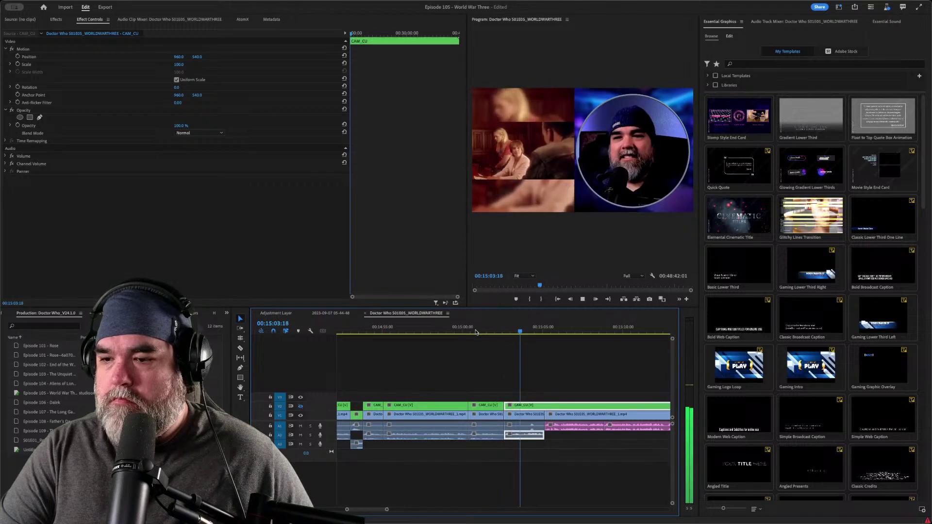
key(ctrl+z)
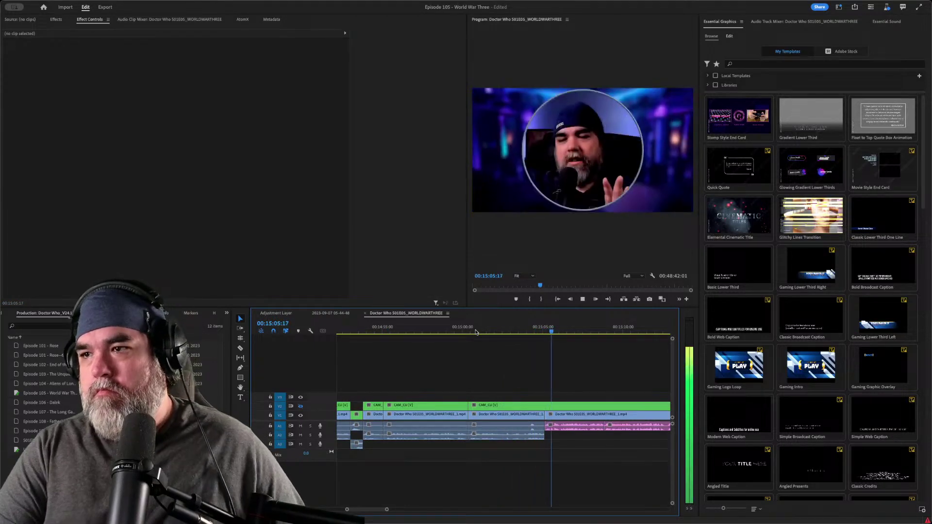
- Step through the edit points past the full-camera segment to the cut at 15:47:27 and clear the clip selection
key(space)
key(Down)
key(Down)
key(Down)
key(Down)
key(Down)
key(Down)
key(Down)
key(Down)
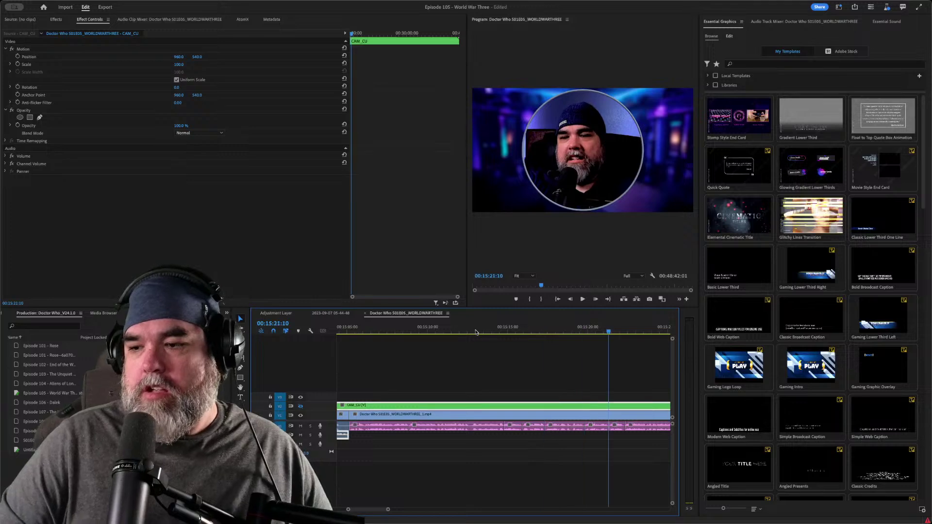
key(Down)
key(Down)
key(Down)
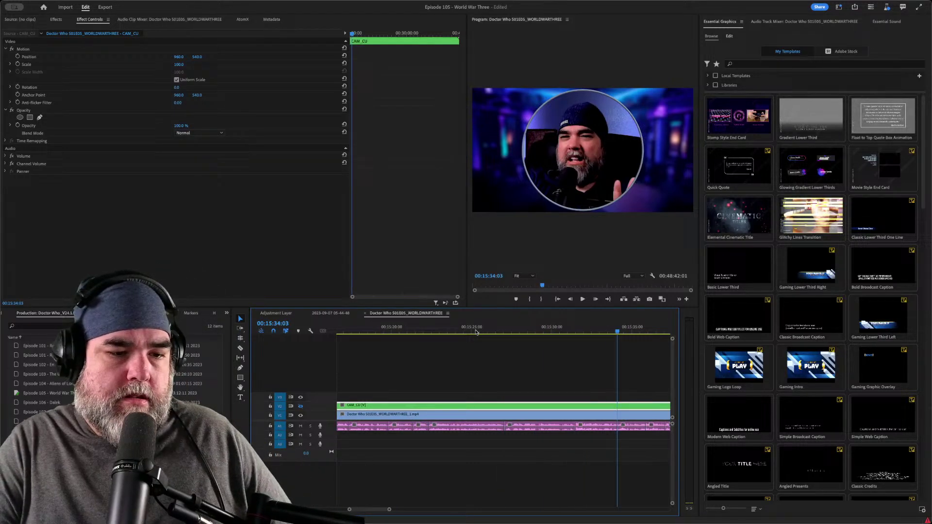
key(Down)
key(Down)
key(Down)
key(Down)
key(Down)
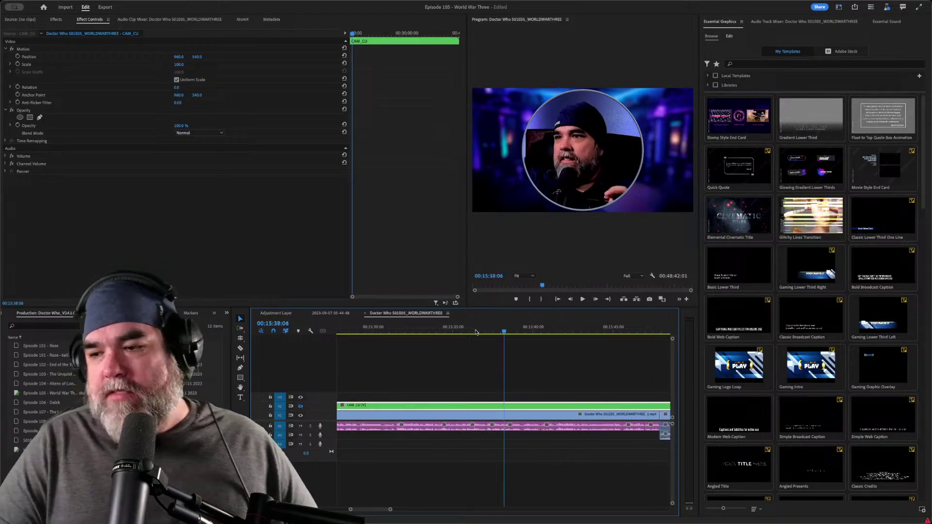
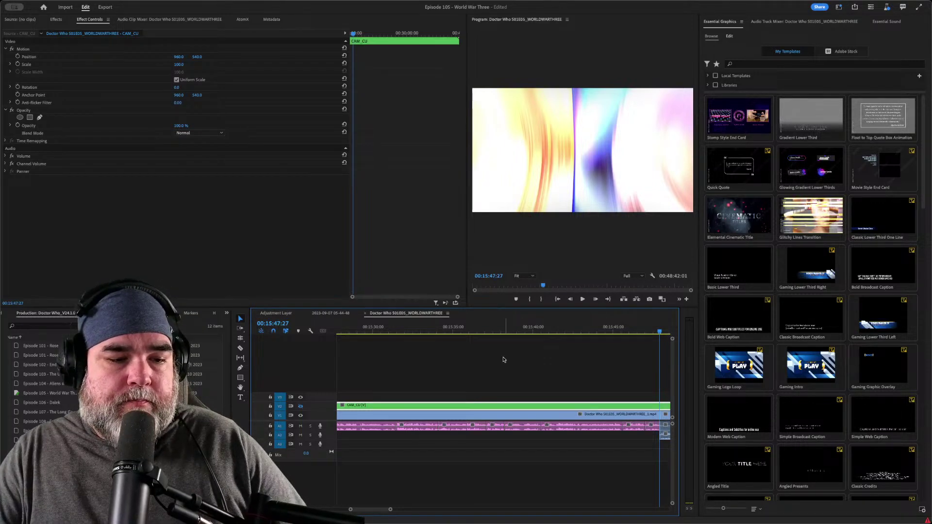
click(517, 365)
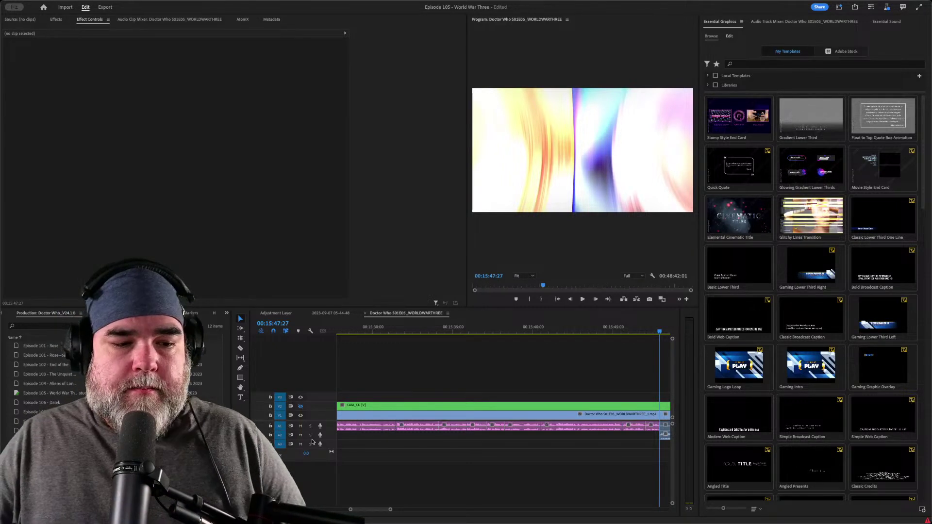
click(493, 370)
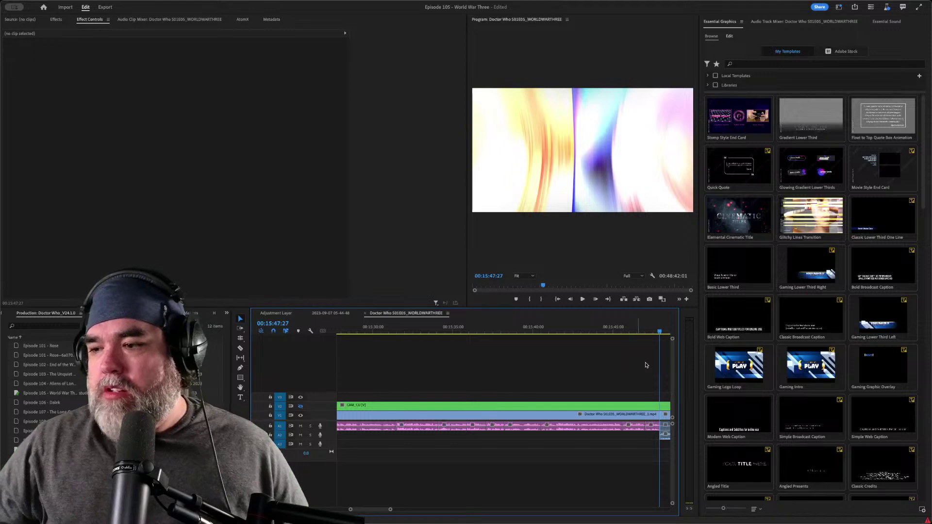
- Review the footage after 15:47:27 and split the clips at 15:51:08
key(space)
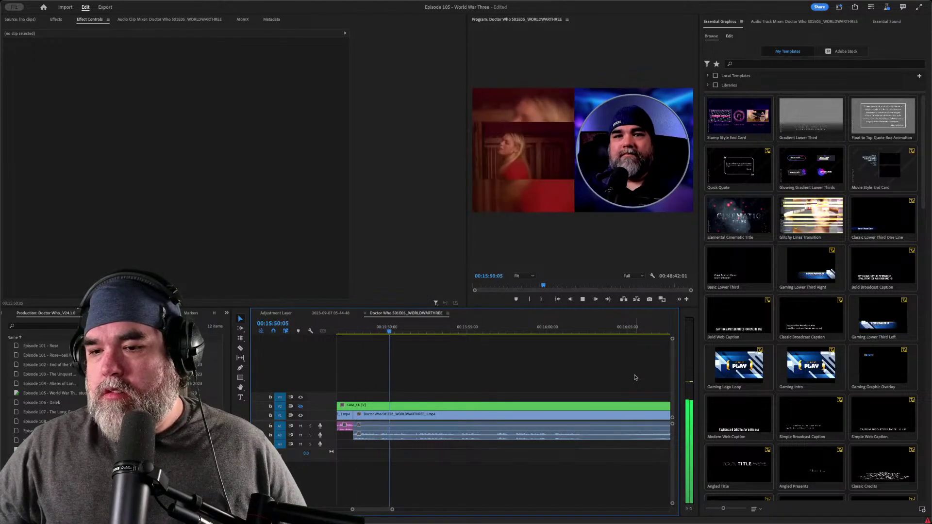
key(space)
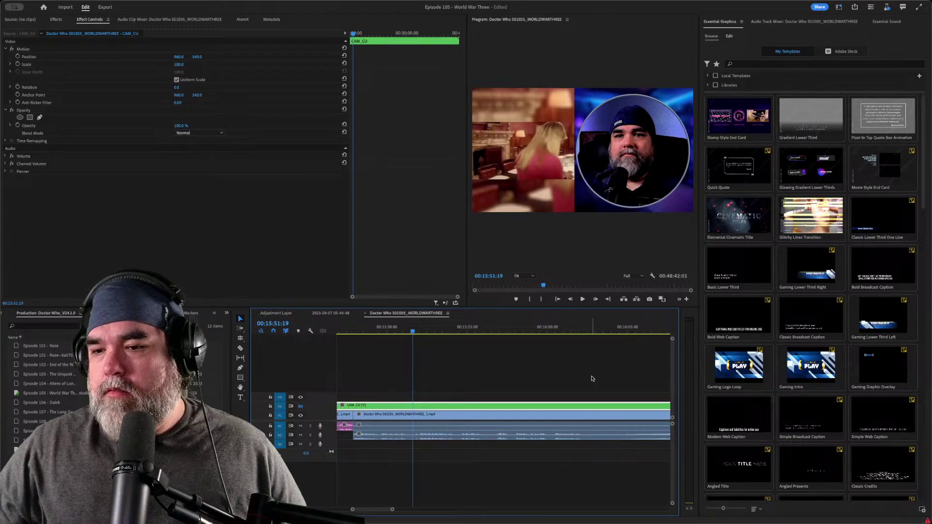
key(space)
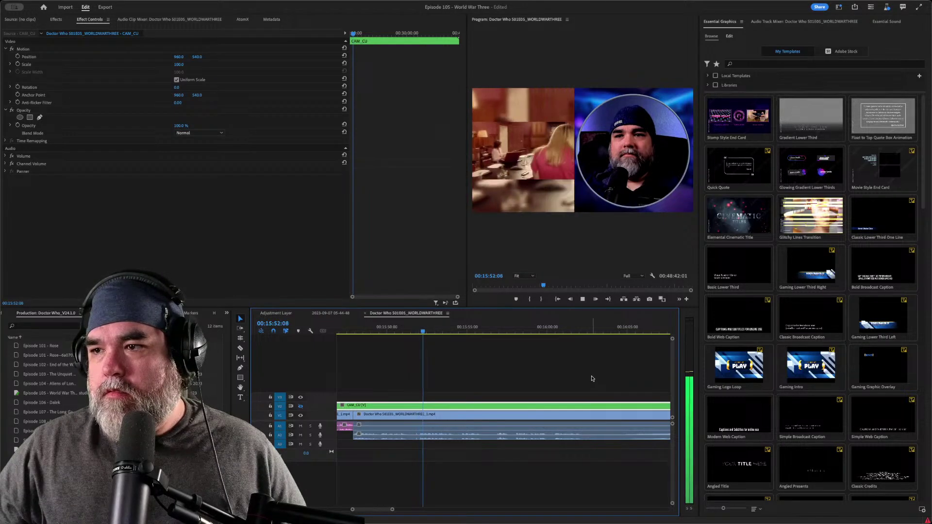
key(j)
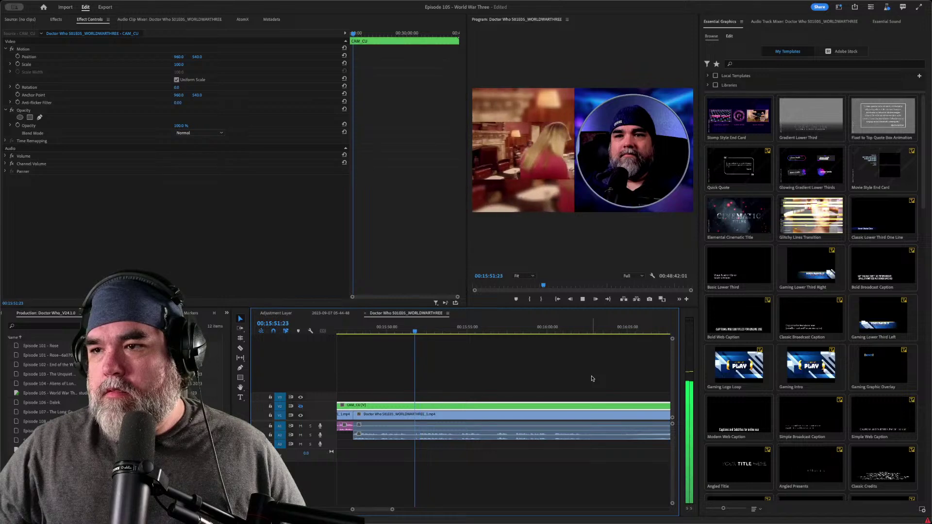
key(k)
key(l)
key(k)
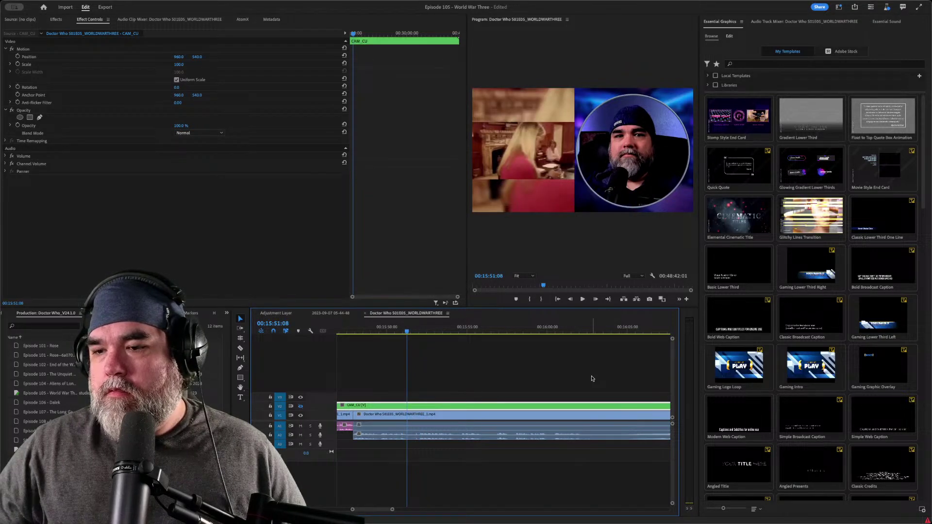
key(ctrl+k)
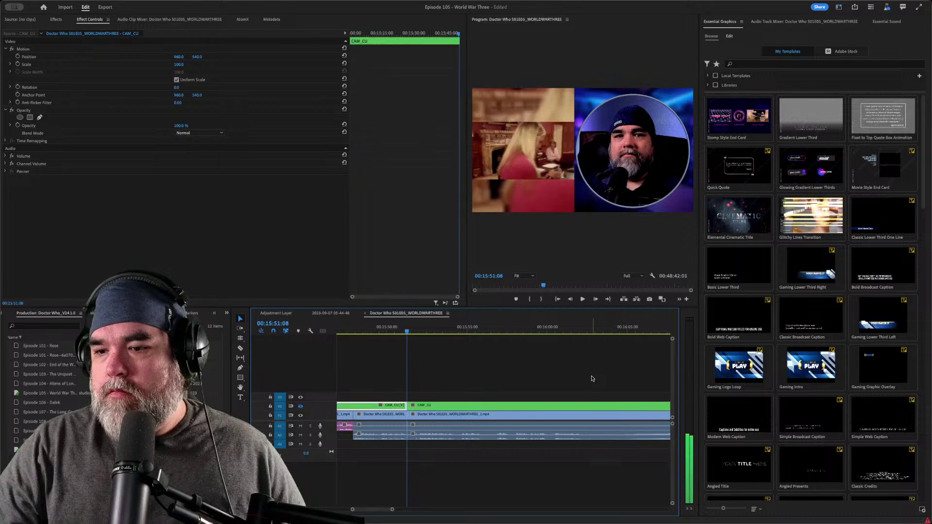
- Ripple-trim the start of the piece after 15:51:08 up to about 15:54:18 and replay the cut
key(space)
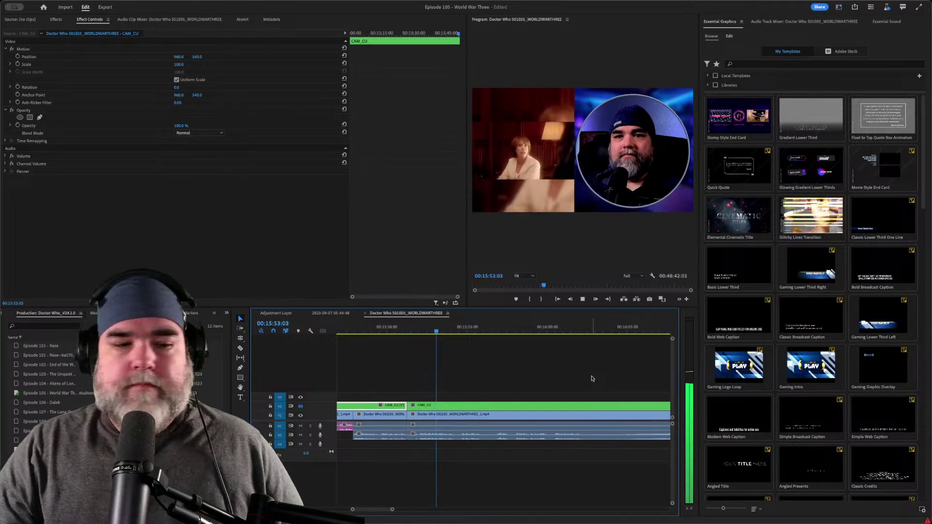
key(space)
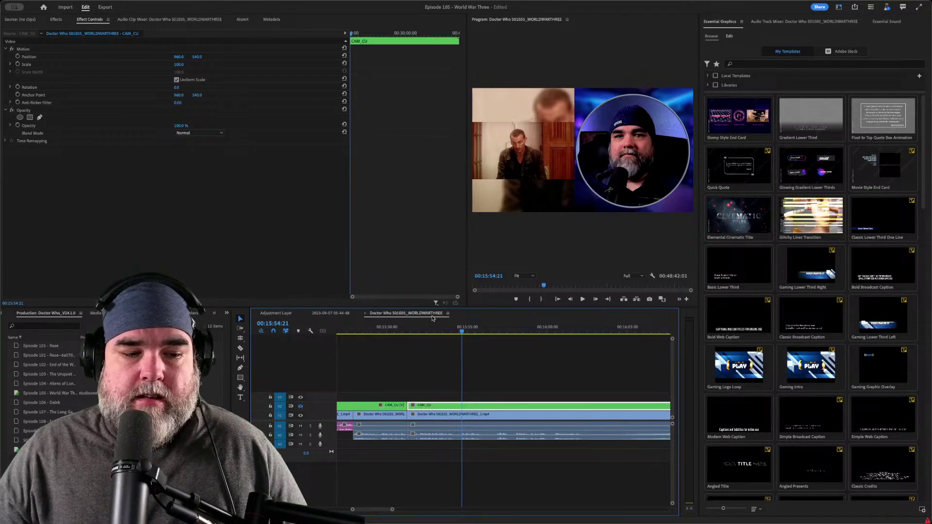
drag(436, 333, 422, 334)
key(space)
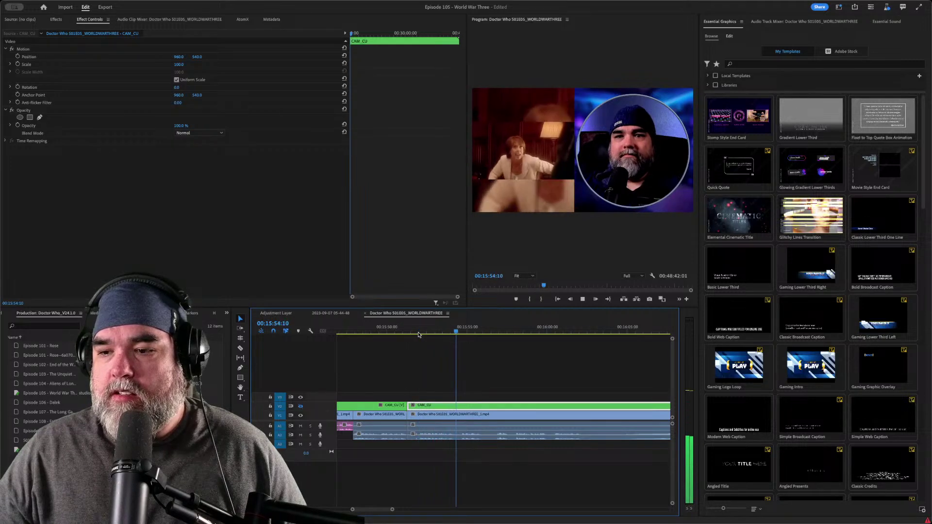
key(space)
key(Up)
key(space)
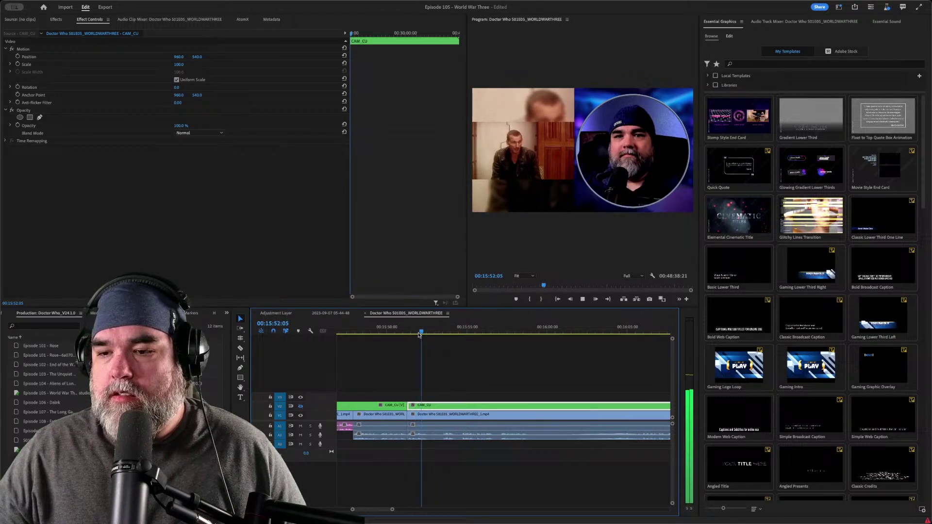
- Split the clips at about 15:54:12 and ripple-trim the start of the following piece up to about 15:54:26
click(419, 334)
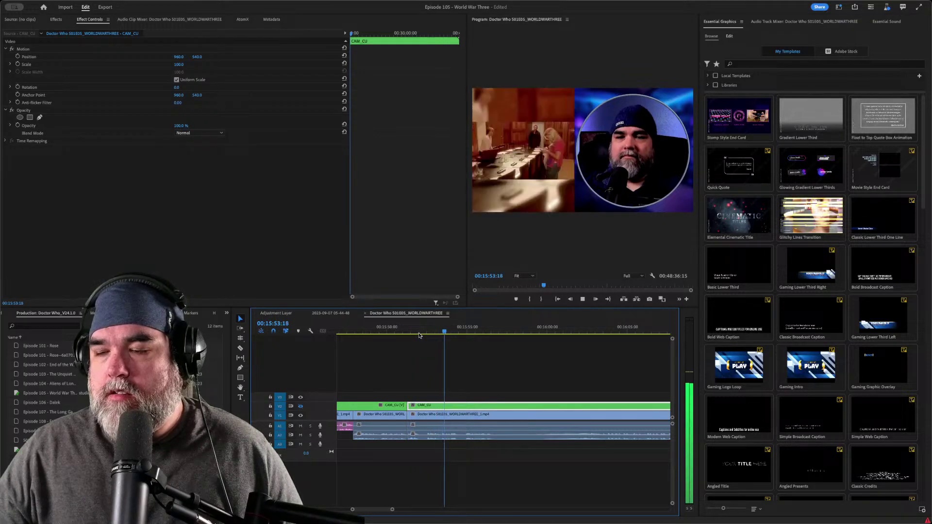
key(ctrl+k)
key(space)
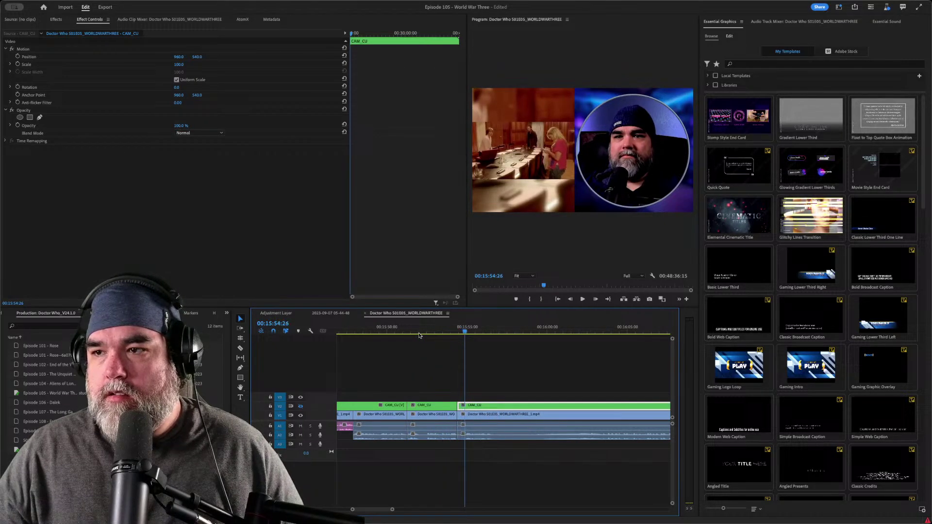
key(space)
key(Up)
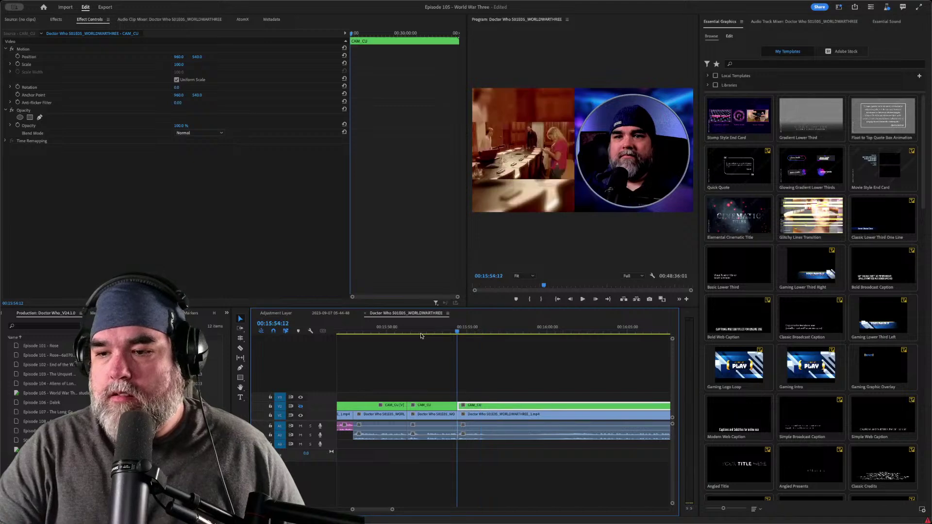
- Review the footage after the 15:54:12 cut and split the clips at 16:00:27
key(space)
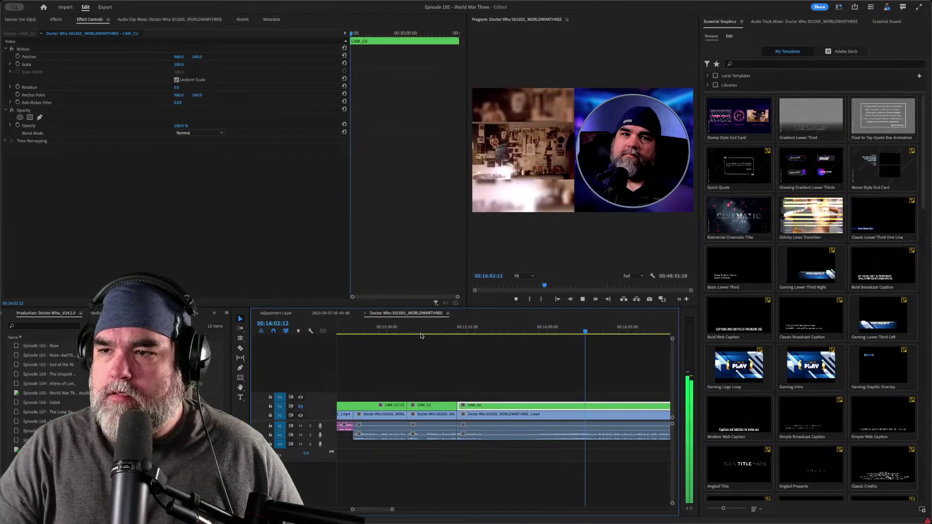
key(space)
key(space)
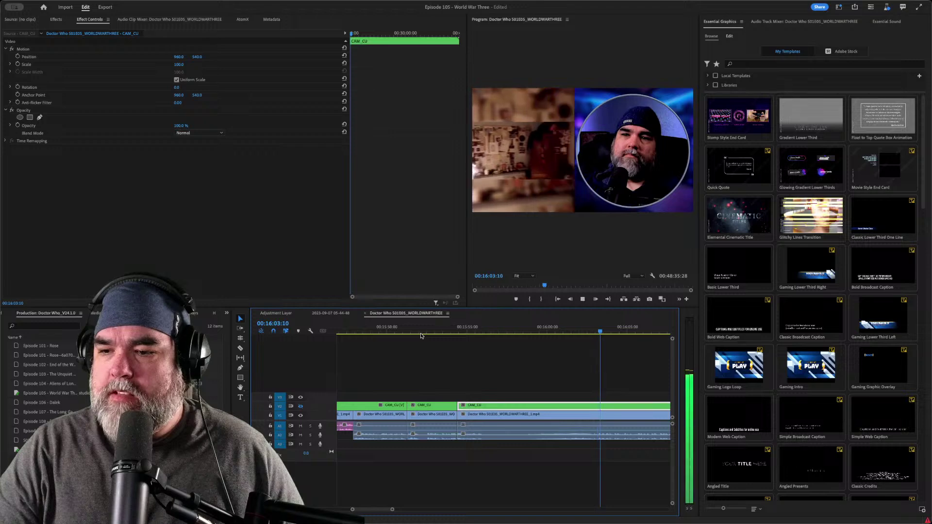
key(Up)
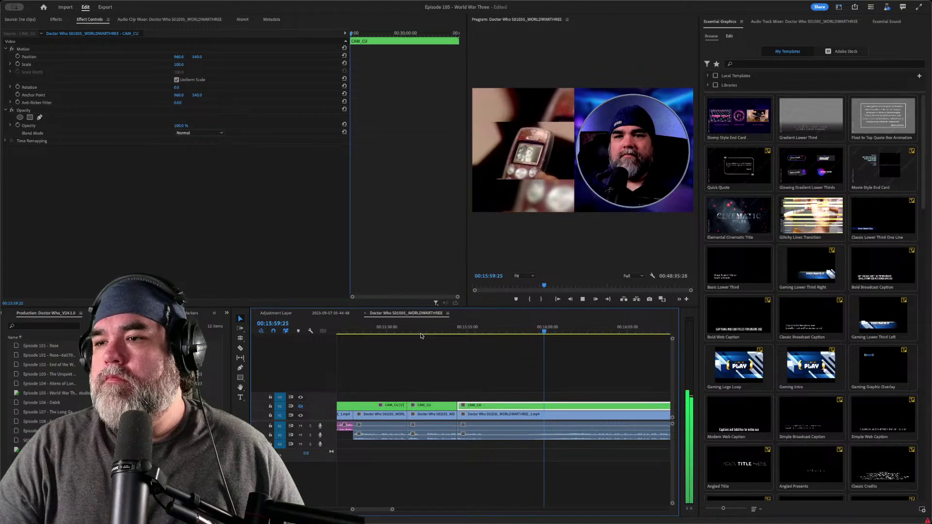
key(space)
key(ctrl+k)
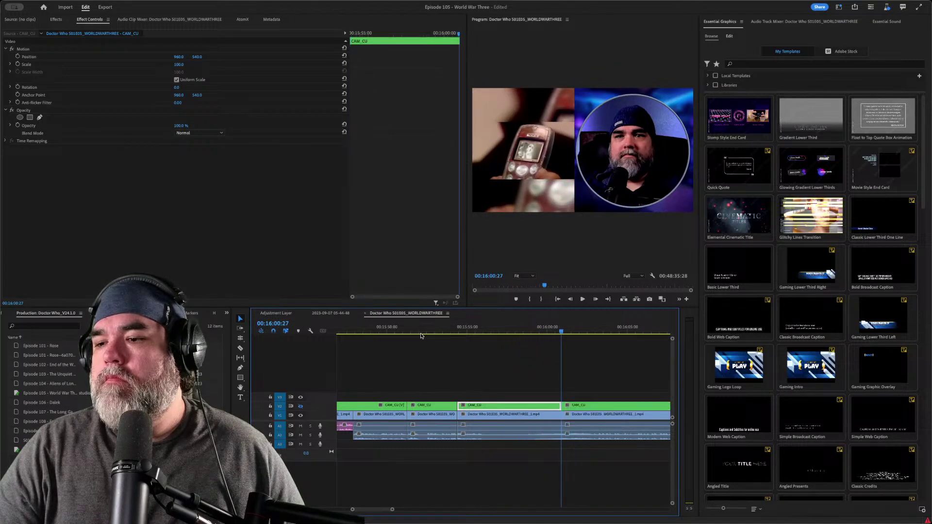
- Review the footage up to about 16:10:24 and ripple-trim the start of the piece after 16:00:27 up to about 16:08:03
key(space)
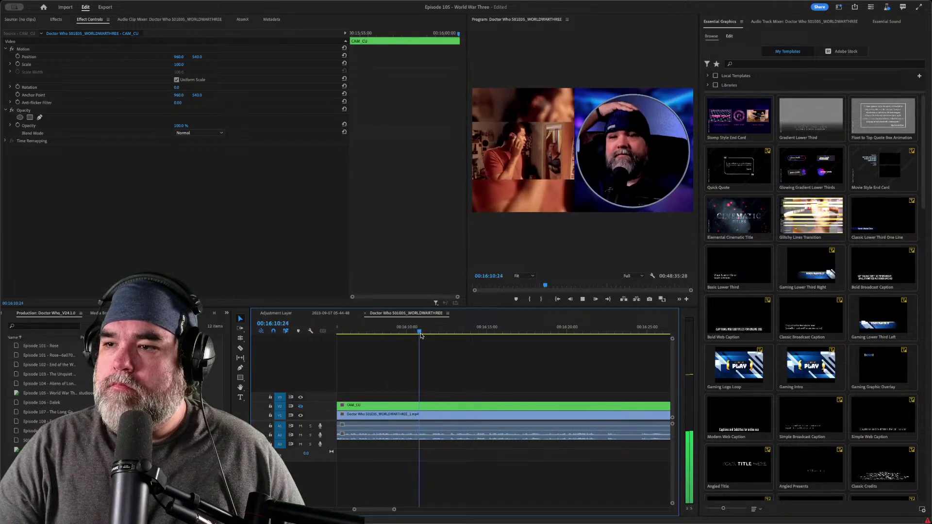
key(space)
key(j)
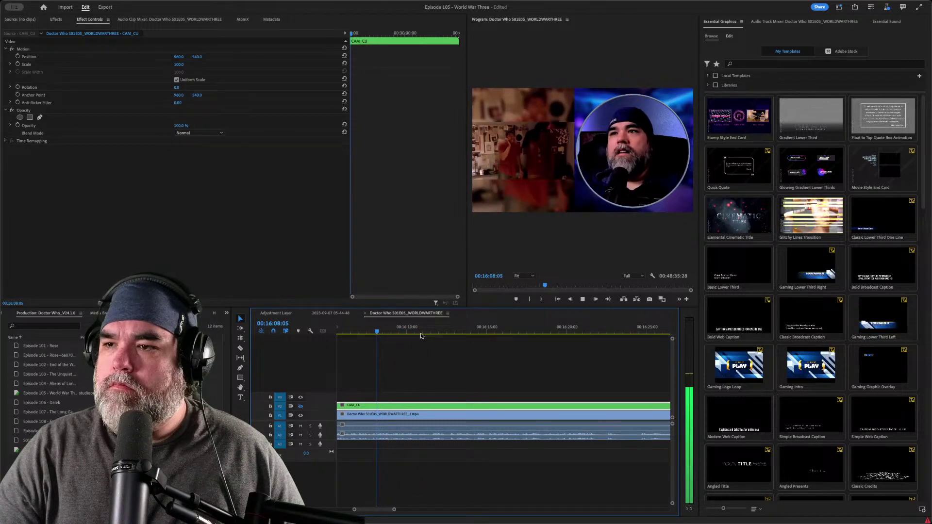
key(k)
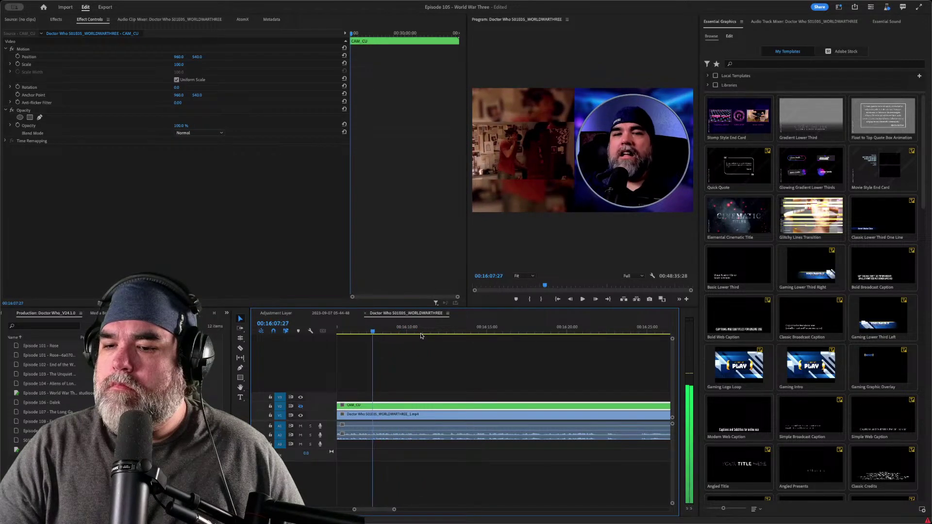
key(j)
key(j)
key(j)
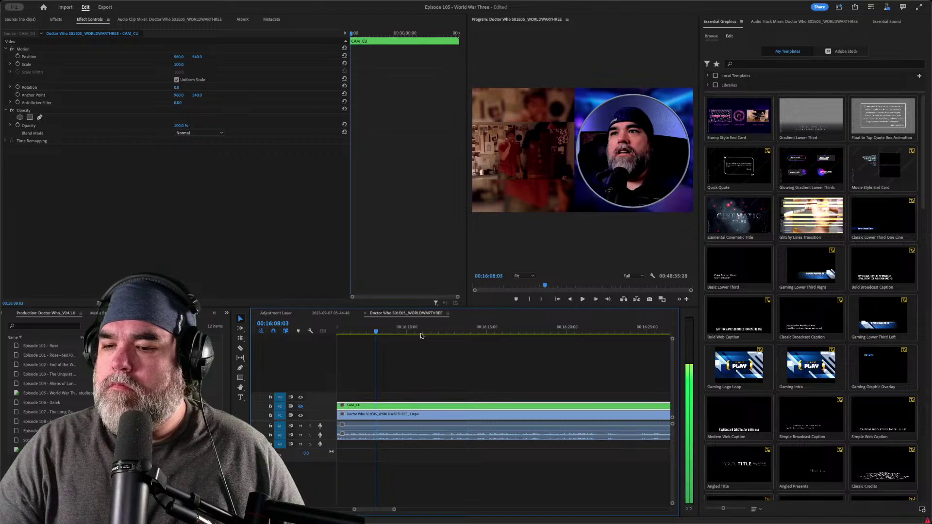
key(l)
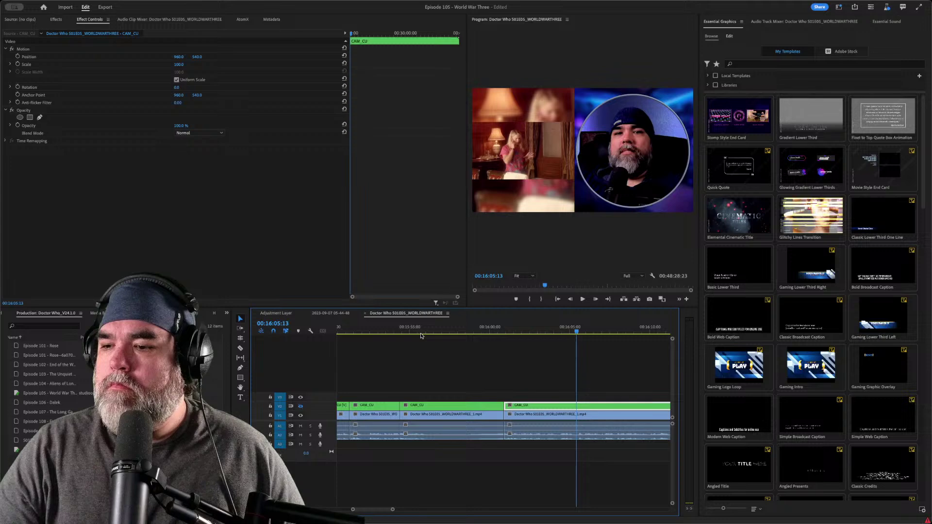
- Replay the footage between 16:05 and 16:12 and split the clips at about 16:07:23
key(j)
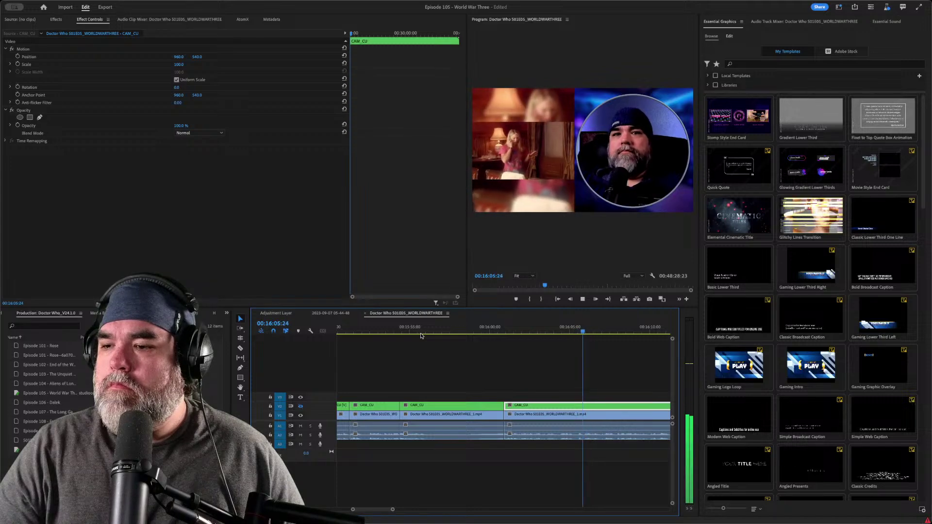
key(l)
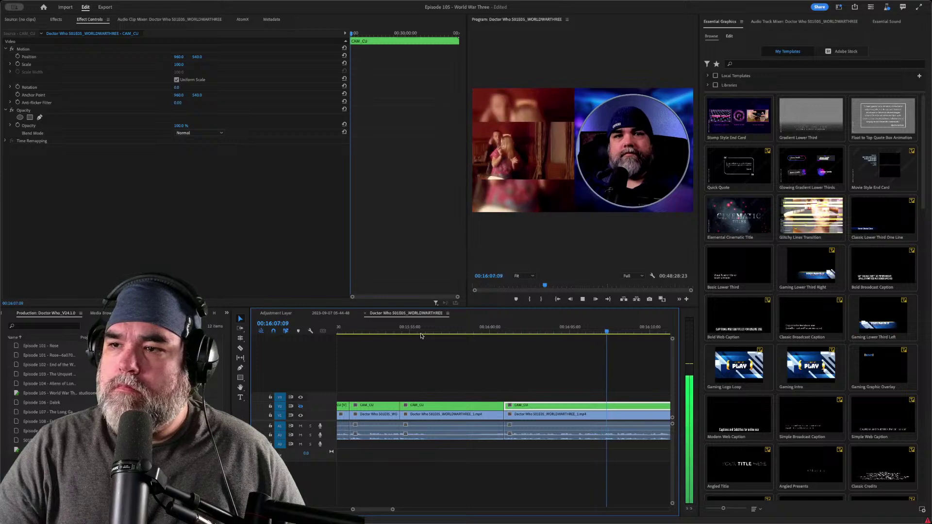
key(k)
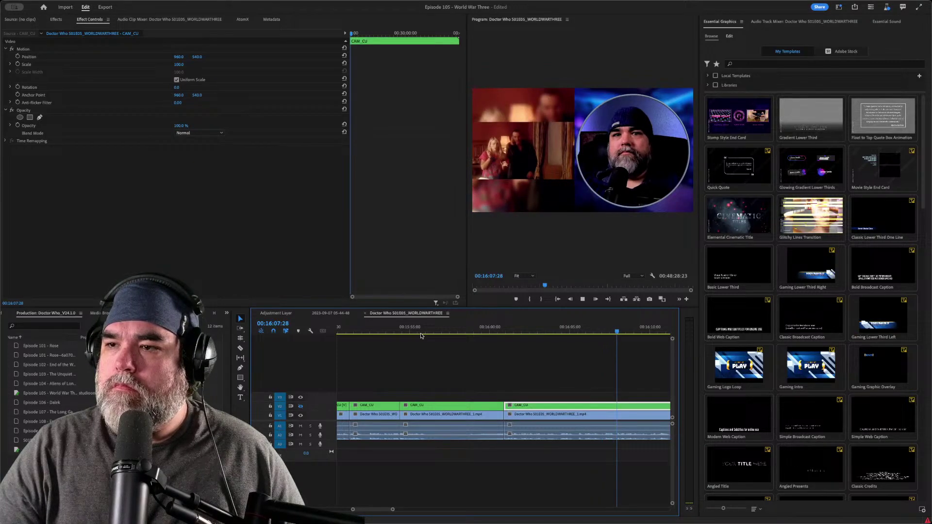
key(l)
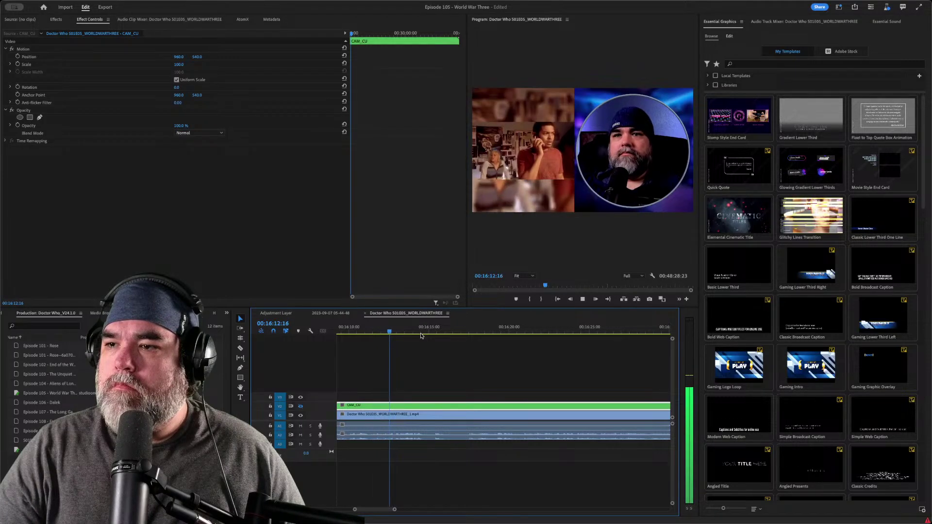
key(j)
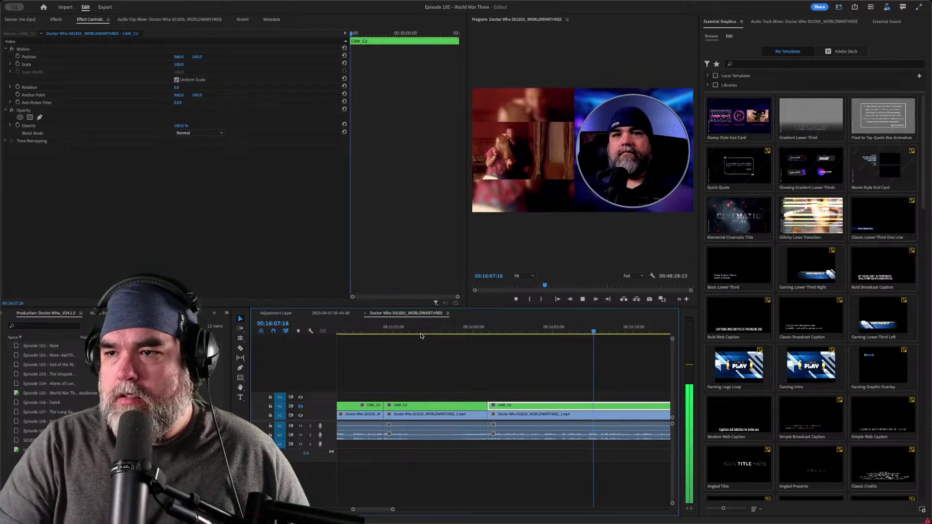
key(l)
key(ctrl+k)
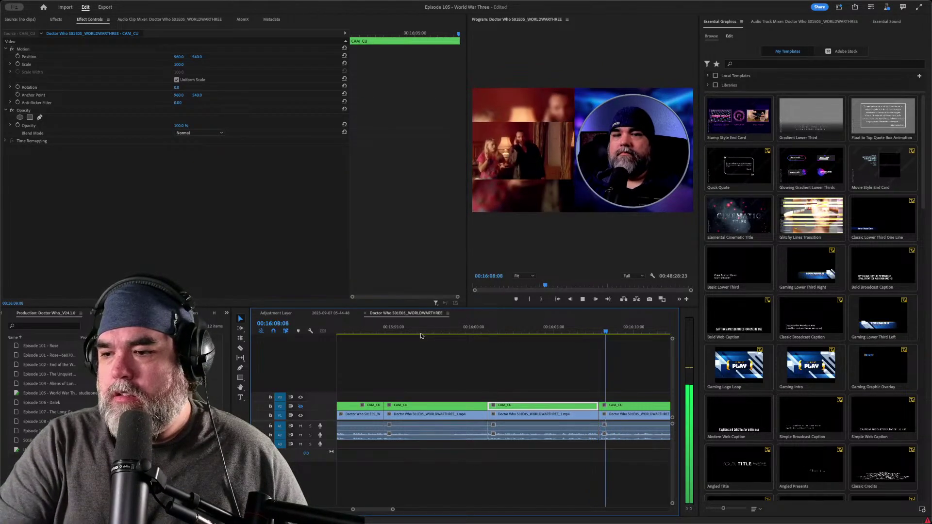
- Ripple-trim the start of the piece after 16:07:23 up to about 16:10:01 and play on from the cut
key(k)
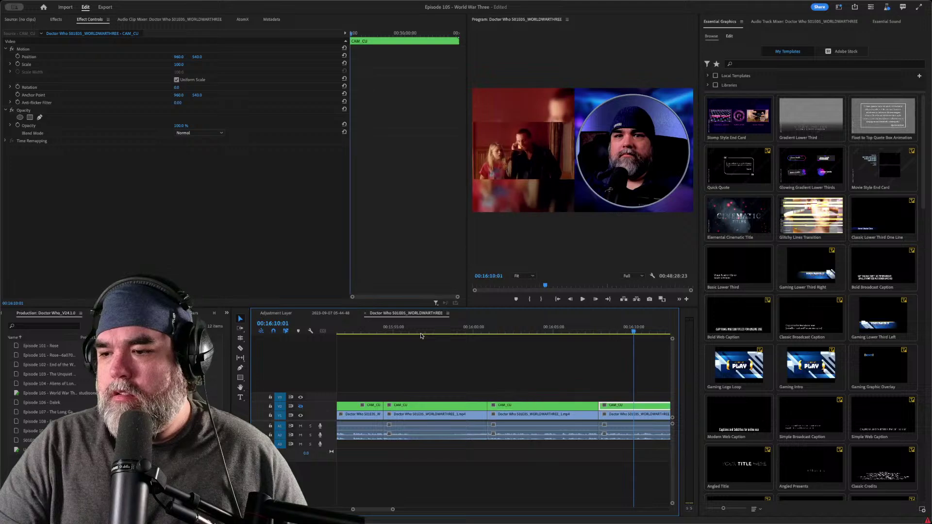
key(Up)
key(l)
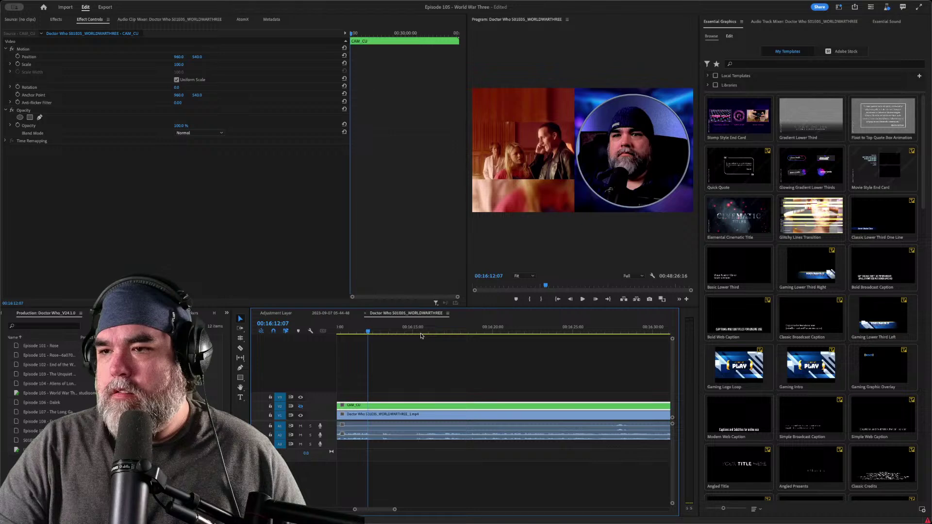
- Split the clips at 16:13:27 and ripple-trim the start of the following piece up to about 16:15:11
key(ctrl+k)
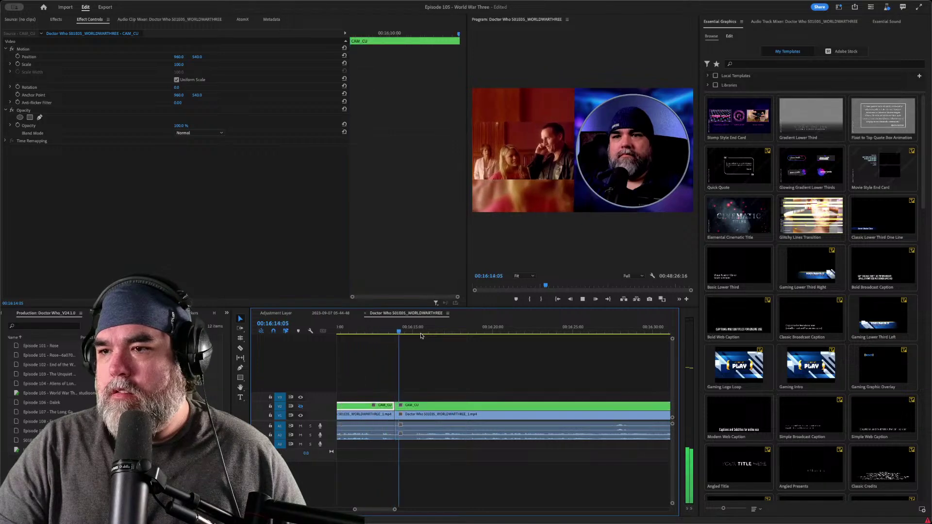
key(space)
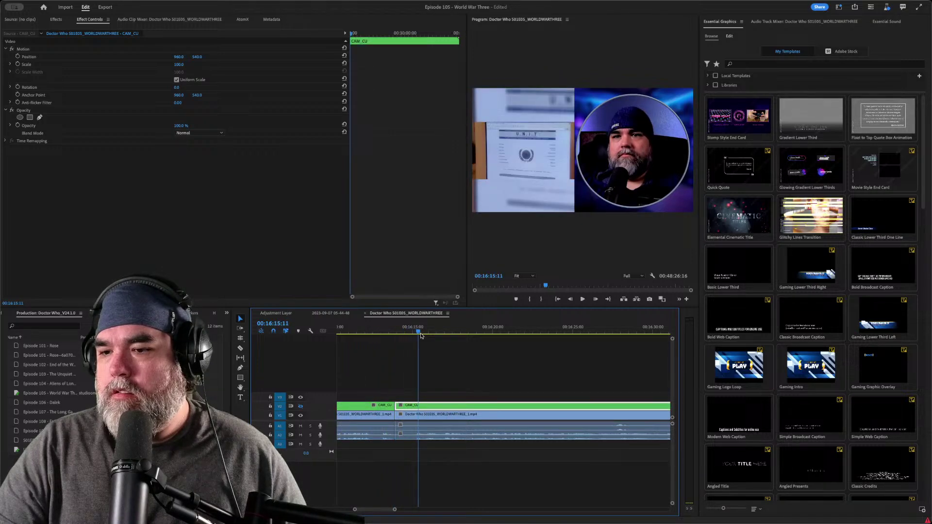
key(Up)
key(space)
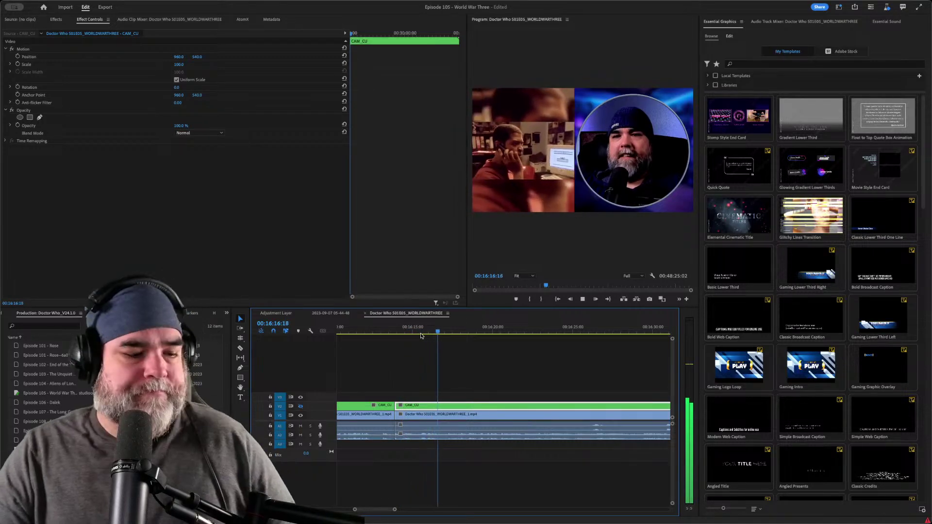
- Replay the footage from the 16:13:27 cut and split the clips at 16:15:15
key(space)
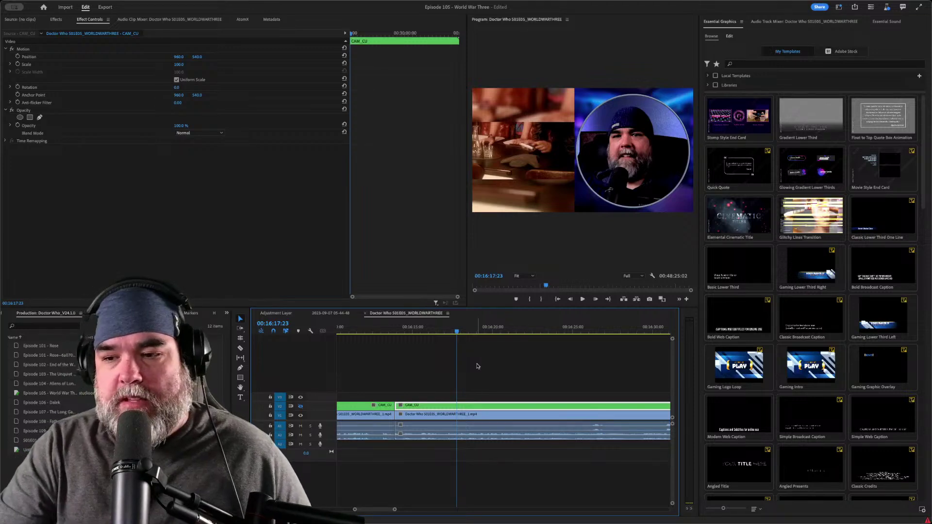
key(Up)
key(space)
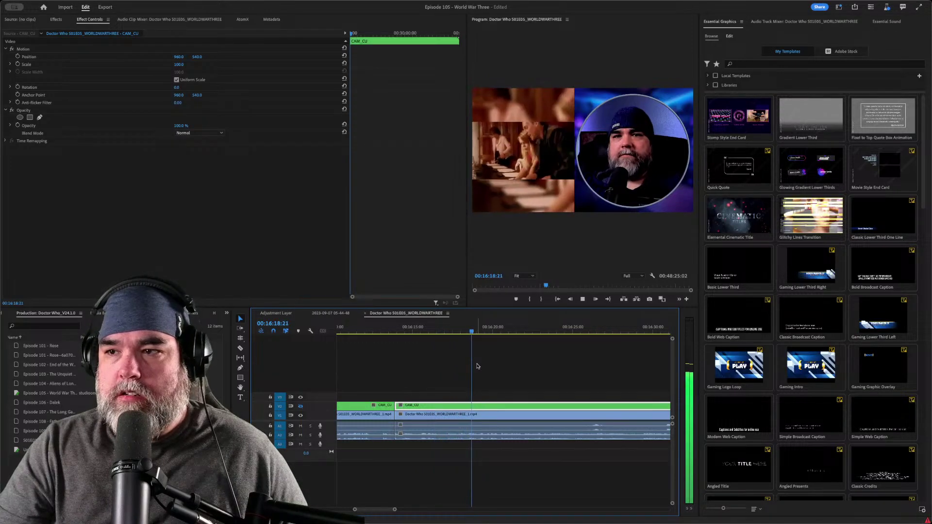
key(Up)
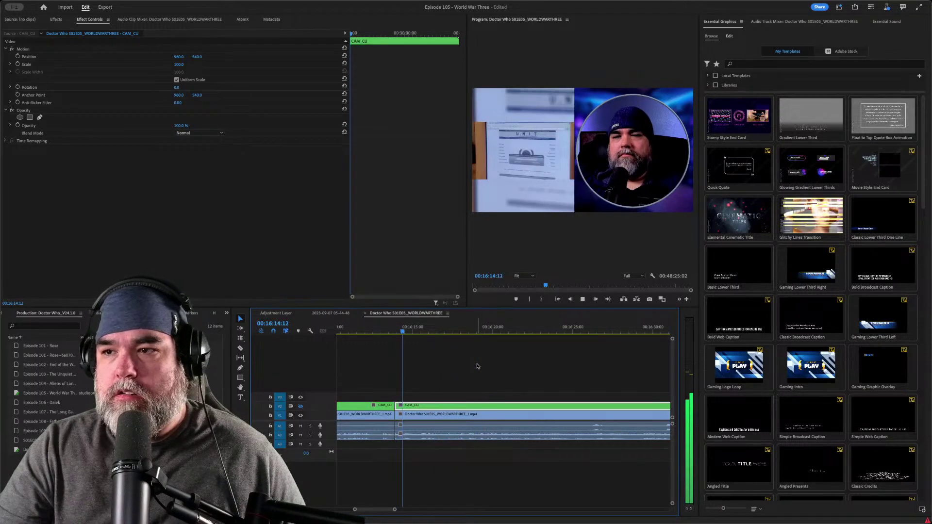
key(space)
key(space)
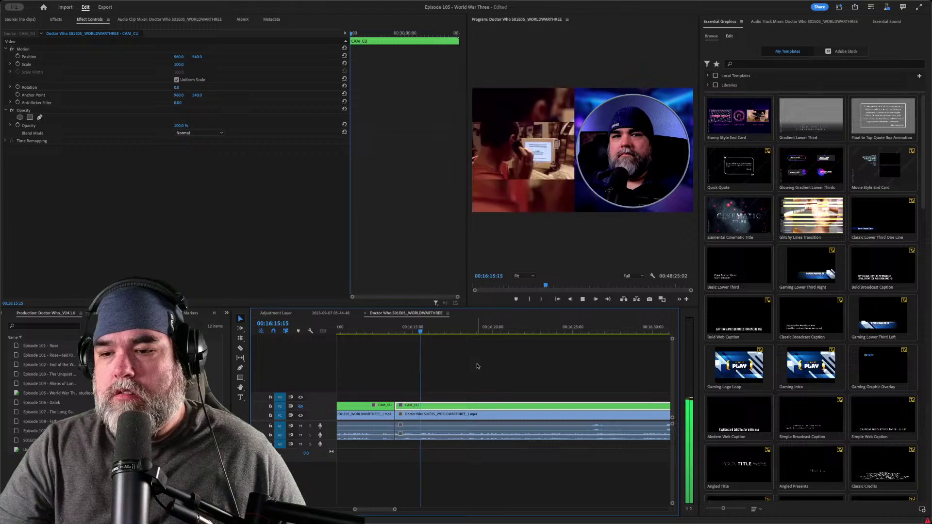
key(ctrl+k)
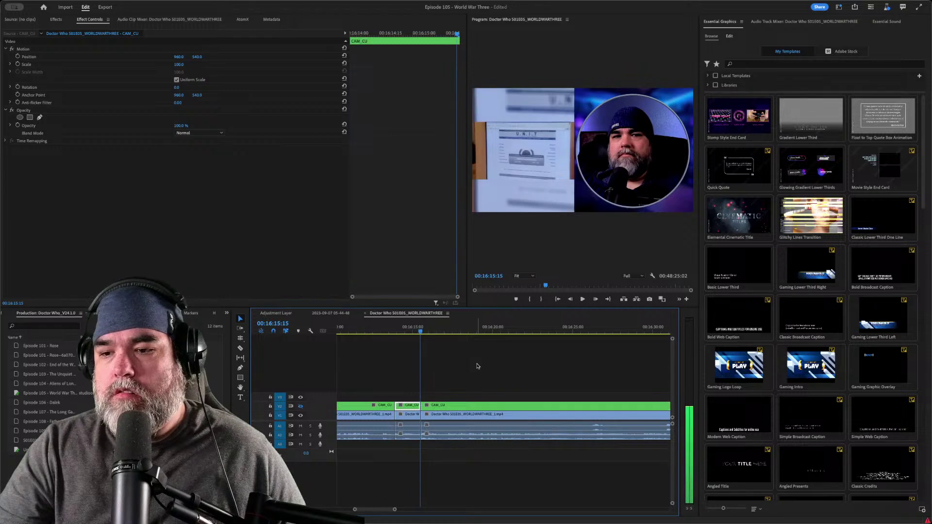
- Ripple-trim the start of the piece after 16:15:15 by about one and a half seconds and split the clips at 16:18:24
key(space)
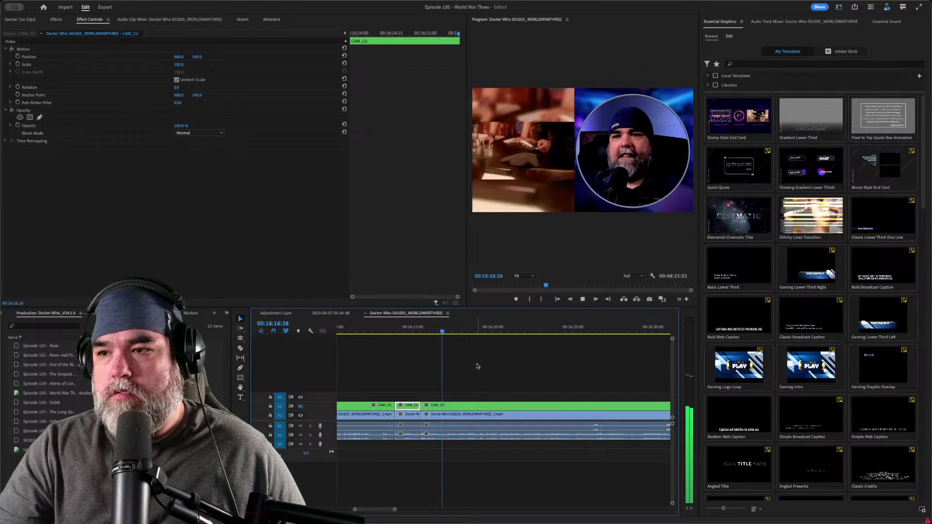
key(Up)
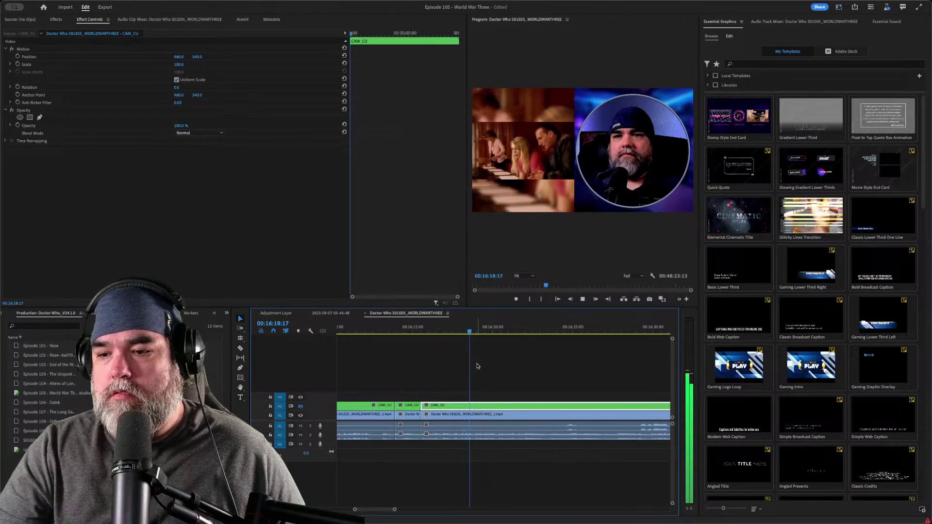
key(space)
key(ctrl+k)
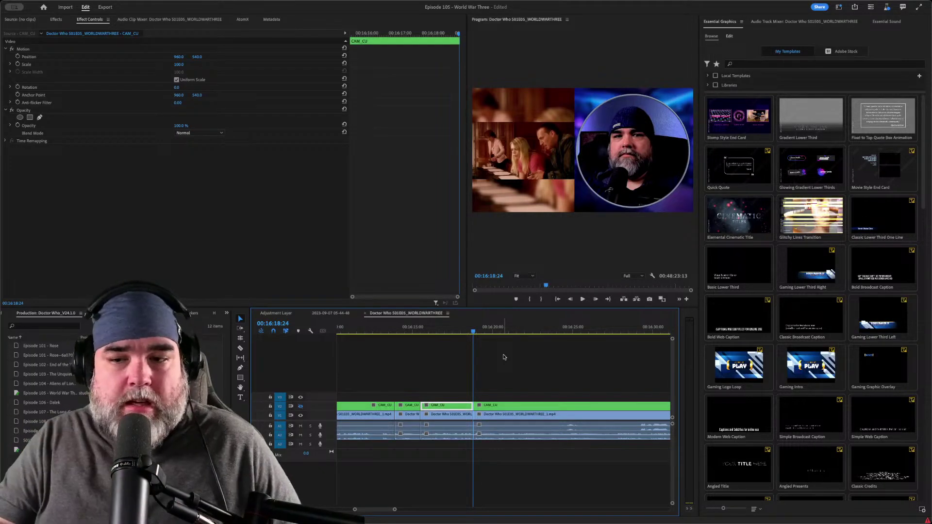
- Revisit the short piece after 16:13:27, clear the clip selection, and park the playhead just before that cut at 16:13:15
click(418, 330)
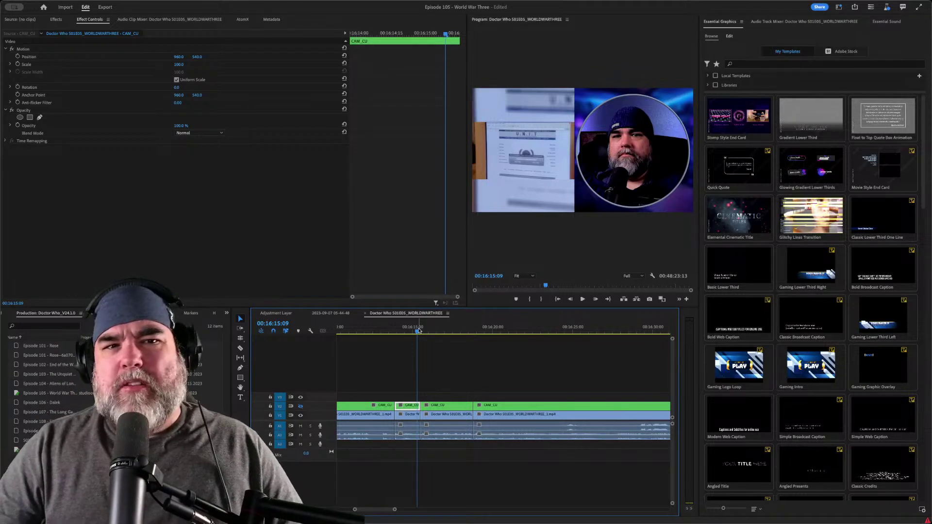
click(472, 371)
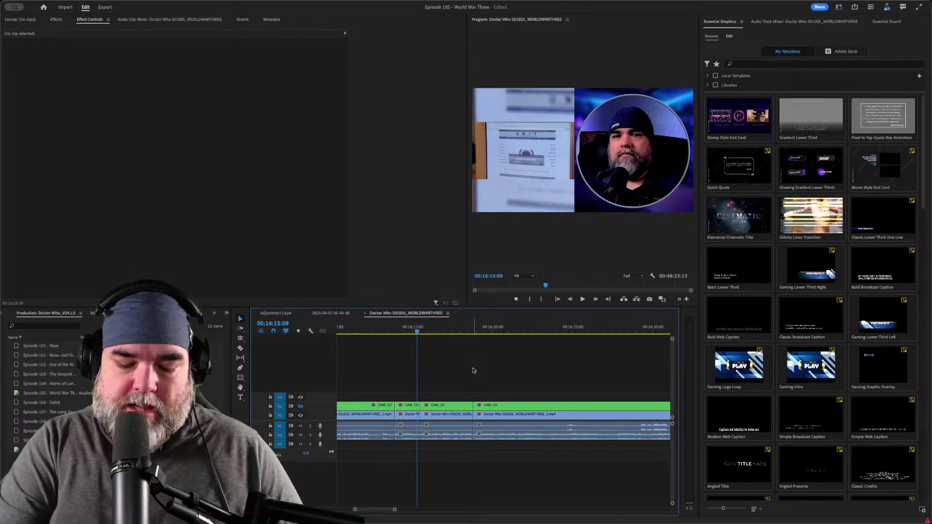
key(Up)
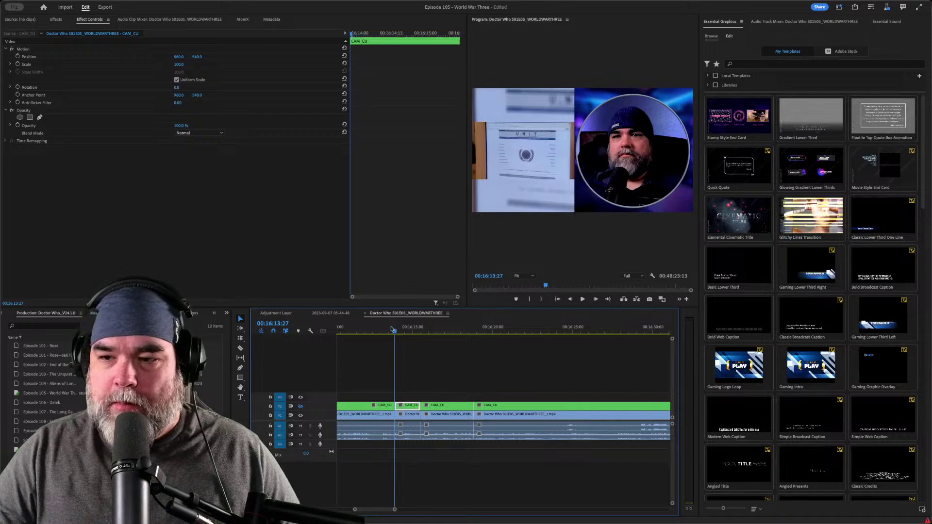
click(389, 331)
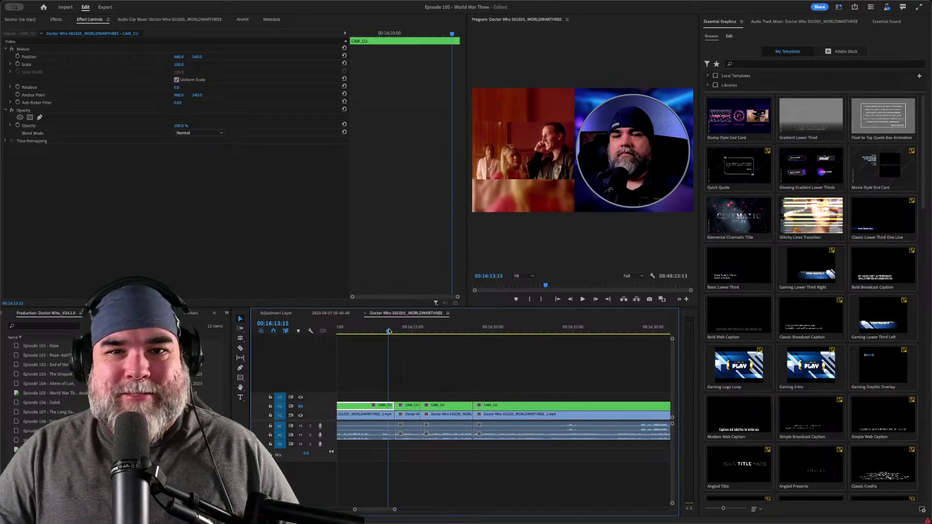
- Ripple-trim the start of the piece after 16:18:24 up to 16:21:16, and ripple-delete the piece between 16:15:15 and 16:18:24
key(space)
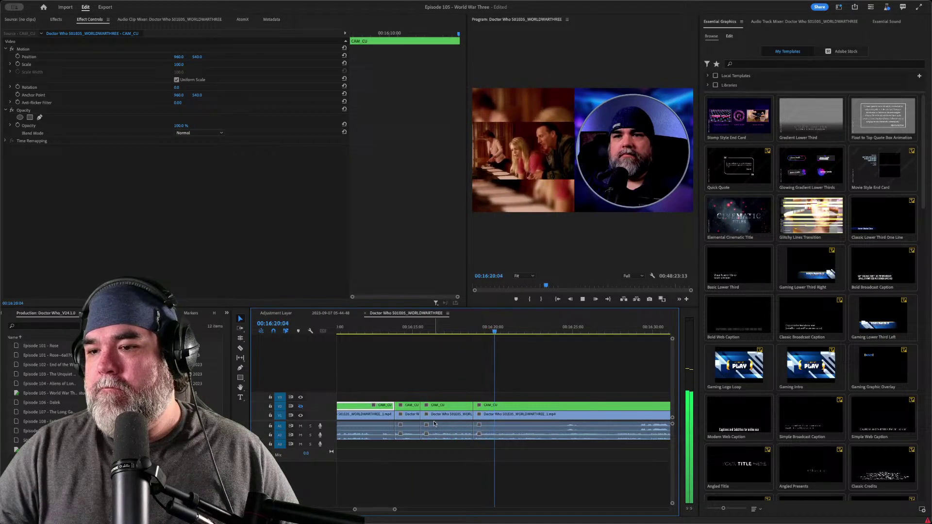
key(space)
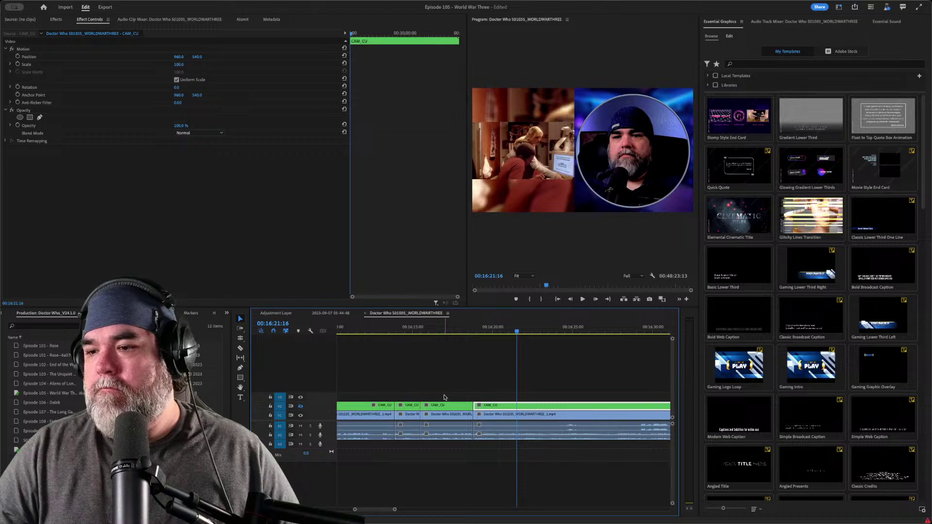
key(Up)
drag(443, 397, 449, 453)
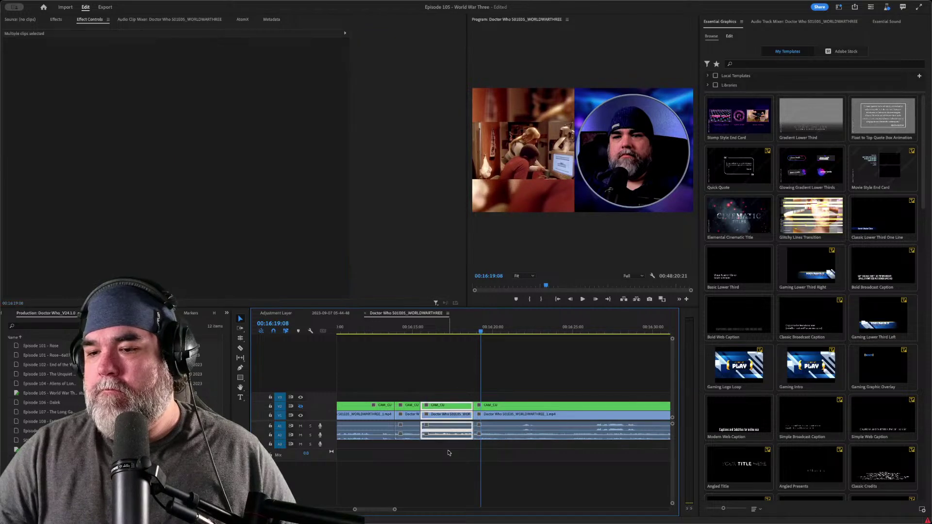
key(shift+Delete)
key(Up)
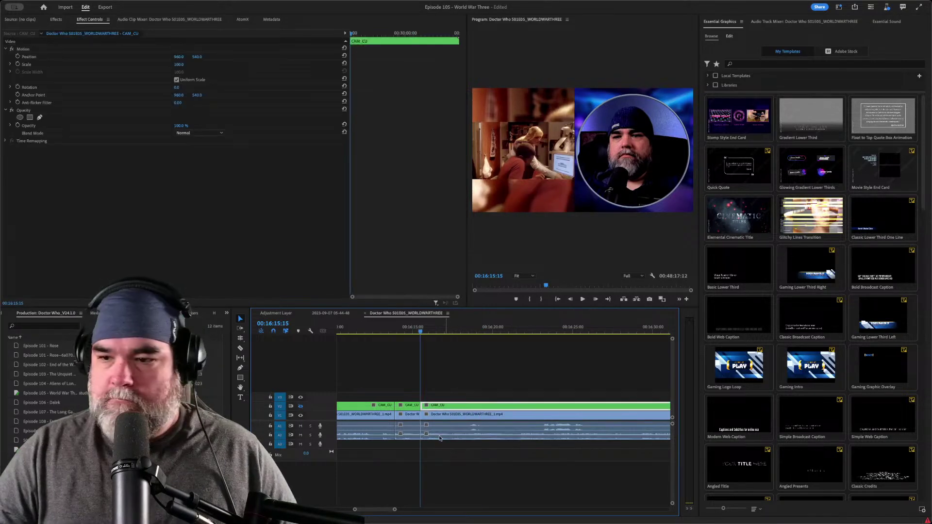
- Replay the footage around the 16:15:15 cut and split the clips at 16:18:10
key(space)
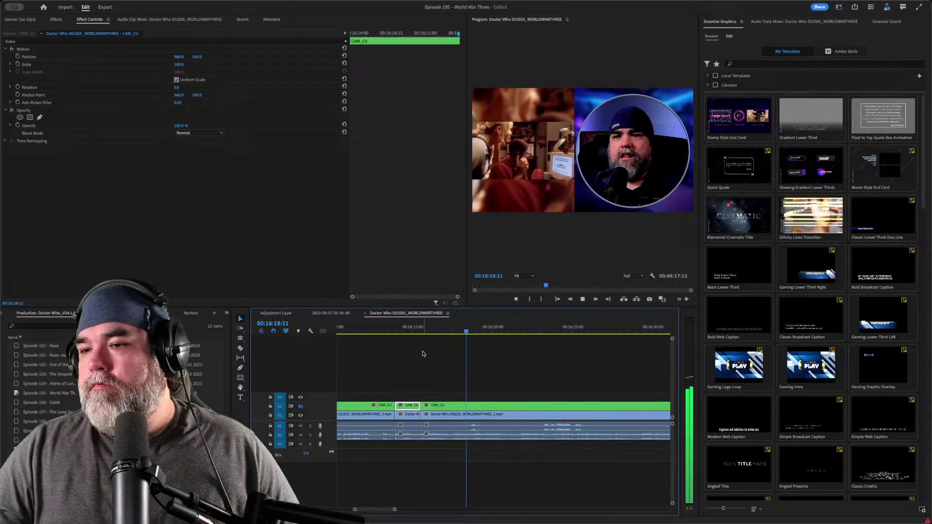
key(space)
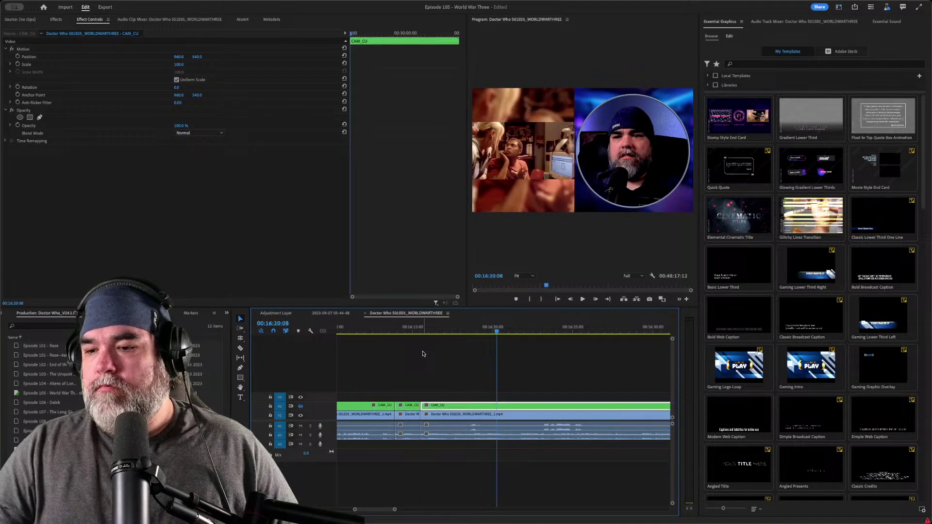
key(k)
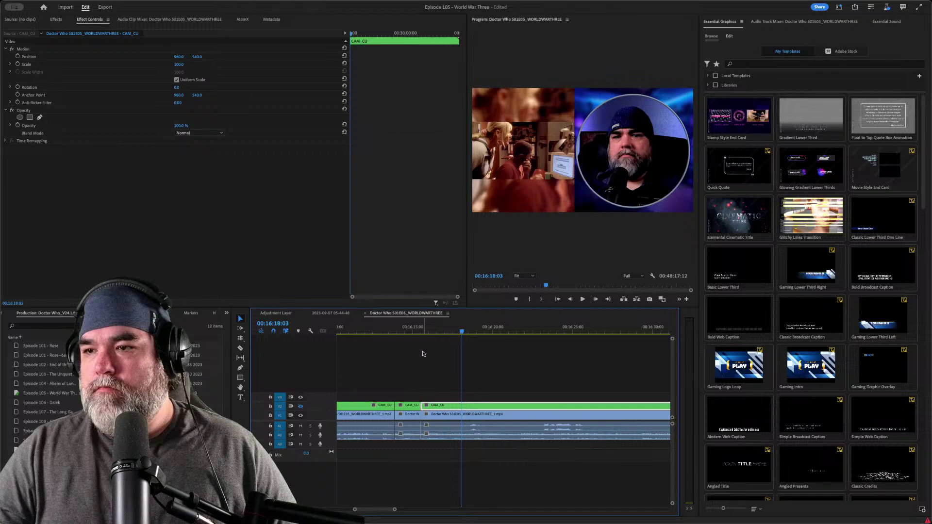
key(ctrl+k)
key(space)
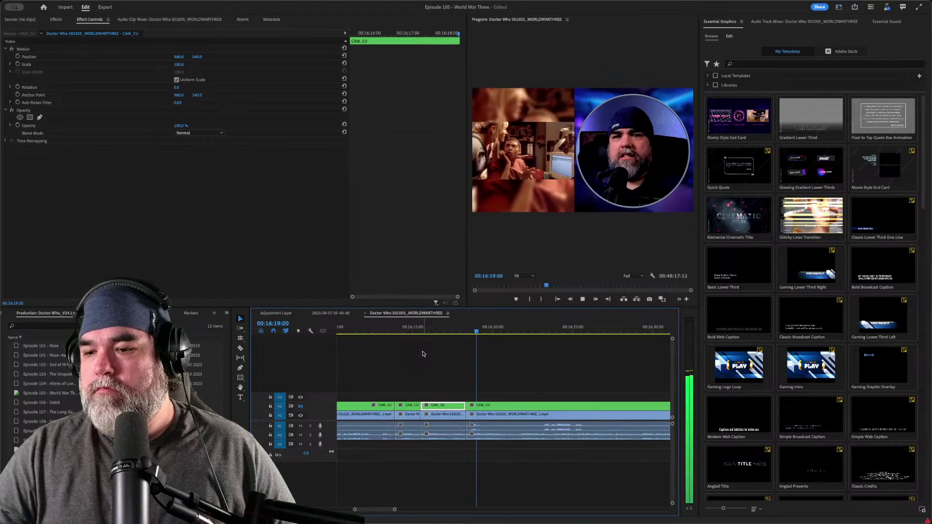
key(ctrl+k)
key(space)
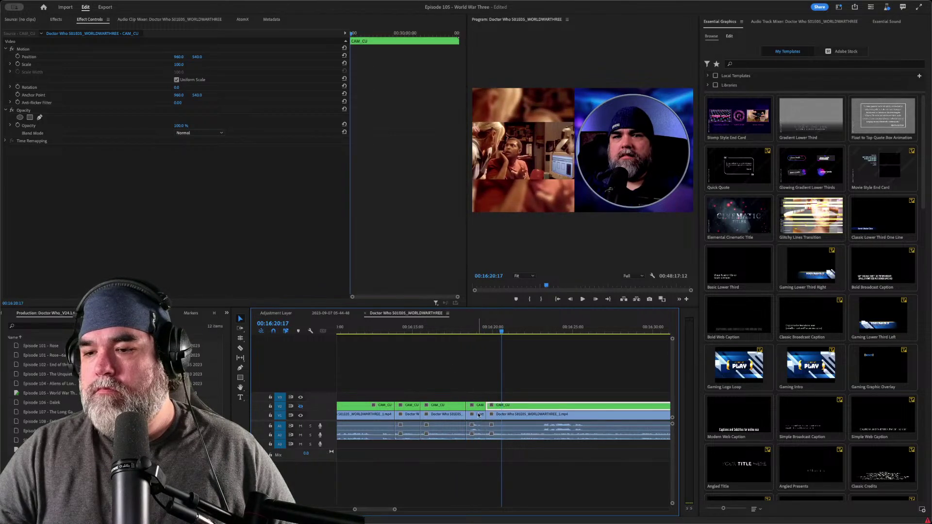
click(478, 406)
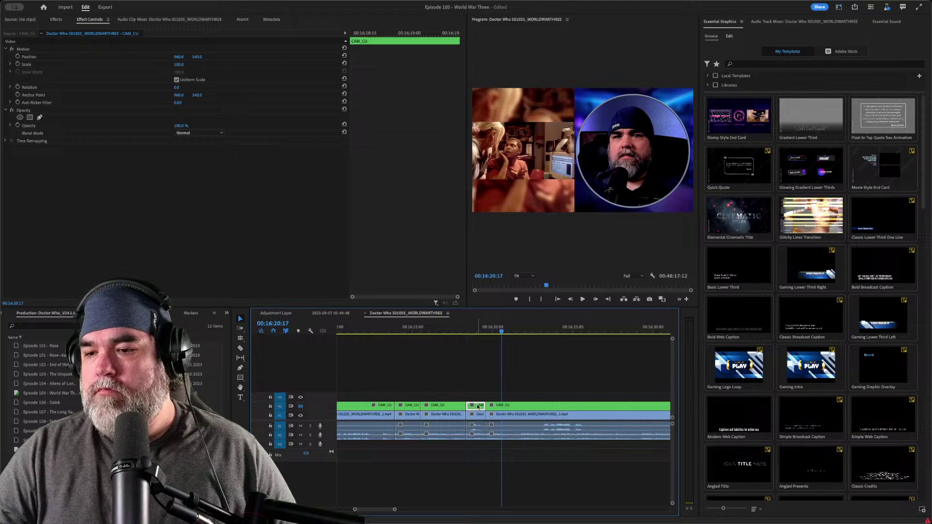
key(shift+Delete)
key(Up)
- Replay the footage just after the 16:18:10 cut and split the clips at 16:19:10
key(space)
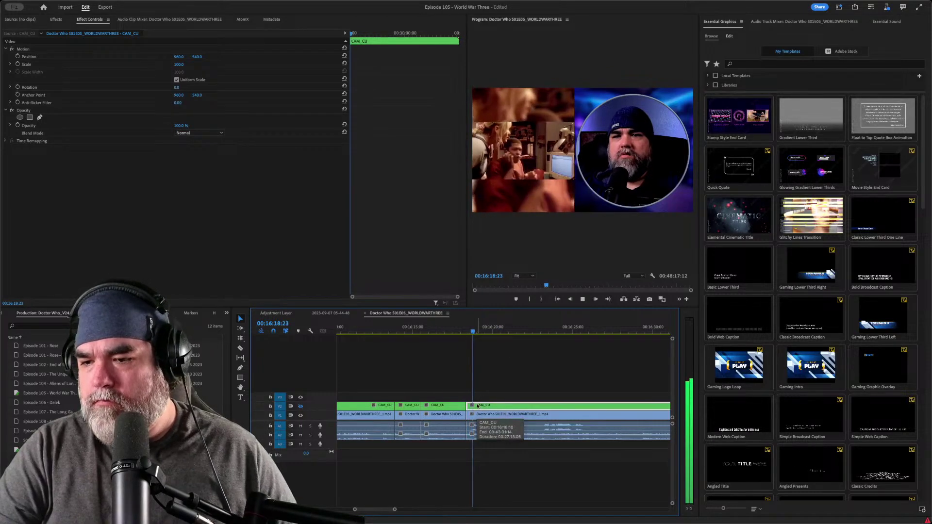
key(space)
key(shift+Right)
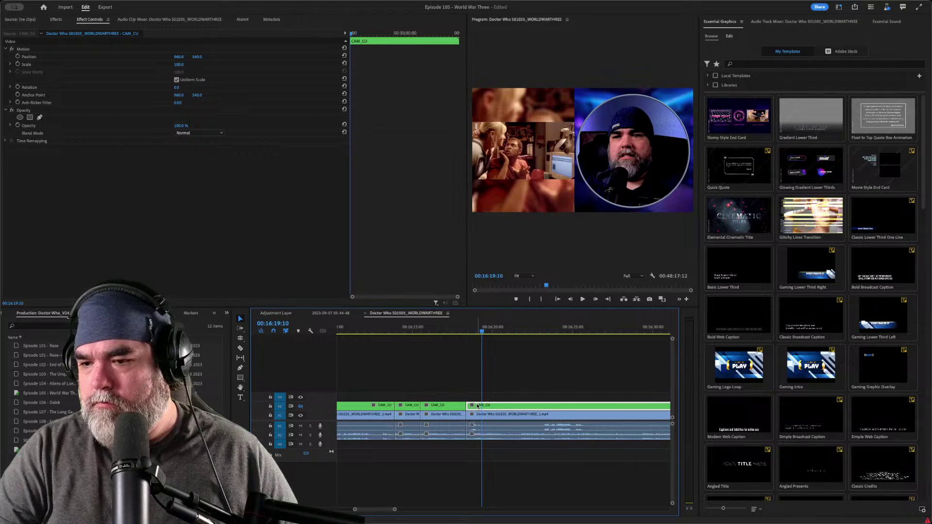
key(ctrl+k)
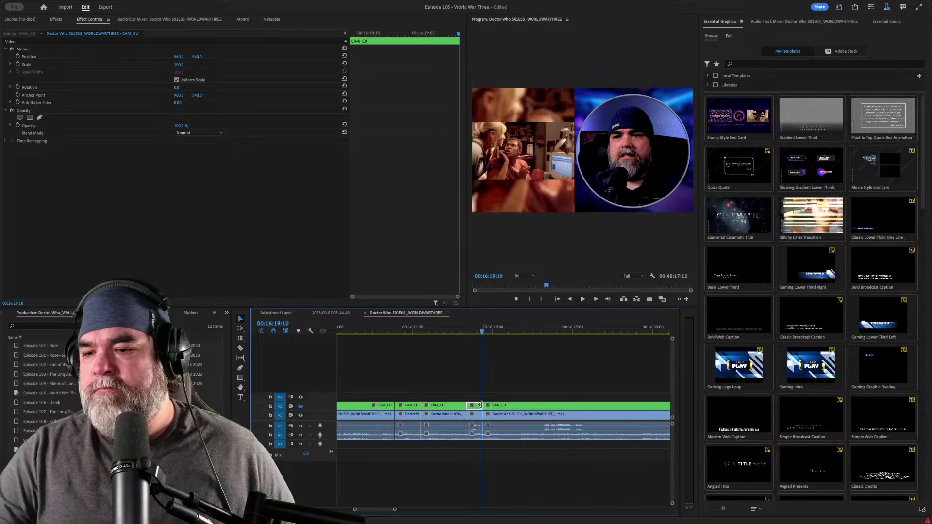
- Link the camera video after 16:19:10 with its microphone audio, and move the camera piece between 16:18:10 and 16:19:10 down to V1
click(477, 406)
shift+click(516, 440)
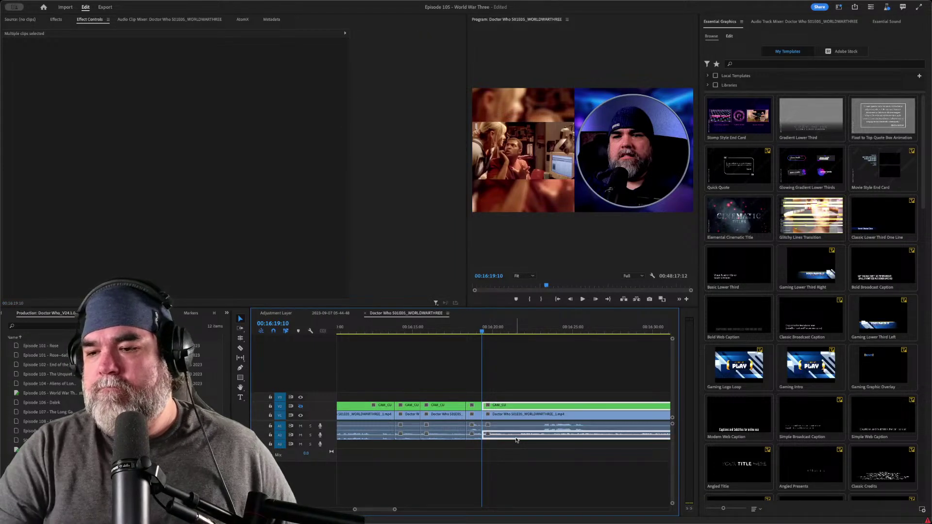
right_click(516, 440)
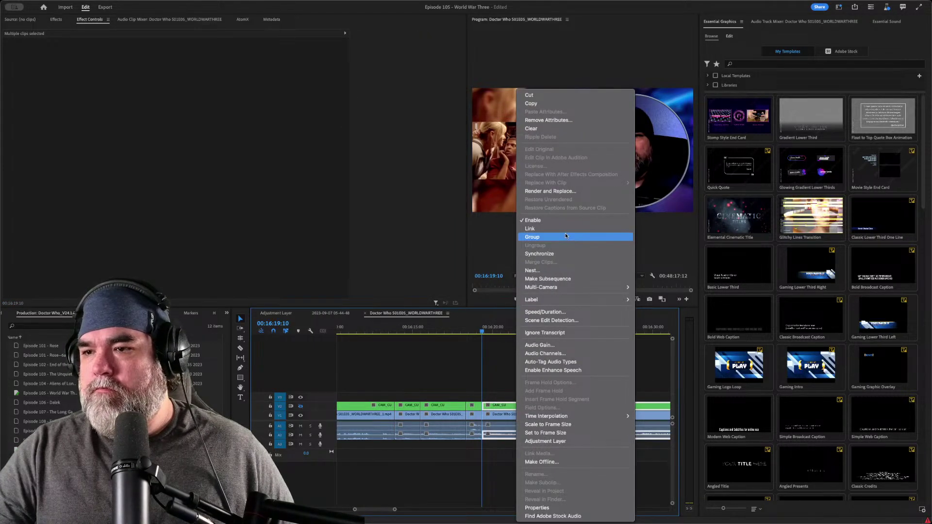
click(531, 229)
click(475, 406)
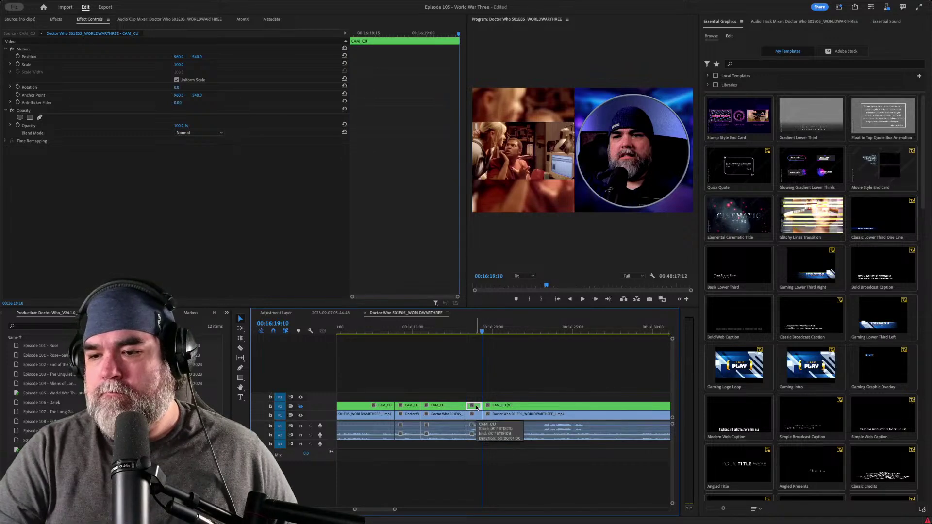
- Split the clips at about 16:23:12 and at 16:25:23, and move the linked camera piece between the cuts down one track
key(space)
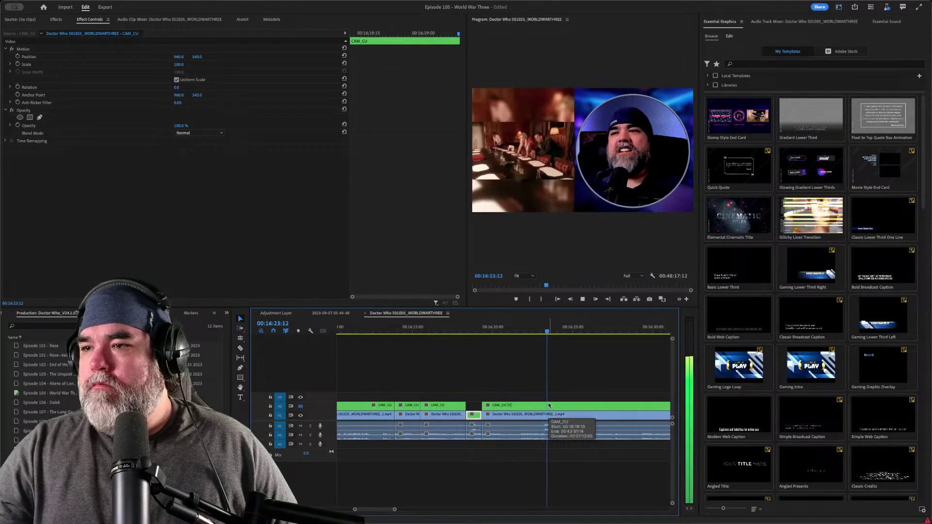
click(528, 330)
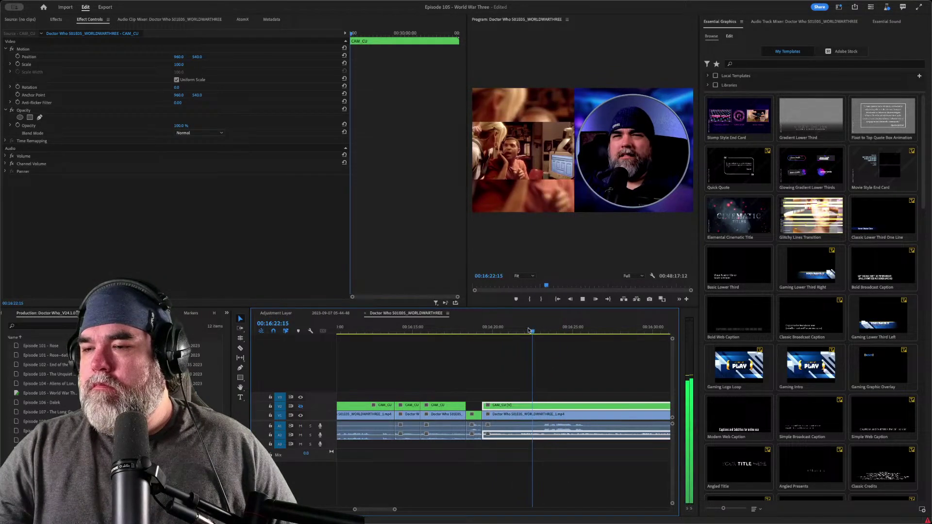
key(space)
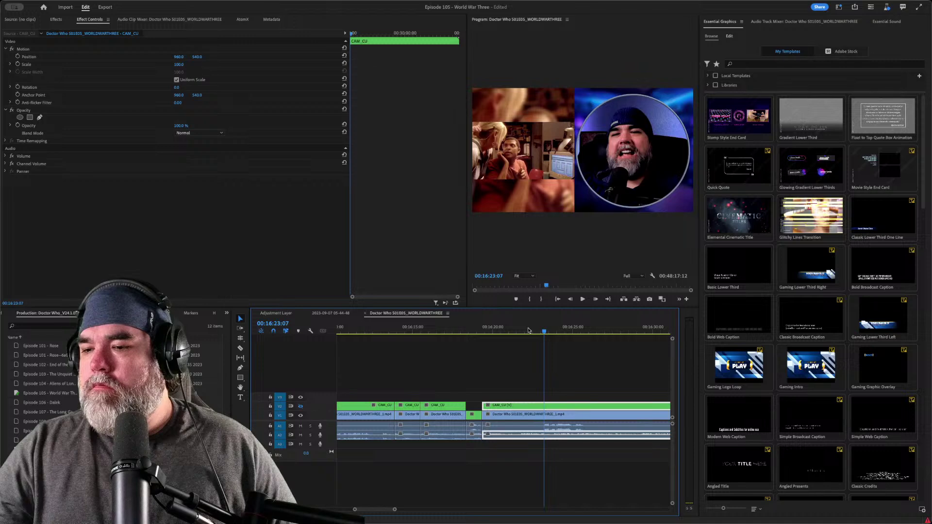
key(space)
key(ctrl+k)
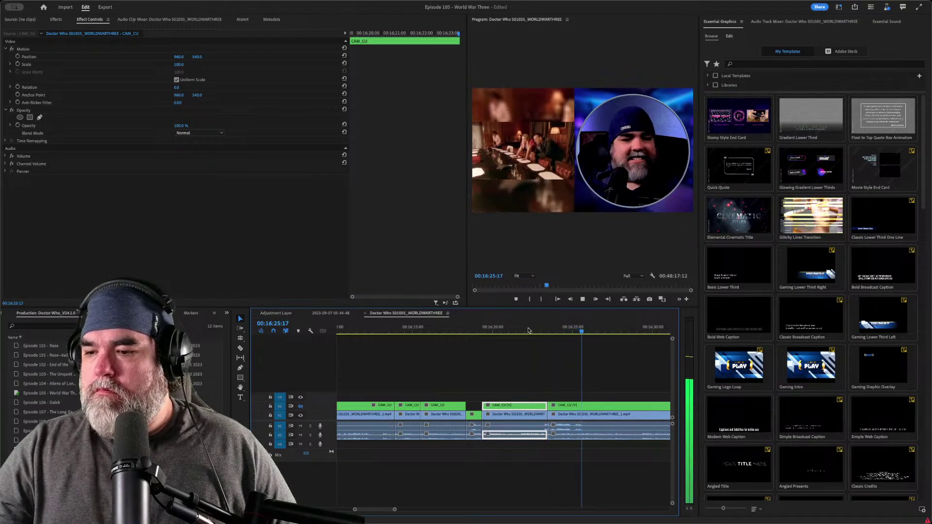
key(space)
key(ctrl+k)
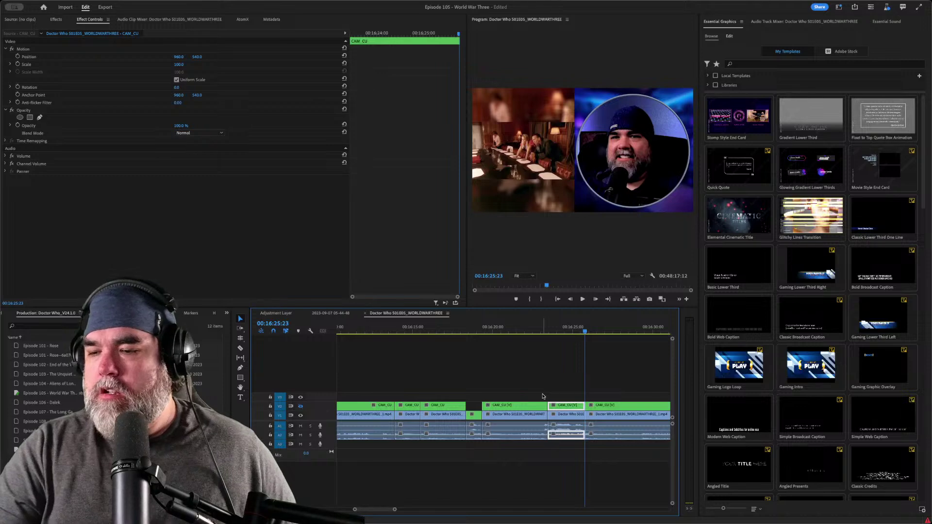
key(alt+Down)
key(space)
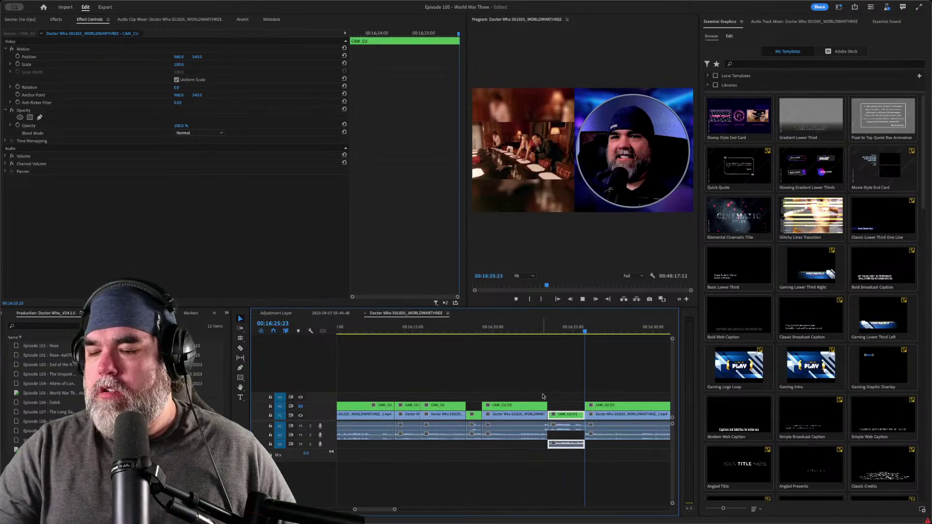
- Replay the footage after 16:25:23 and ripple-trim the start of that piece in several passes, by about seven seconds in total
click(536, 327)
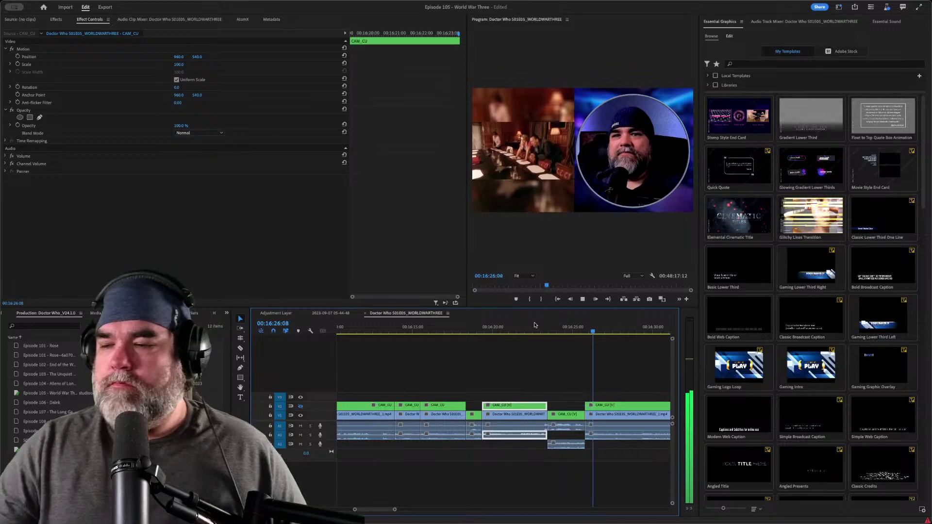
key(Up)
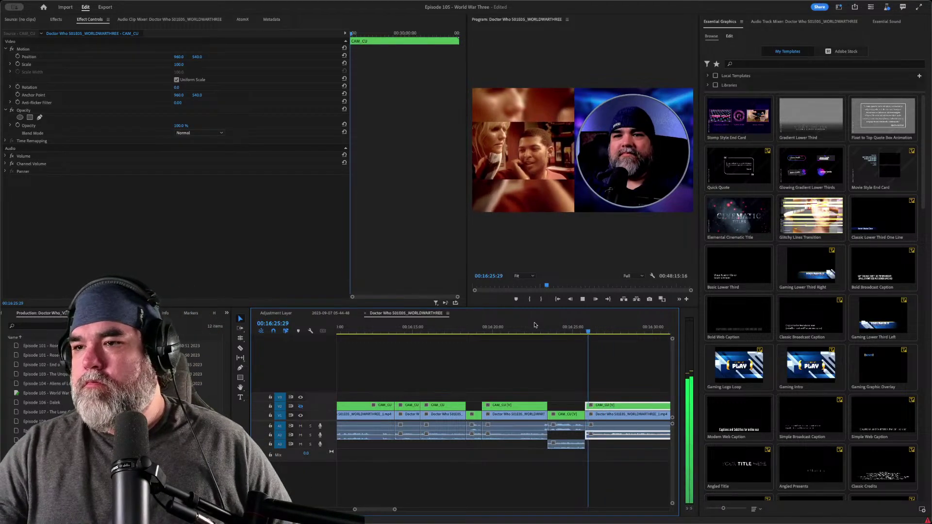
key(Up)
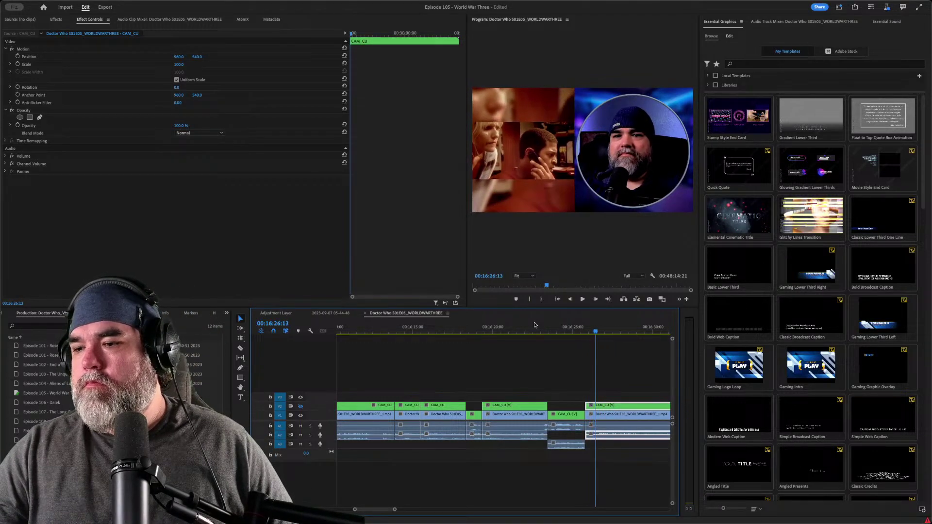
key(Up)
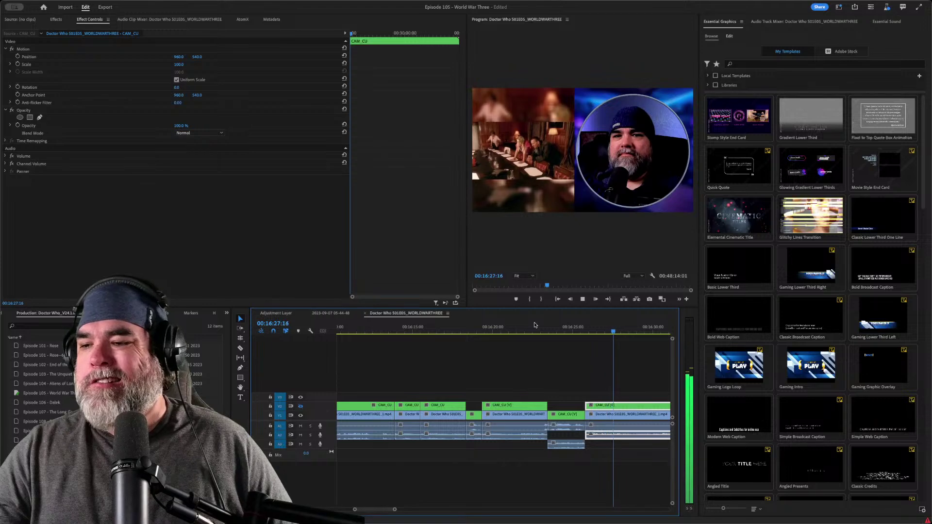
key(Up)
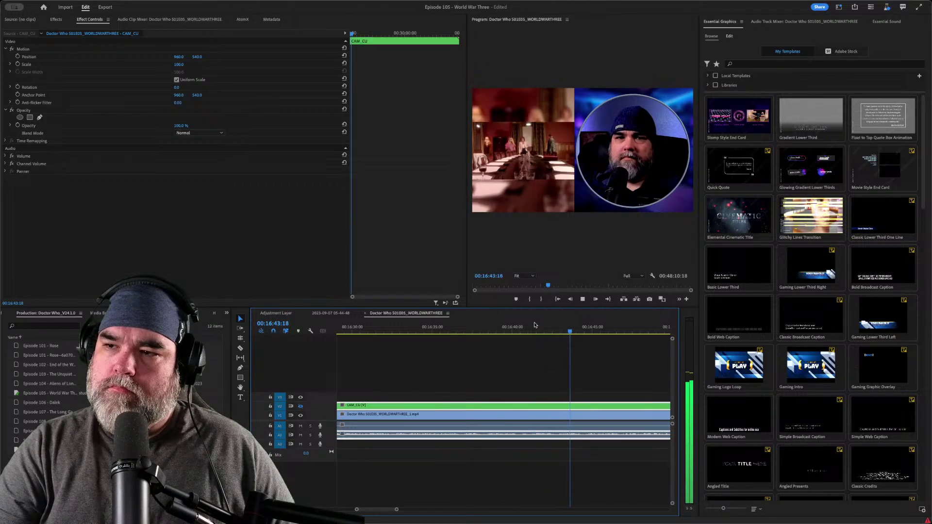
- Review the footage following the 16:25:23 cut and split the clips at 16:31:02
key(Up)
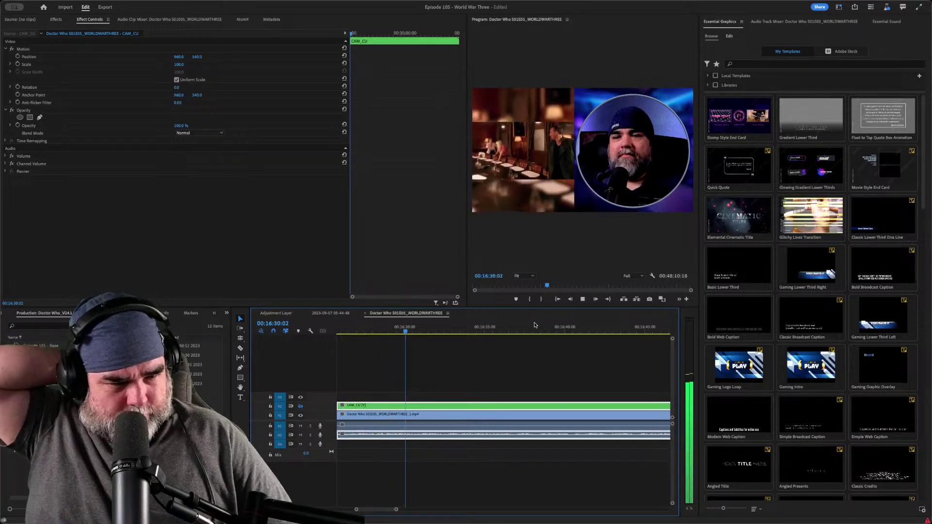
key(space)
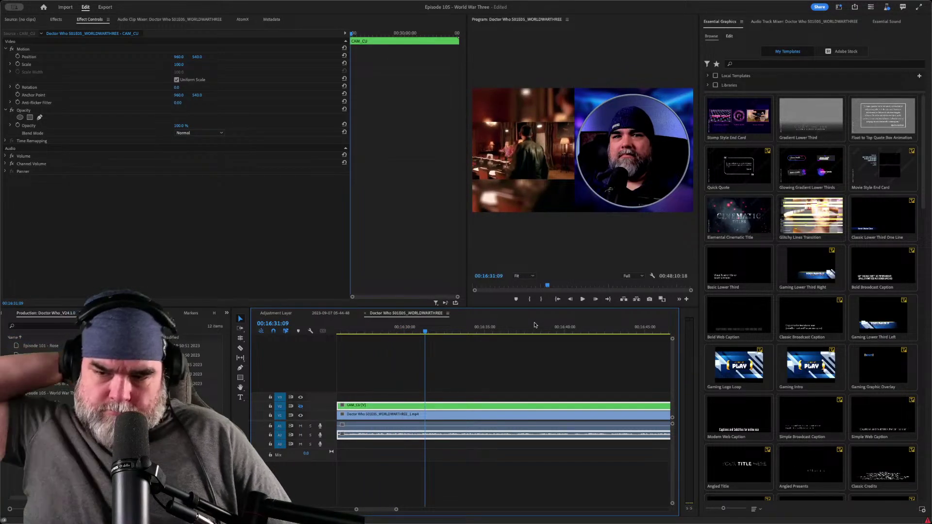
key(space)
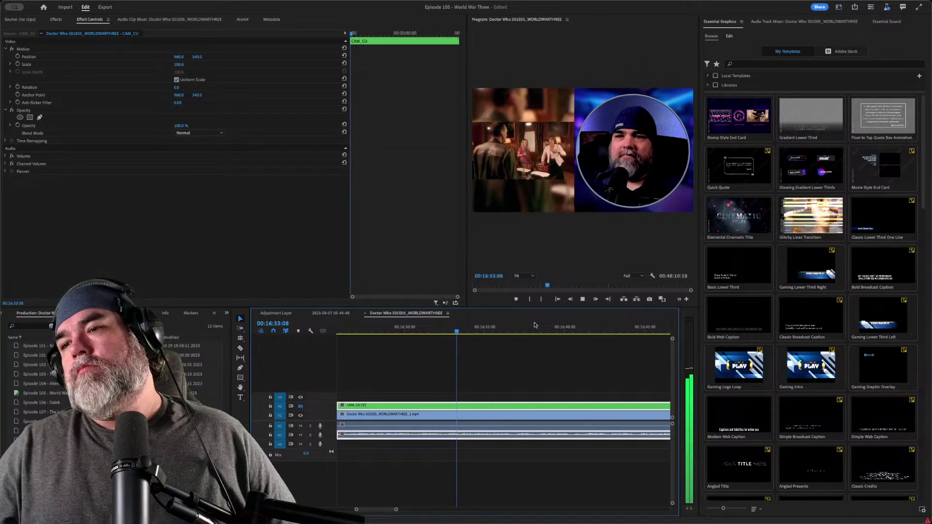
key(space)
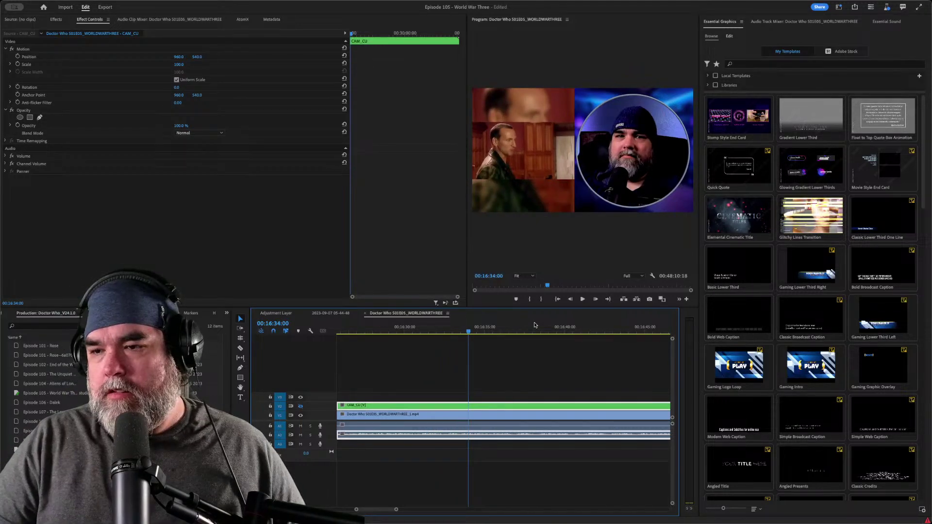
key(j)
key(j)
key(j)
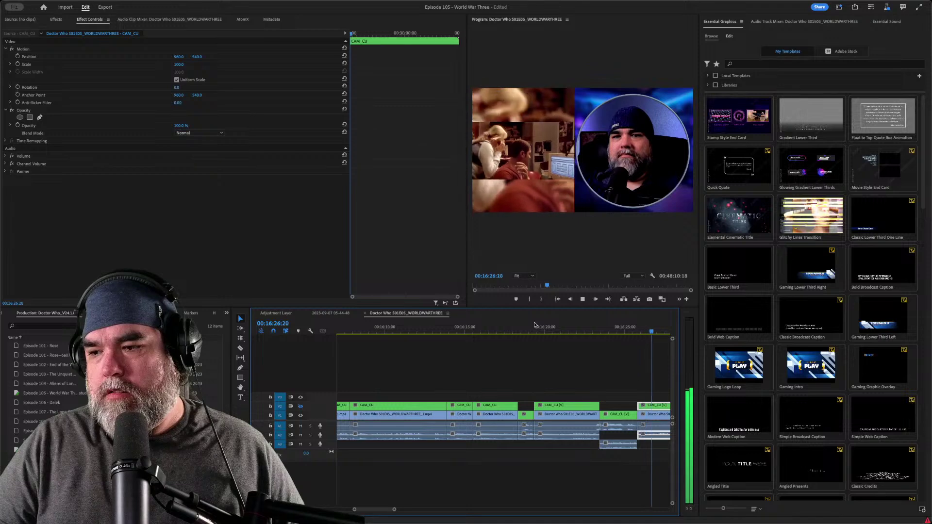
key(l)
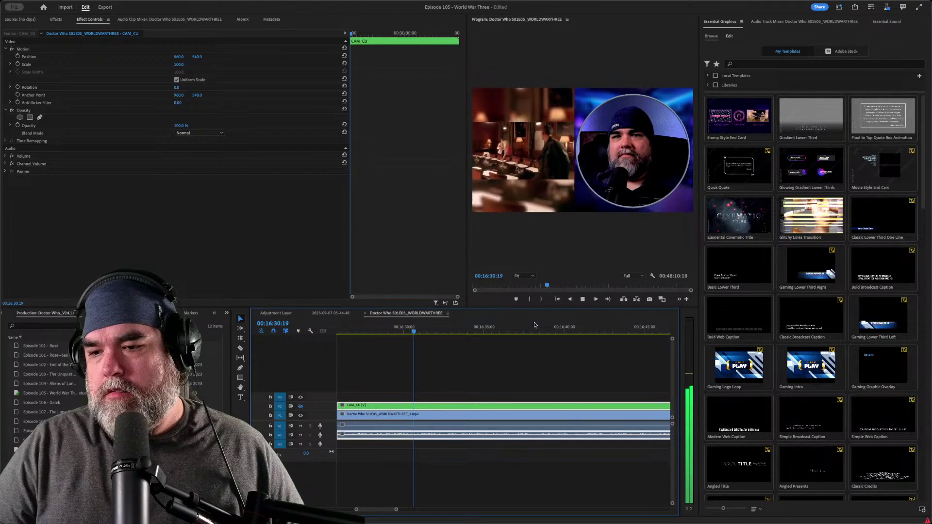
key(space)
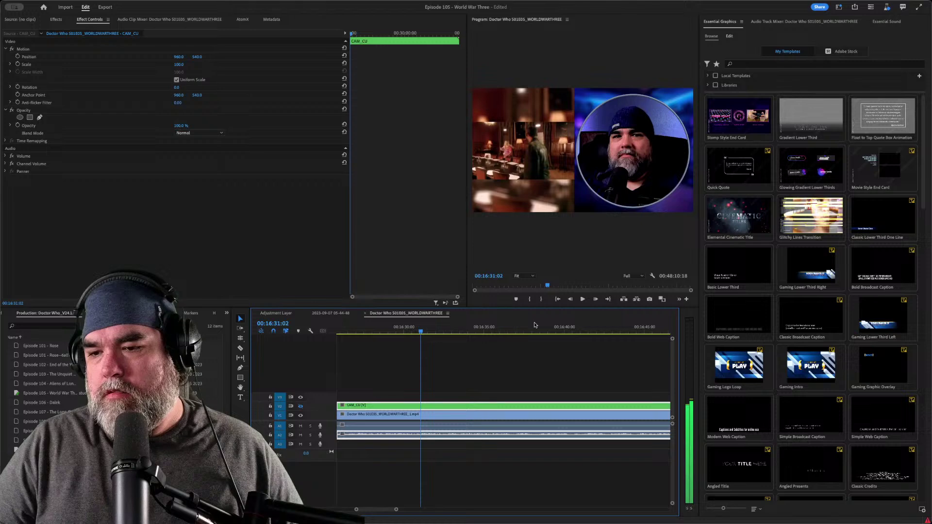
key(ctrl+k)
key(space)
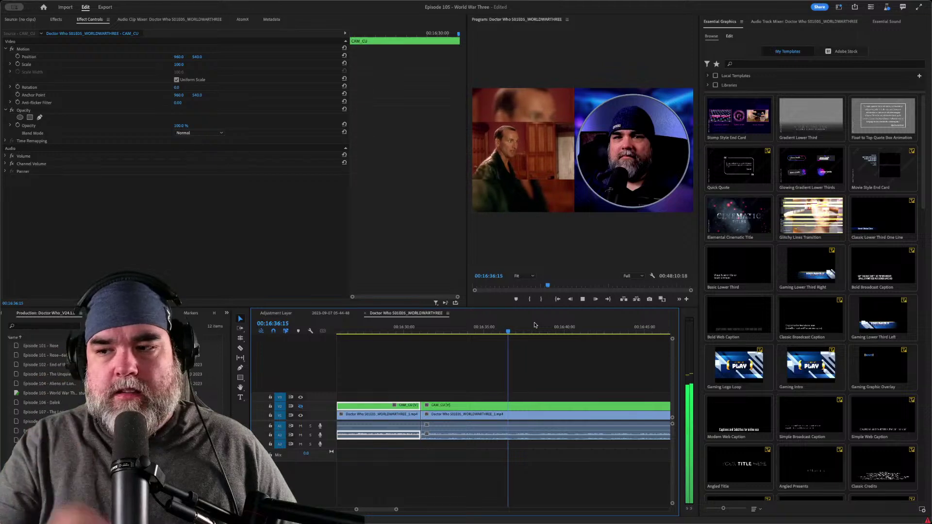
- Ripple-trim about six seconds from the start of the piece after 16:31:02 and split the clips at 16:38:12
key(space)
key(Left)
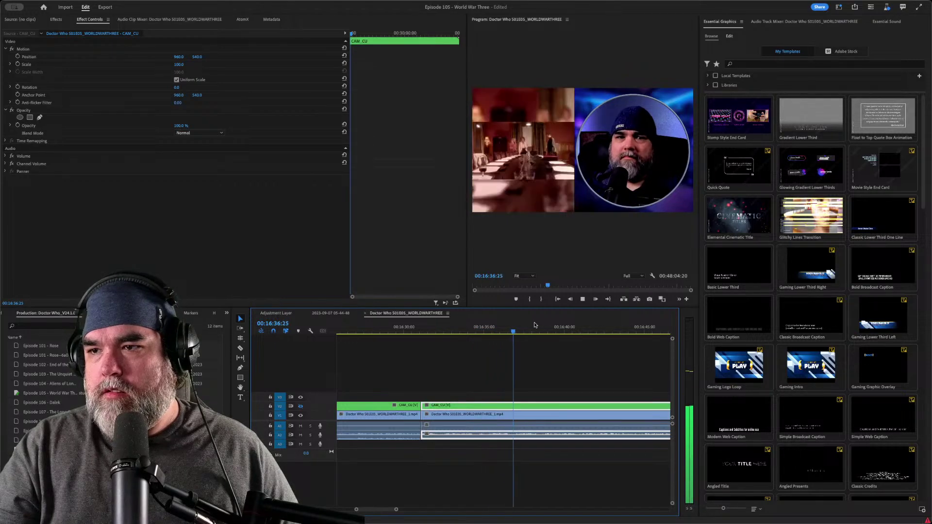
key(ctrl+k)
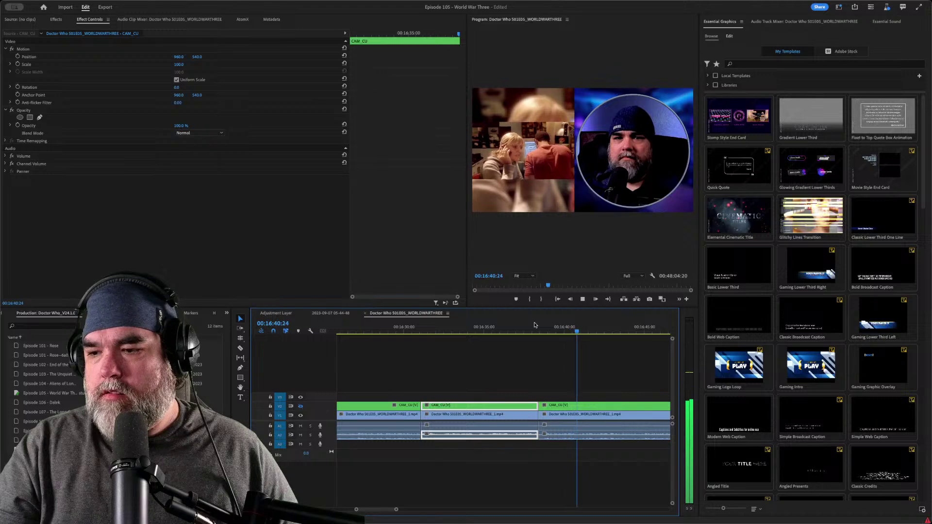
- Replay the footage after 16:38:12 and ripple-trim about two and a half seconds from the start of that piece
key(Up)
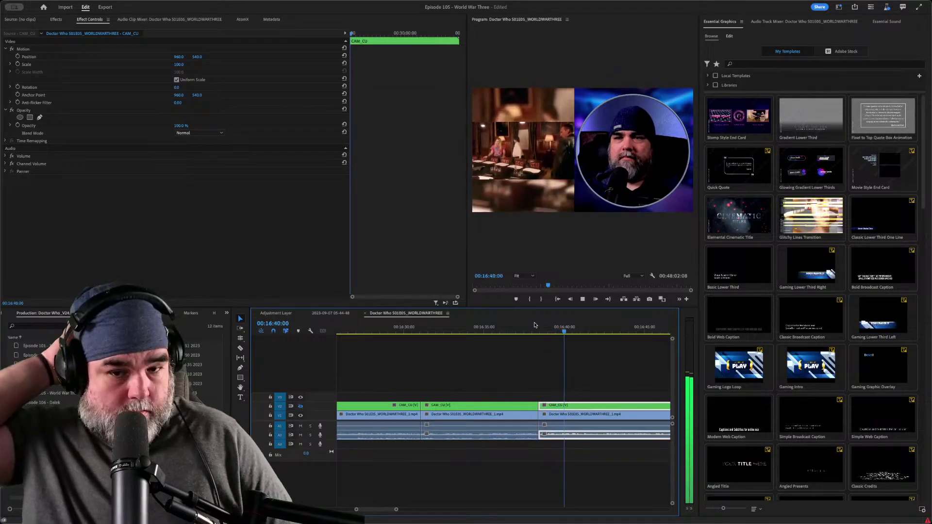
key(space)
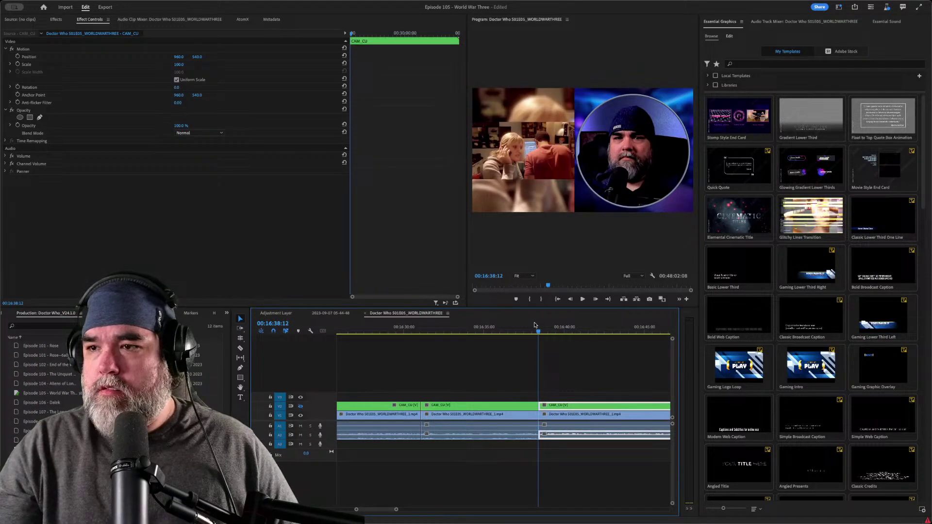
key(space)
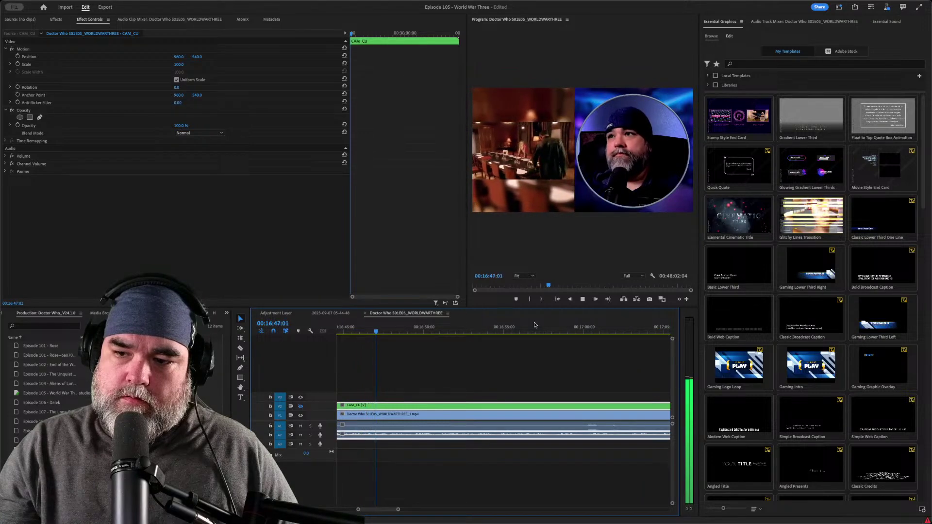
- Review the footage after 16:38:12, try splitting the clips at 16:48:00, and undo the split
key(Up)
key(space)
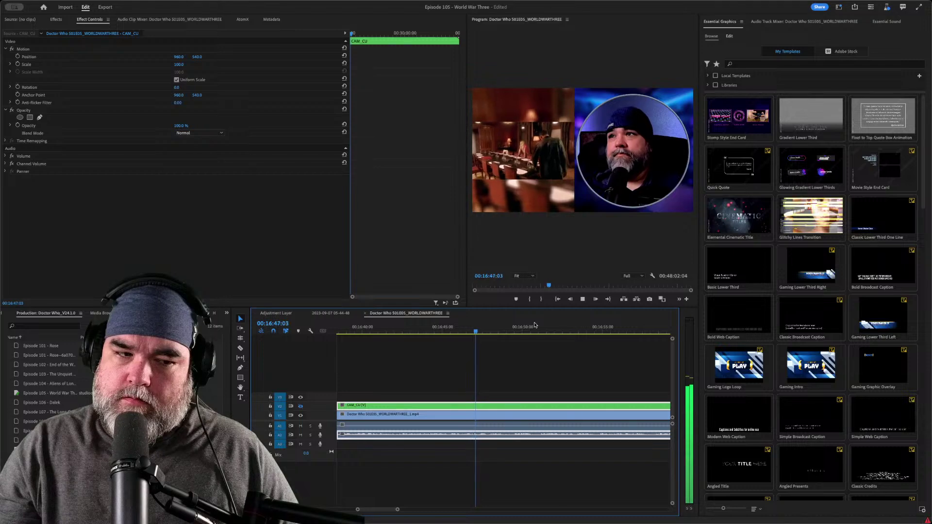
key(space)
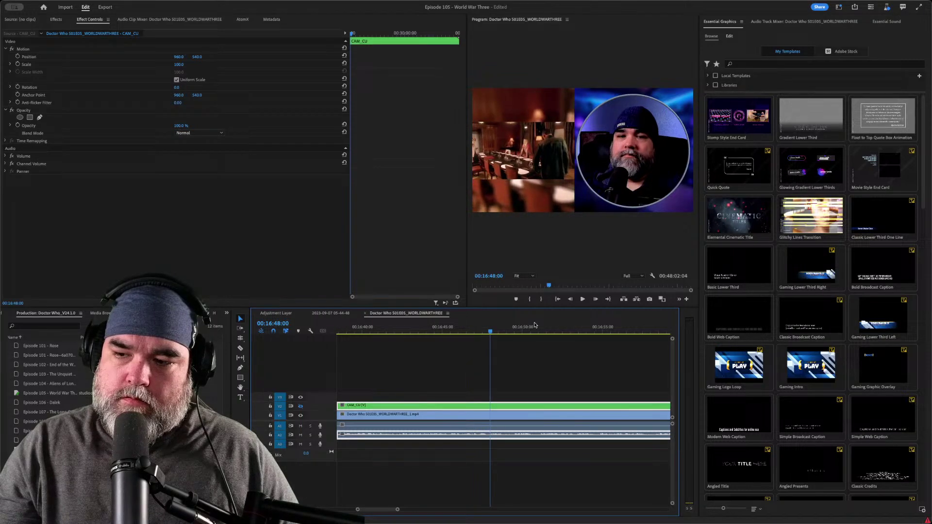
key(ctrl+k)
key(space)
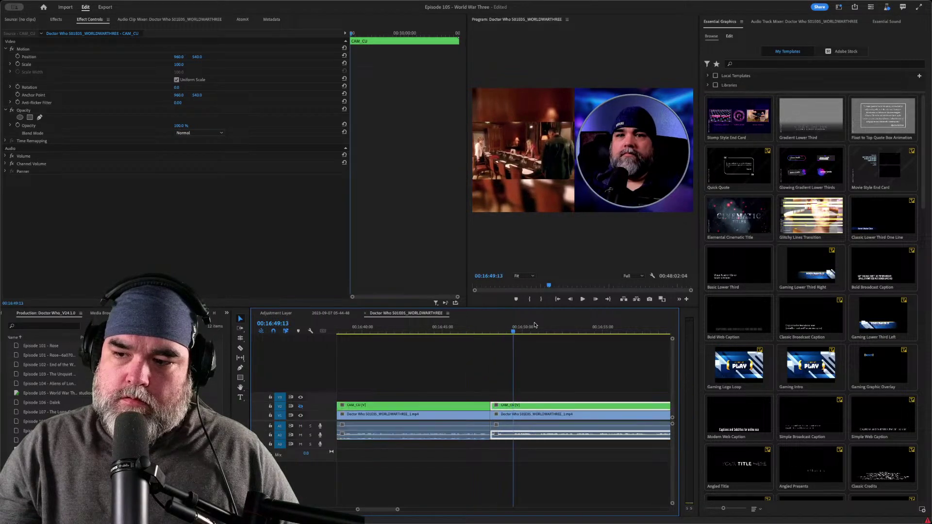
key(ctrl+z)
key(space)
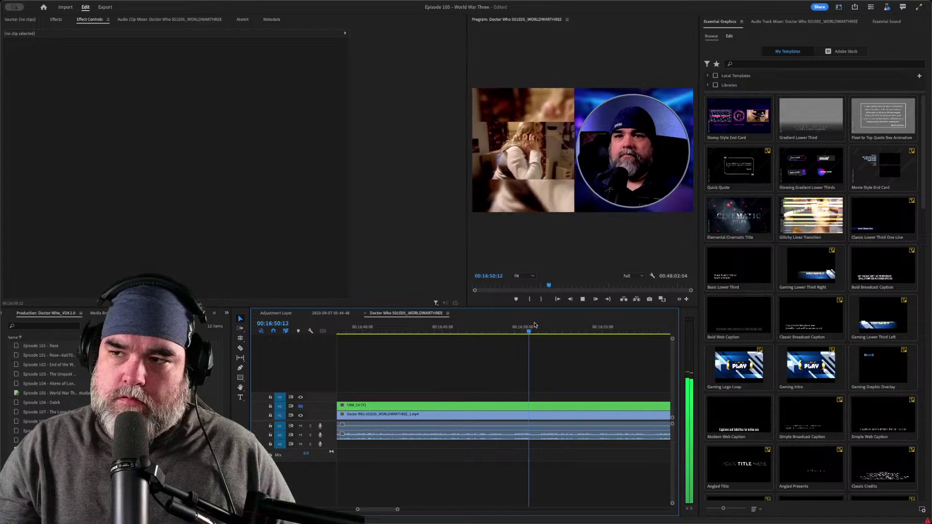
- Split the clips just before 16:48:00 and ripple-delete the piece between 16:38:12 and that cut
key(space)
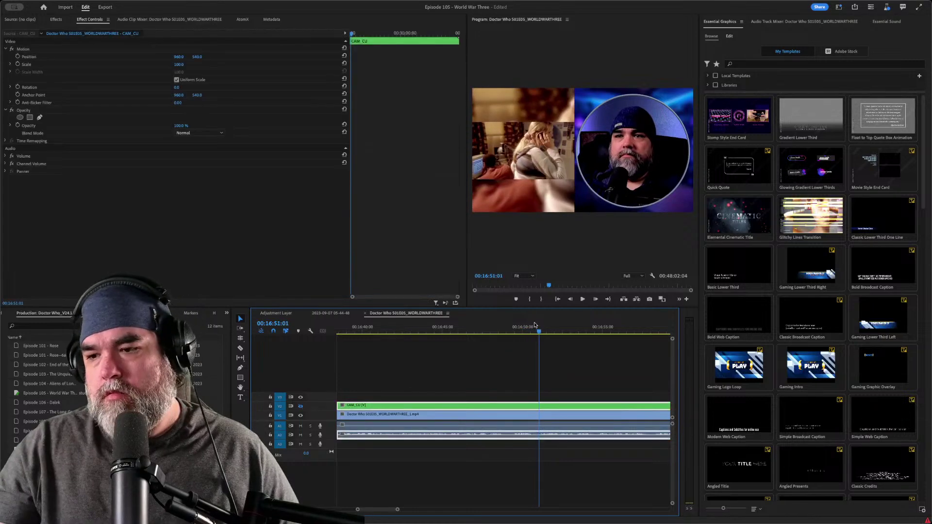
click(509, 329)
mouse_move(509, 330)
mouse_down()
mouse_move(349, 337)
mouse_move(496, 341)
mouse_up()
key(ctrl+k)
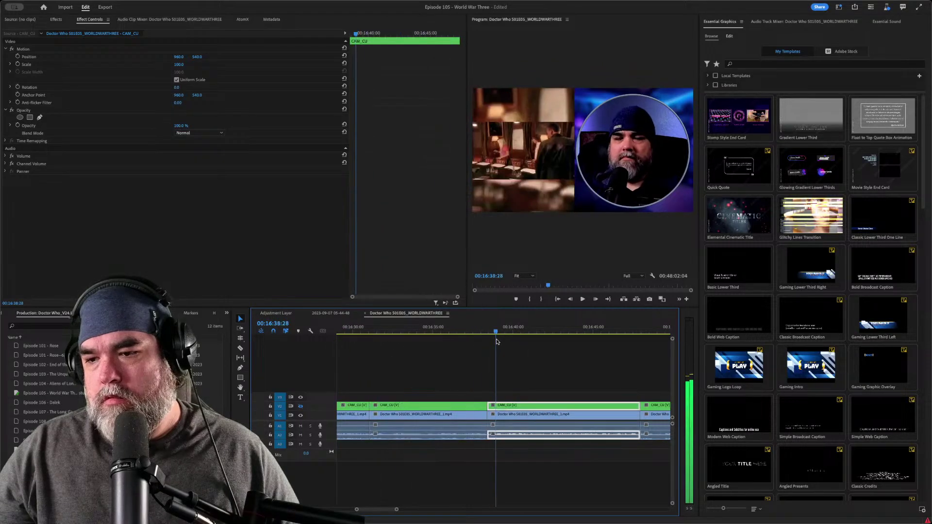
key(space)
key(shift+Delete)
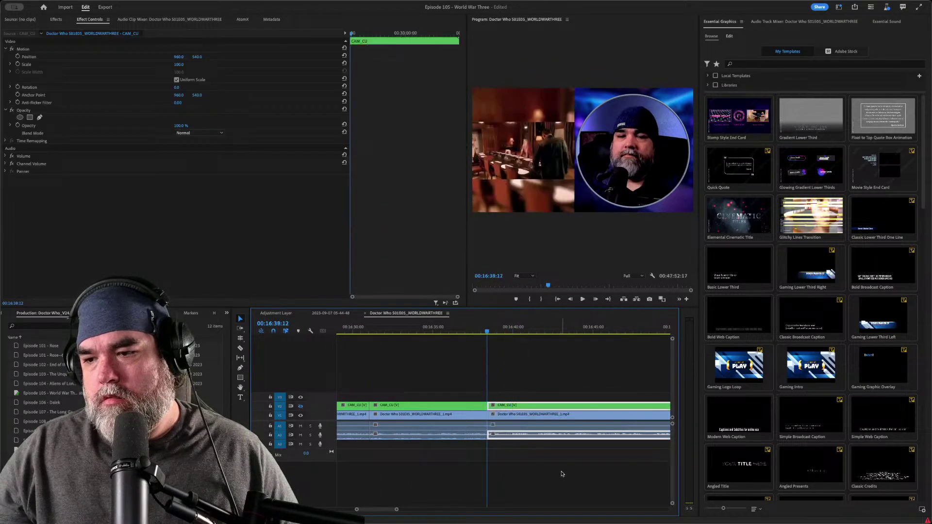
- Split the clips at about 16:43:20 and ripple-trim the start of the following piece by about three seconds in two passes
key(space)
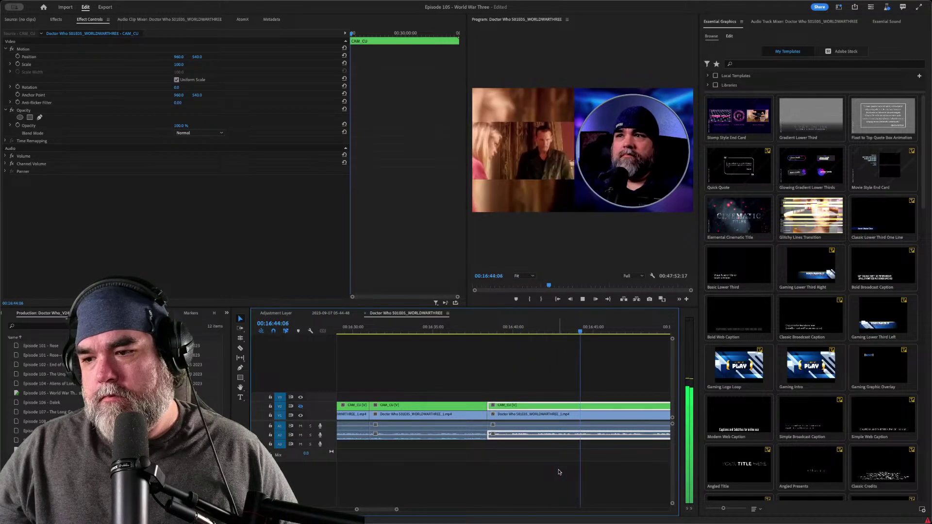
click(553, 327)
key(ctrl+k)
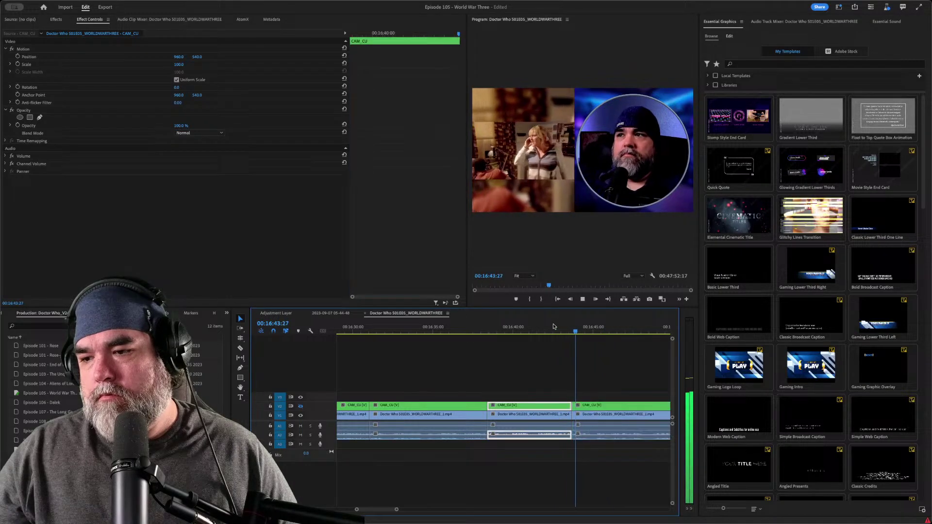
key(d)
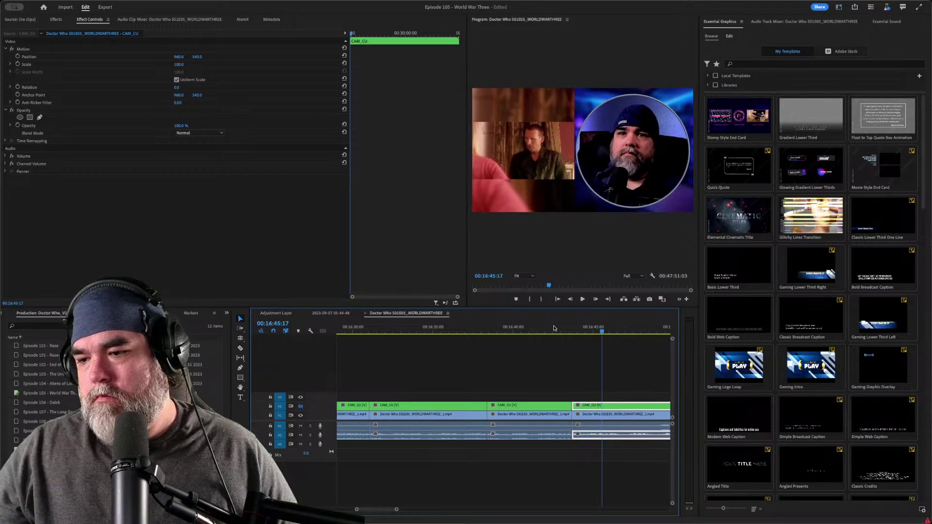
key(Up)
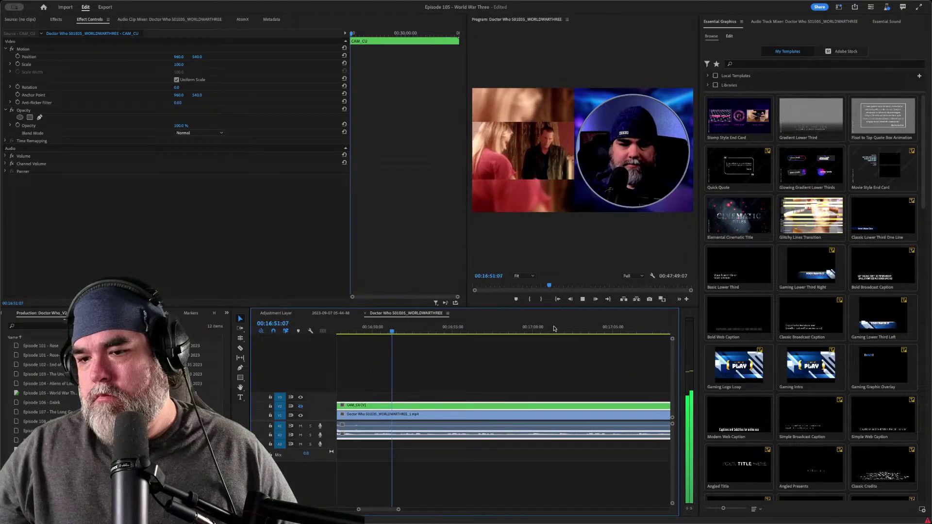
- Review the footage between about 16:48:00 and 16:52:00, replaying the moment around 16:49:00
key(space)
key(j)
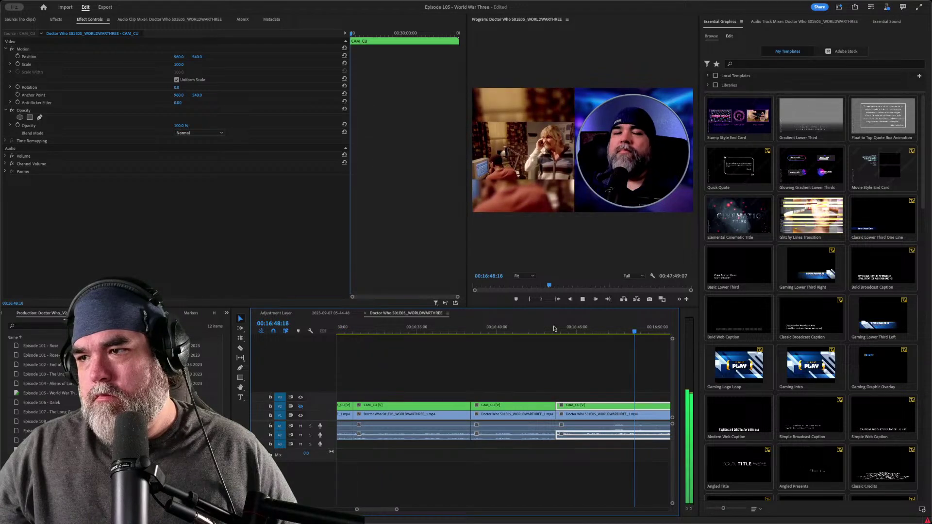
key(space)
key(space)
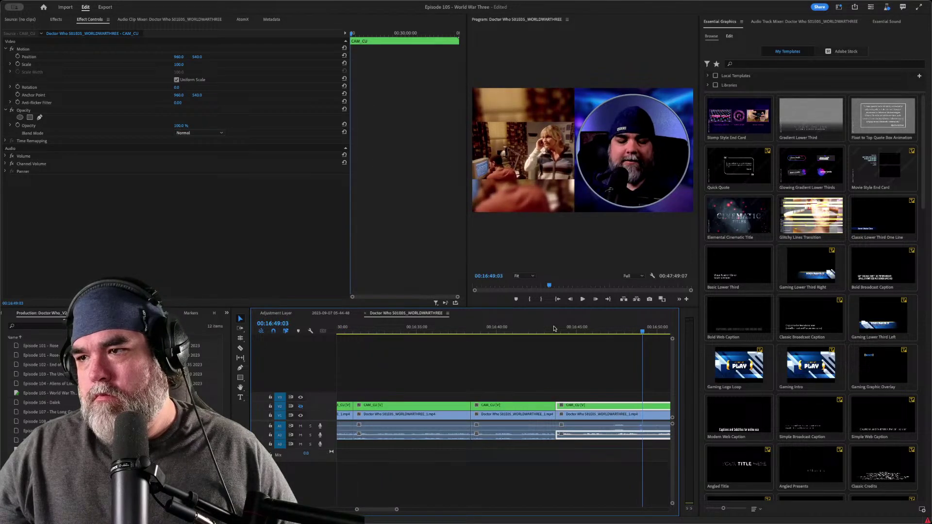
key(space)
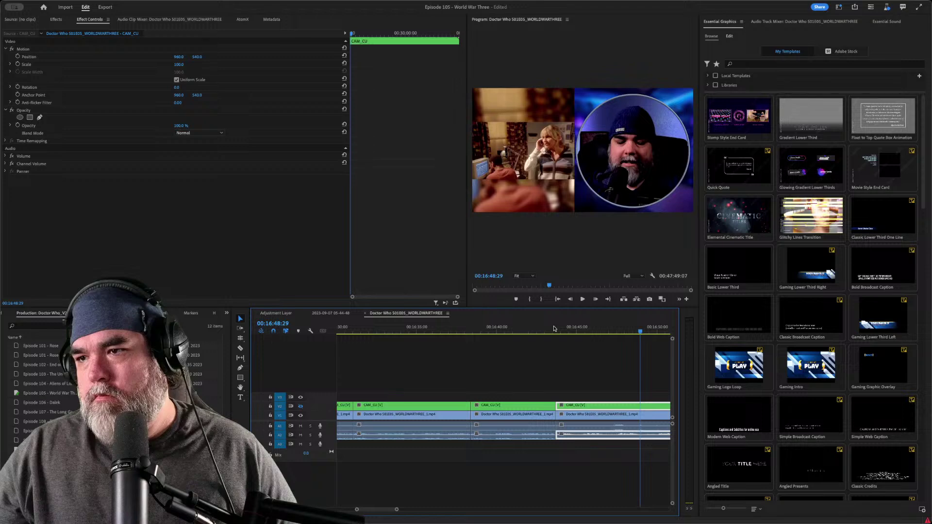
key(space)
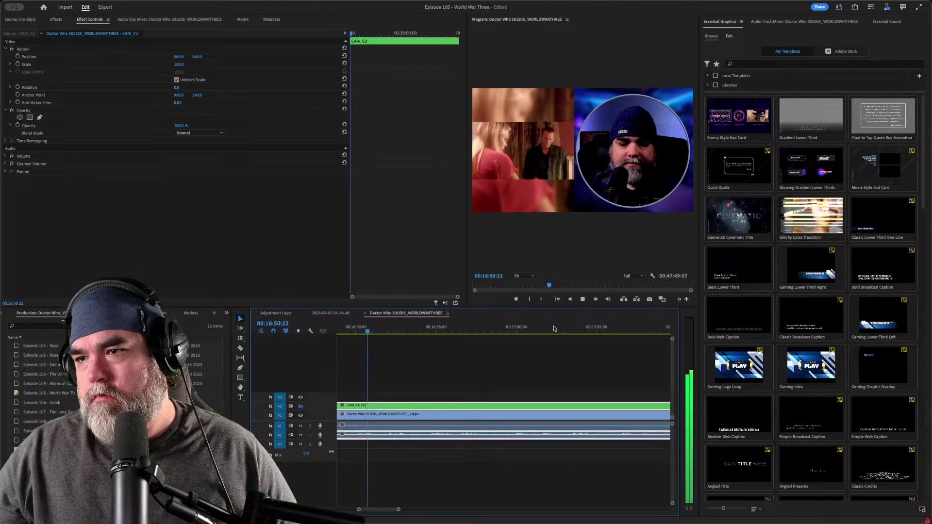
key(space)
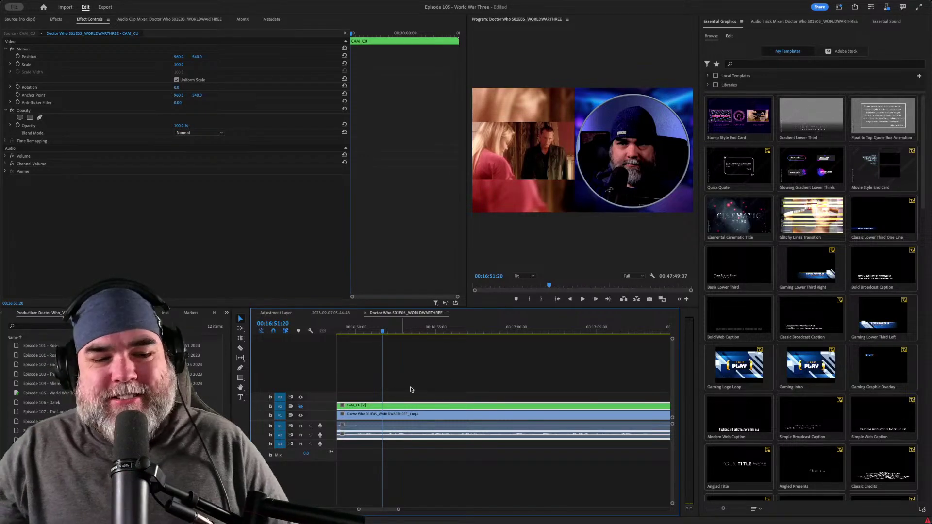
- Replay the footage after 16:43:20, split the clips at about 16:44:28, and ripple-trim about two seconds from the start of the following piece
drag(369, 335, 525, 334)
key(space)
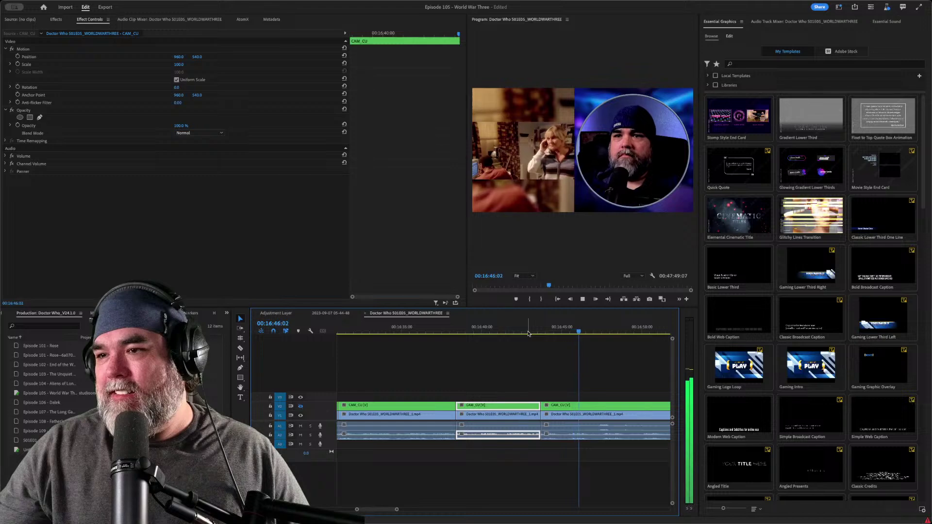
click(540, 330)
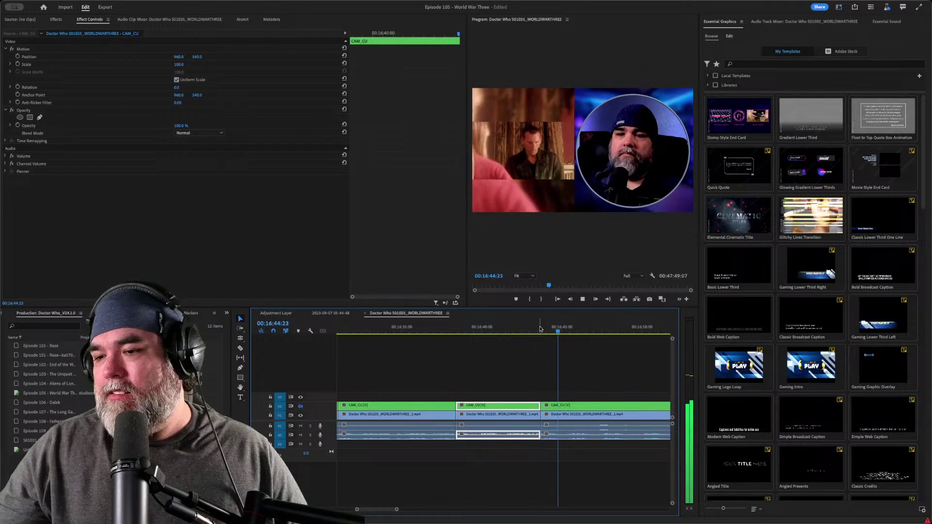
key(ctrl+k)
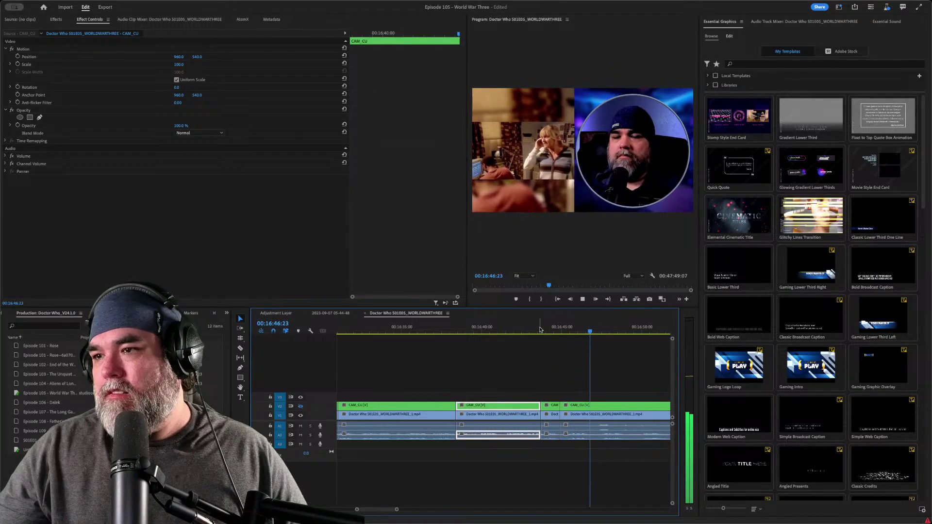
key(Up)
key(Up)
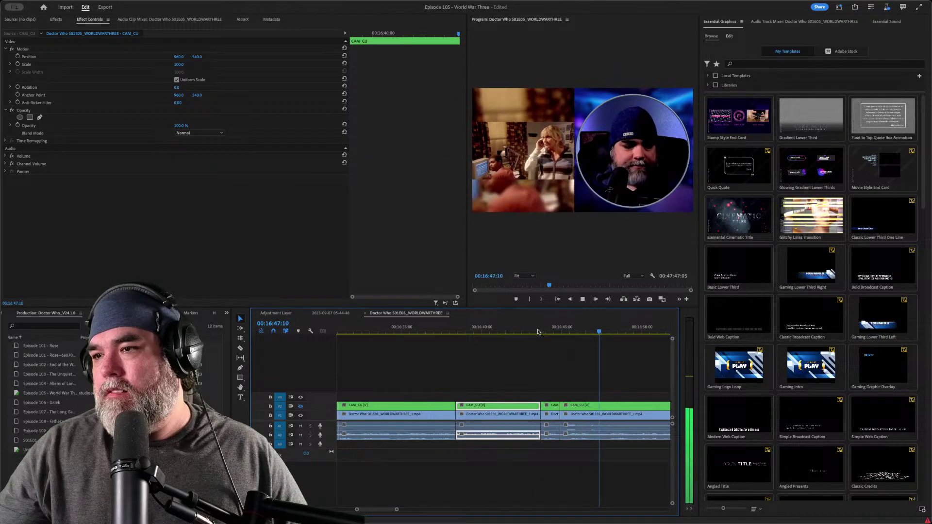
- Split the clips at about 16:47:11 and at 16:46:19, and move the linked camera piece between the cuts down one track
key(ctrl+k)
drag(577, 331, 582, 332)
key(ctrl+k)
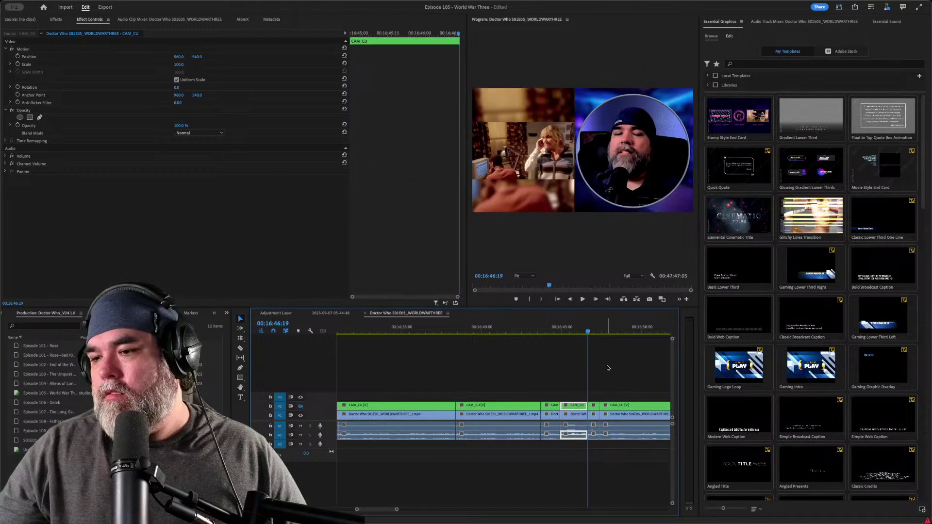
key(d)
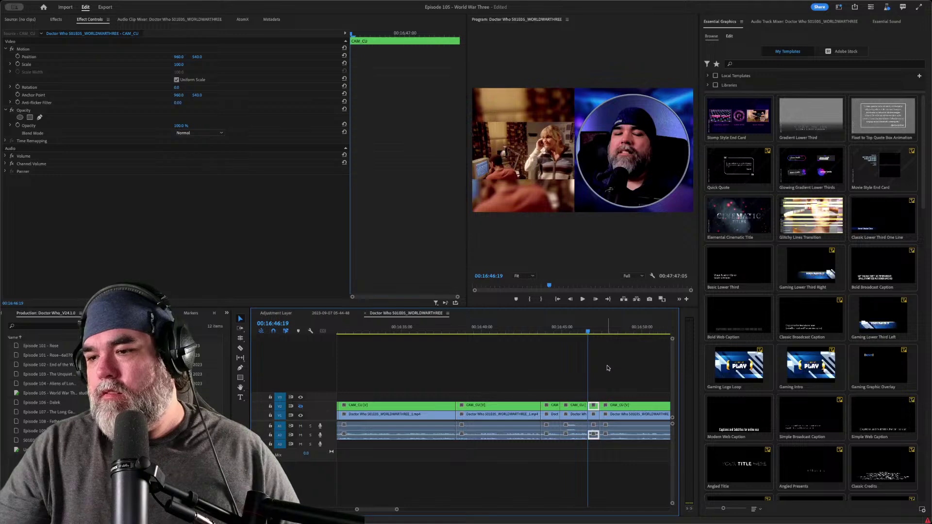
key(alt+Down)
- Replay the footage after 16:47:11 and ripple-trim the start of that piece in two passes, by just under one second in total
key(space)
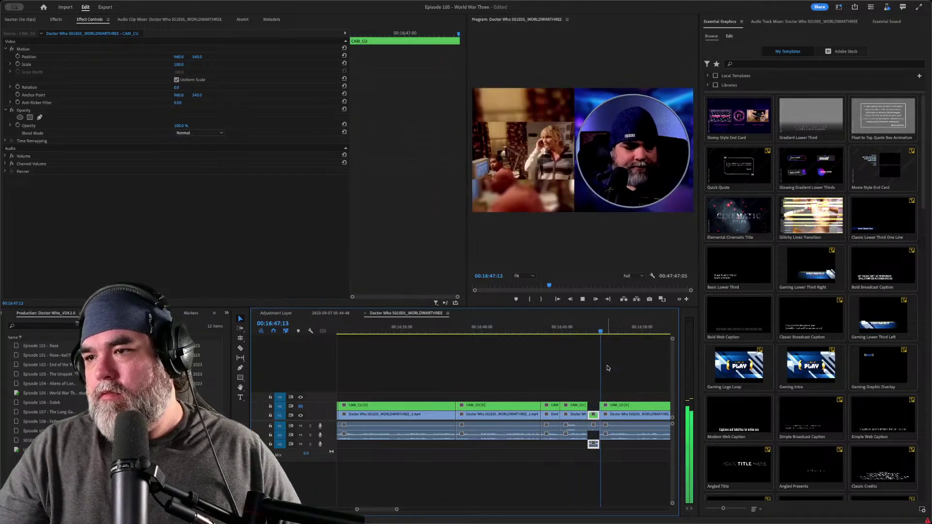
key(space)
key(Left)
key(Left)
key(Left)
key(Left)
key(Left)
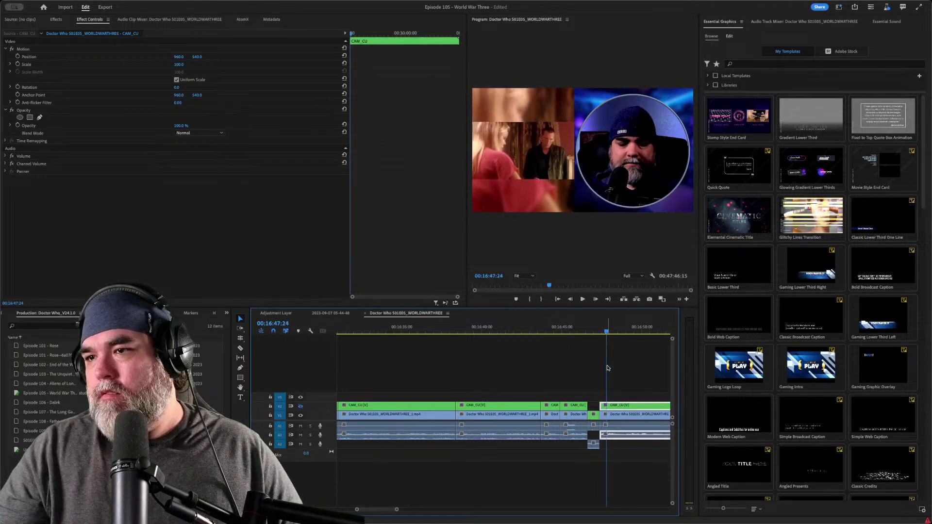
key(Left)
key(Left)
key(Left)
key(Left)
key(Left)
key(Left)
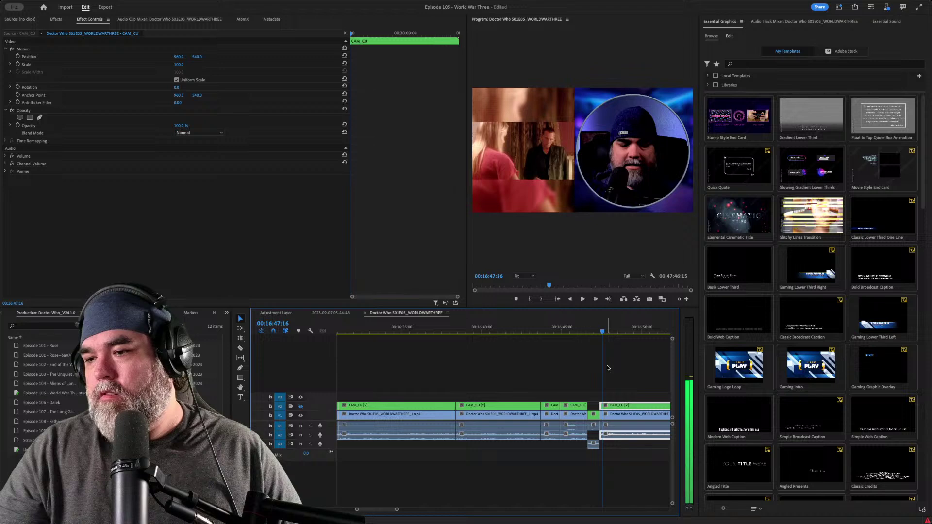
key(space)
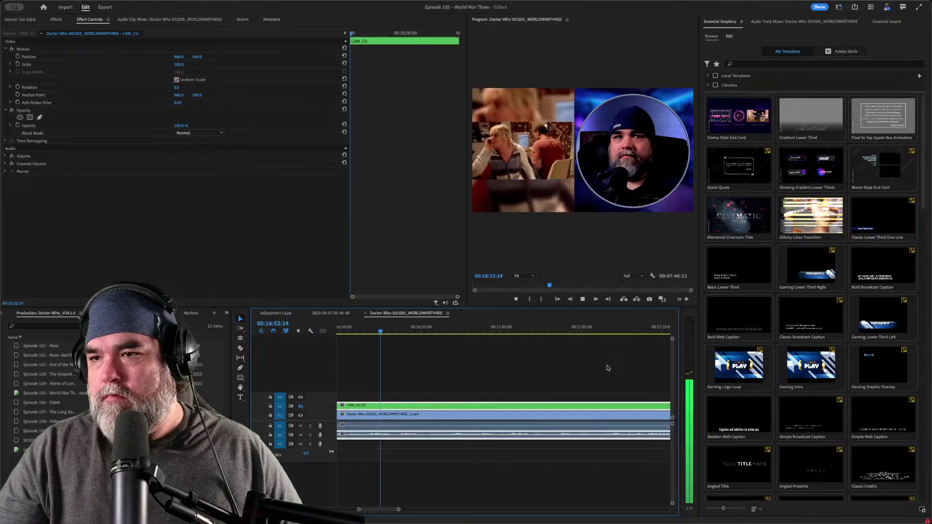
- Replay the footage from the 16:47:11 cut, try splitting the clips at about 16:48:21, and undo the split
key(Up)
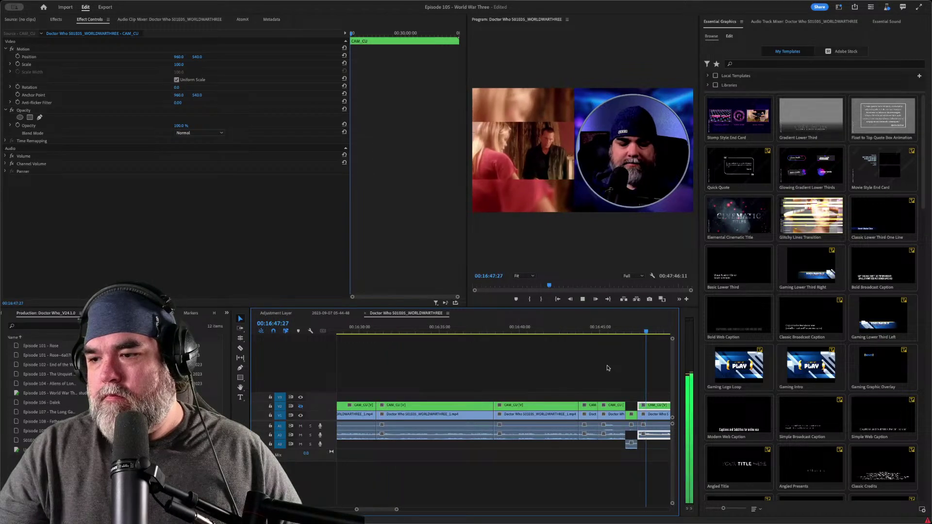
key(space)
key(ctrl+k)
key(space)
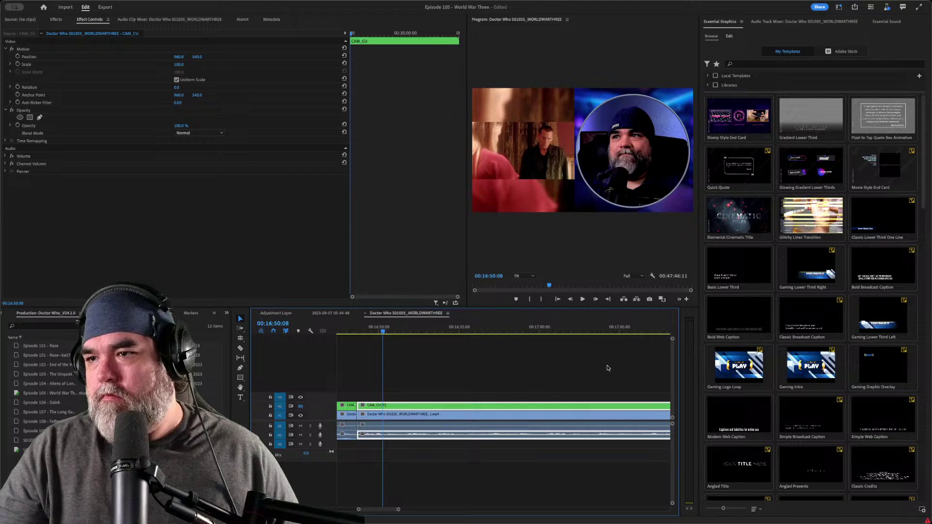
key(q)
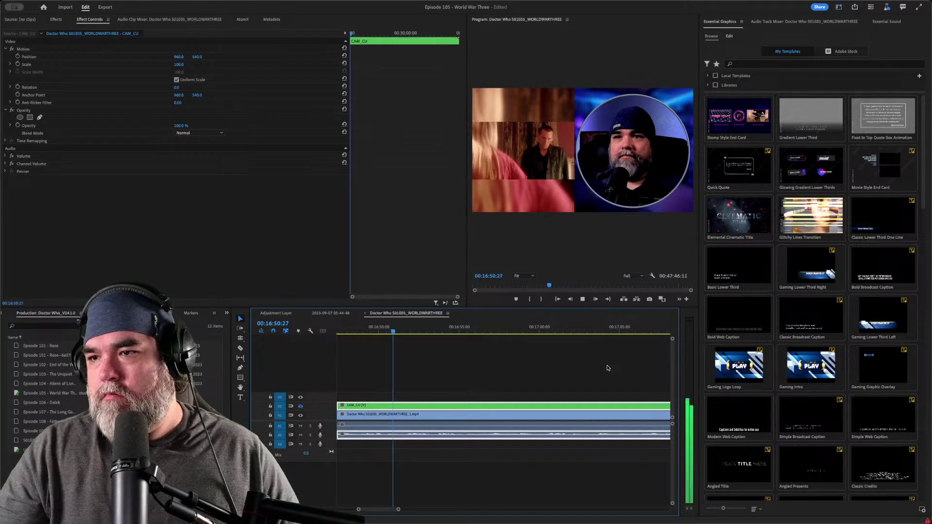
key(space)
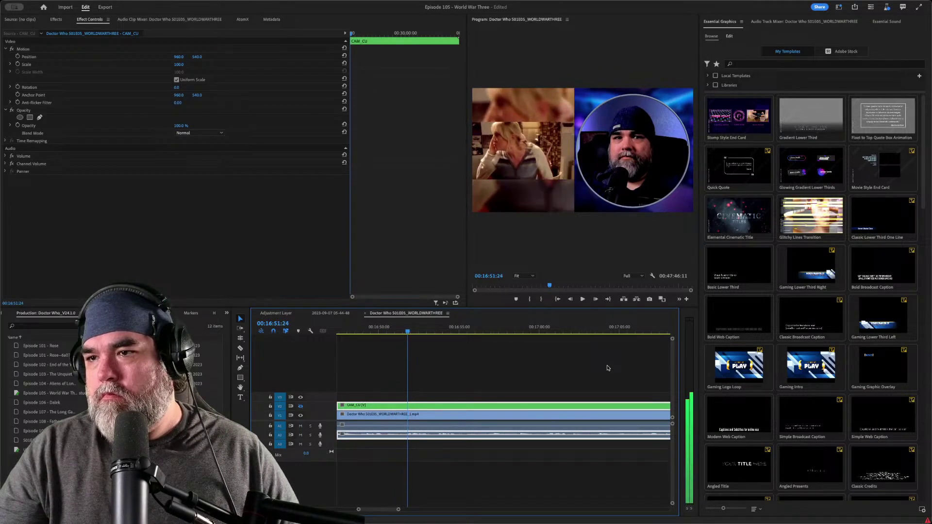
- Ripple-trim about four seconds from the start of the piece at 16:47:11, and split the clips at about 16:50:22
key(Up)
key(space)
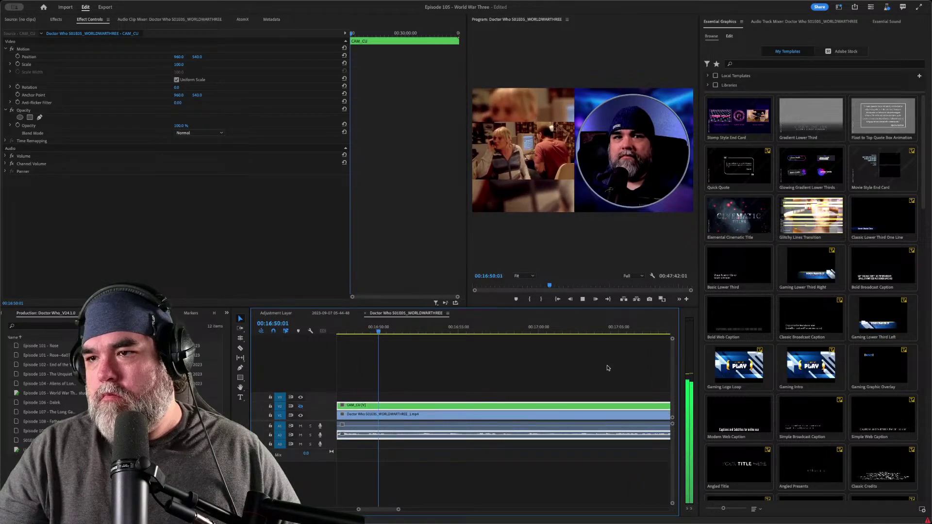
key(ctrl+k)
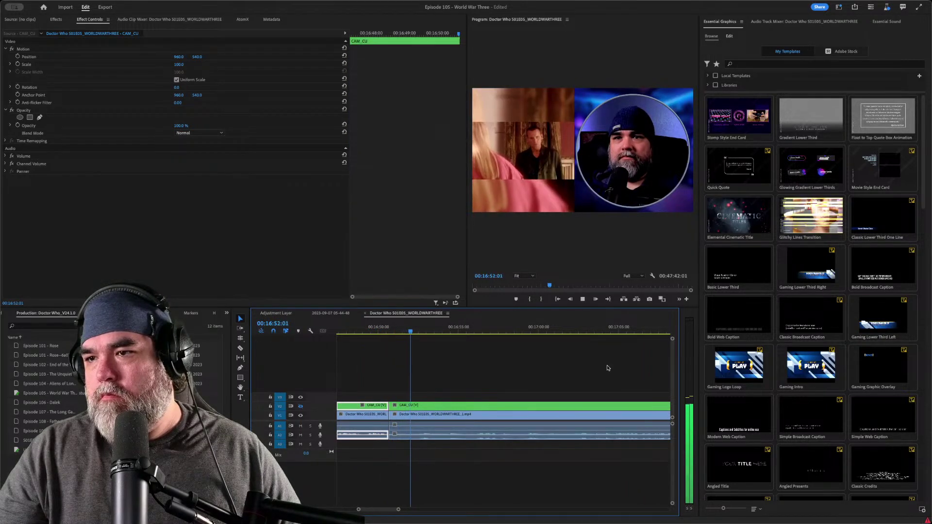
- Ripple-trim the start of the piece after 16:50:22 in two passes, by about three and a half seconds in total
key(q)
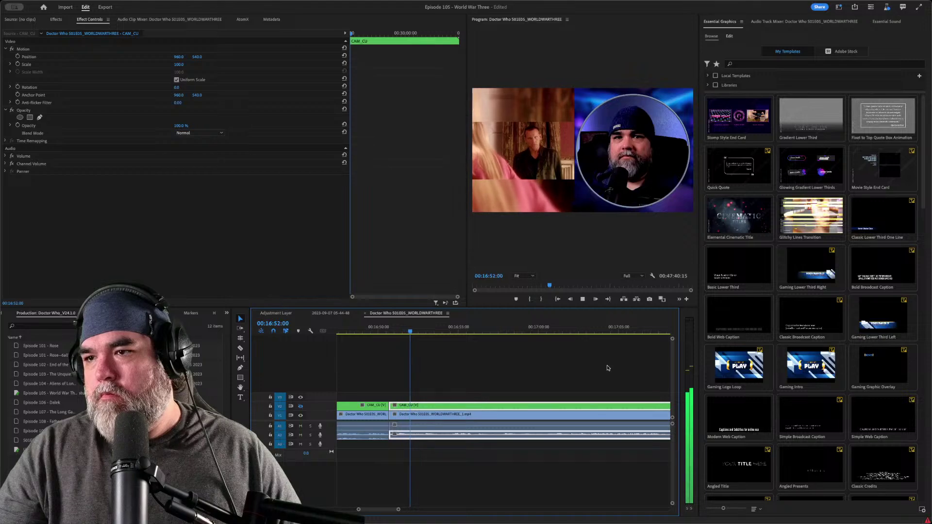
key(space)
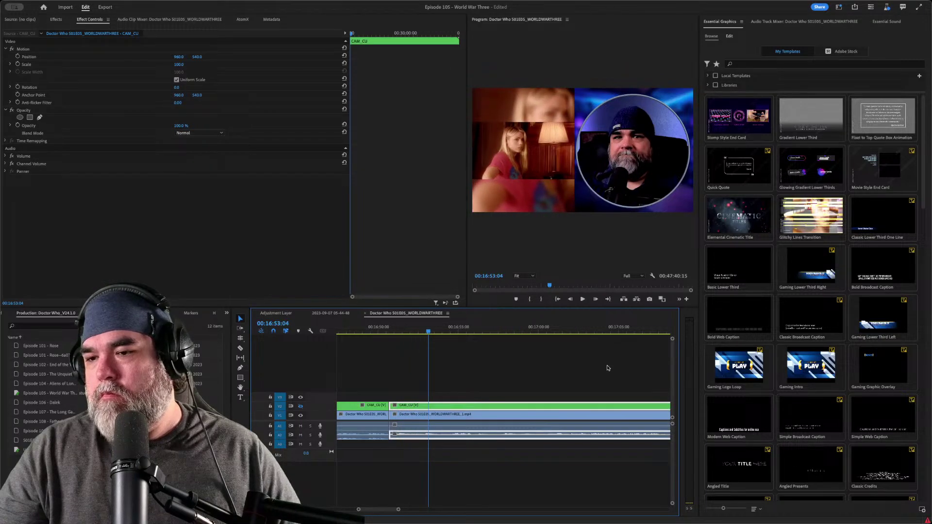
key(j)
key(q)
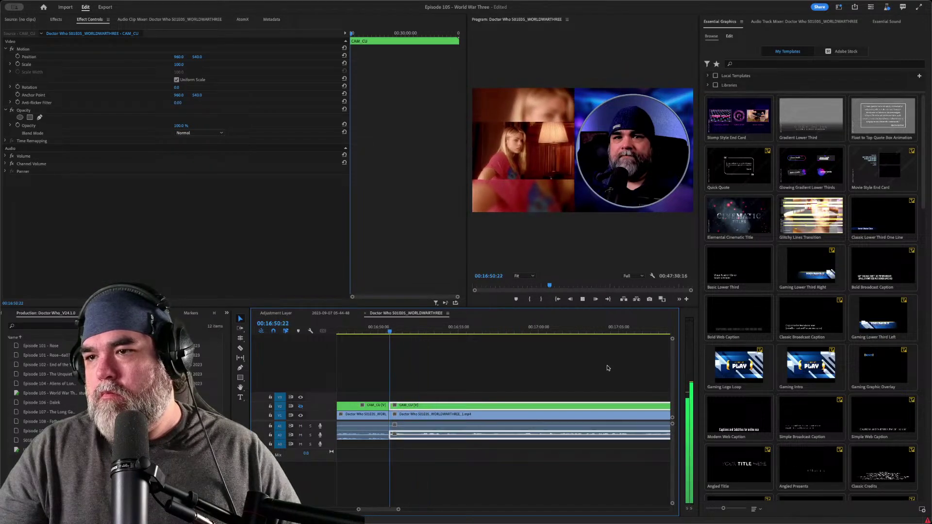
- Split the clips at about 16:55:17 and at 16:56:28, and move the linked camera piece between the cuts down one track
key(space)
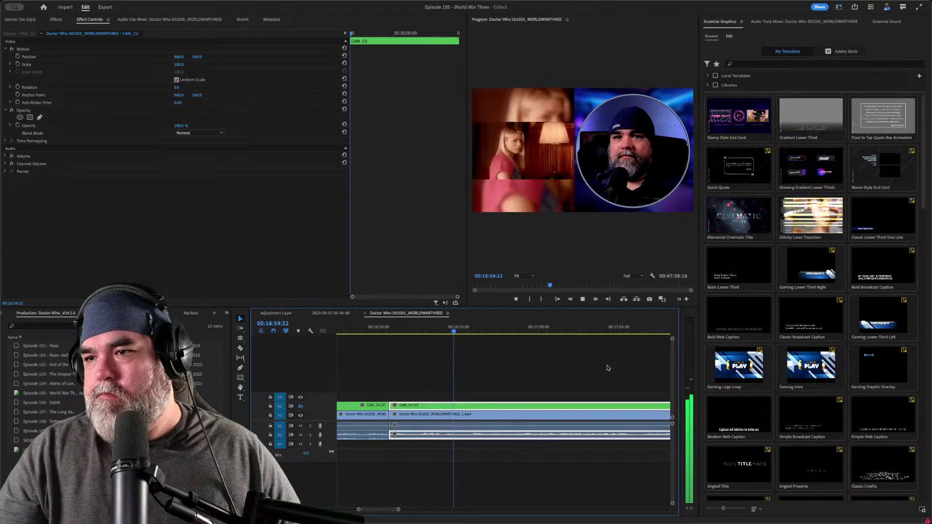
key(space)
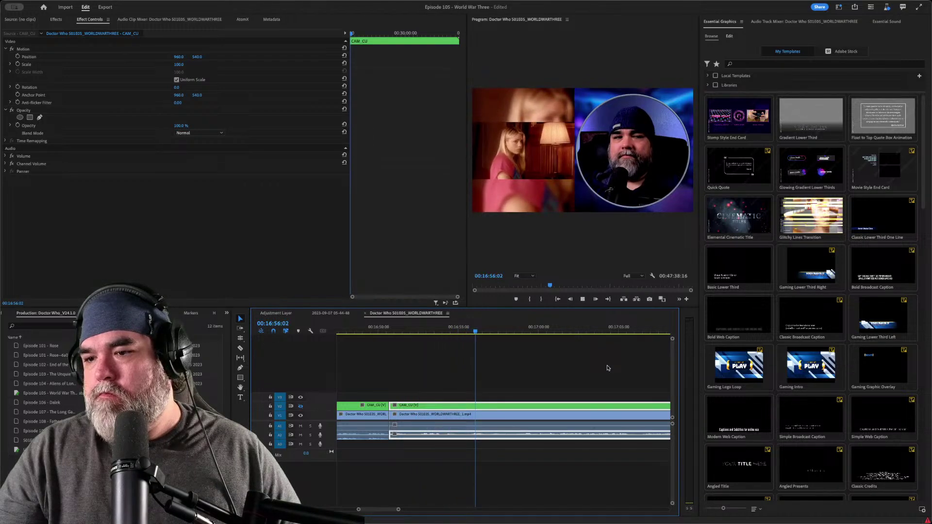
key(j)
key(l)
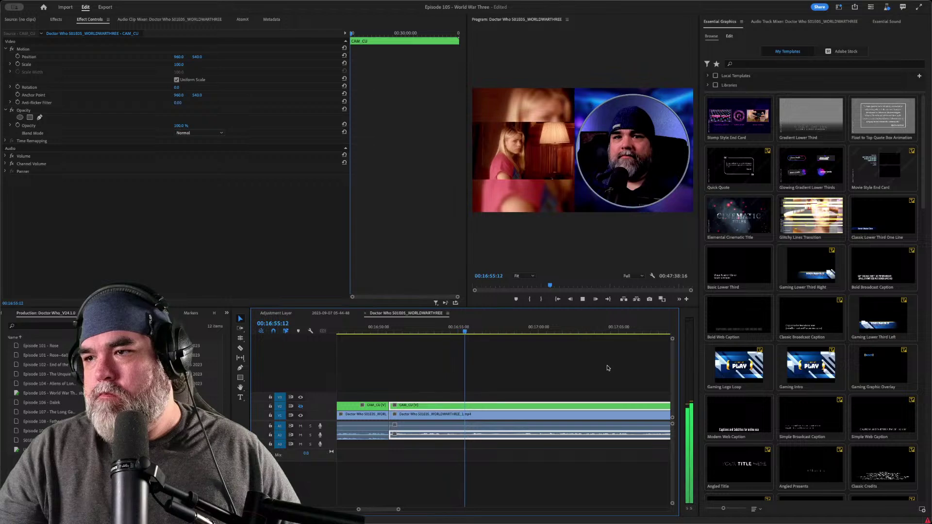
key(ctrl+k)
key(space)
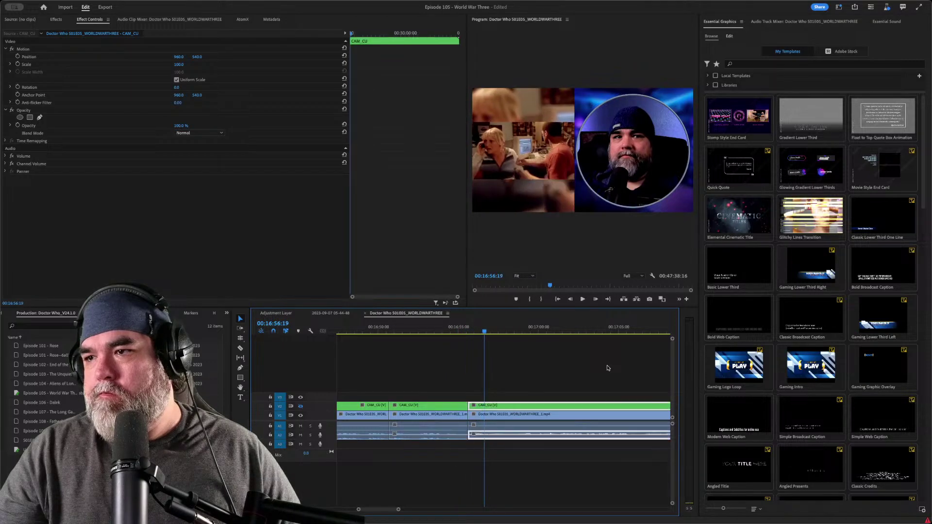
key(space)
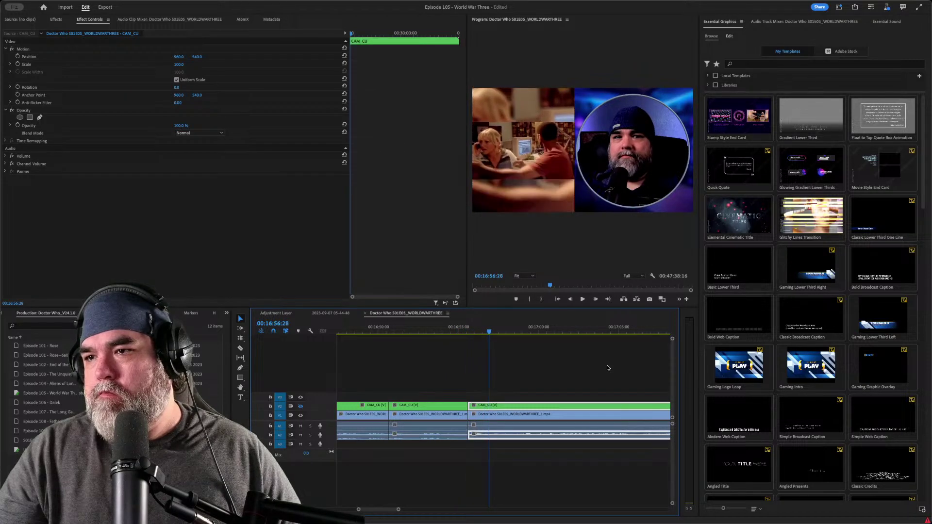
key(space)
key(ctrl+k)
key(alt+Down)
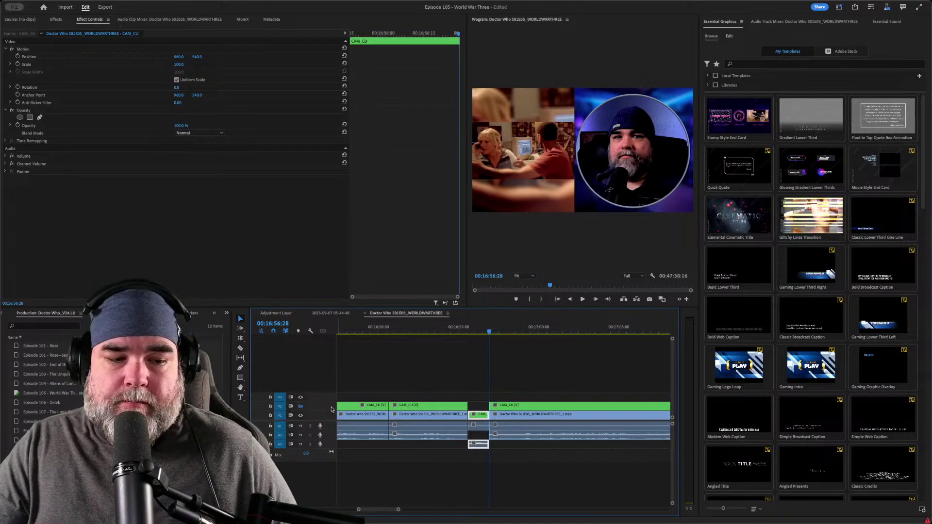
- Replay the full-camera shot before 16:56:28 and ripple-trim just under one second from the start of the following piece
click(530, 390)
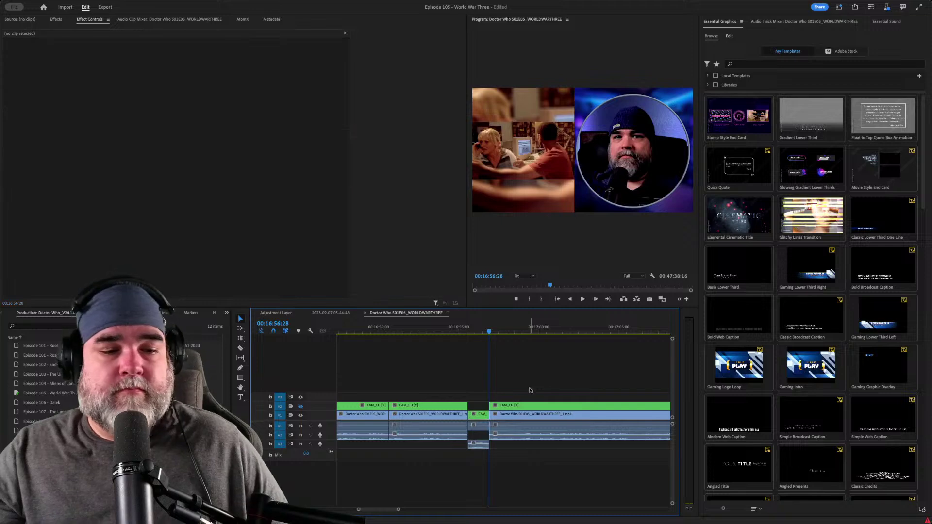
key(space)
click(474, 330)
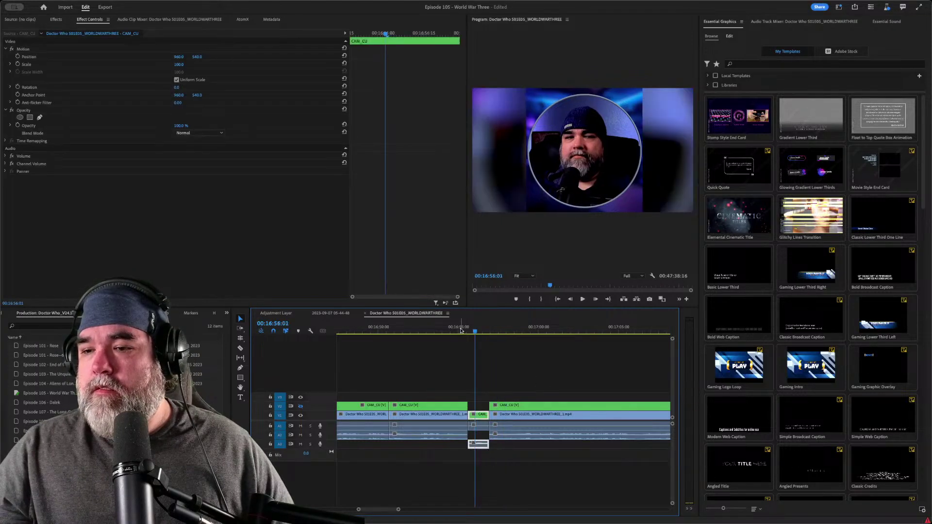
key(space)
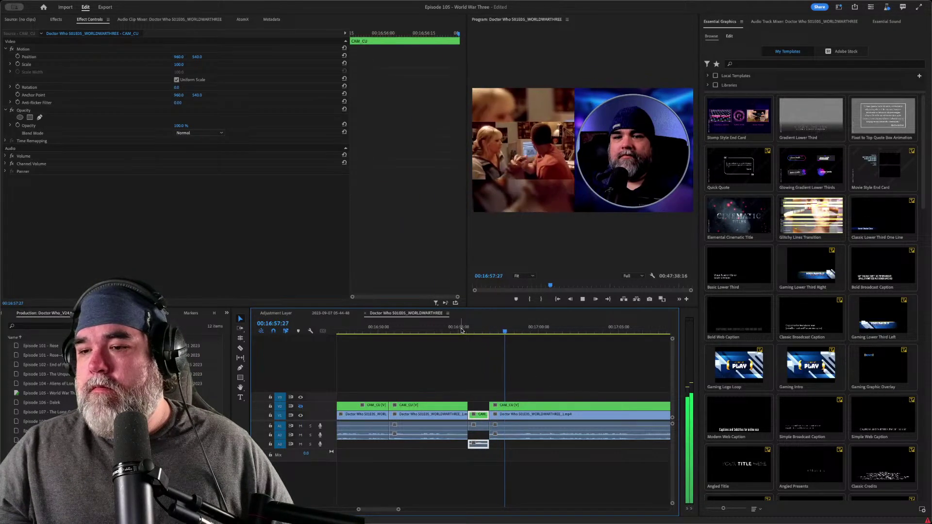
key(Up)
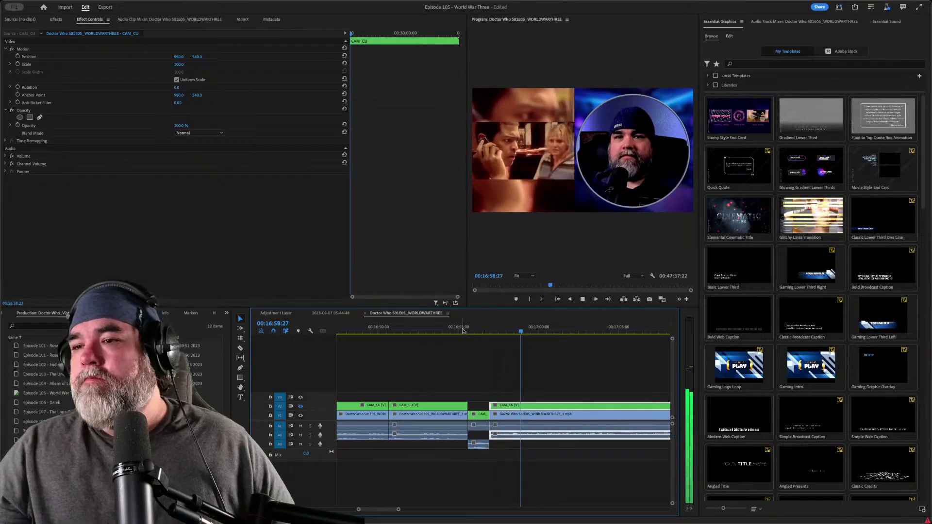
- Review the footage from 16:56:28 to about 17:16:12 for pauses and replay its opening seconds
key(space)
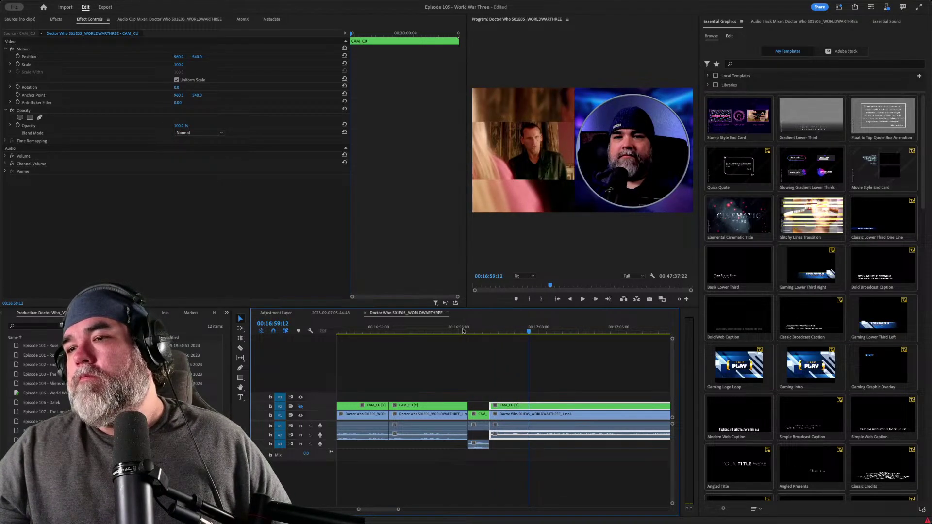
key(space)
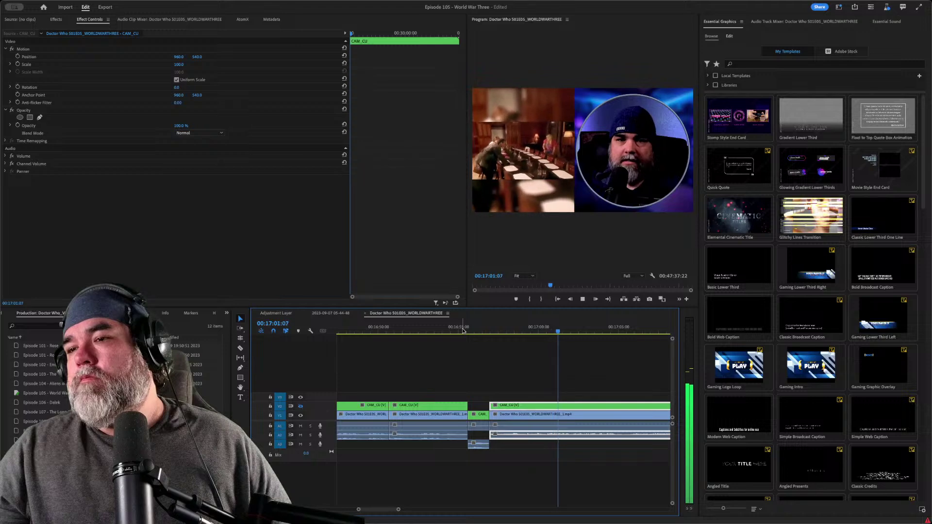
key(j)
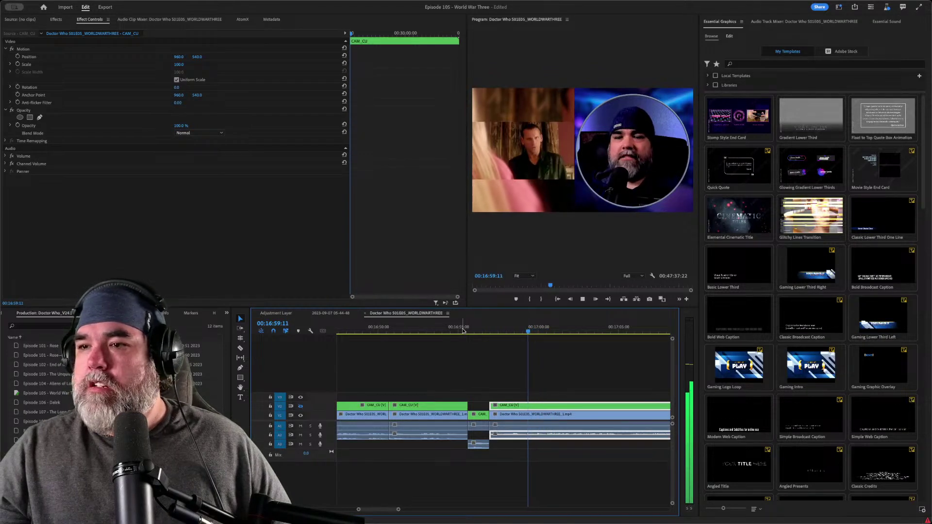
key(space)
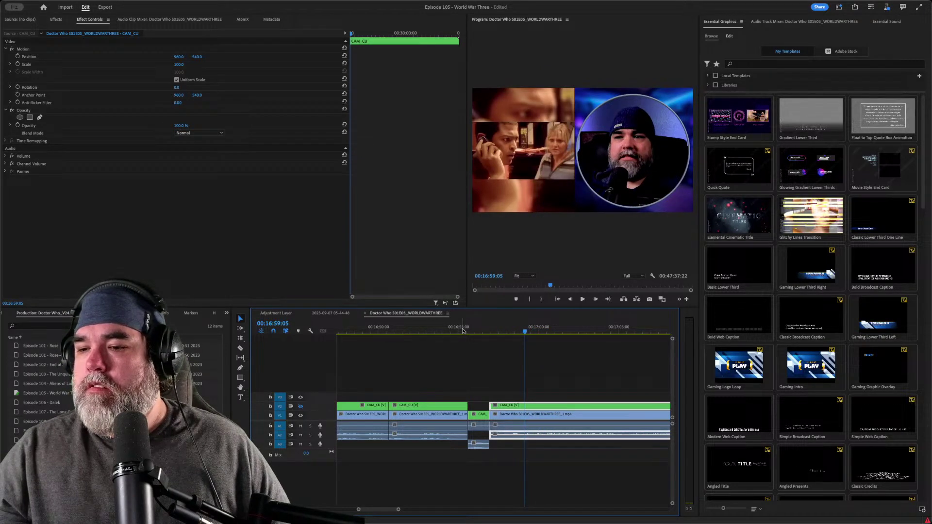
key(space)
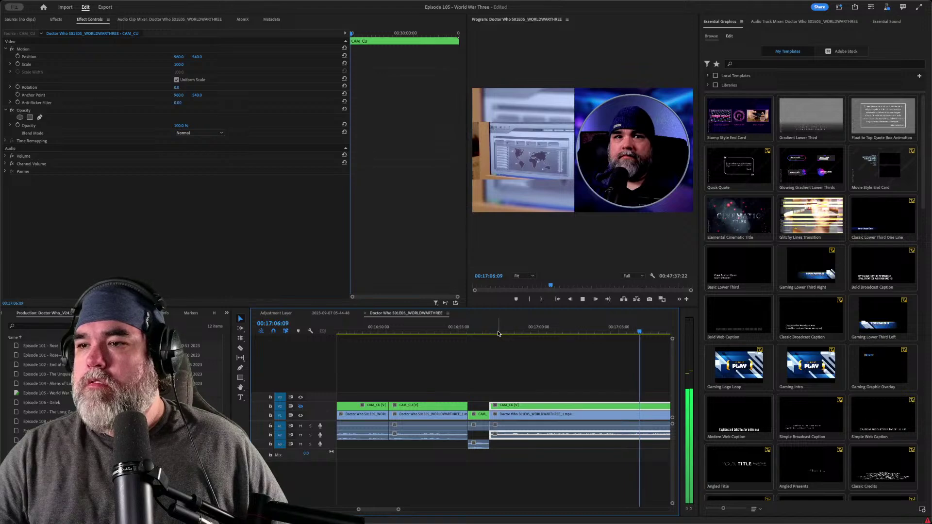
key(space)
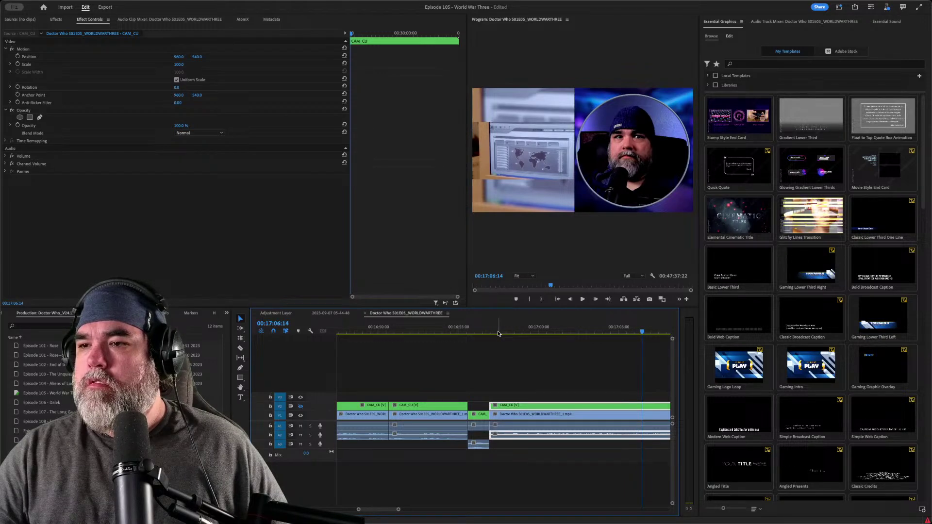
key(space)
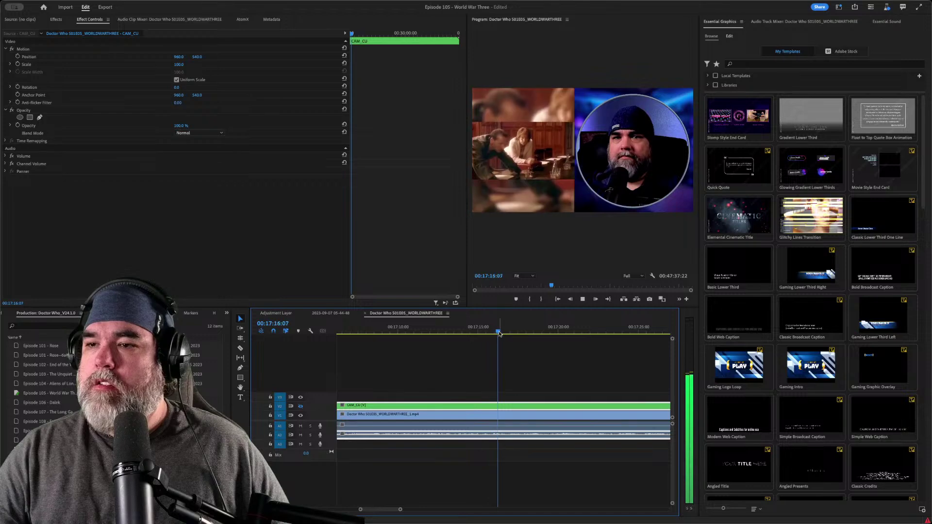
key(space)
scroll(488, 375, up, 5)
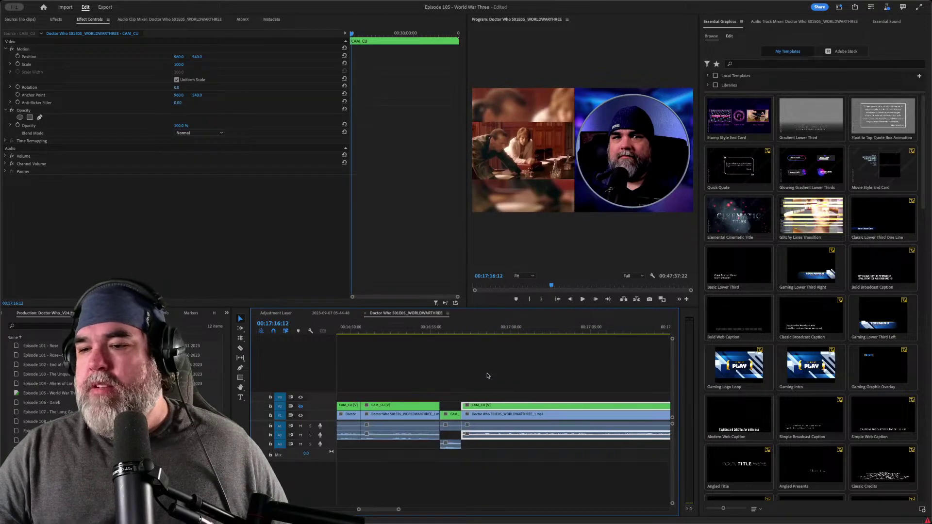
click(468, 330)
key(space)
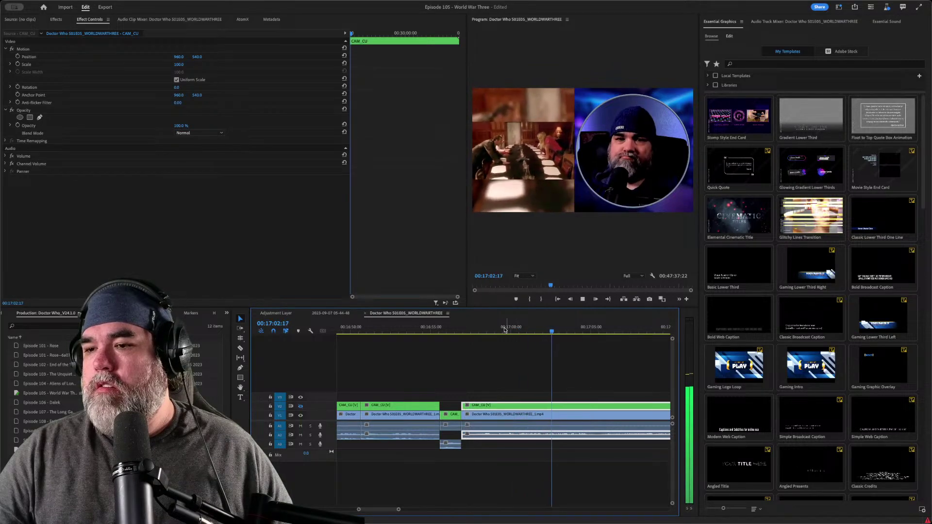
- Split the clips at about 17:01:27 and 17:03:24, ripple-trimming about one and just under two seconds from the respective following pieces
click(504, 329)
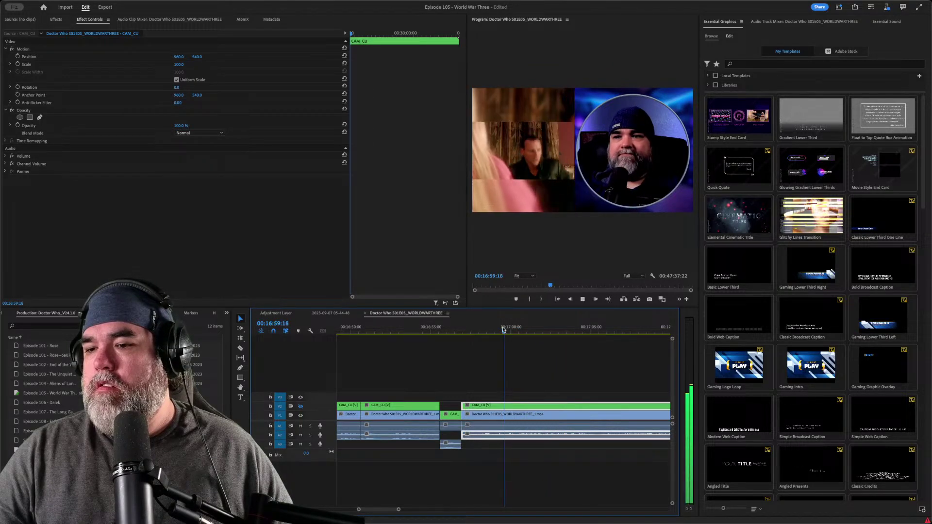
key(space)
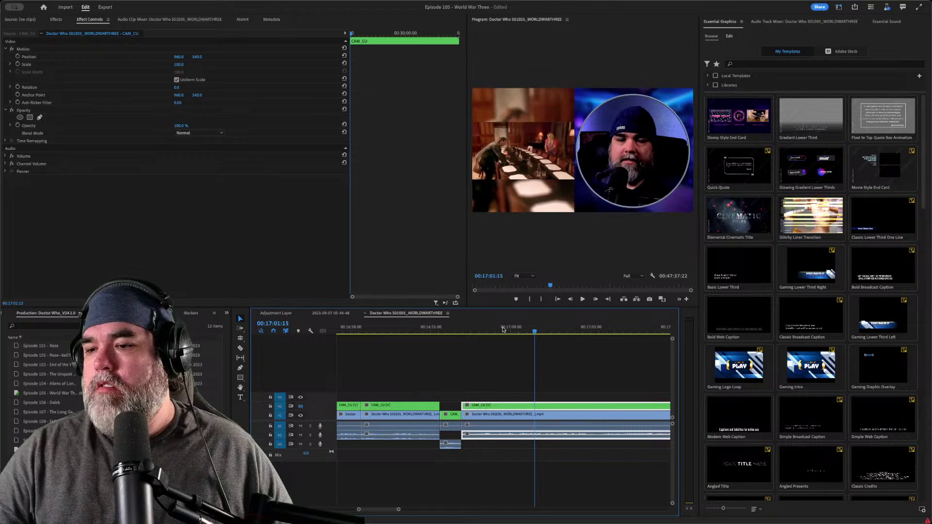
key(space)
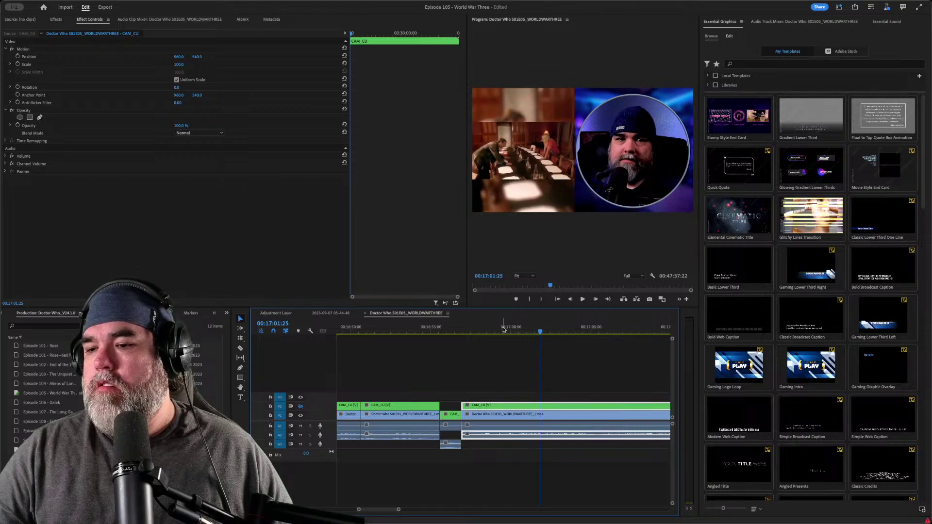
key(space)
key(ctrl+k)
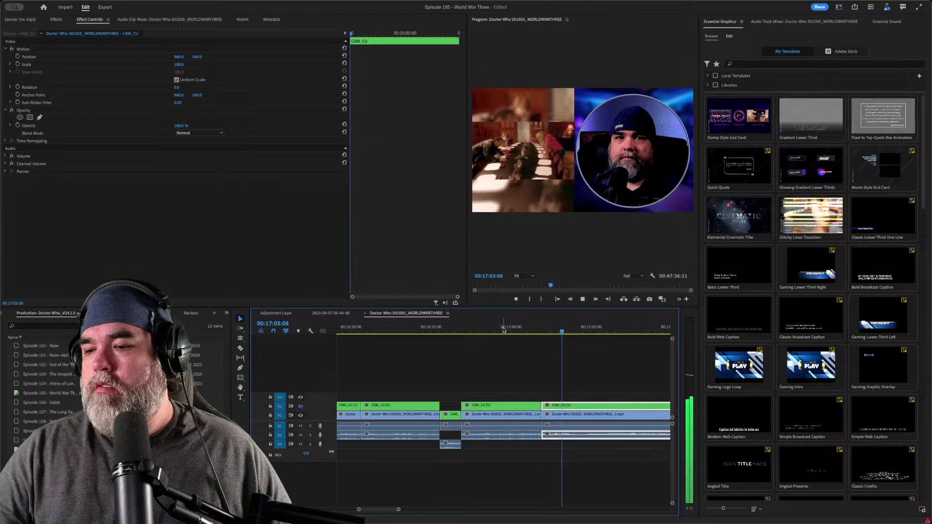
key(ctrl+k)
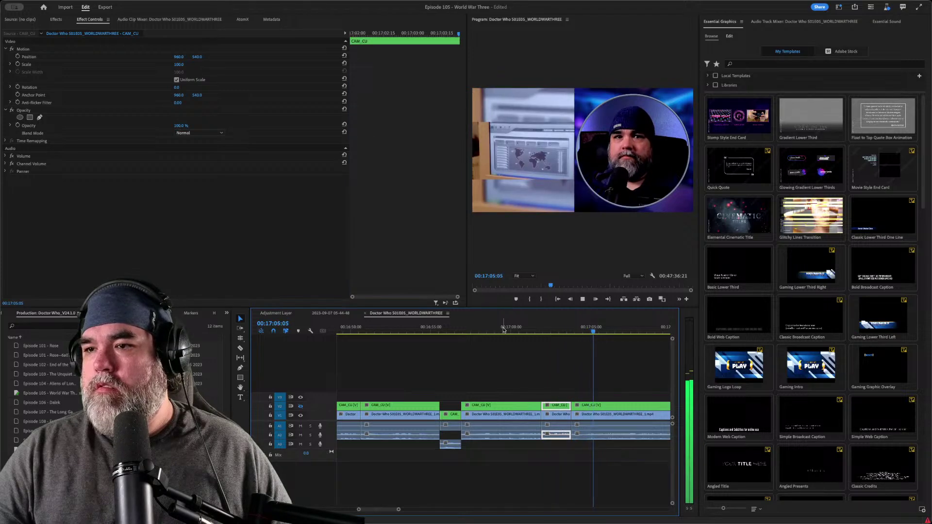
key(q)
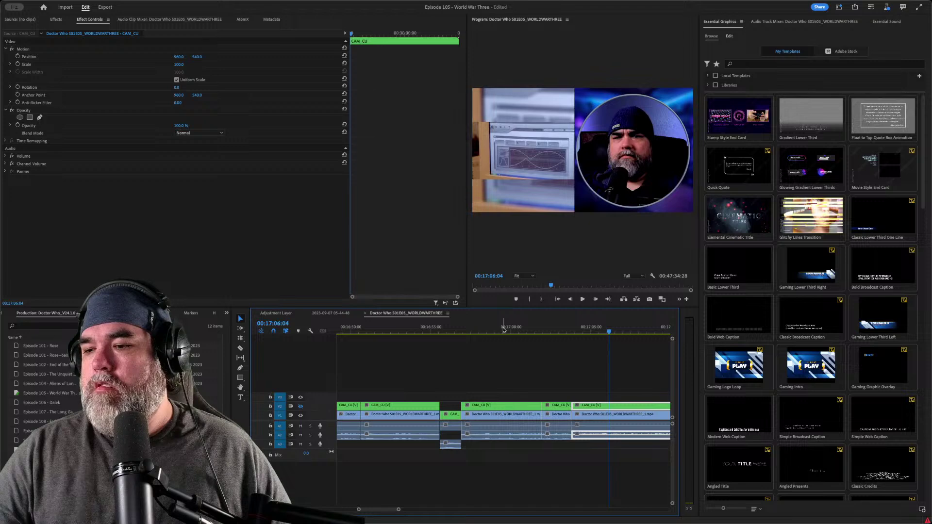
- Try splitting the clips at about 17:06:04, and undo the split
key(ctrl+k)
key(space)
key(ctrl+z)
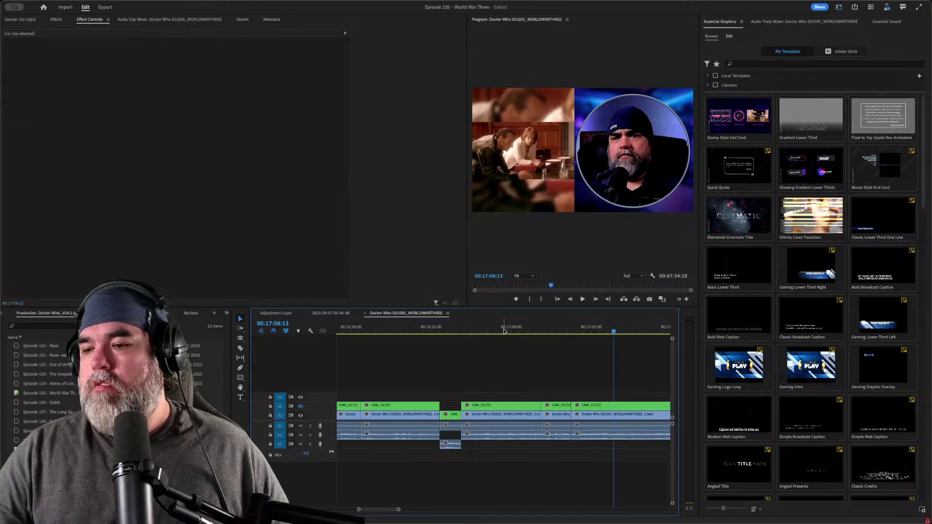
- Replay the footage from just after the 16:56:28 cut to about 17:08, and return to the cut at 17:03:24
key(space)
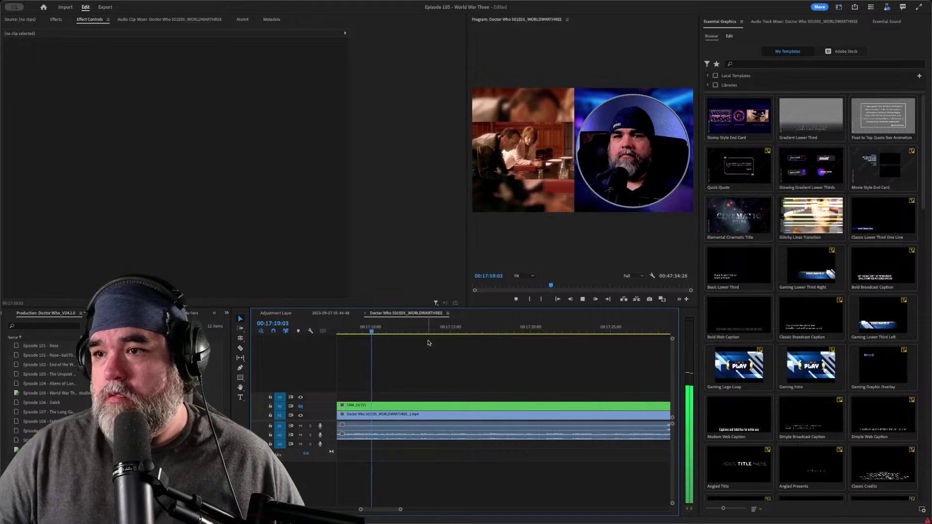
click(454, 406)
scroll(455, 391, up, 5)
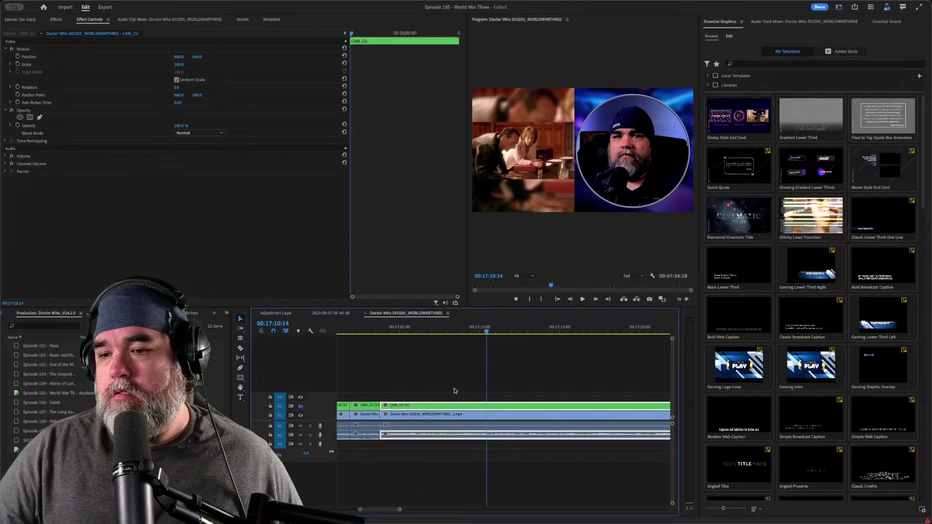
click(361, 331)
key(space)
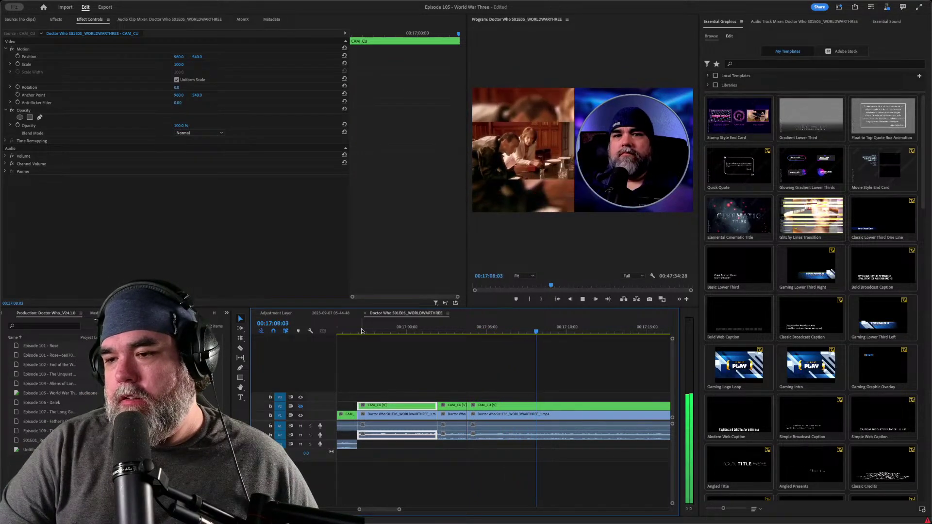
key(Up)
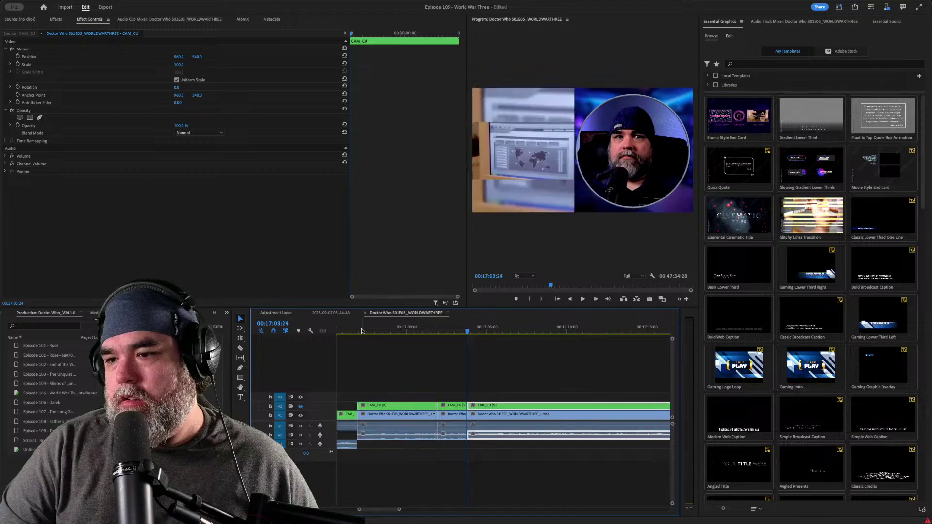
- Split the clips at 17:05:15 and about 17:09:03, ripple-trimming about seven and a half seconds in total from the start of the piece between them
key(space)
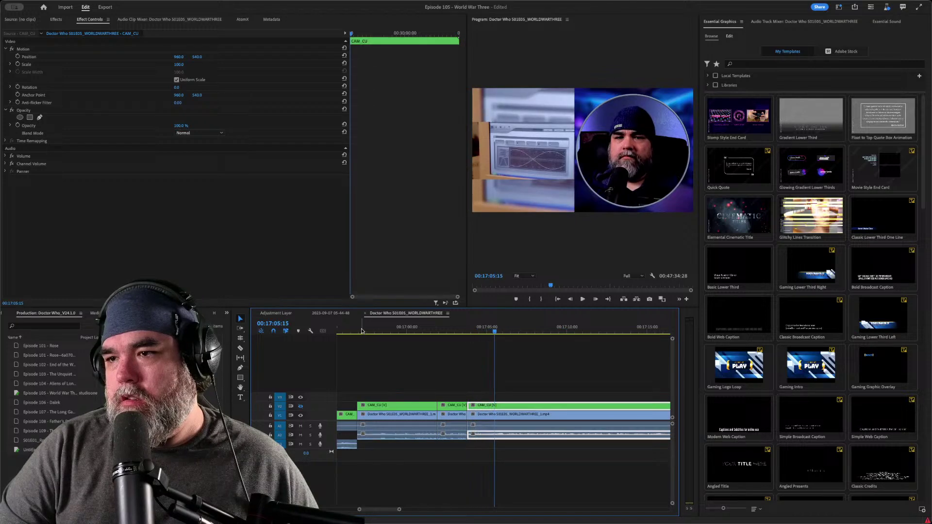
key(ctrl+k)
key(space)
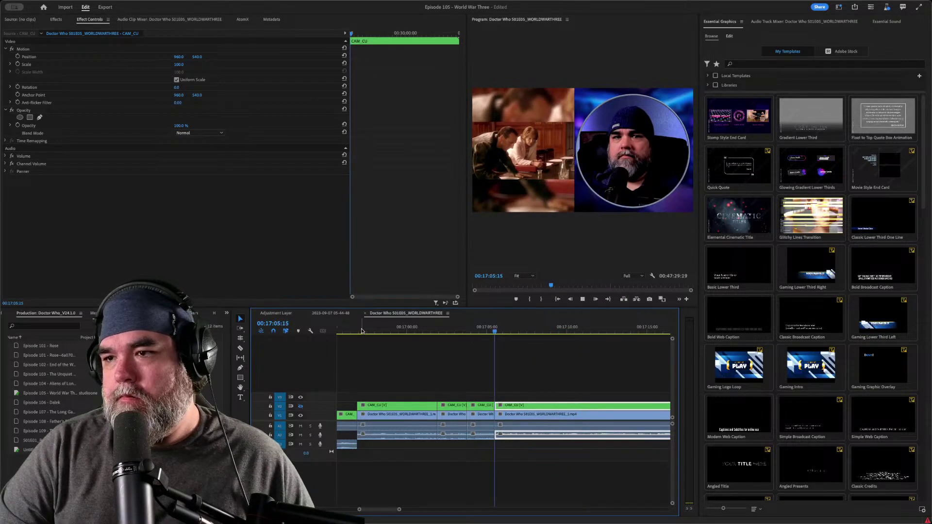
key(Up)
key(Up)
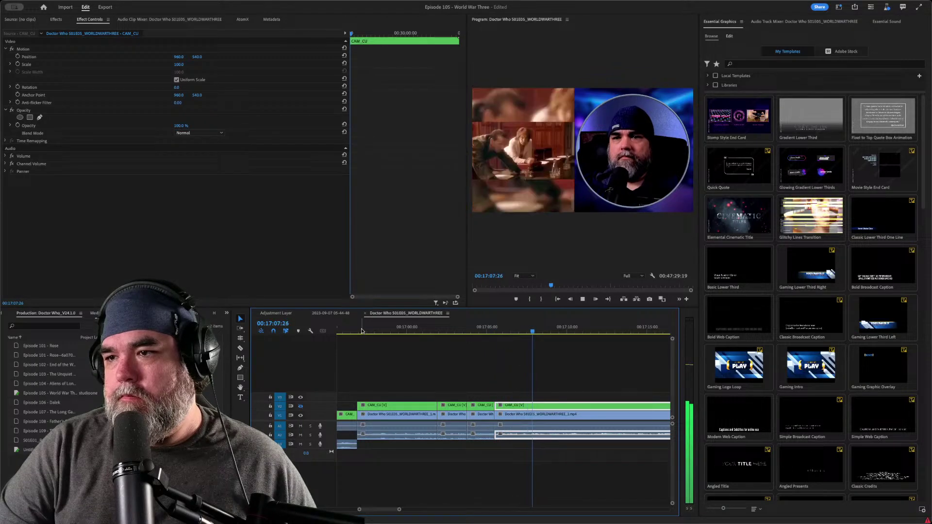
key(Up)
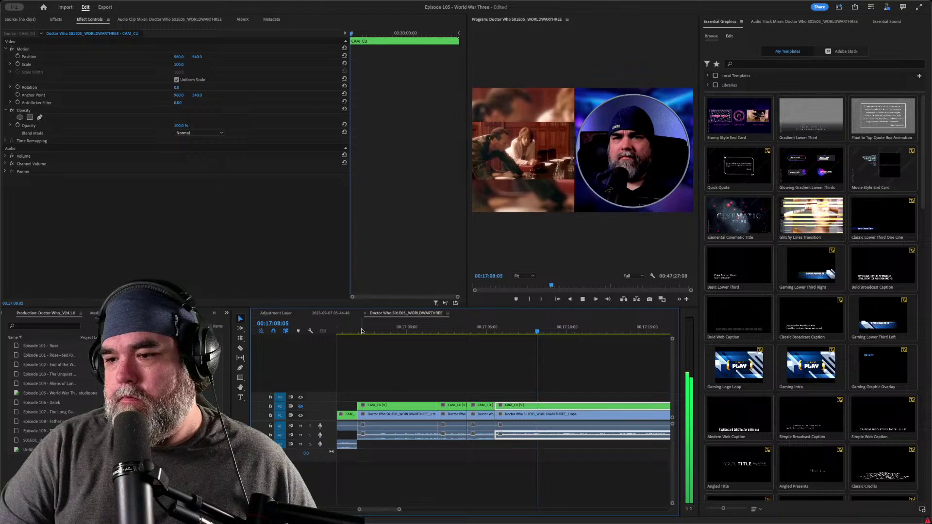
key(ctrl+k)
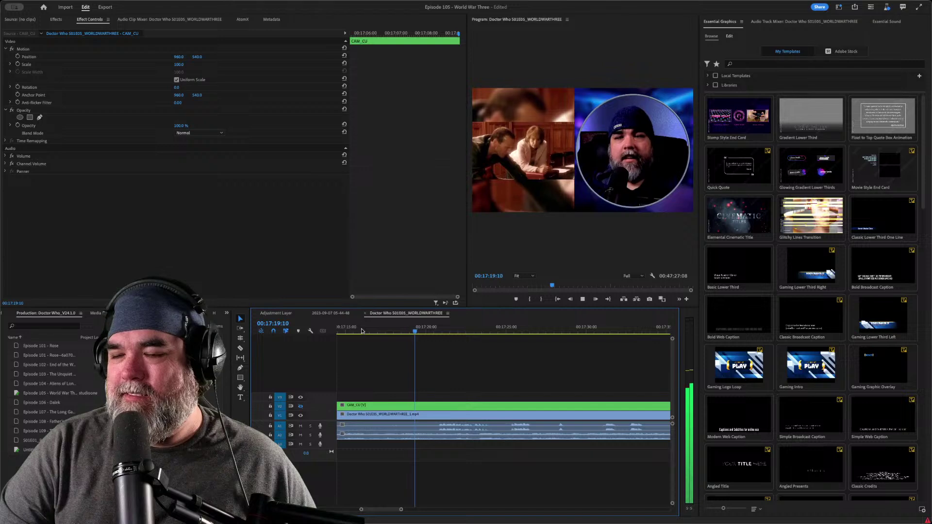
- Try ripple-trimming about nine and a half seconds from the piece after 17:09:03 and splitting it at about 17:11, and undo both edits
key(j)
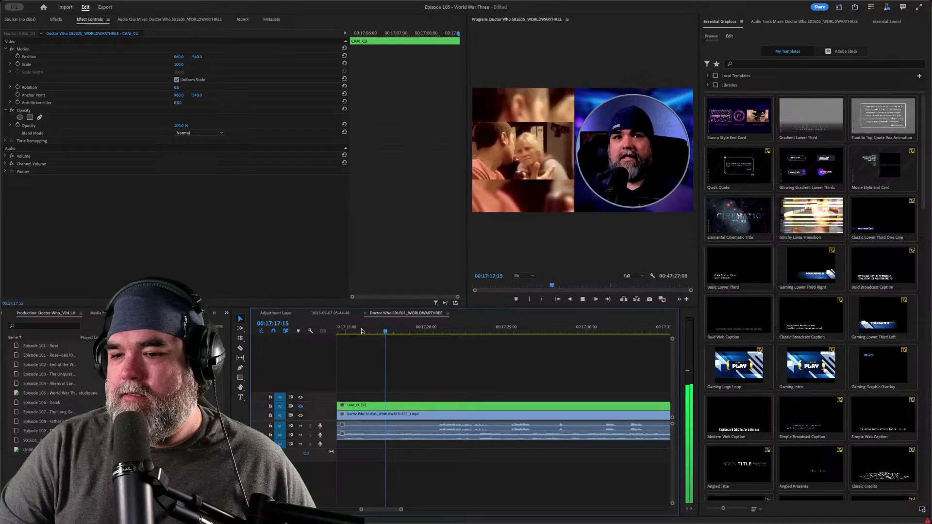
key(k)
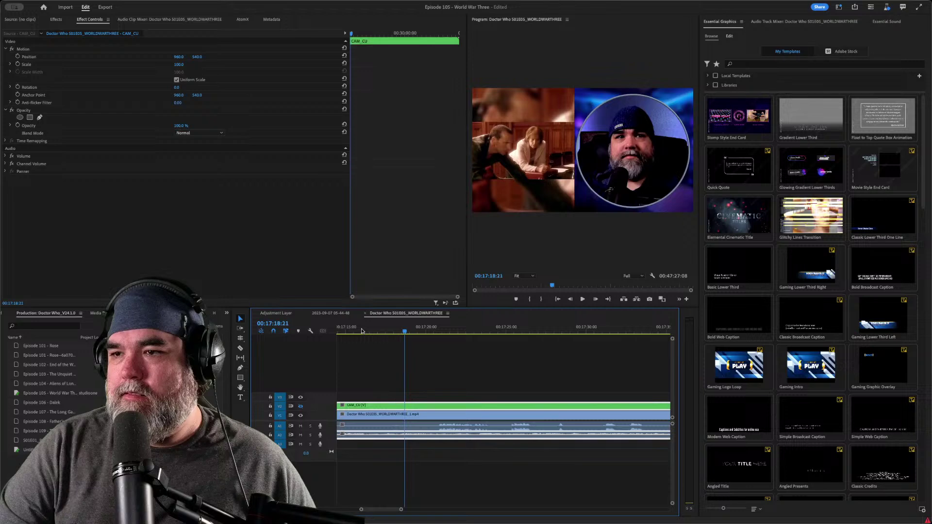
key(j)
key(j)
key(l)
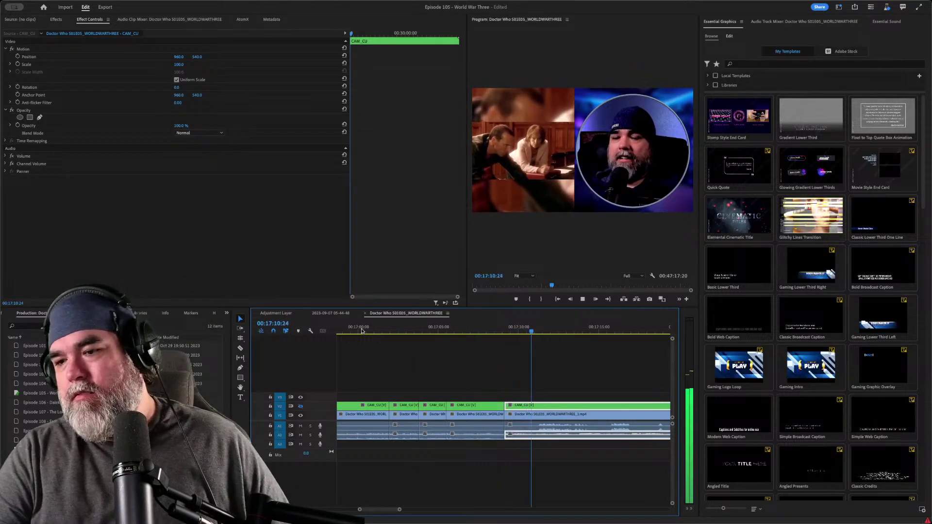
key(ctrl+k)
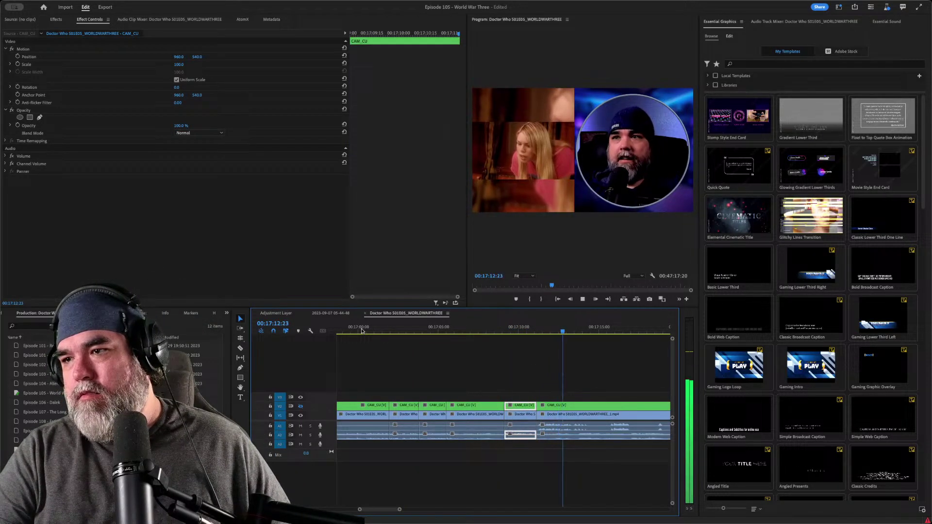
key(shift+Delete)
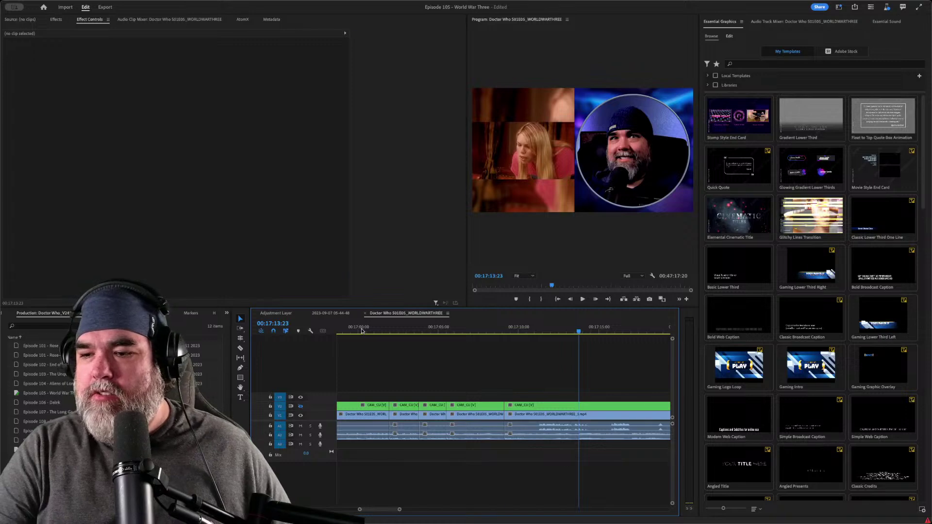
key(Up)
key(Up)
- Ripple-trim the end of the piece starting at 17:05:15 back to about 17:06:14
key(l)
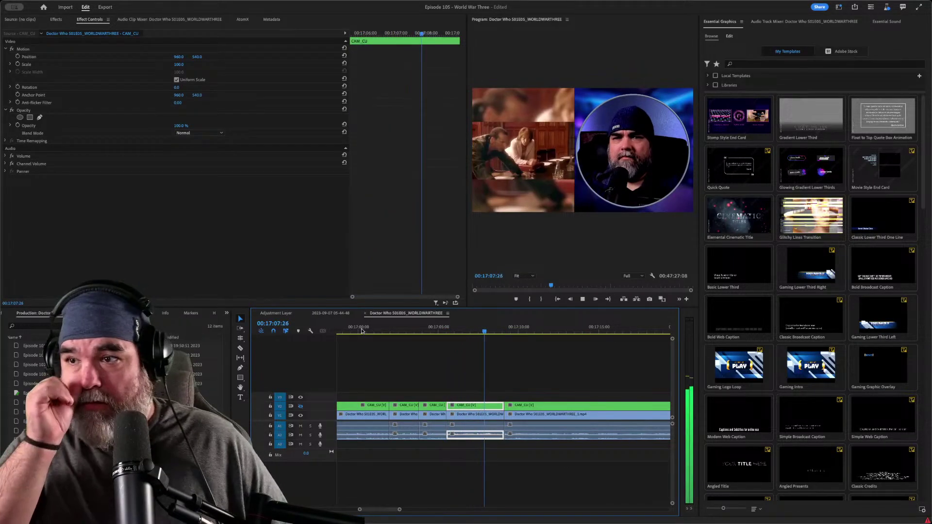
key(Up)
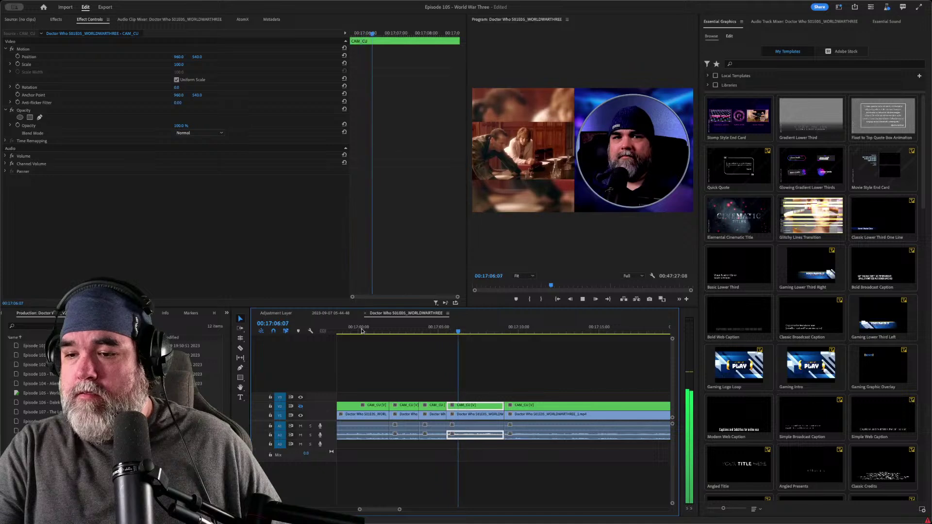
key(k)
key(w)
key(l)
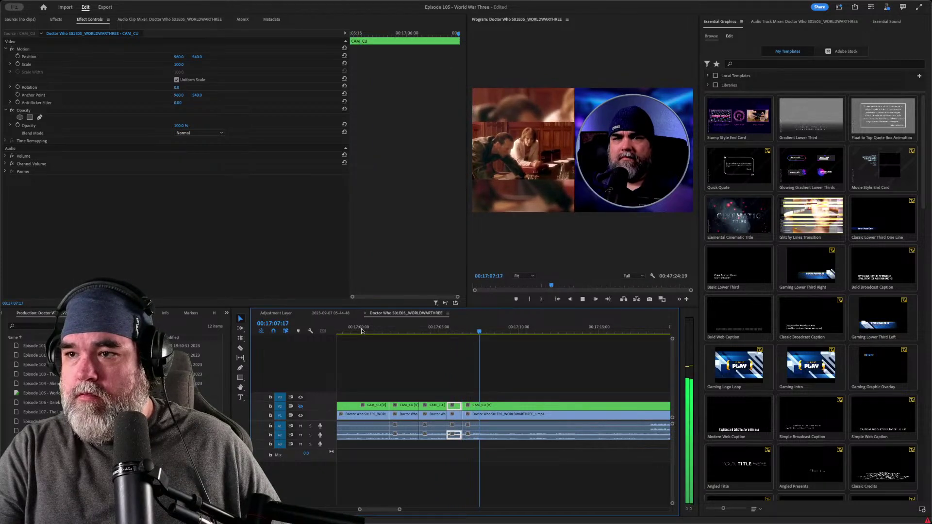
- Ripple-trim about two and a half seconds from the start of the piece following the 17:06:14 cut
key(k)
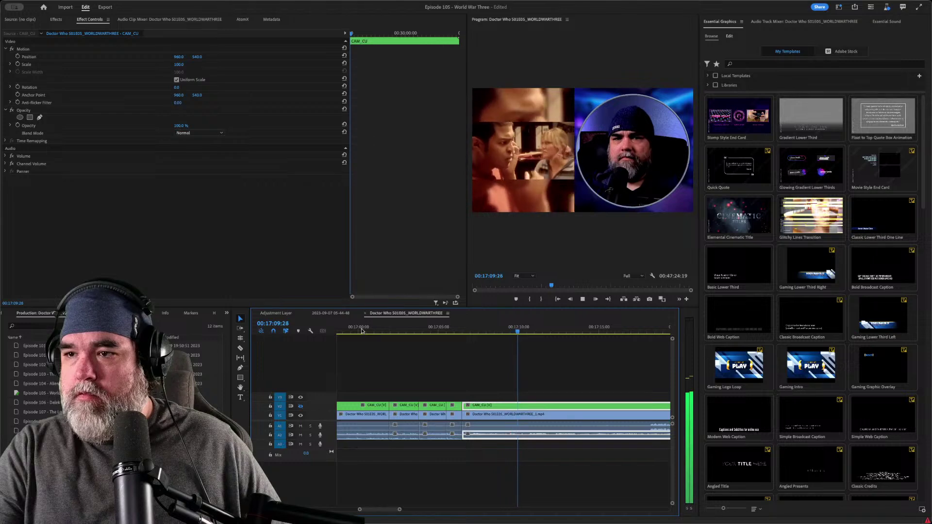
key(k)
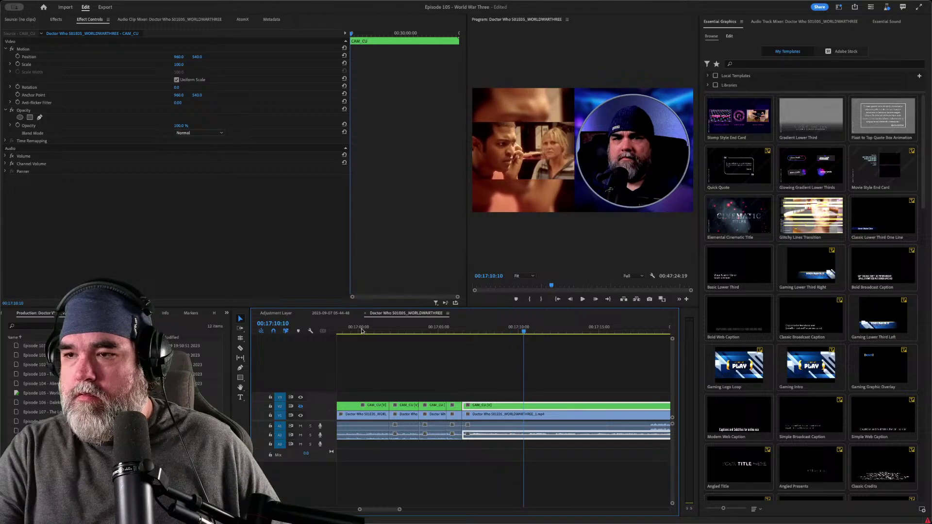
key(l)
key(Up)
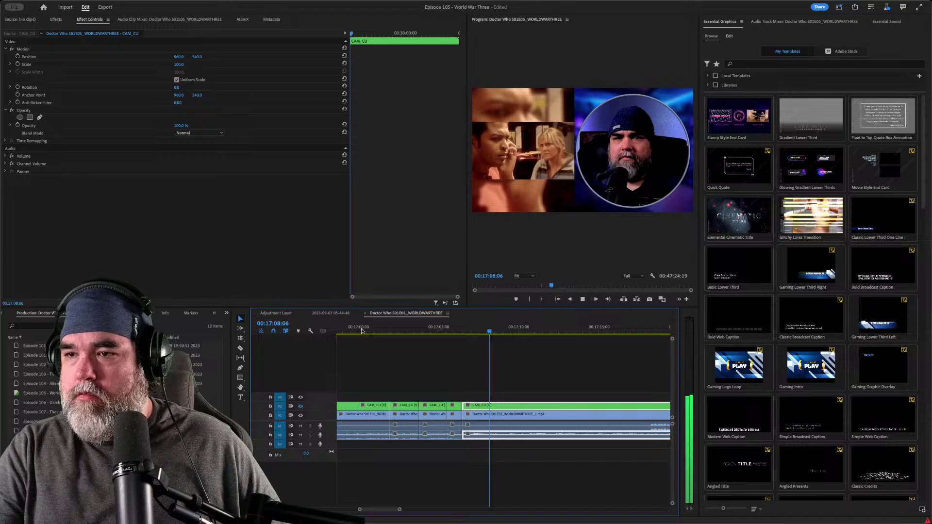
key(Up)
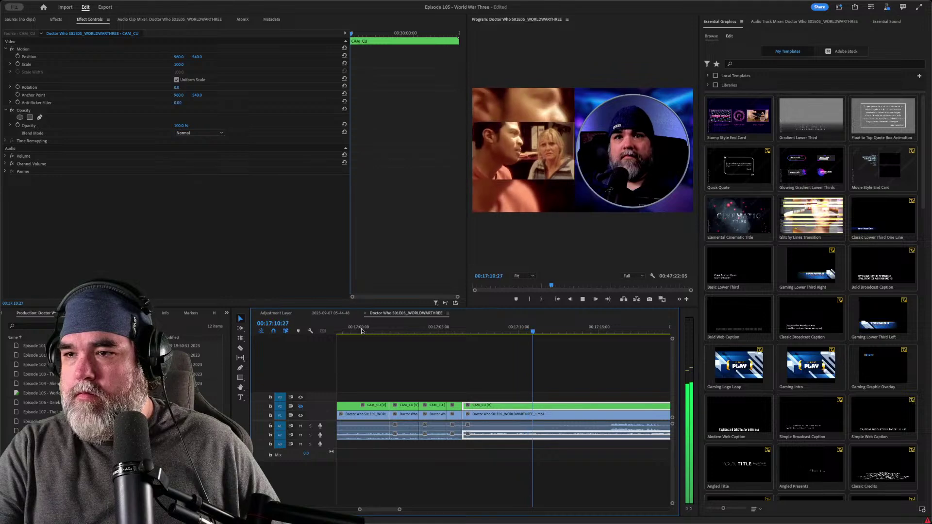
- Split the clips at about 17:13:05 and ripple-trim about two and a half seconds from the start of the following piece
key(space)
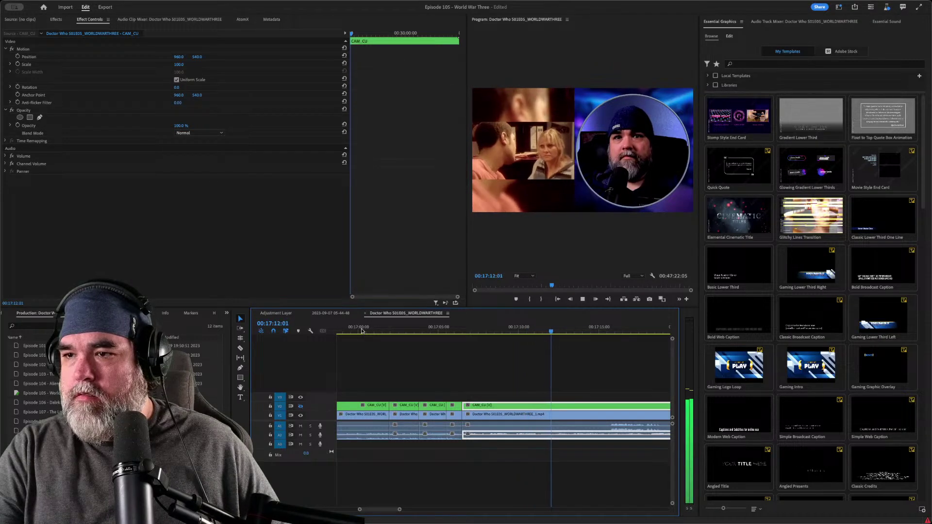
key(space)
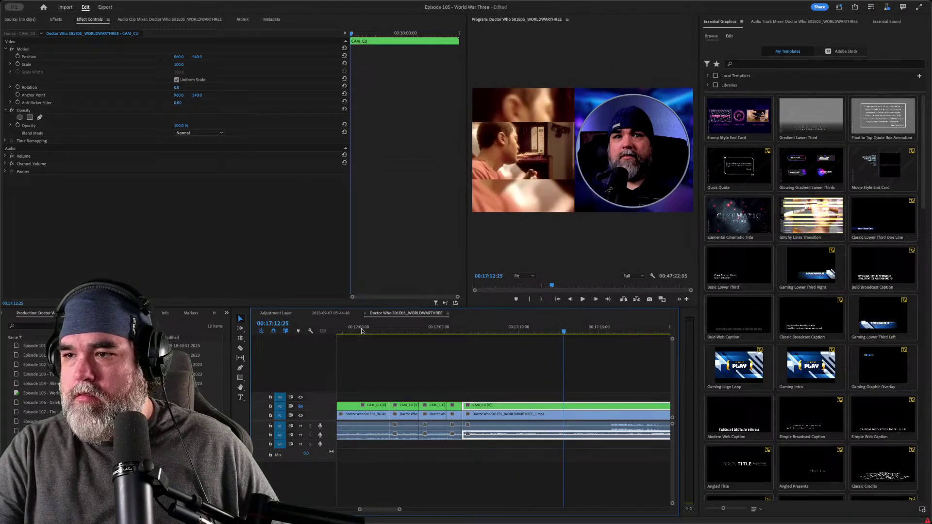
key(space)
key(ctrl+k)
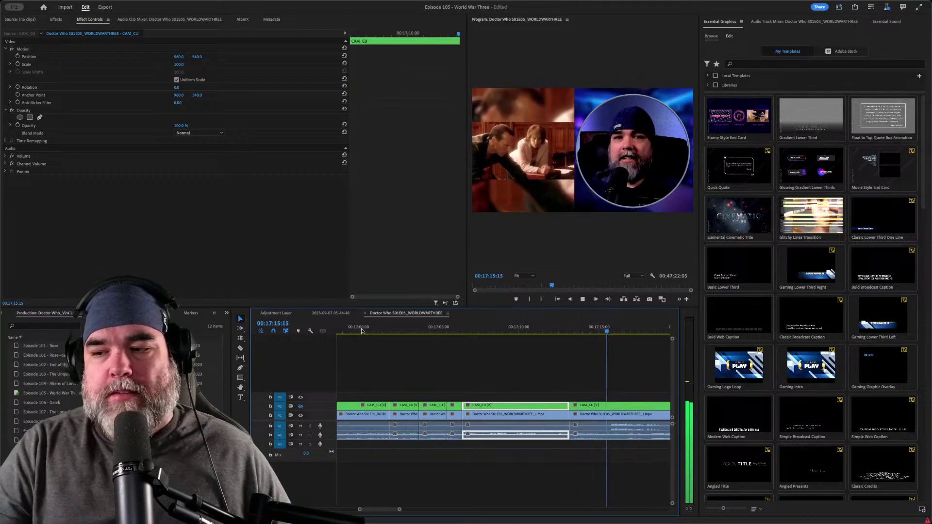
key(Up)
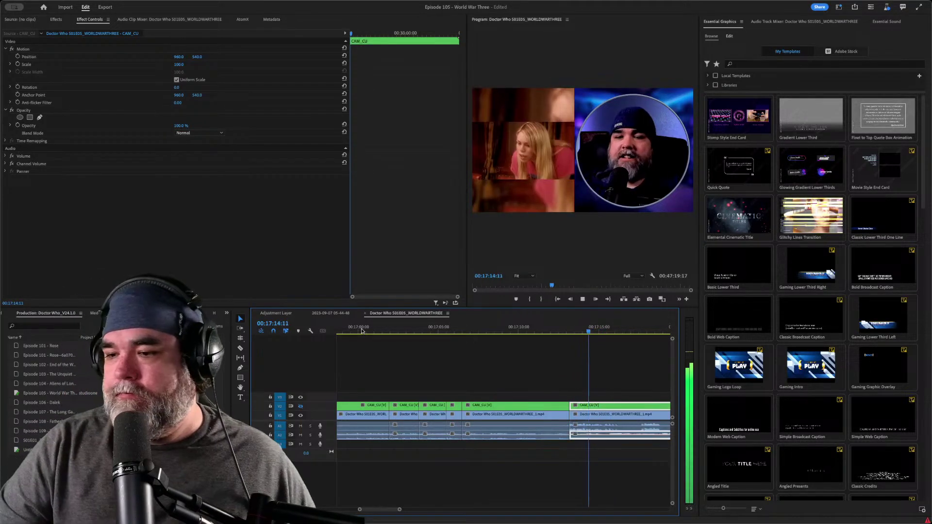
- Split the clips at about 17:16:08 and move the camera piece starting at 17:13:05 down one track for a full-camera shot
key(ctrl+k)
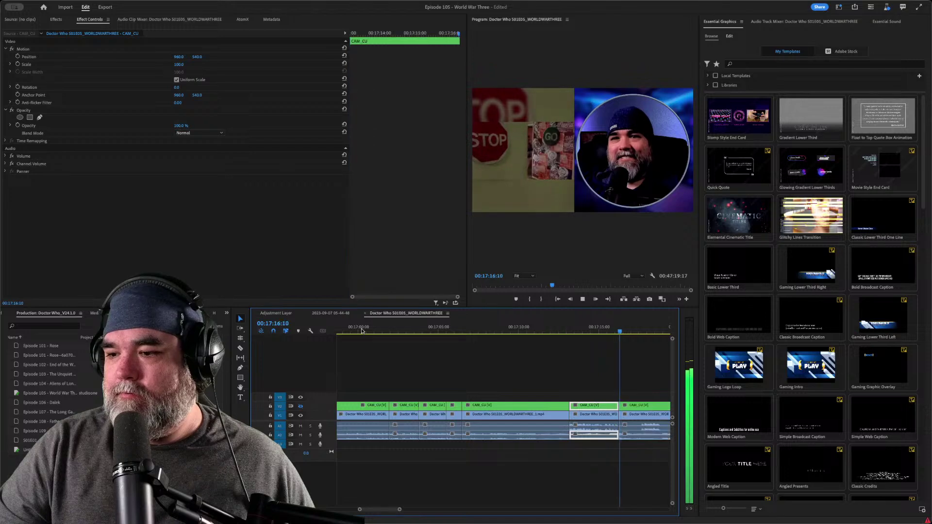
key(space)
key(Up)
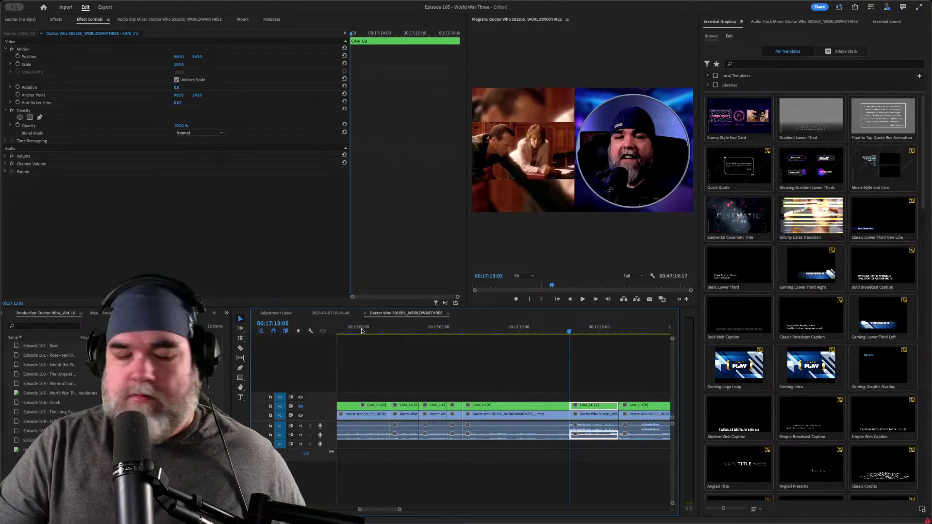
key(alt+Down)
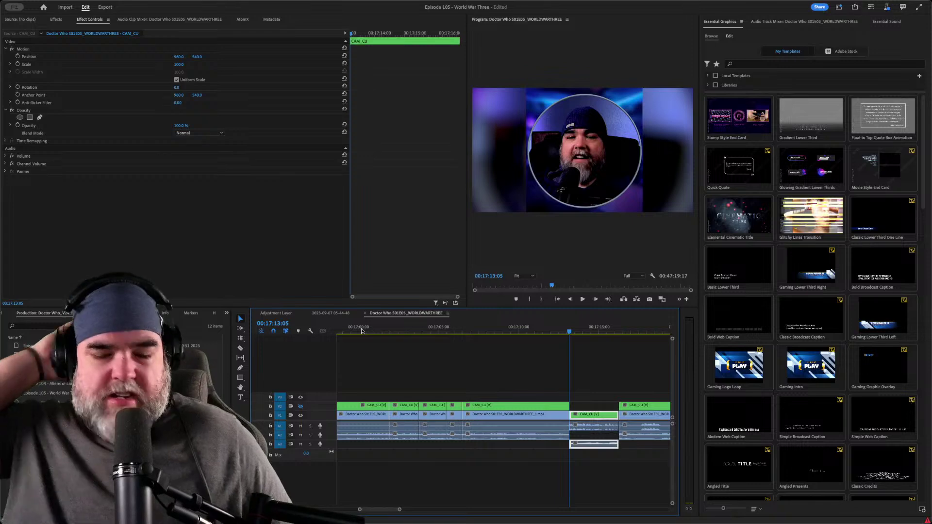
key(space)
click(537, 391)
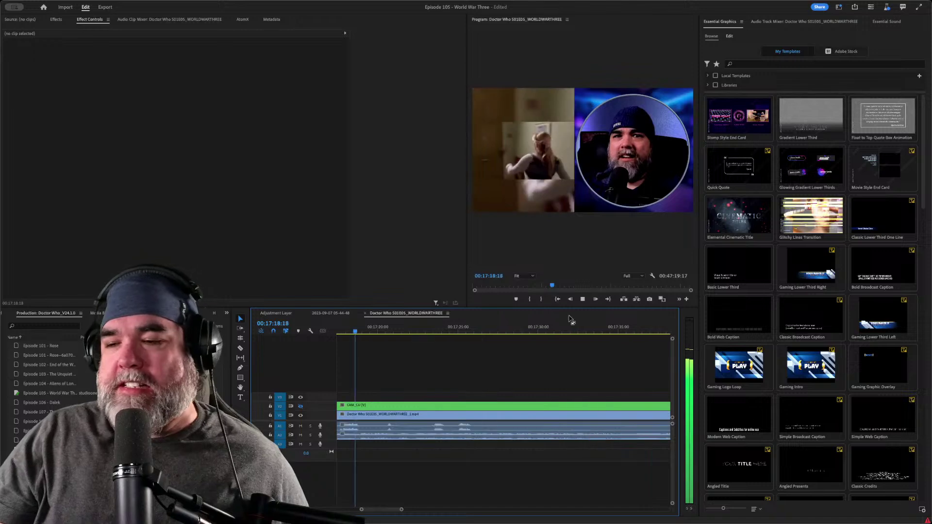
- Ripple-trim about three seconds in total, in two passes, from the start of the piece following the full-camera shot at 17:16:08
key(space)
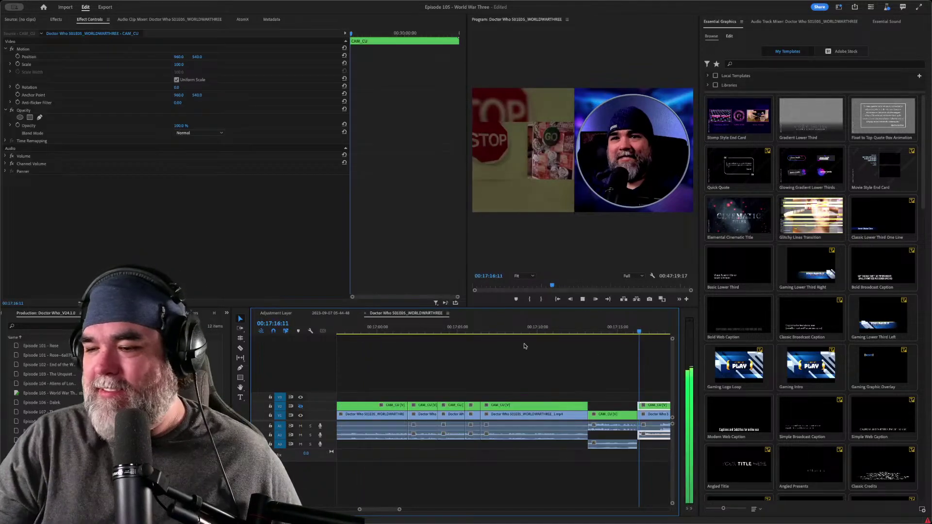
key(space)
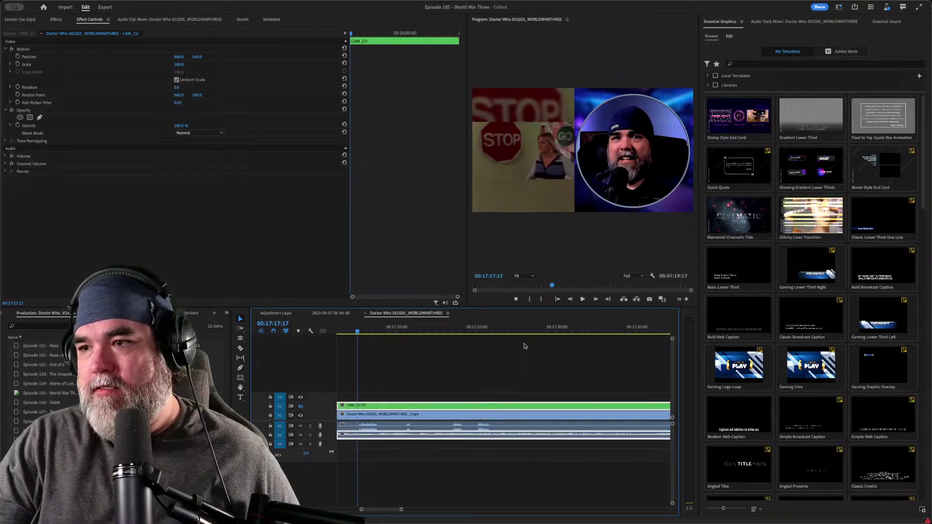
key(space)
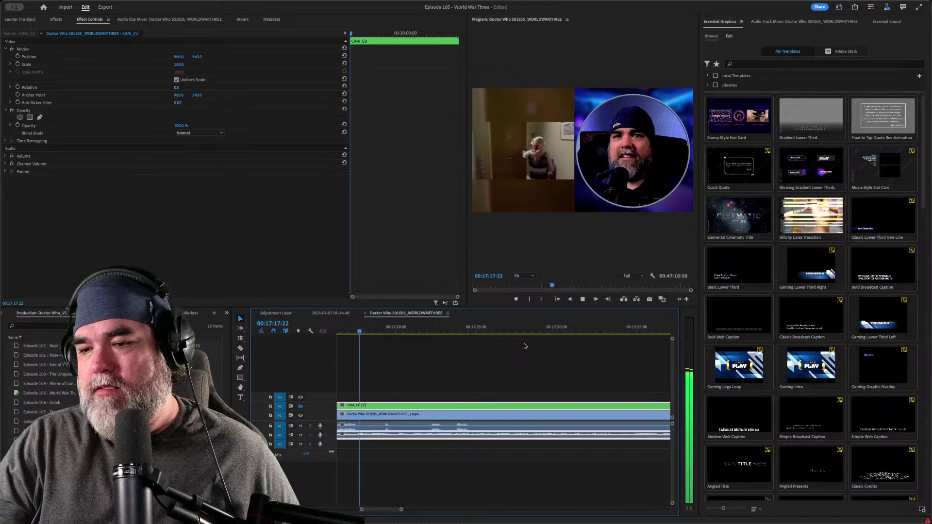
key(space)
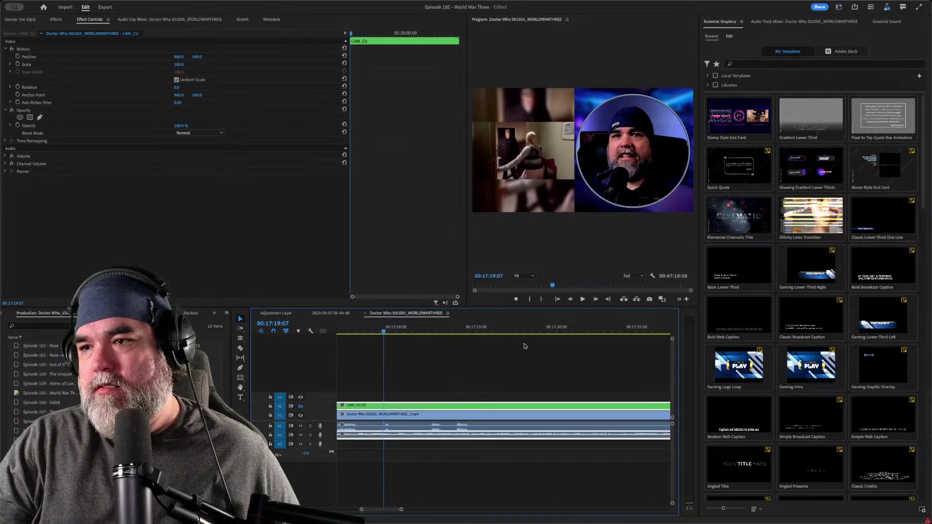
key(j)
key(k)
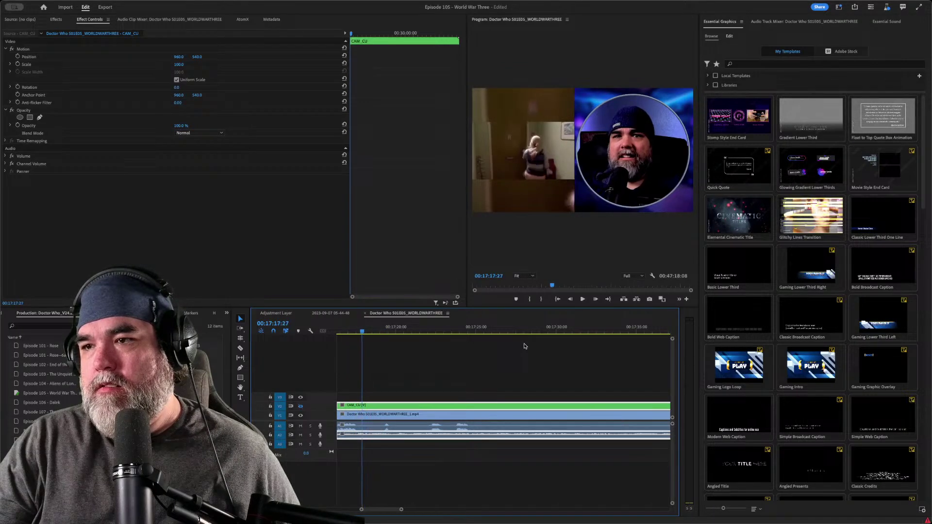
key(q)
key(space)
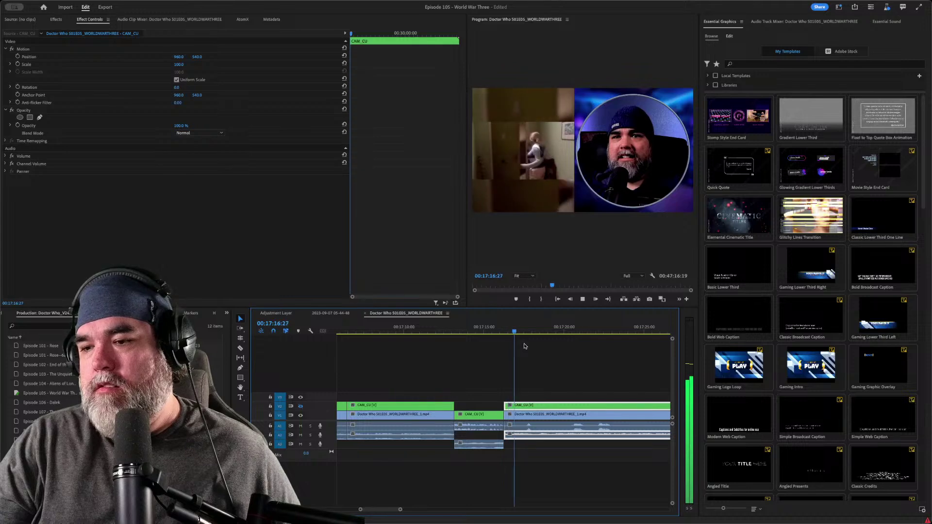
- Split the clips at about 17:19:08 and ripple-trim just over one second from the start of the following piece
key(space)
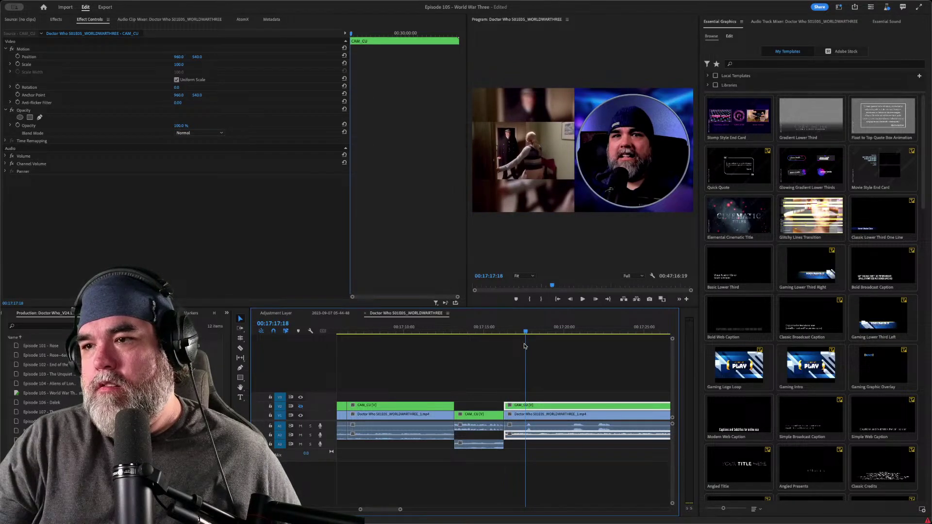
key(space)
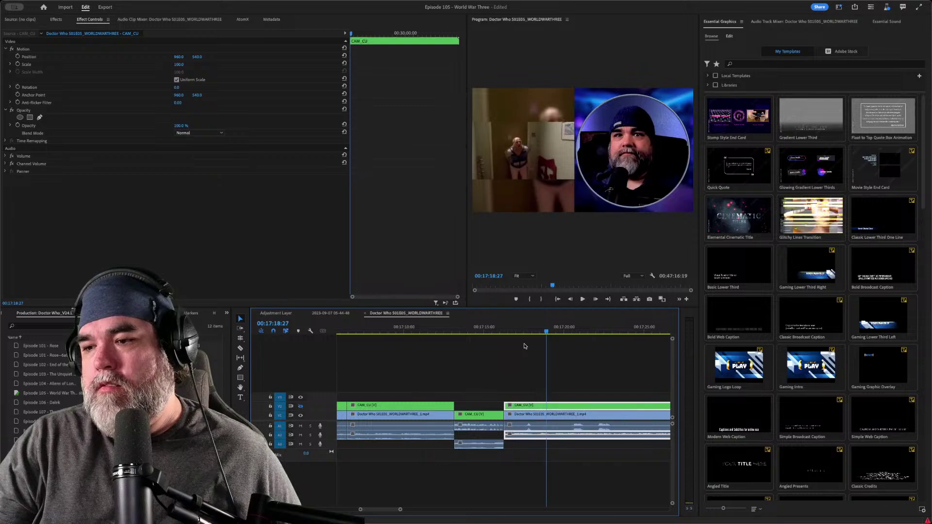
key(space)
key(ctrl+k)
key(space)
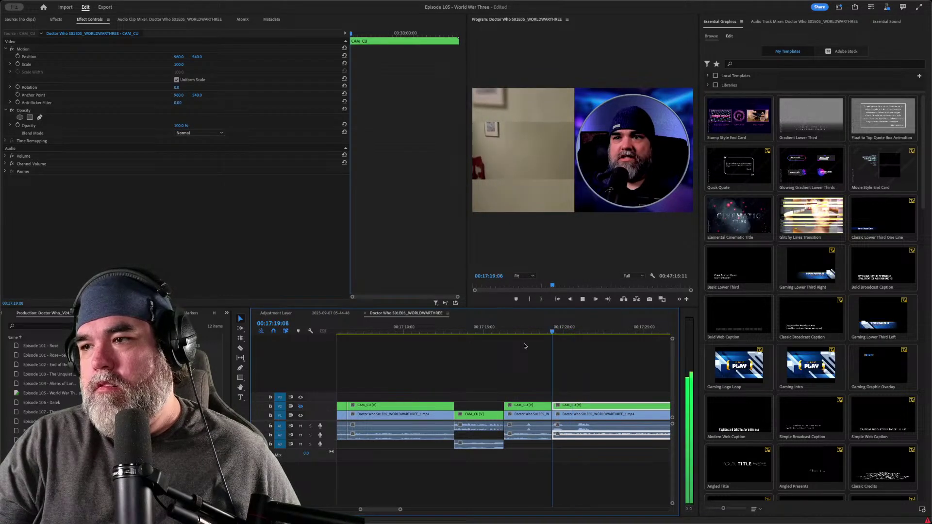
key(q)
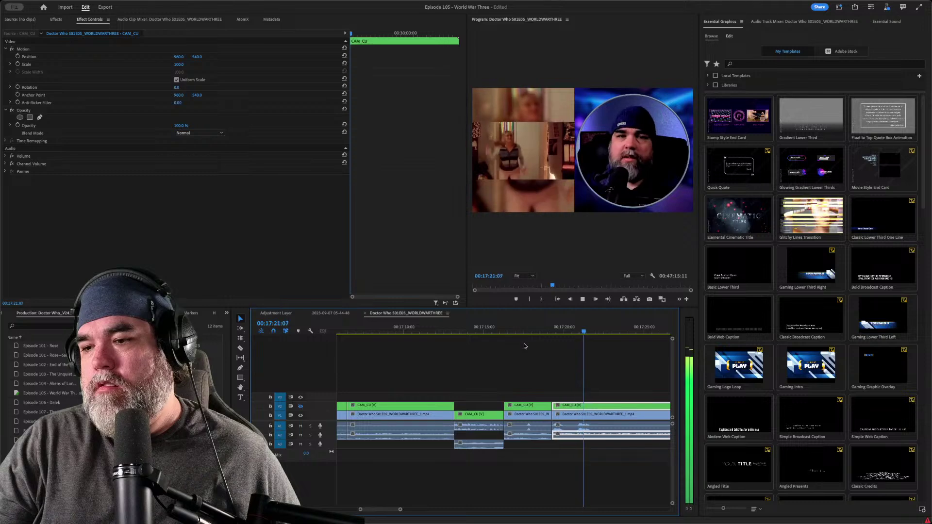
- Split the clips at about 17:20:02 and ripple-trim just over half a second from the start of the following piece
key(Up)
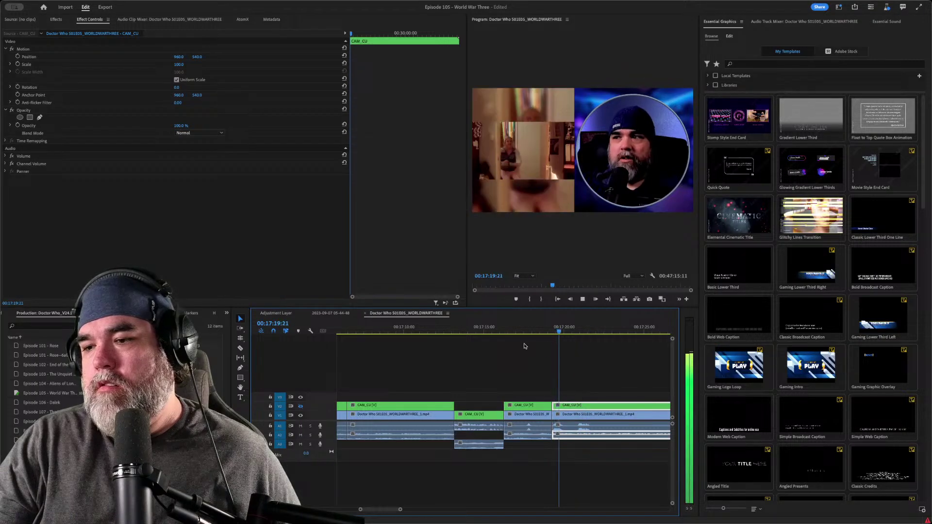
key(ctrl+k)
key(space)
key(d)
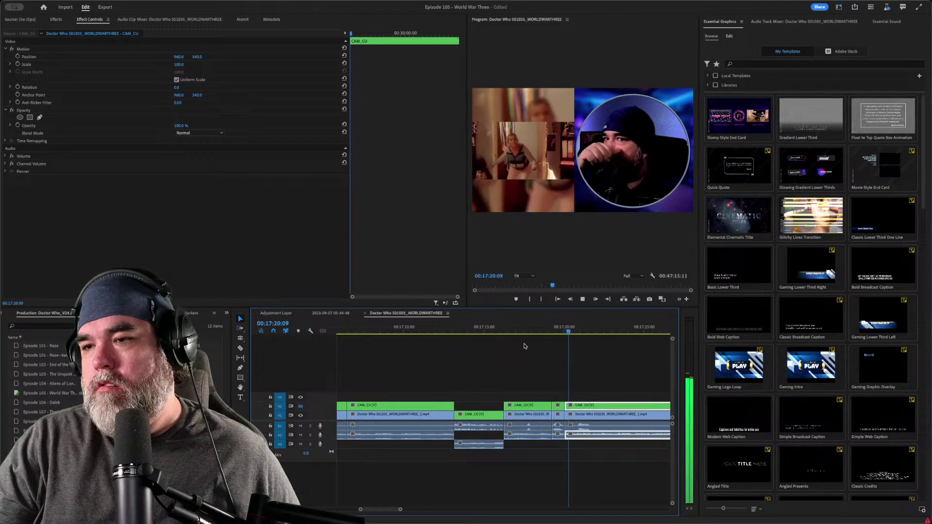
key(Up)
key(Up)
key(Down)
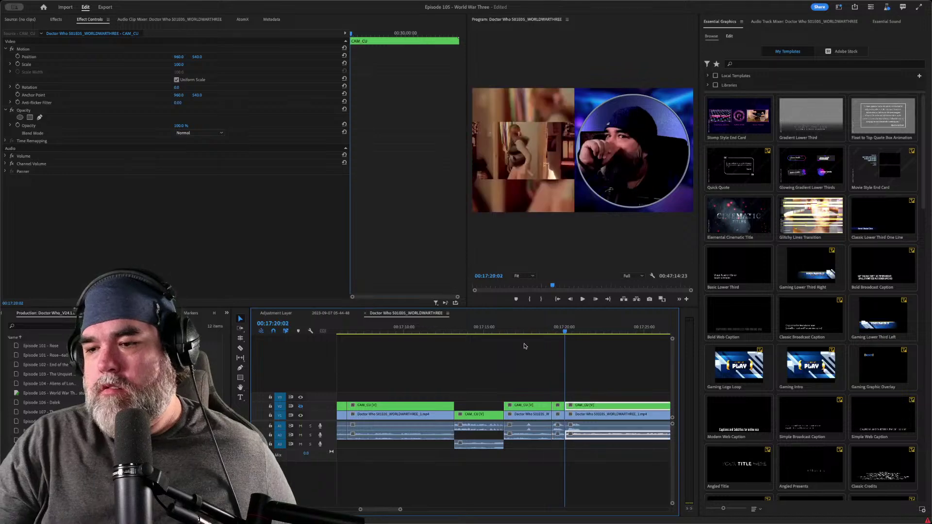
- Split the clips at about 17:20:29 and move the camera pieces starting at 17:19:08 and 17:20:02 down one track for full-camera shots
key(Up)
key(space)
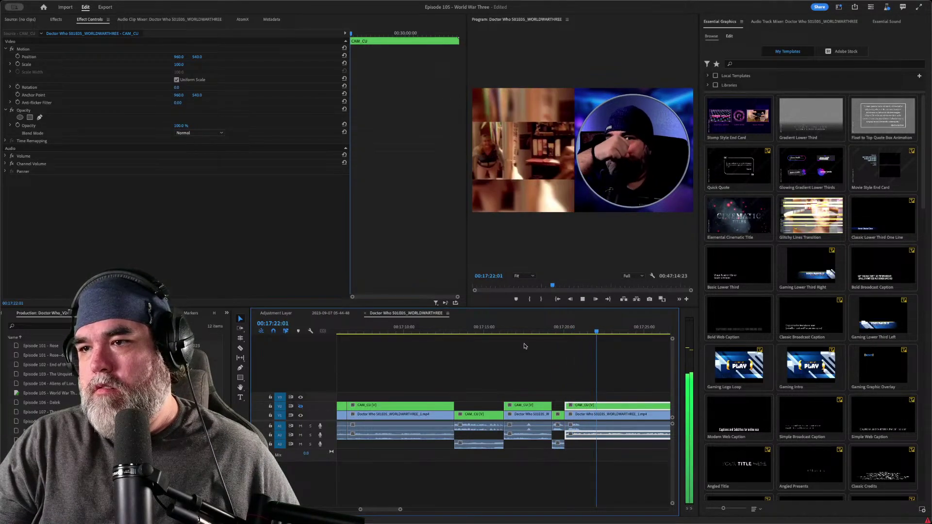
key(Up)
key(space)
key(space)
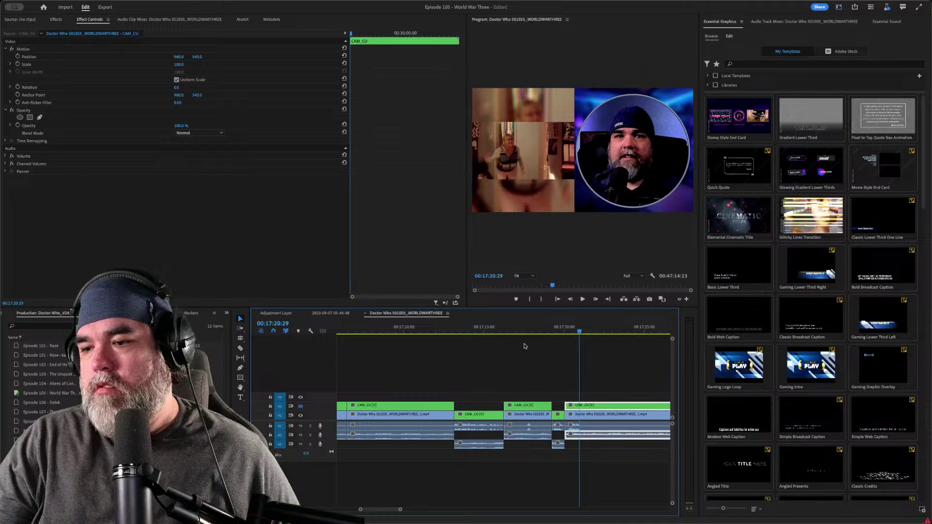
key(ctrl+k)
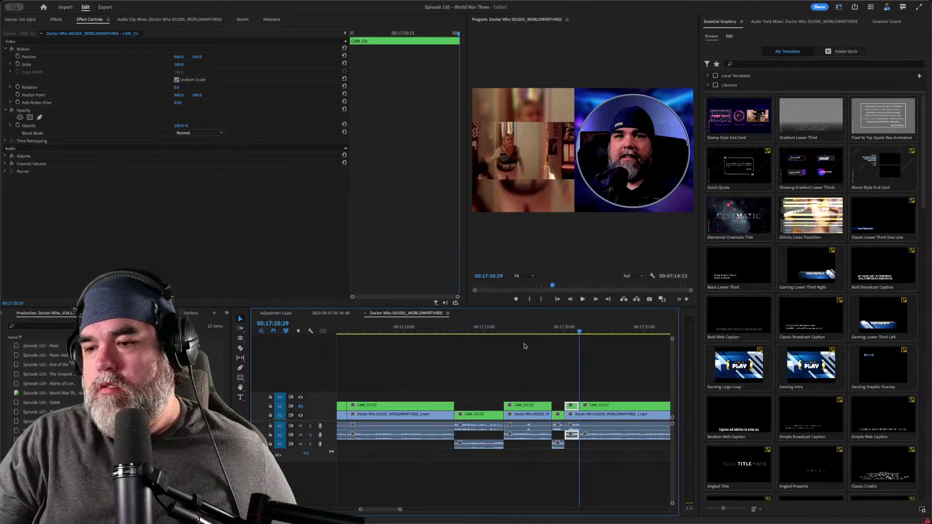
key(Delete)
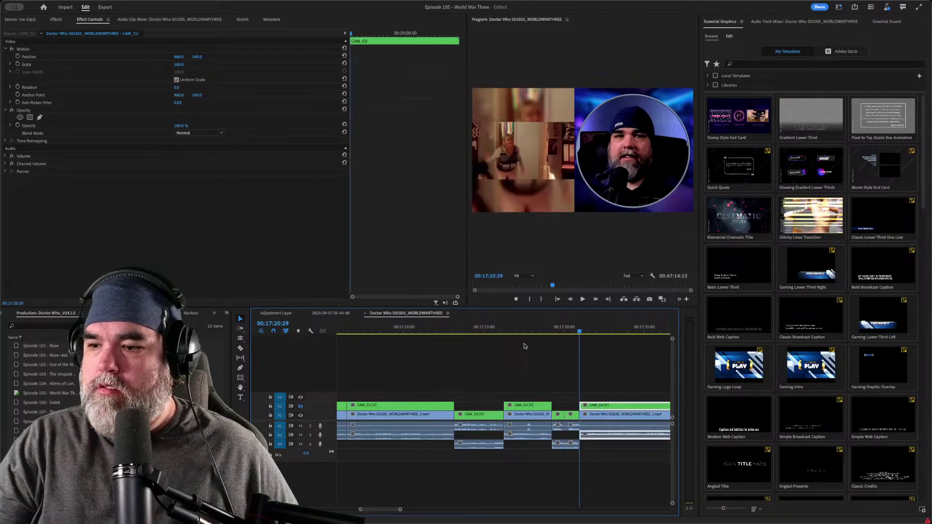
- Ripple-trim about a quarter of a second from the end of the full-camera piece starting at 17:20:02
key(Up)
key(space)
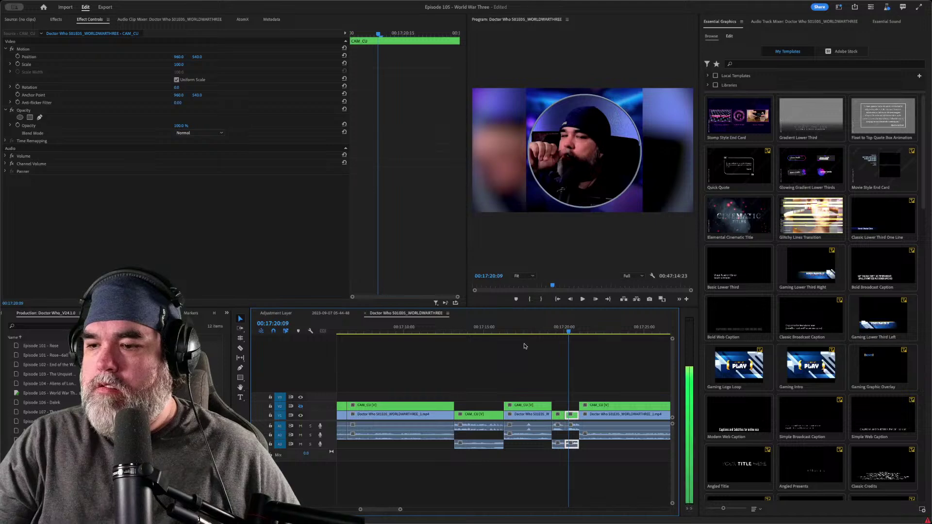
key(w)
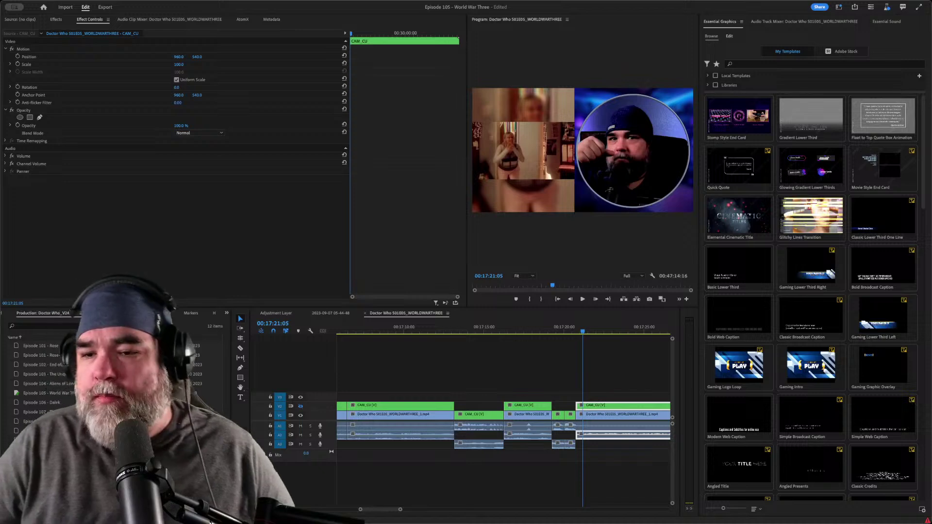
- Look over the clip layout of the whole sequence, including the uncut material after about 17:20:07
click(454, 356)
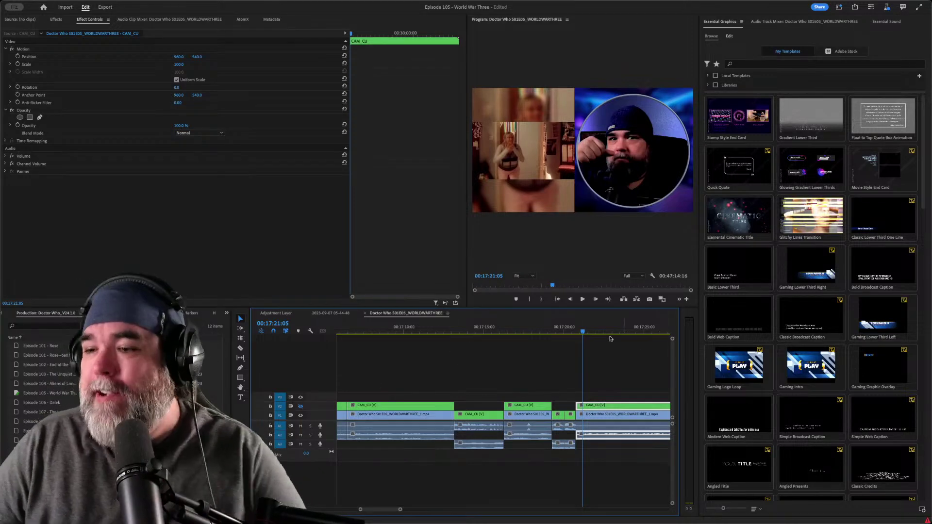
click(567, 330)
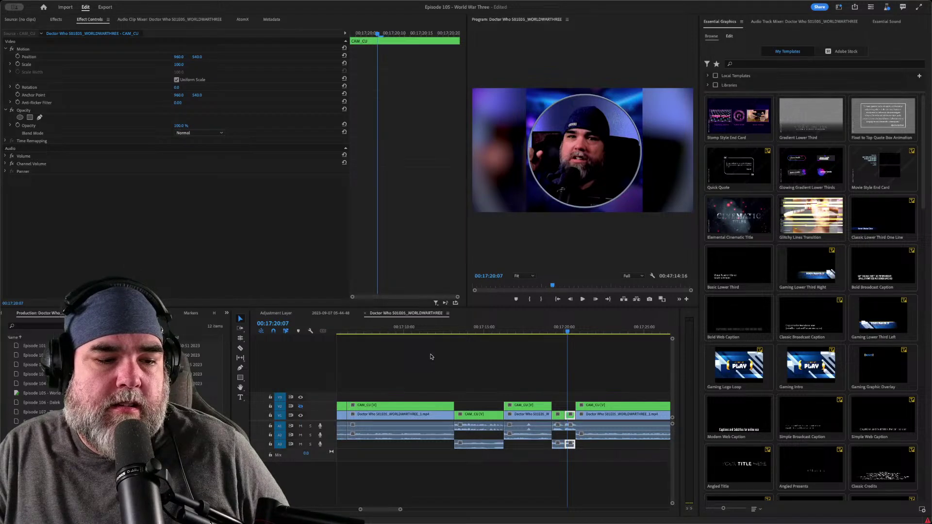
scroll(497, 358, down, 2)
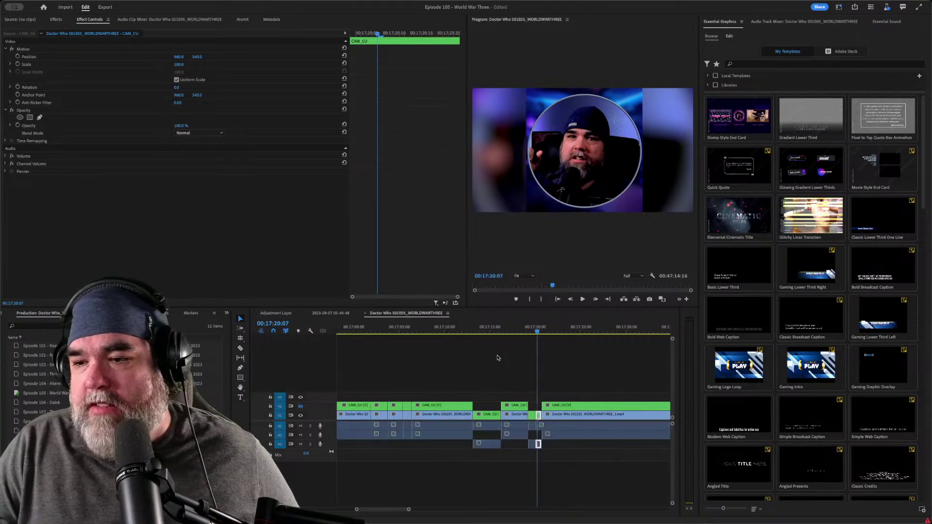
scroll(497, 358, down, 5)
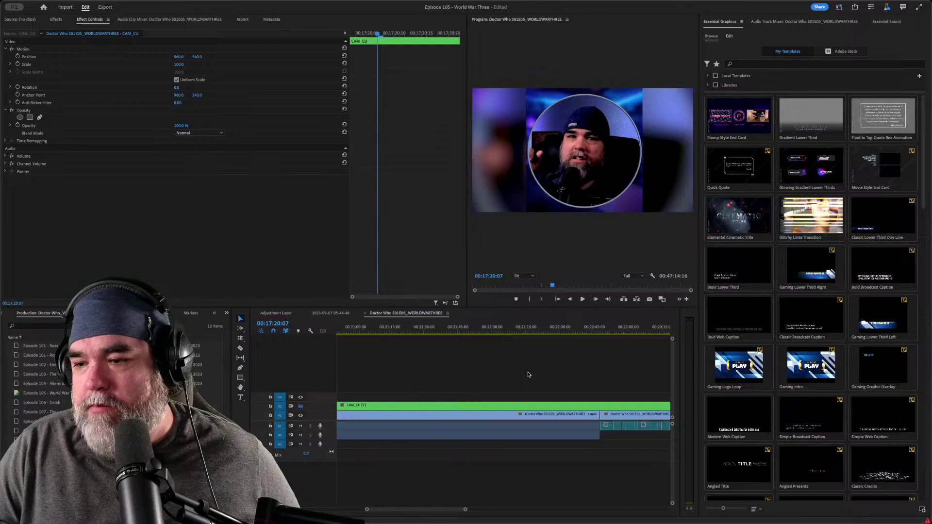
scroll(529, 374, down, 6)
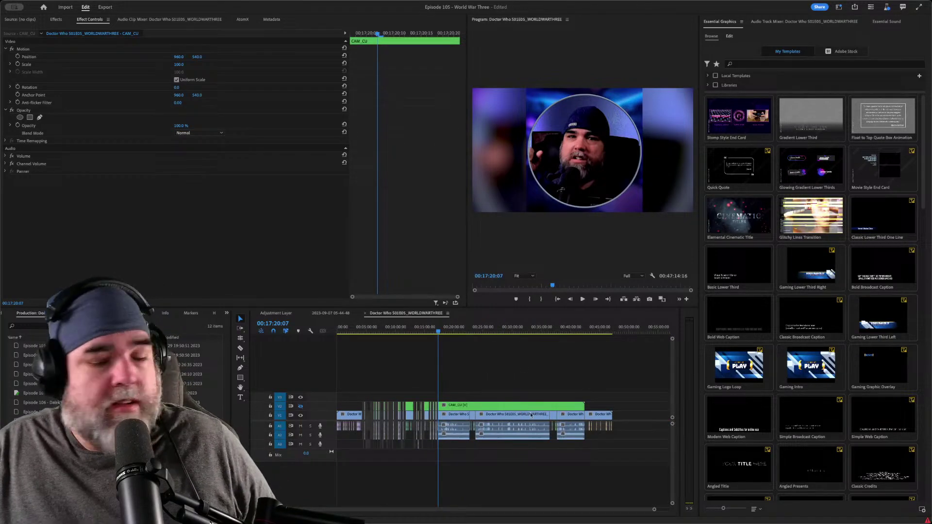
scroll(426, 445, up, 4)
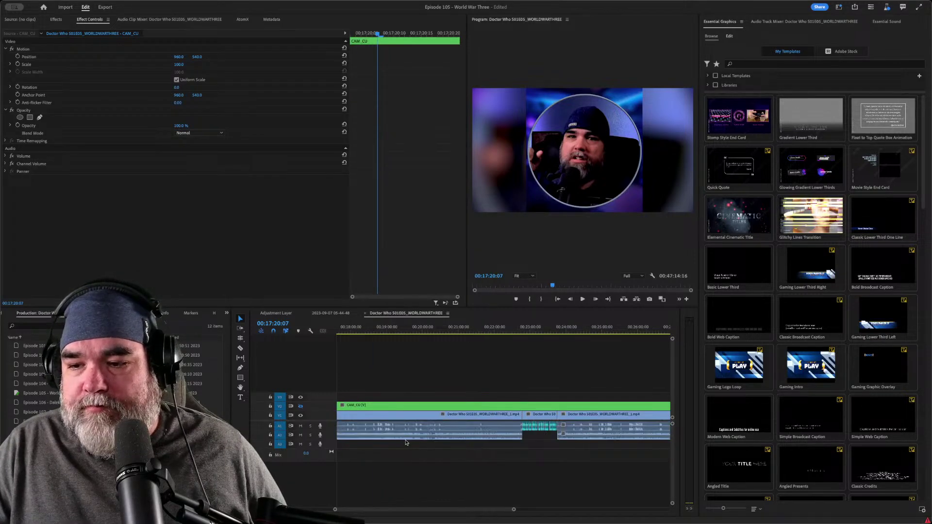
scroll(407, 443, down, 4)
scroll(538, 421, up, 6)
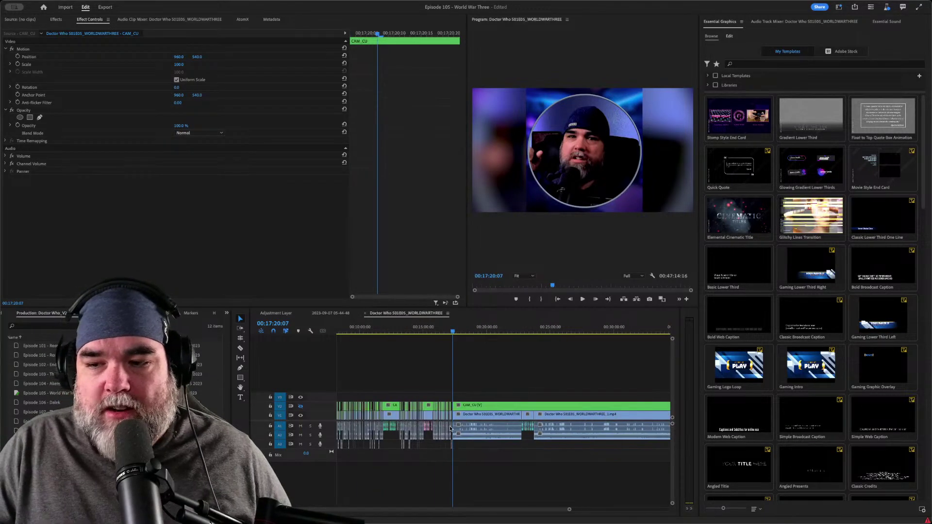
scroll(453, 429, up, 10)
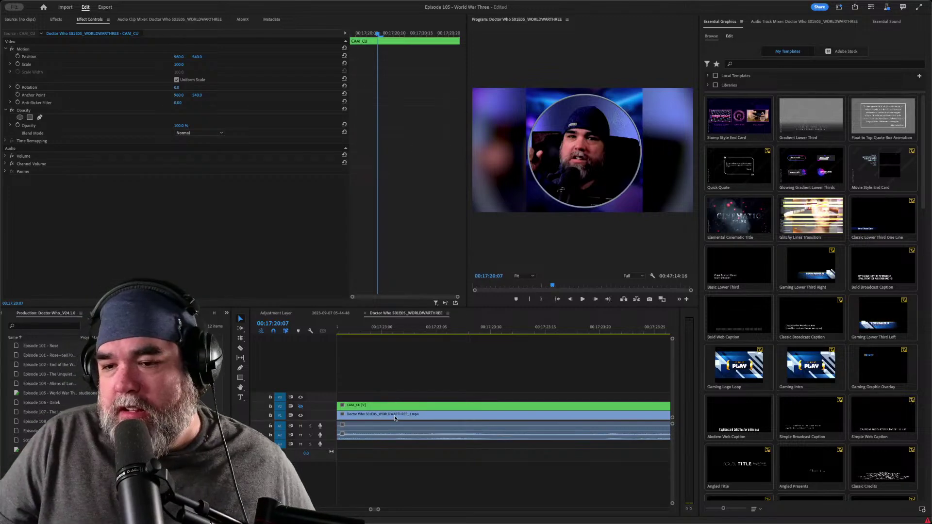
scroll(408, 414, down, 3)
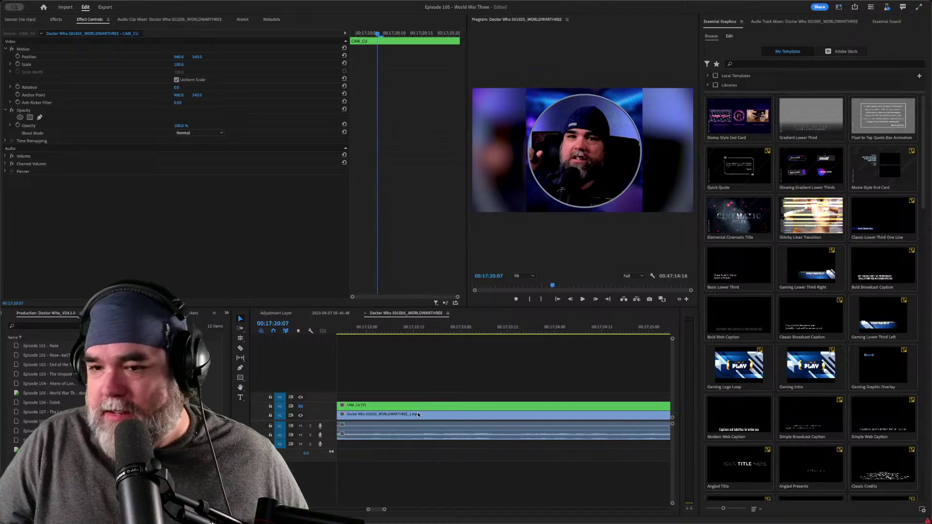
scroll(417, 414, down, 2)
- Split the clips at about 17:23:11 and ripple-trim nearly four seconds from the start of the following piece
click(421, 383)
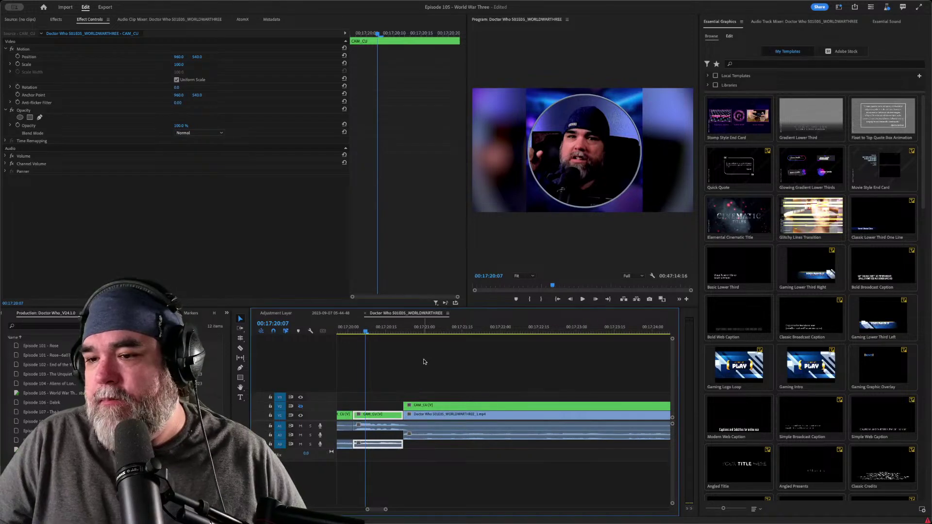
click(419, 384)
key(space)
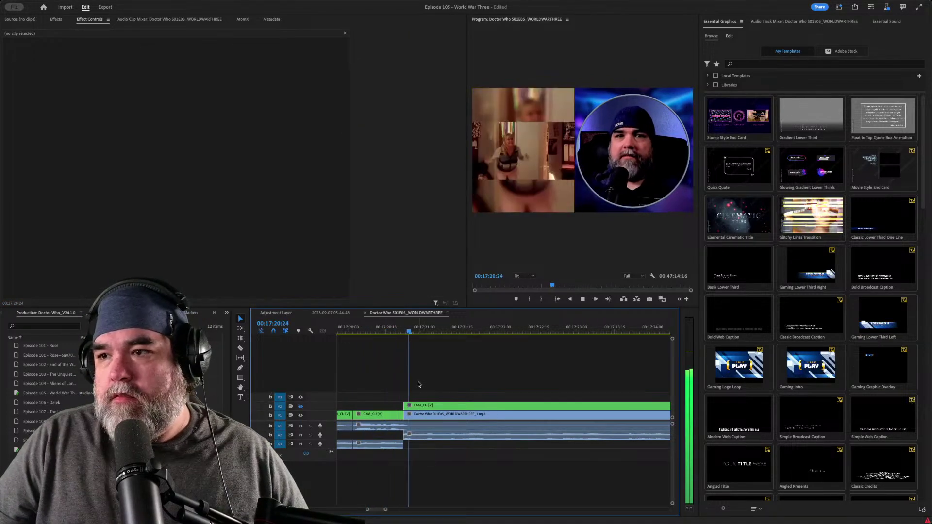
key(d)
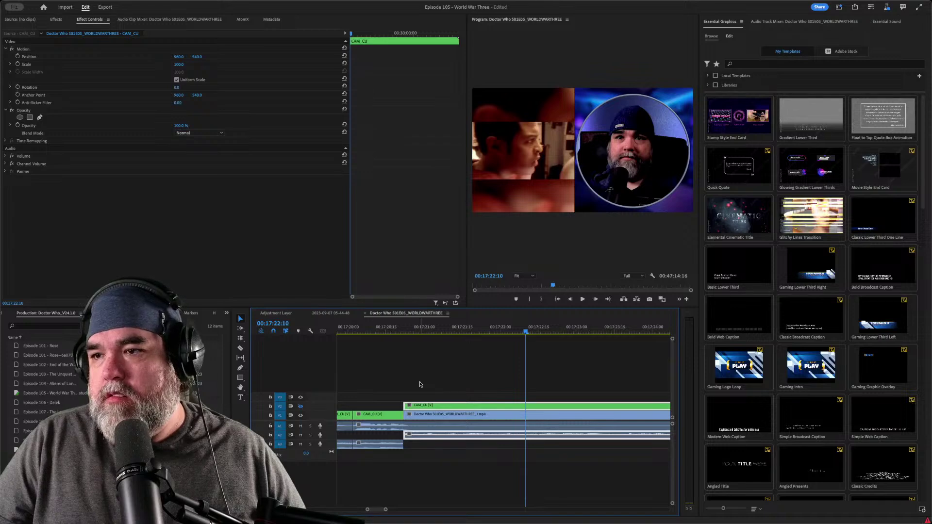
key(space)
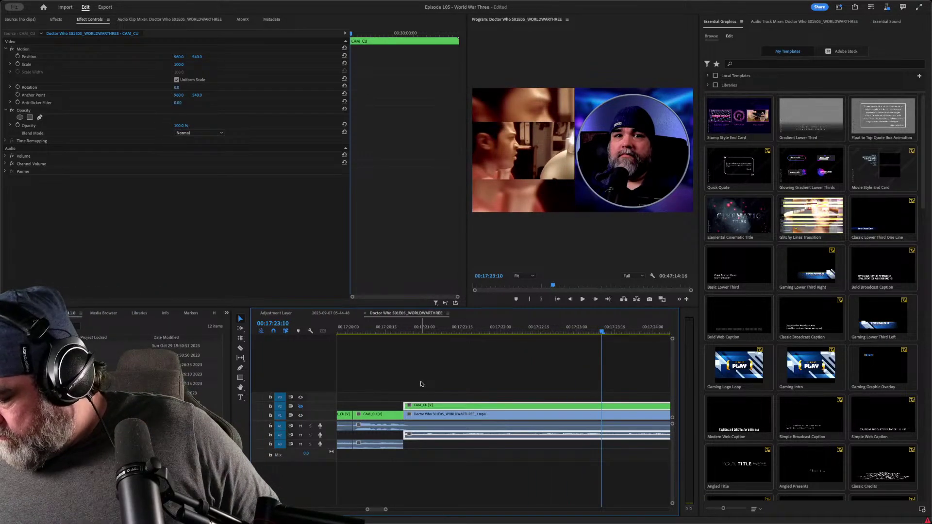
key(space)
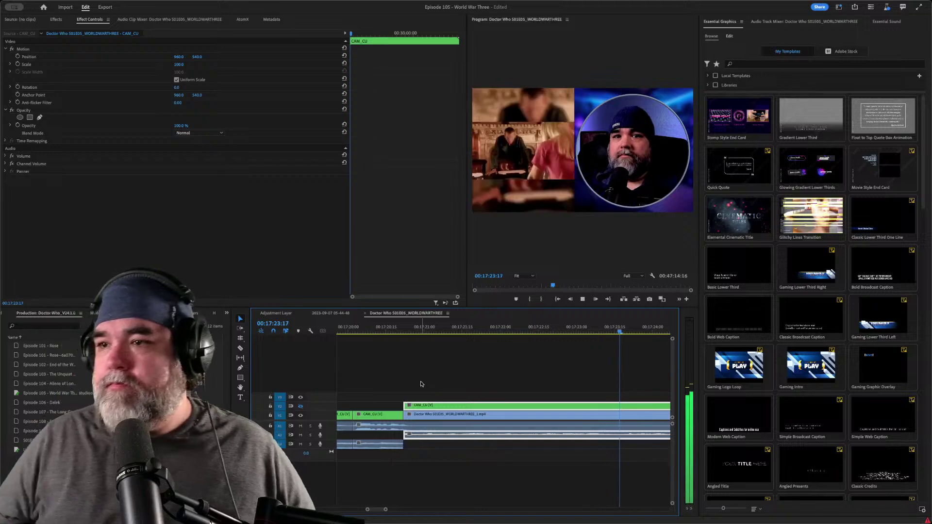
key(space)
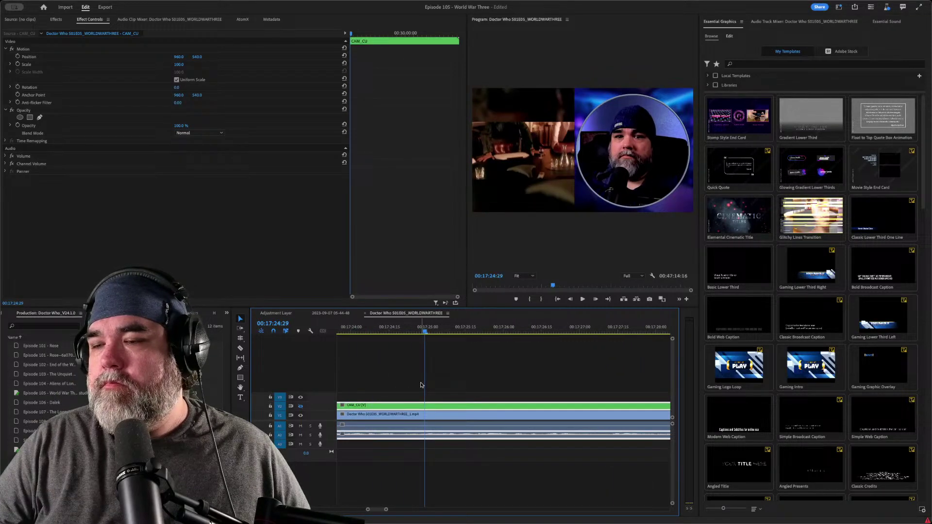
key(space)
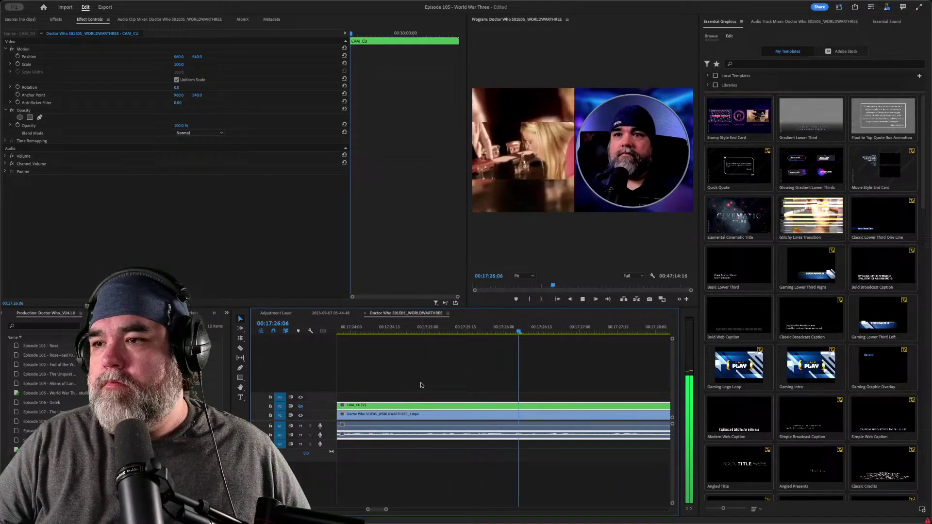
key(space)
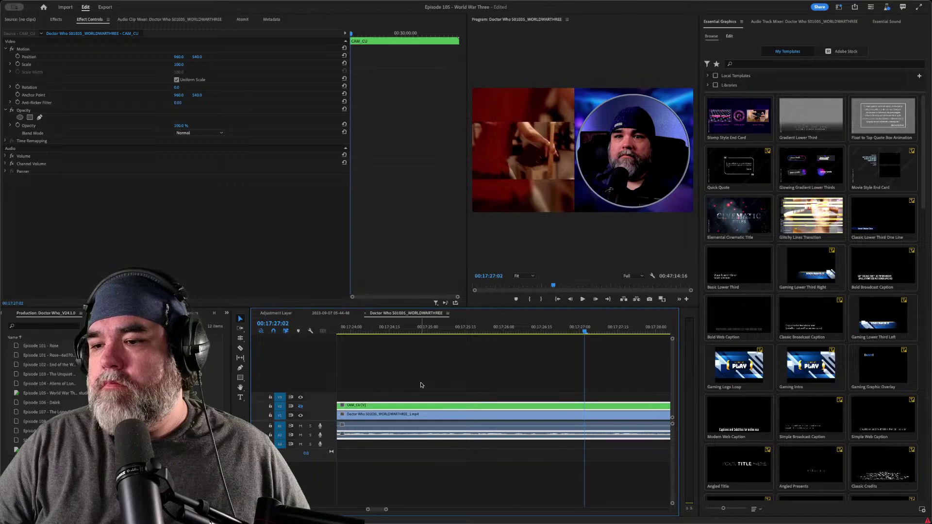
key(Up)
key(space)
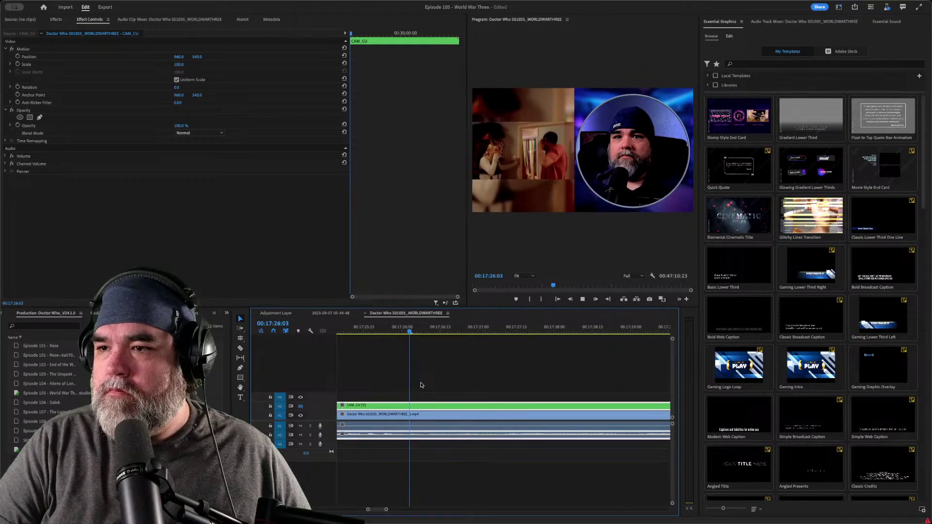
- Split the clips at about 17:26:07 and ripple-trim about two seconds from the start of the following piece
key(space)
key(ctrl+k)
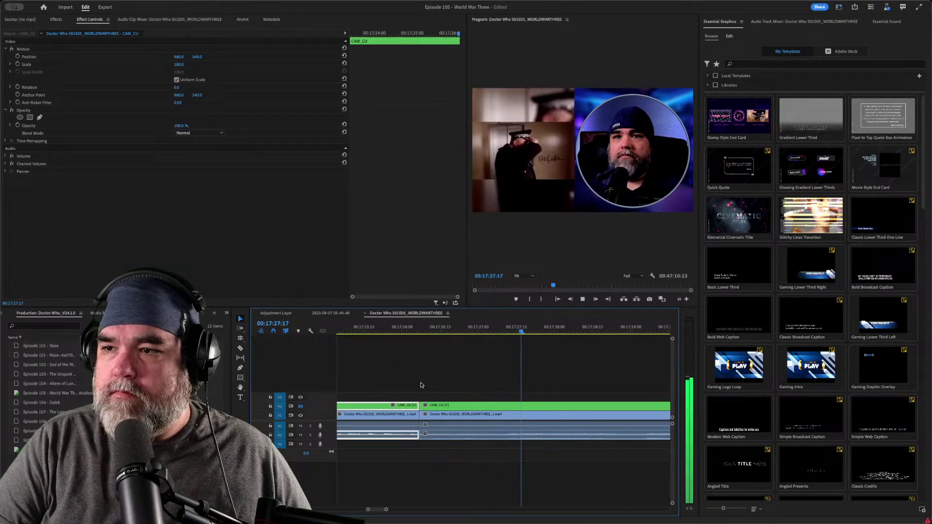
key(space)
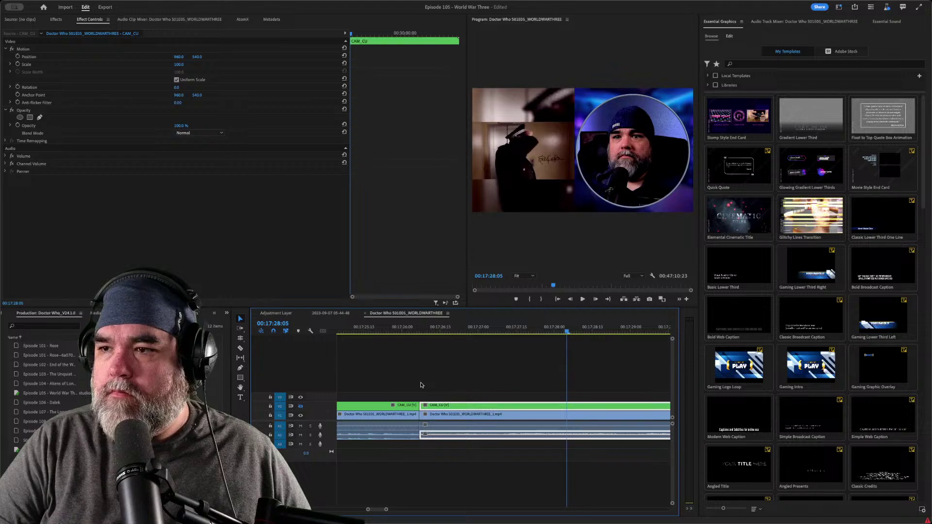
key(Up)
key(space)
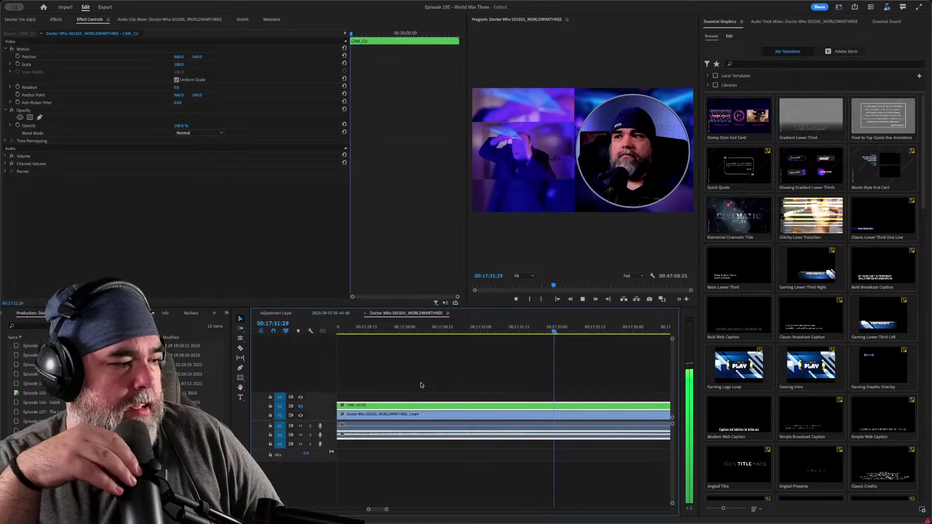
- Review the footage after 17:26:07 and ripple-trim over two and a half more seconds from the start of that piece
key(space)
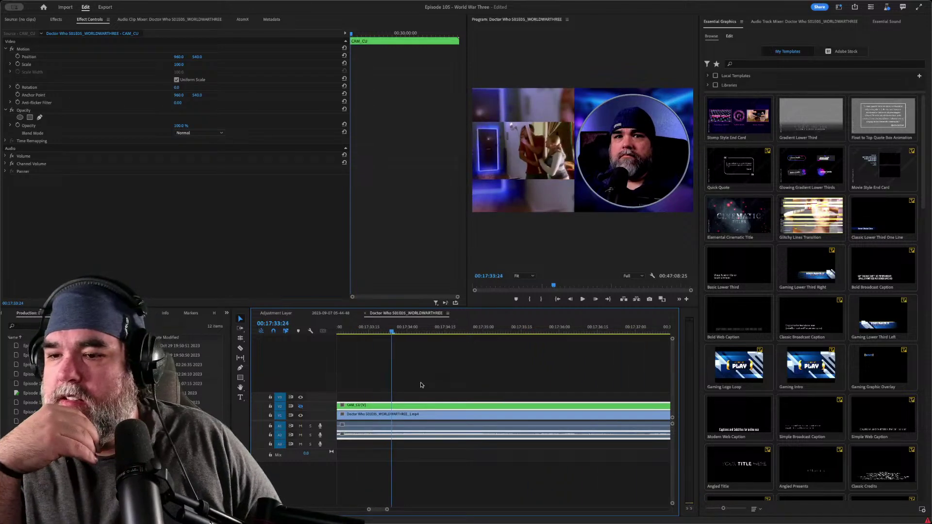
key(Up)
key(space)
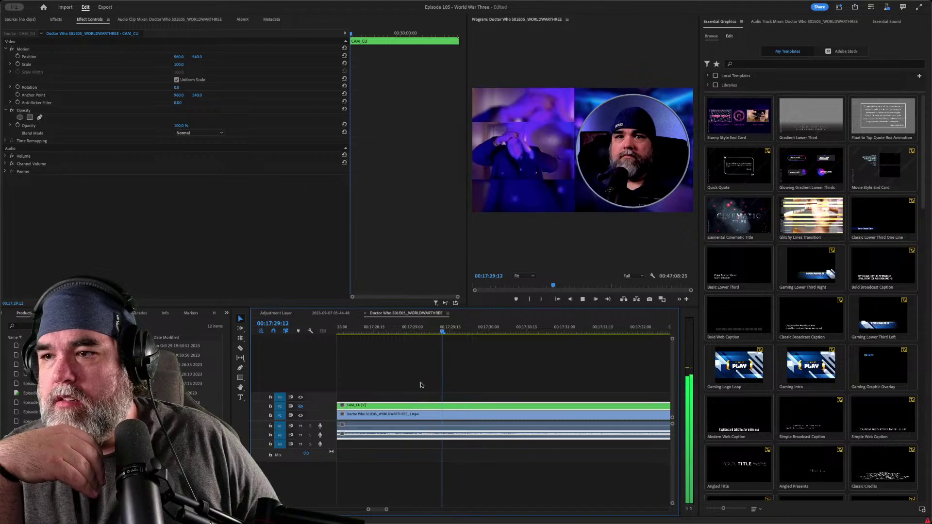
key(space)
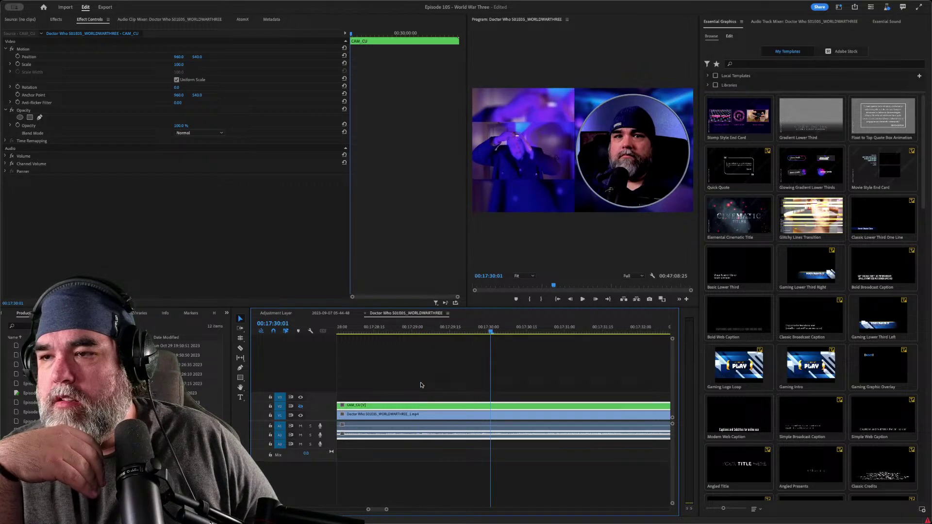
key(Up)
key(space)
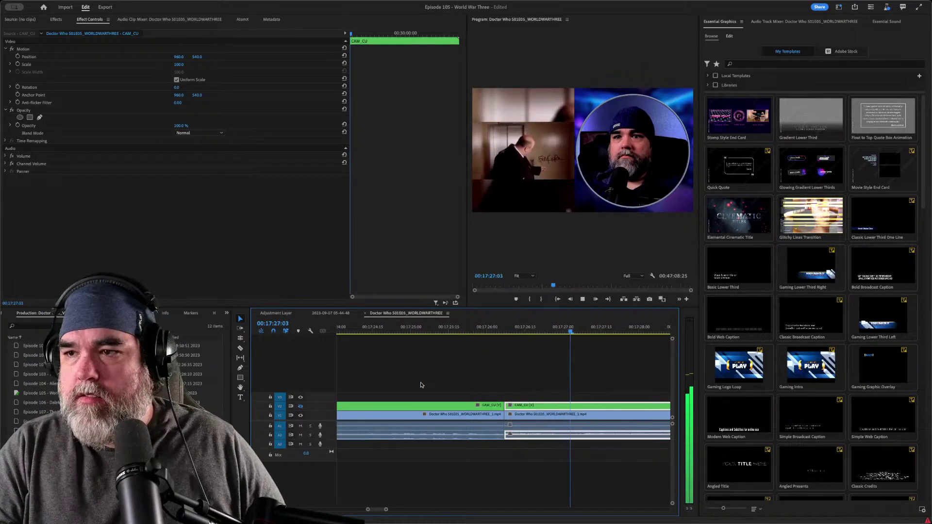
key(Up)
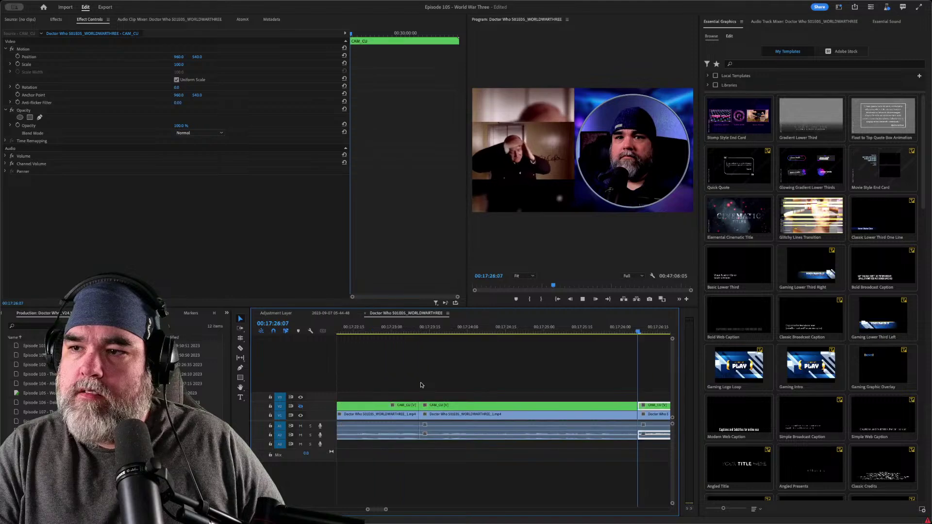
- Split the clips at about 17:27:24 and ripple-trim about three seconds from the start of the following piece
key(Up)
key(ctrl+k)
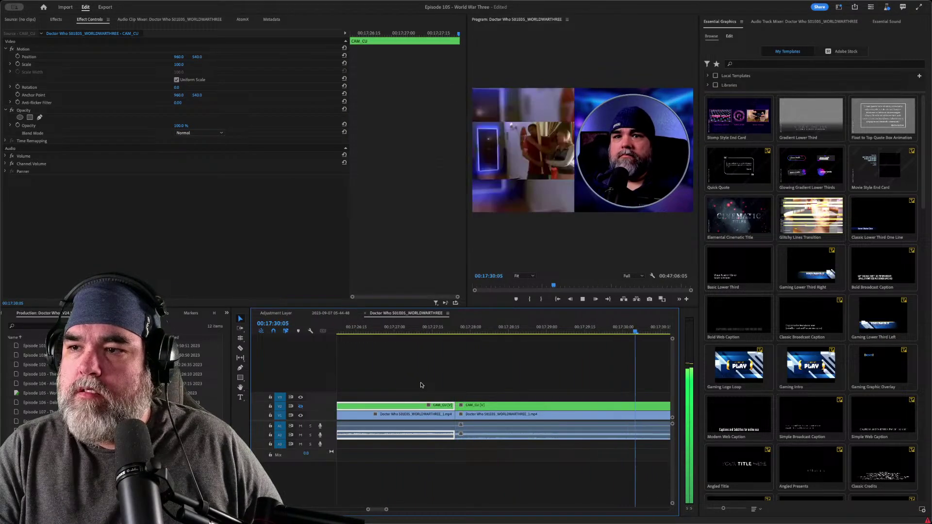
key(Up)
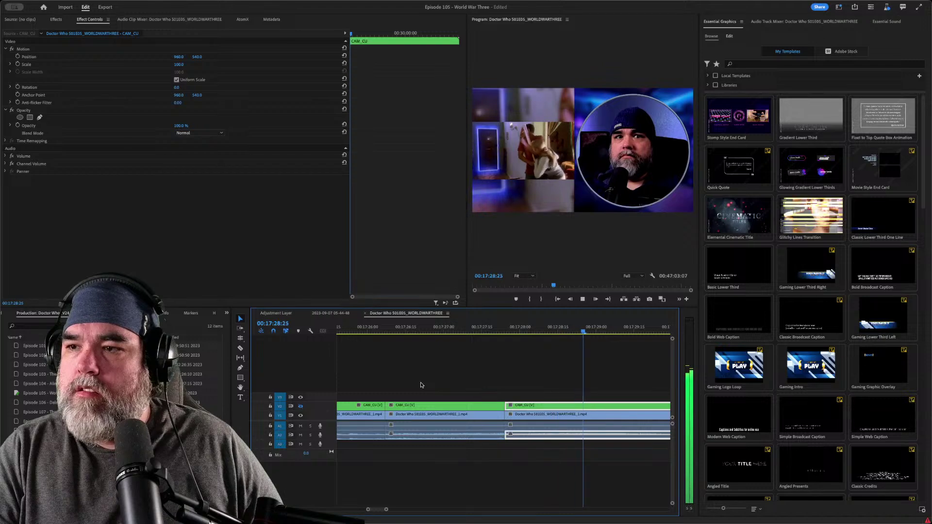
- Ripple-trim the unwanted footage after the 00:17:27:24 cut, and split all clips at about 00:17:30:05, ripple-trimming the footage that follows
key(Up)
key(Up)
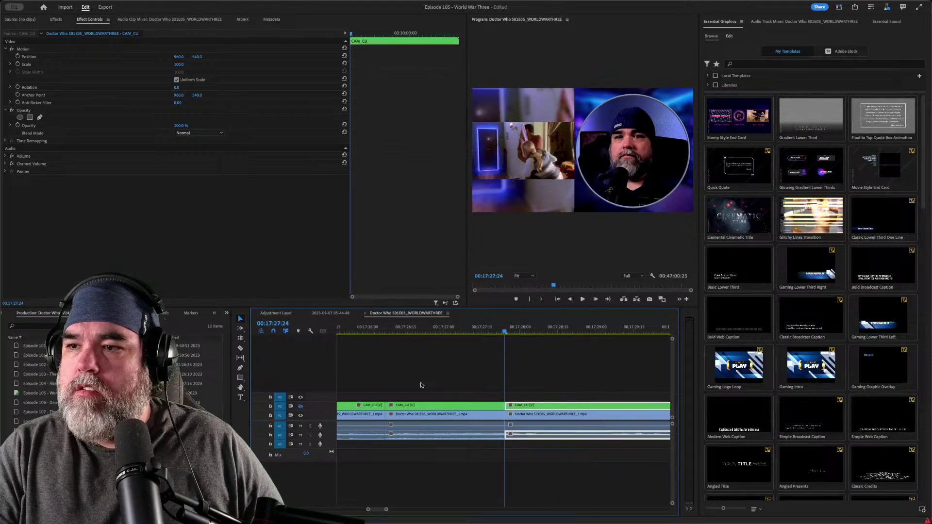
key(Up)
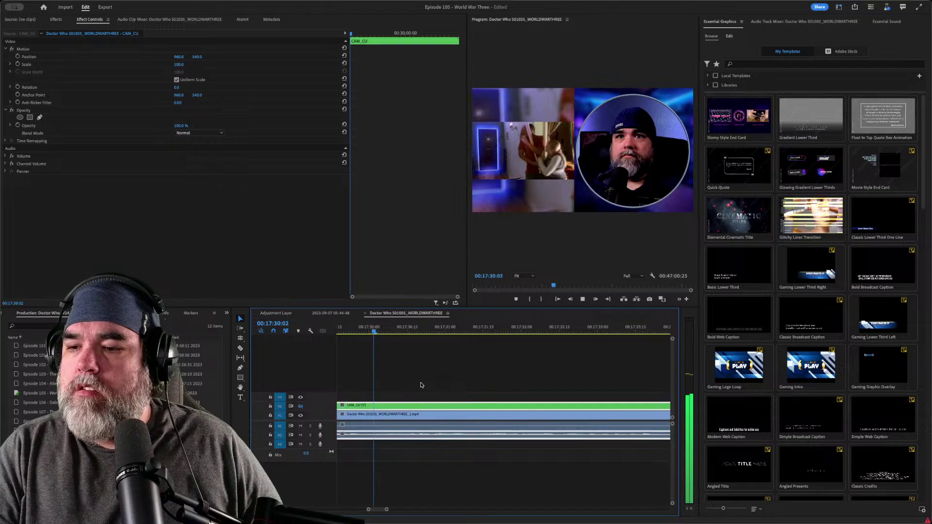
key(ctrl+k)
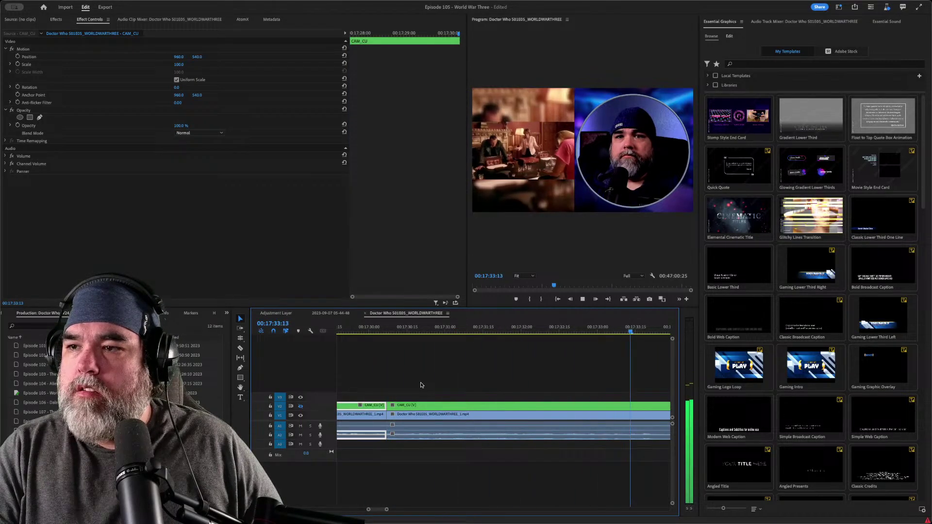
key(Up)
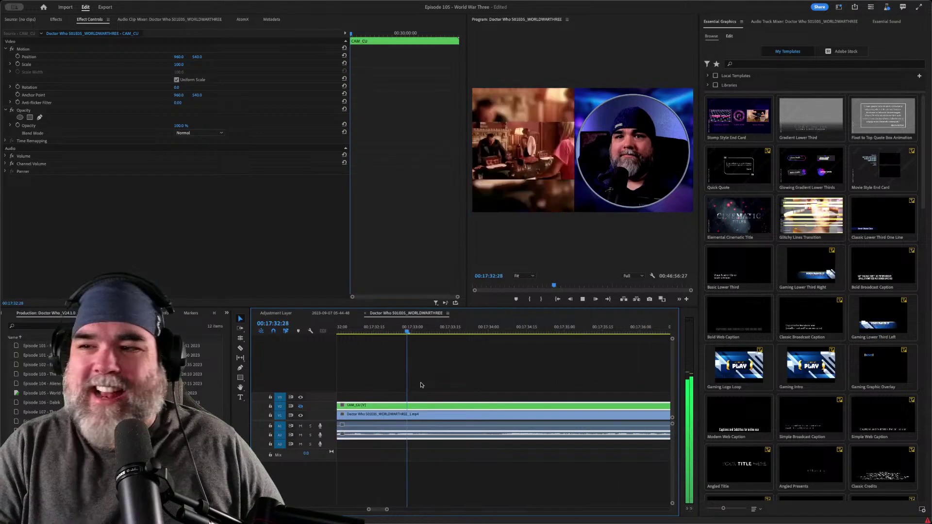
- Split all clips at 00:17:34:02 and ripple-trim about 1 second 12 frames from the start of the following segment
key(space)
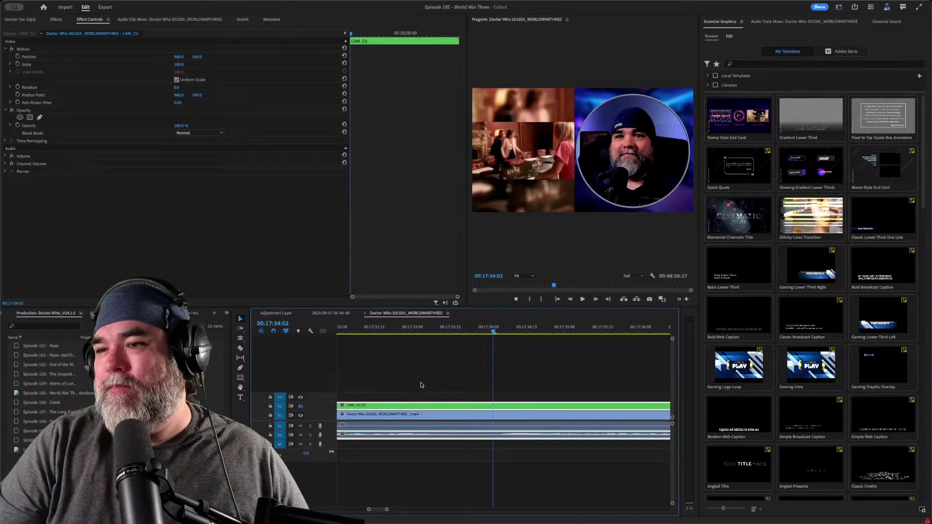
key(ctrl+k)
key(space)
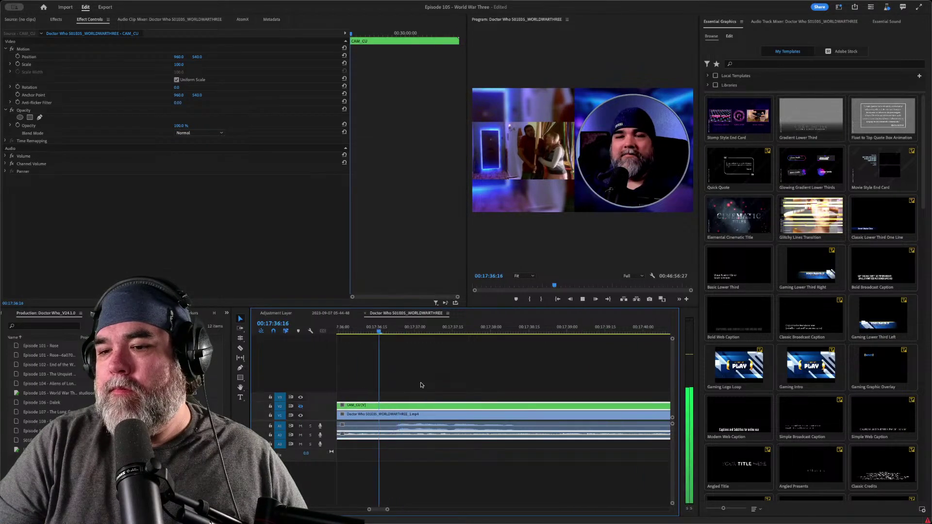
key(shift+Left)
key(shift+Left)
key(shift+Left)
key(shift+Left)
key(shift+Left)
key(shift+Left)
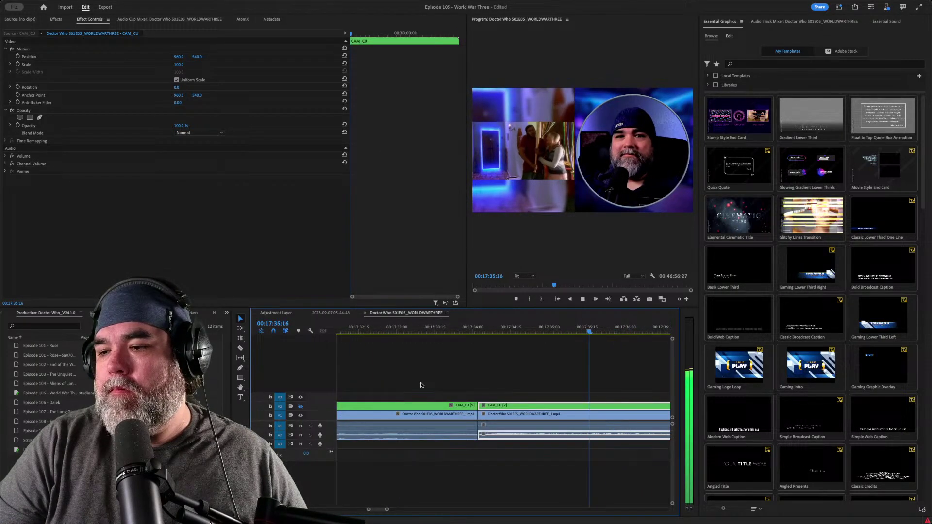
key(Left)
key(Left)
key(shift+Left)
key(shift+Left)
key(shift+Left)
key(shift+Left)
key(shift+Left)
key(shift+Left)
key(shift+Left)
key(shift+Left)
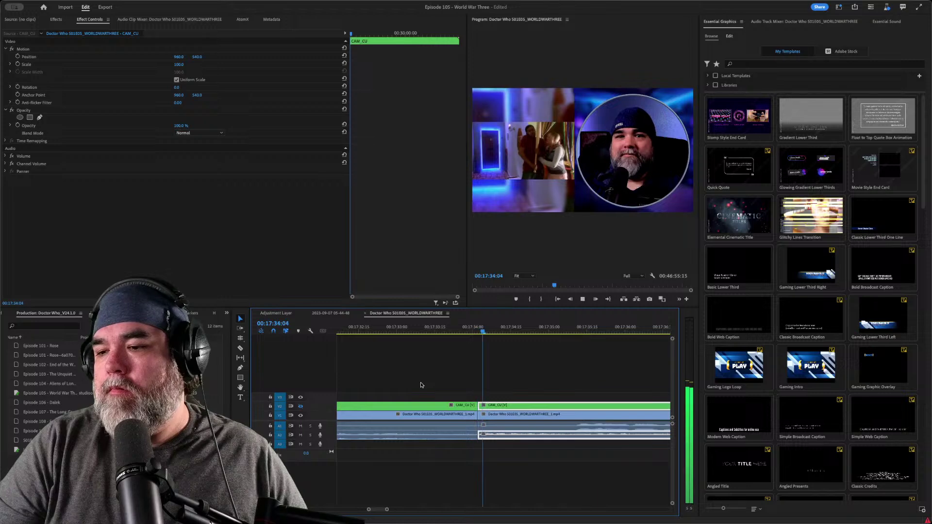
- Split all clips at about 00:17:35:04 and ripple-trim 7 frames from the start of the following segment
key(space)
key(ctrl+k)
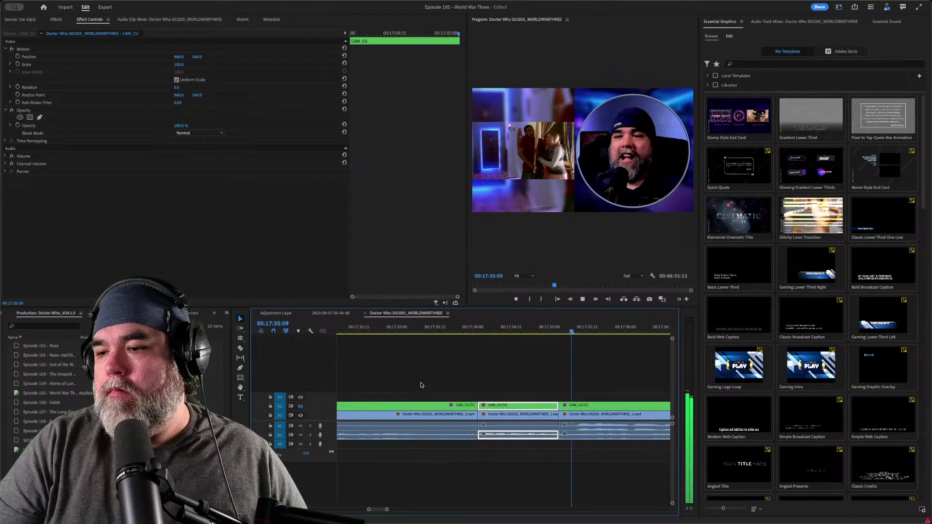
key(d)
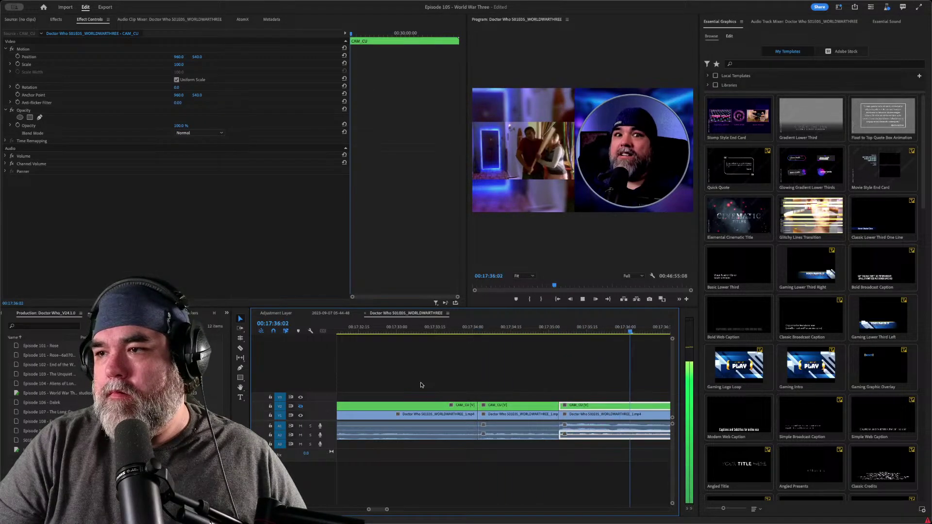
- Split the camera and episode clips with their audio at 00:17:36:27
key(space)
key(ctrl+k)
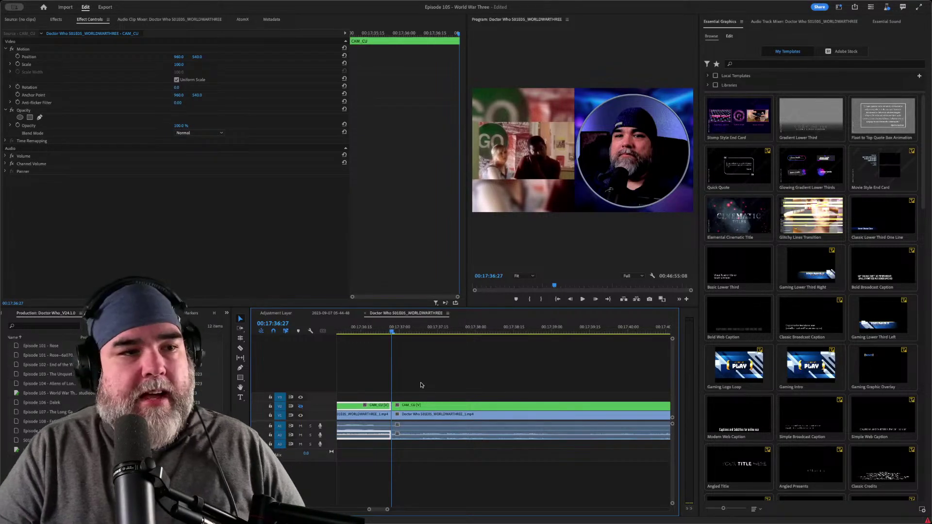
- Try ripple-trimming the segment after the 00:17:36:27 cut up to 00:17:38:12, and undo that trim
key(space)
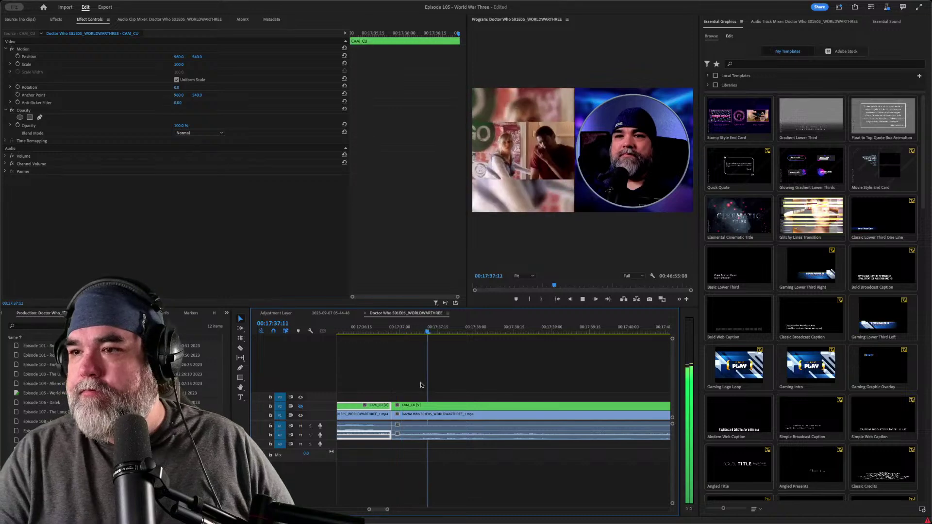
key(space)
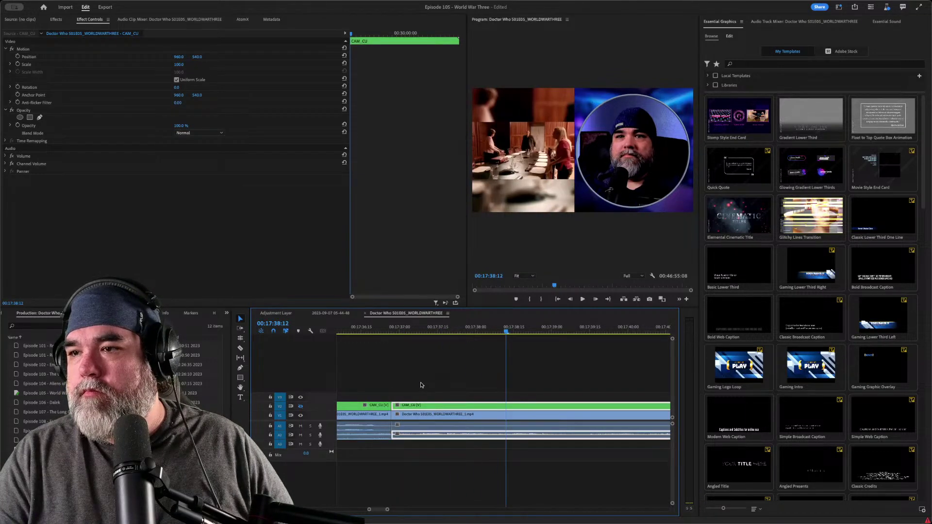
key(Up)
key(space)
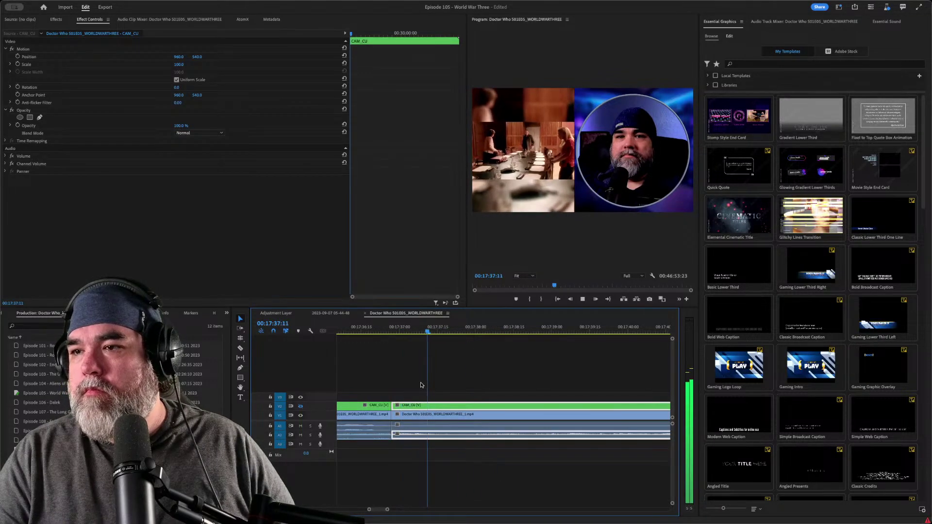
key(Up)
key(space)
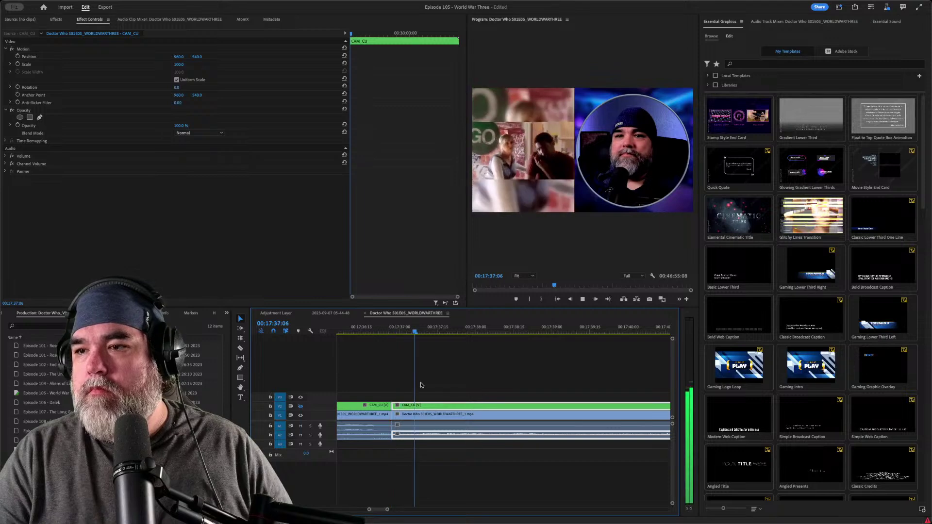
- Ripple-trim the start of the segment after the 00:17:36:27 cut by 1 second and by another 10 frames
key(Up)
key(space)
key(space)
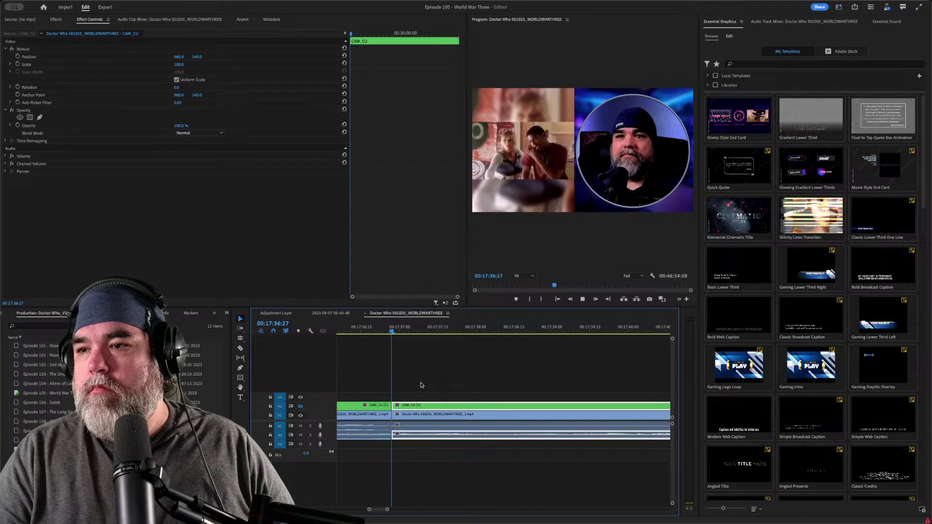
key(space)
key(space)
key(space)
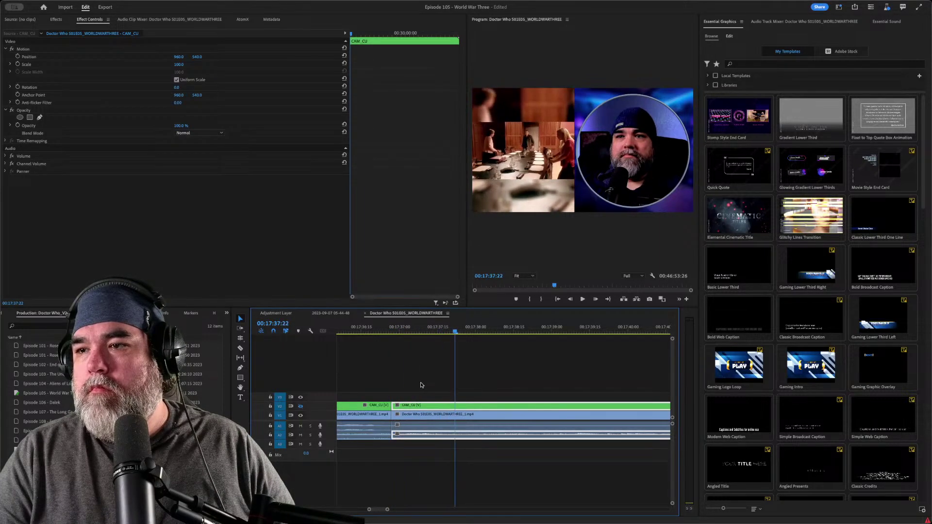
- Shorten the same segment's start with further ripple trims of 27, 23 and 17 frames, playing on from the 00:17:36:27 cut to check it
key(Up)
key(space)
key(space)
key(space)
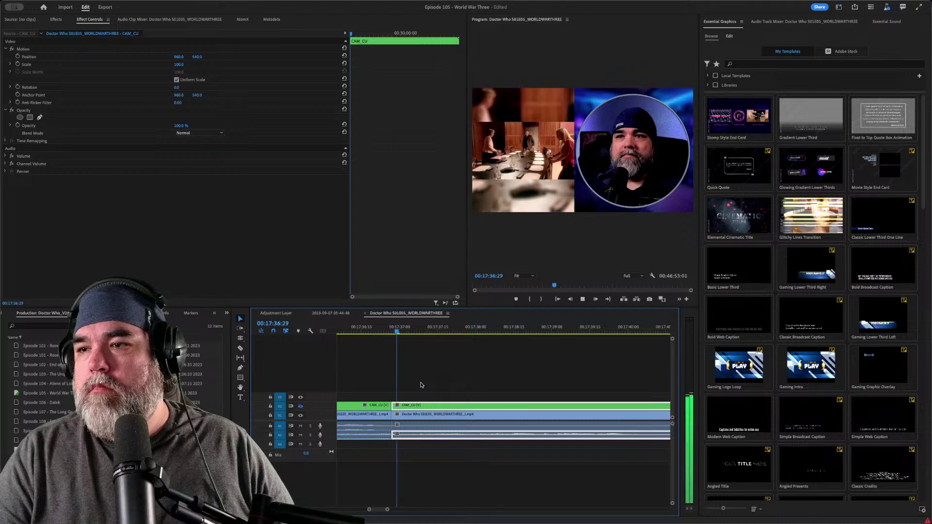
key(space)
key(space)
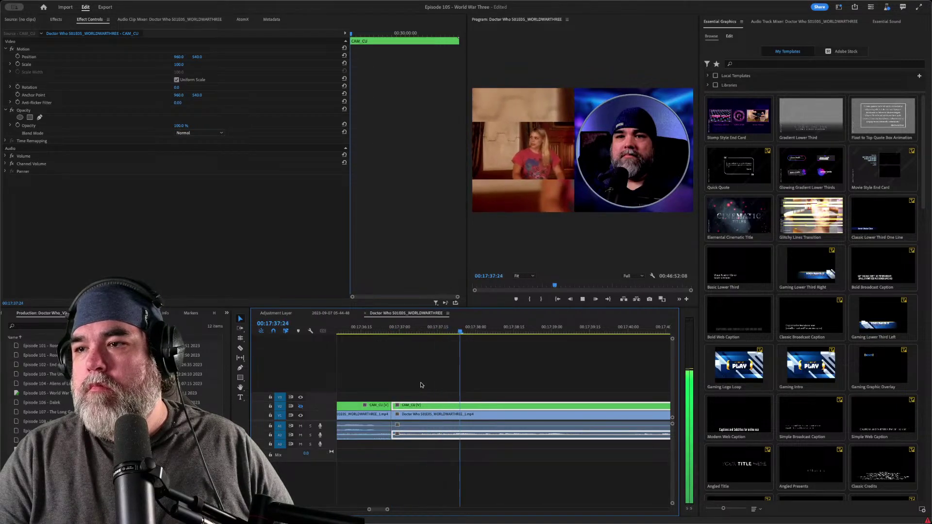
key(j)
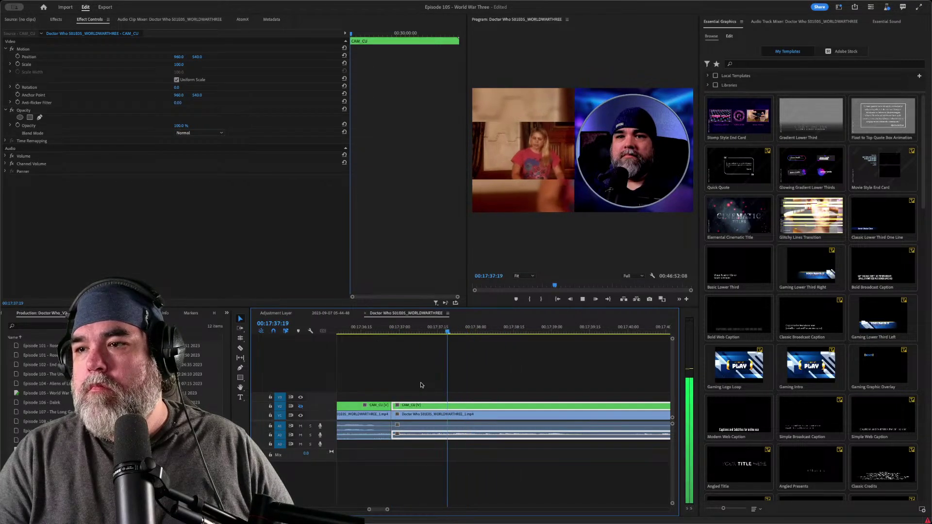
key(Up)
key(space)
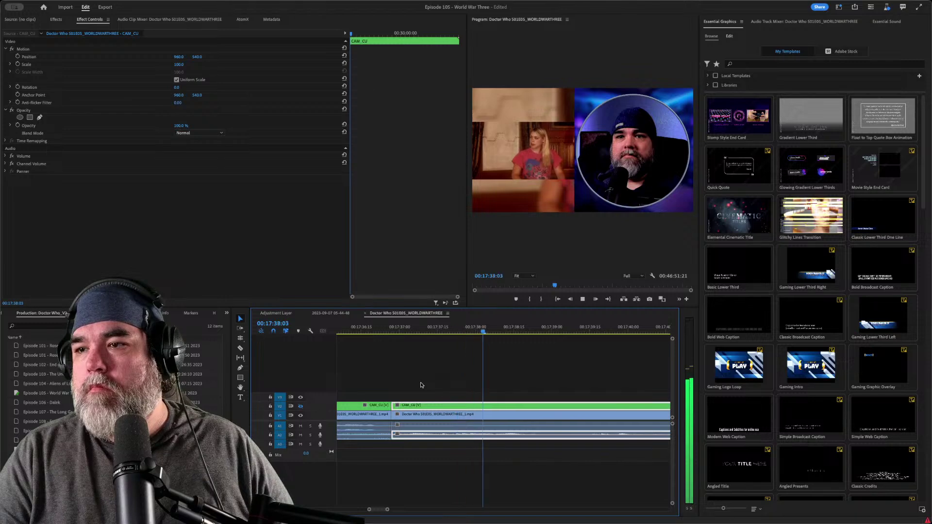
key(space)
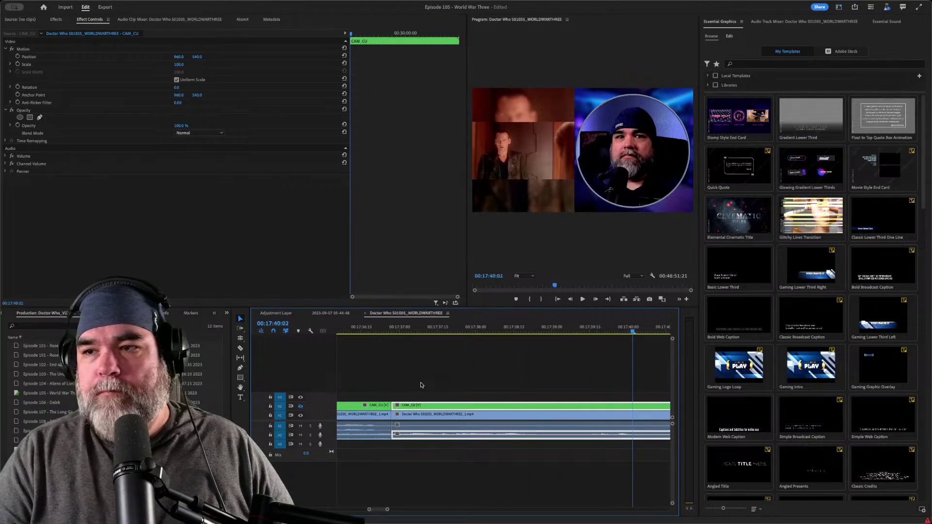
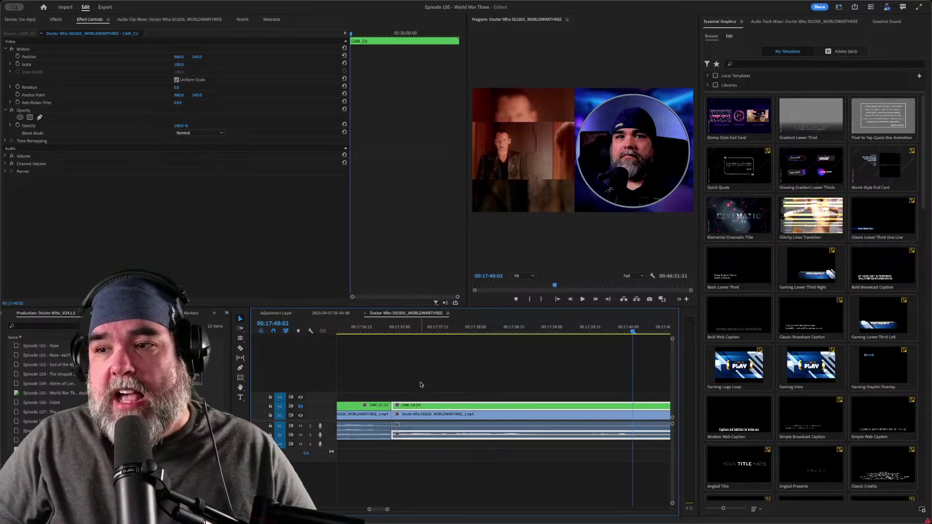
- Isolate the host's comment by splitting all clips at 00:17:40:16 and 00:17:42:17
click(470, 328)
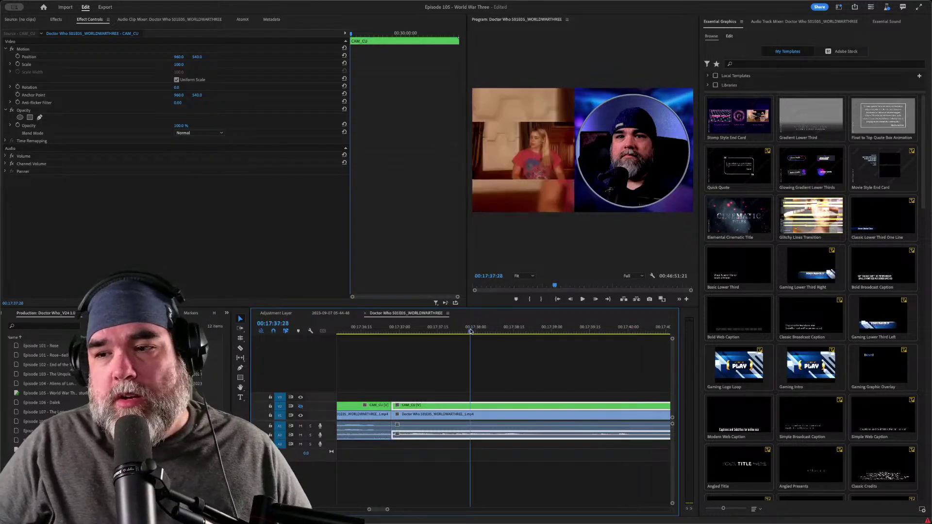
key(space)
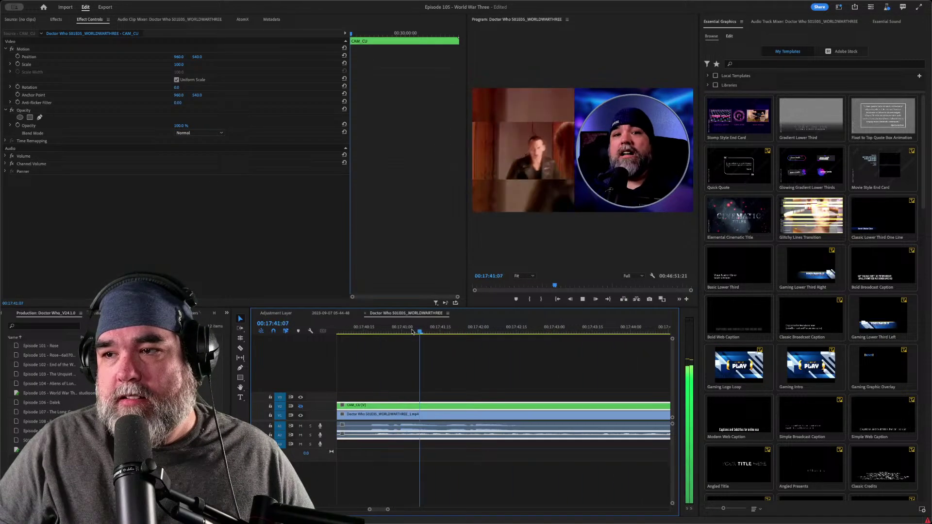
key(space)
key(j)
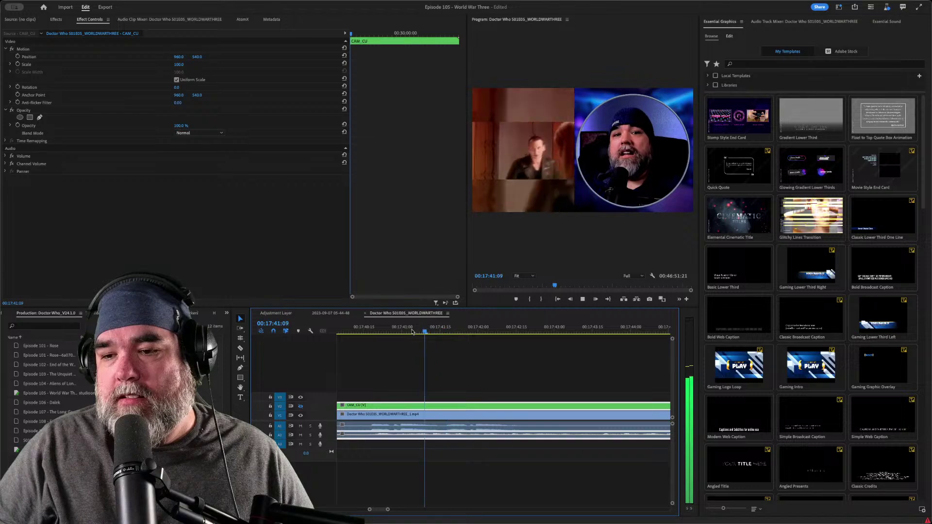
key(k)
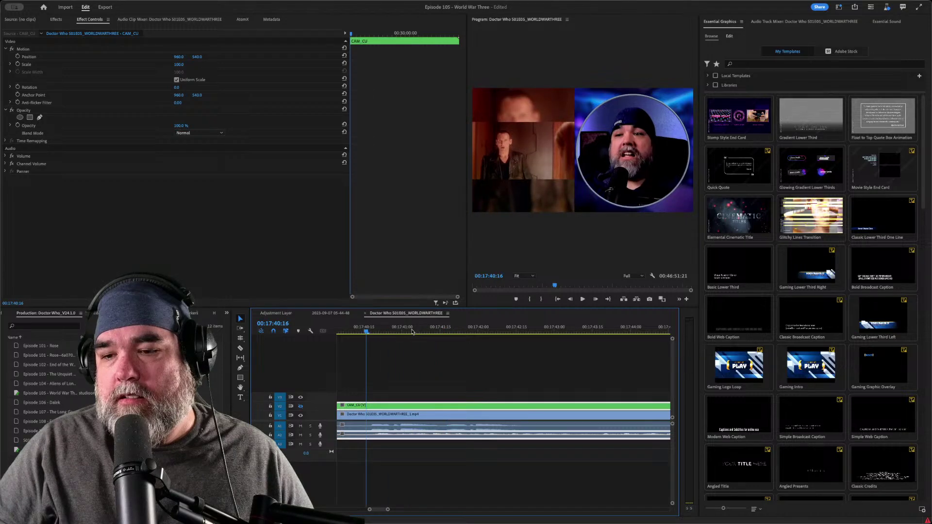
key(ctrl+k)
key(space)
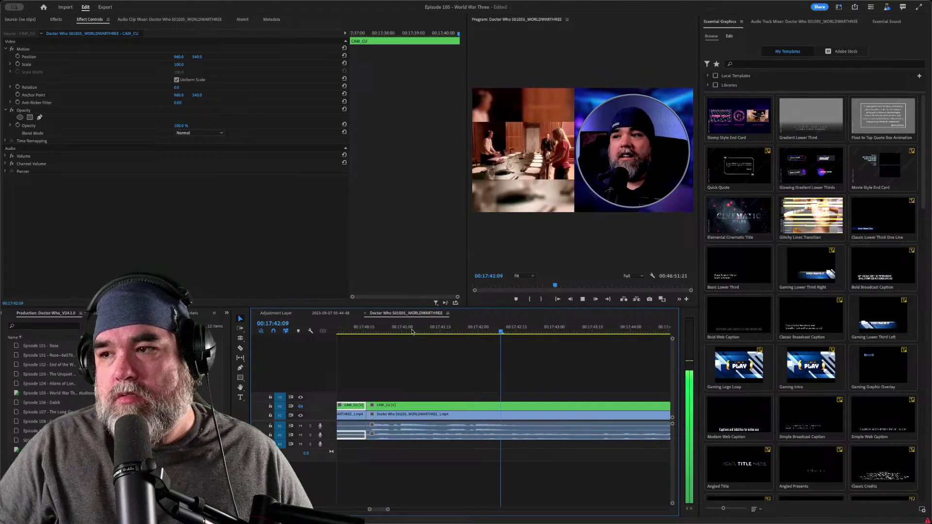
key(space)
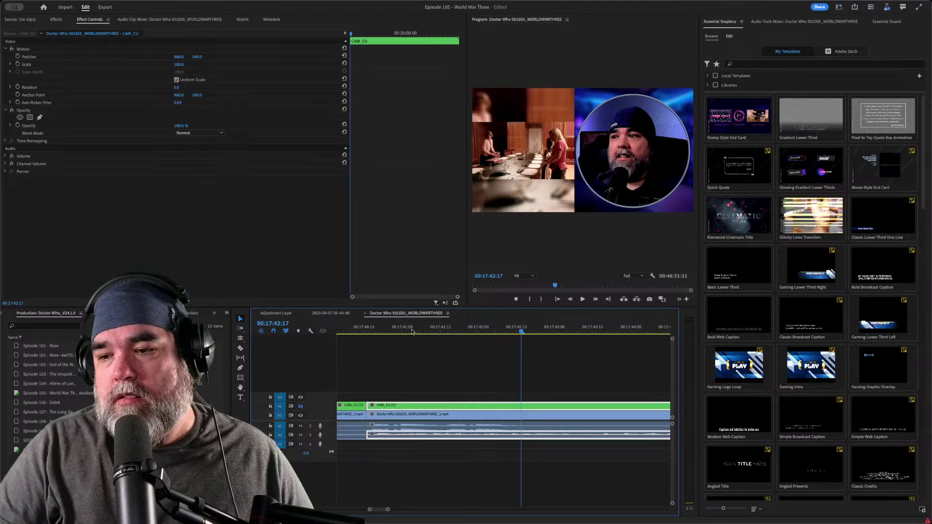
key(ctrl+k)
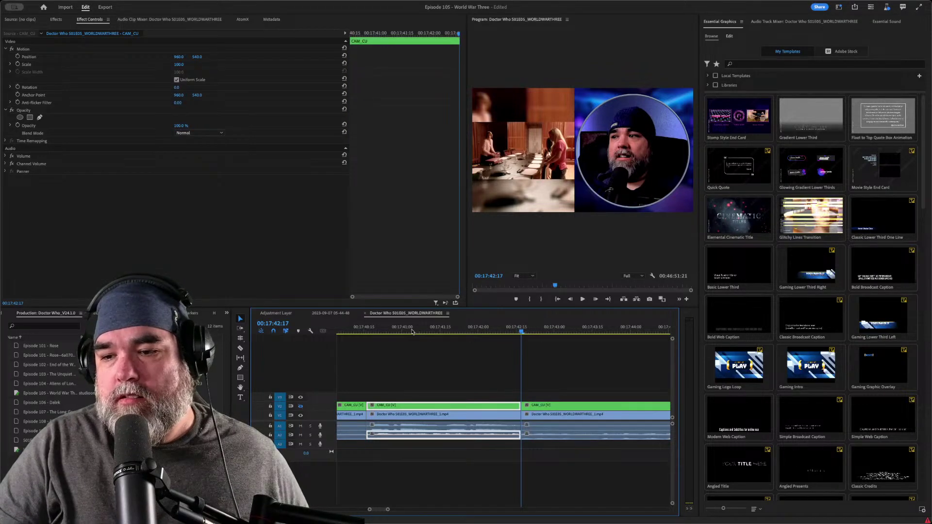
- Move the isolated CAM_CU segment down one track over the episode clip, and ripple-trim 28 frames from the start of the following segment
key(alt+Down)
key(space)
key(space)
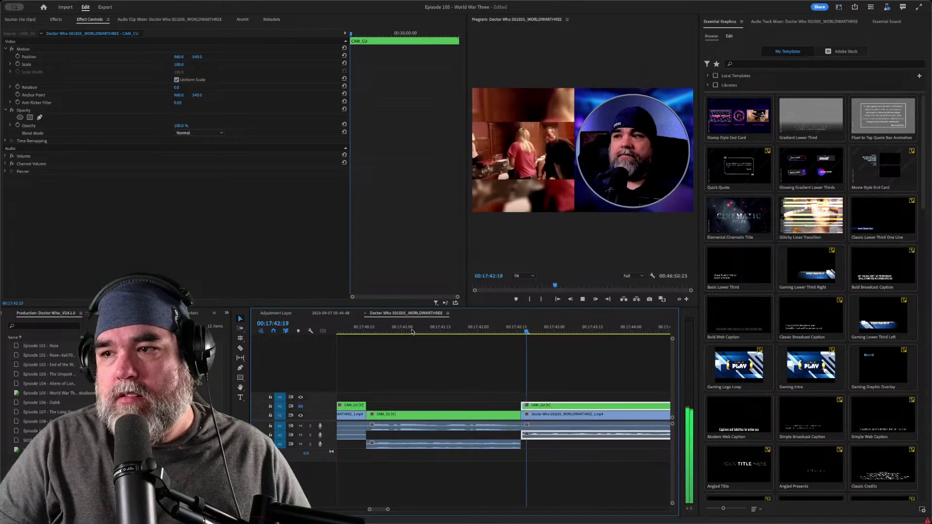
- Split all clips at about 00:17:46:06 and ripple-trim 33 frames from the start of the following segment
key(space)
key(space)
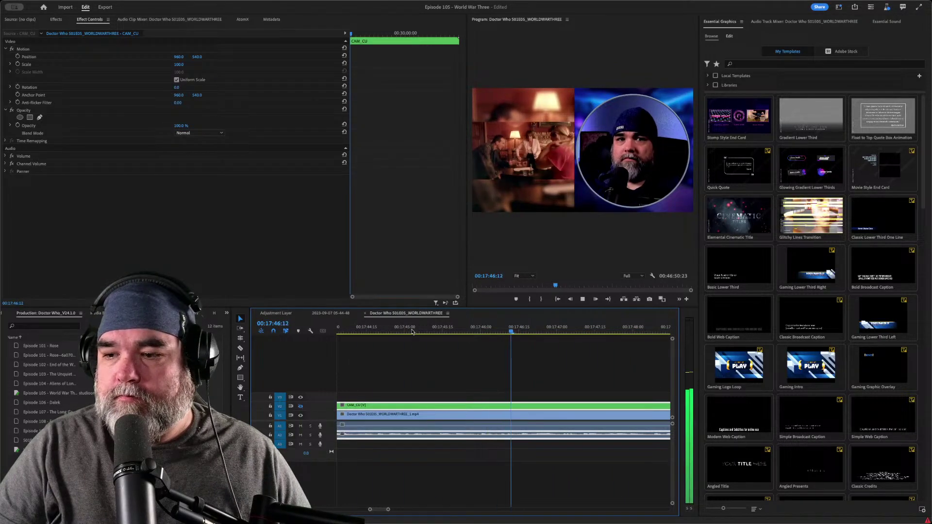
key(space)
key(space)
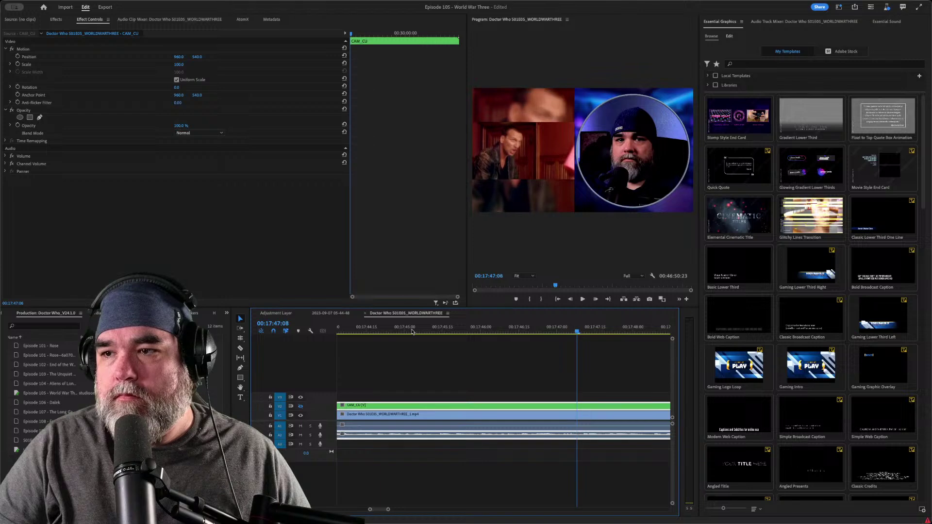
key(space)
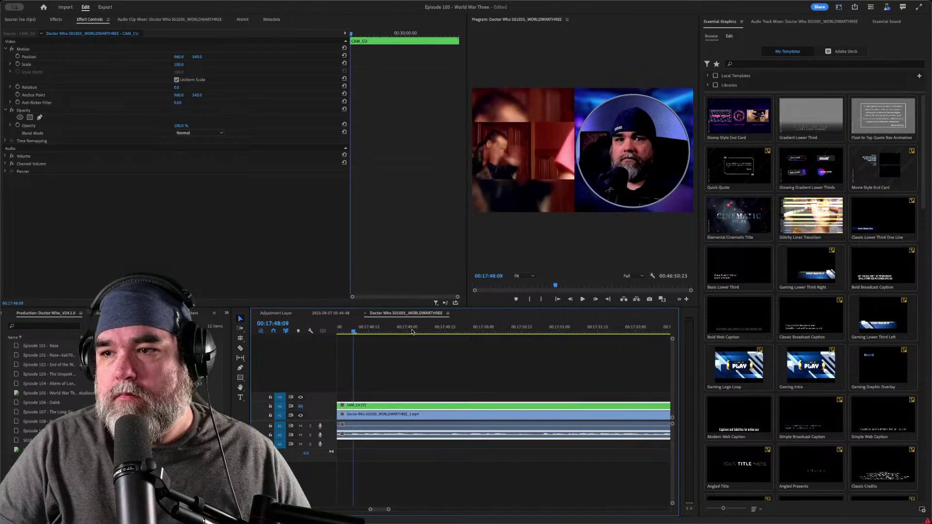
key(j)
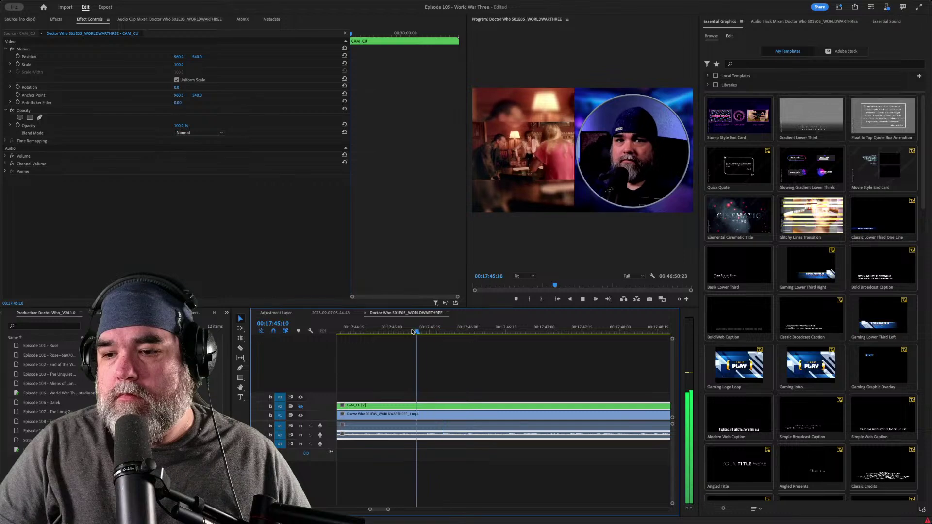
key(l)
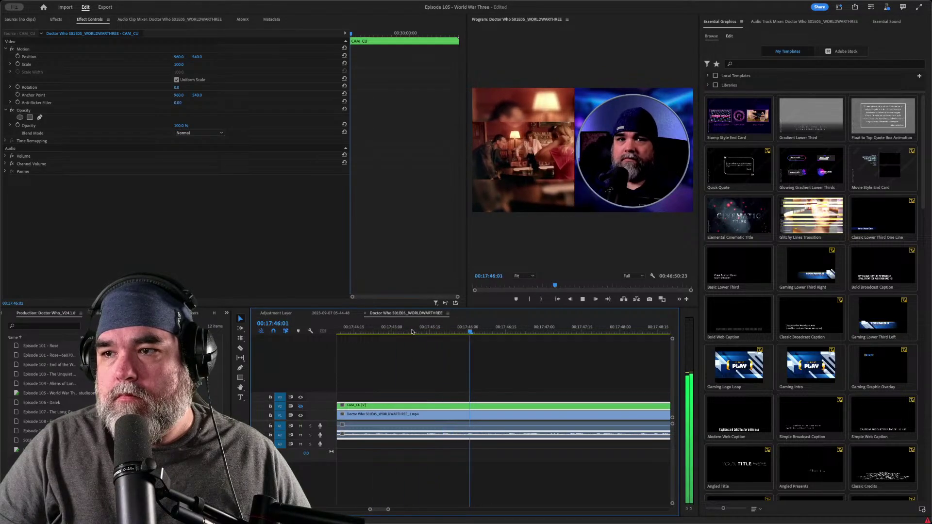
key(Up)
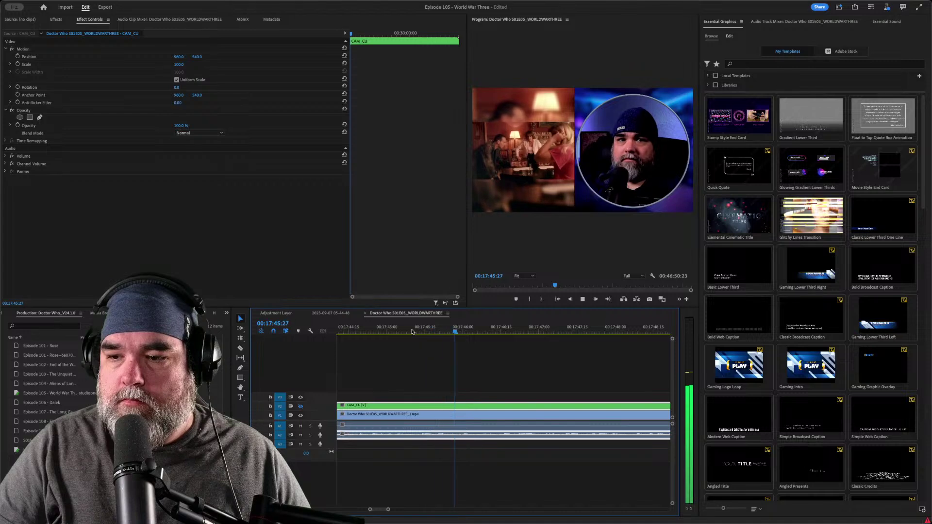
key(ctrl+k)
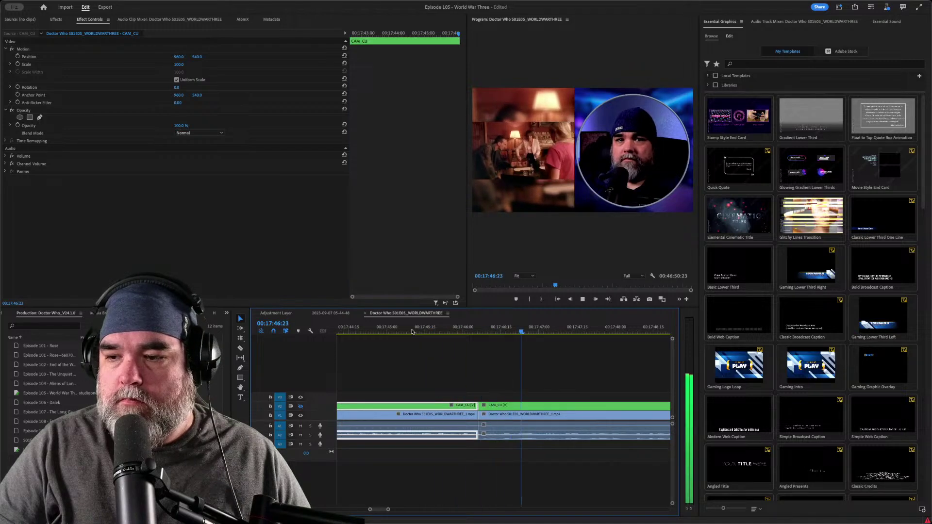
key(Up)
key(Up)
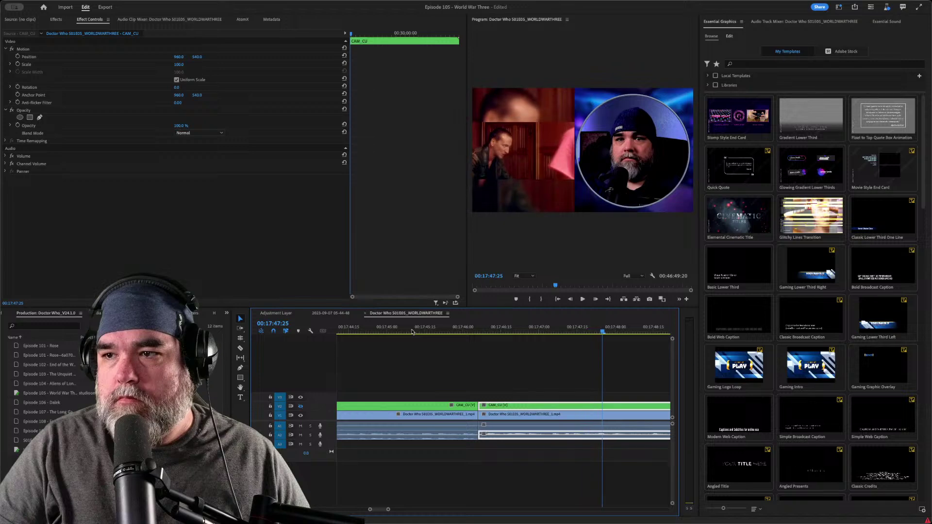
- Split all clips at 00:17:49:11, ripple-trim 49 frames from the start of the following segment, and play across the cut
key(space)
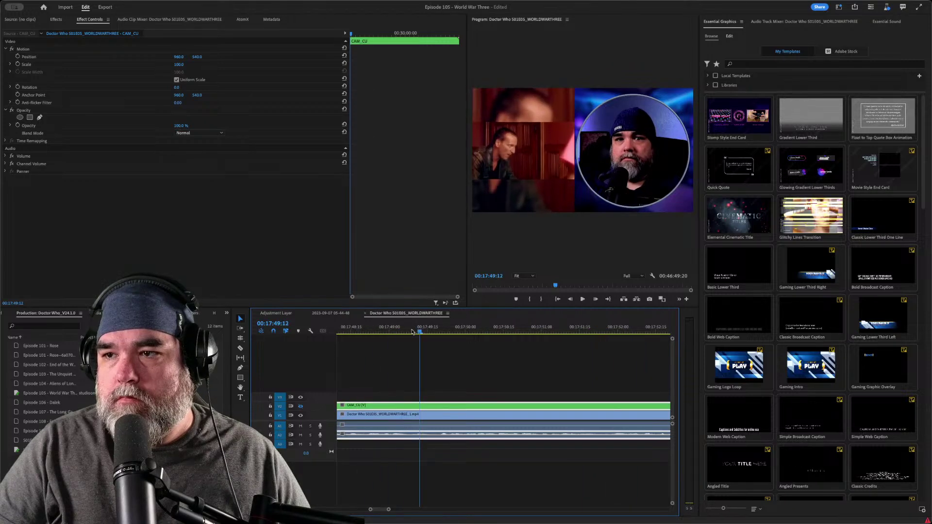
key(space)
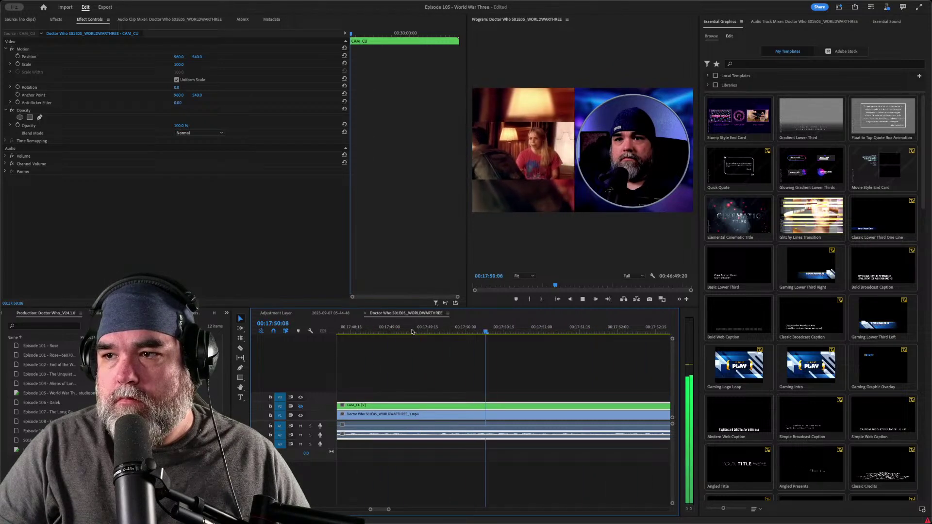
key(Up)
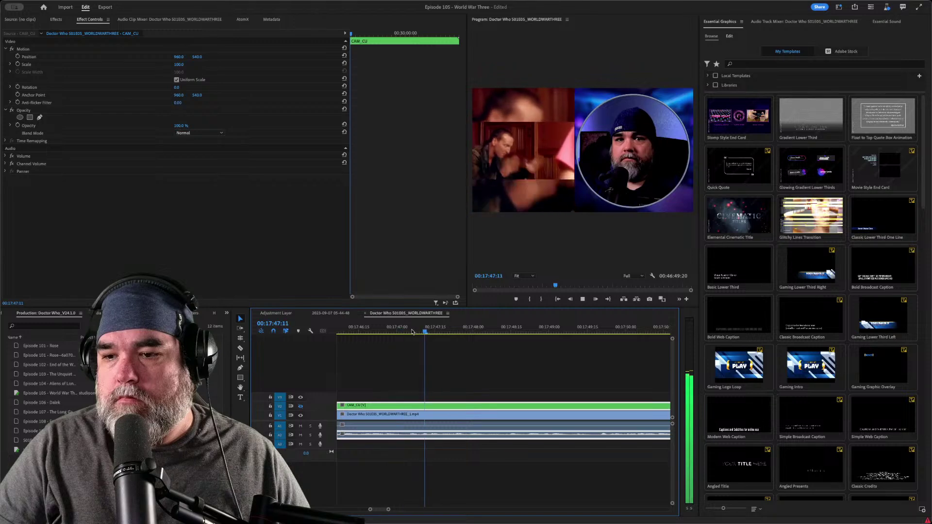
key(space)
key(space)
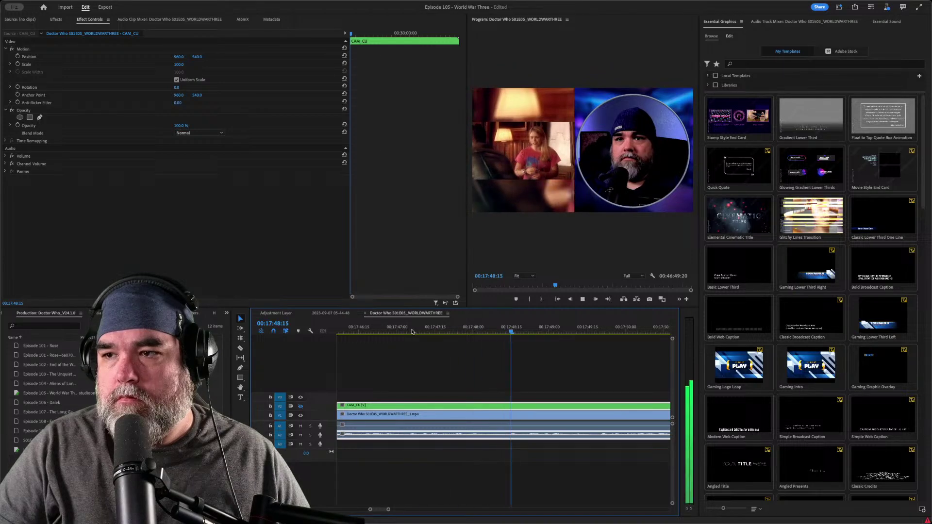
key(space)
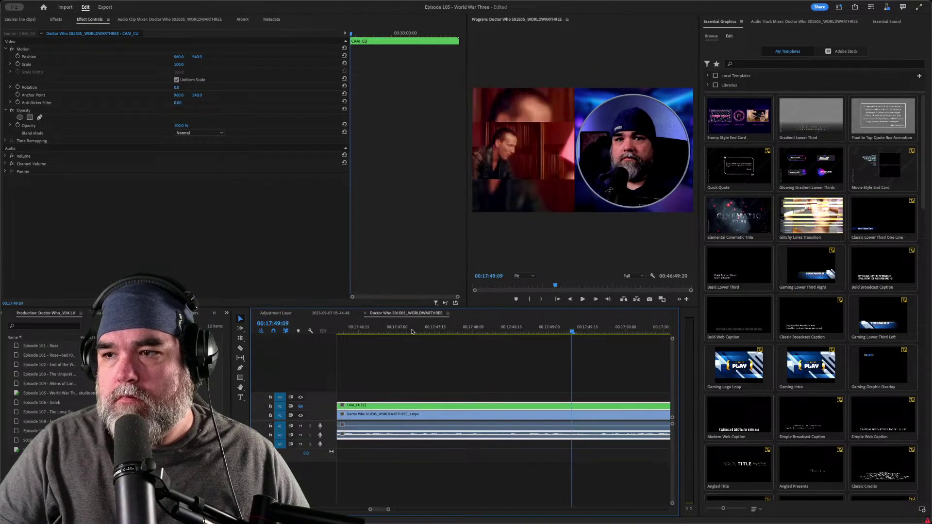
key(space)
key(ctrl+k)
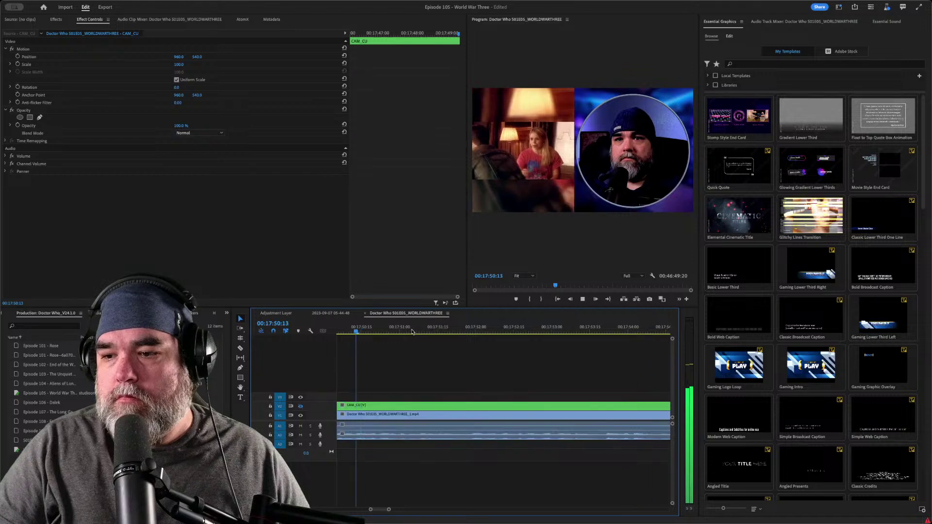
key(space)
key(Up)
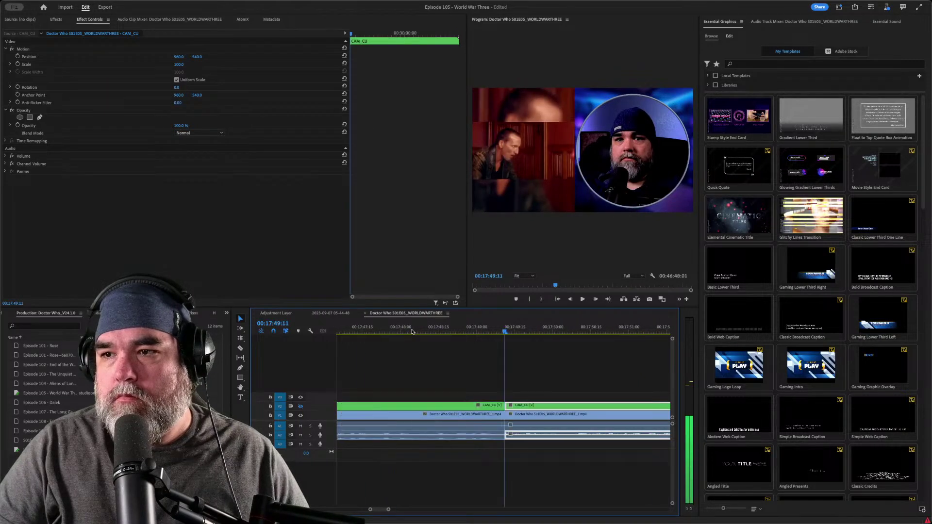
key(shift+k)
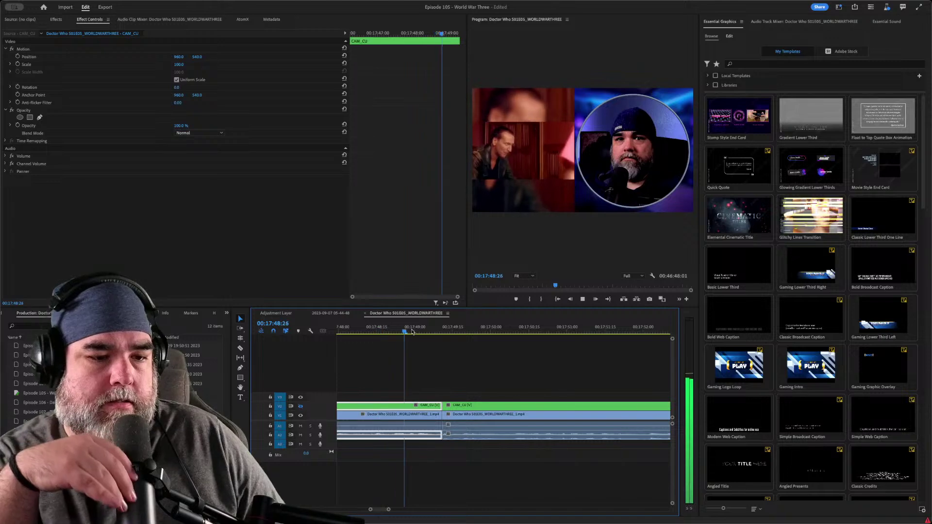
- Split all clips at about 00:17:52:24 and ripple-trim 28 frames from the start of the following segment
key(space)
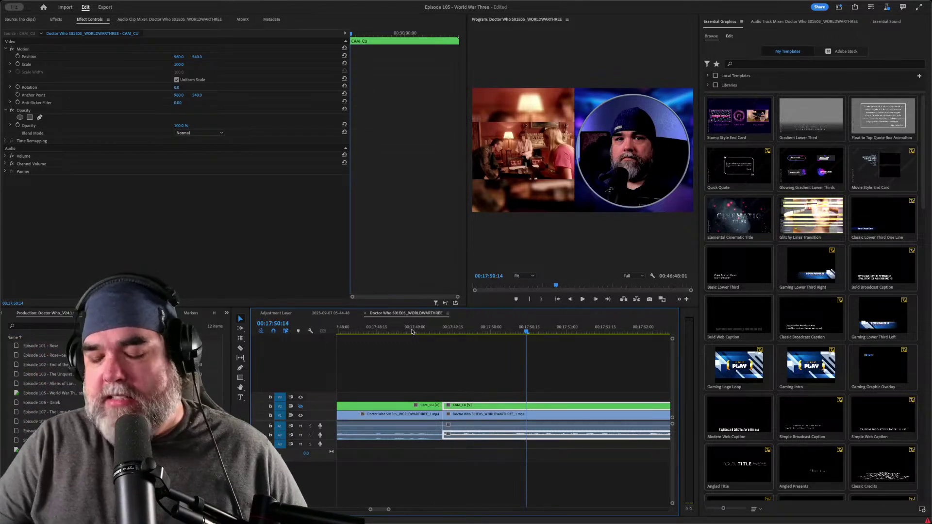
key(space)
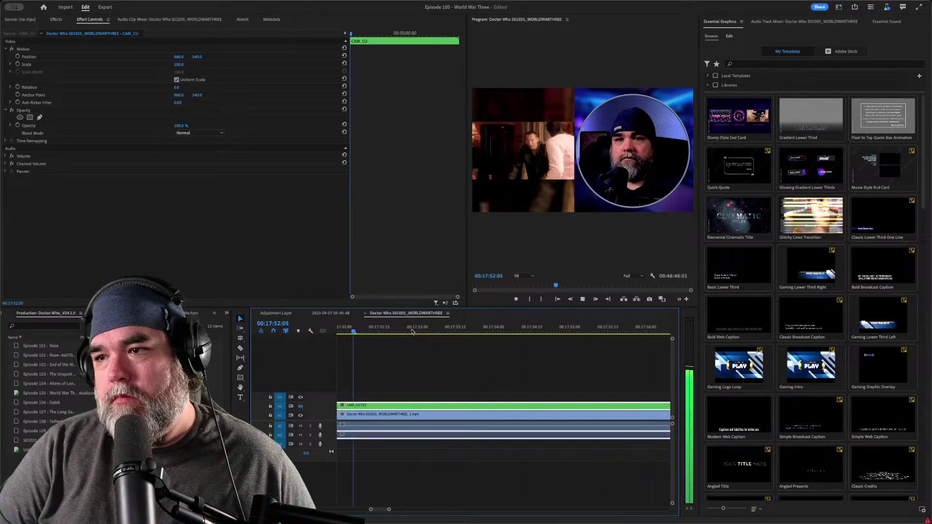
key(space)
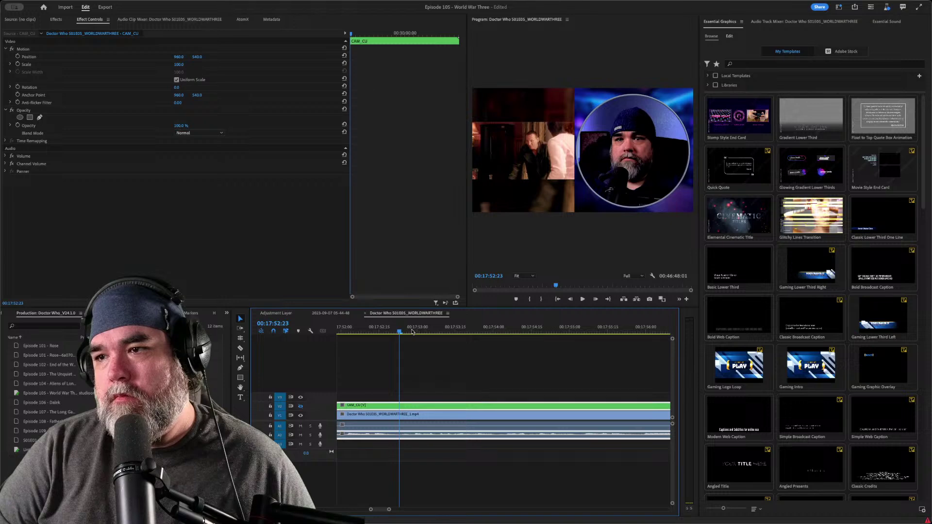
key(space)
key(ctrl+k)
key(space)
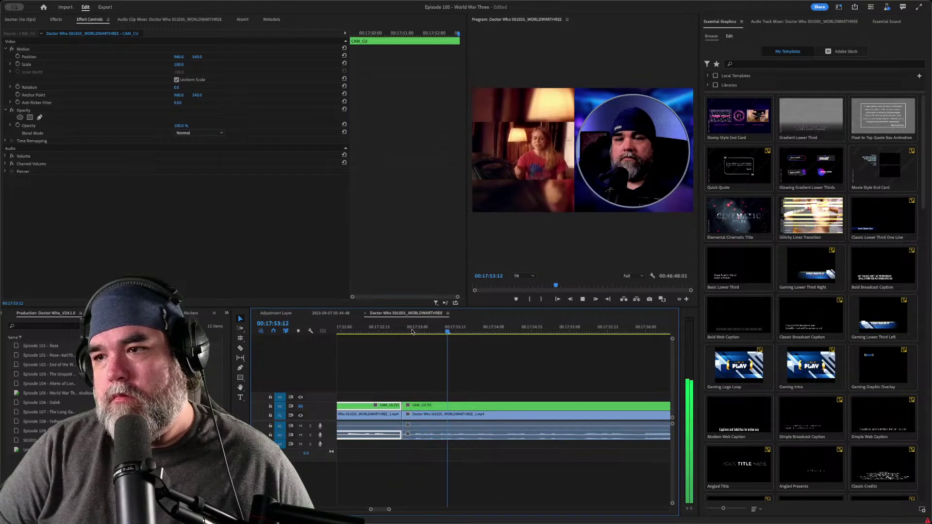
key(space)
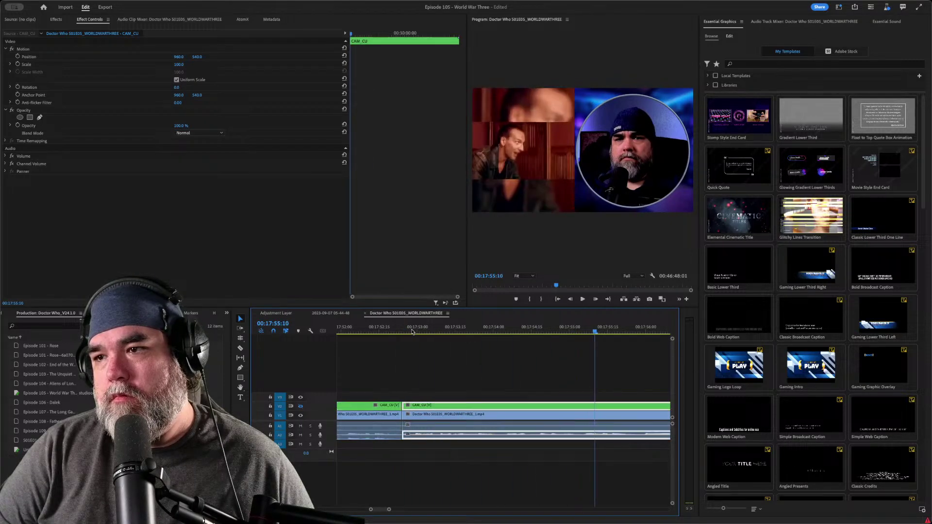
key(Up)
key(space)
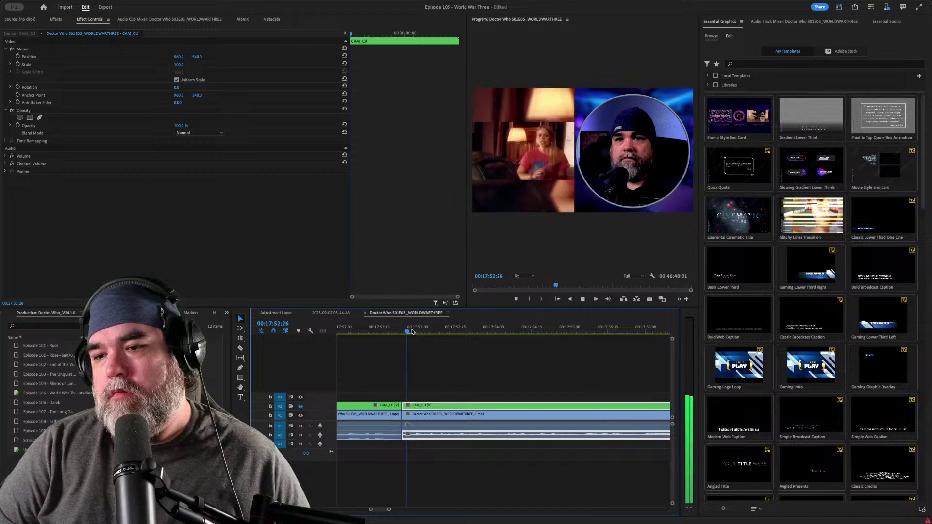
key(Up)
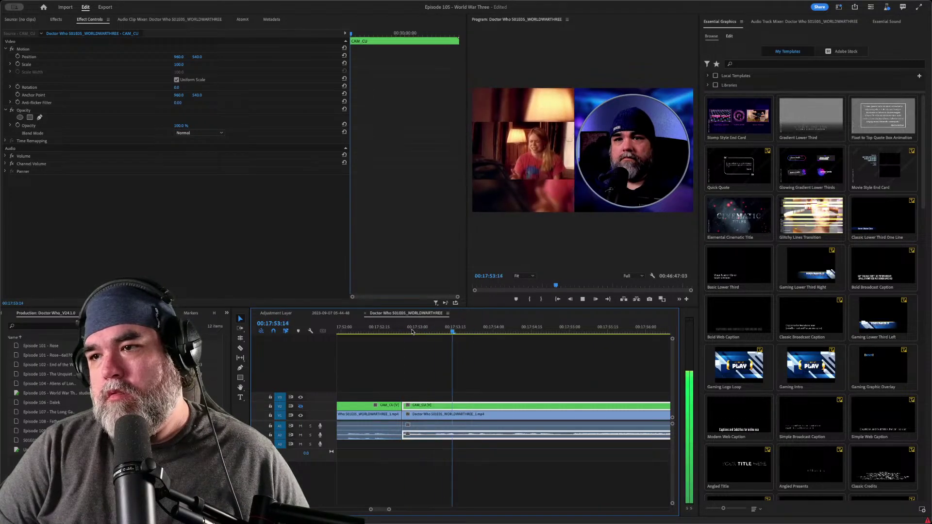
- Split all clips at 00:17:54:28 and ripple-trim 55 frames so the following segment starts at the host's comment
key(ctrl+k)
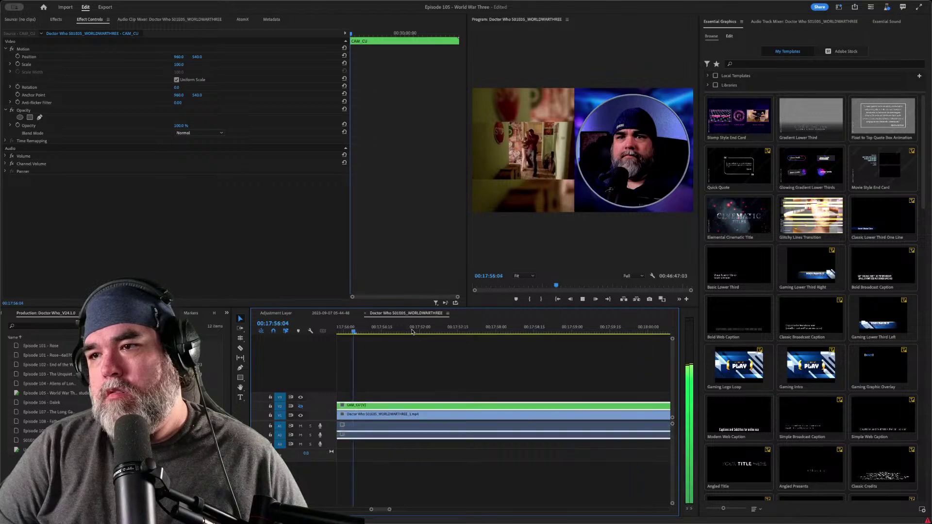
key(space)
key(space)
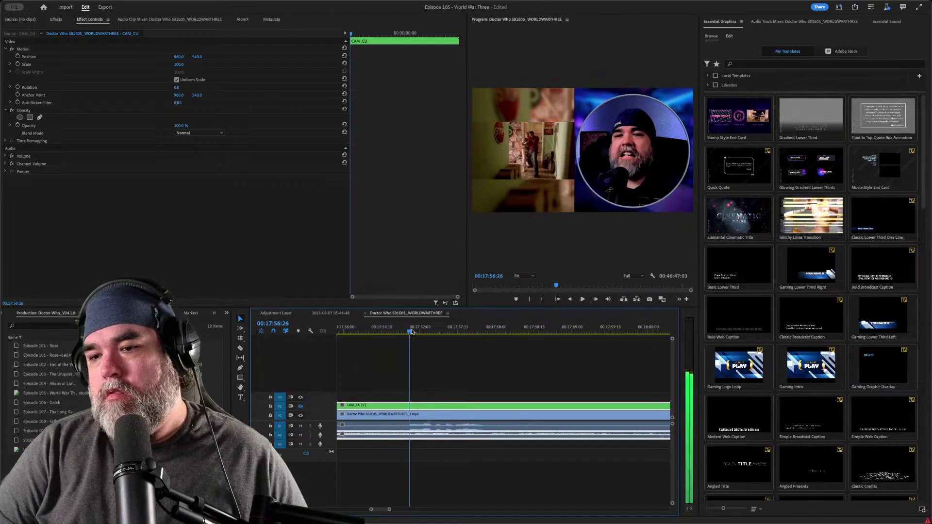
key(Up)
key(space)
key(Up)
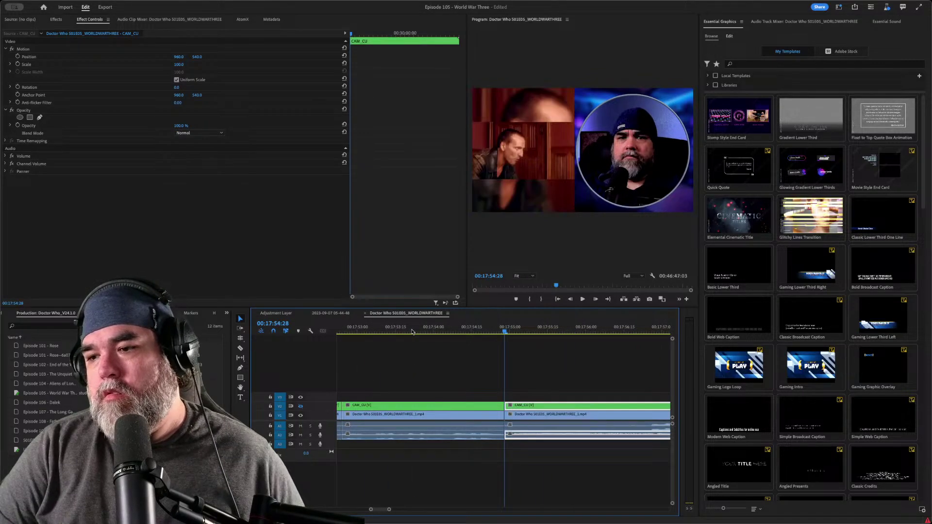
key(space)
key(space)
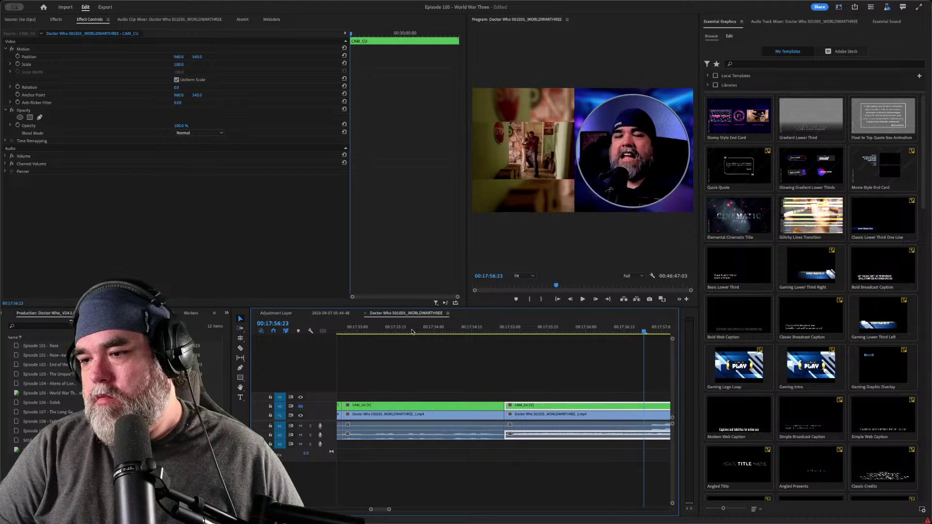
key(Up)
- Split all clips at the comment's end, about 00:17:56:07, and move the isolated CAM_CU segment down one track over the episode clip
key(space)
key(ctrl+k)
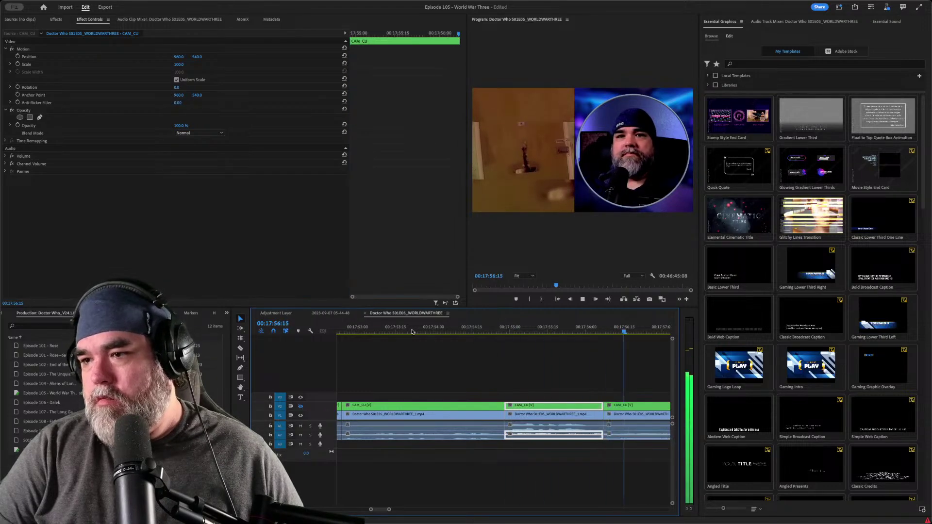
key(space)
key(Up)
key(Up)
key(alt+Down)
- Ripple-trim 56 frames from the start of the segment after the comment, and cut another 86 frames from the footage that follows
key(space)
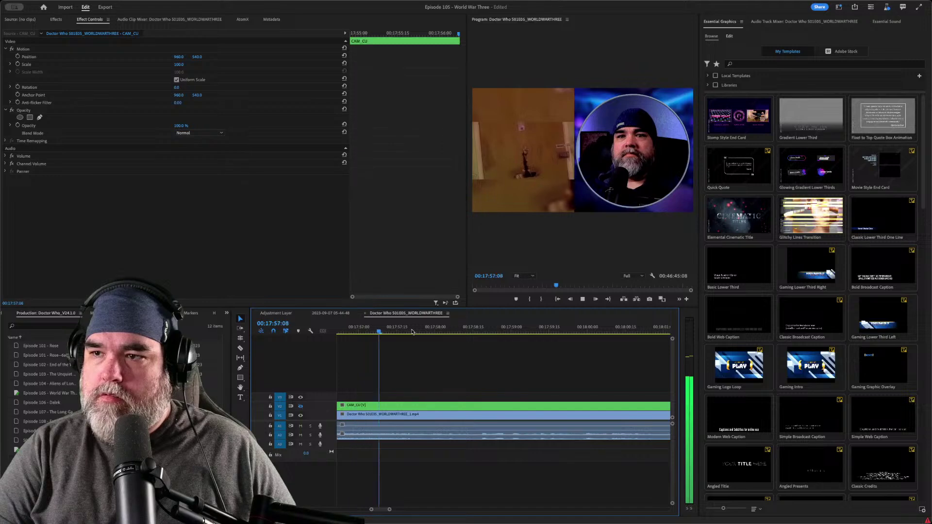
key(space)
key(Up)
key(space)
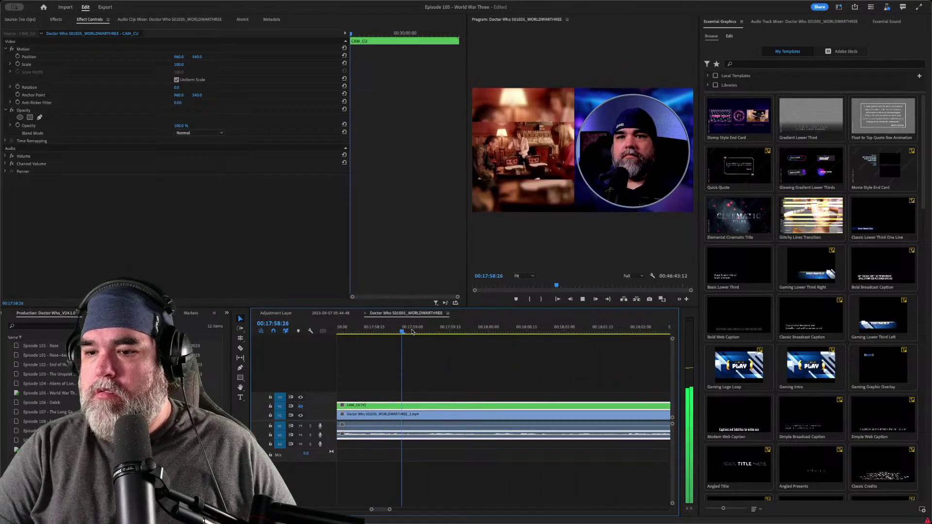
key(Up)
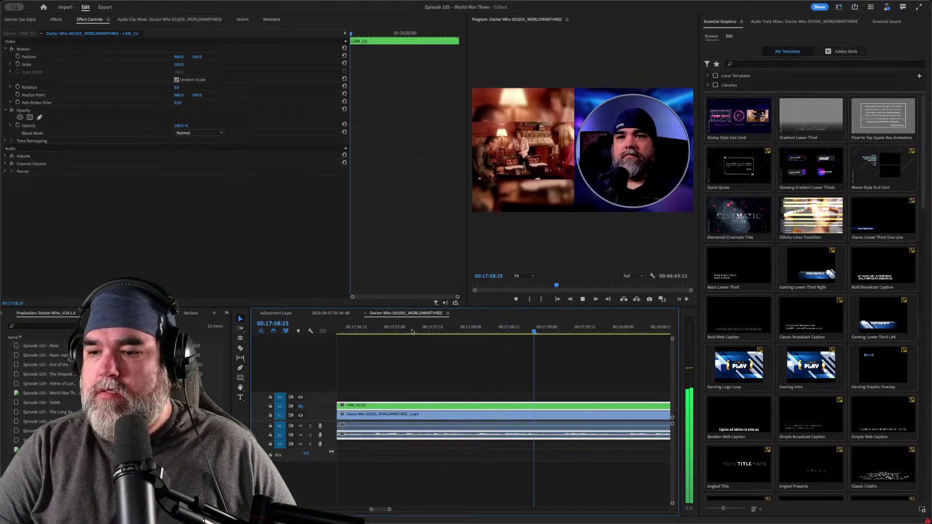
key(Up)
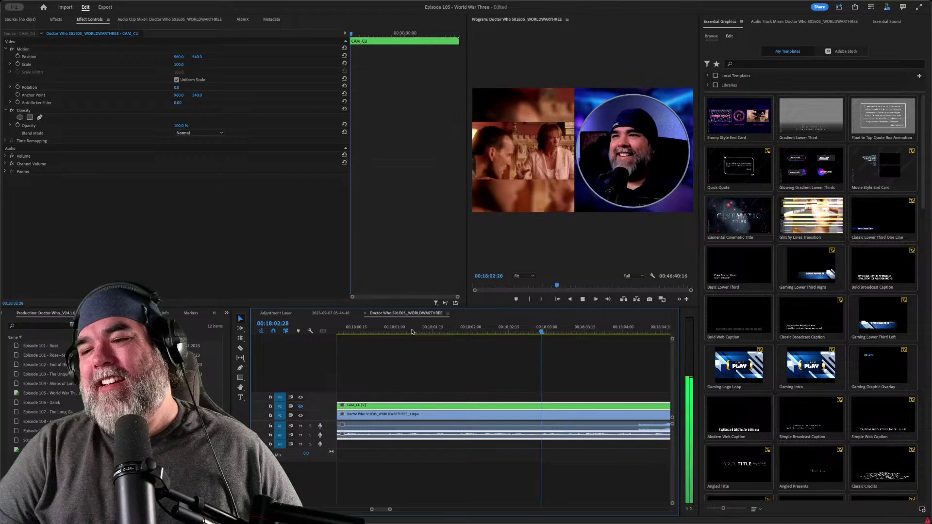
- Split all clips at about 00:18:03:11 and ripple-trim 24 frames from the start of the following segment
key(Left)
key(Left)
key(Left)
key(Left)
key(Right)
key(Right)
key(ctrl+k)
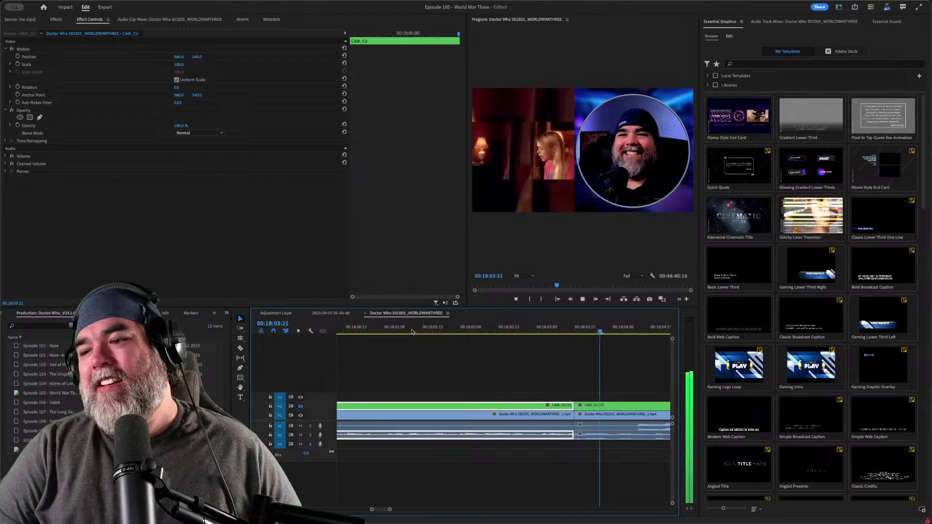
key(space)
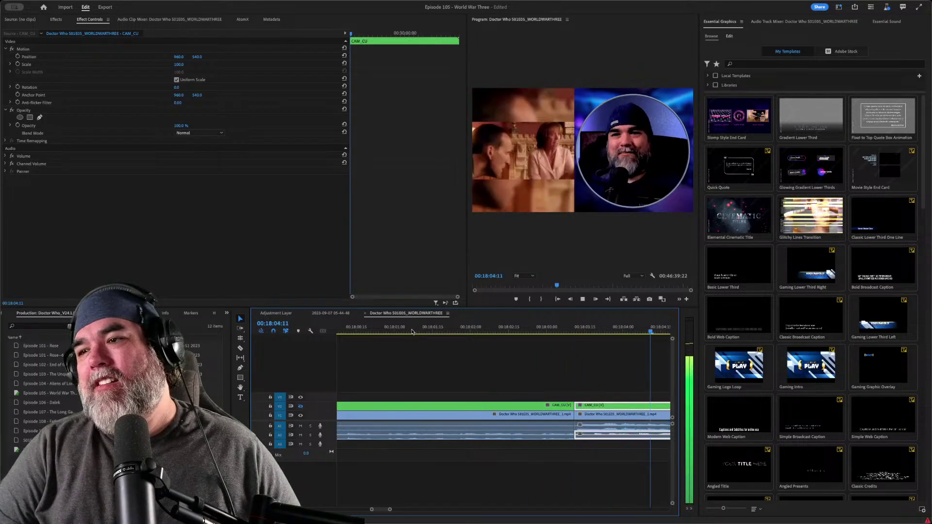
key(space)
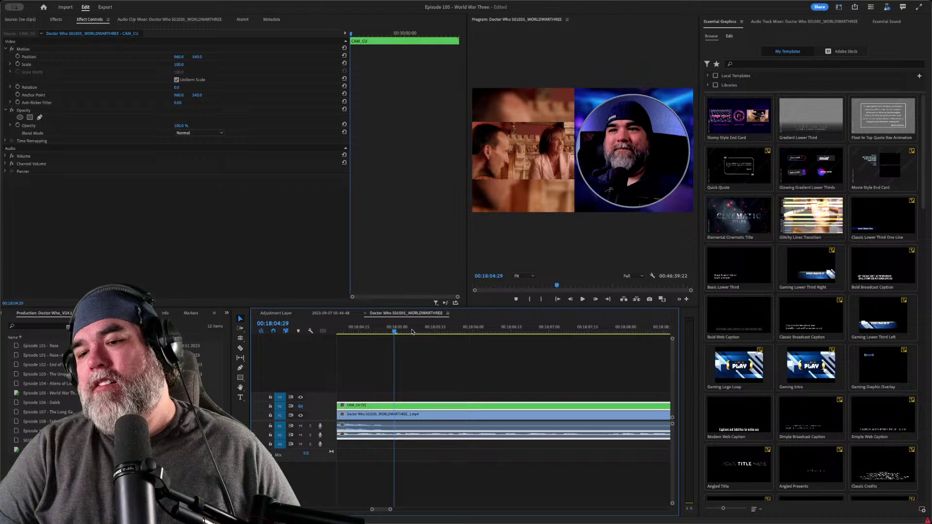
- Split all clips at about 00:18:04:27 and again at about 00:18:07:18
key(Left)
key(Left)
key(ctrl+z)
key(space)
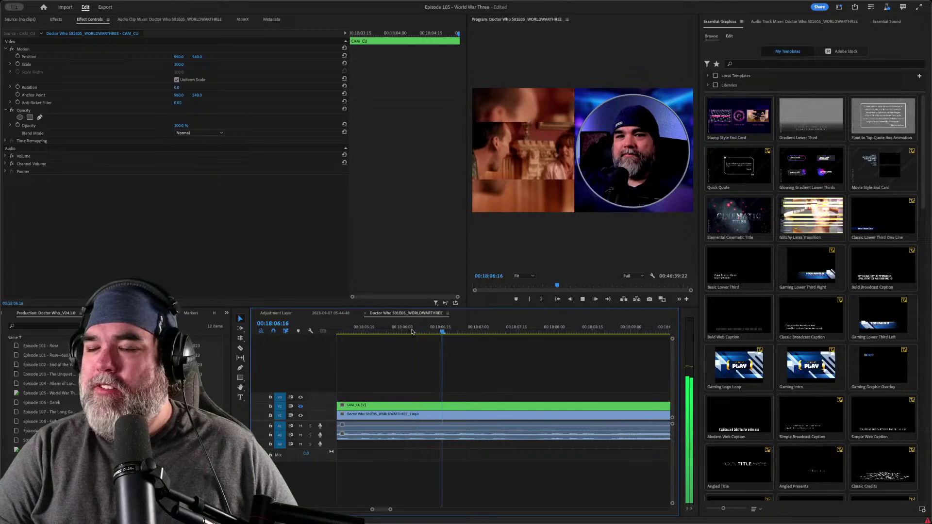
key(ctrl+k)
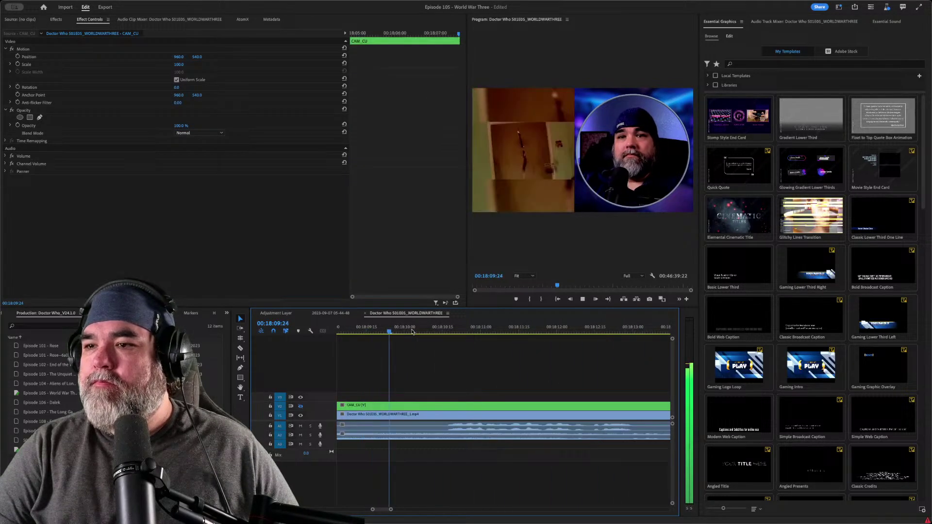
- Split all clips at about 00:18:09:16 and ripple-trim 31 frames so the following segment starts at the host's comment
key(Up)
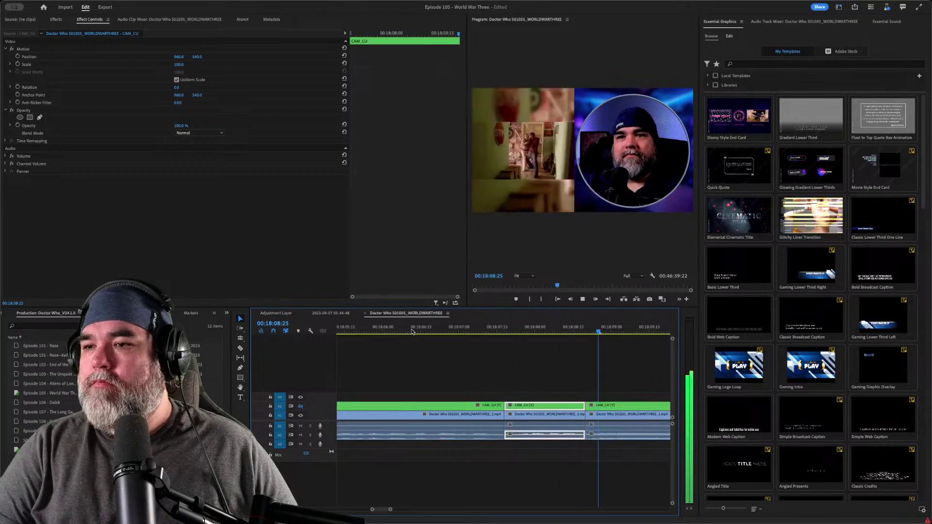
key(space)
key(ctrl+shift+a)
key(d)
key(space)
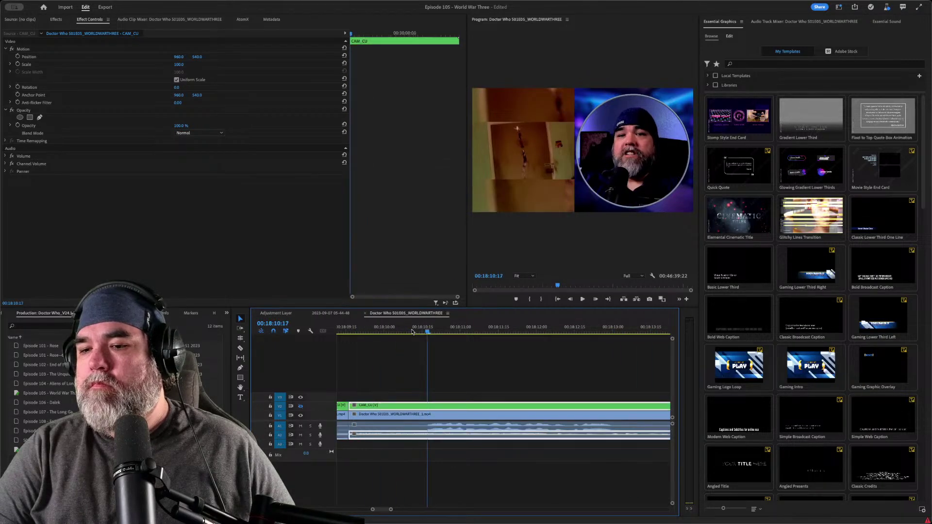
key(q)
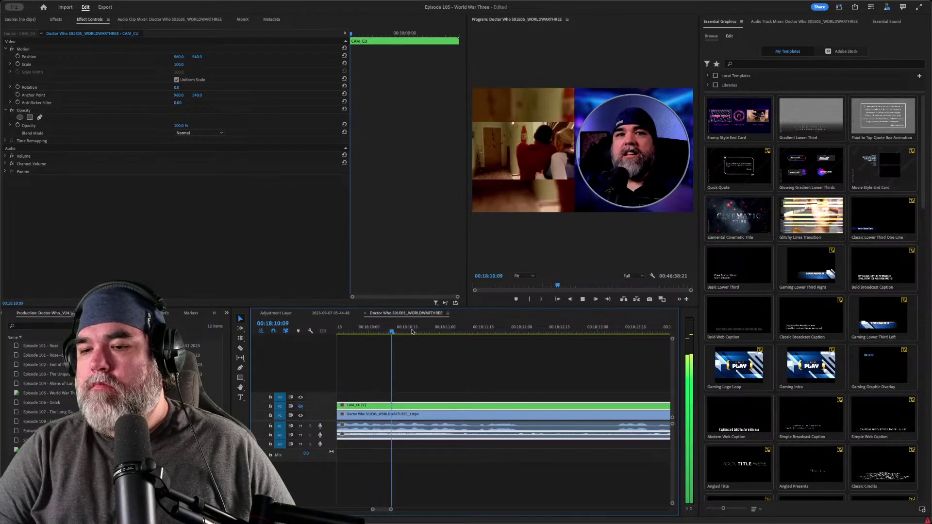
- Find the end of the host's comment by replaying it and split all clips there, at about 00:18:11:05
key(space)
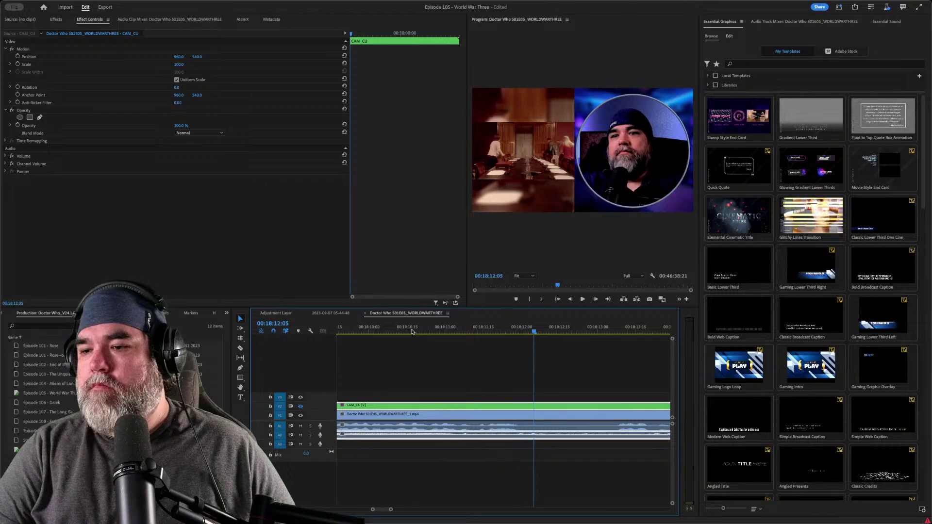
key(j)
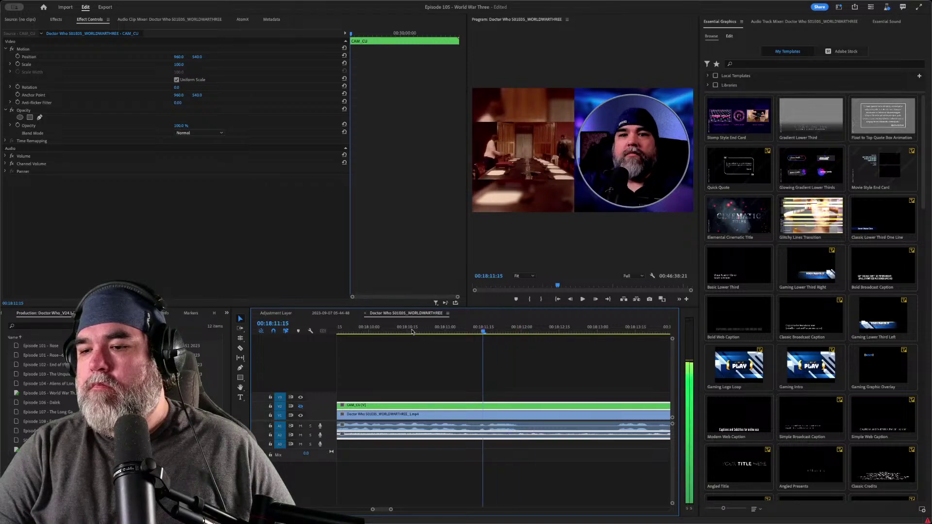
key(l)
key(k)
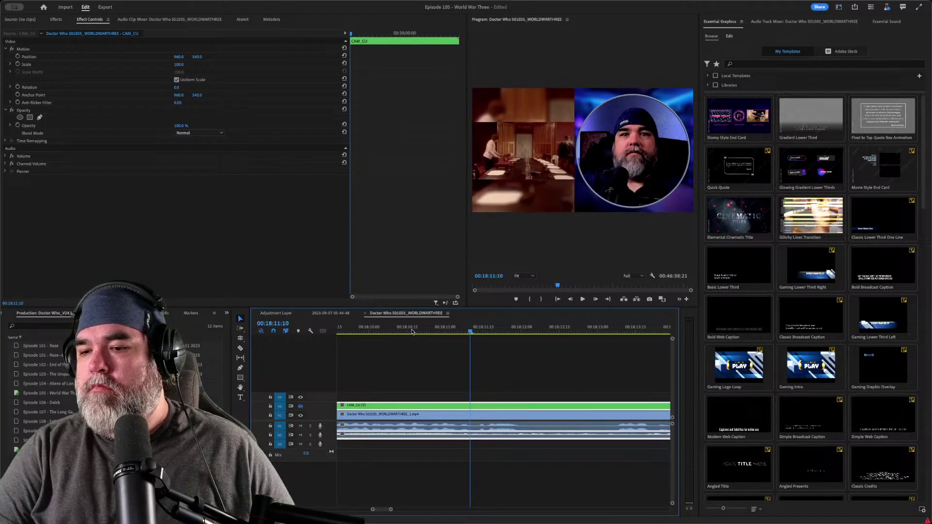
key(j)
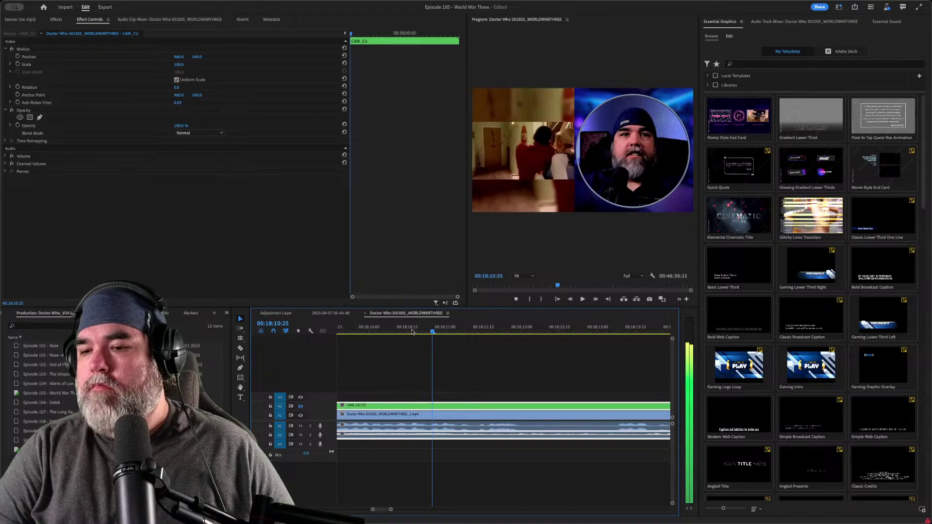
key(l)
key(k)
key(l)
key(ctrl+k)
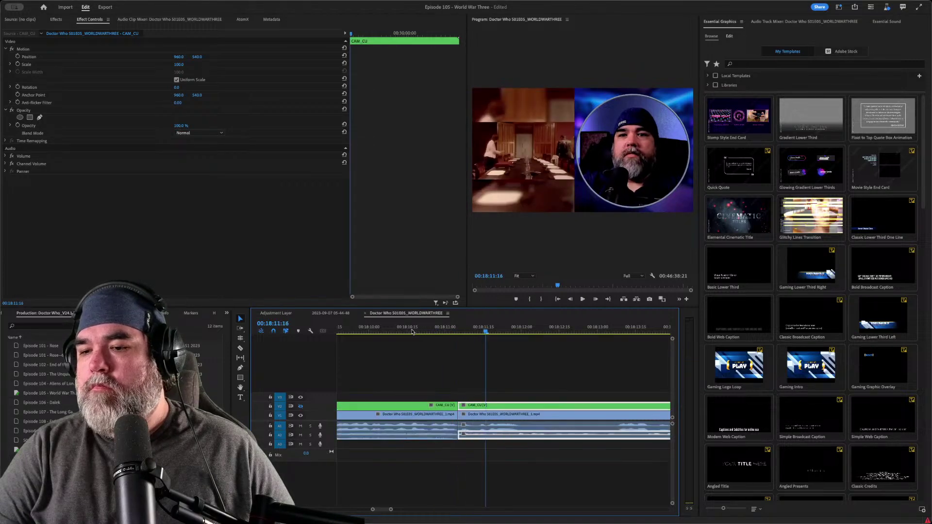
- Ripple-trim 8 frames from the start of the segment after the comment and move the comment's CAM_CU segment down one track
key(Left)
key(Left)
key(Left)
key(Left)
key(Left)
key(Left)
key(Left)
key(Left)
key(Left)
key(Left)
key(Left)
key(Up)
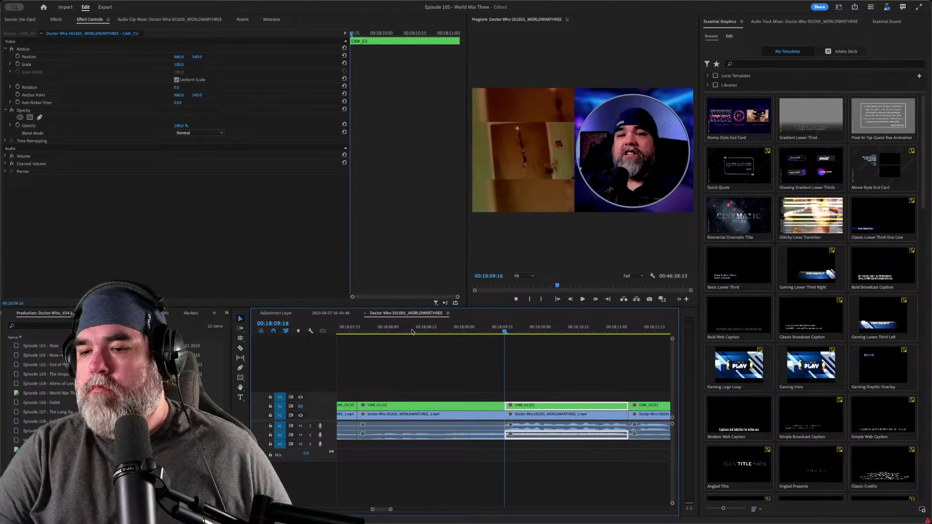
key(alt+Down)
- Play through the footage after the comment and split all clips at 00:18:13:11
key(l)
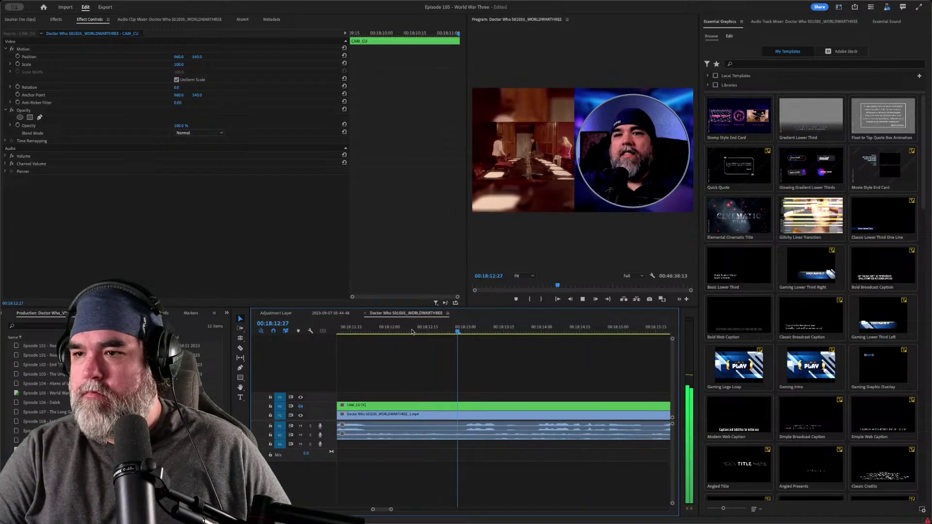
key(Up)
key(l)
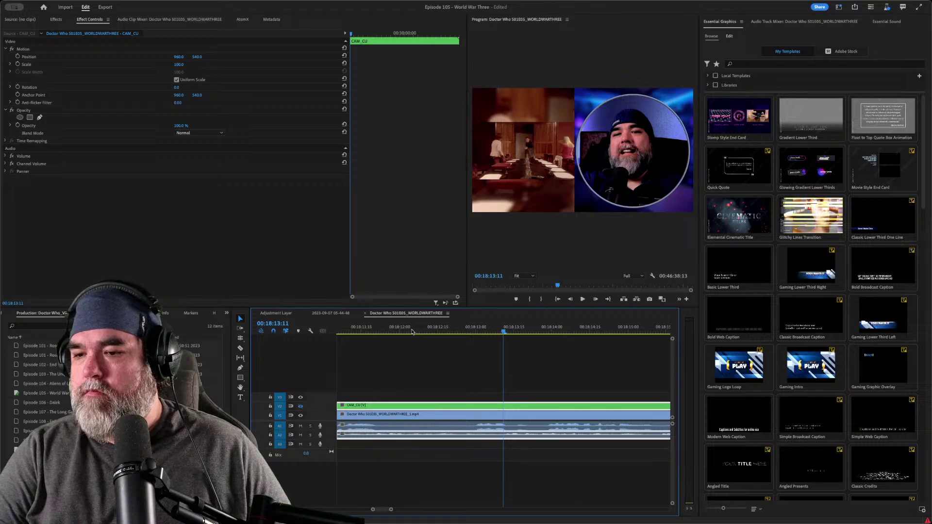
key(ctrl+k)
- Ripple-trim 20 frames from the start of the segment that follows the 00:18:13:11 split
key(q)
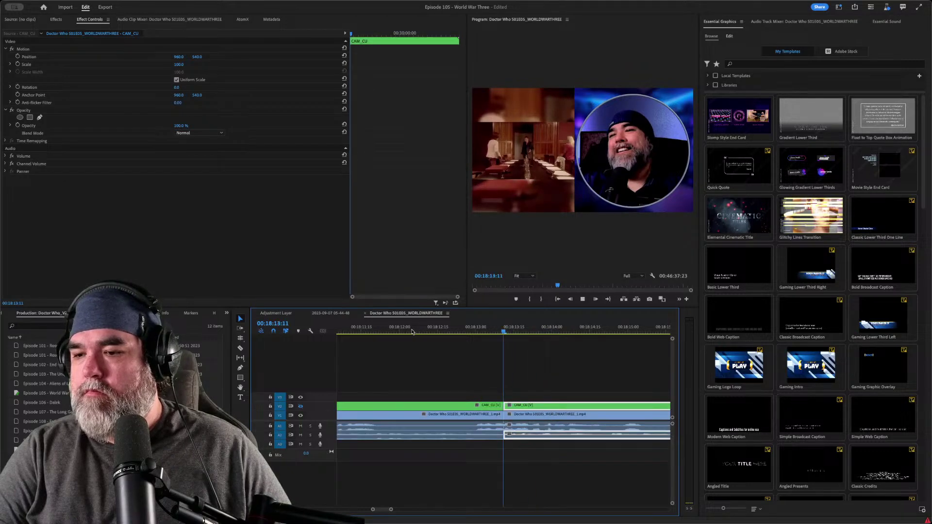
key(Up)
key(space)
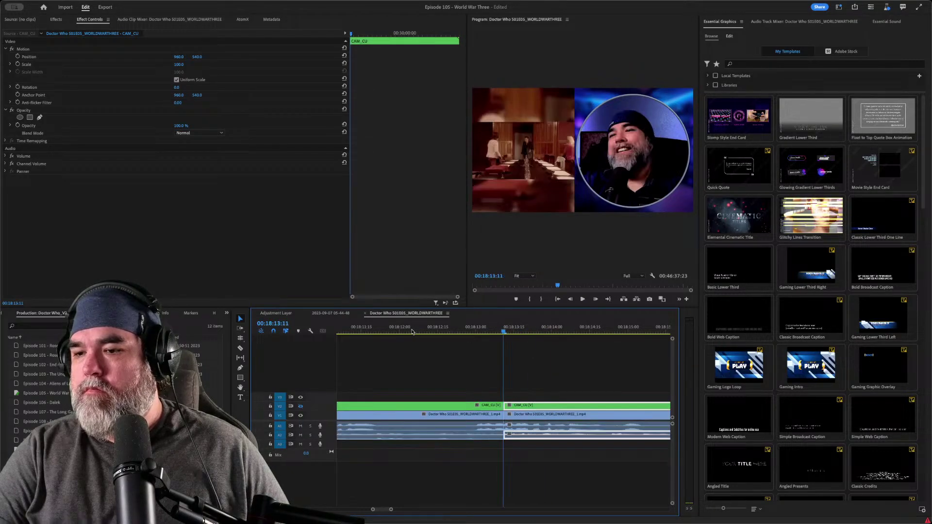
- Look over the edited timeline from the start of the sequence up to the cut at 00:18:13:11
key(Home)
key(space)
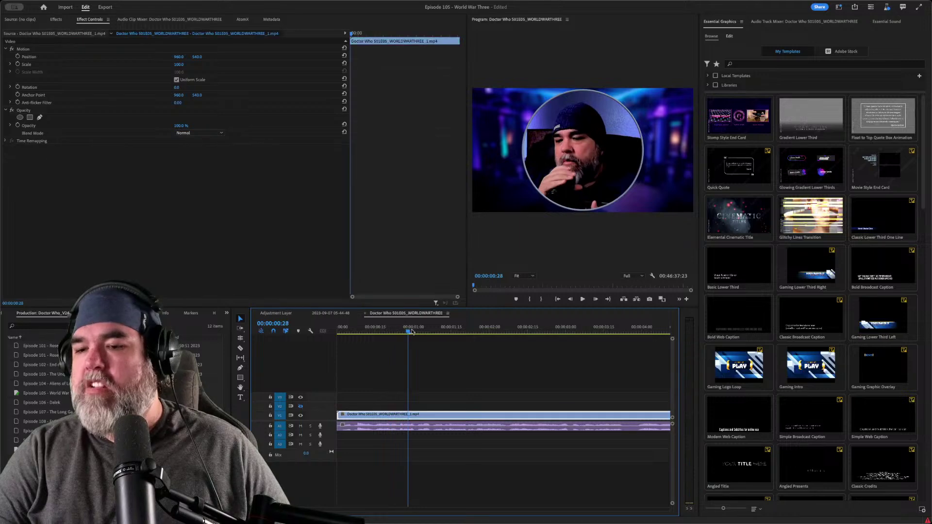
key(minus)
key(minus)
key(minus)
key(minus)
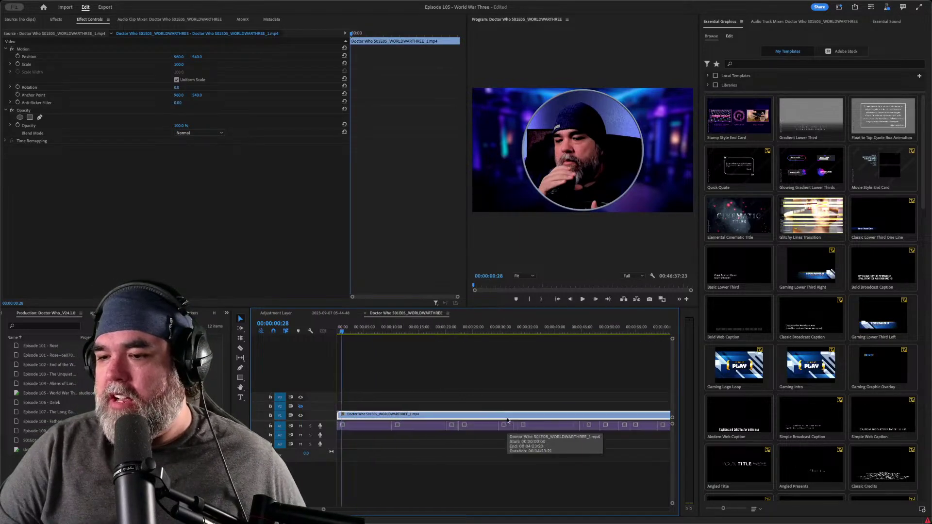
key(minus)
key(minus)
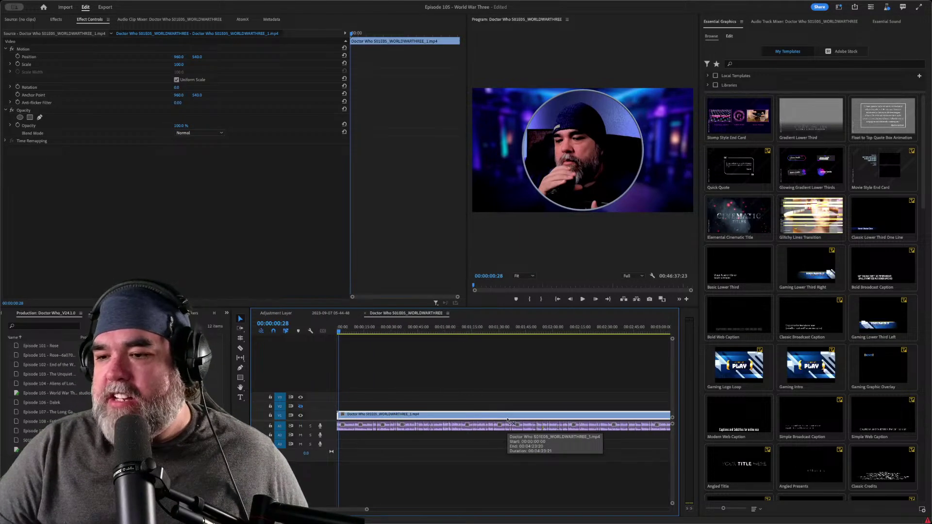
scroll(509, 420, down, 3)
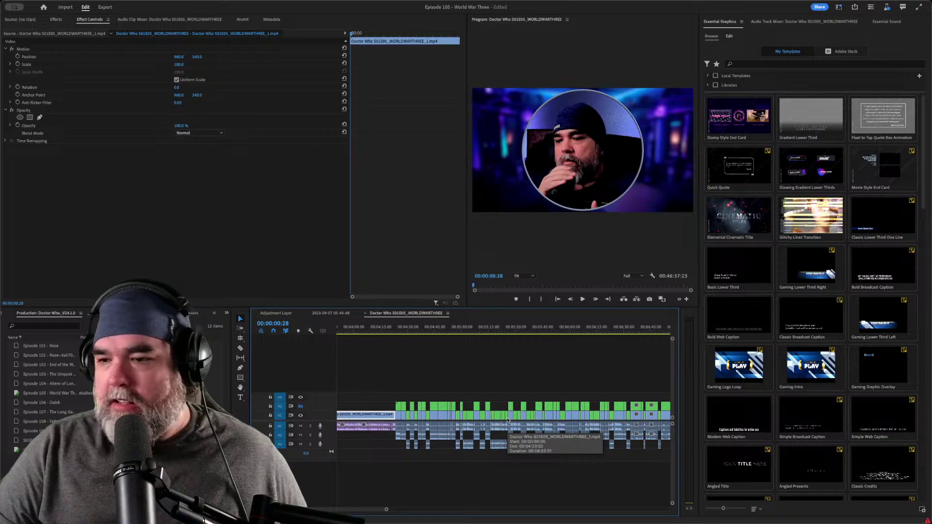
scroll(479, 429, down, 10)
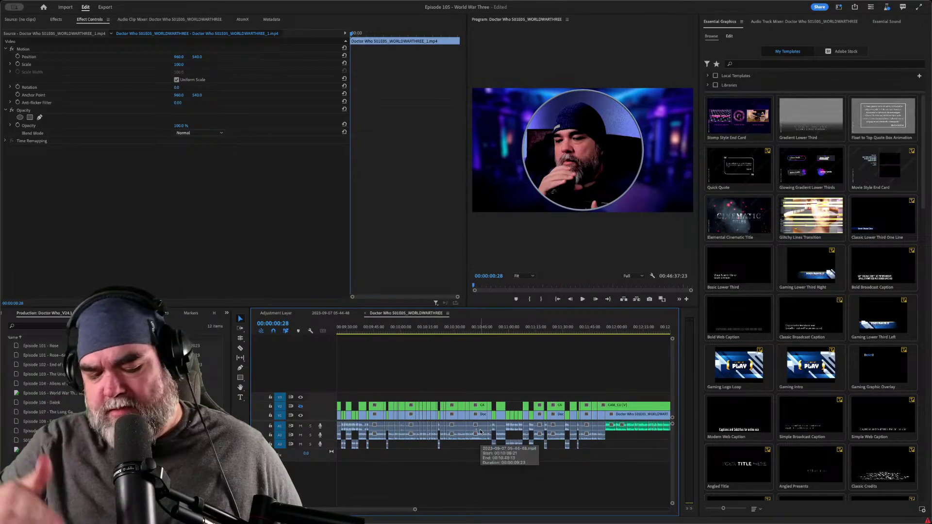
scroll(480, 432, down, 2)
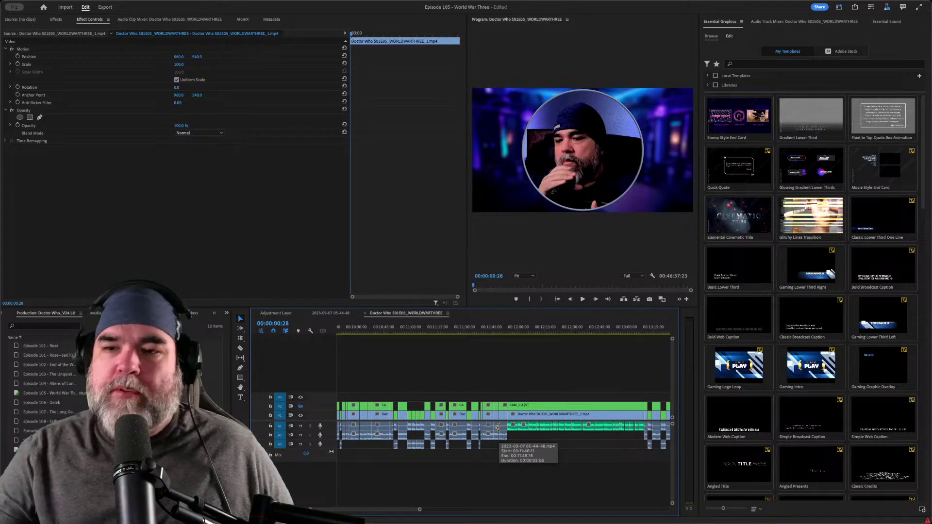
scroll(487, 433, down, 8)
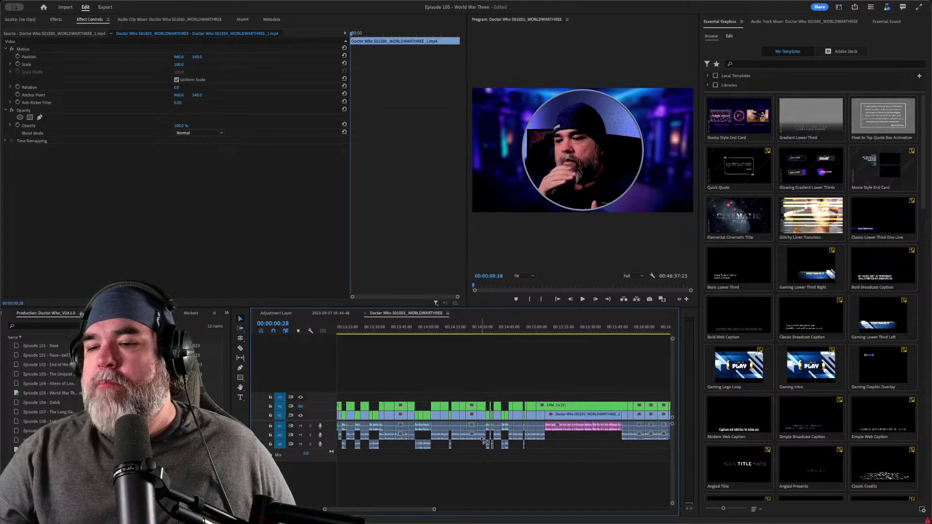
scroll(480, 439, down, 6)
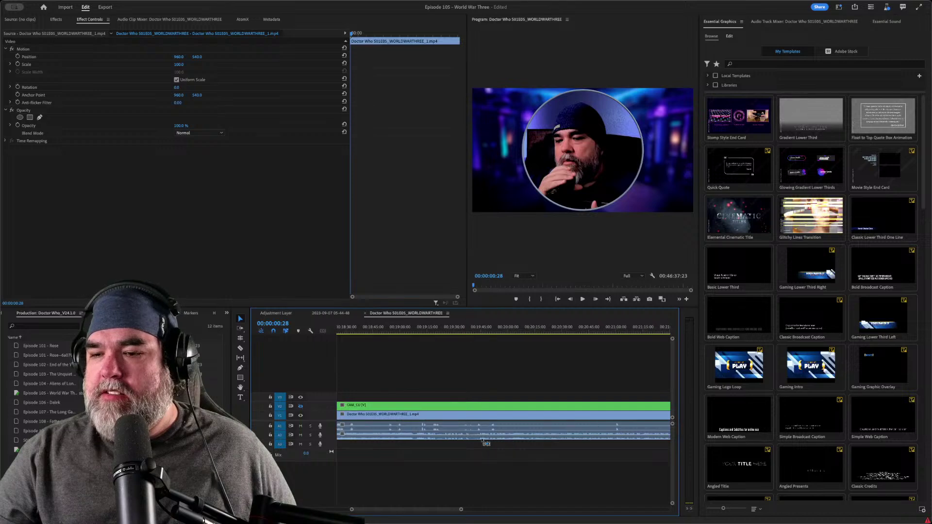
click(414, 331)
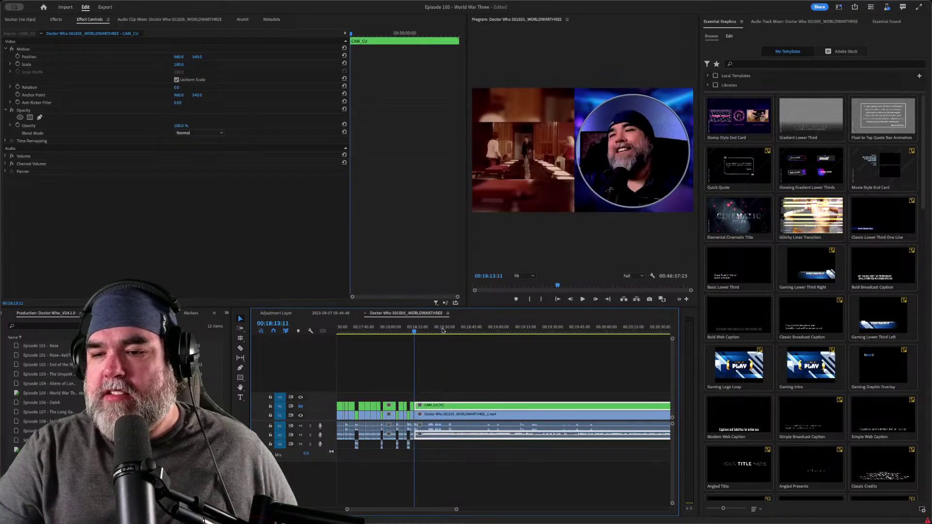
key(equal)
key(equal)
key(equal)
key(equal)
key(equal)
key(equal)
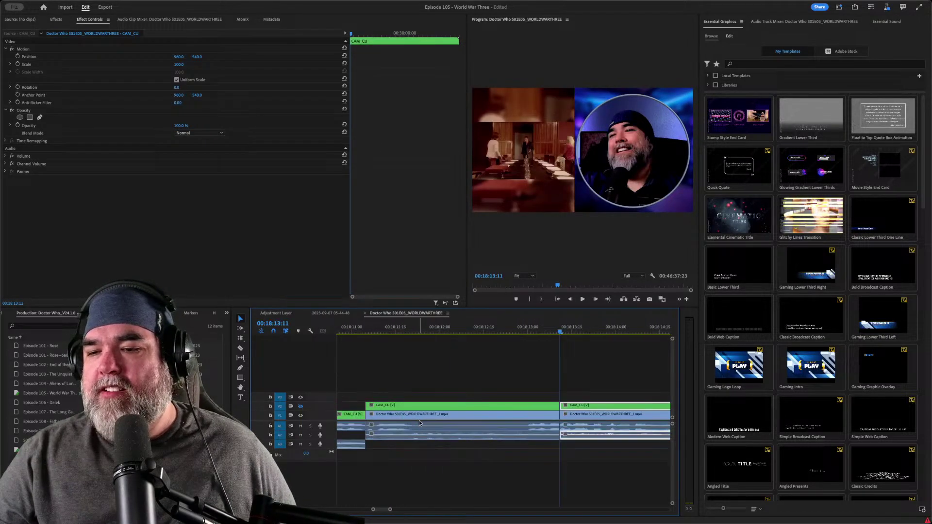
- View the entire sequence at once, then return to the cut at 00:18:13:11
double_click(418, 420)
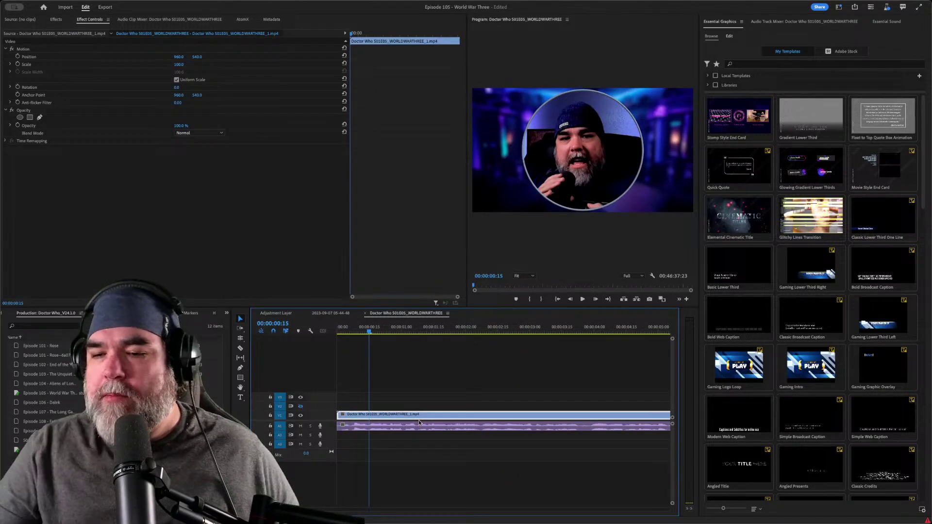
key(backslash)
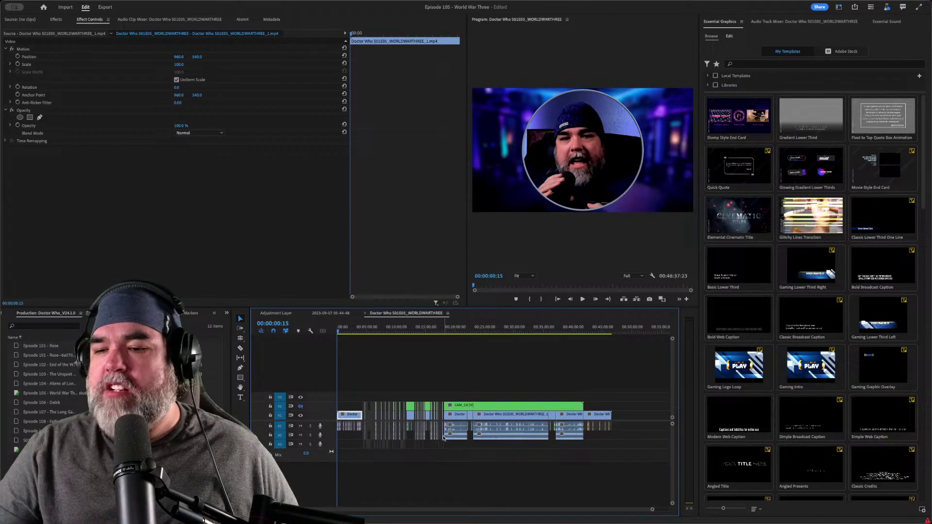
key(backslash)
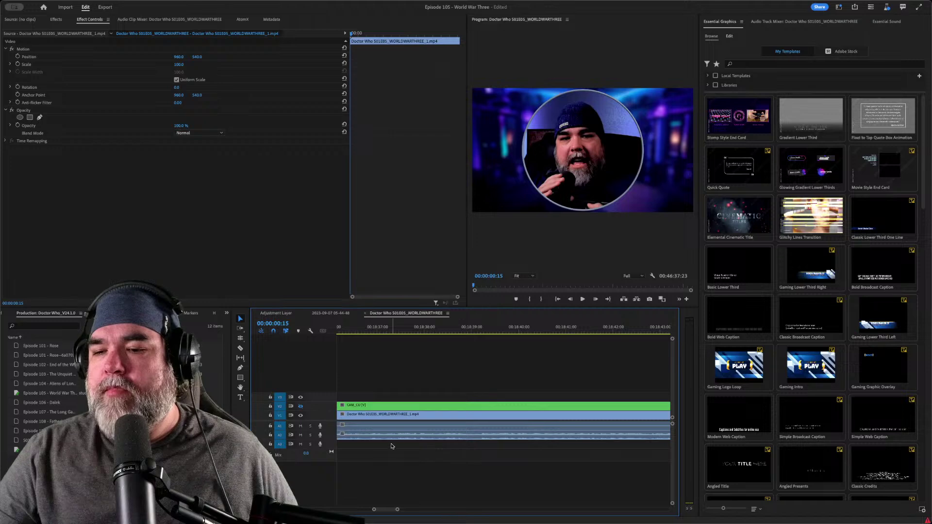
scroll(392, 446, up, 10)
click(505, 328)
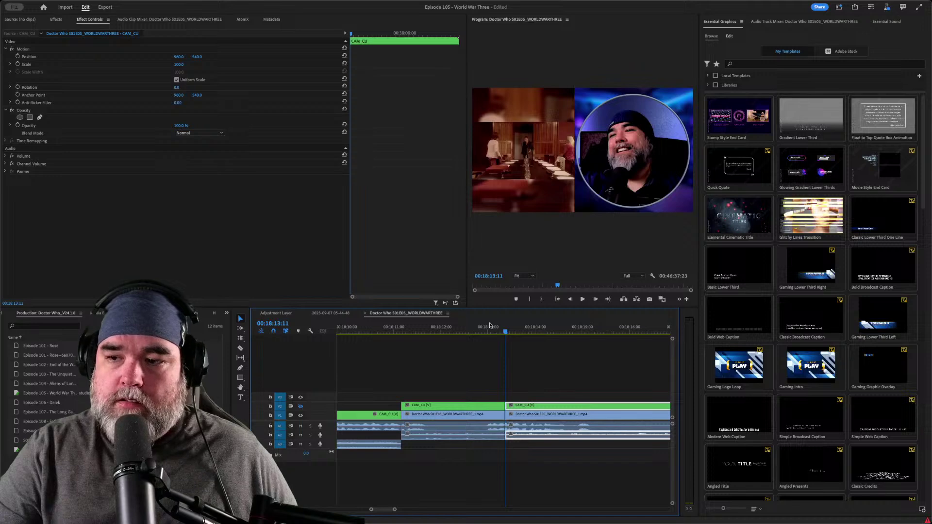
- Replay the segment starting at 00:18:11:05 and undo the last ripple trim after the 00:18:13:11 cut
key(Up)
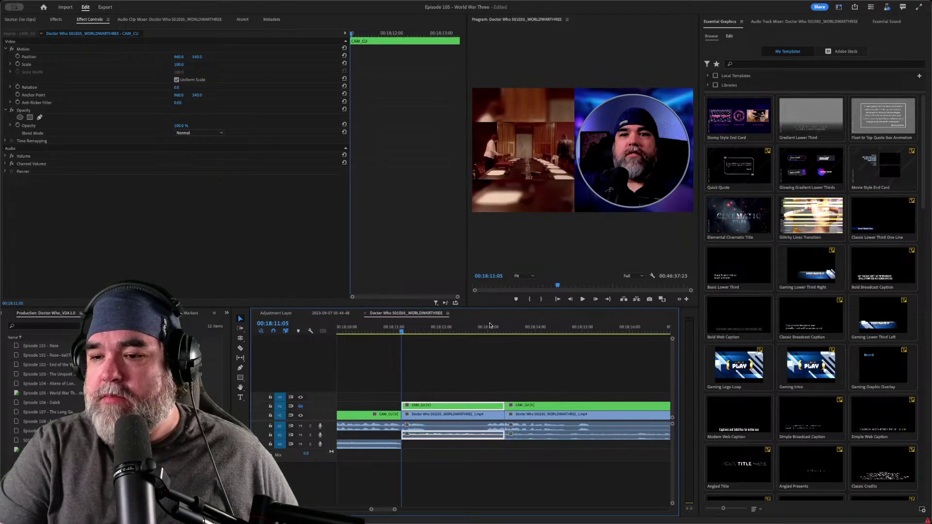
key(space)
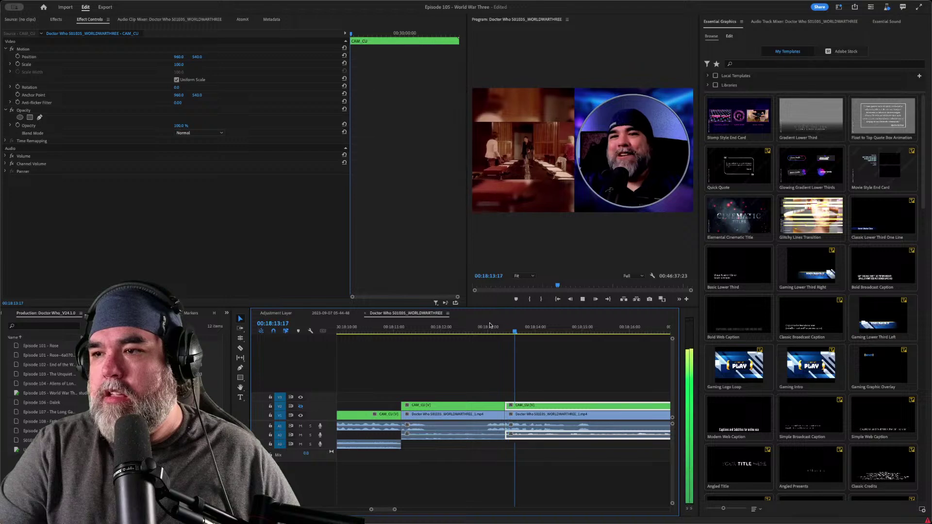
key(Up)
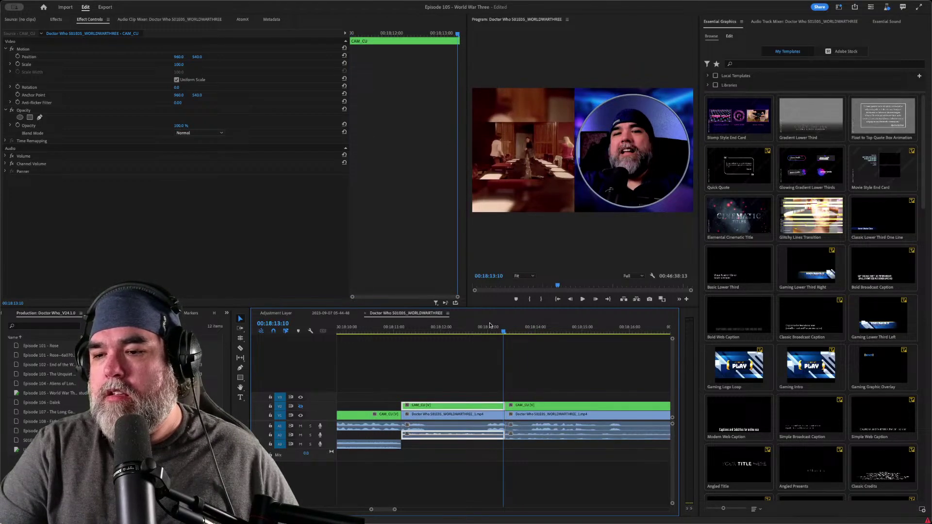
key(space)
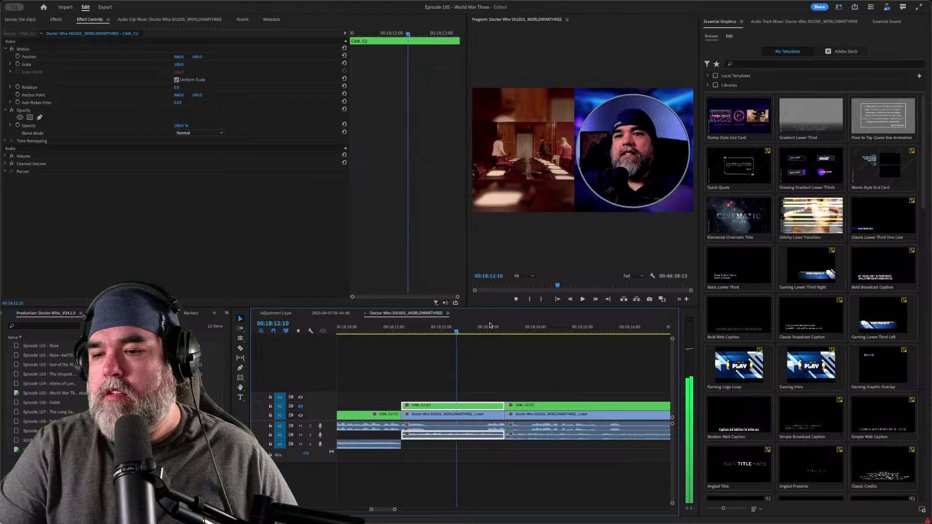
- Return to the start of the sequence and examine the intro and the first edited clips in a wider timeline view
key(Home)
key(space)
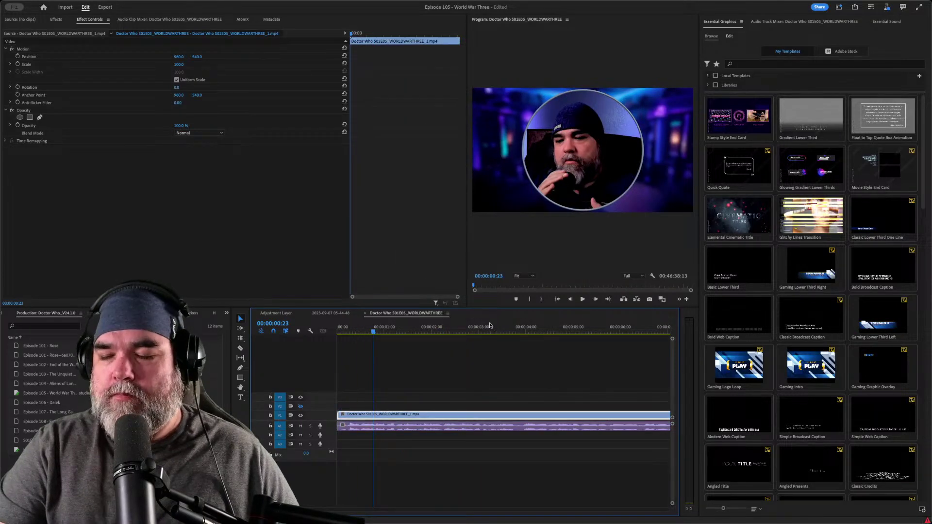
key(minus)
key(minus)
key(minus)
key(minus)
key(minus)
key(minus)
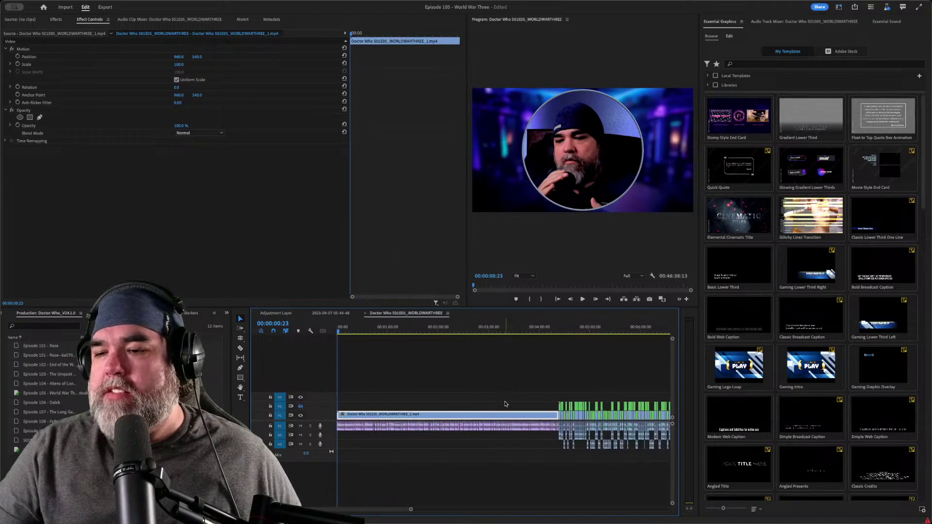
- Return to the cut at 00:18:13:11 and examine the clips around it in a close-up timeline view
scroll(504, 401, down, 2)
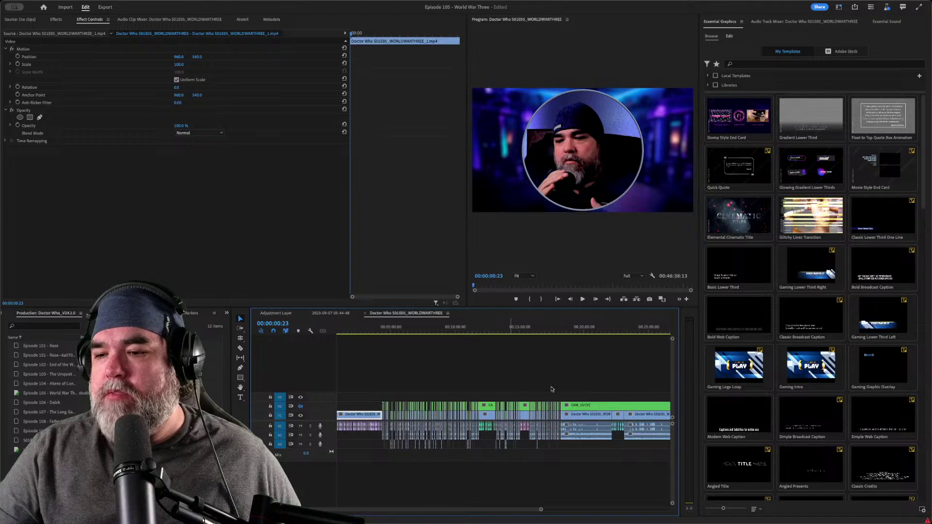
click(587, 328)
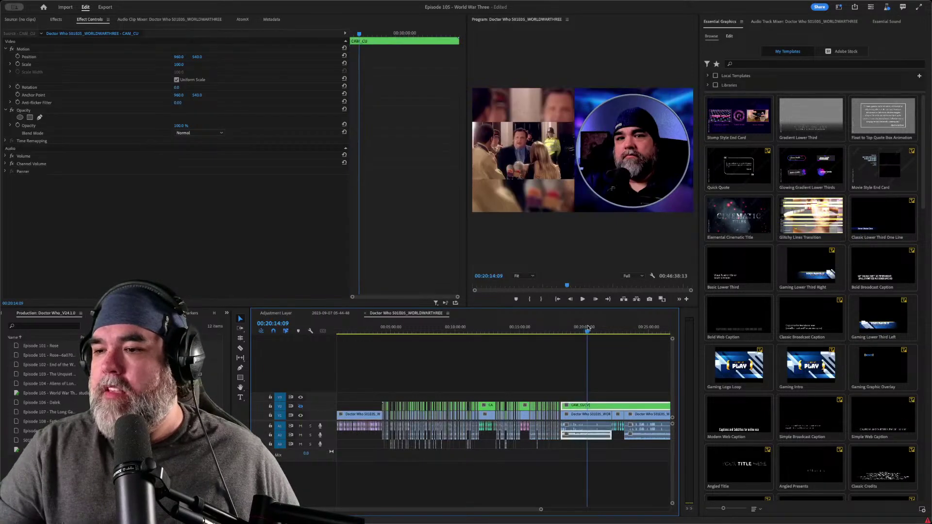
key(Up)
key(equal)
key(equal)
key(equal)
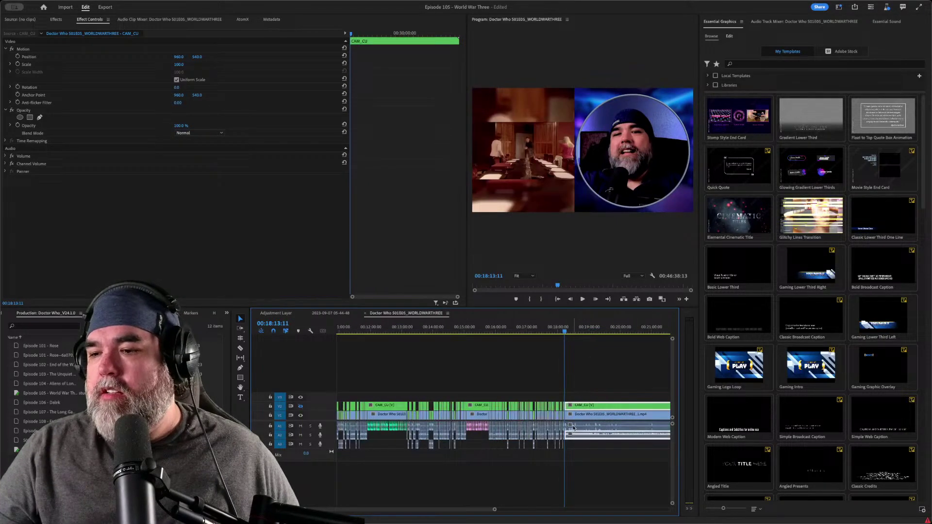
key(equal)
key(equal)
key(equal)
key(equal)
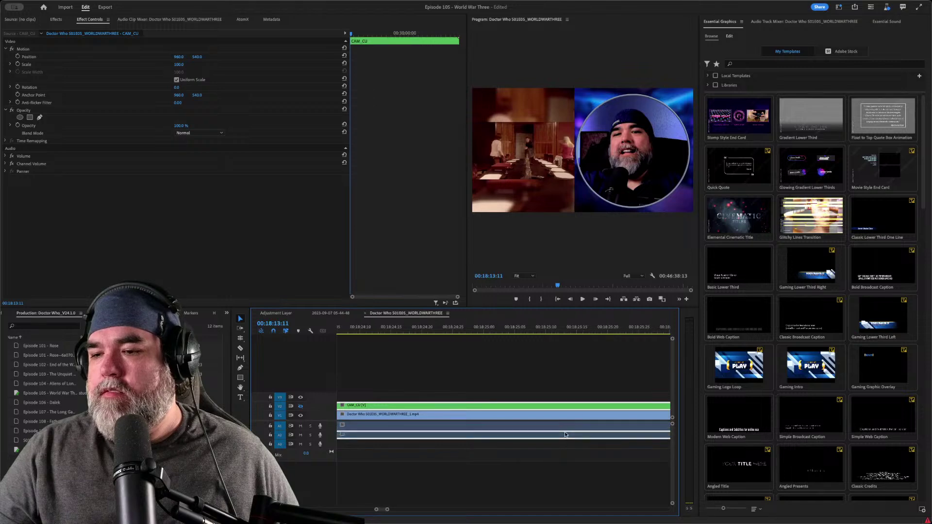
key(equal)
key(Up)
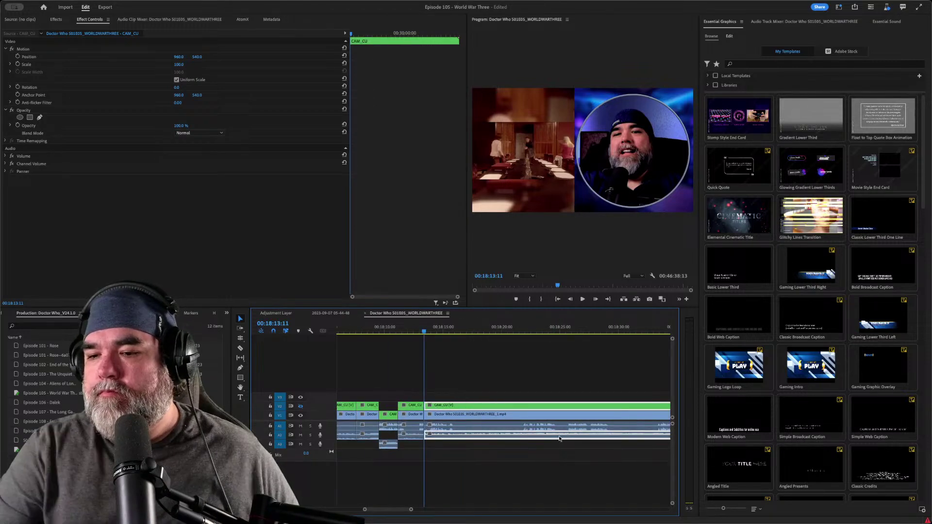
- Replay the short clip ending at 00:18:13:11 and ripple-trim its end back to 00:18:12:15
key(space)
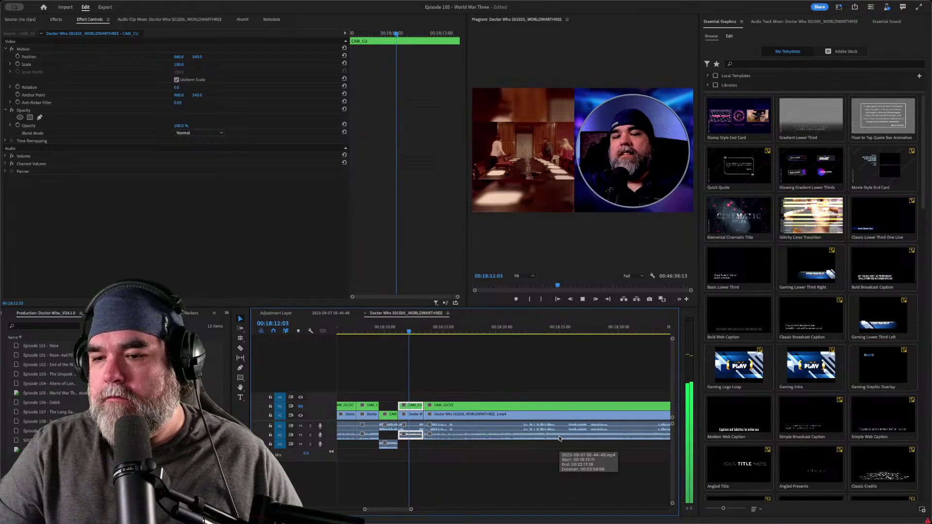
key(space)
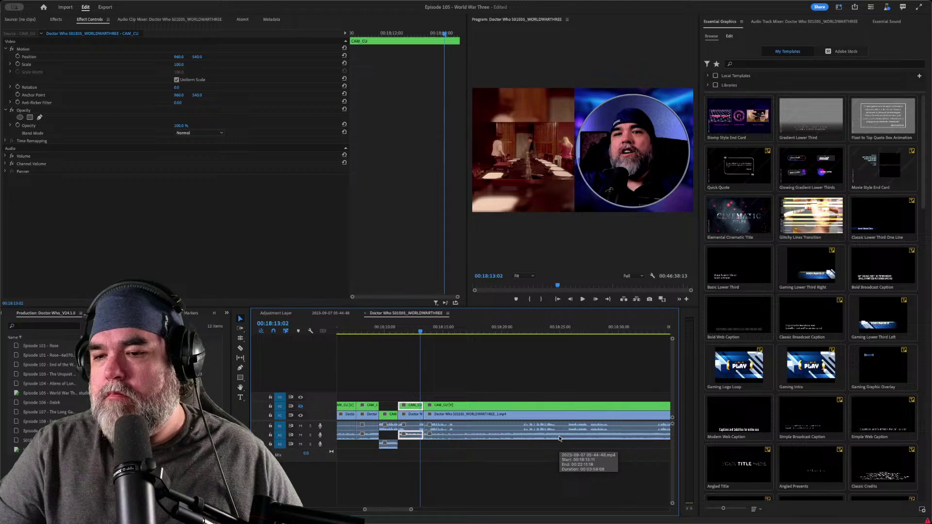
key(Left)
key(Left)
key(Left)
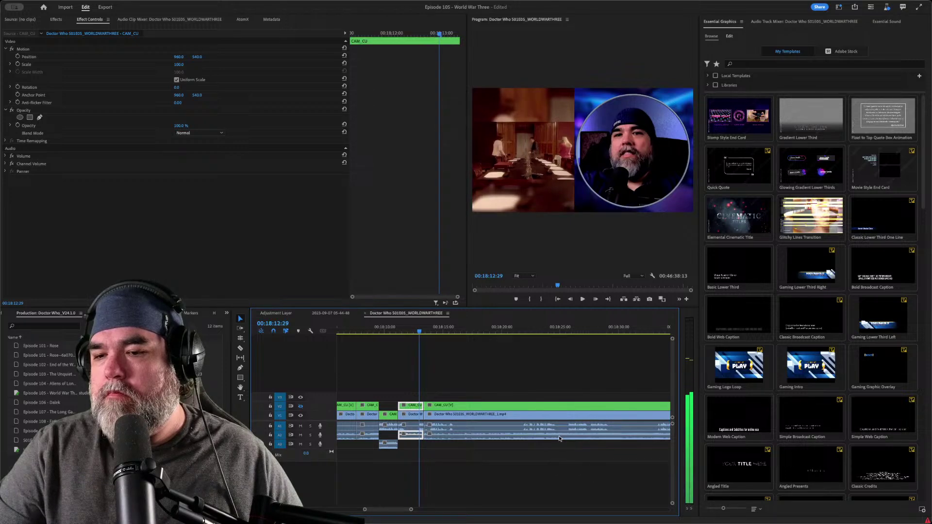
key(j)
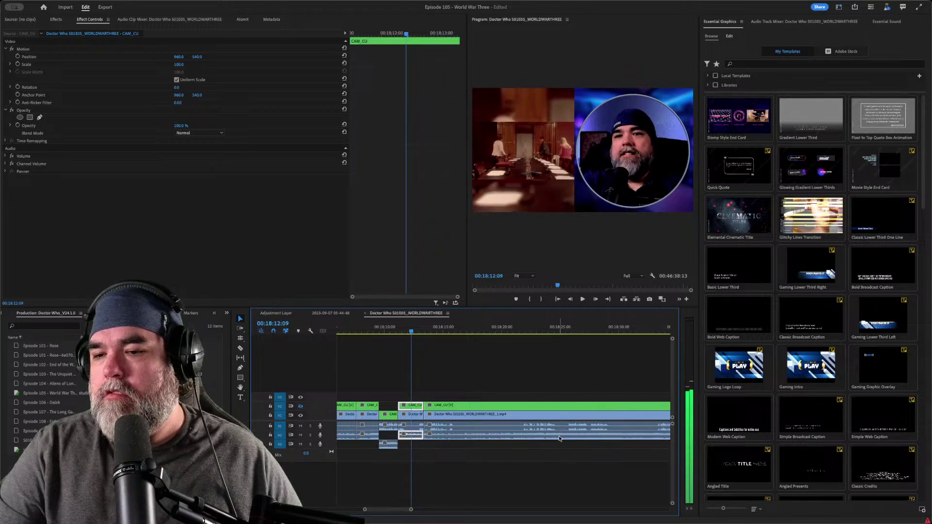
key(l)
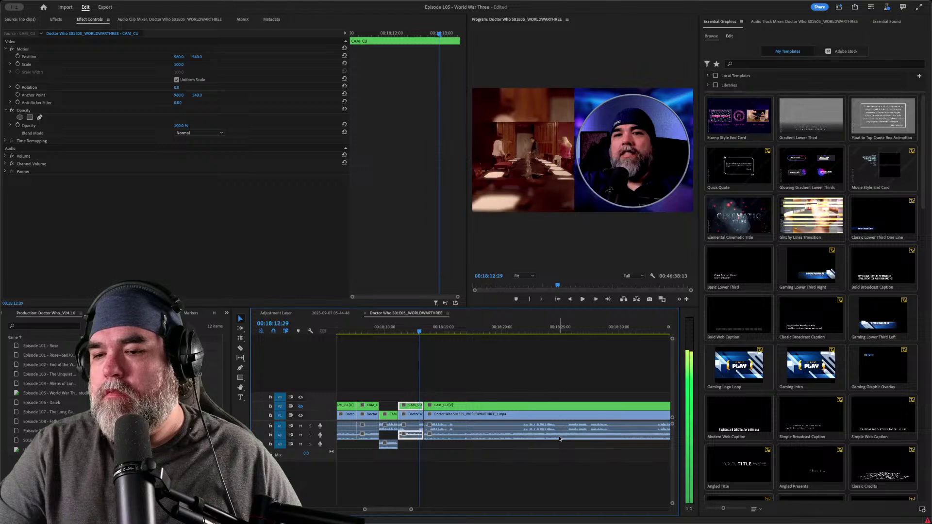
key(j)
key(l)
key(k)
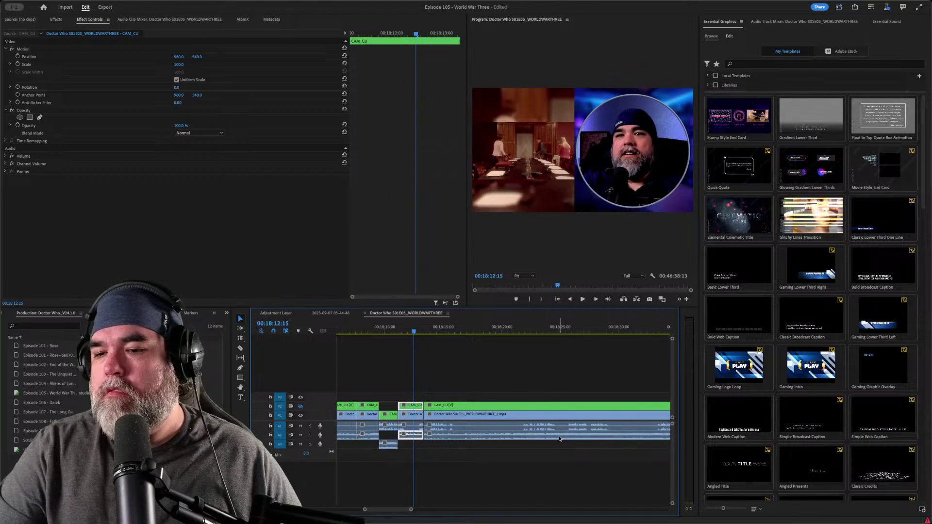
key(w)
- Split the footage at 00:18:14:28 and show the host camera full-frame from 00:18:12:15 to that split
key(Up)
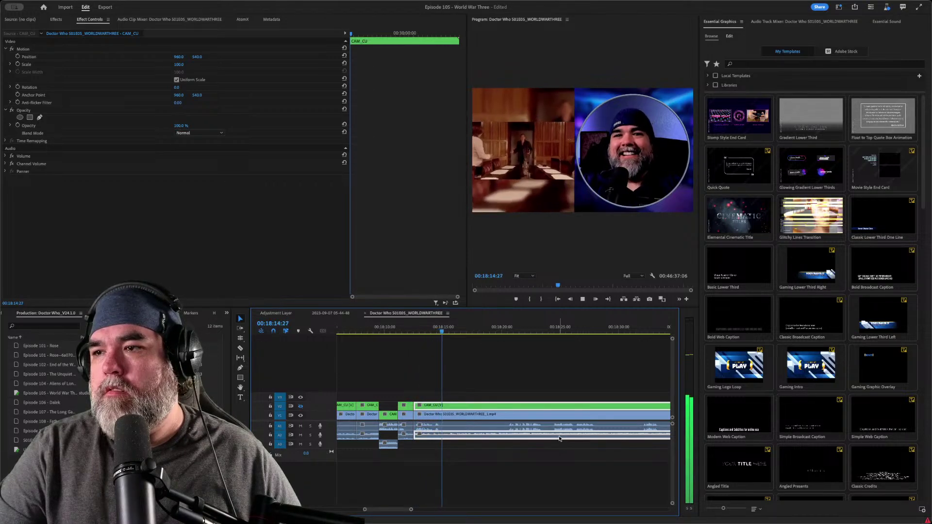
key(ctrl+k)
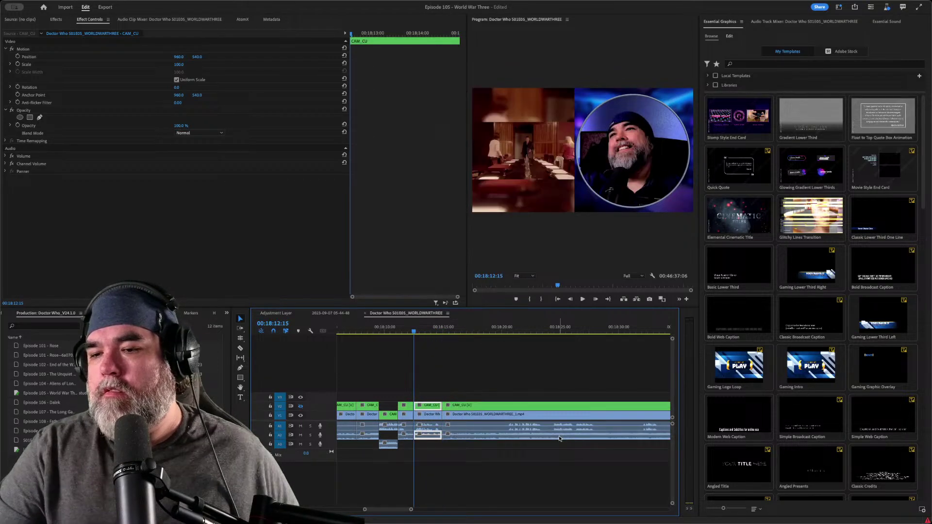
key(alt+Down)
- Play the footage following the 00:18:14:28 cut and ripple-trim the unneeded frames from its start
key(l)
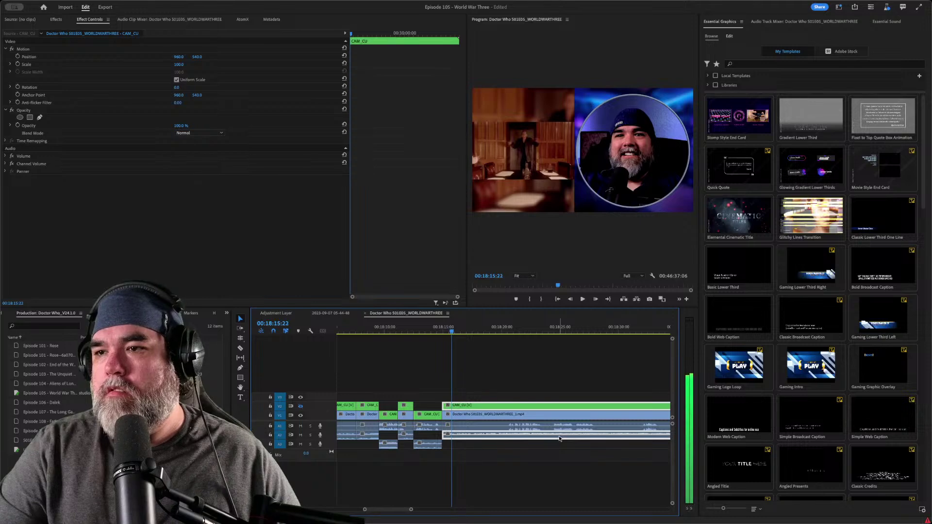
key(k)
key(l)
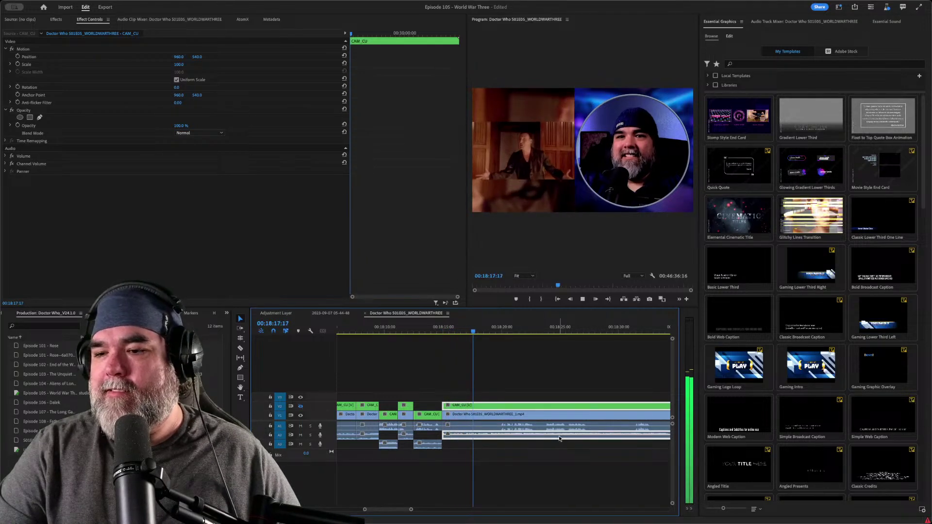
key(k)
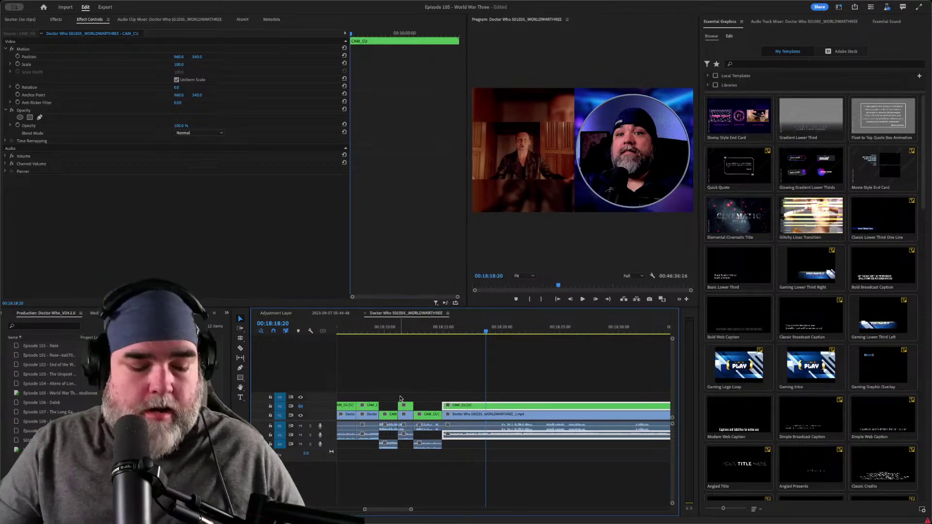
key(Up)
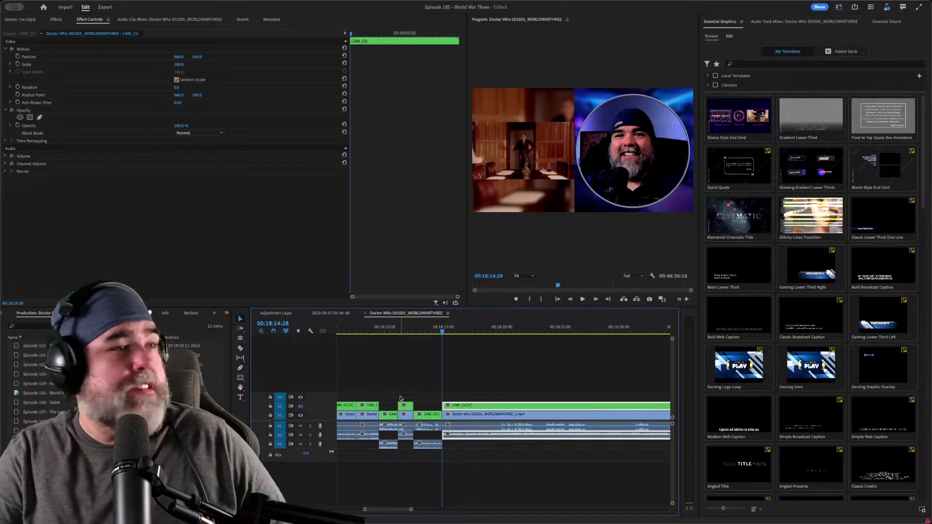
- Split the footage at 00:18:18:28 and ripple-trim the start of the section that follows
key(space)
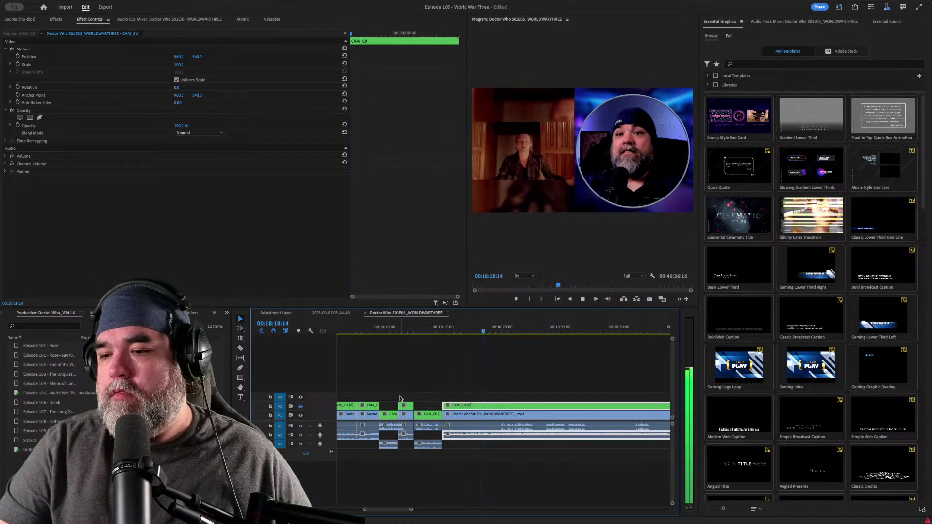
key(ctrl+k)
key(space)
key(Up)
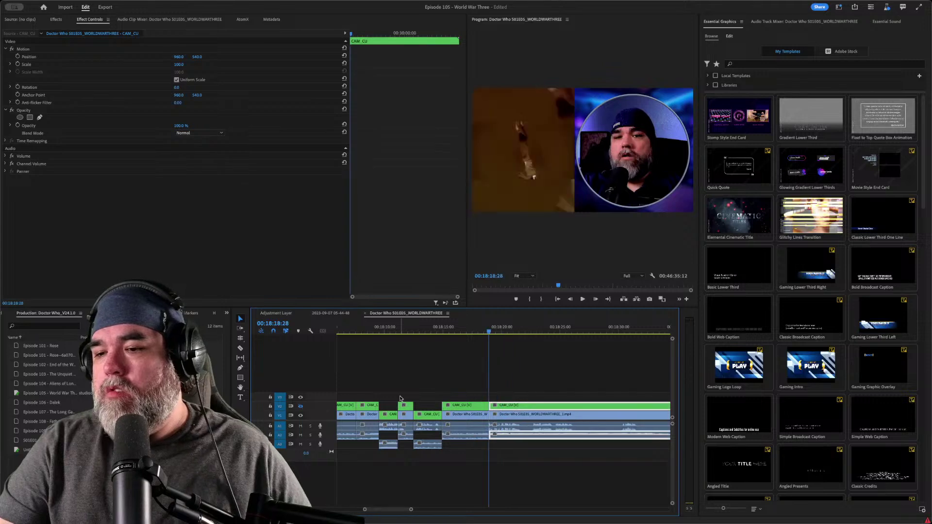
- Split the footage at 00:18:21:22 and show the host camera full-frame between 00:18:18:28 and that split
key(space)
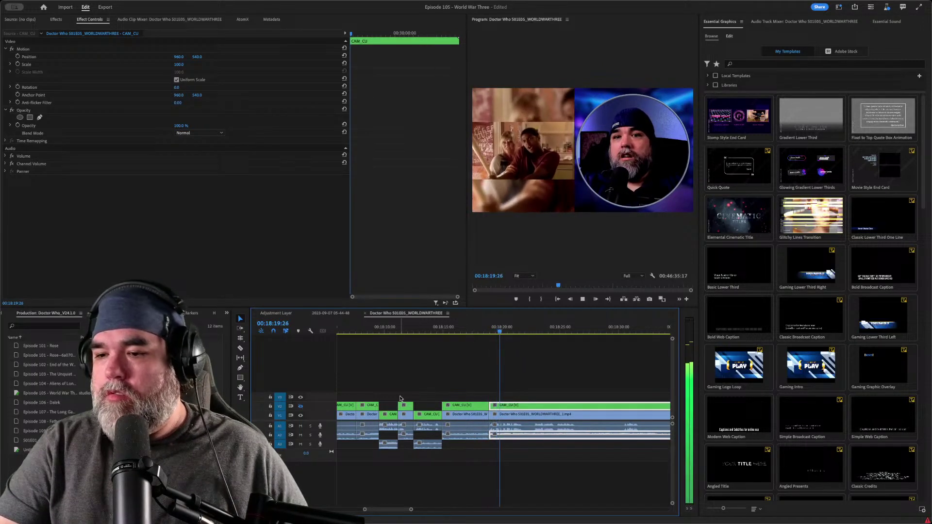
key(ctrl+k)
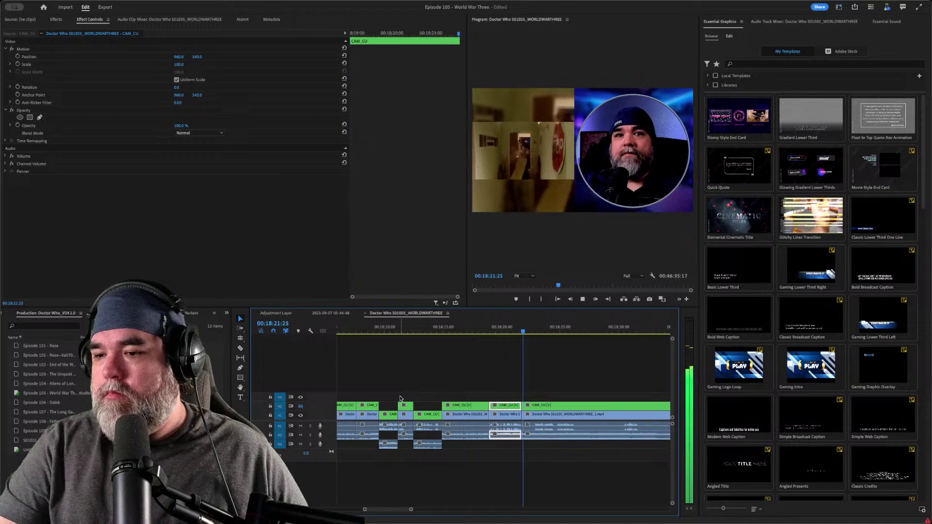
key(Up)
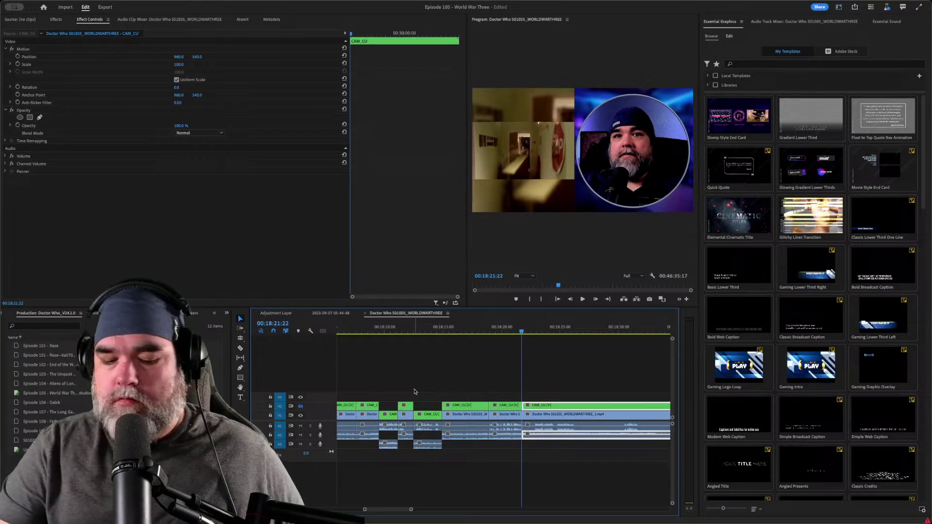
key(alt+Down)
- Review the full-frame comment starting at 00:18:18:28 and the footage following the 00:18:21:22 cut
key(Up)
key(space)
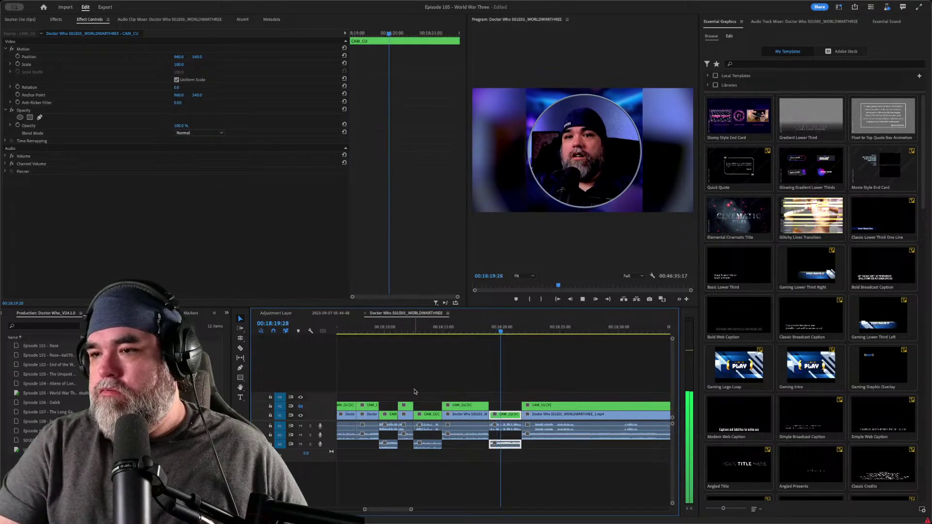
key(space)
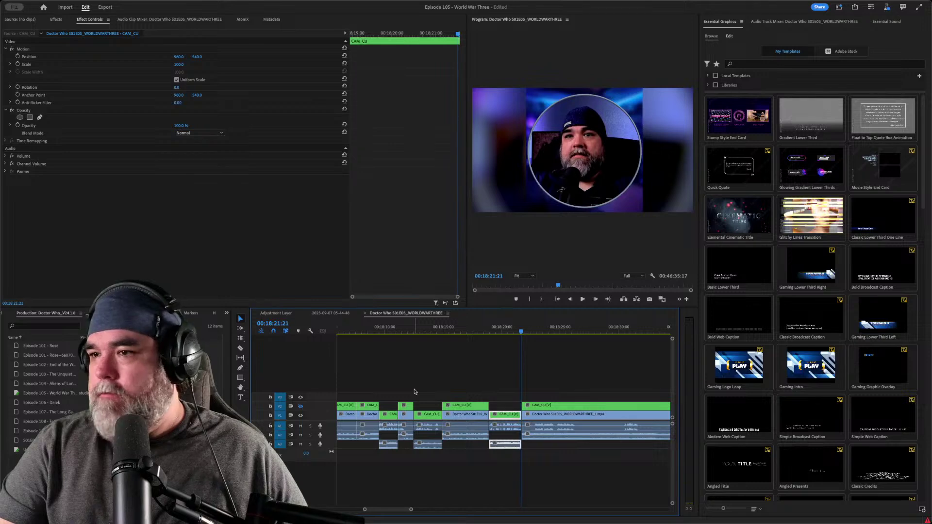
key(space)
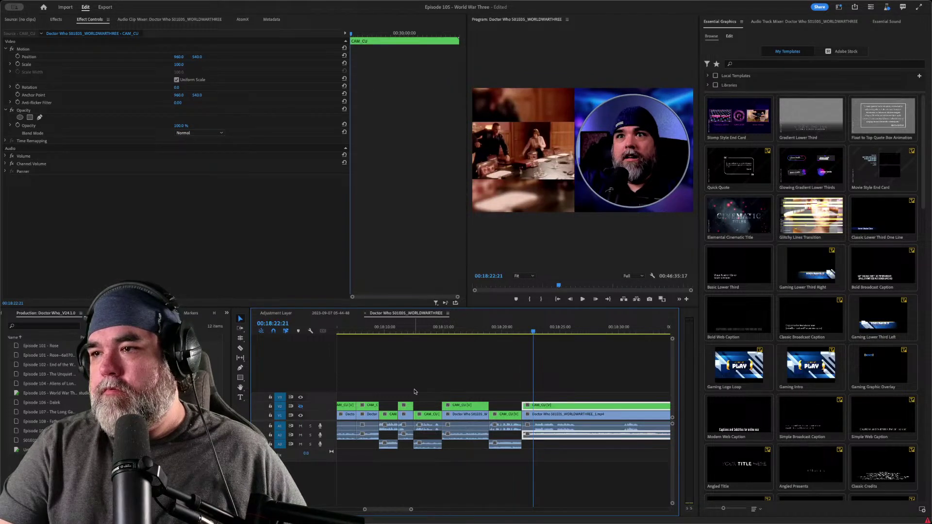
key(space)
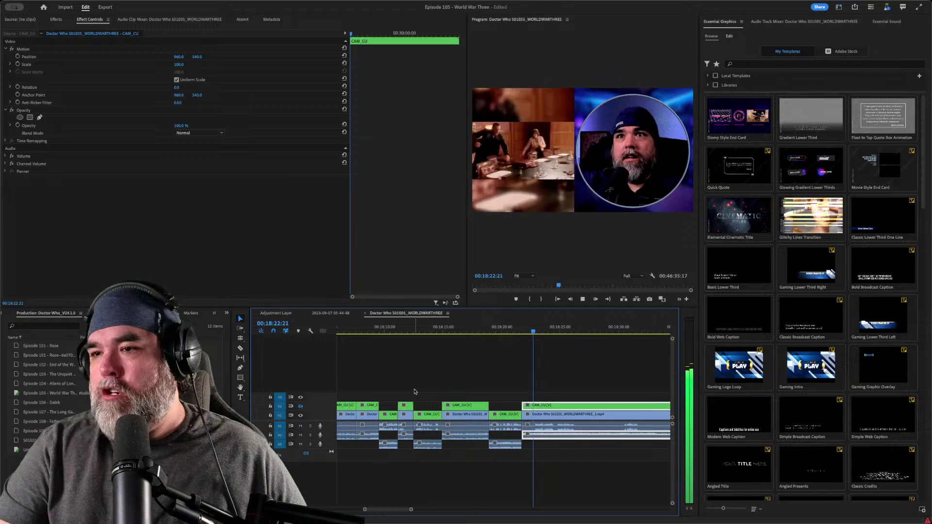
key(space)
key(space)
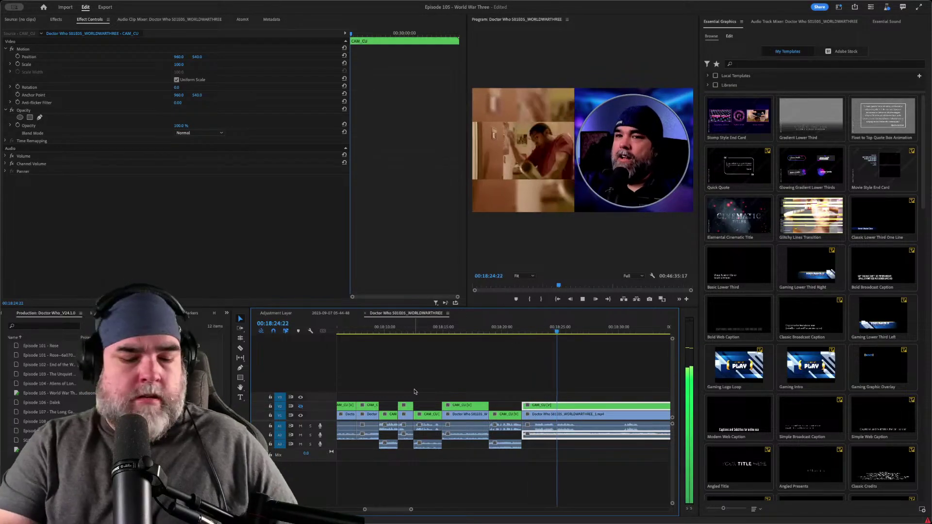
key(space)
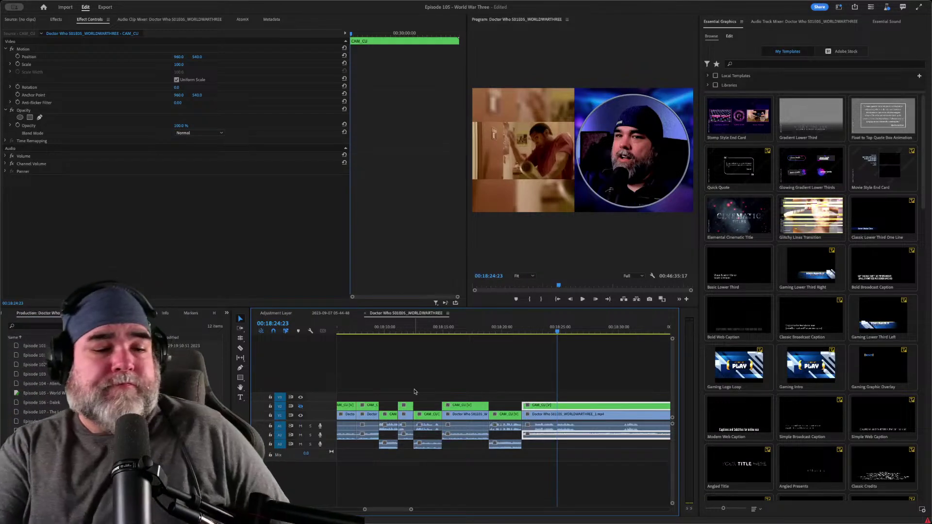
key(space)
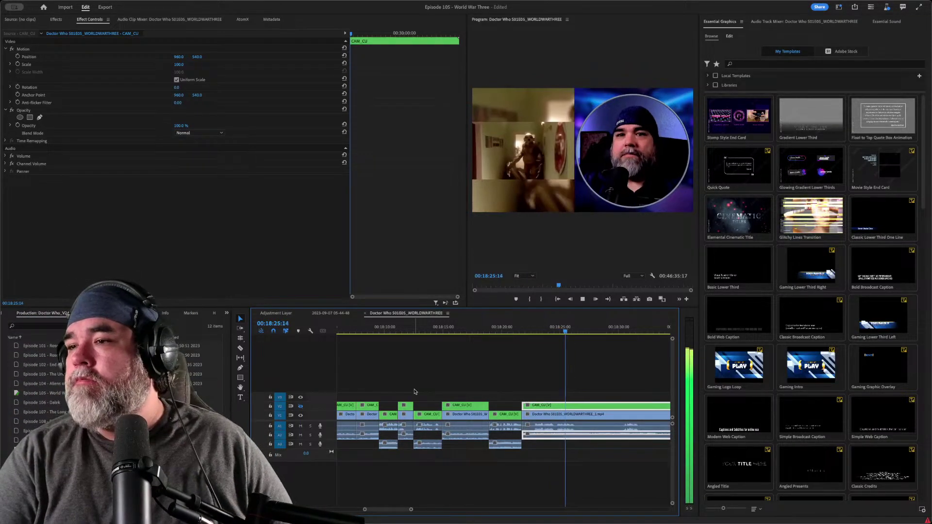
- Ripple-trim the unneeded frames from the start of the footage following the 00:18:21:22 cut
key(Up)
key(Up)
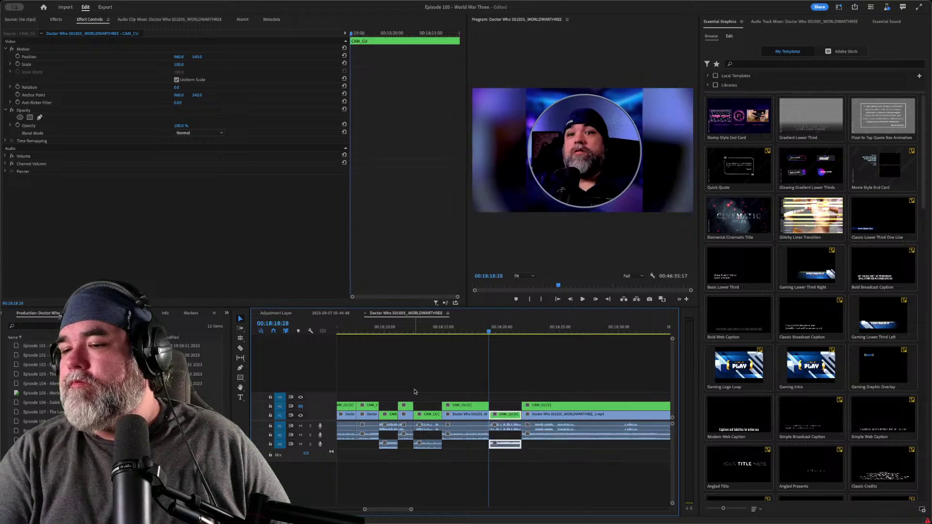
key(Down)
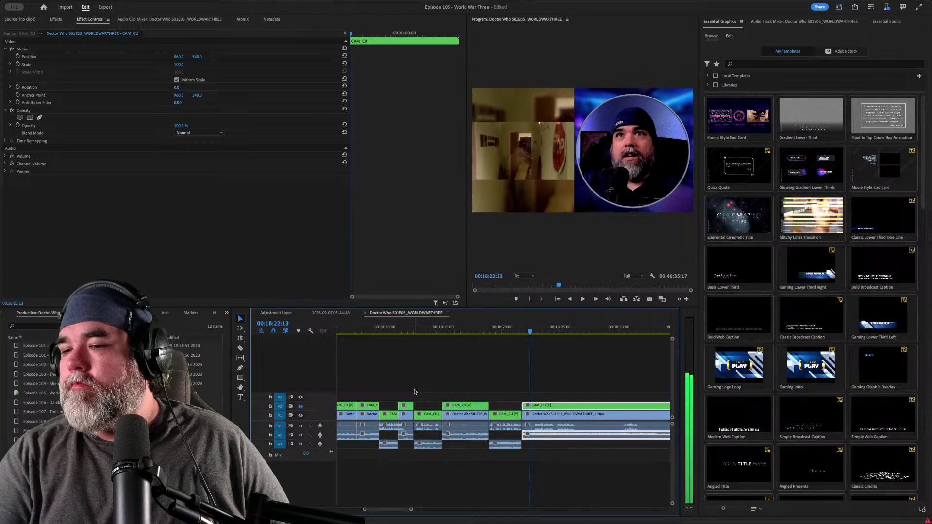
key(space)
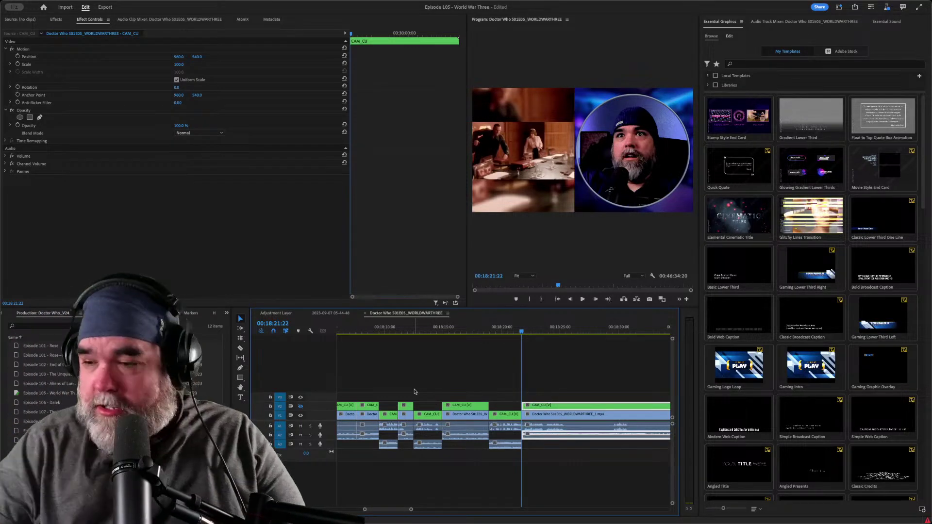
- Play on from the 00:18:21:22 cut and split the footage at 00:18:23:18, just ahead of the next comment
key(Up)
key(space)
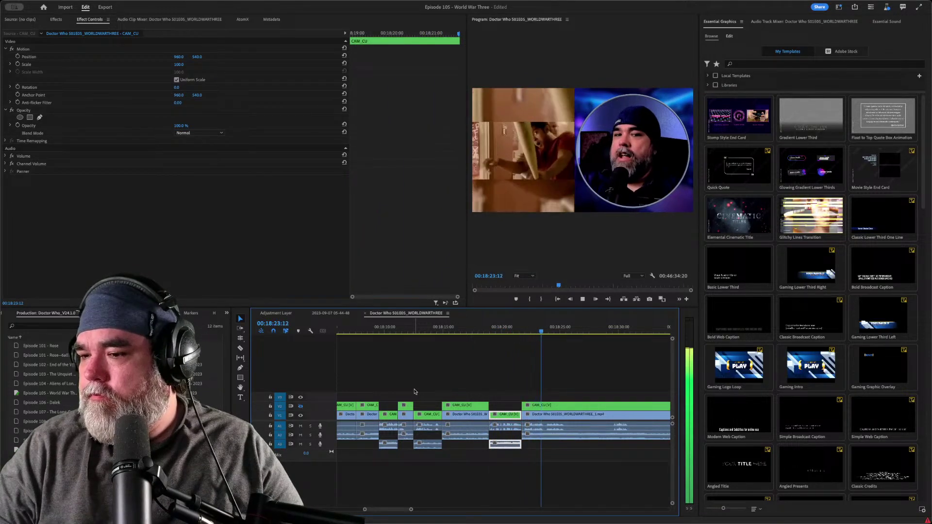
key(space)
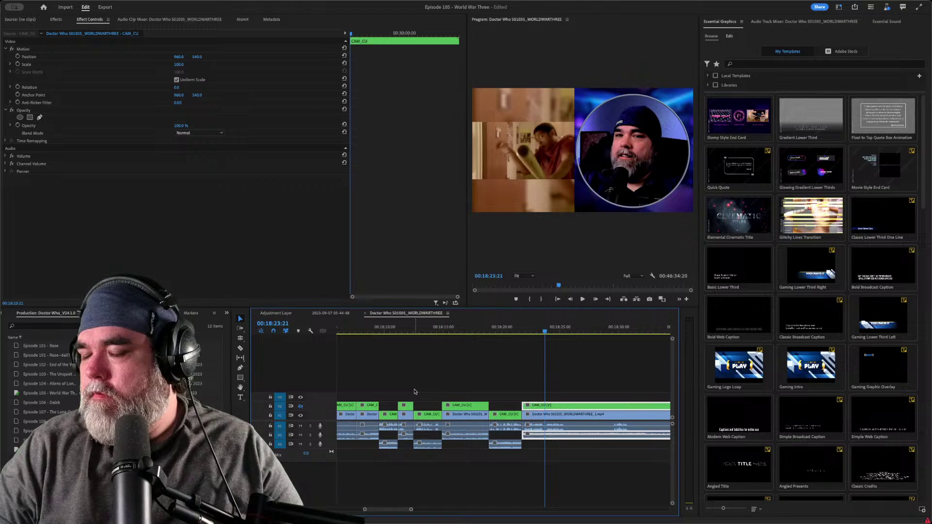
key(Left)
key(Left)
key(Left)
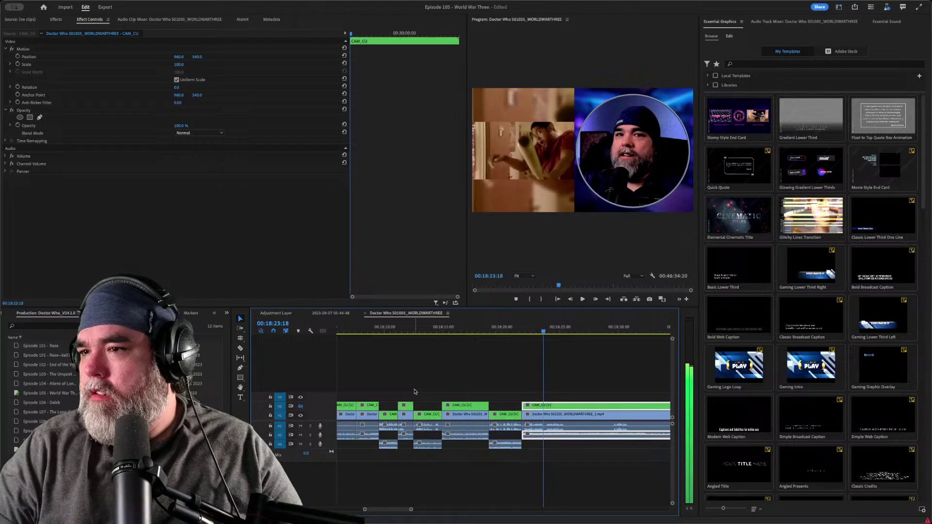
key(ctrl+k)
- Split the footage at about 00:18:25:06 and show the host camera full-frame between 00:18:23:18 and that split
key(space)
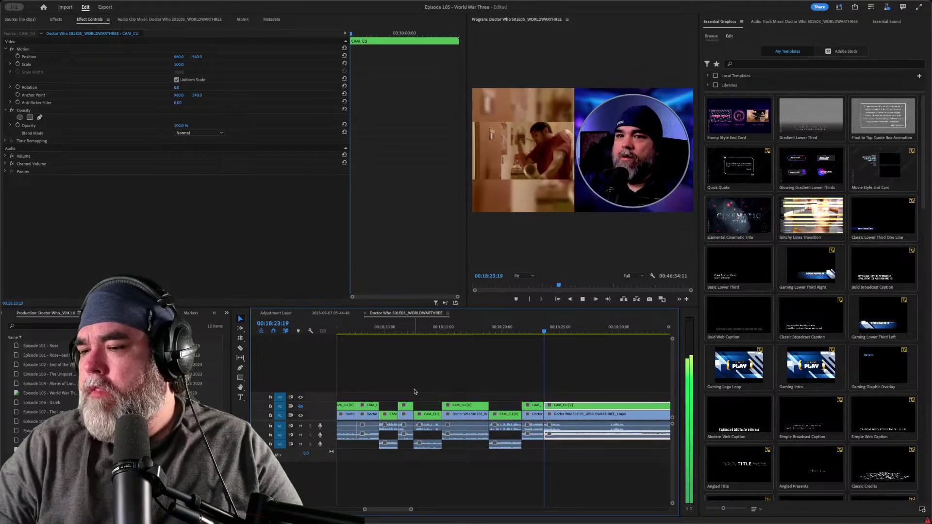
key(ctrl+k)
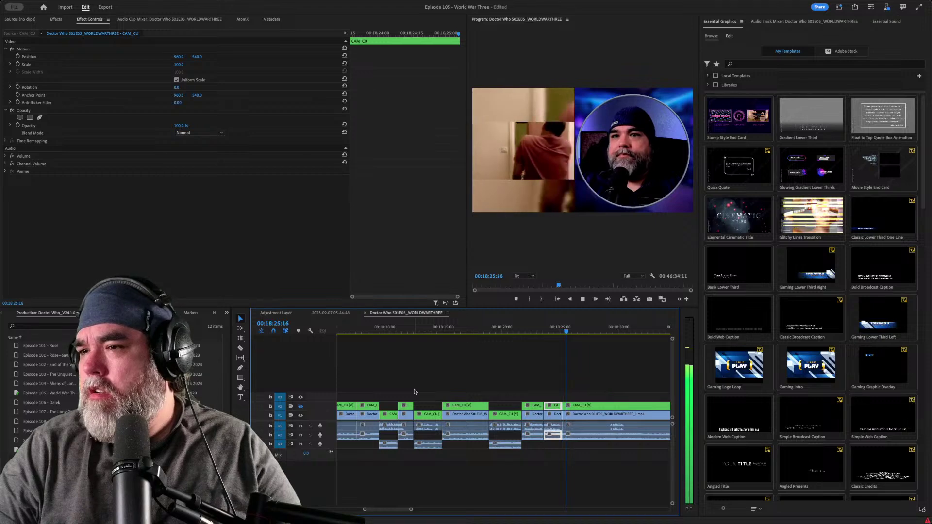
key(space)
key(Up)
key(Right)
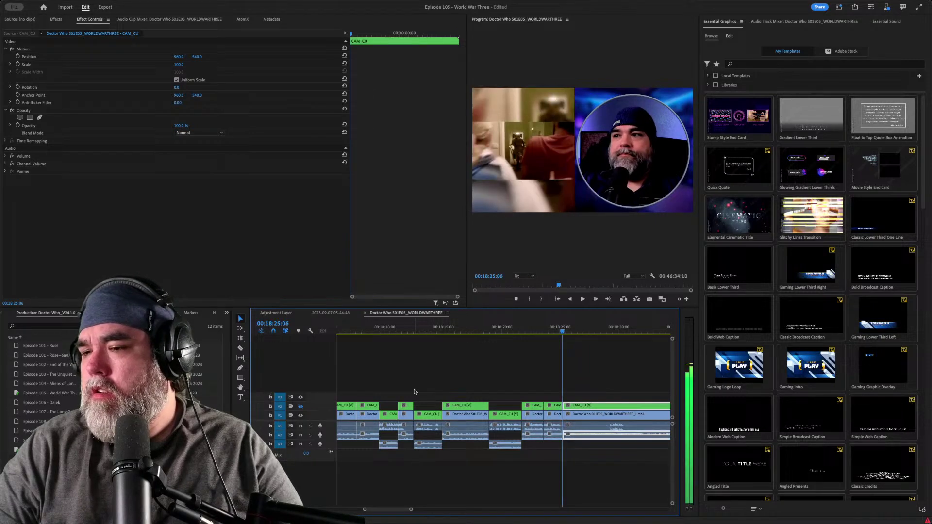
key(Up)
key(Delete)
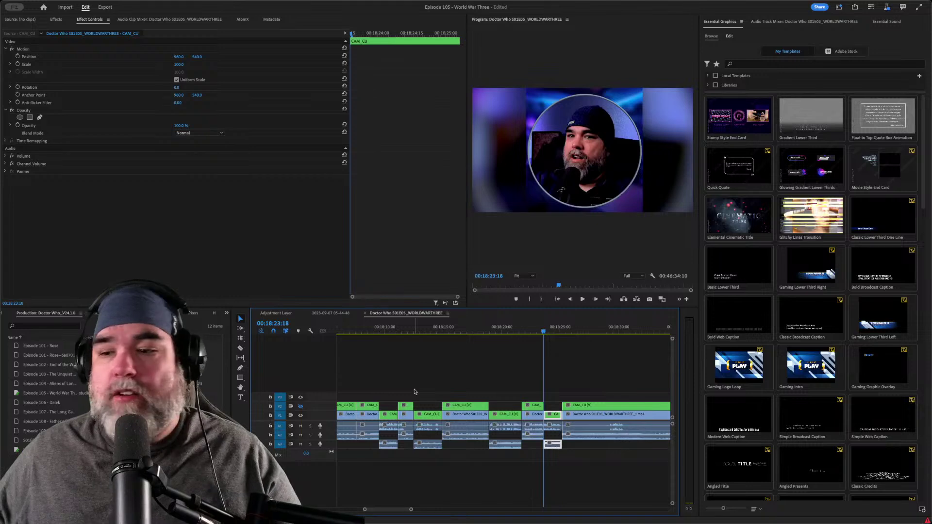
- Try to ripple-trim the start of the footage following the 00:18:25:06 cut up to about 00:18:28:05
key(space)
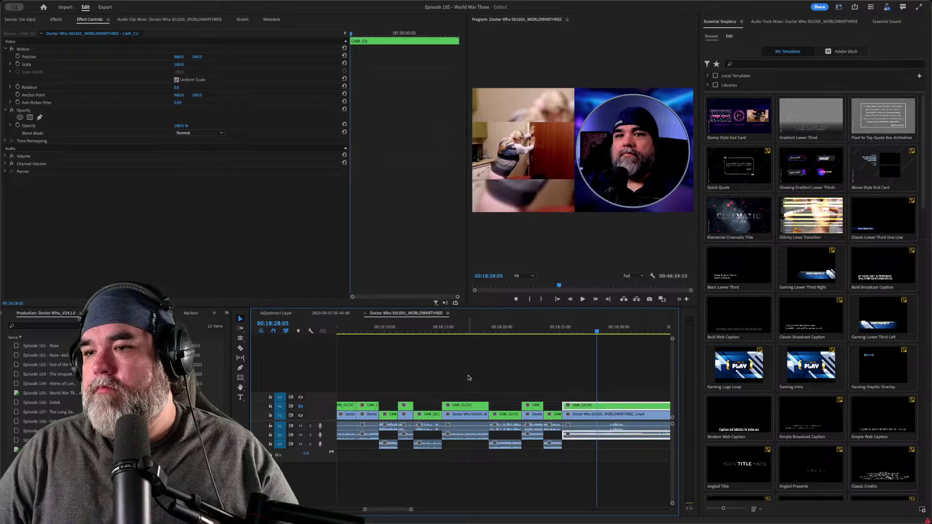
key(Up)
key(space)
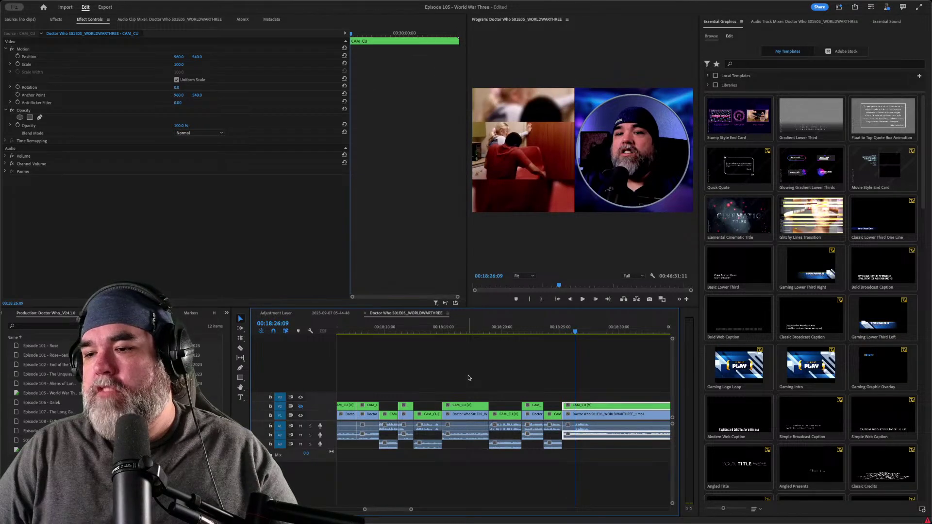
key(space)
key(space)
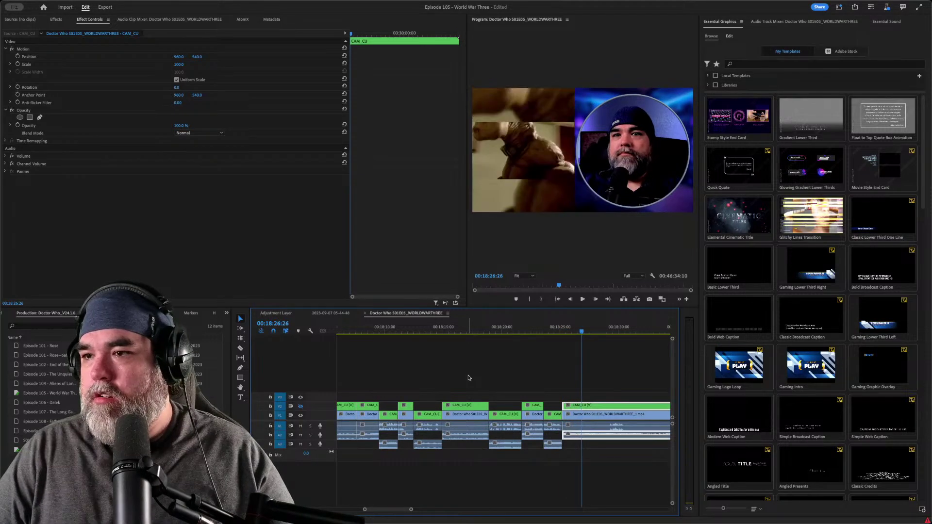
- Ripple-trim the start of the footage following the 00:18:25:06 cut and split that section at about 00:18:27:06
key(space)
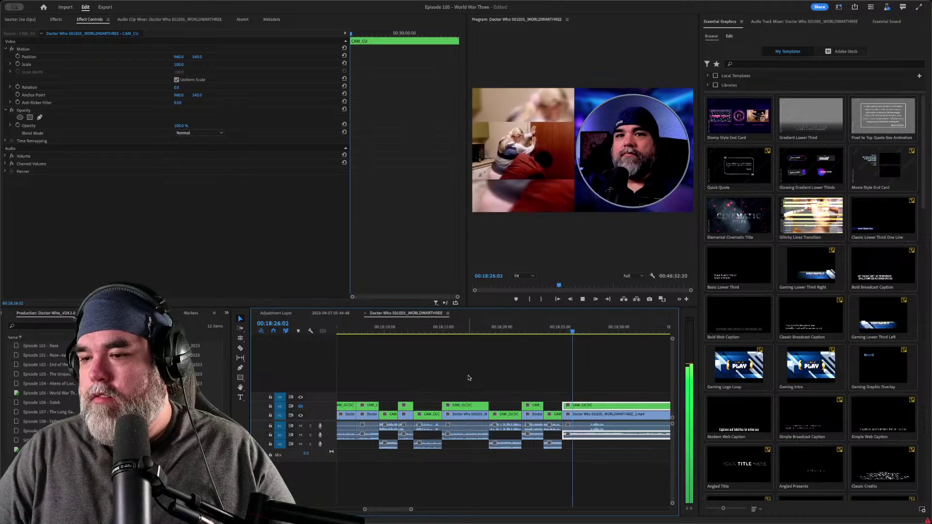
key(space)
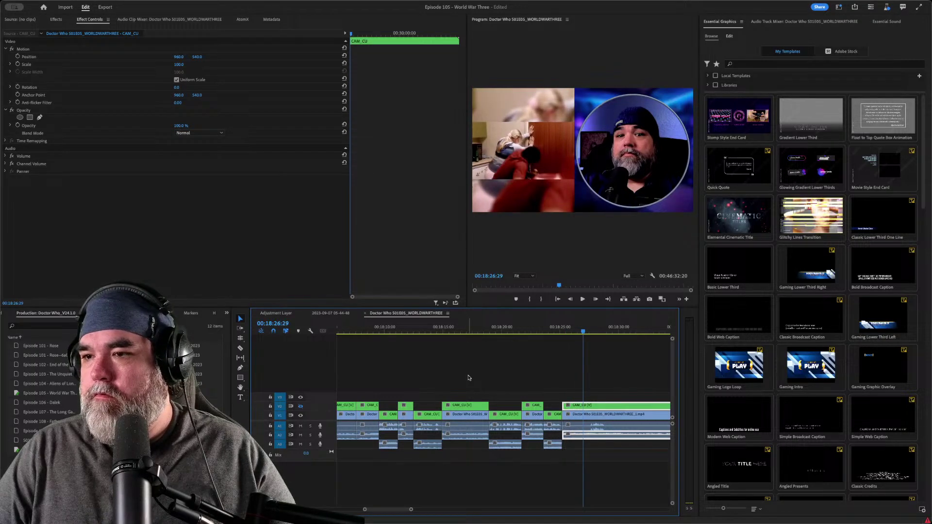
key(space)
key(space)
key(ctrl+k)
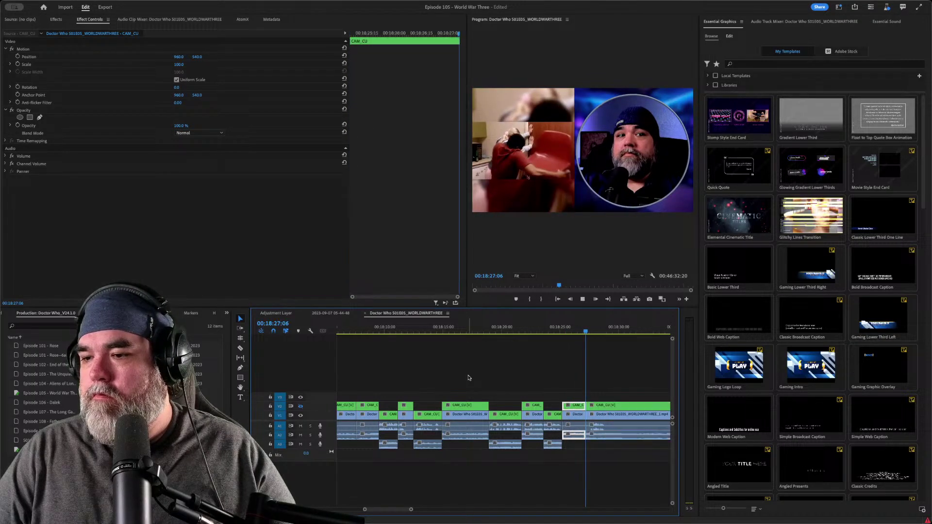
key(space)
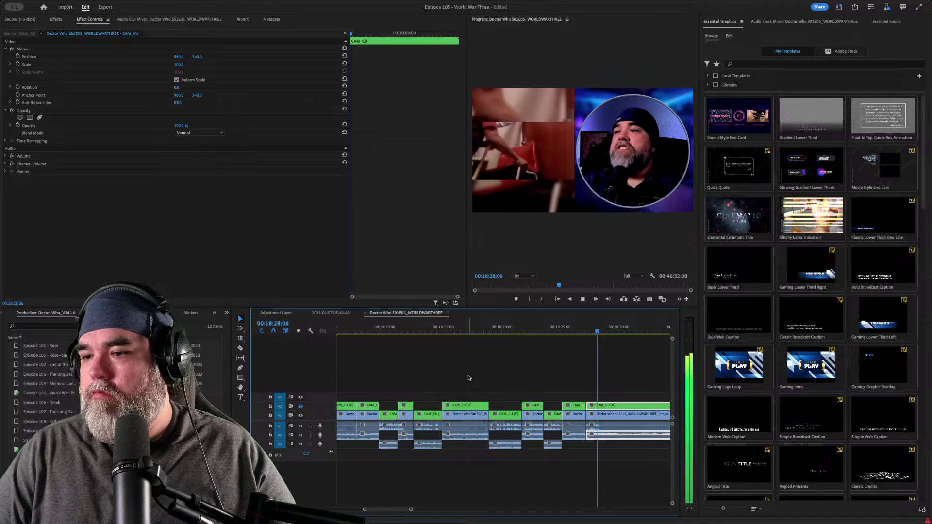
- Show the host camera full-frame up to a new split at 00:18:28:17 and ripple-trim the start of the footage that follows
key(space)
key(ctrl+k)
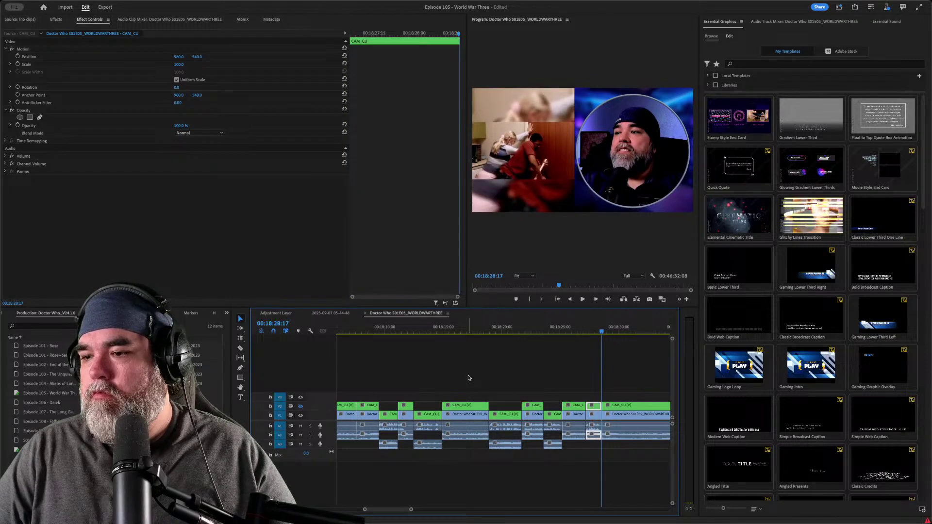
key(alt+Down)
key(space)
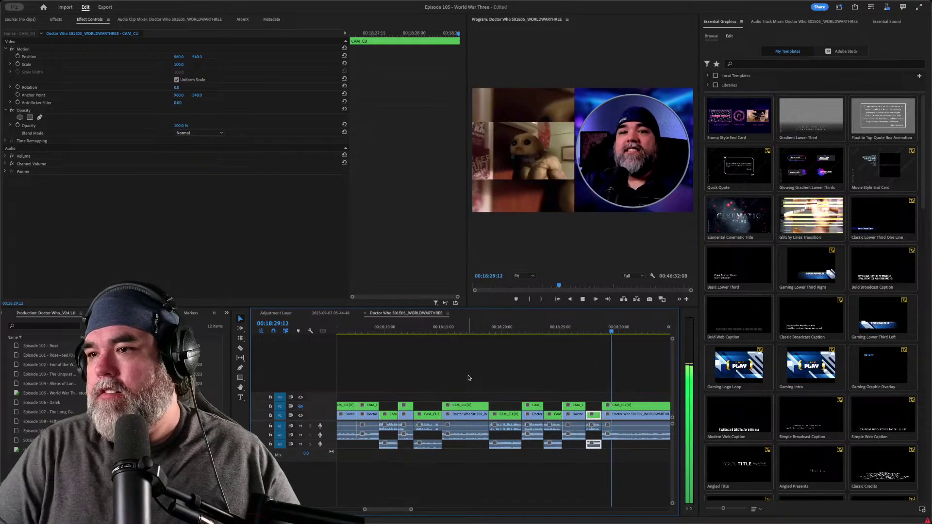
key(q)
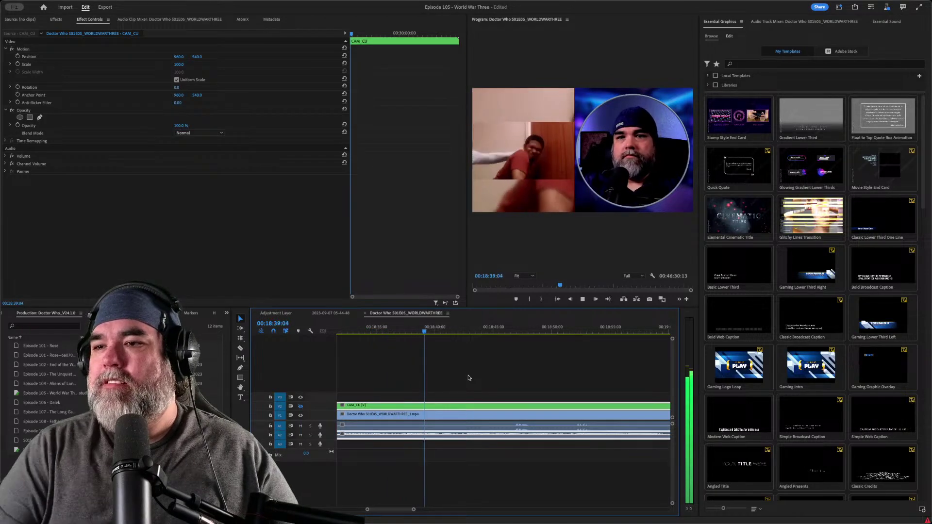
- Try splitting the footage at 00:18:31:18, and undo that split
key(Up)
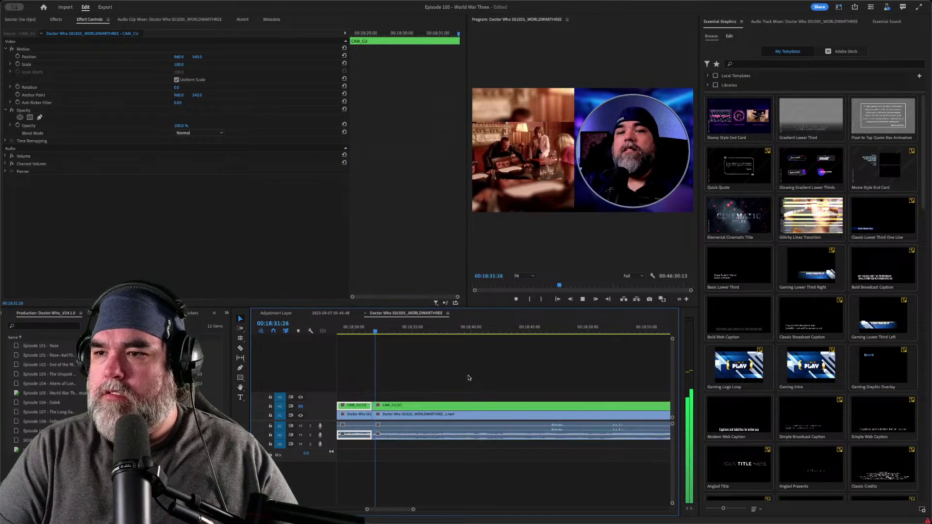
key(space)
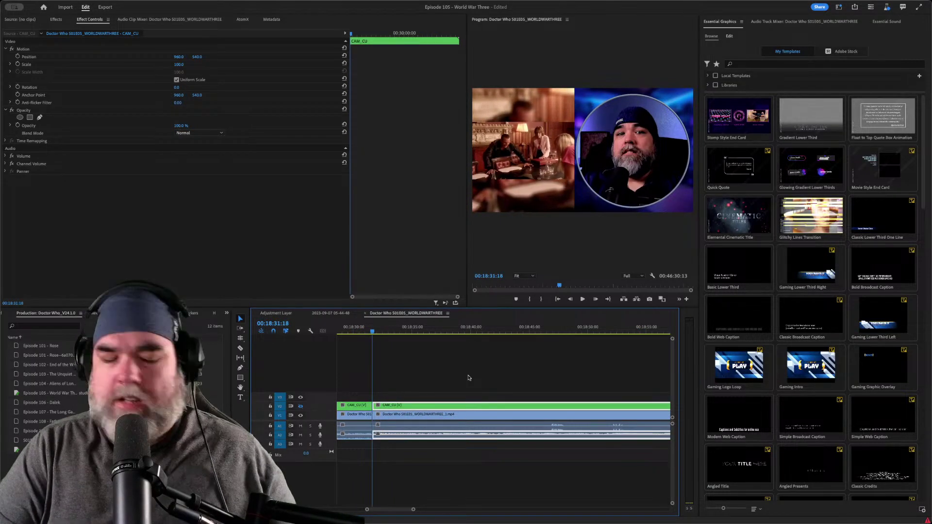
key(ctrl+z)
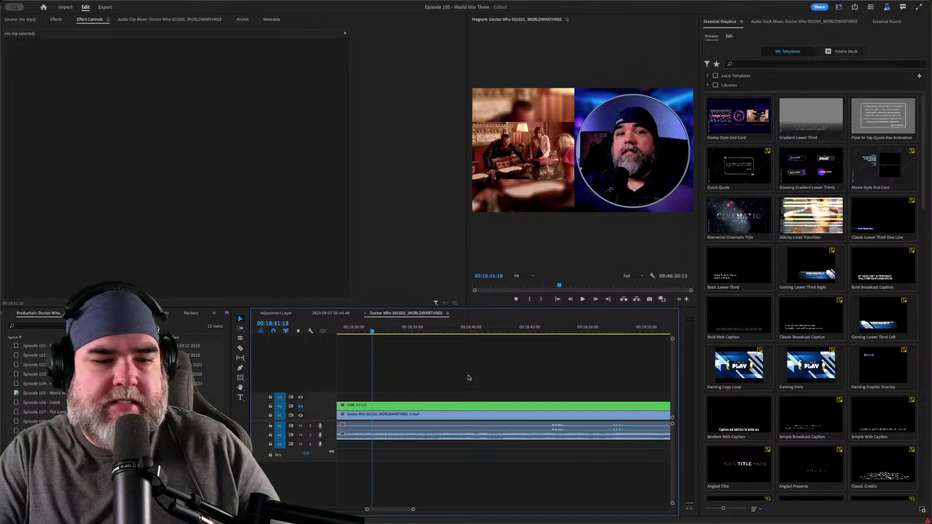
- Split the footage on all tracks at 00:18:33:15
key(space)
key(space)
key(d)
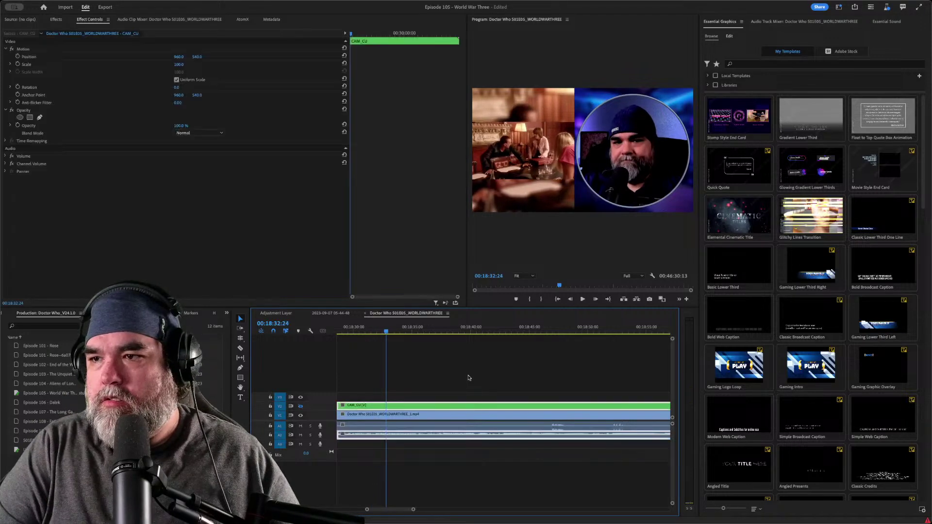
key(space)
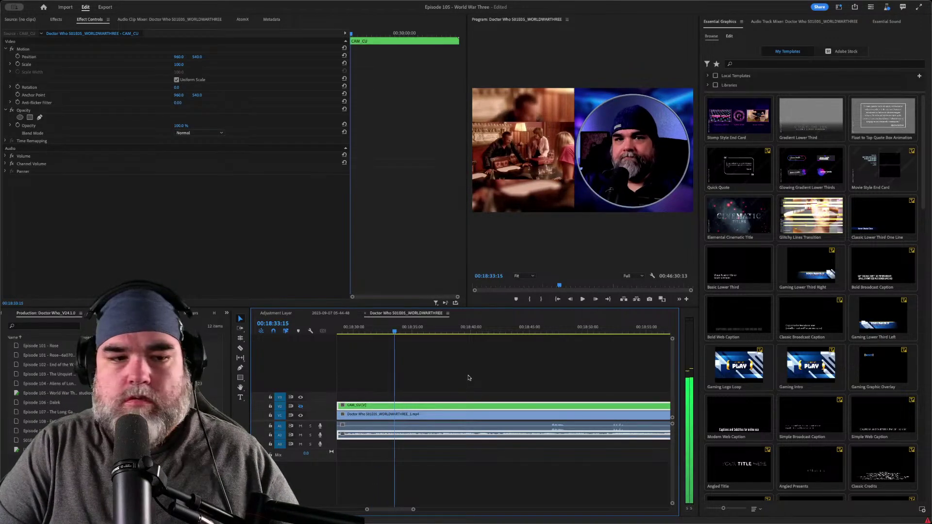
key(ctrl+k)
- Ripple-trim the unneeded frames from the start of the footage following the 00:18:33:15 cut
key(space)
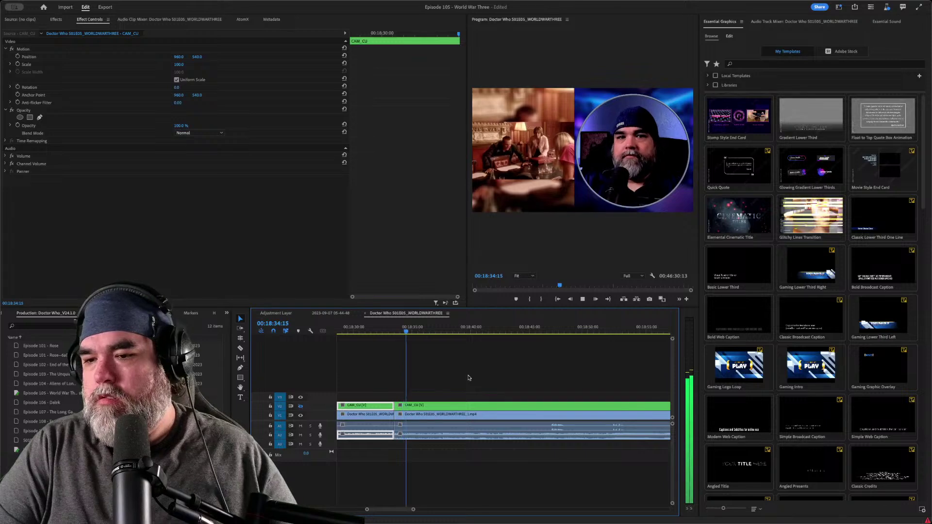
key(space)
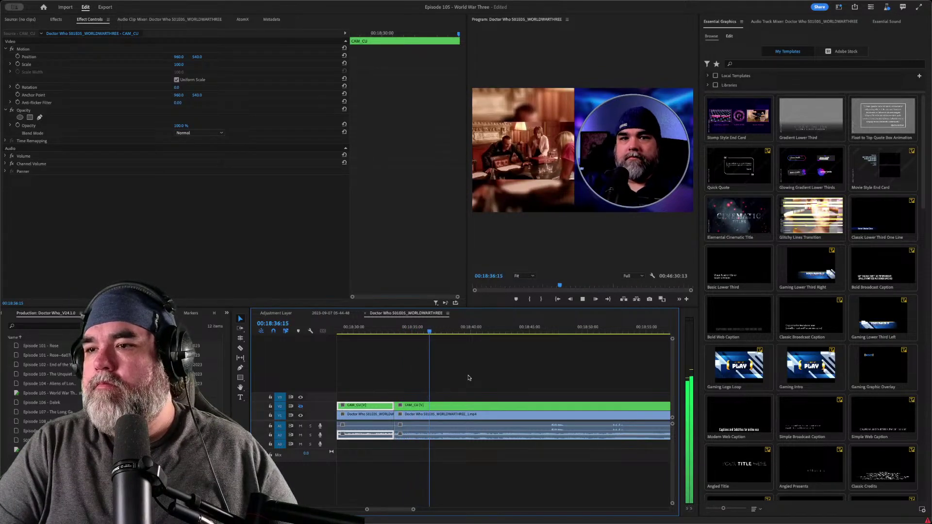
key(d)
key(Up)
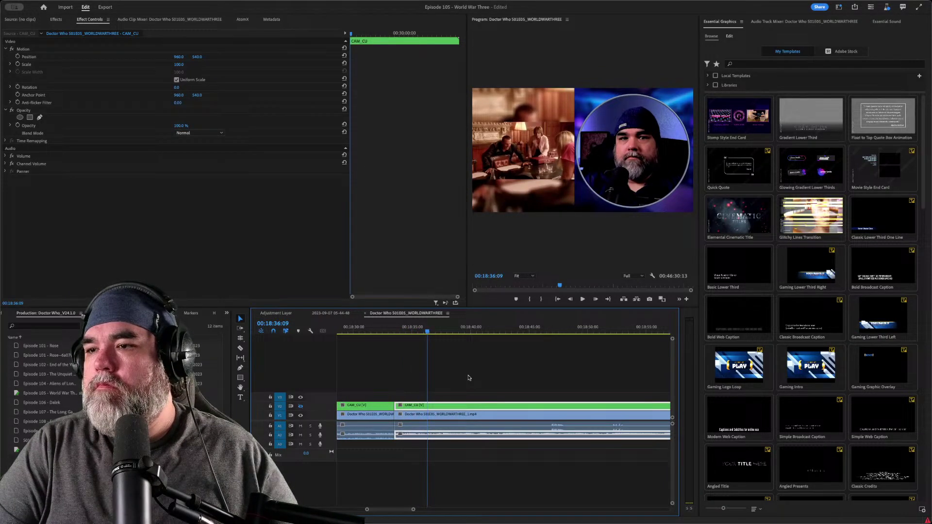
key(space)
key(Up)
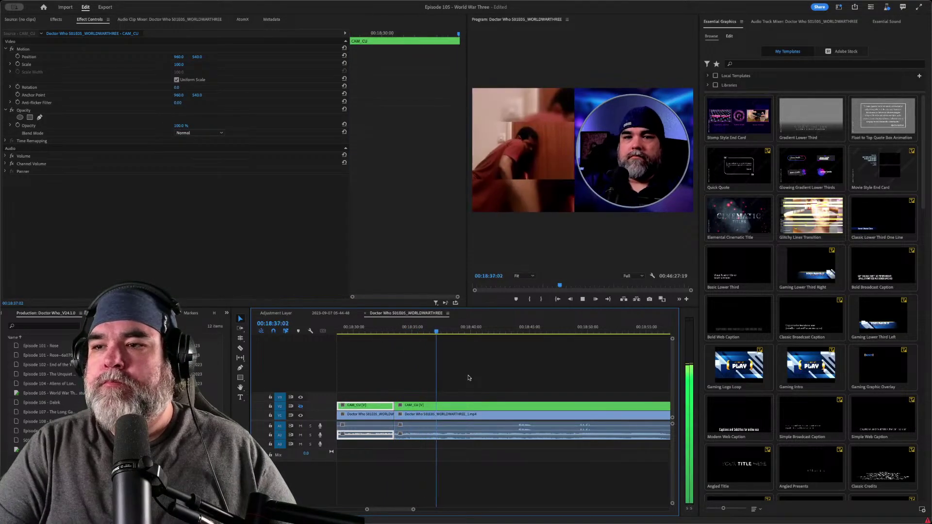
- Review the footage following the 00:18:33:15 cut and split it at 00:18:37:15
key(Up)
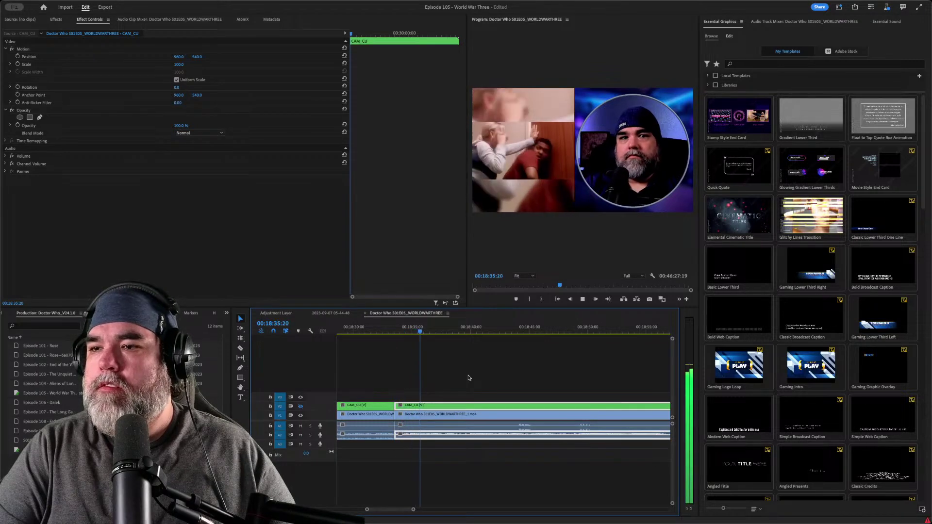
key(space)
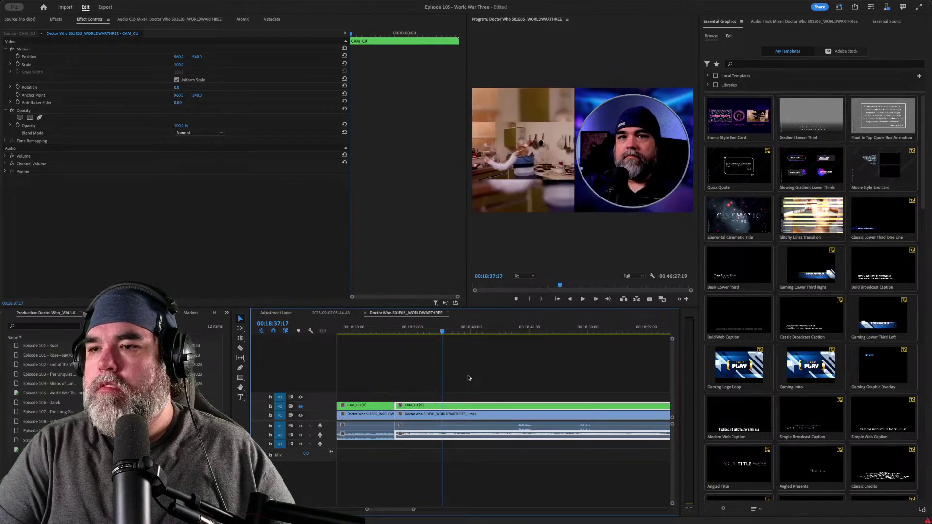
key(Left)
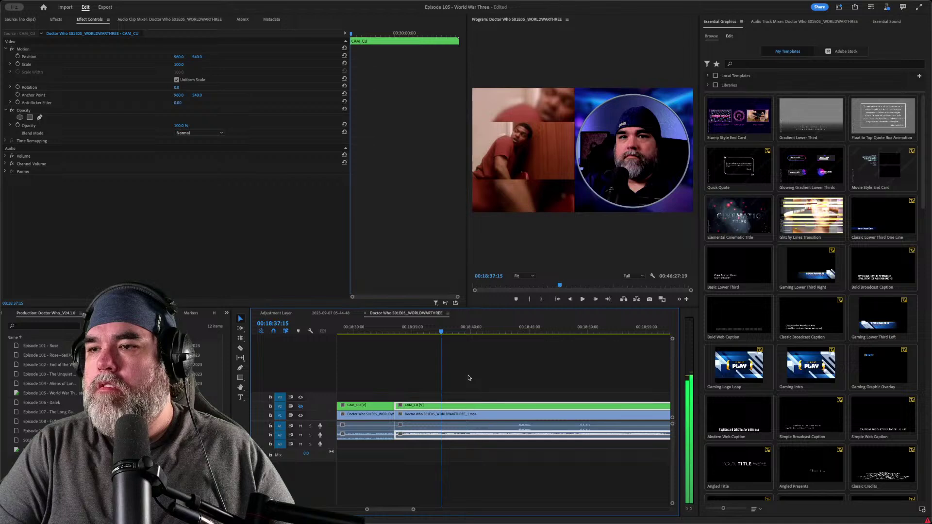
key(ctrl+k)
- Ripple-trim the start of the footage following the 00:18:37:15 cut and split that section at about 00:18:42:16
key(space)
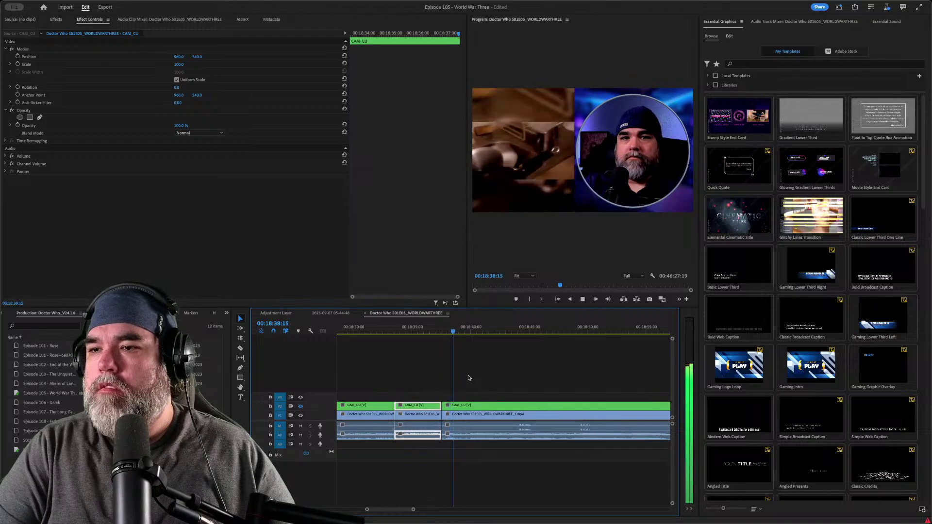
key(Up)
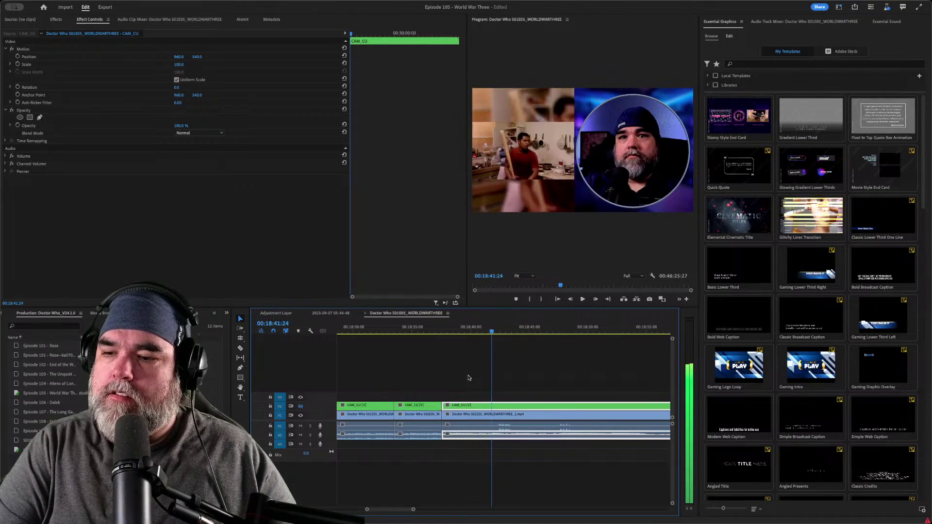
key(k)
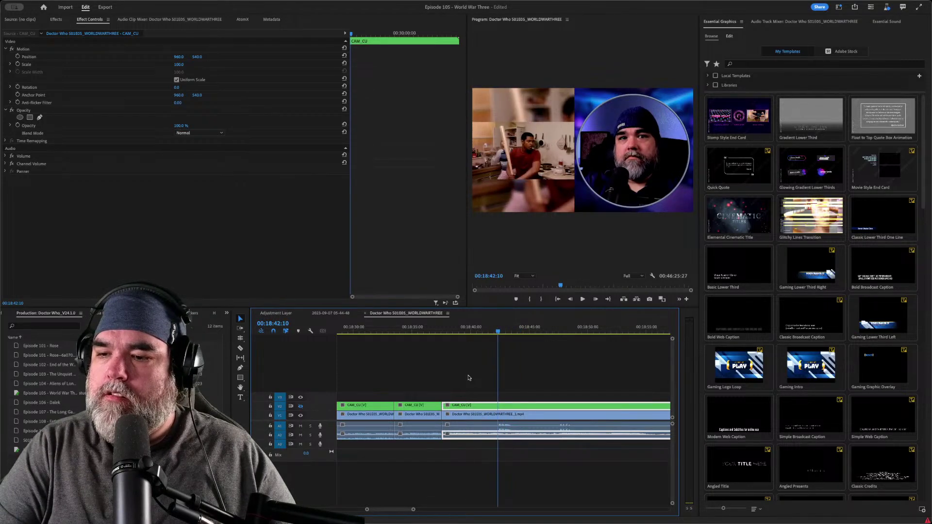
key(Right)
key(Right)
key(Right)
key(ctrl+k)
- Split the footage about one second past 00:18:42:16 and show the host camera full-frame between the two cuts
key(l)
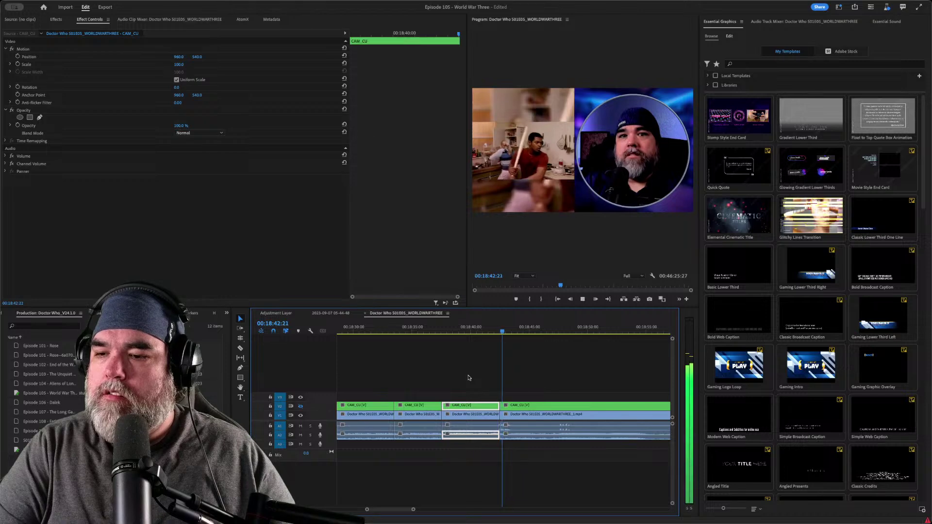
key(ctrl+k)
key(k)
key(Up)
key(Up)
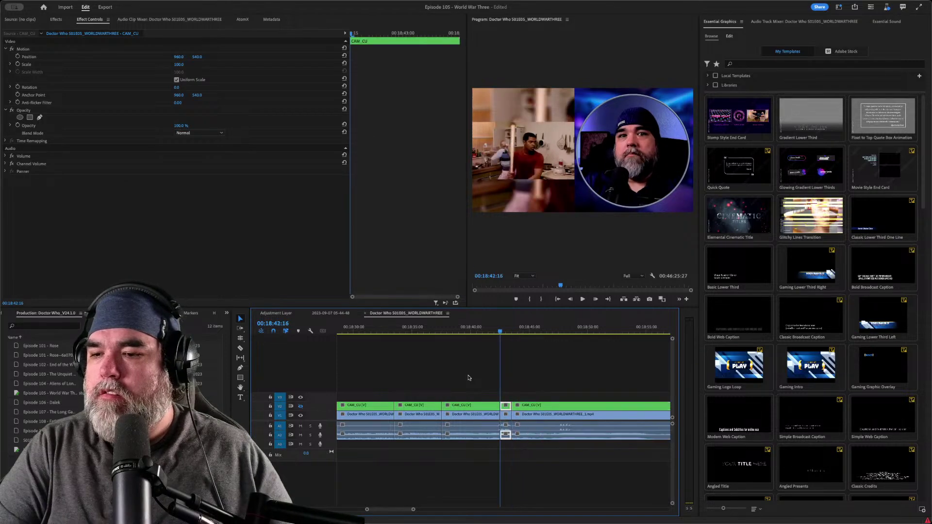
key(alt+Down)
key(l)
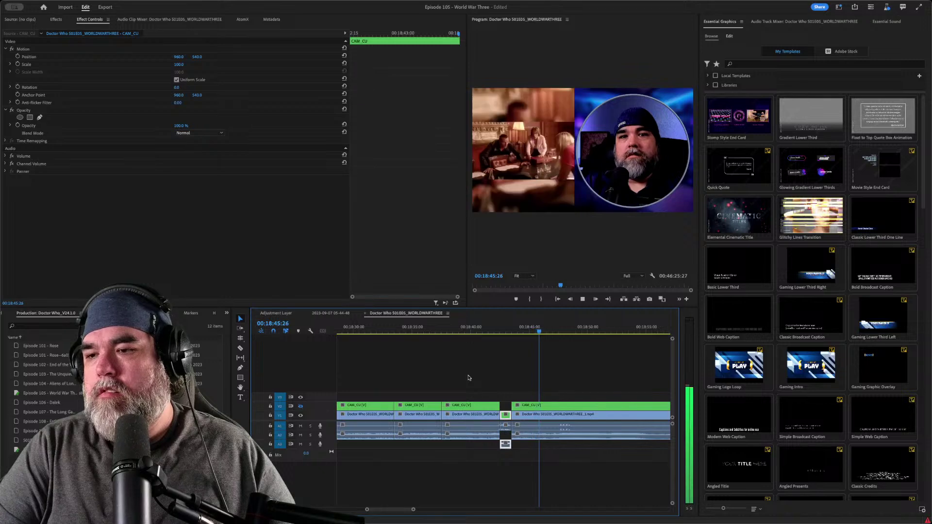
- Ripple-trim the unneeded frames from the start of the footage following the 00:18:43:15 cut
key(k)
key(Down)
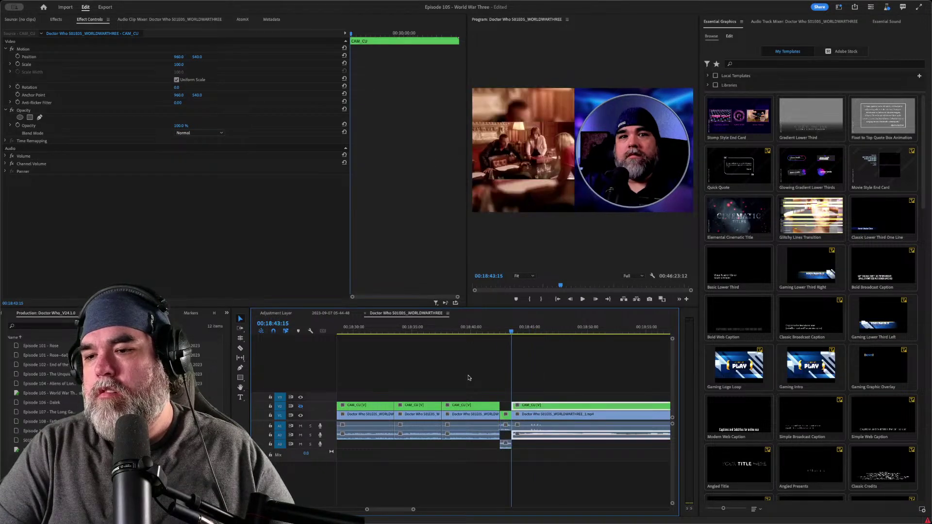
key(space)
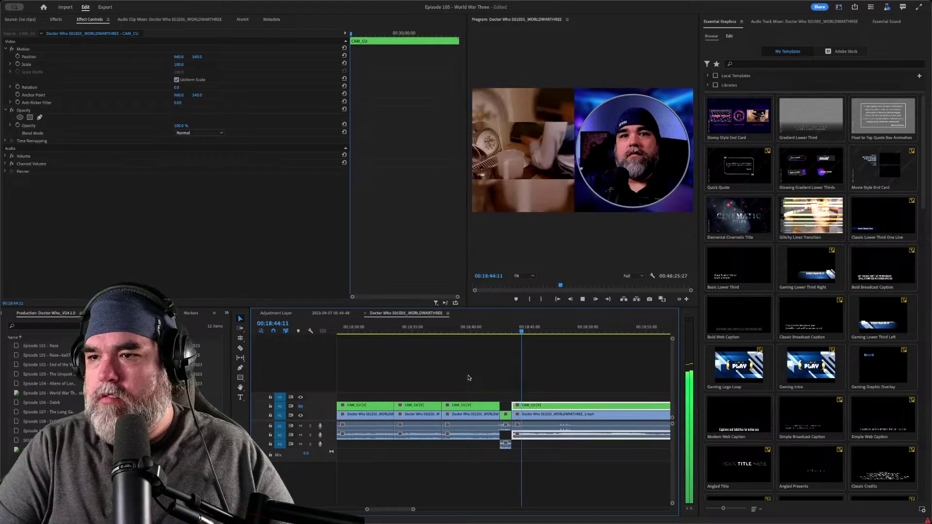
key(space)
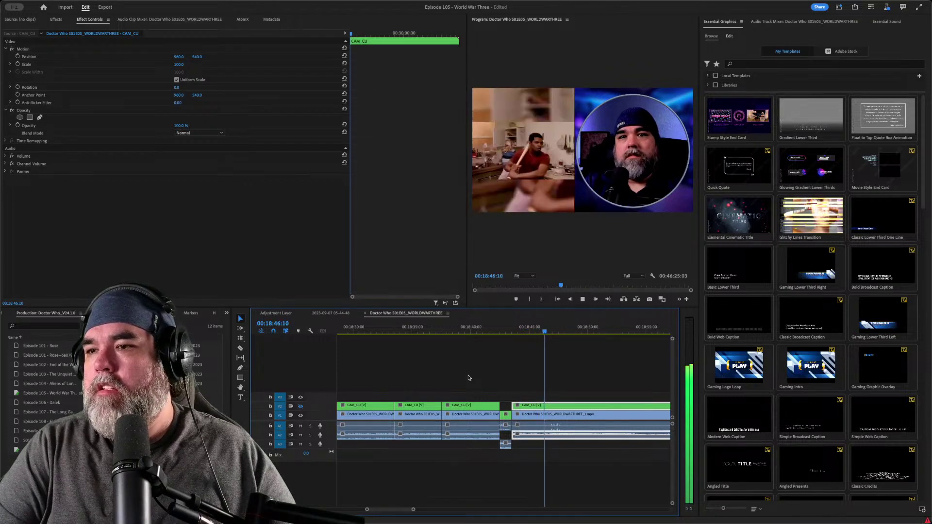
key(Up)
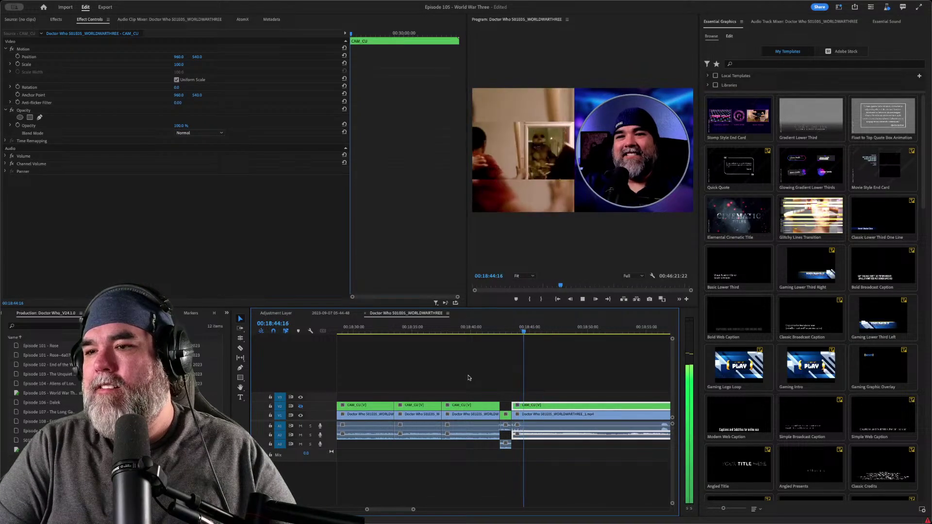
key(Up)
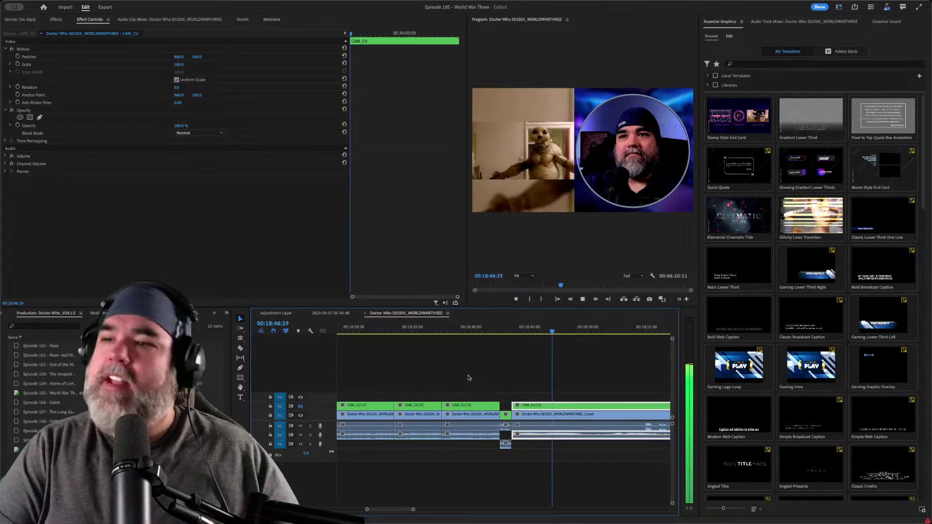
key(Up)
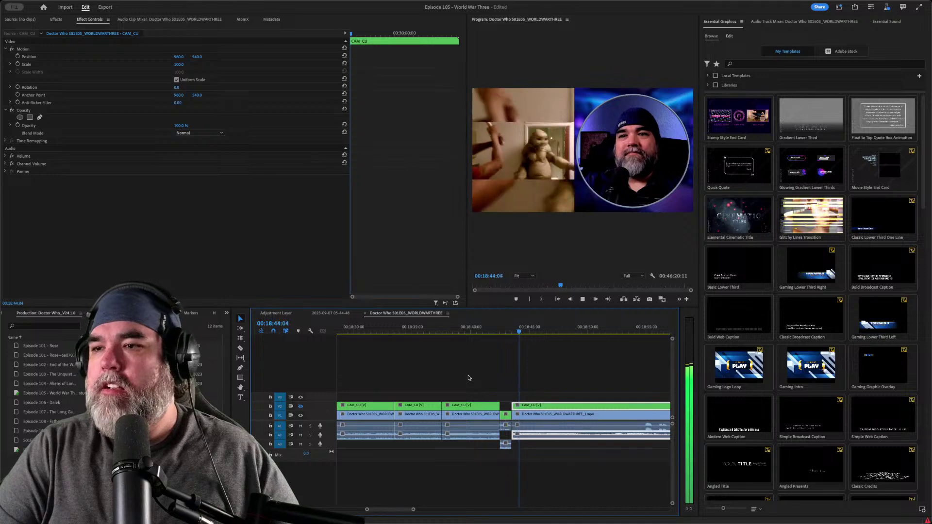
key(Up)
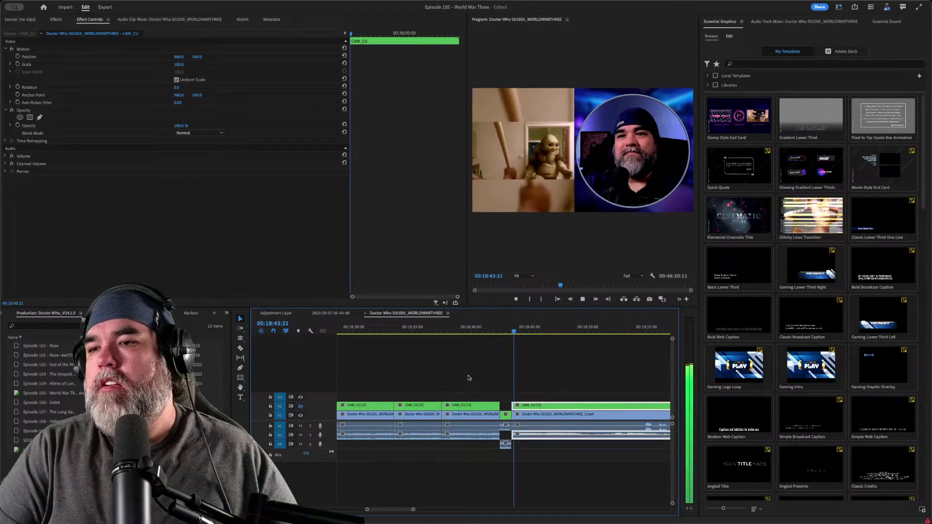
- Split the footage at 00:18:44:16 and ripple-trim the start of the section following that cut
key(space)
key(Left)
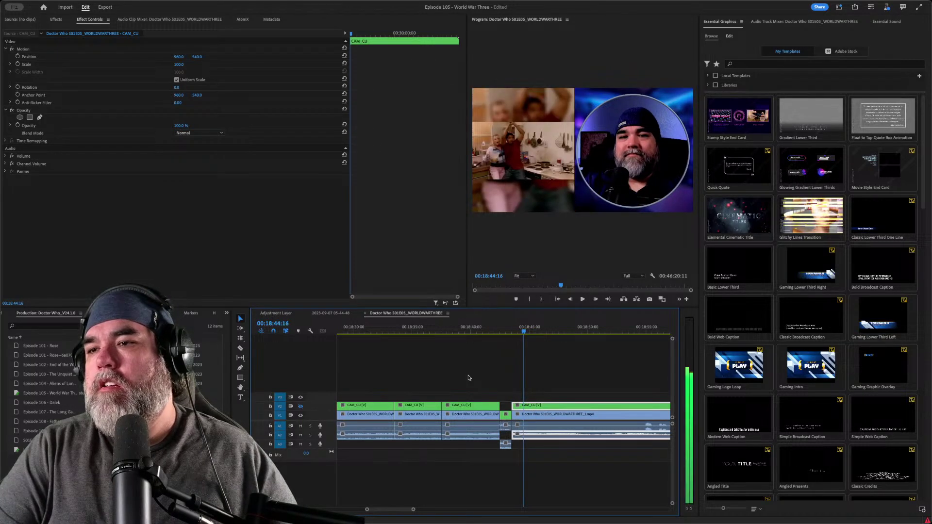
key(ctrl+k)
key(space)
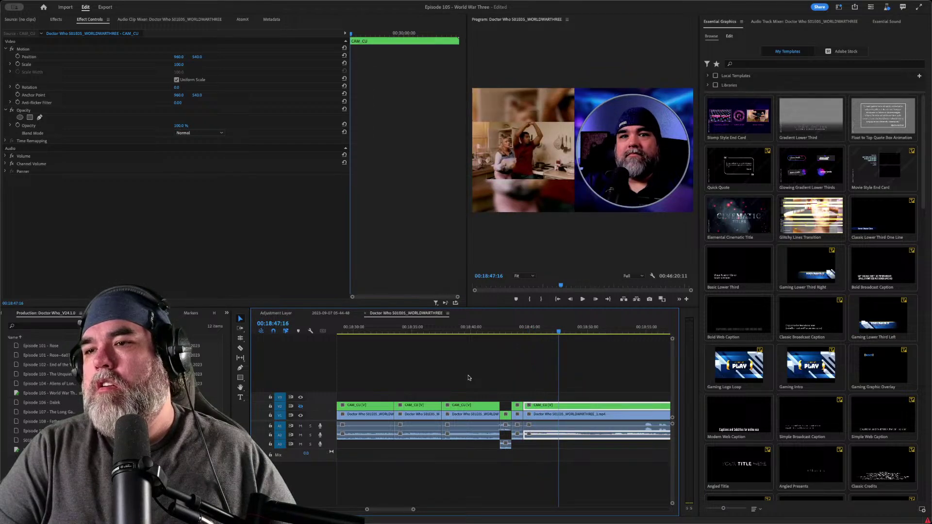
key(Up)
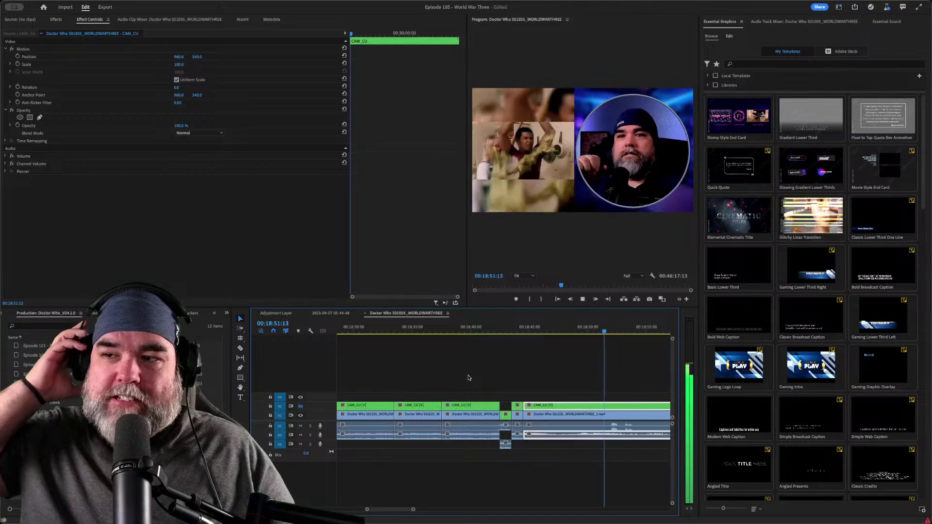
- Split the footage at 00:18:53:03 and 00:18:54:23 and show the host camera full-frame between the two cuts
key(space)
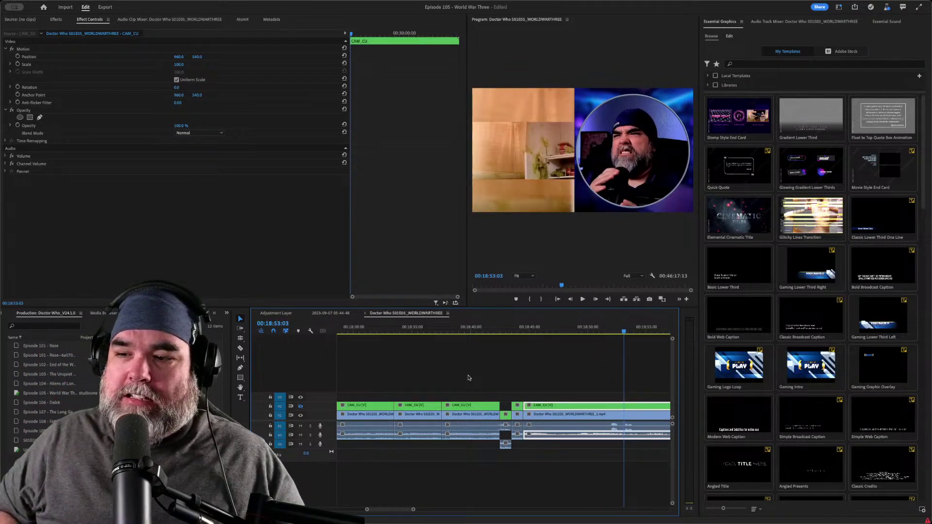
key(space)
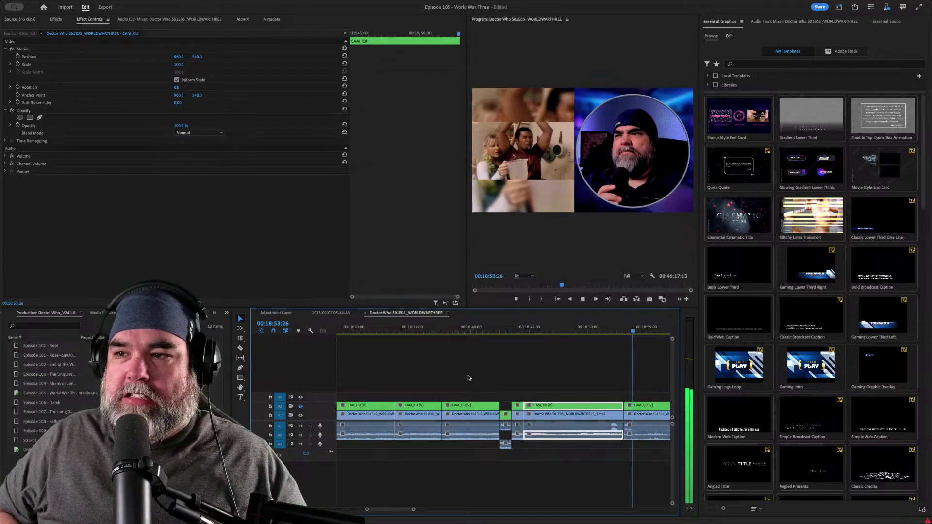
key(ctrl+k)
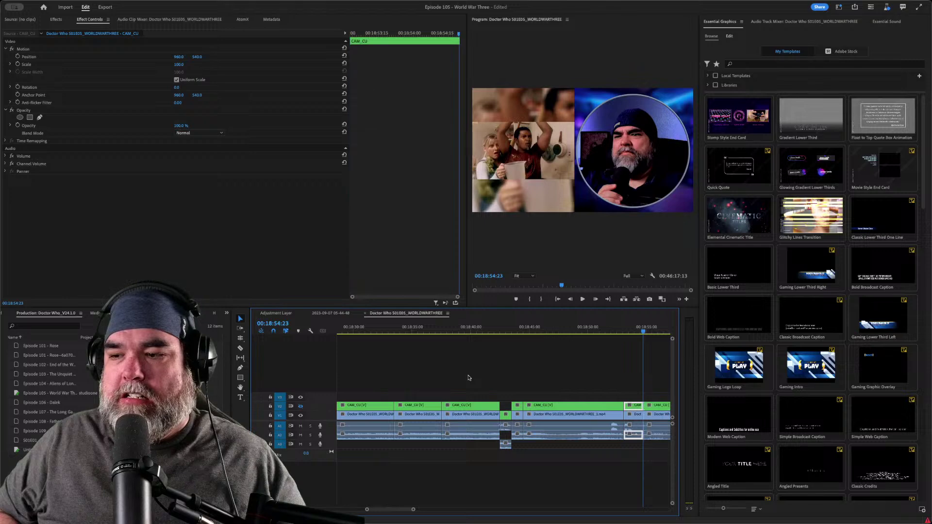
key(alt+Down)
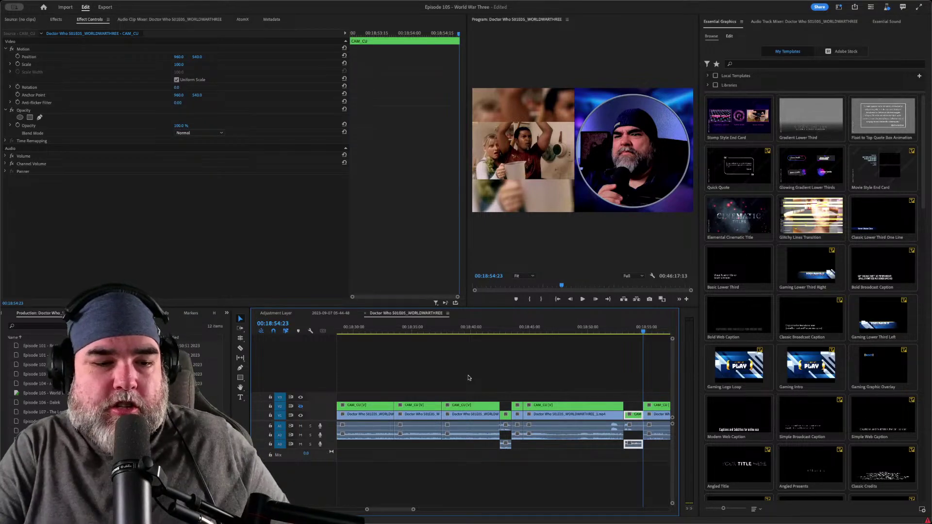
- Review the footage following the 00:18:54:23 cut, up to about 00:19:01, for the next section to cut
key(Up)
key(Up)
key(d)
key(space)
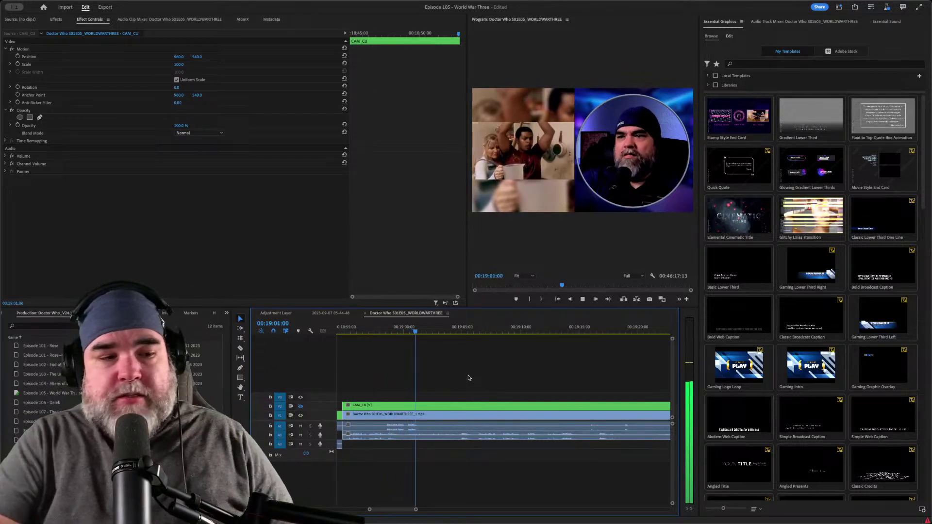
key(space)
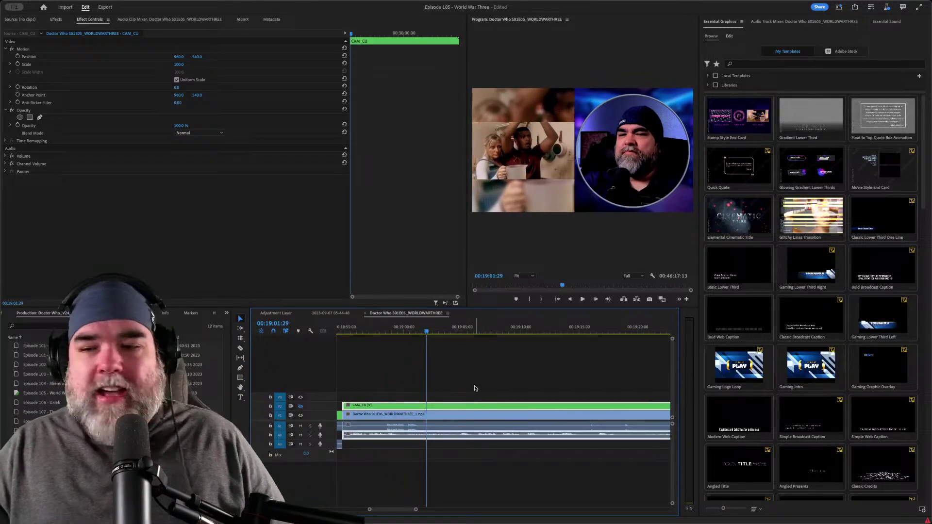
key(Up)
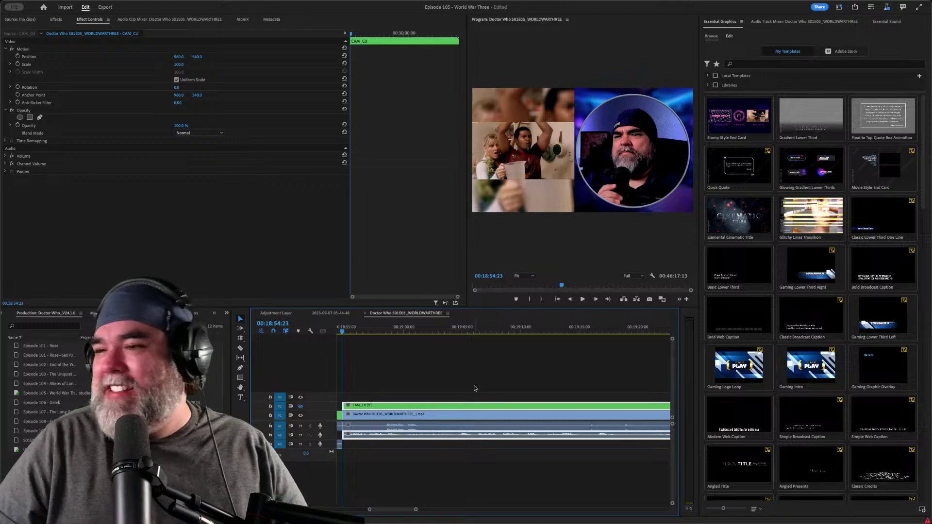
key(space)
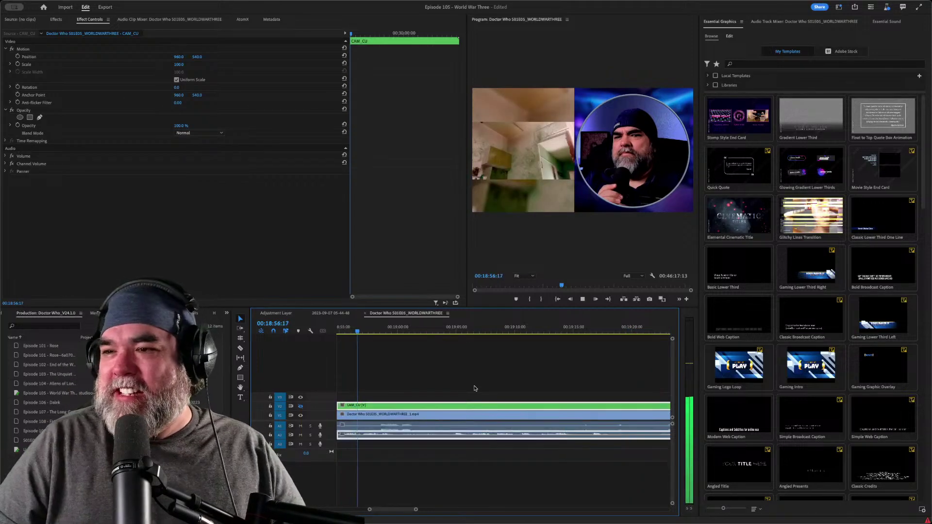
key(Up)
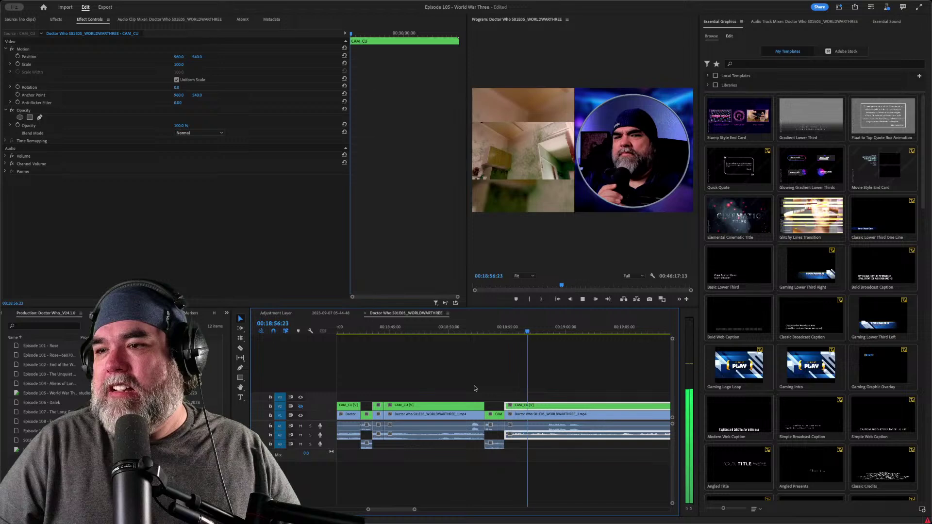
key(space)
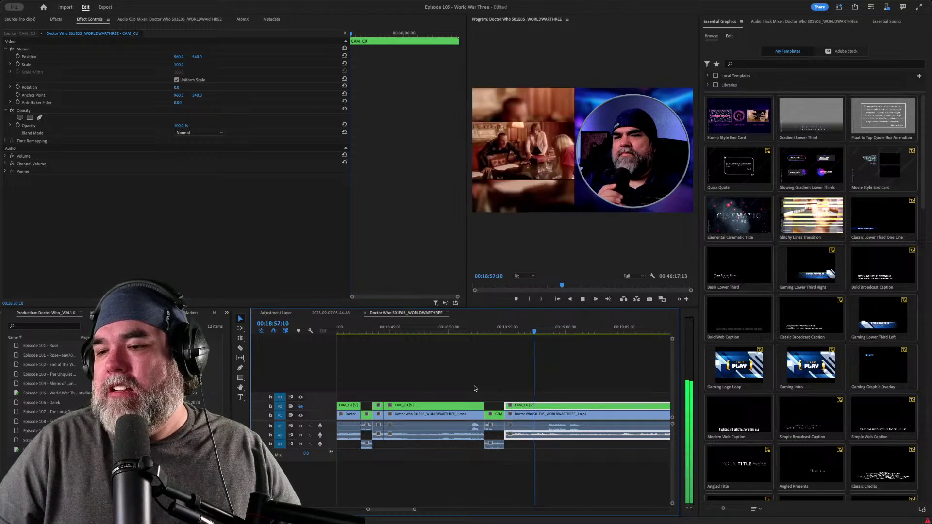
- Split the footage at about 00:18:58 and 00:19:01 and show the host camera full-frame between the two cuts
key(space)
key(ctrl+k)
key(space)
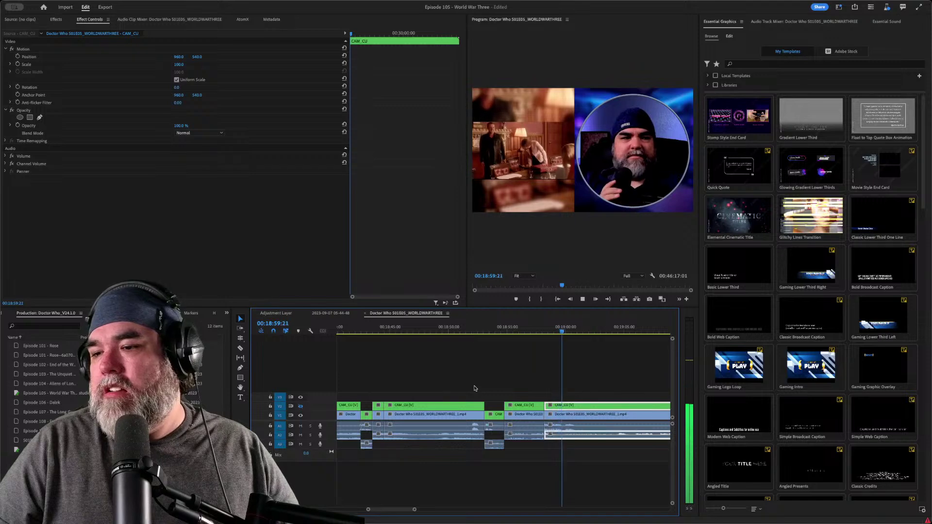
key(ctrl+k)
key(space)
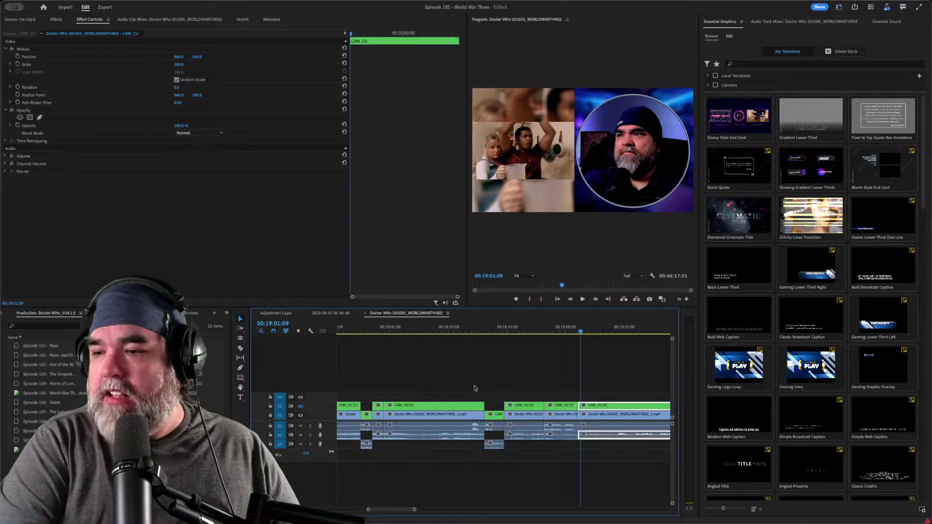
key(shift+k)
key(alt+Down)
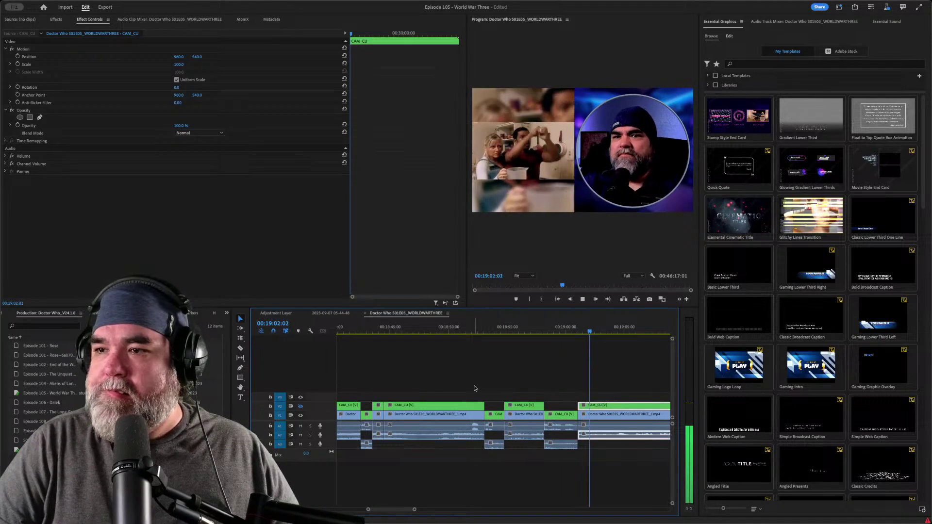
- Ripple-trim the start of the footage following the cut at about 00:19:01 and split that section at 00:19:05:12
key(space)
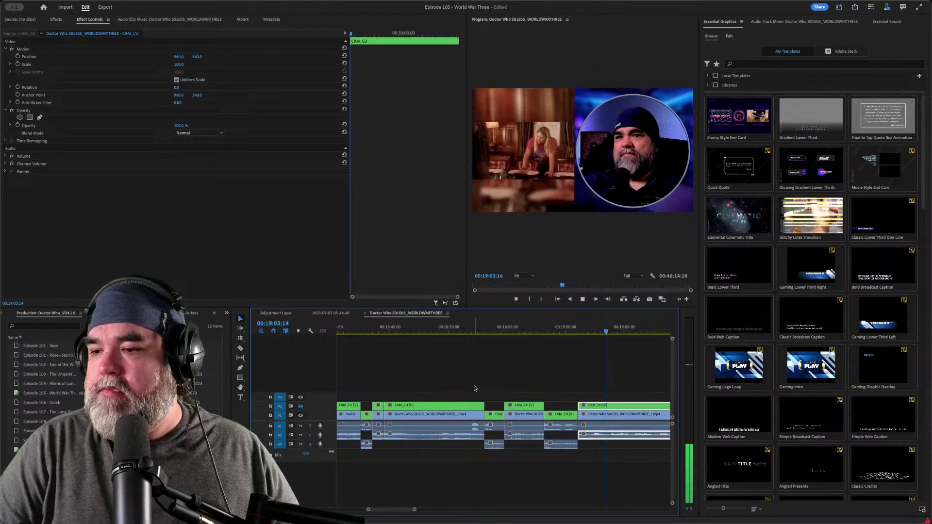
key(space)
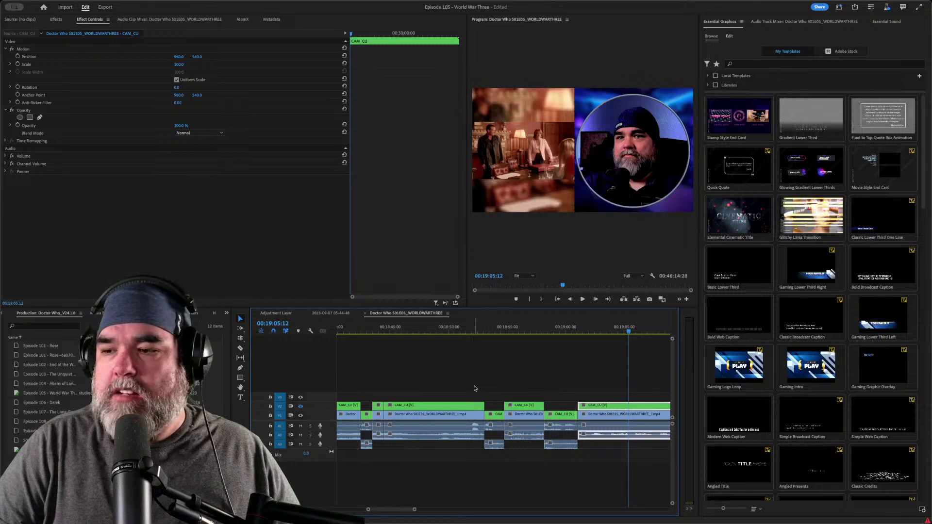
key(ctrl+k)
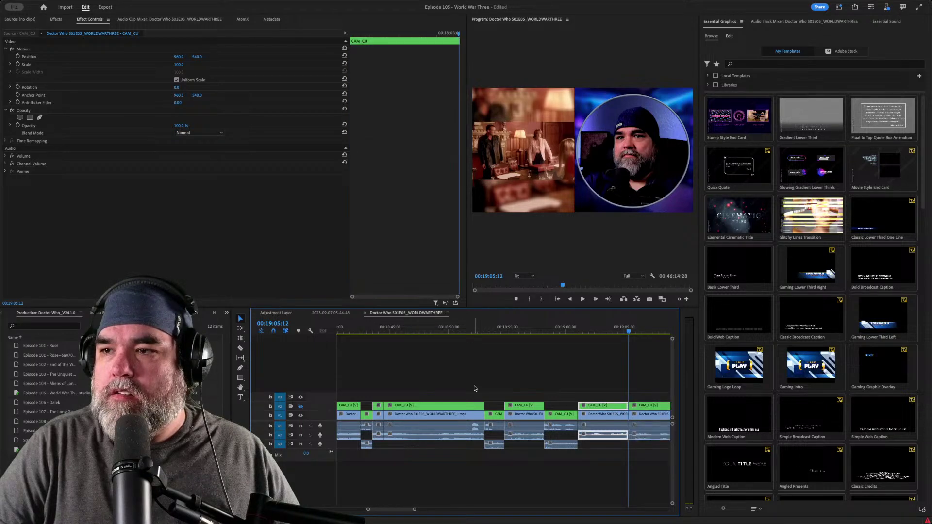
- Ripple-trim the start of the footage following the 00:19:05:12 cut and split that section at about 00:19:08:13
key(space)
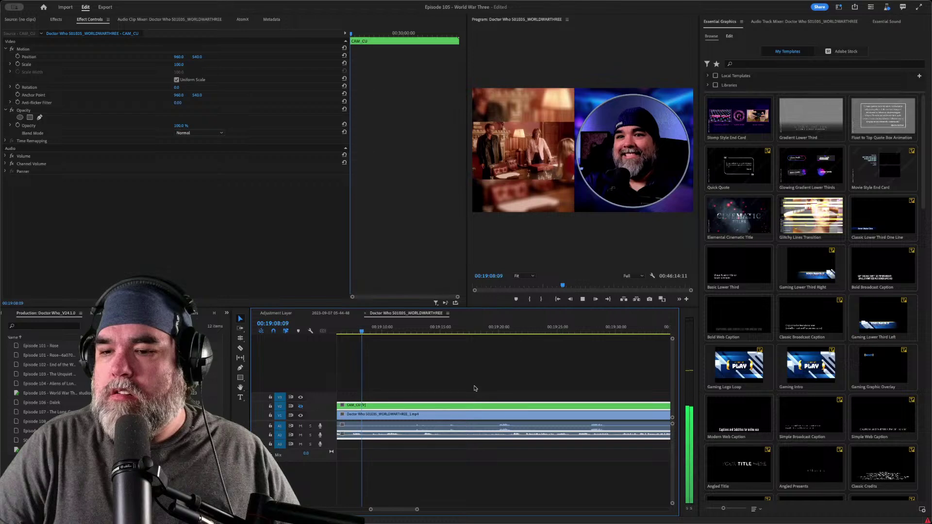
key(space)
key(ctrl+k)
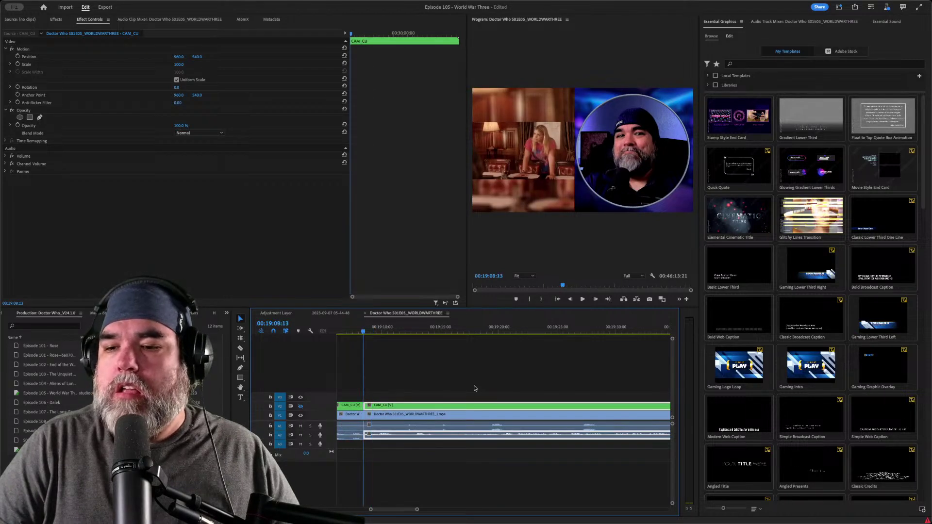
key(space)
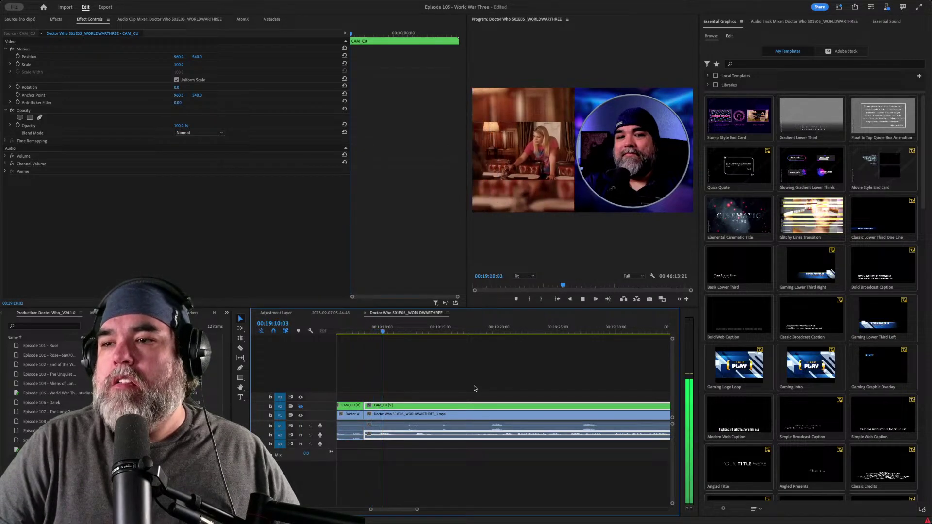
key(ctrl+k)
key(space)
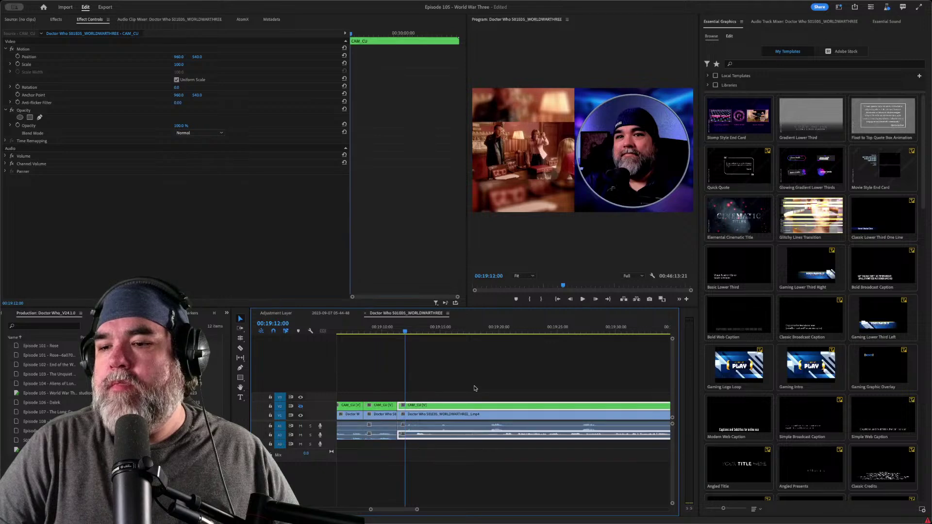
key(shift+Delete)
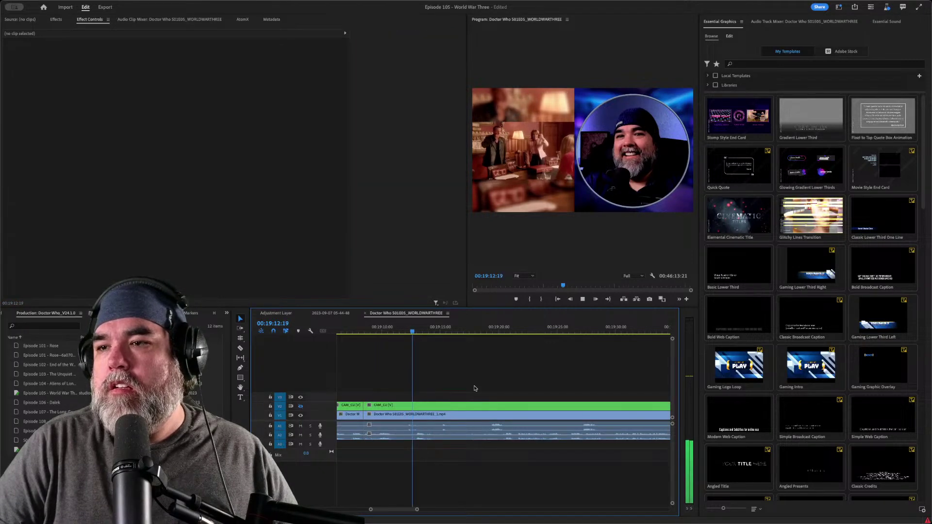
- Review the footage following the cut at about 00:19:08:13 and split it at 00:19:14:12
key(space)
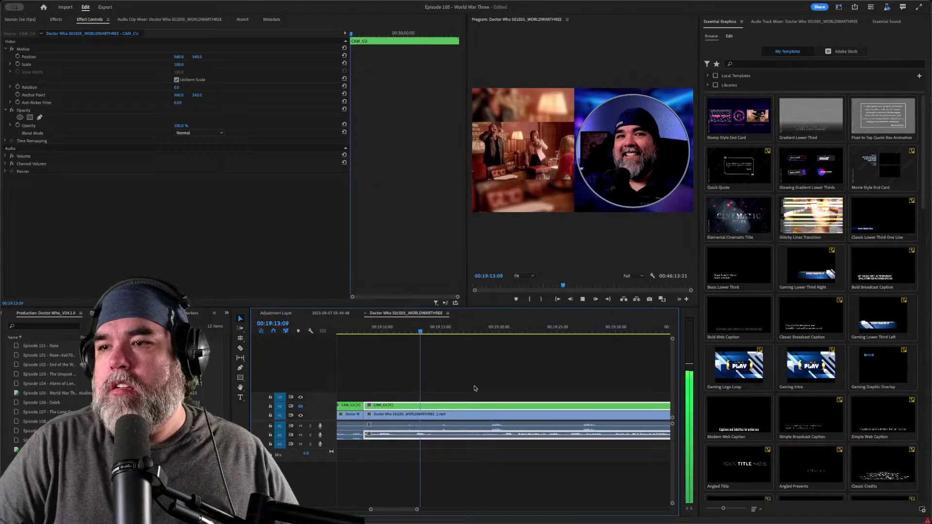
key(space)
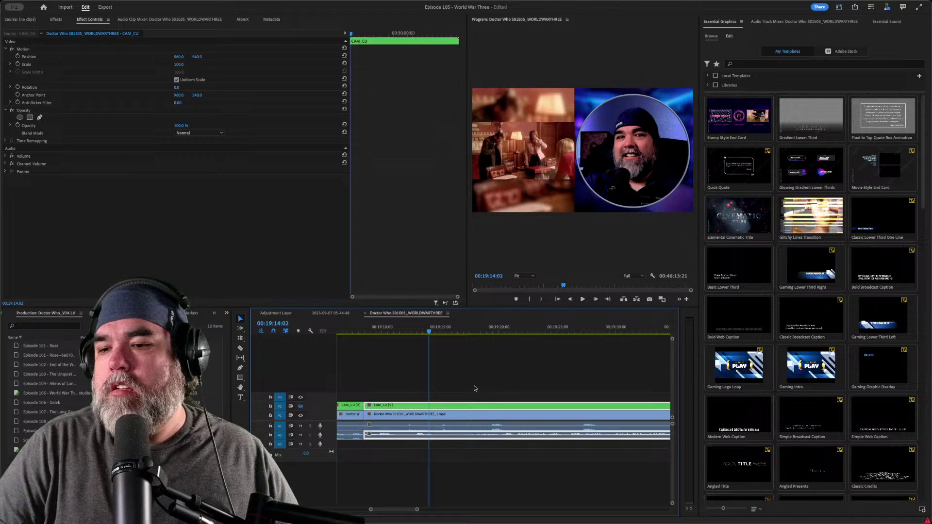
key(space)
key(j)
key(k)
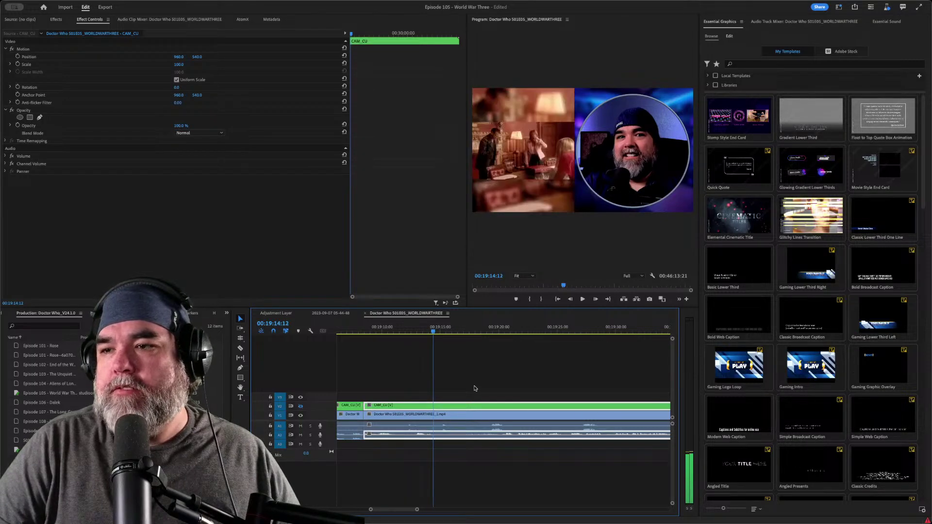
key(ctrl+k)
key(space)
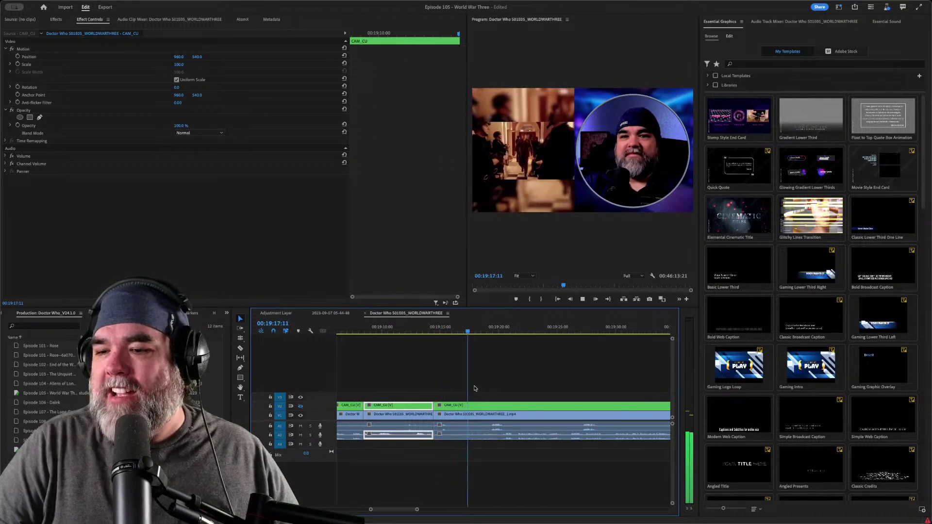
- Ripple-trim the start of the footage following the 00:19:14:12 cut and show the host camera full-frame from there to a new cut at 00:19:16:11
key(Up)
key(space)
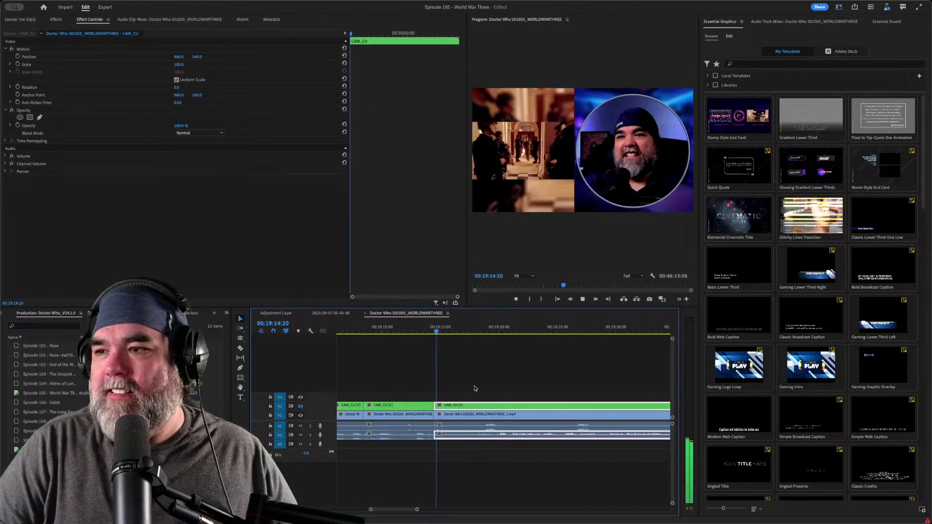
key(space)
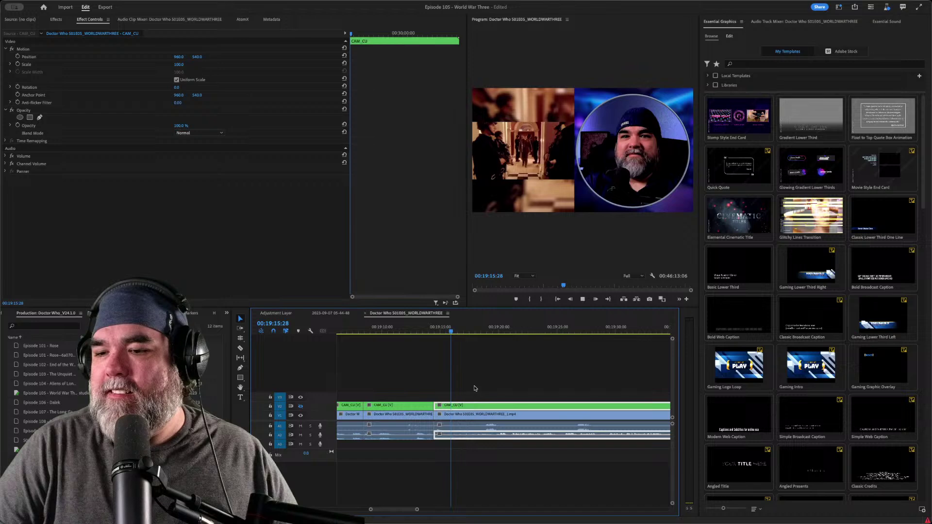
key(space)
key(ctrl+k)
key(alt+Down)
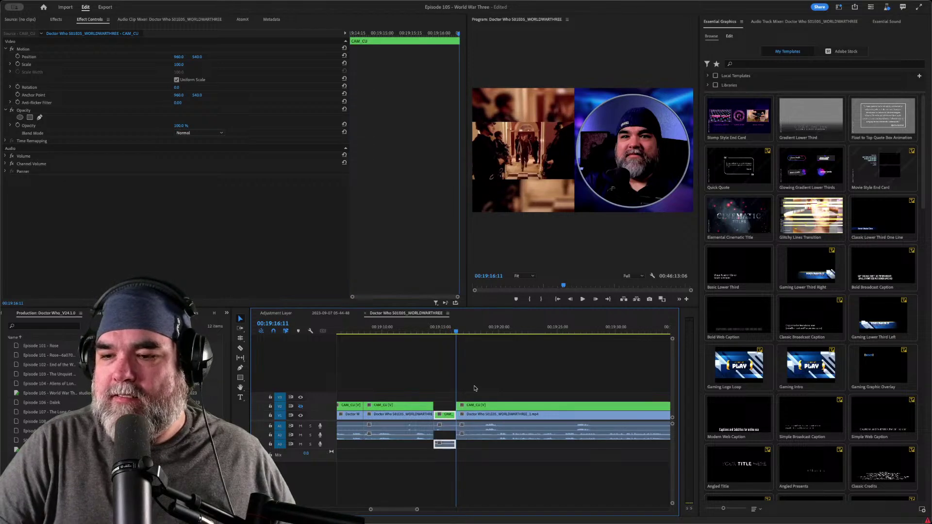
- Ripple-trim the start of the footage following the 00:19:16:11 cut and split that section at about 00:19:22:16
key(space)
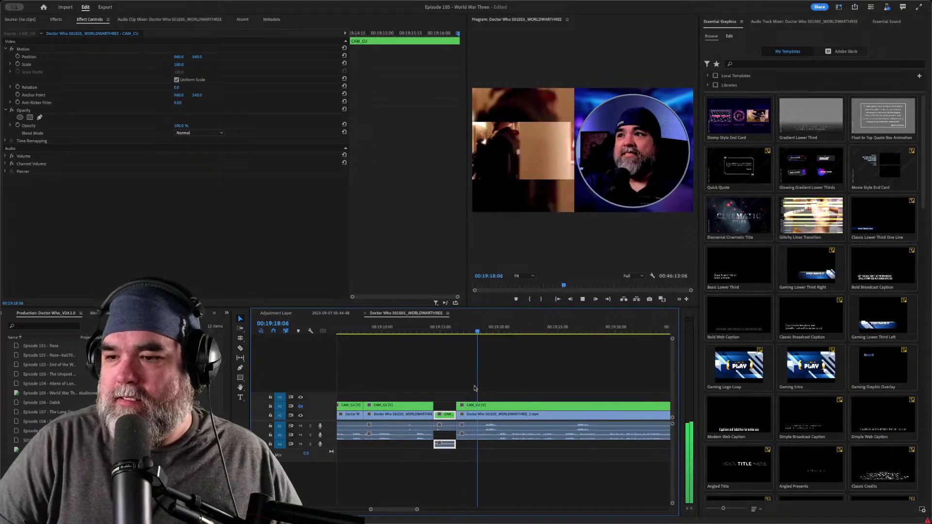
key(q)
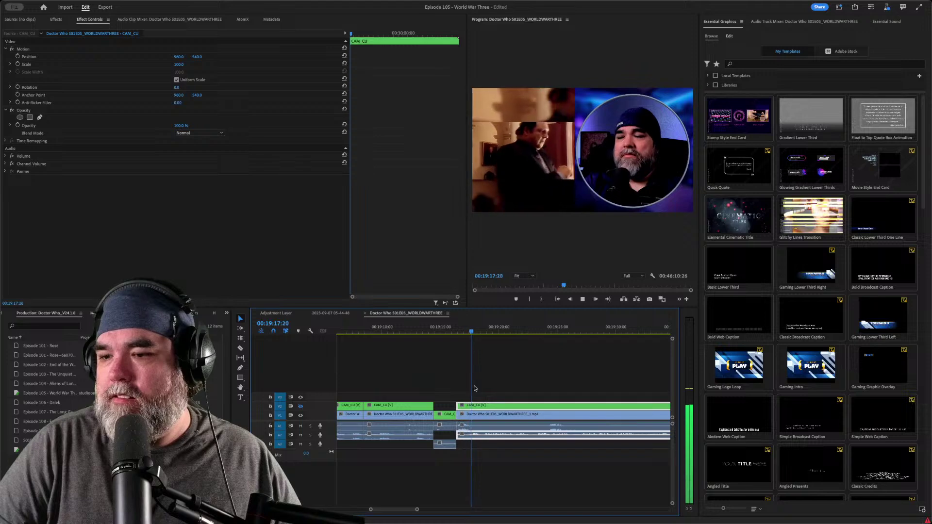
key(Up)
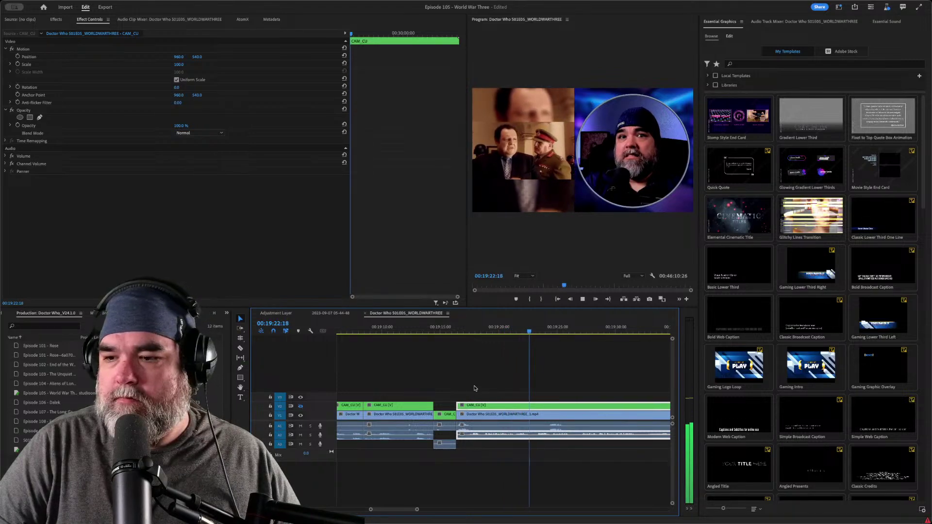
key(space)
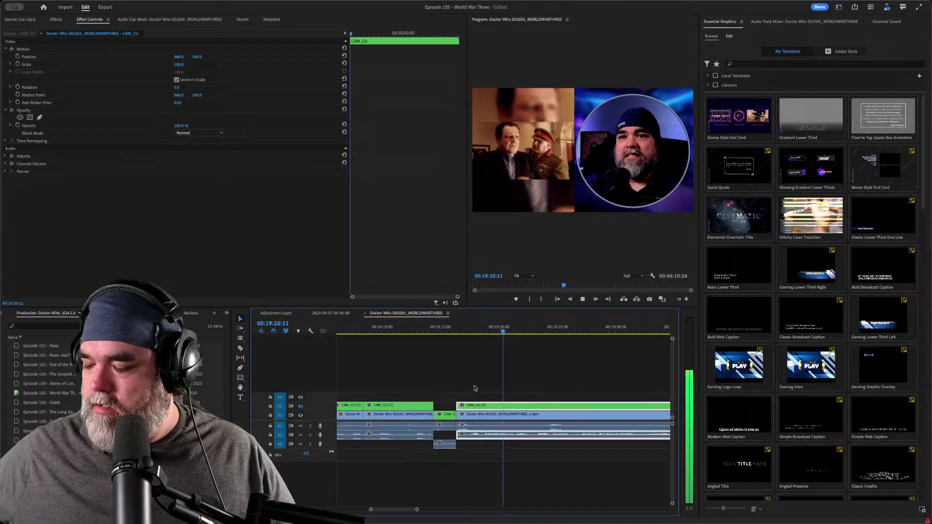
key(space)
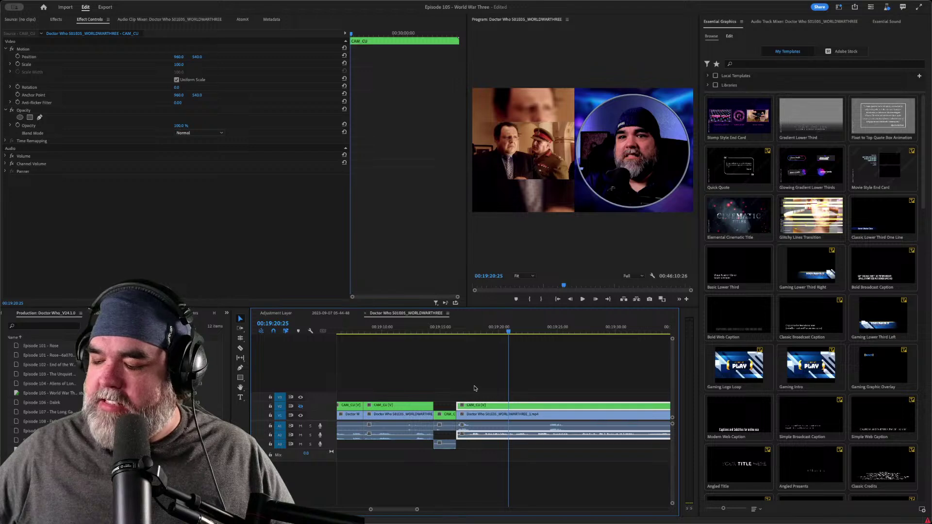
key(space)
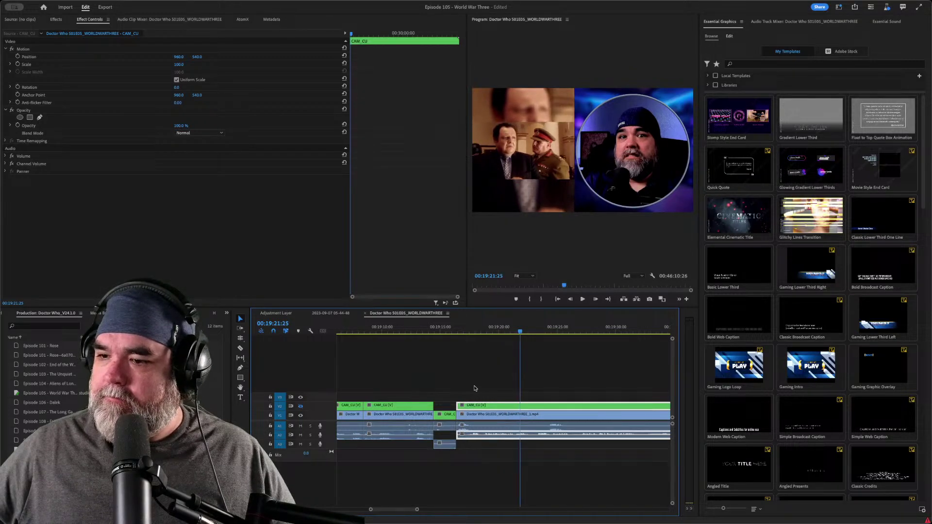
key(ctrl+k)
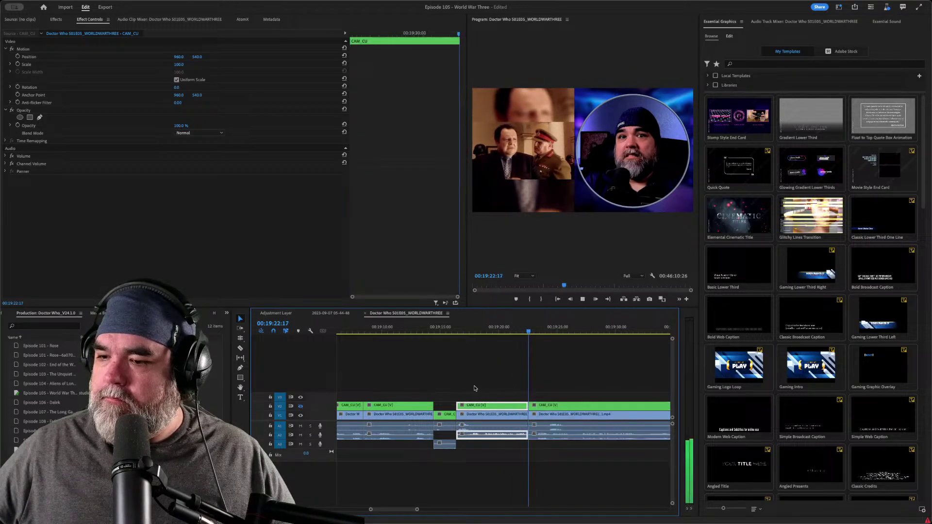
- Ripple-trim the start of the footage following the cut at about 00:19:22:16 and split that section at about 00:19:24
key(q)
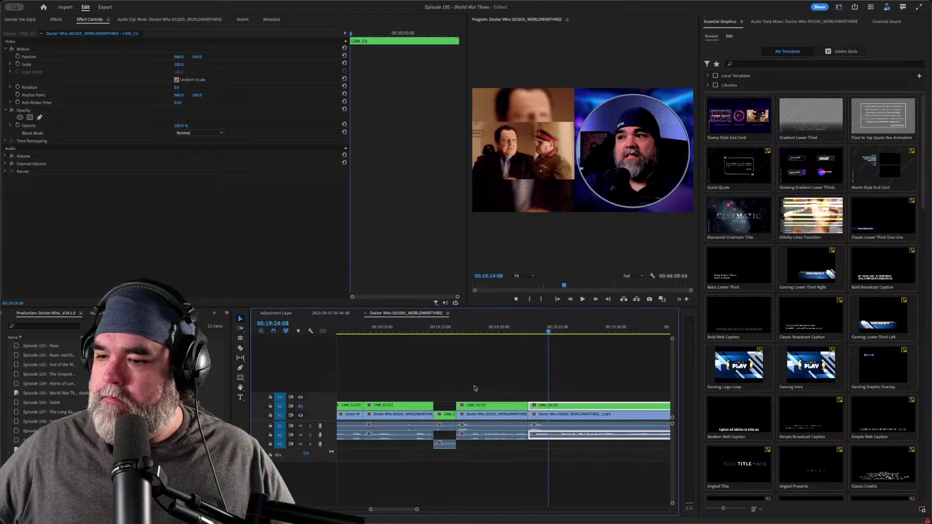
key(ctrl+k)
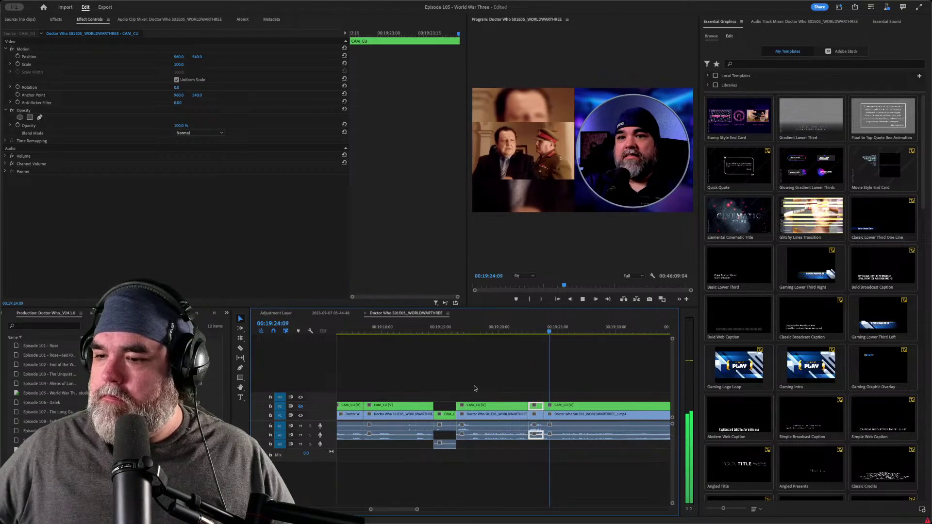
key(space)
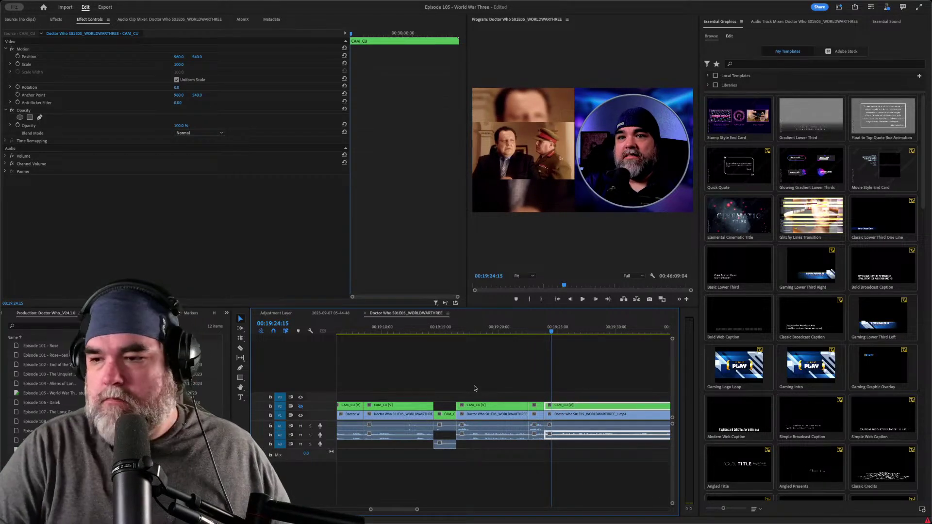
key(Delete)
key(ctrl+z)
key(ctrl+z)
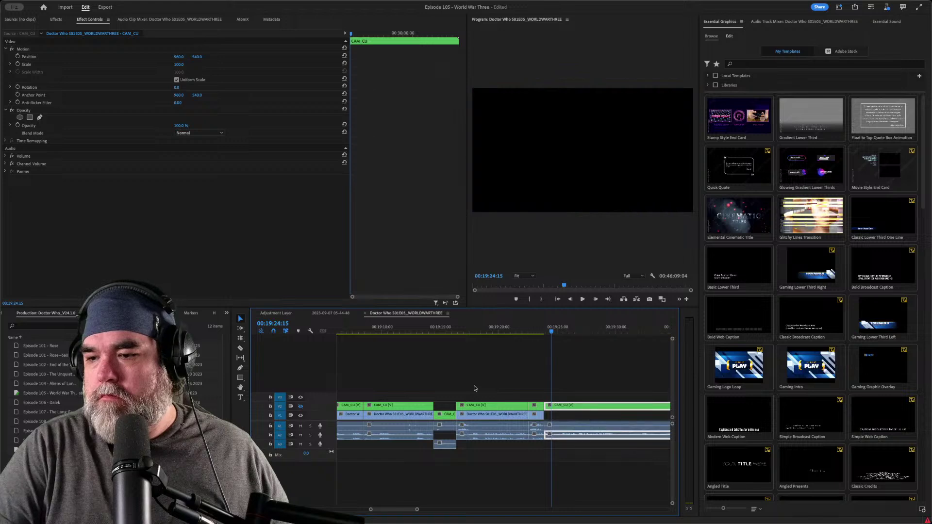
- Show the host camera full-frame between the cuts at 00:19:22:16 and about 00:19:24, and ripple-trim the start of the footage that follows
key(ctrl+shift+z)
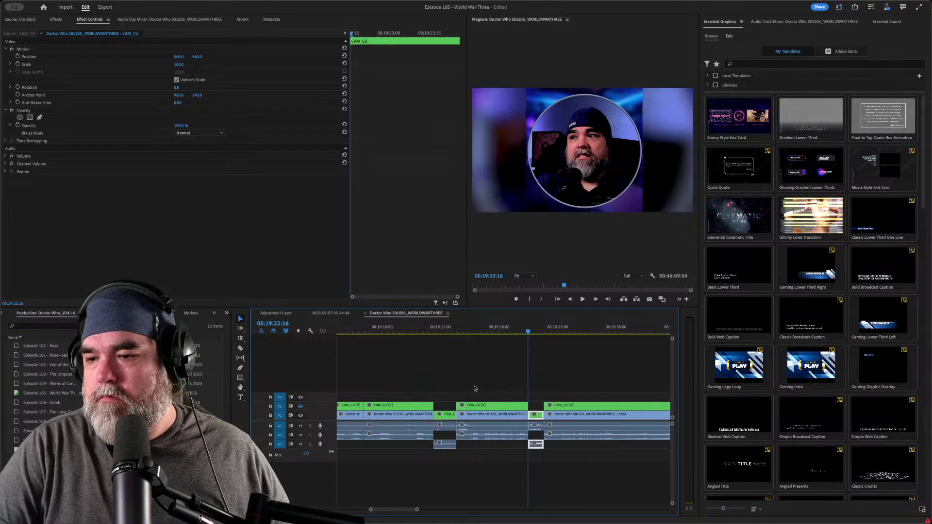
key(space)
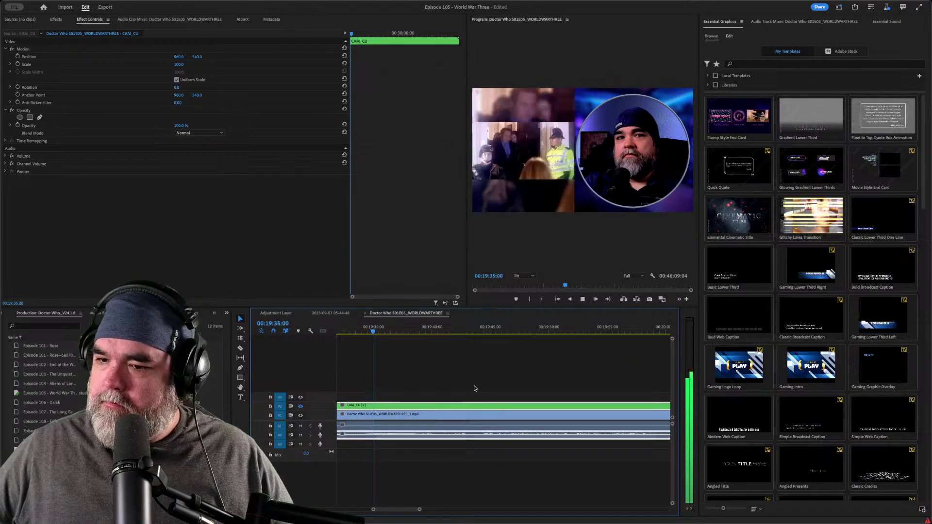
key(space)
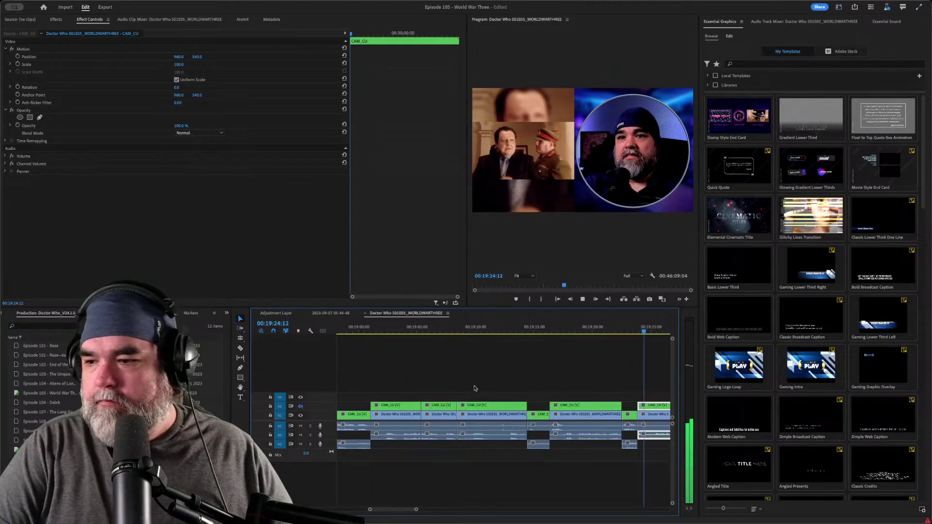
key(space)
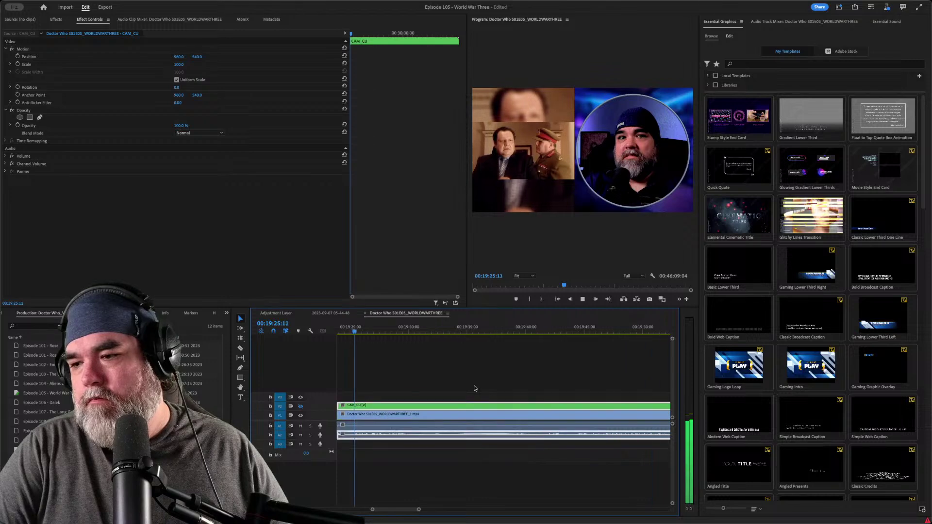
key(space)
key(space)
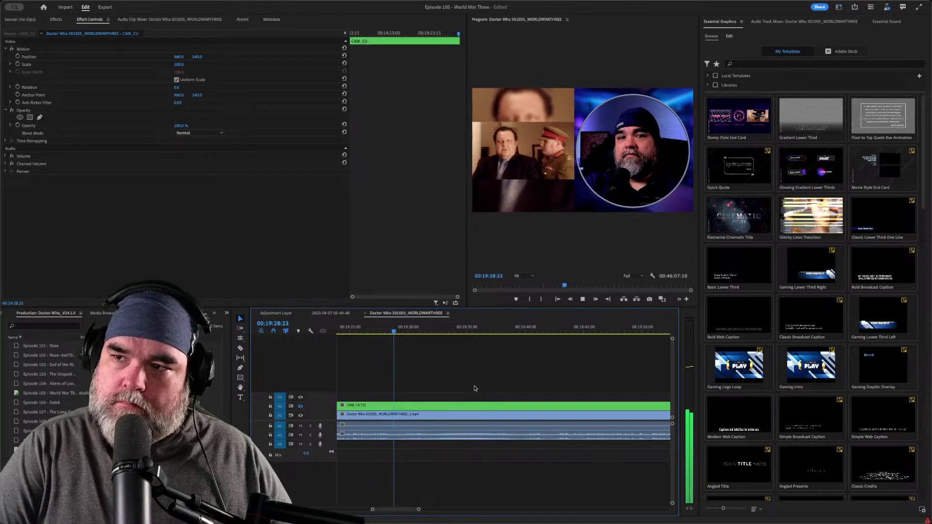
- Split the footage at about 00:19:29 and move that cut to 00:19:31:15
key(ctrl+k)
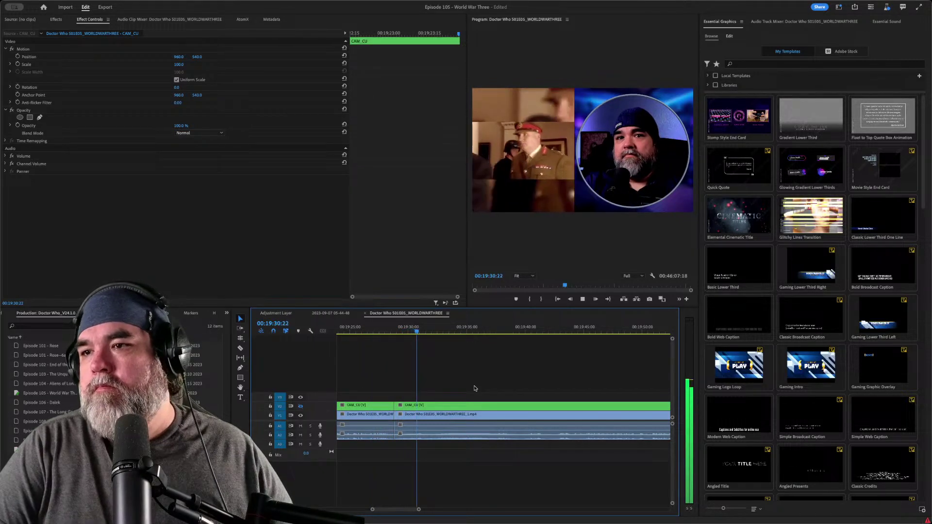
key(Up)
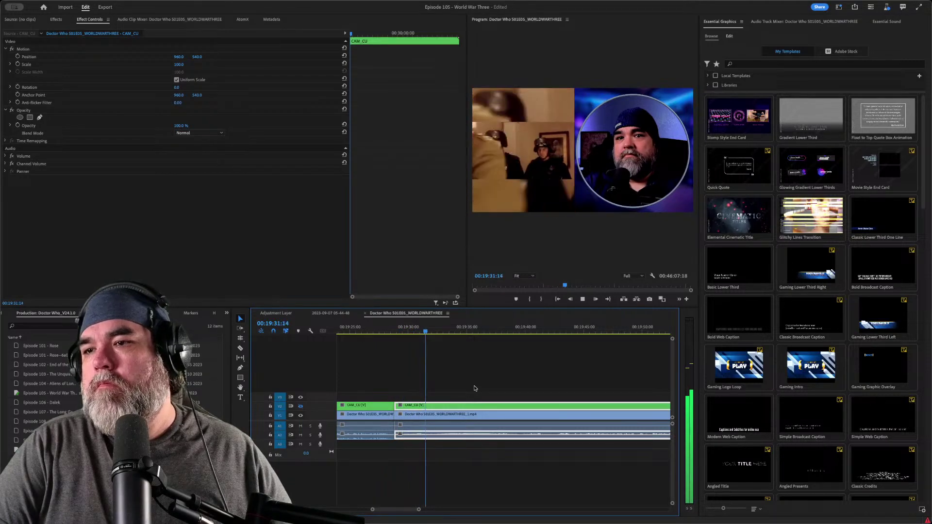
key(space)
key(e)
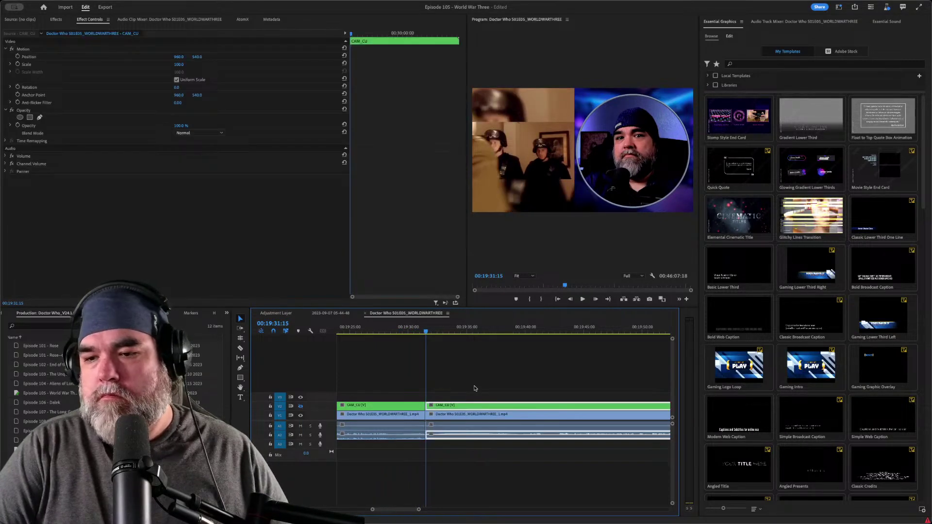
- Ripple-trim the start of the footage following the 00:19:31:15 cut repeatedly and split that section at about 00:19:33:08
key(space)
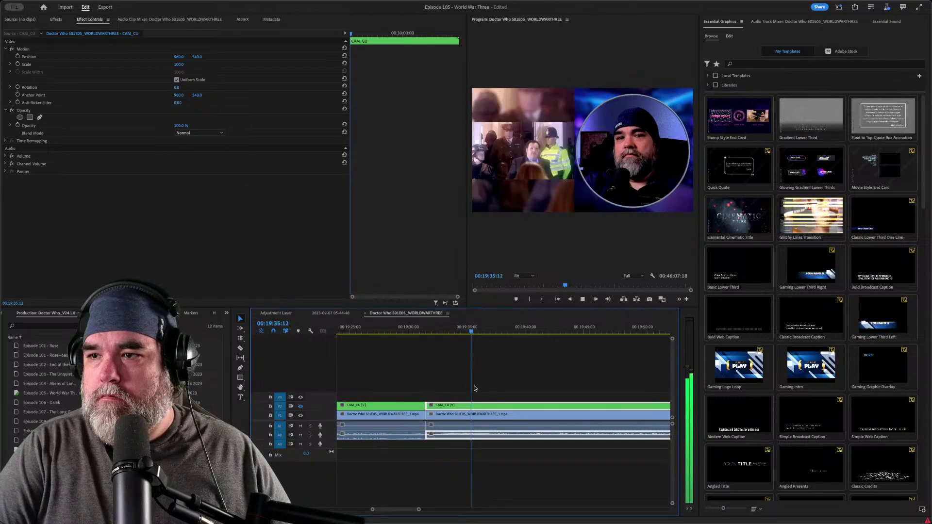
key(Up)
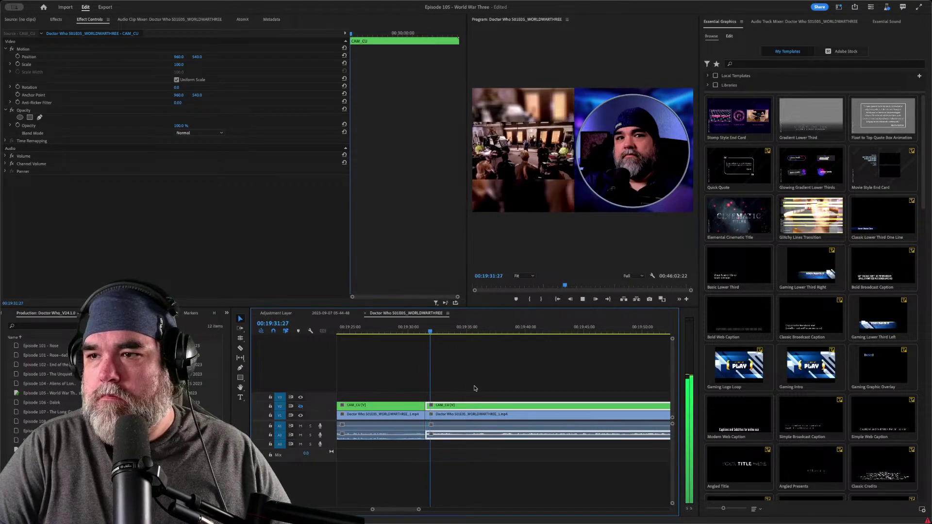
key(Up)
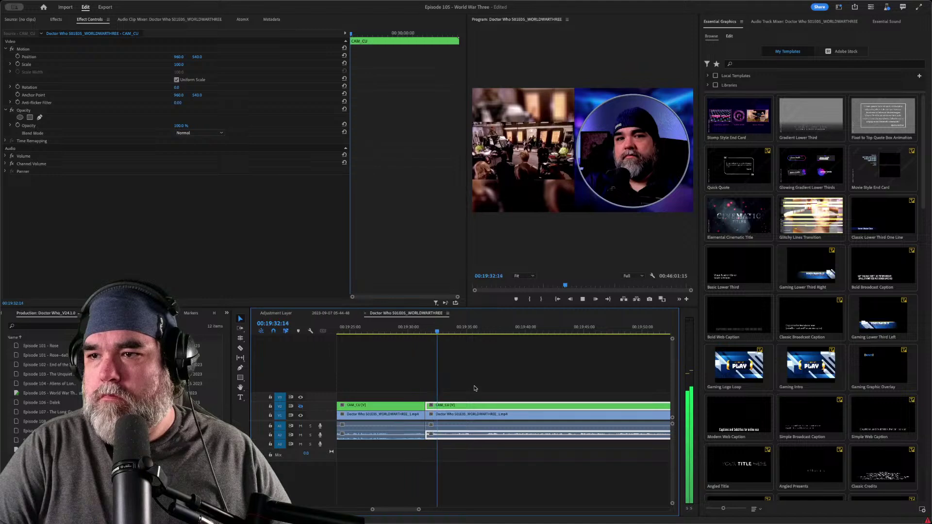
key(space)
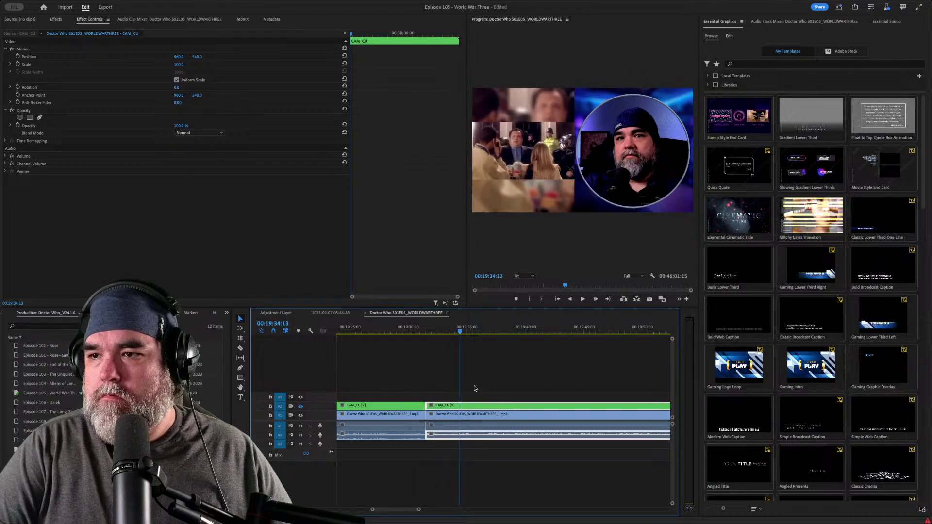
key(space)
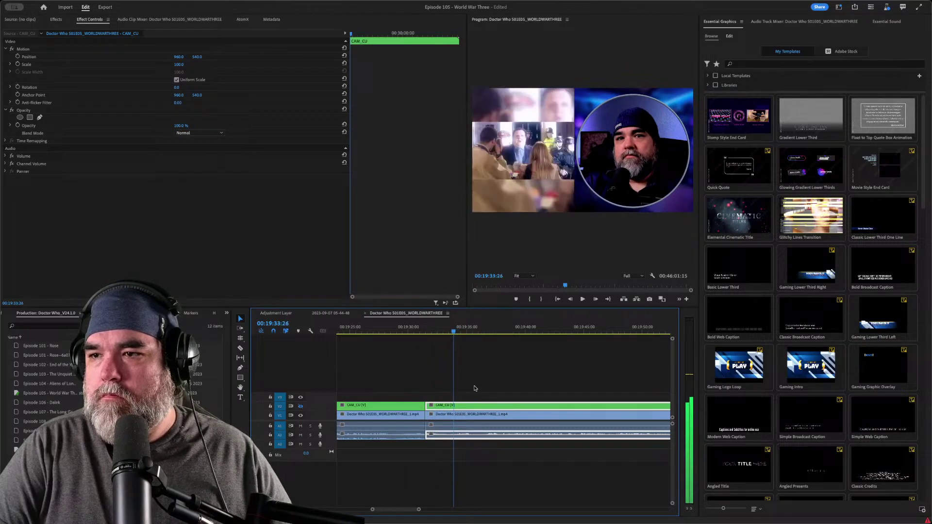
key(Up)
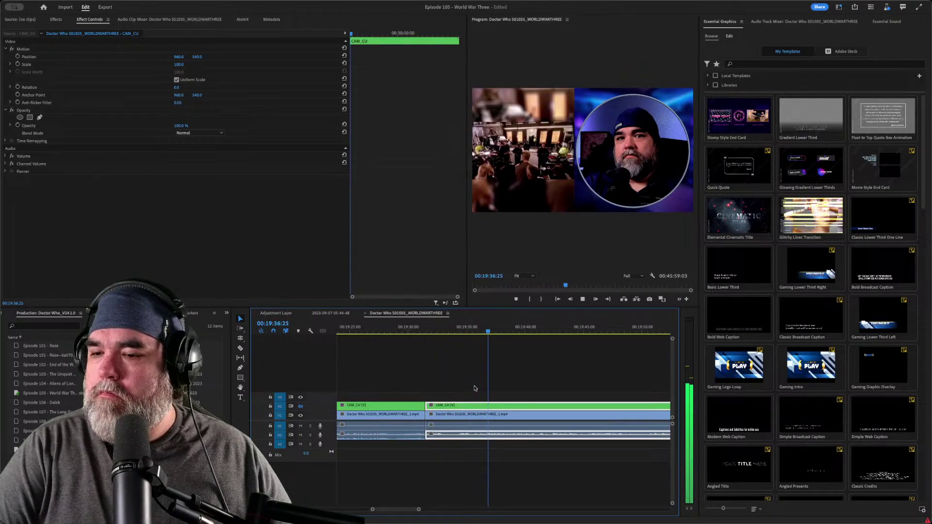
key(Up)
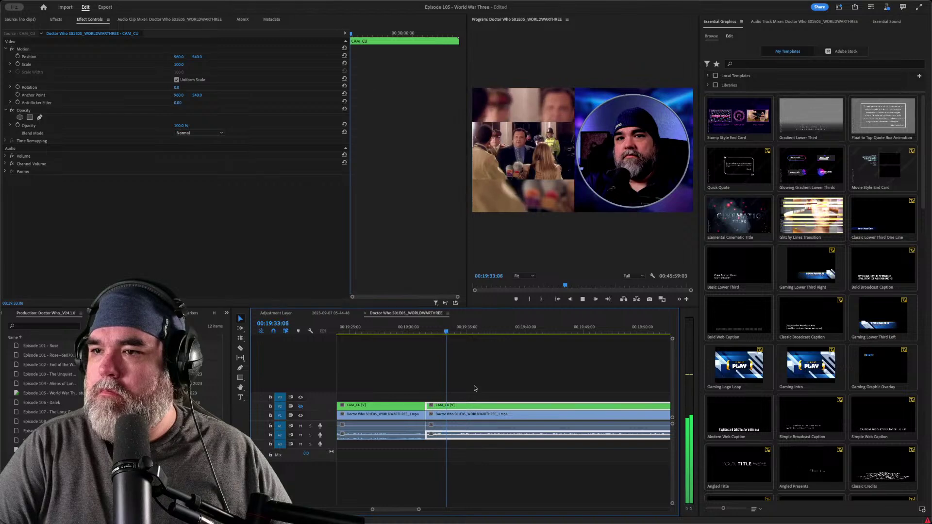
key(ctrl+k)
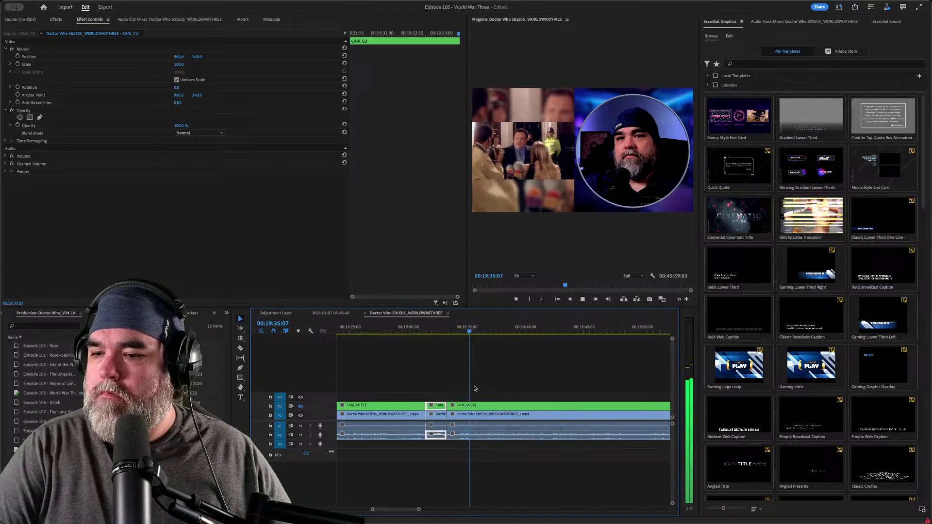
- Ripple-trim the start of the footage following the 00:19:33:08 cut and play through the remaining section
key(Up)
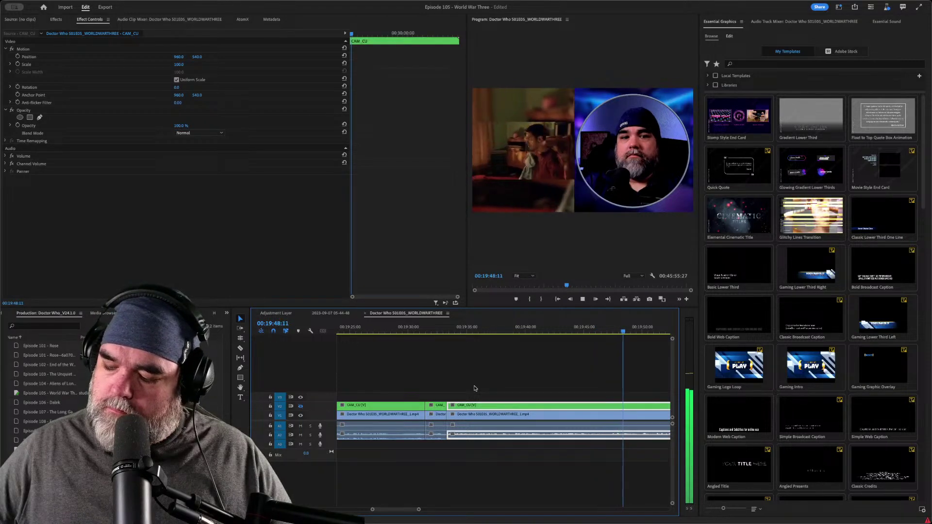
key(j)
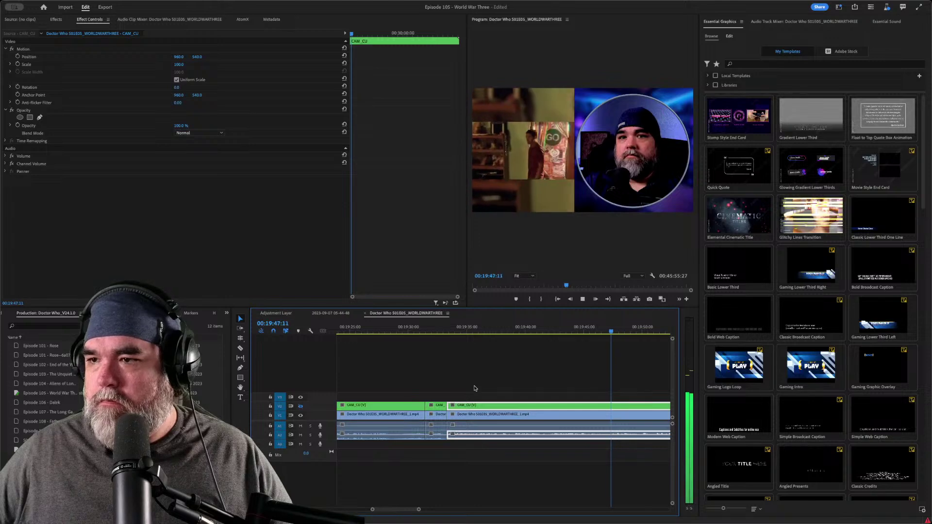
key(k)
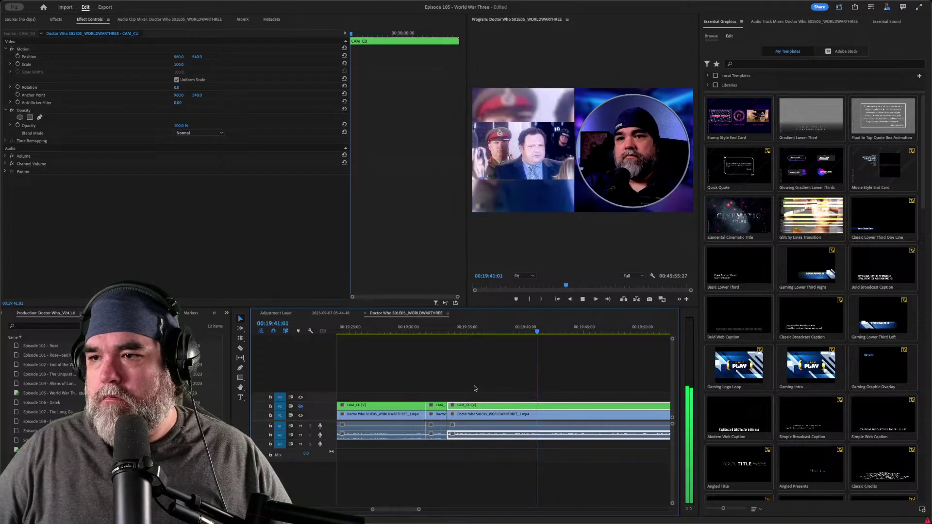
key(l)
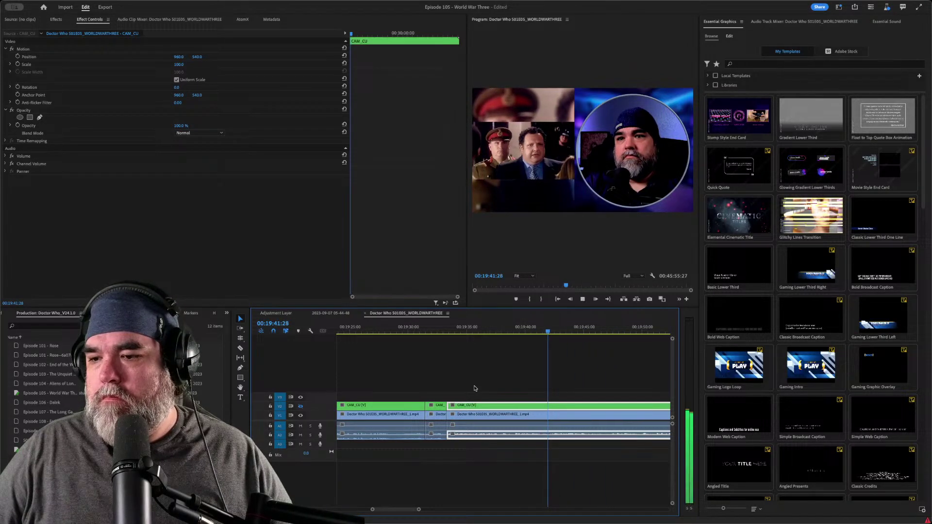
- Try to ripple-trim the footage following the 00:19:33:08 cut up to 00:19:42:03, and undo that trim
key(k)
key(ctrl+k)
key(shift+Delete)
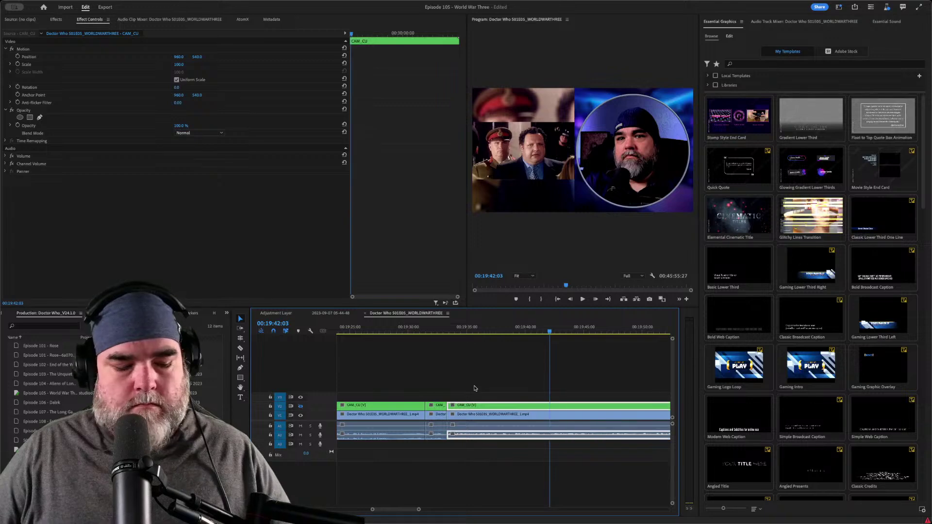
key(Up)
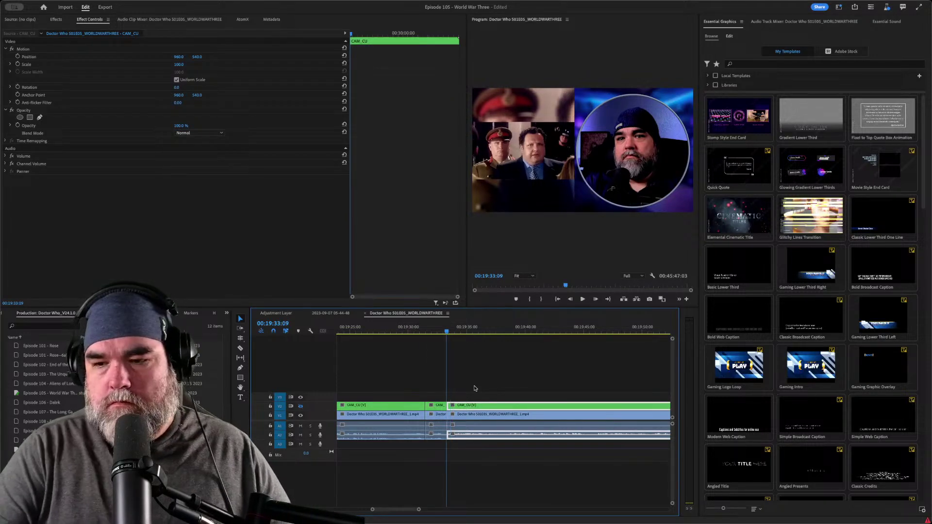
key(shift+k)
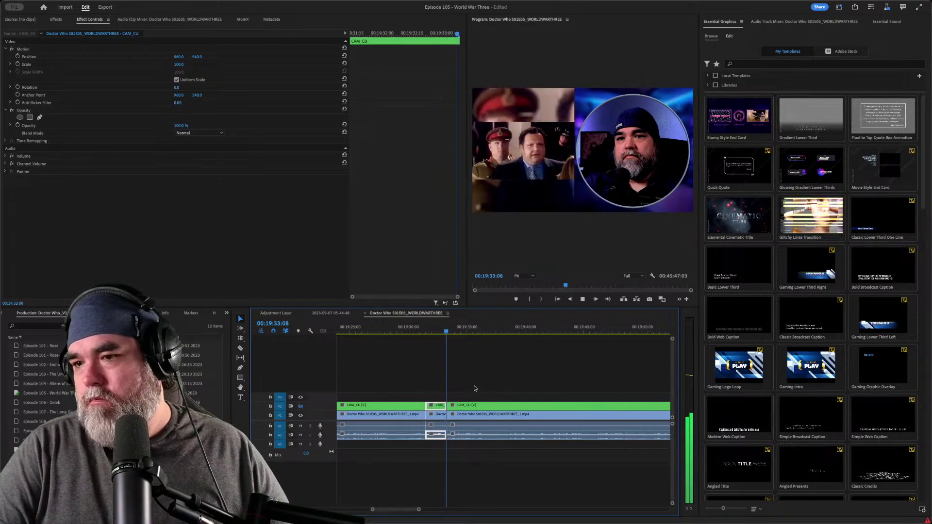
- Split the footage at about 00:19:37:23 and ripple-trim the start of the section that follows
key(k)
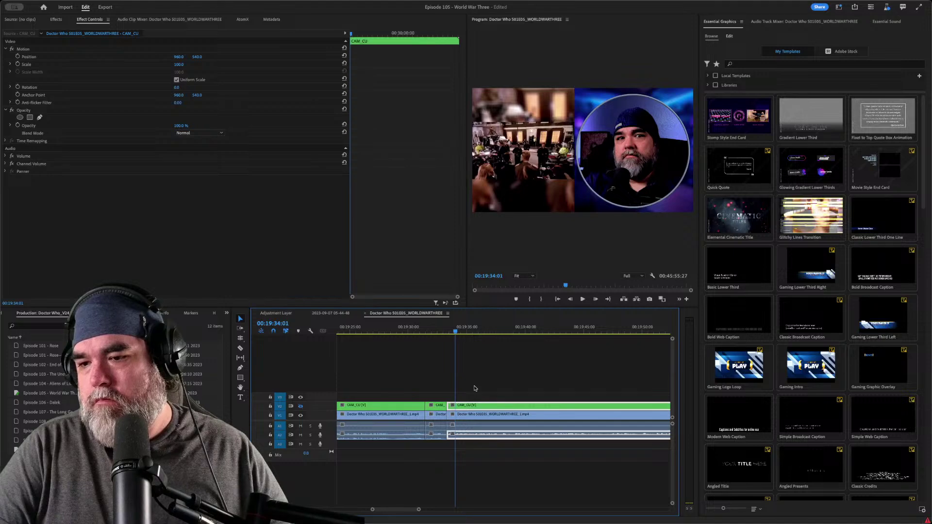
key(l)
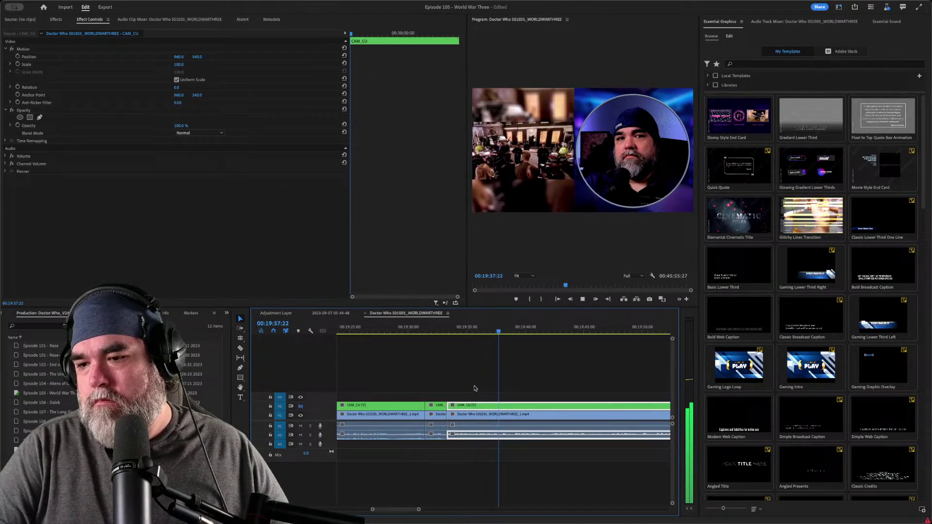
key(ctrl+k)
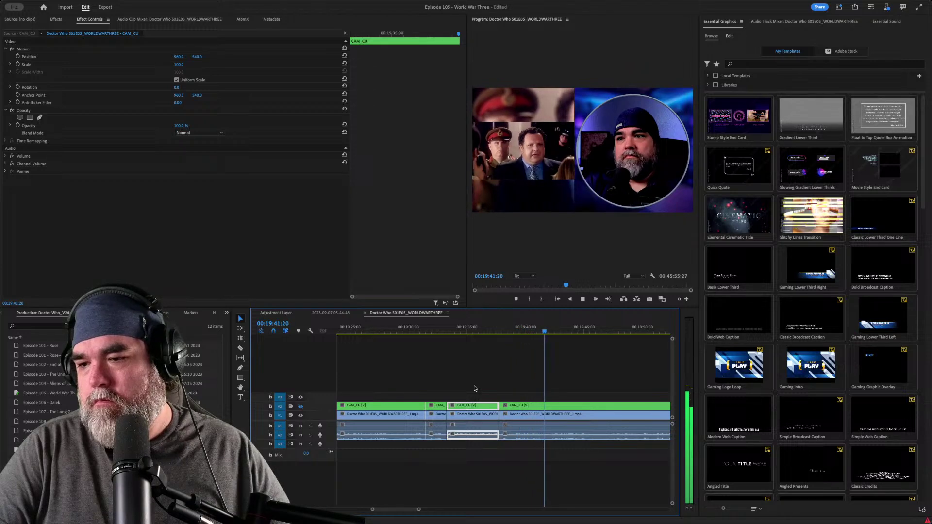
key(Up)
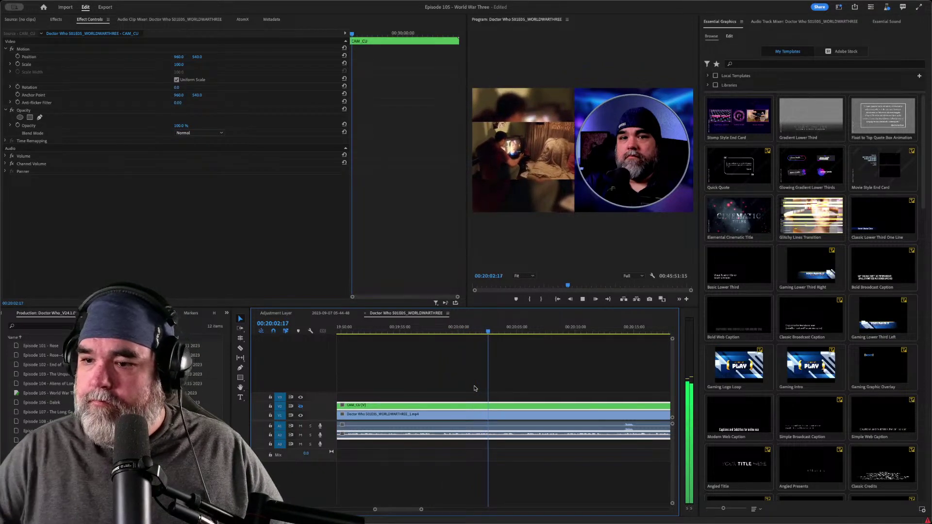
key(space)
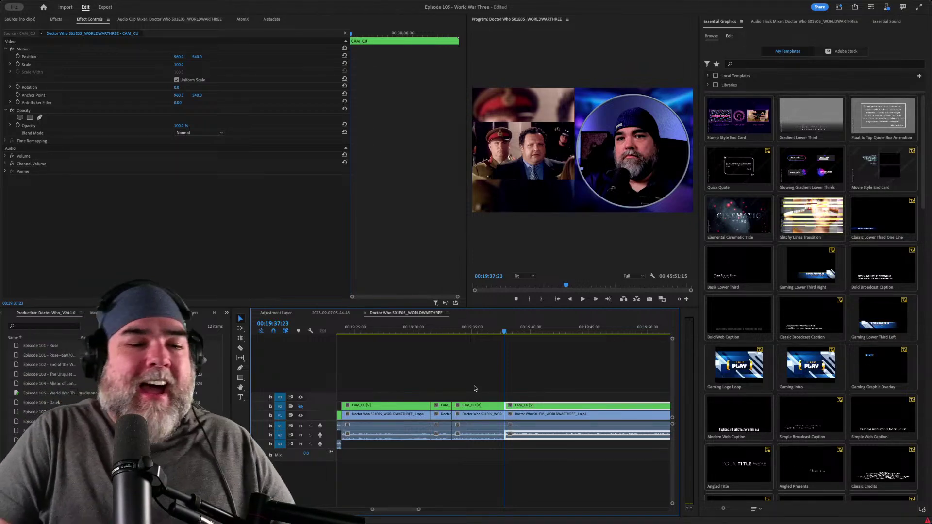
- Split the footage at about 00:19:42 and ripple-trim the start of the section that follows
key(Up)
key(space)
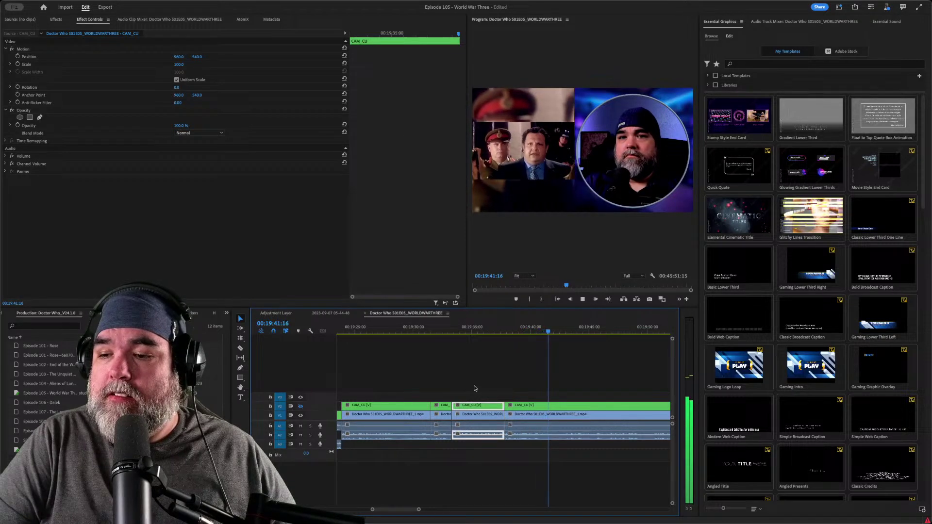
key(space)
key(ctrl+k)
key(space)
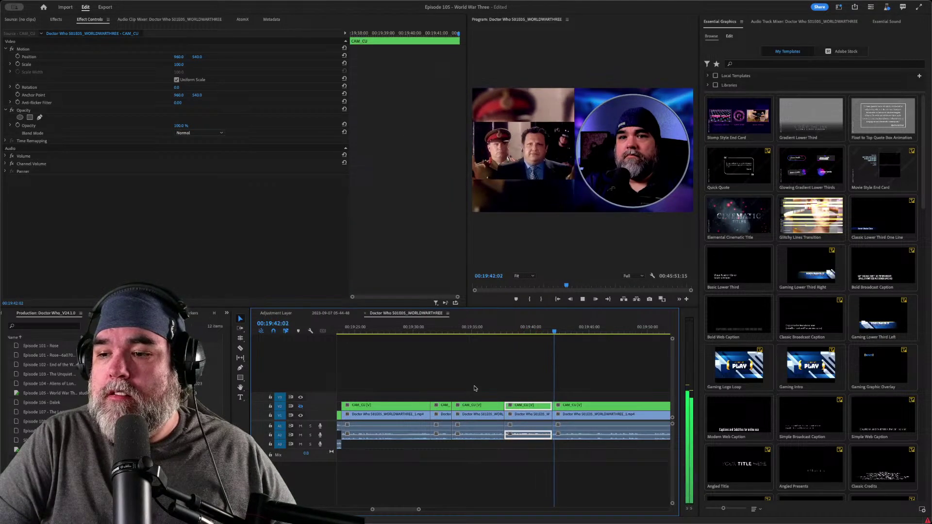
key(space)
key(q)
key(space)
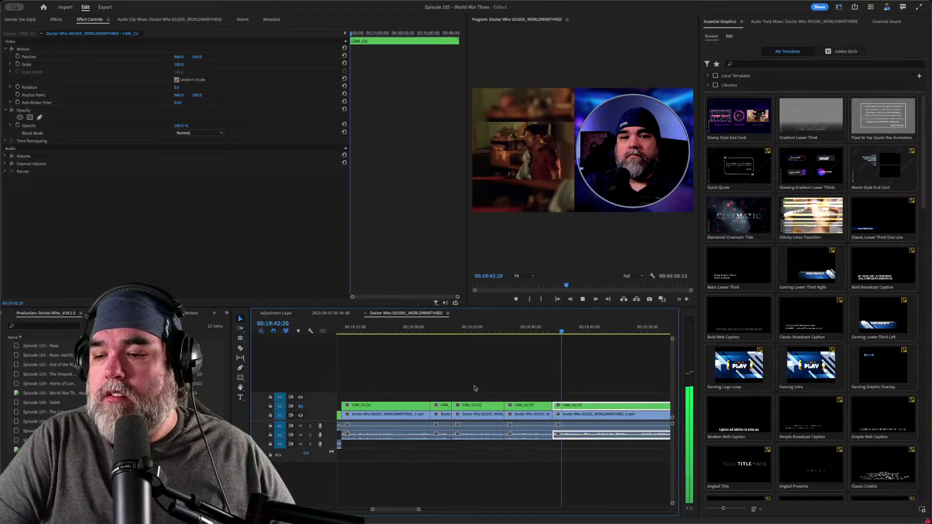
- Split the footage at about 00:19:44 and ripple-trim the start of the section that follows repeatedly
key(ctrl+k)
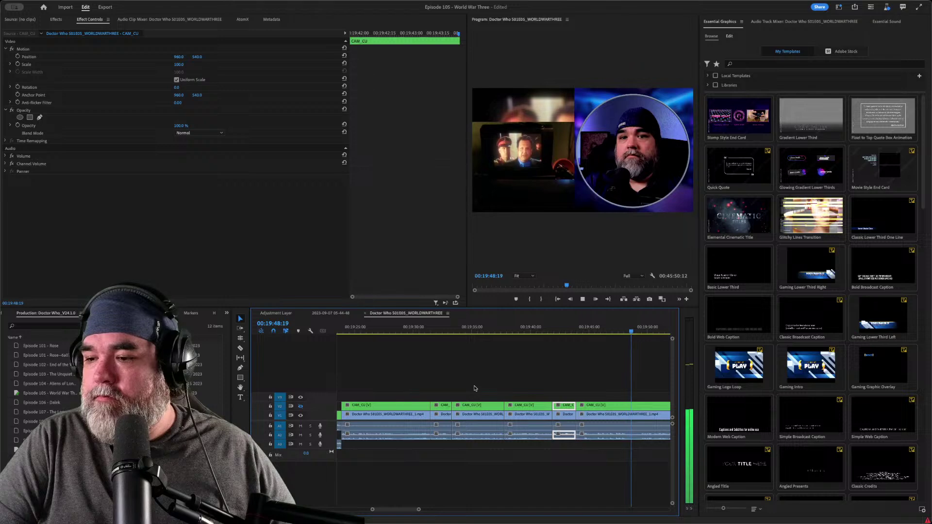
key(Up)
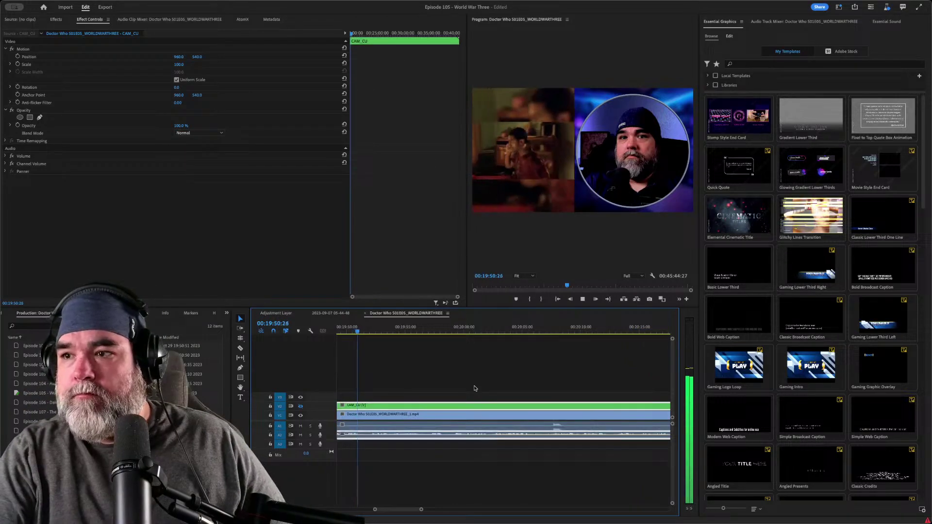
key(space)
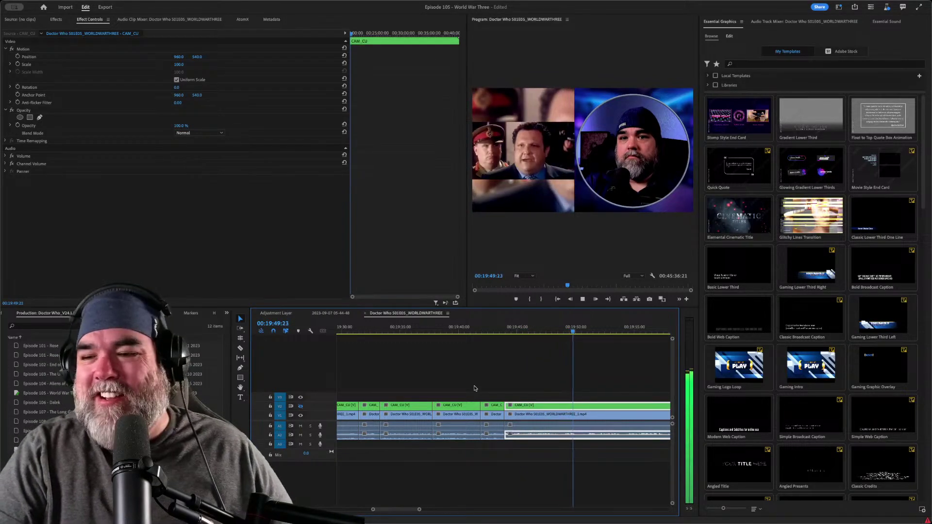
key(space)
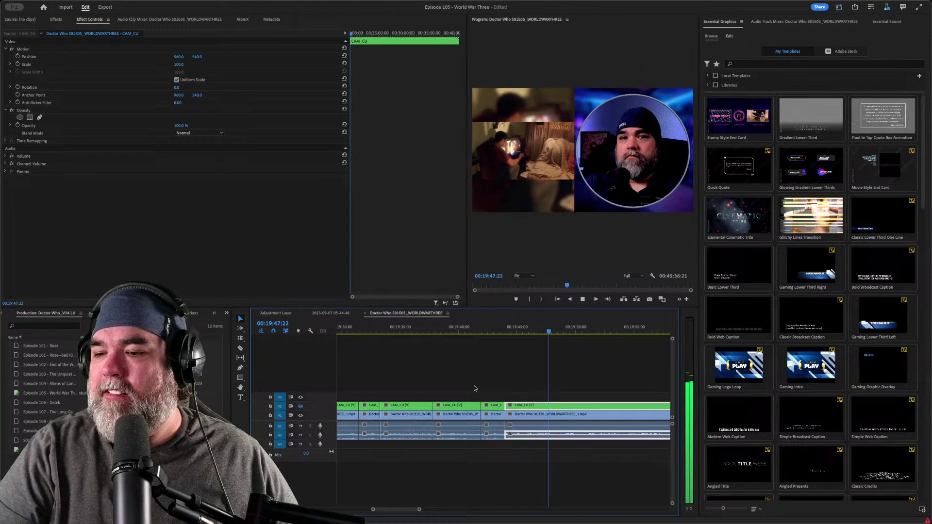
- Split the footage at about 00:19:48:10 and ripple-trim the start of the section that follows
key(ctrl+k)
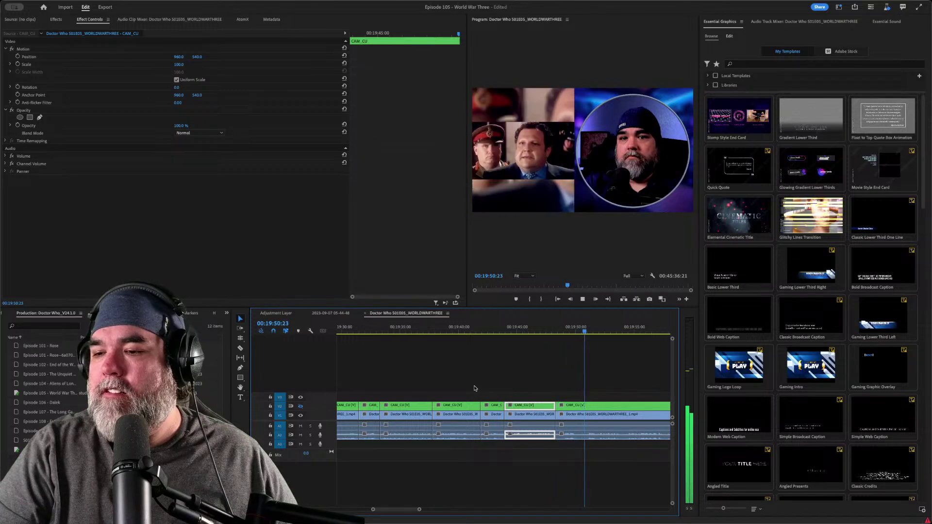
key(space)
key(d)
key(Up)
key(space)
key(space)
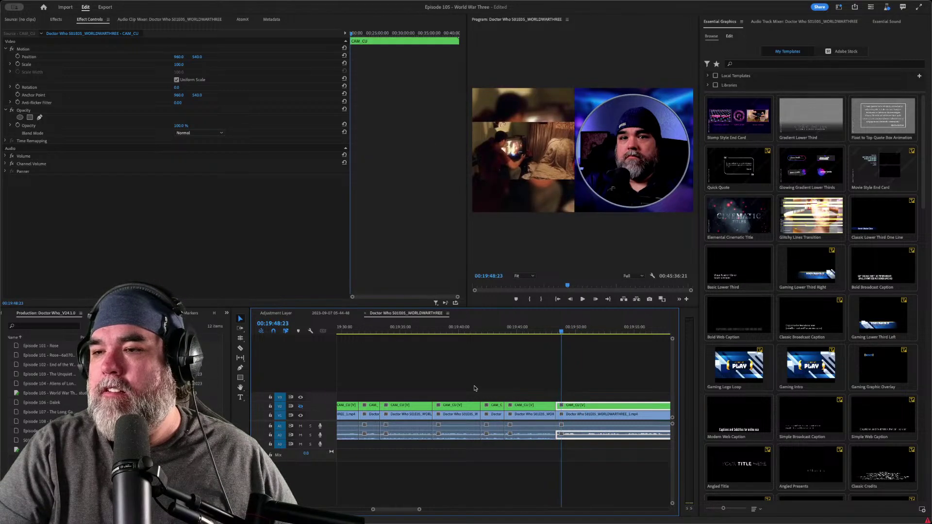
key(Right)
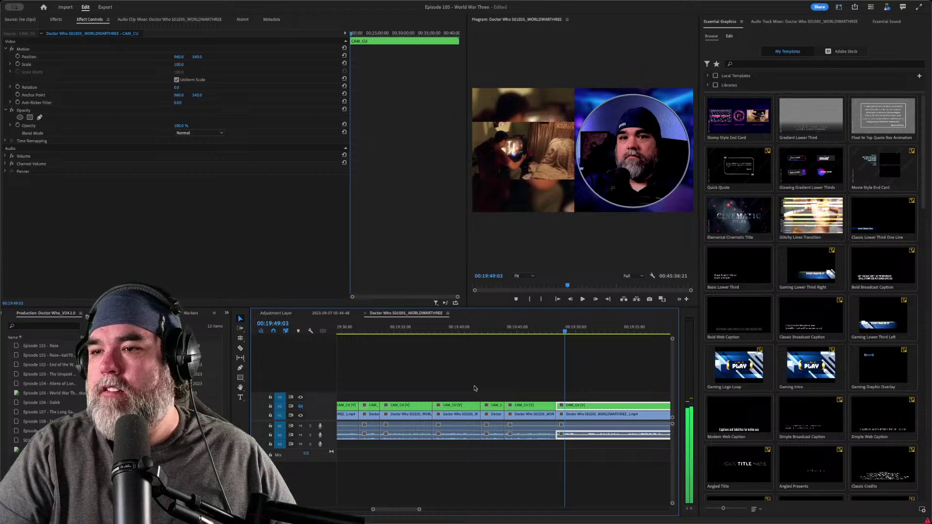
key(space)
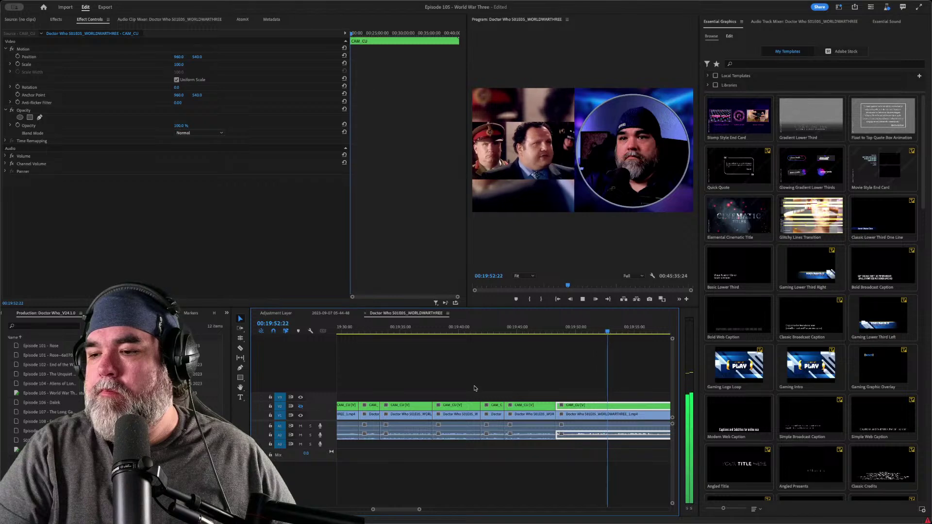
- Split the footage at about 00:19:53 and 00:19:54:18, ripple-trimming the start of the section between the two cuts
key(ctrl+k)
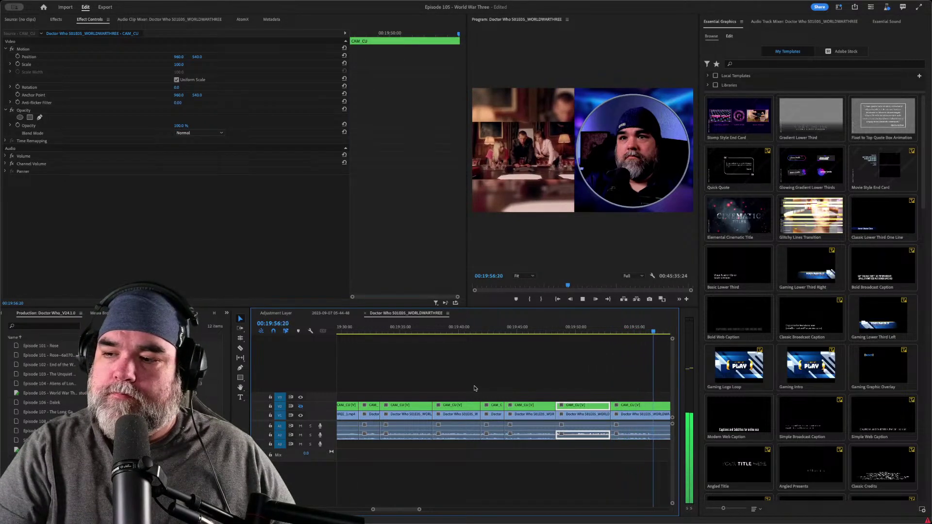
key(q)
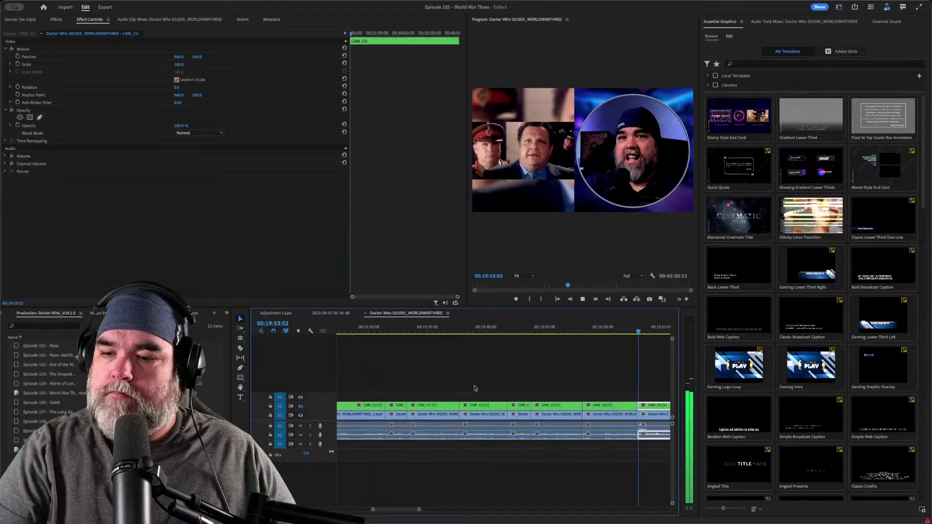
key(space)
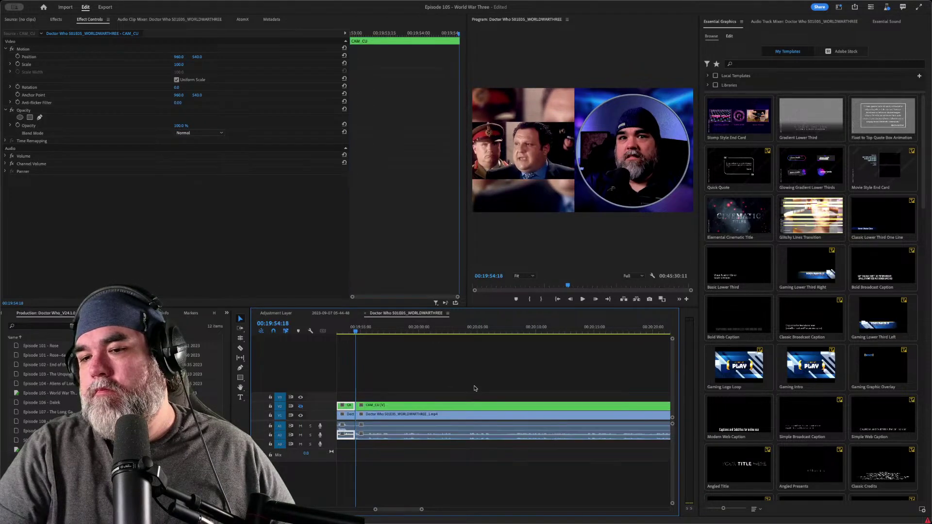
- Show the host camera full-frame between the cuts at about 00:19:53 and 00:19:54:18, and ripple-trim the start of the footage that follows
key(space)
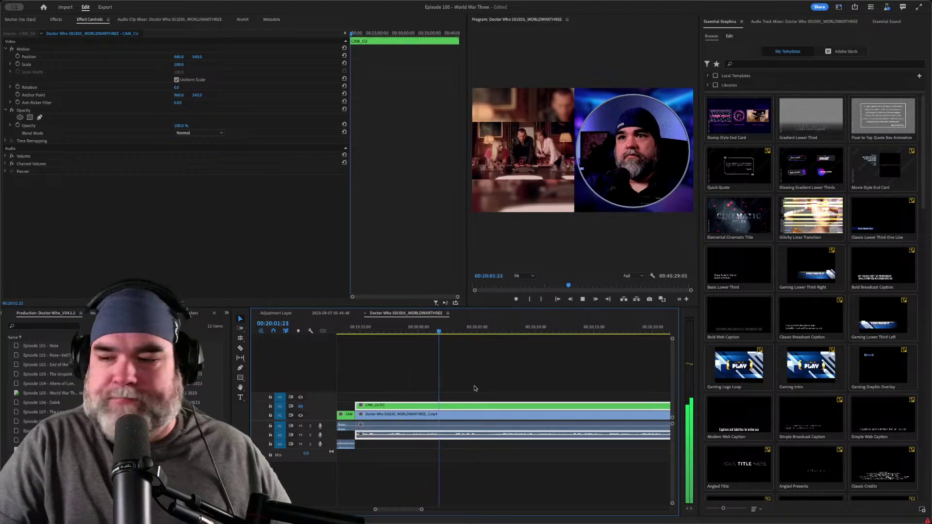
key(Up)
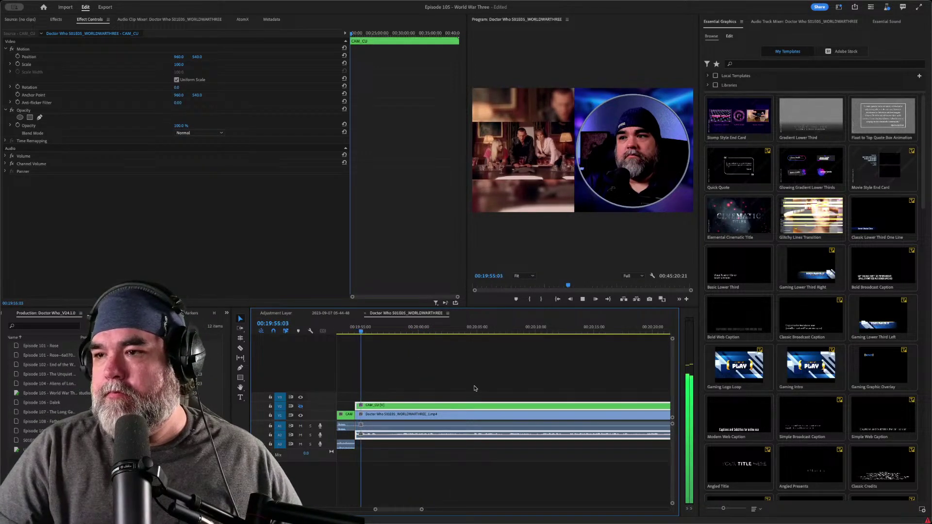
- Split the footage at about 00:19:56:21 and ripple-trim the start of the section that follows
key(ctrl+shift+k)
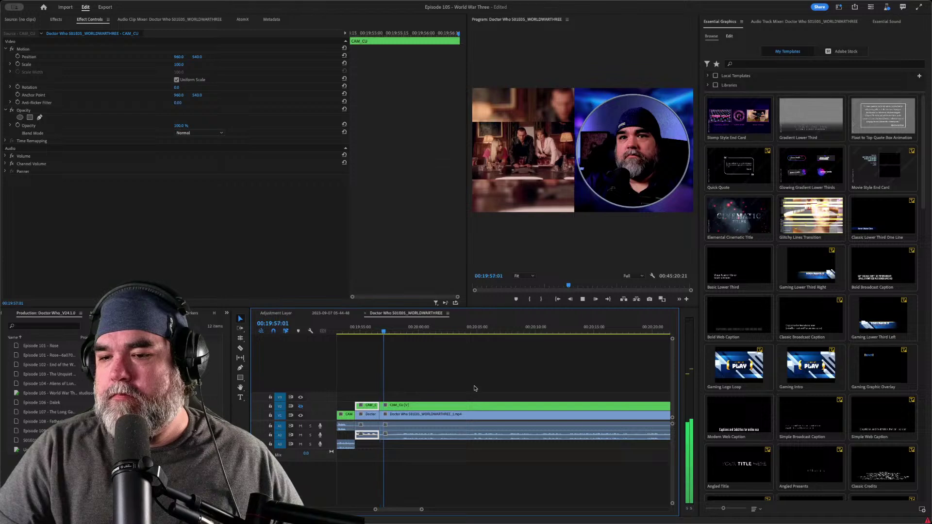
key(q)
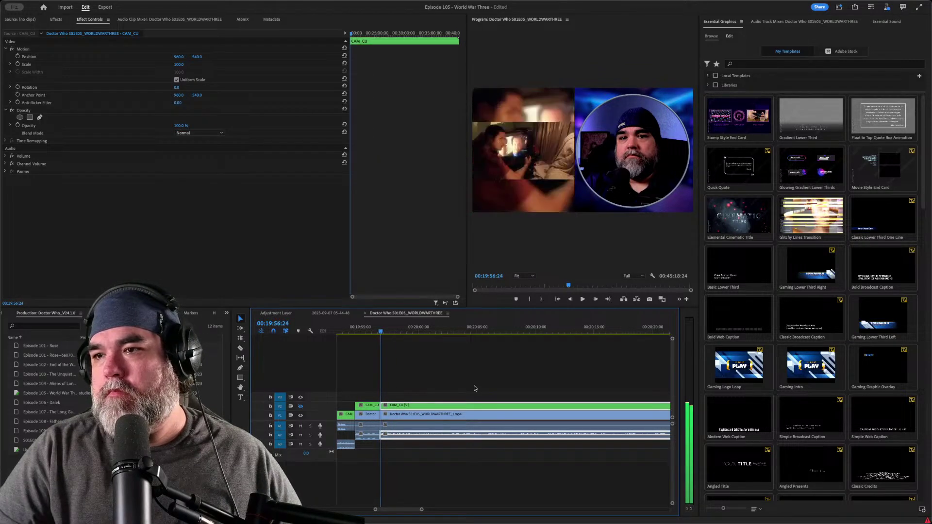
key(space)
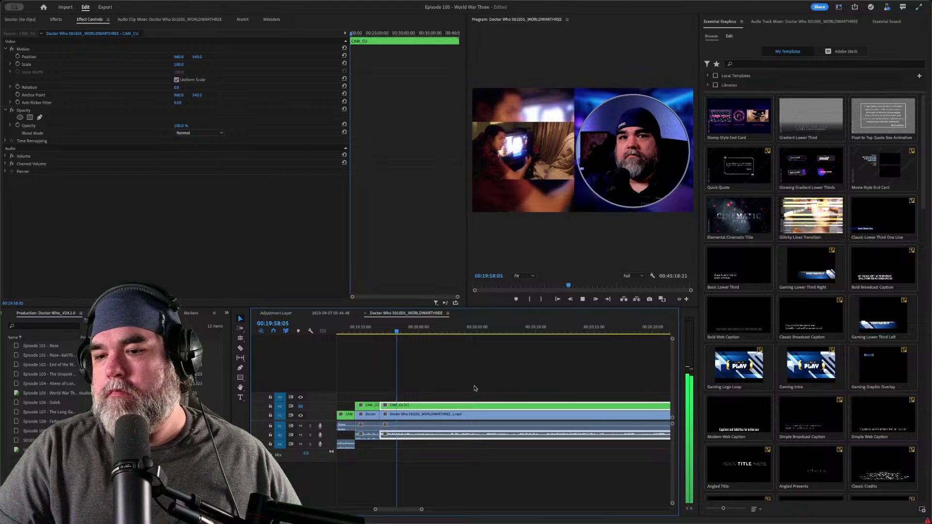
- Split the footage at about 00:20:01:20 and ripple-trim the start of the section that follows
key(ctrl+shift+k)
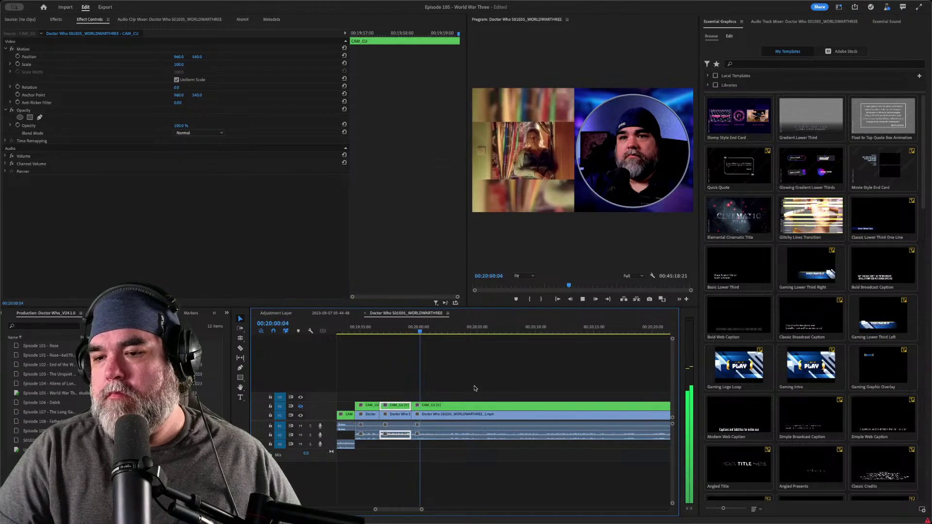
key(ctrl+z)
key(ctrl+shift+k)
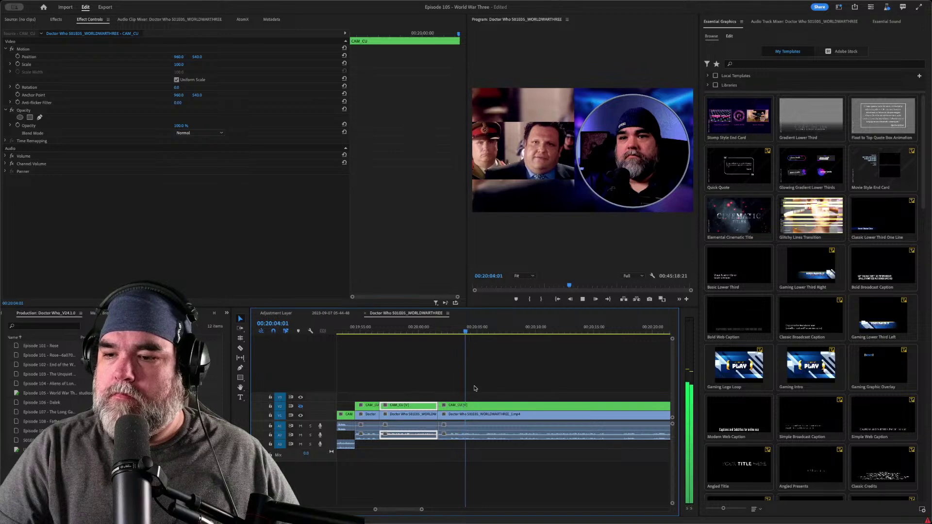
key(Up)
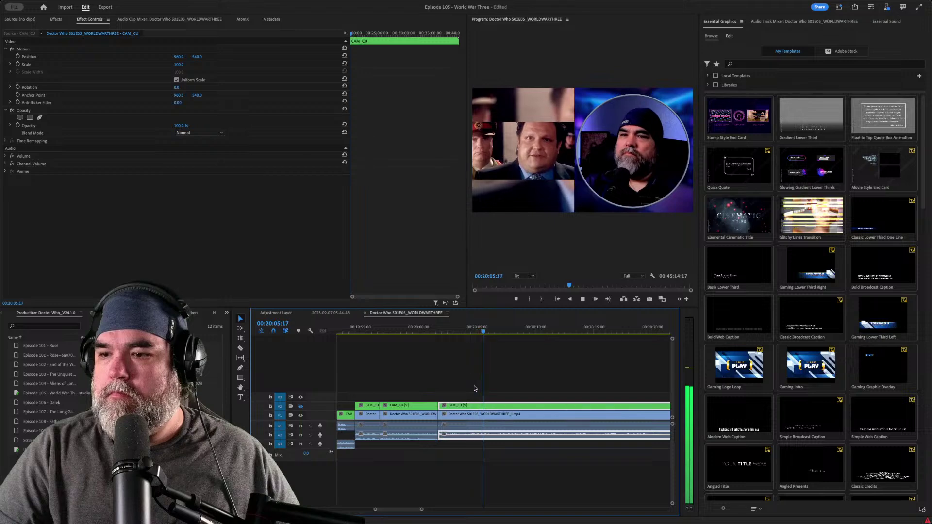
- Undo the last ripple trim at the cut at about 00:20:01:21 and replay the footage from there
key(space)
key(Right)
key(Right)
key(Right)
key(Right)
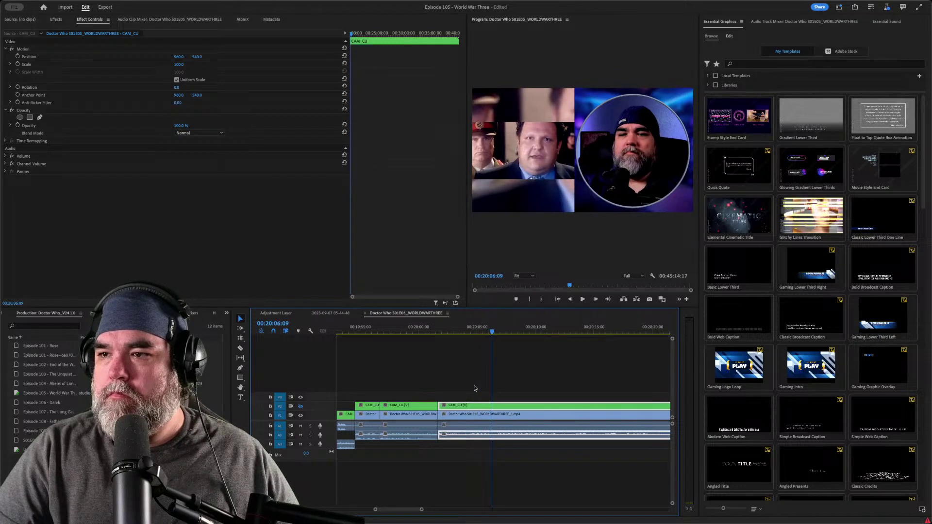
key(Up)
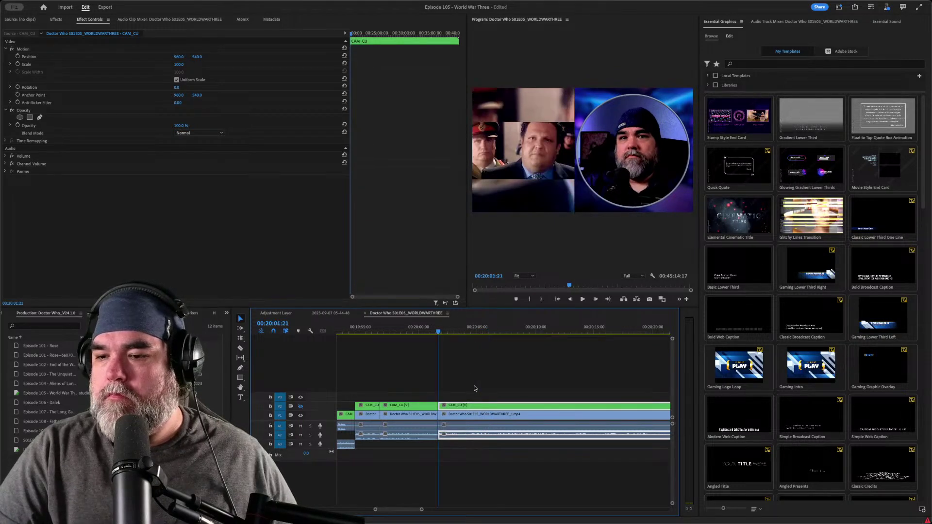
key(space)
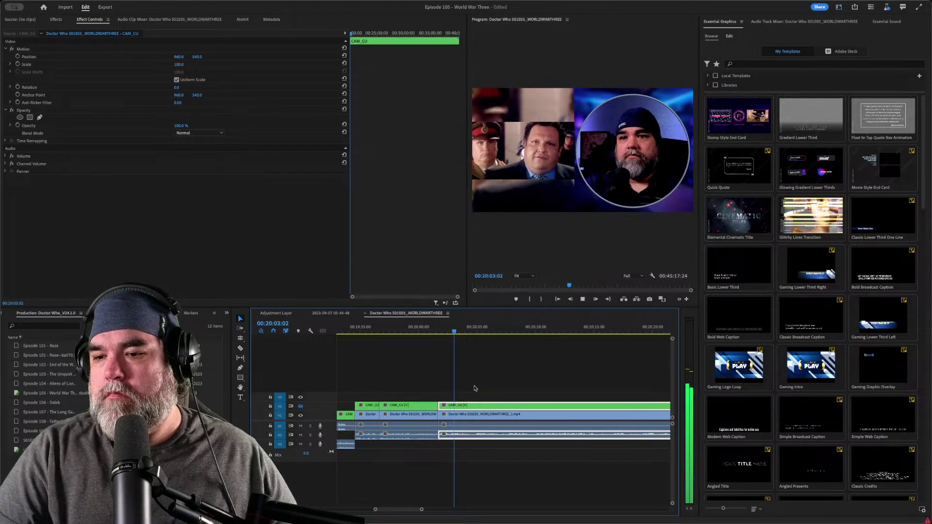
- Split the footage at about 00:20:04:10 and ripple-trim the start of the section that follows
key(space)
key(ctrl+k)
key(space)
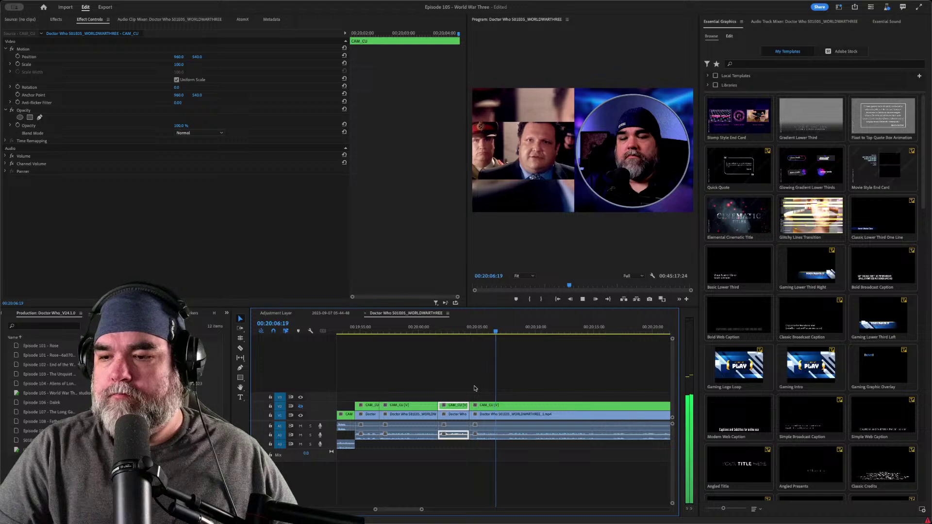
key(Up)
key(space)
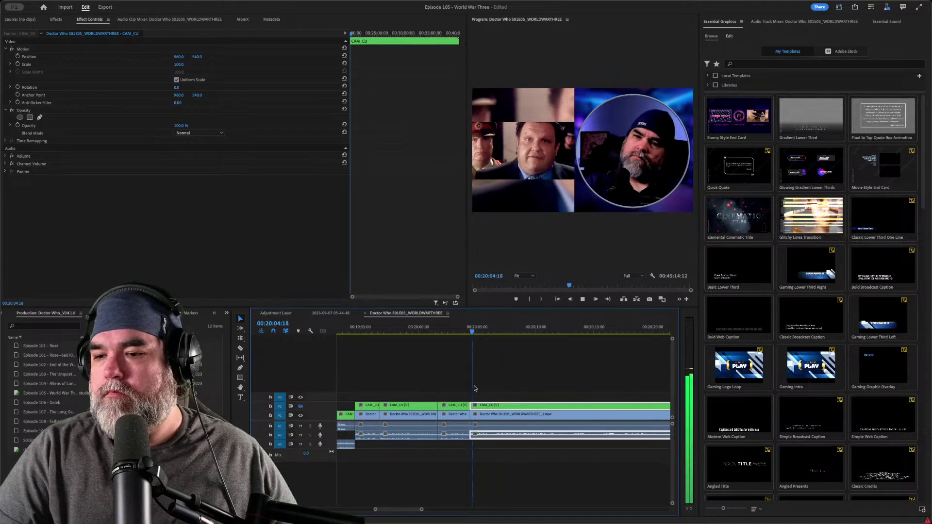
- Split the footage at about 00:20:05:27 and 00:20:10:10, ripple-trimming the start of the section between the two cuts
key(ctrl+k)
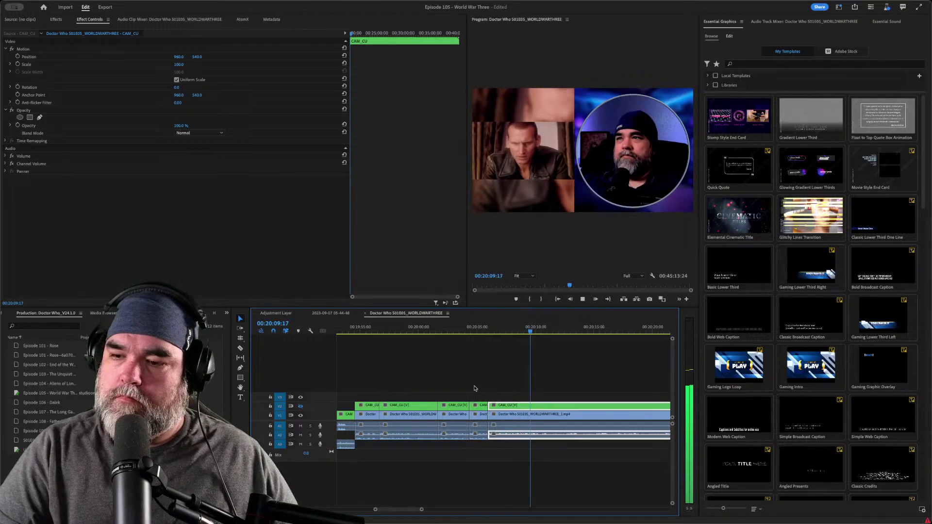
key(ctrl+k)
key(space)
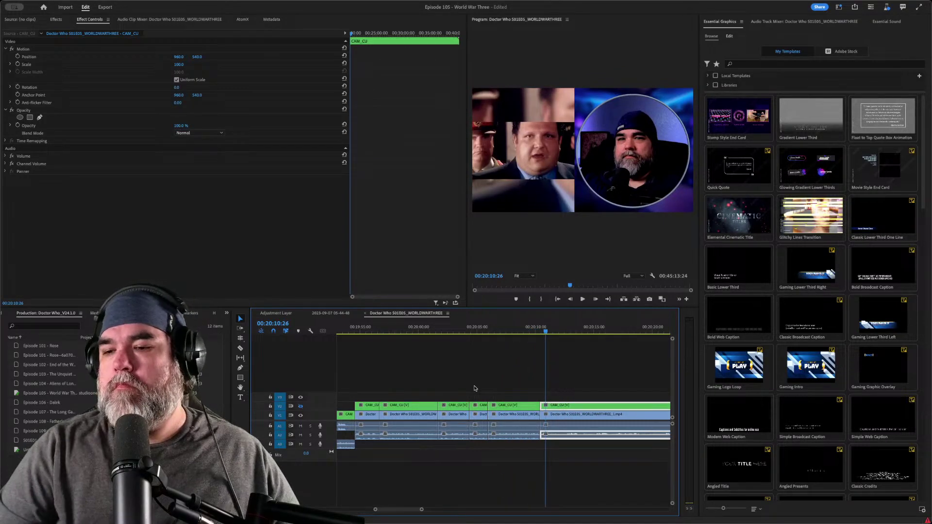
- Replay the sections from about 00:19:55 and ripple-delete the one between the cuts at about 00:19:56:21 and 00:20:01:21
drag(480, 390, 479, 444)
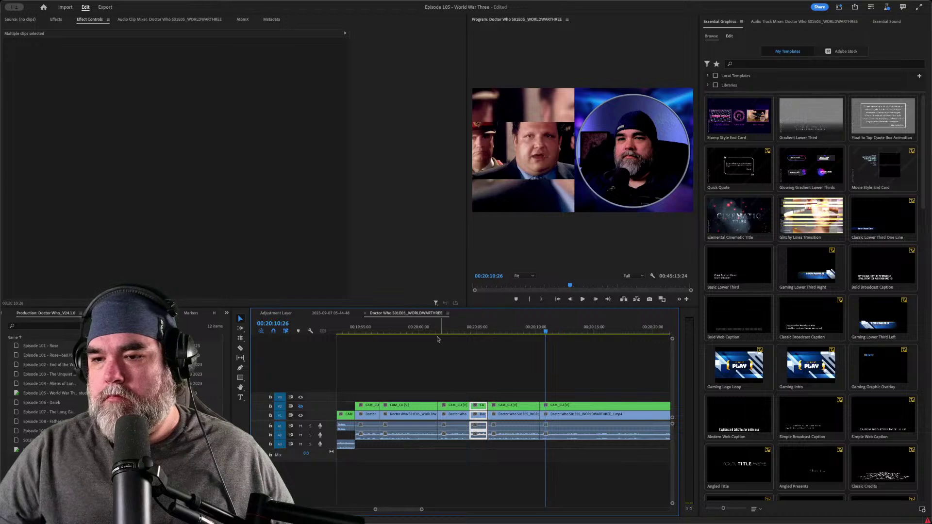
click(401, 330)
key(space)
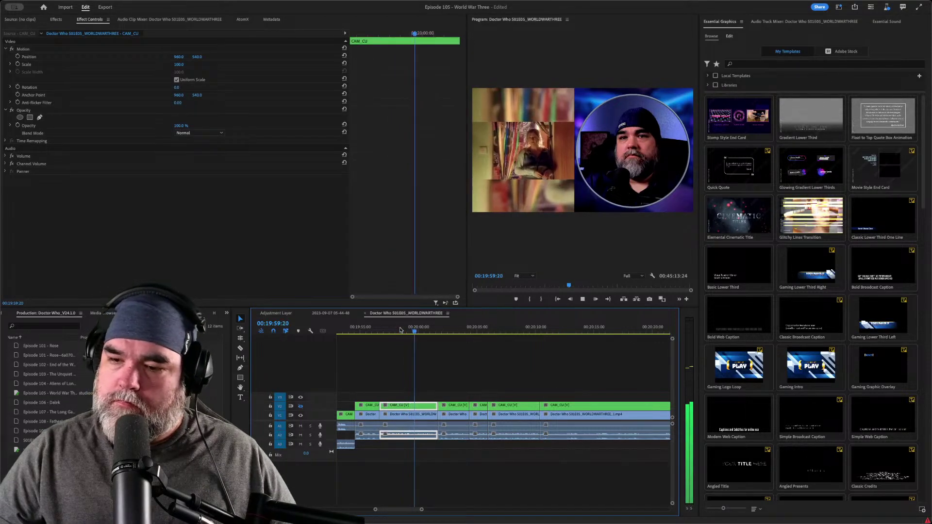
click(361, 329)
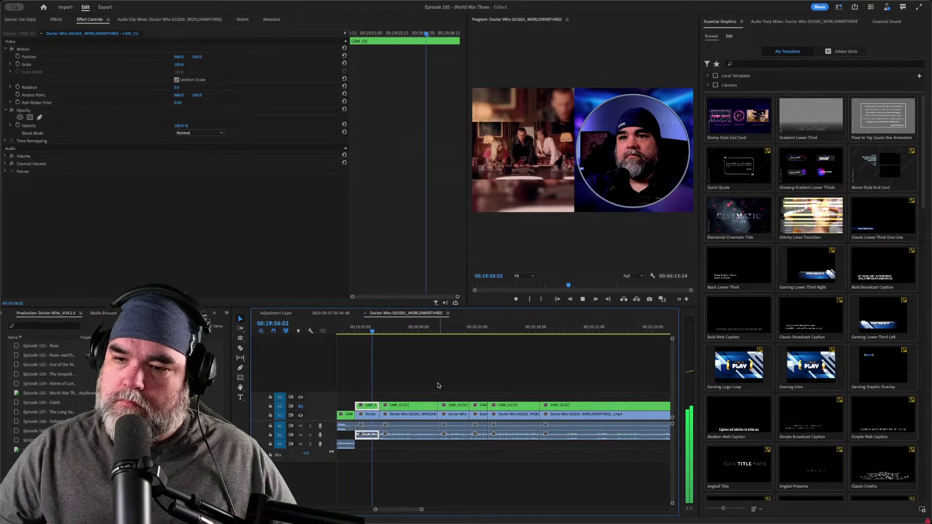
key(shift+Delete)
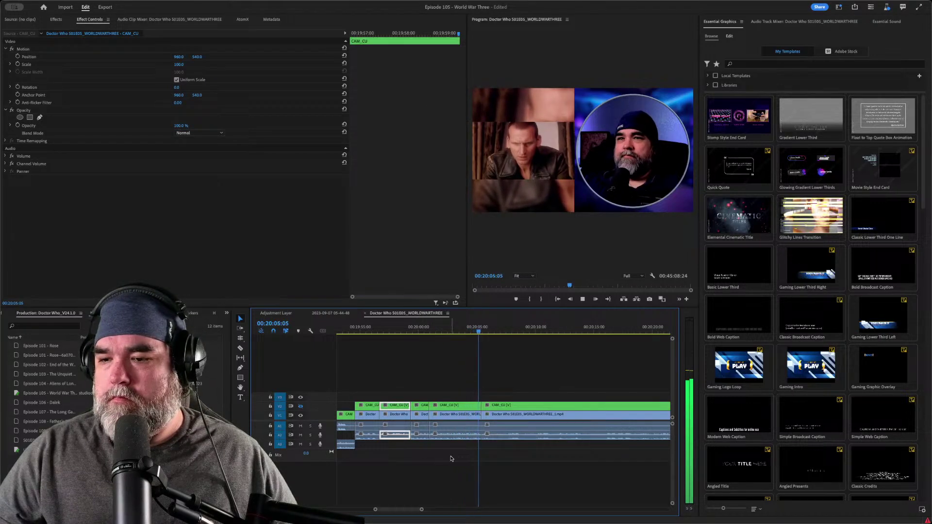
- Ripple-delete the section between the cuts at about 00:20:00:29 and 00:20:05:12
click(459, 434)
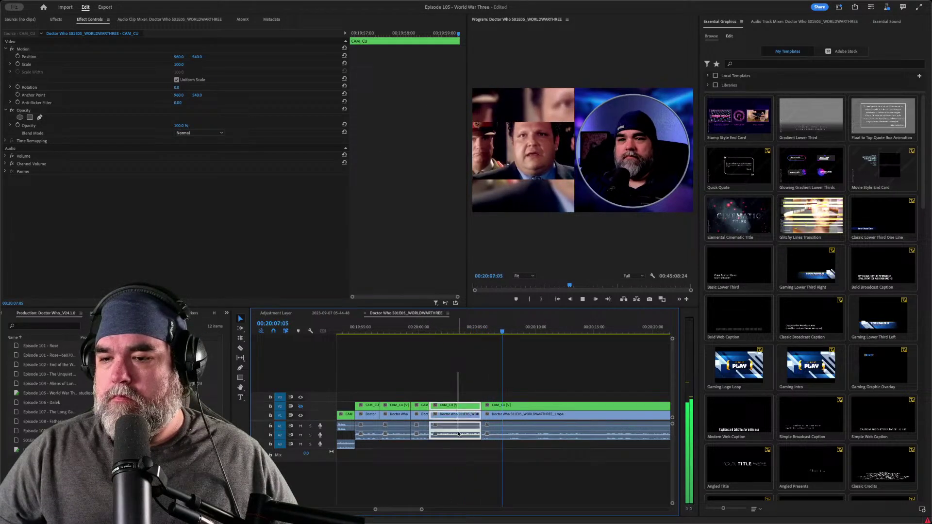
key(shift+Delete)
click(459, 434)
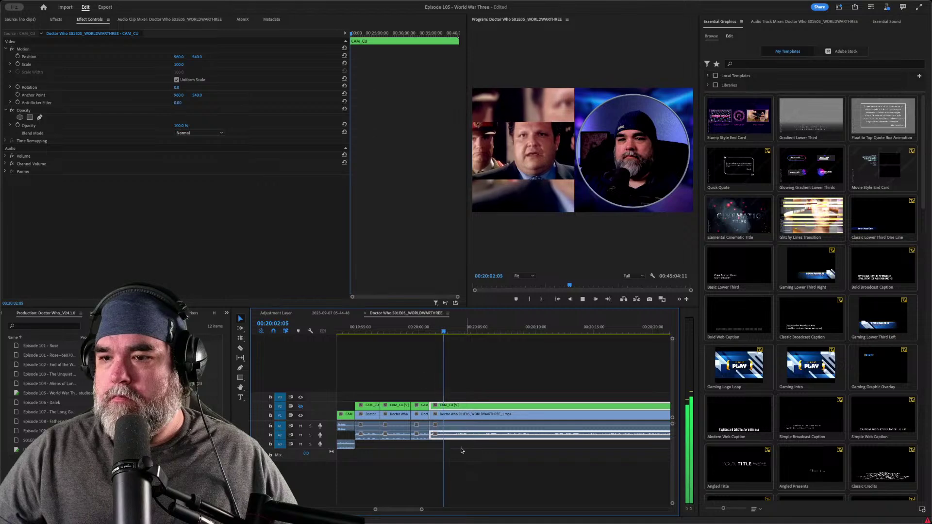
- Review the footage after the cut at about 00:20:00:29 and ripple-trim its start up to about 00:20:11:09
key(space)
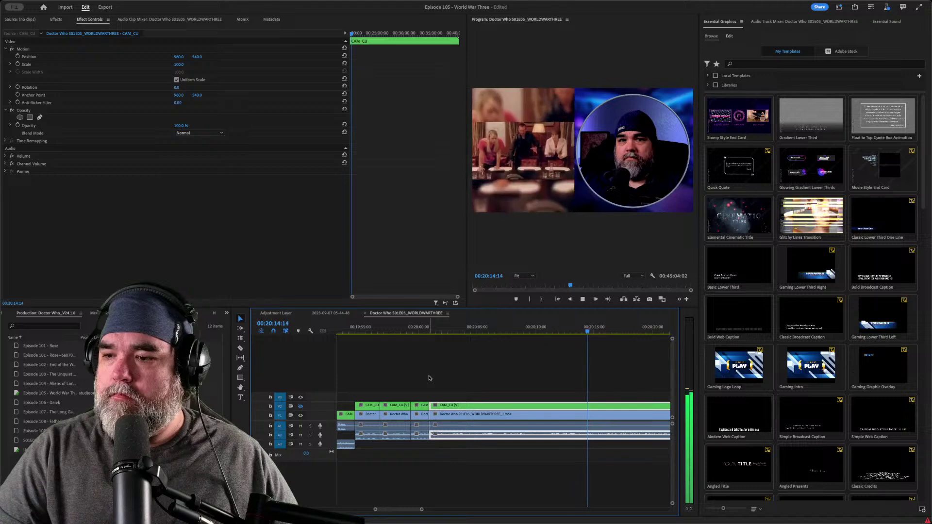
key(Up)
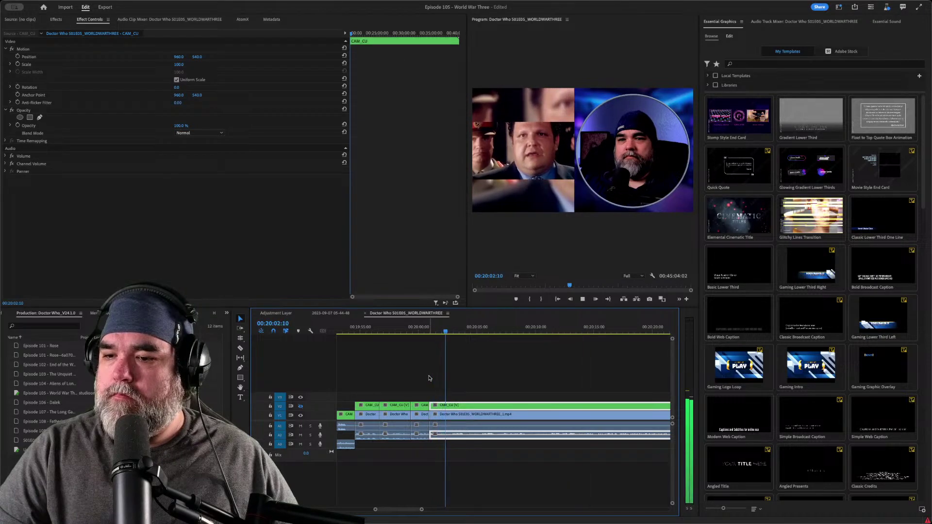
key(Up)
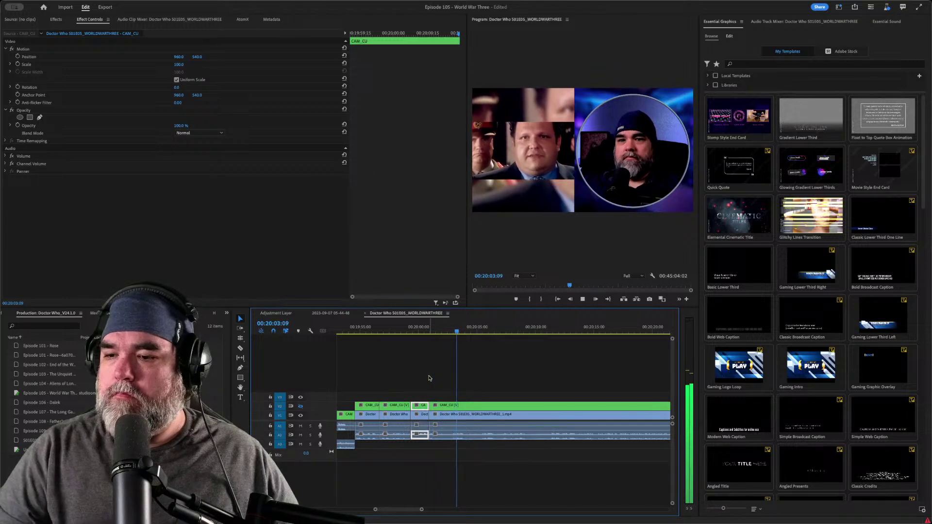
click(518, 332)
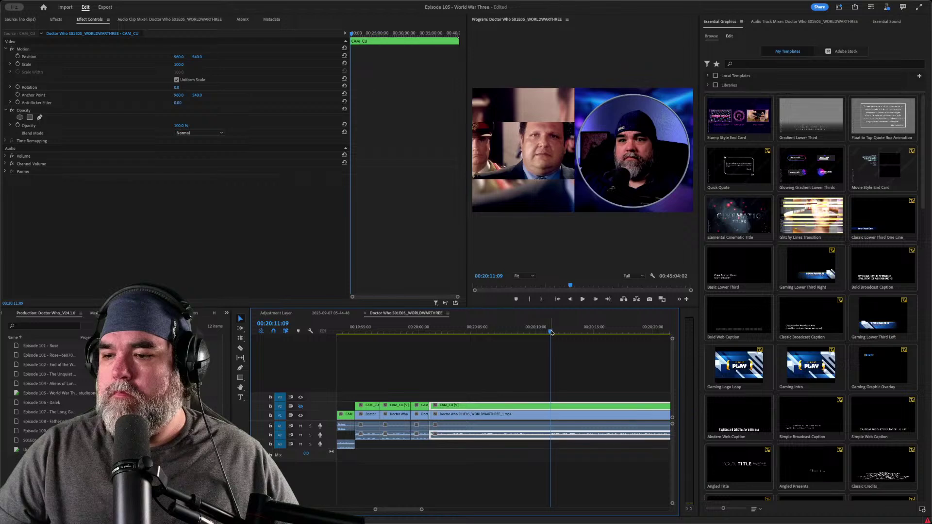
key(Up)
key(space)
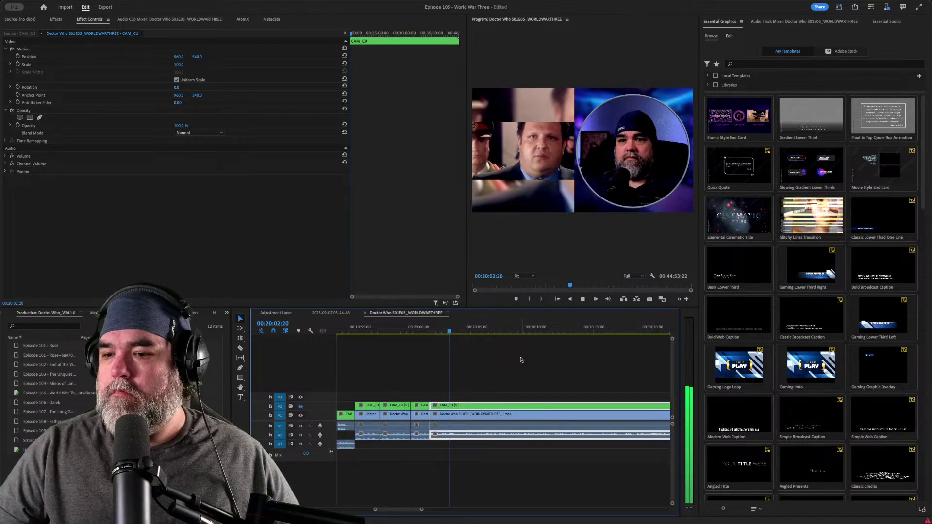
- Split the footage at about 00:20:03:18 and ripple-trim the start of the section that follows
key(ctrl+k)
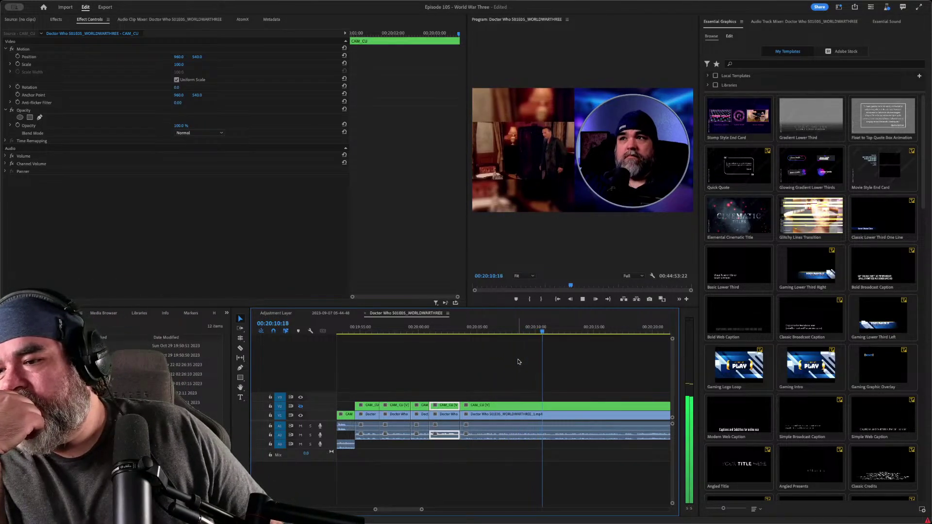
key(q)
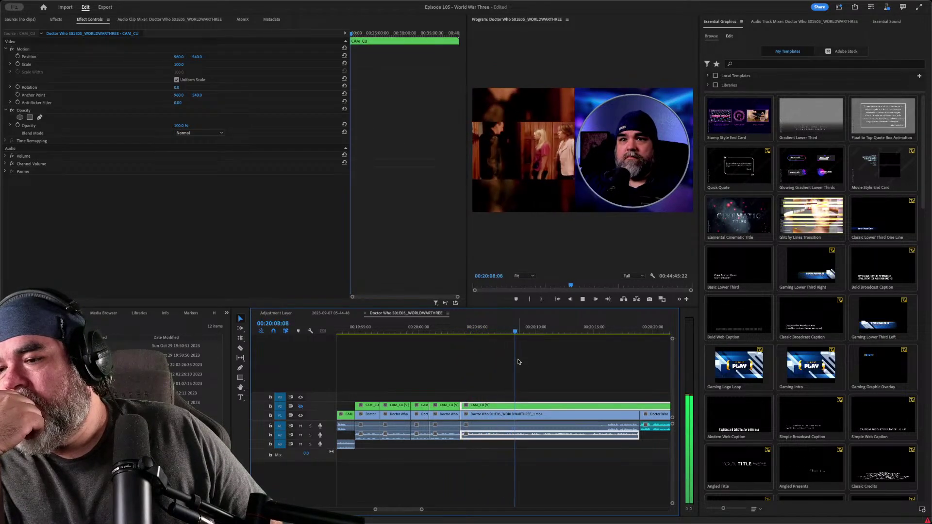
- Split the footage at about 00:20:09:10, undo that split, and split at about 00:20:09:15 instead
key(ctrl+k)
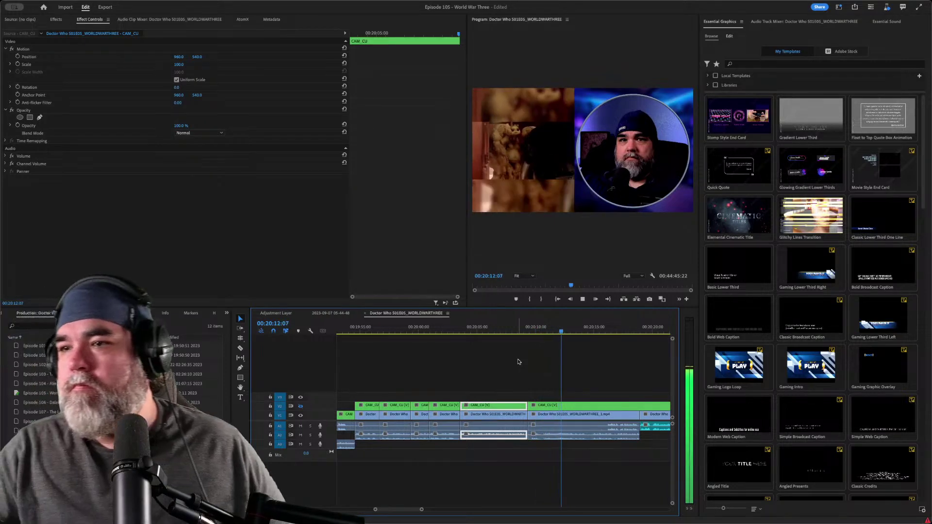
key(ctrl+z)
click(548, 405)
click(521, 331)
key(space)
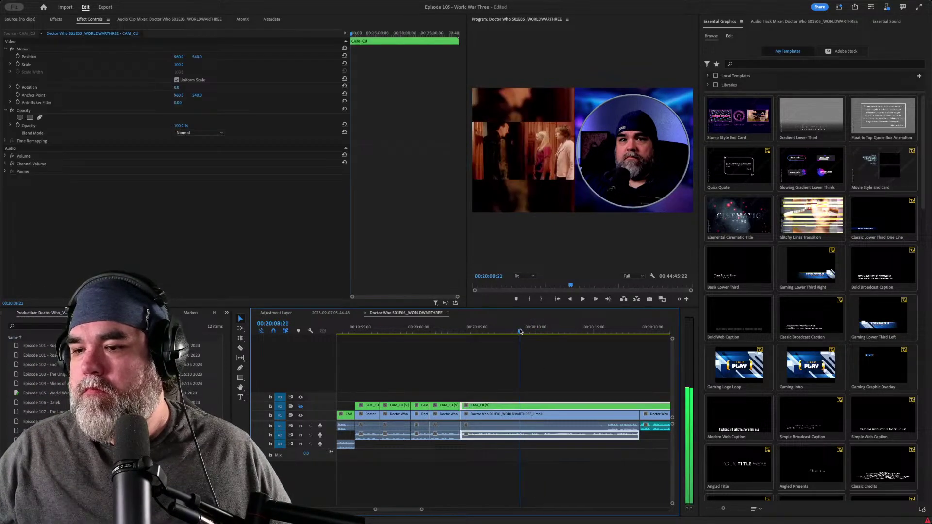
key(ctrl+k)
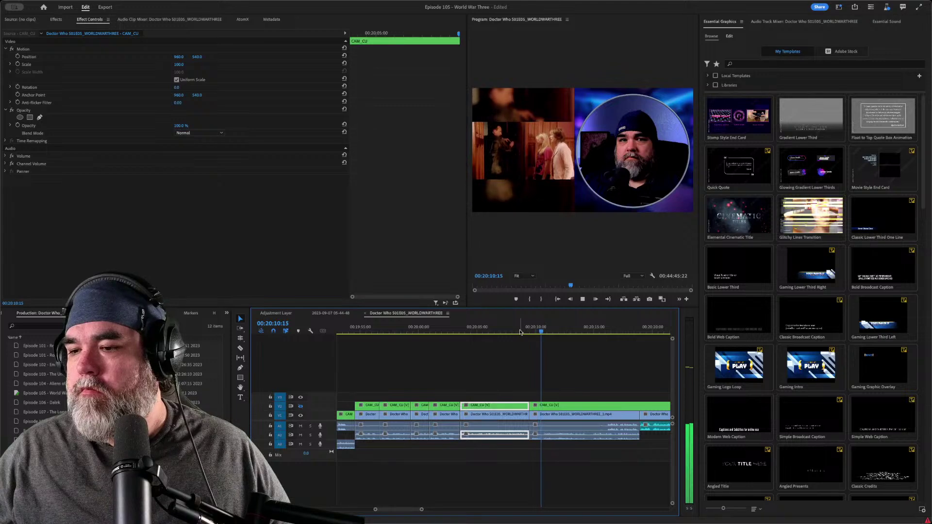
- Try ripple-trimming the section after the cut at about 00:20:09:15 to two different start points, undoing each trim
key(q)
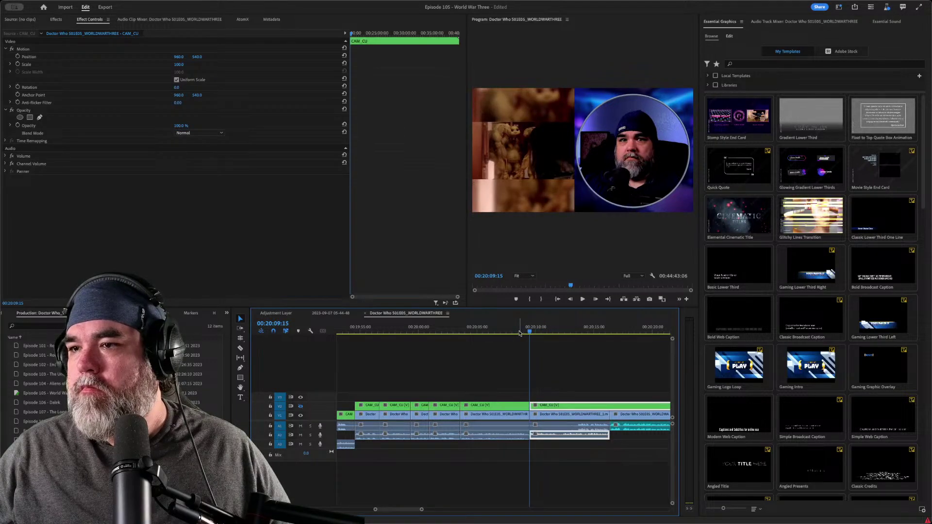
key(ctrl+z)
key(space)
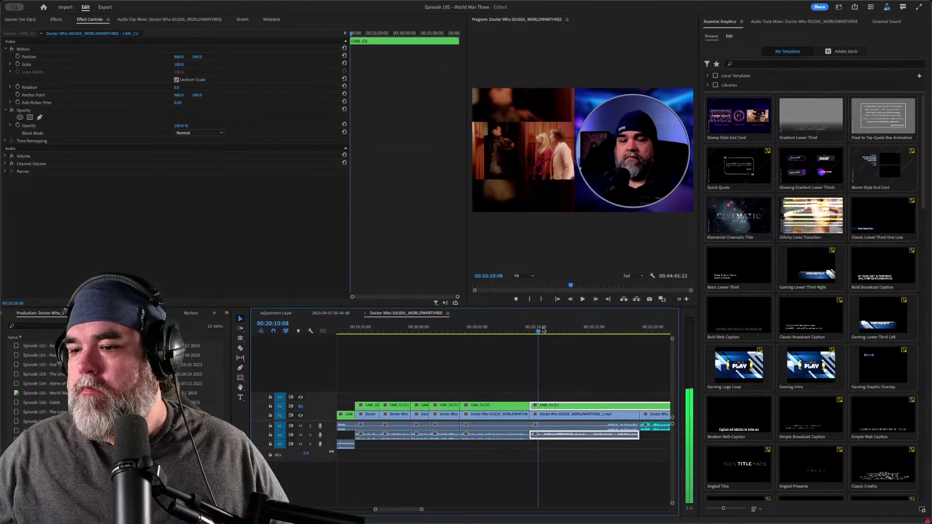
key(q)
key(space)
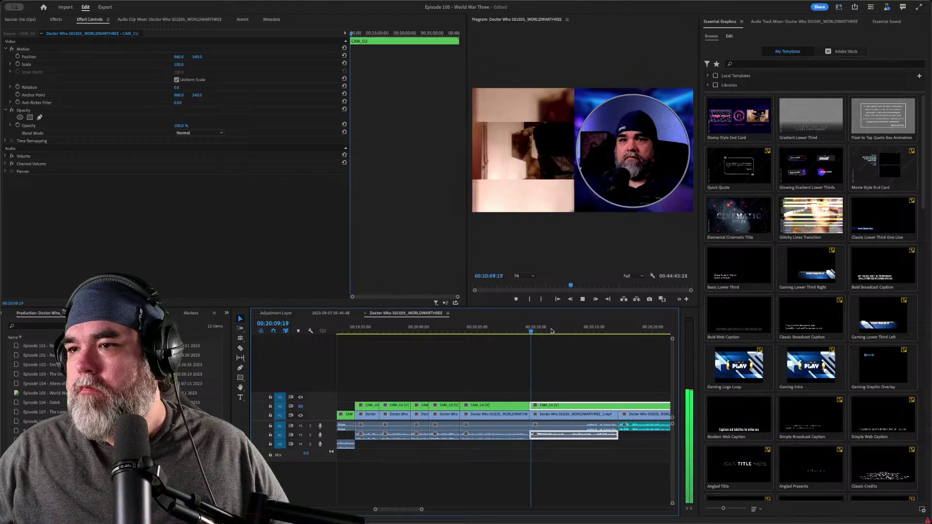
key(space)
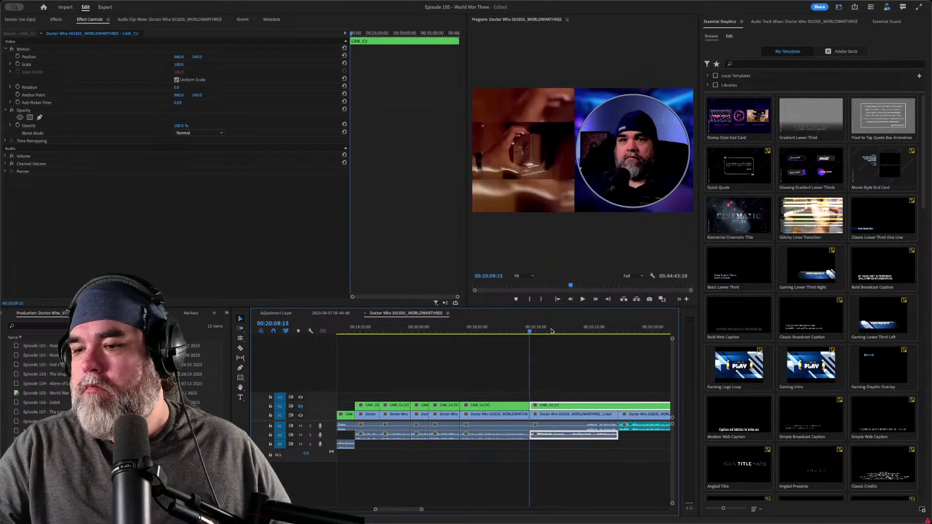
key(Up)
key(Up)
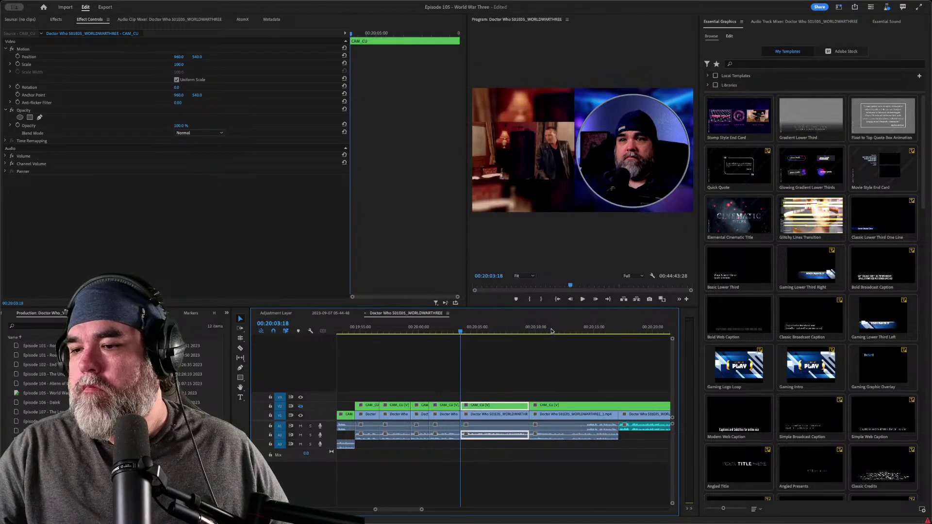
key(Down)
key(j)
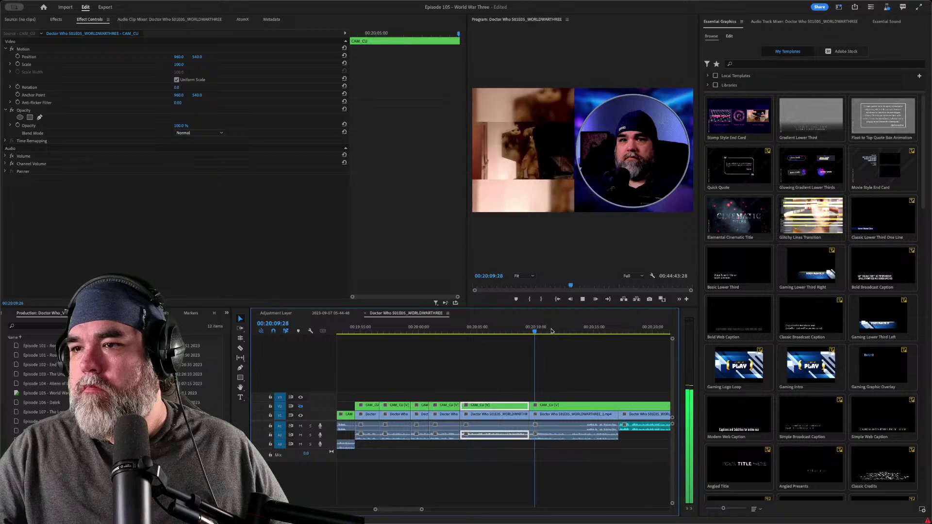
key(Up)
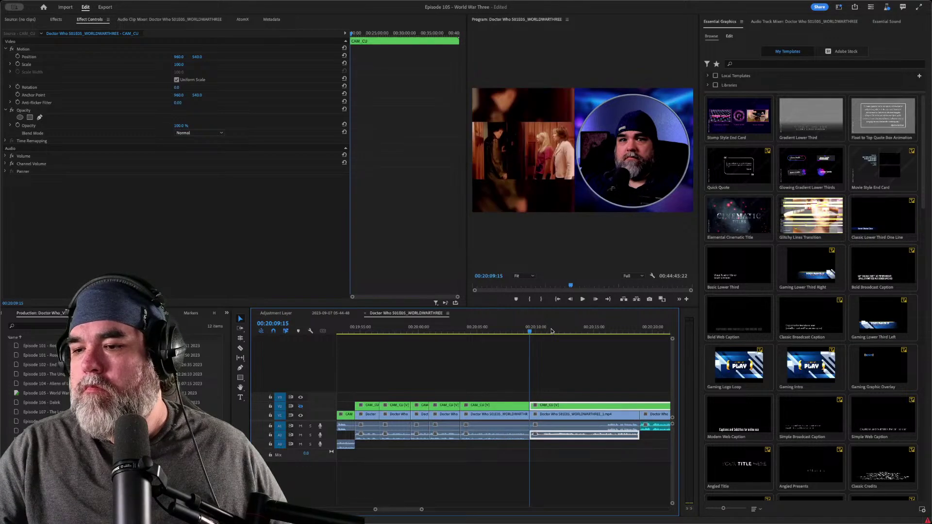
- Ripple-trim the start of the section after the 00:20:09:15 cut up to about 00:20:10:21 and review the shortened section
key(space)
key(space)
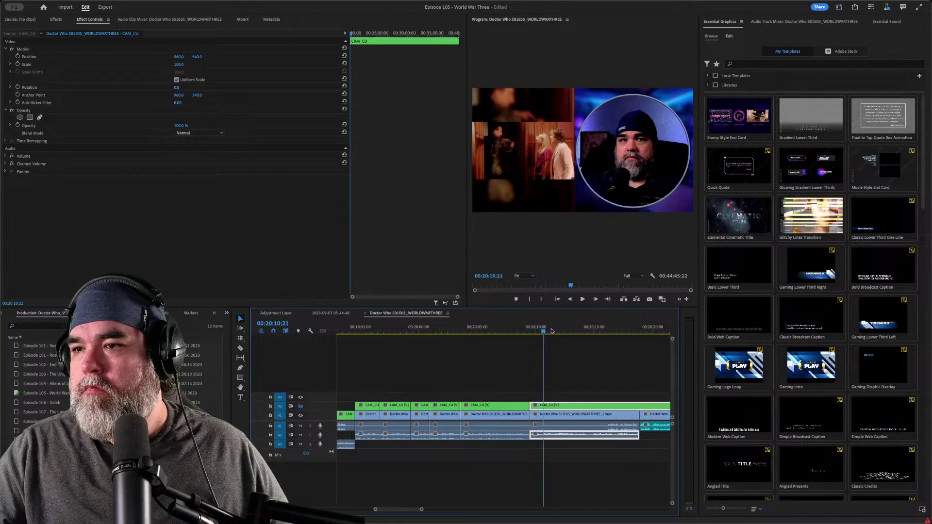
key(space)
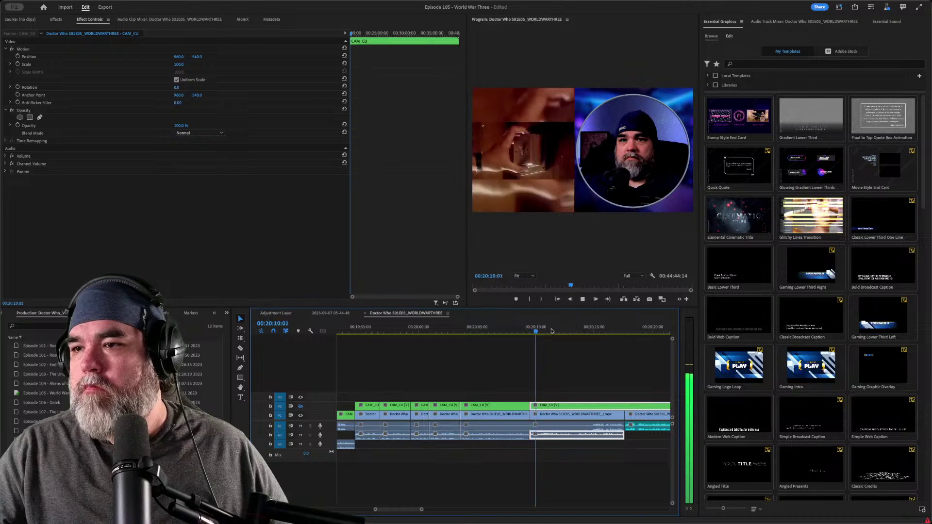
key(Up)
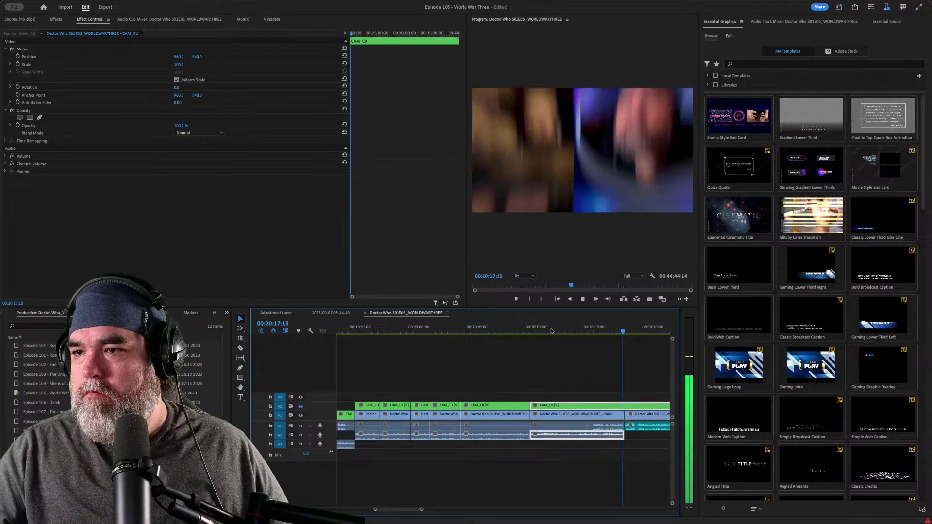
key(space)
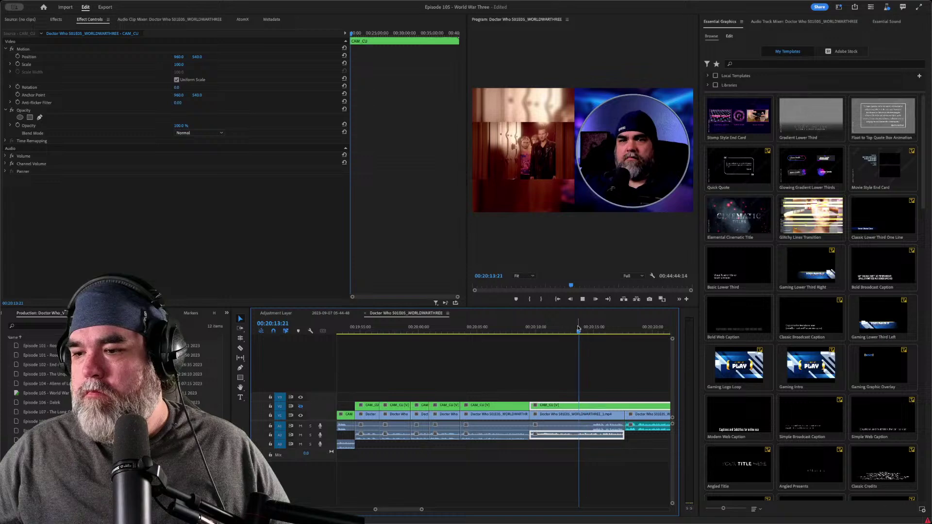
click(580, 328)
key(space)
key(space)
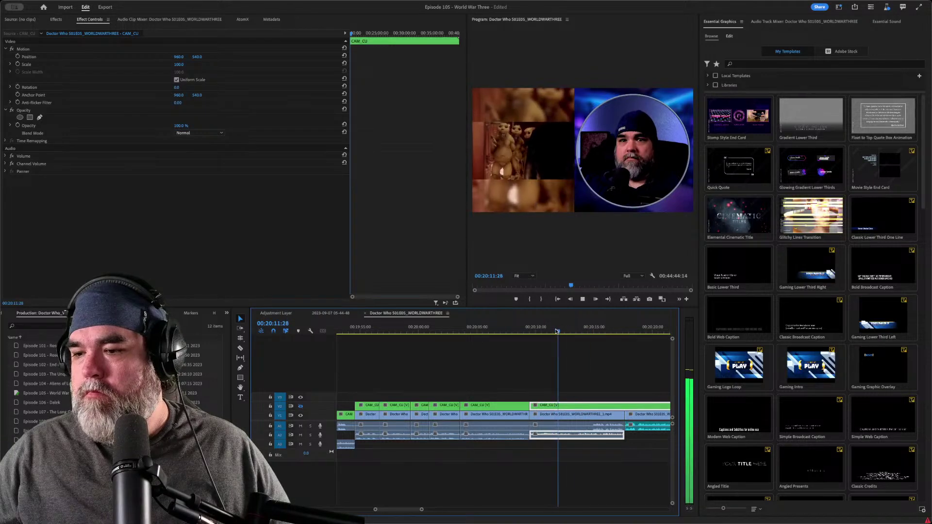
- Split the footage at about 00:20:13, ripple-trim the start of the section that follows, and play it through to 00:20:15:10
key(ctrl+k)
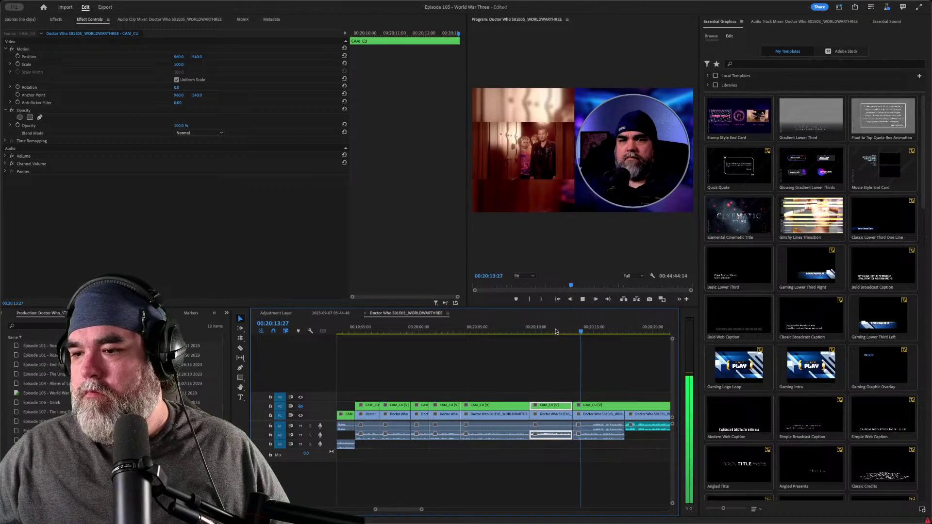
key(q)
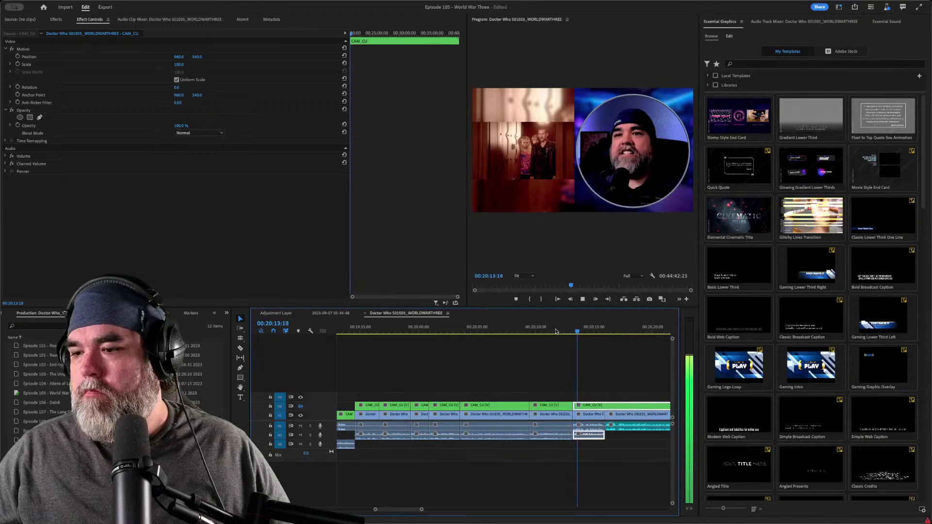
key(space)
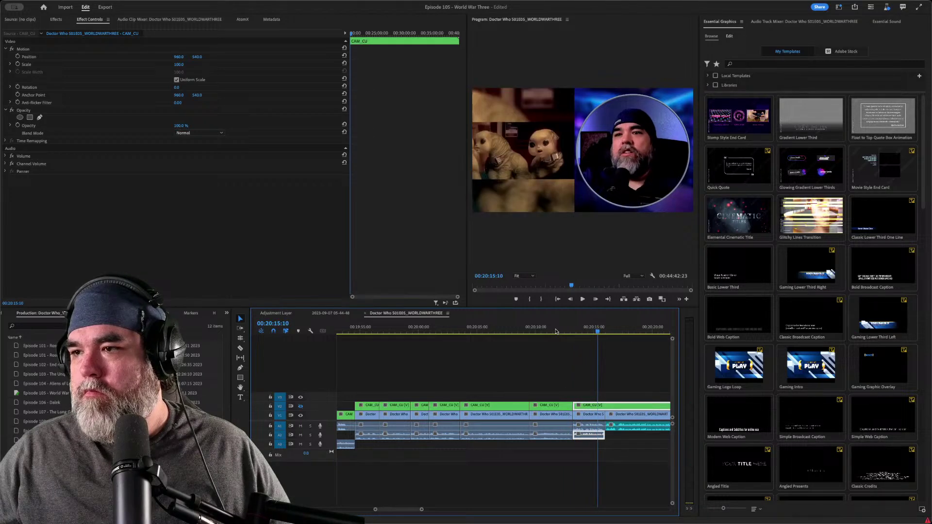
- Split the footage at 00:20:15:10, undo that split, and split the camera clip at the next edit point, 00:20:15:29, instead
key(ctrl+k)
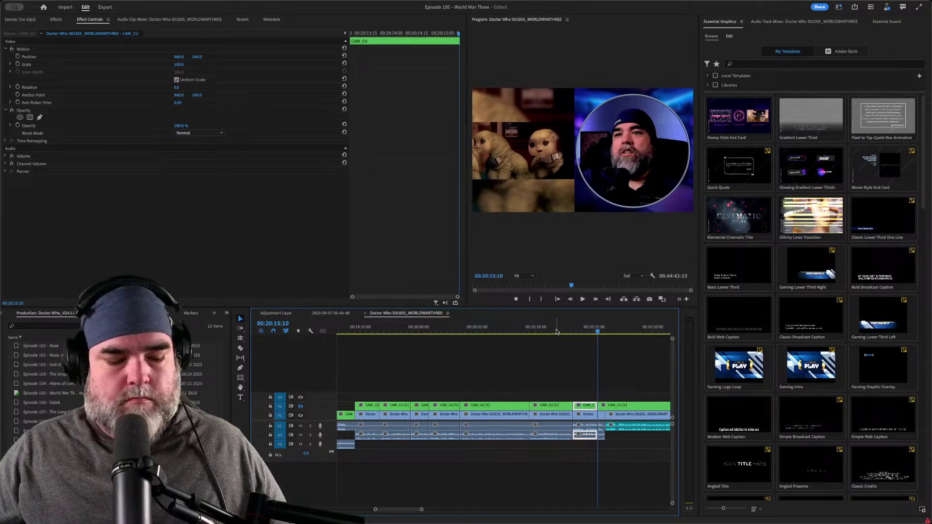
key(ctrl+z)
key(Down)
key(ctrl+k)
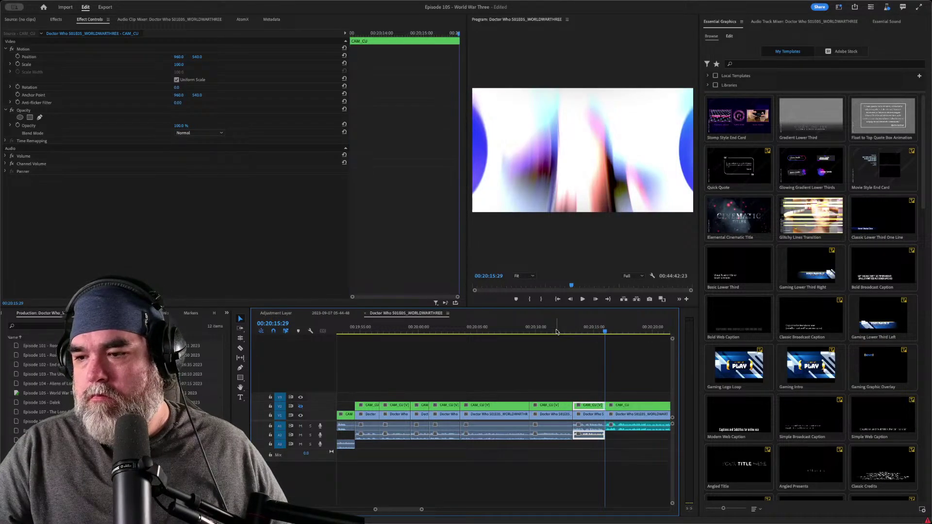
- Play back the section after the 00:20:15:29 cut, stop at 00:20:26:29, and move the playhead ahead to 00:20:37:14
key(alt+Down)
key(Up)
key(space)
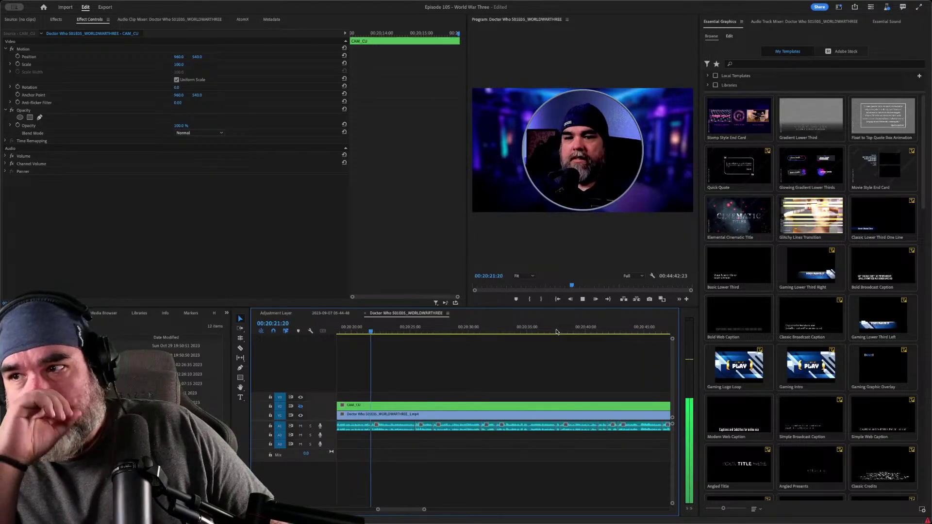
key(space)
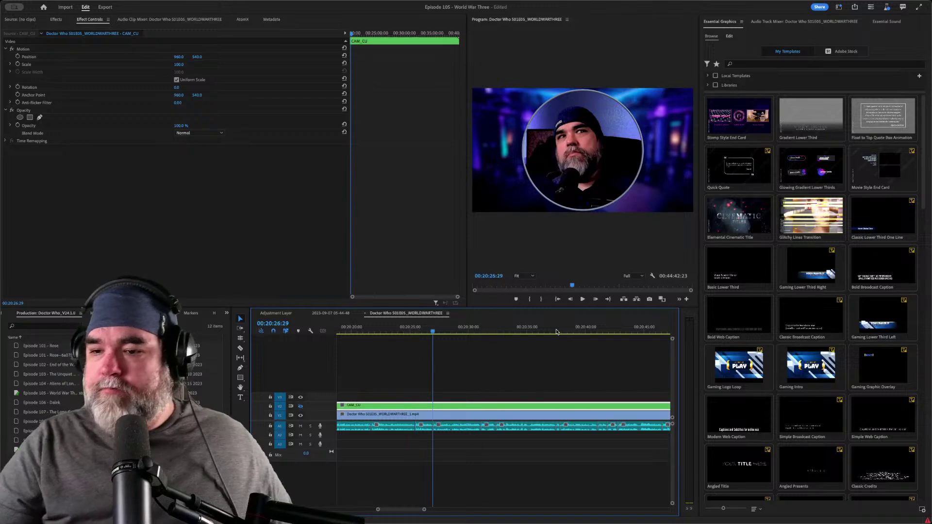
click(556, 331)
- Examine the whole sequence in the timeline, comparing the already edited sections with the footage still uncut
scroll(440, 448, down, 6)
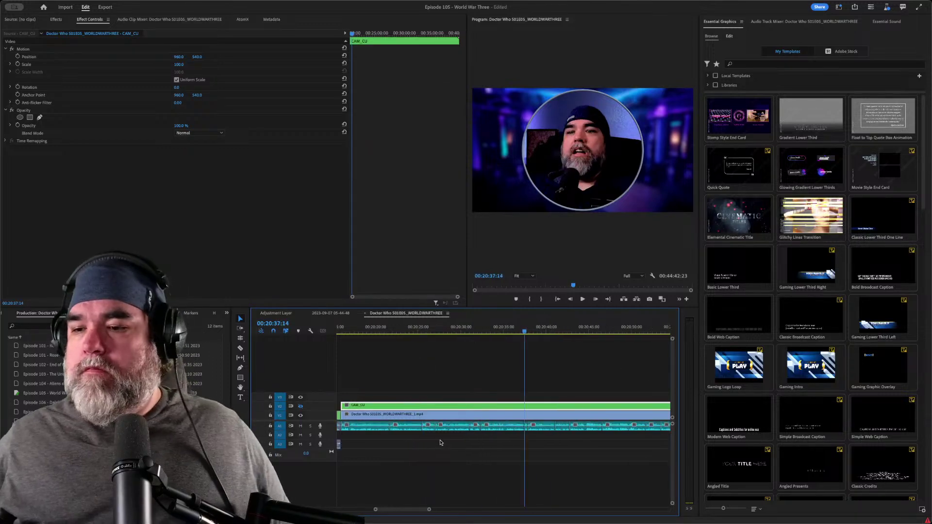
scroll(441, 448, down, 5)
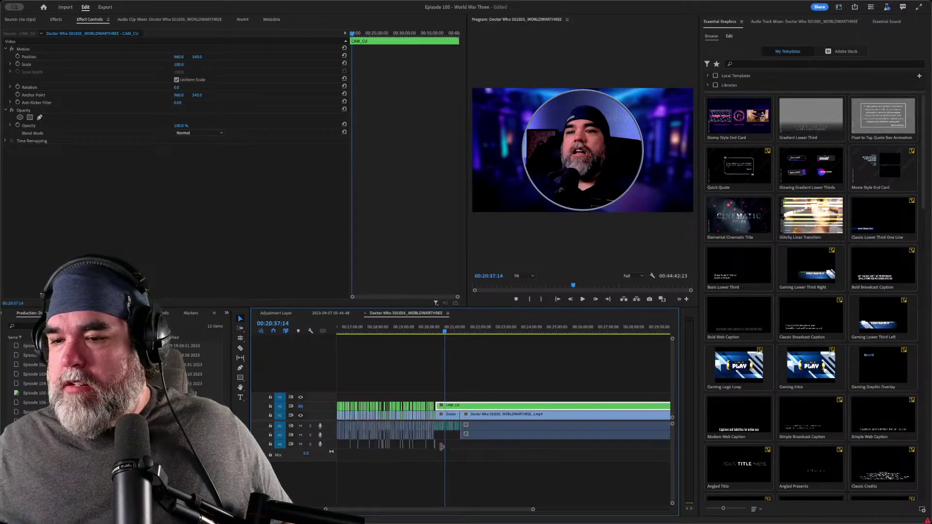
scroll(443, 447, down, 6)
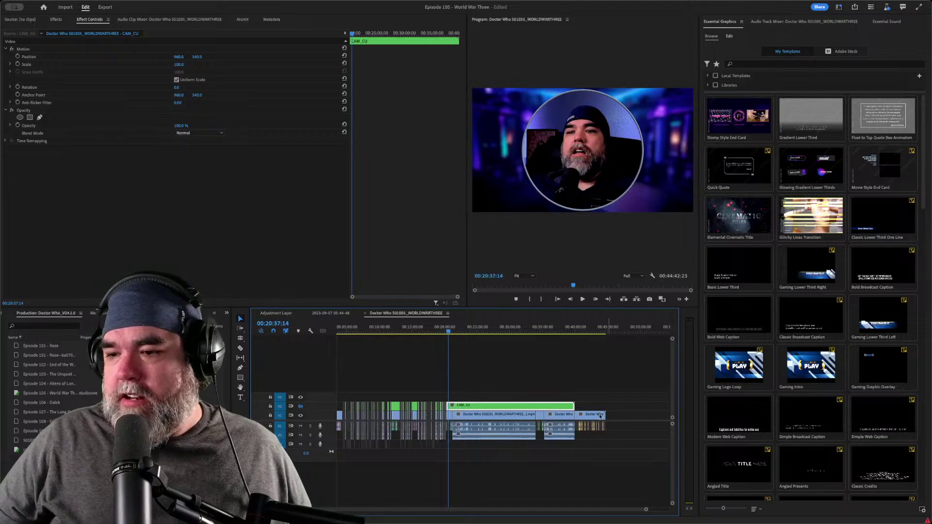
scroll(385, 469, up, 15)
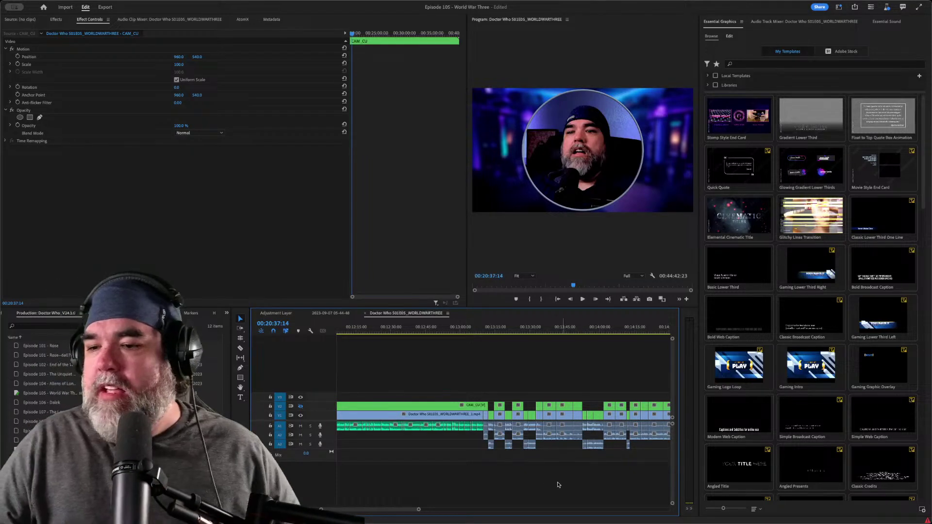
click(549, 368)
scroll(510, 497, down, 2)
scroll(510, 497, down, 3)
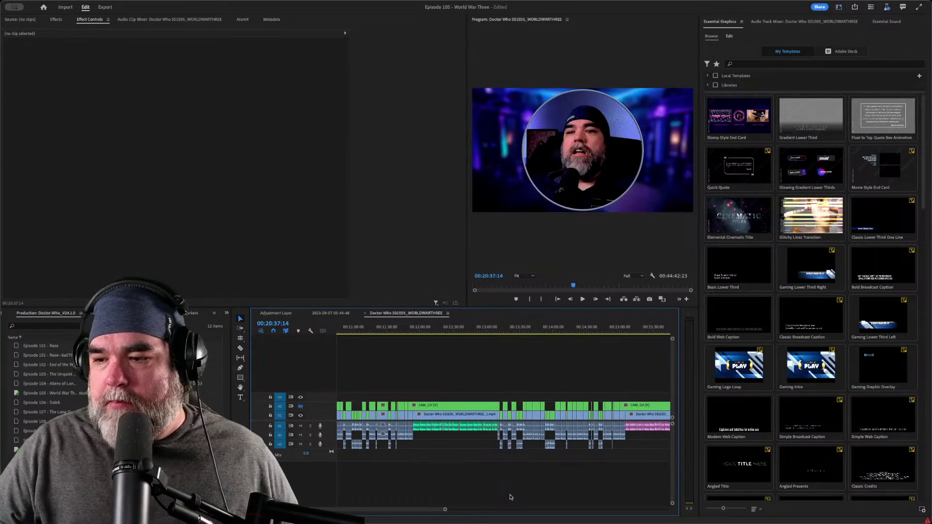
scroll(568, 475, down, 1)
scroll(568, 475, left, 3)
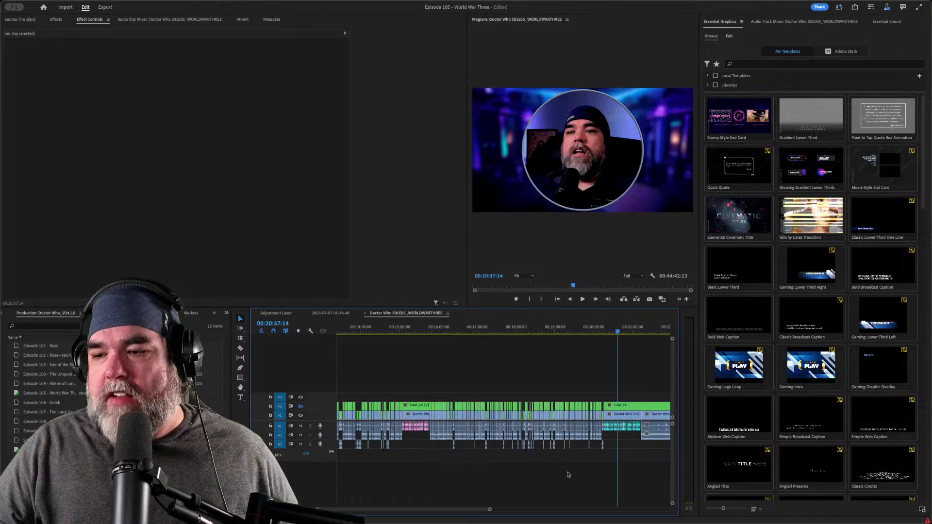
scroll(568, 474, left, 8)
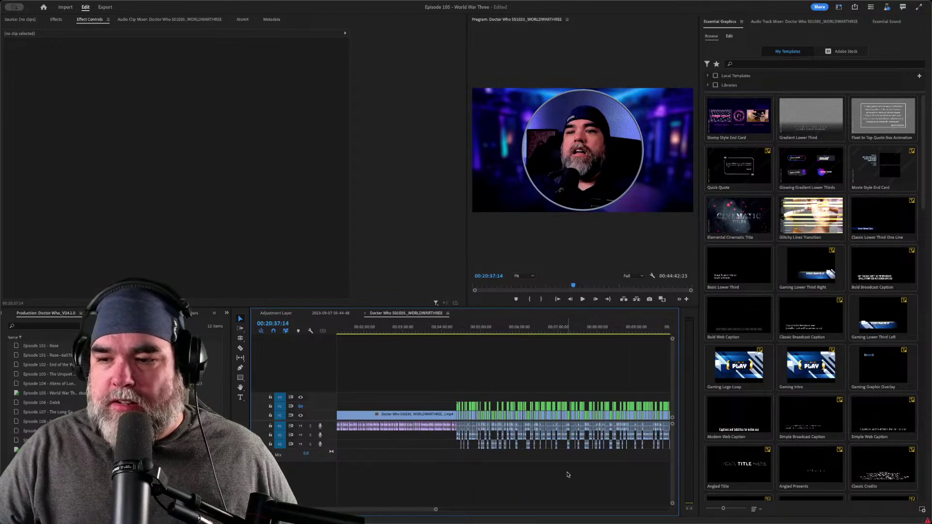